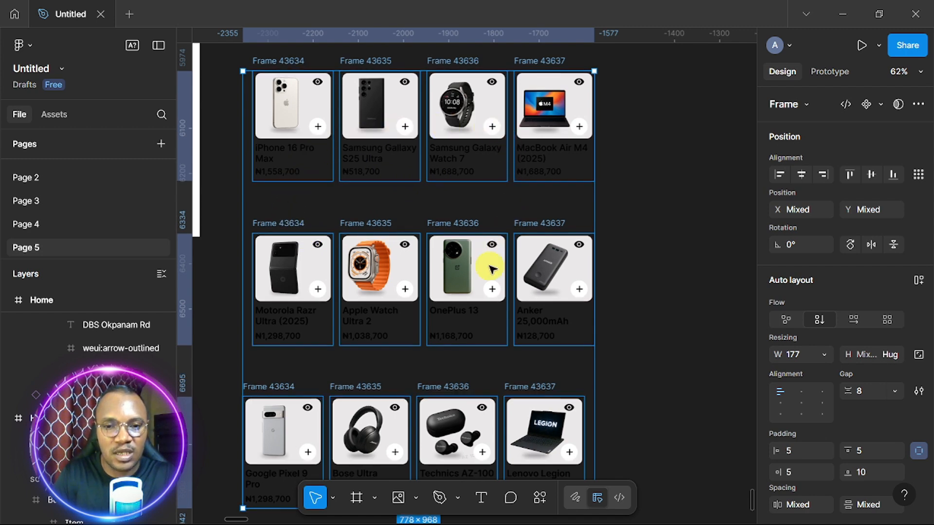
Examine the three rows of product cards and the Top Picks area of the phone screen beside them
{"action": "scroll", "coordinate": [488, 265], "scroll_direction": "down", "scroll_amount": 2}
{"action": "scroll", "coordinate": [489, 268], "scroll_direction": "down", "scroll_amount": 3}
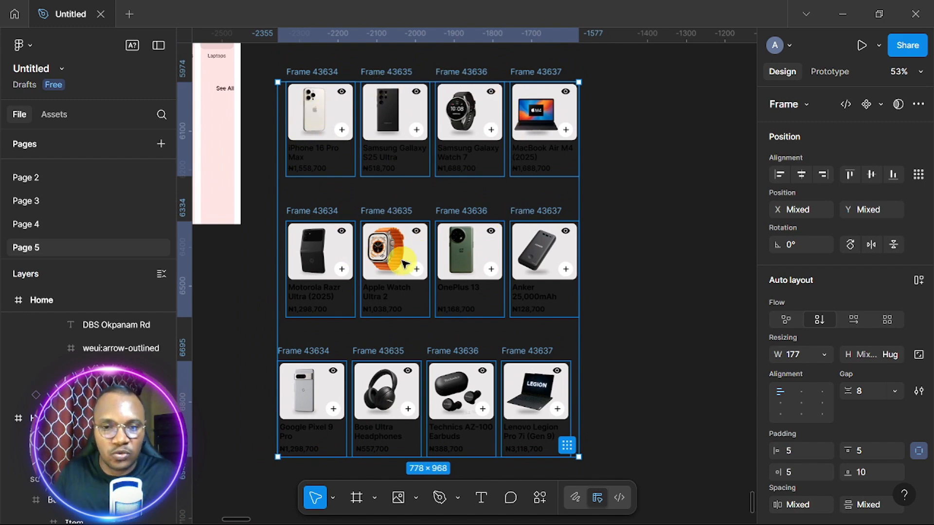
{"action": "left_click", "coordinate": [223, 259]}
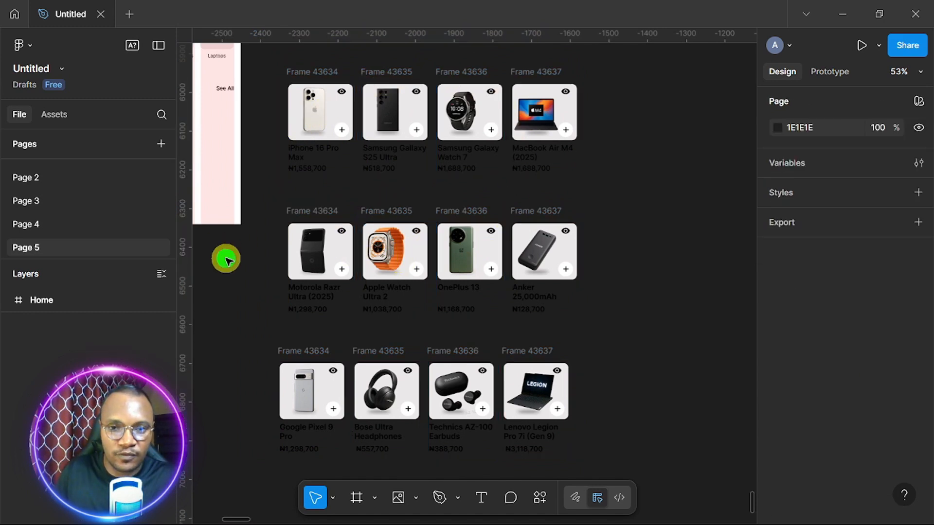
{"action": "left_click", "coordinate": [278, 195]}
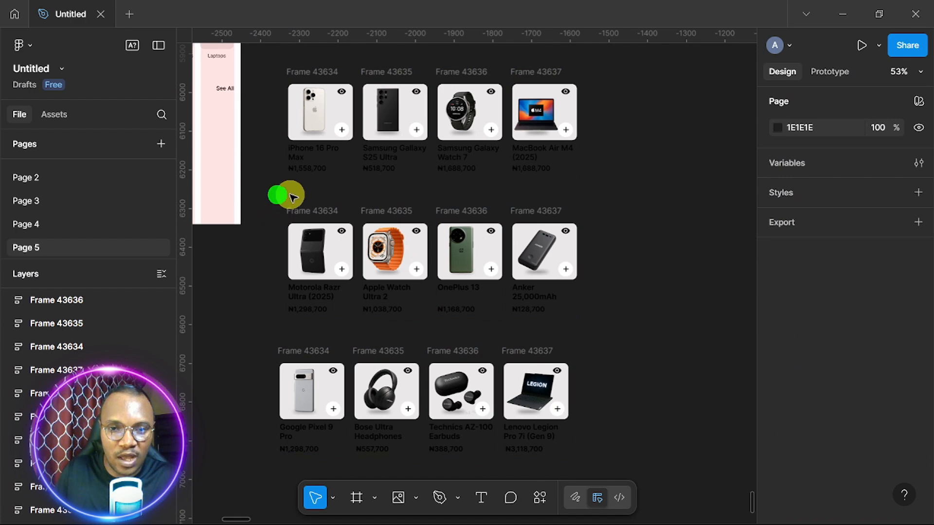
{"action": "scroll", "coordinate": [298, 197], "scroll_direction": "left", "scroll_amount": 5}
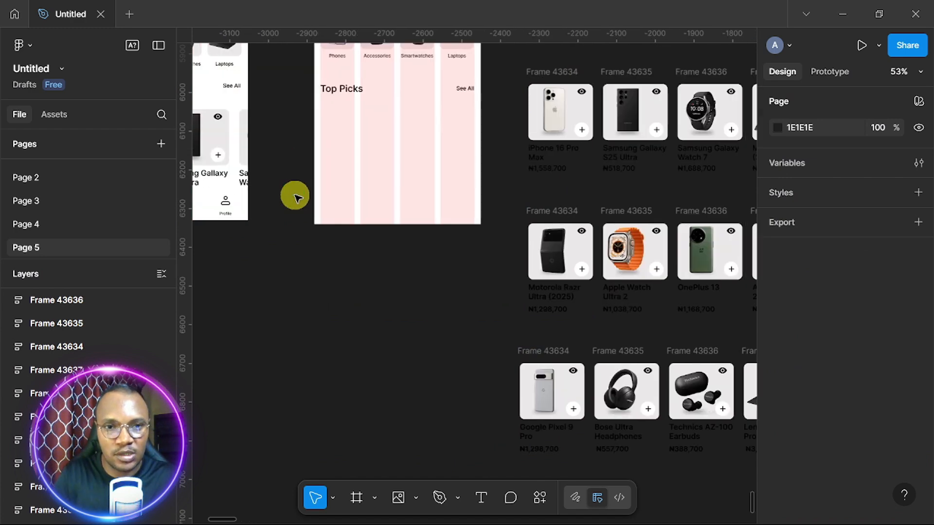
{"action": "scroll", "coordinate": [298, 197], "scroll_direction": "right", "scroll_amount": 6}
{"action": "scroll", "coordinate": [294, 194], "scroll_direction": "left", "scroll_amount": 3}
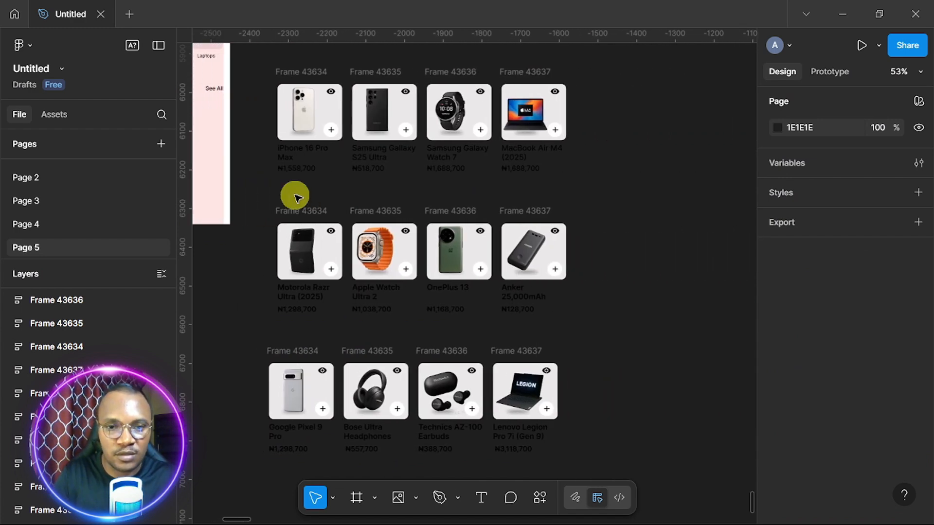
{"action": "scroll", "coordinate": [292, 167], "scroll_direction": "up", "scroll_amount": 2}
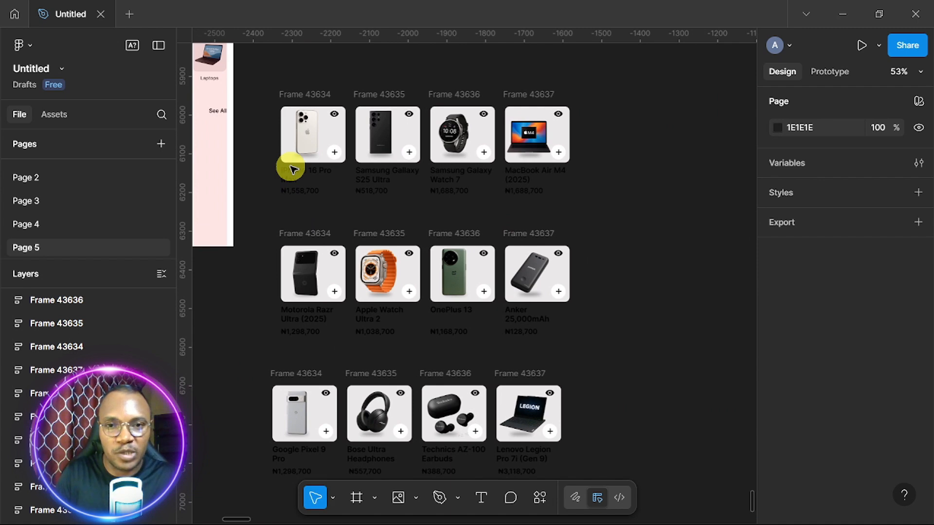
{"action": "scroll", "coordinate": [294, 169], "scroll_direction": "up", "scroll_amount": 2}
{"action": "scroll", "coordinate": [292, 168], "scroll_direction": "up", "scroll_amount": 2}
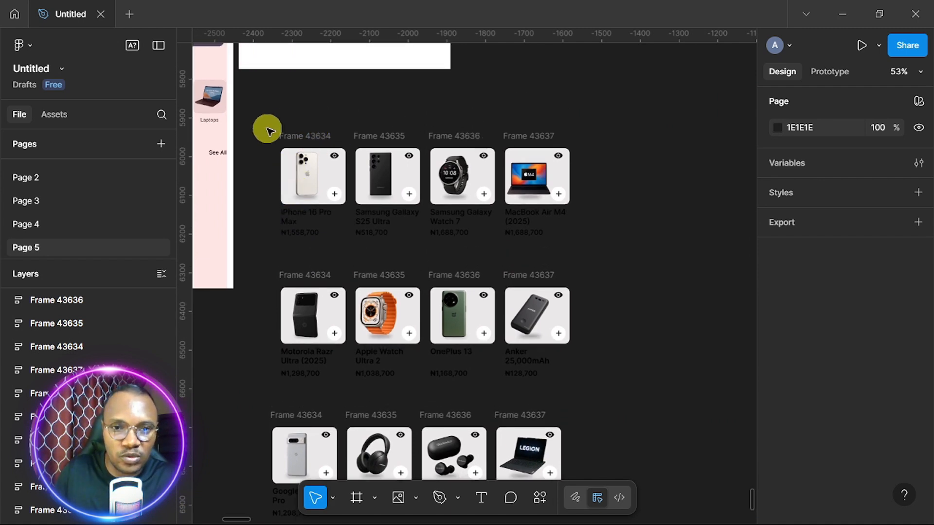
Wrap the four product cards in the first row, iPhone 16 Pro Max to MacBook Air M4, in a horizontal auto layout
{"action": "left_click_drag", "start_coordinate": [269, 120], "coordinate": [330, 148]}
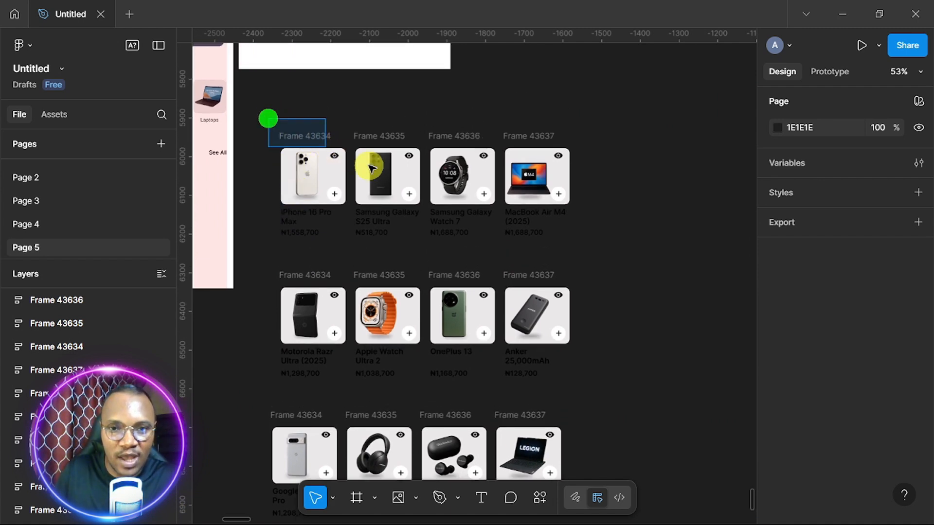
{"action": "left_click_drag", "start_coordinate": [527, 207], "coordinate": [602, 248]}
{"action": "key", "text": "shift+a"}
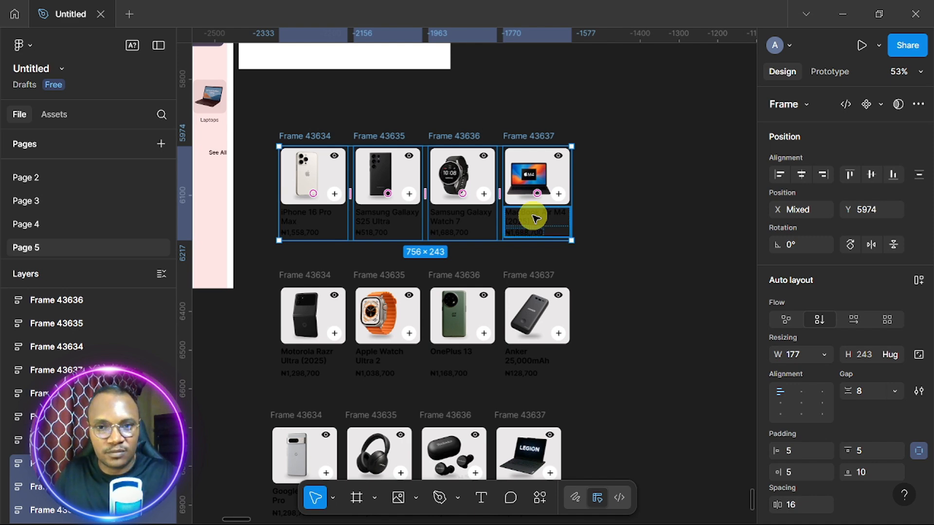
{"action": "key", "text": "shift+a"}
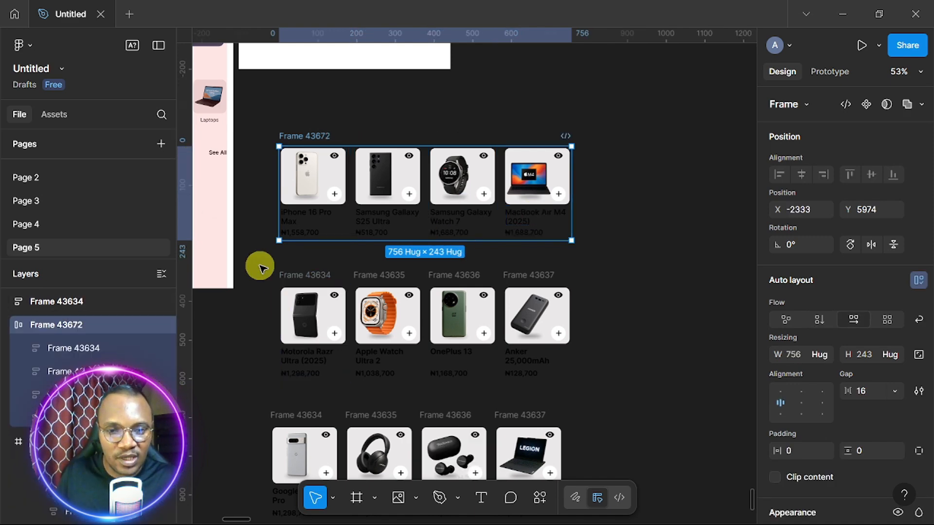
{"action": "left_click", "coordinate": [260, 266]}
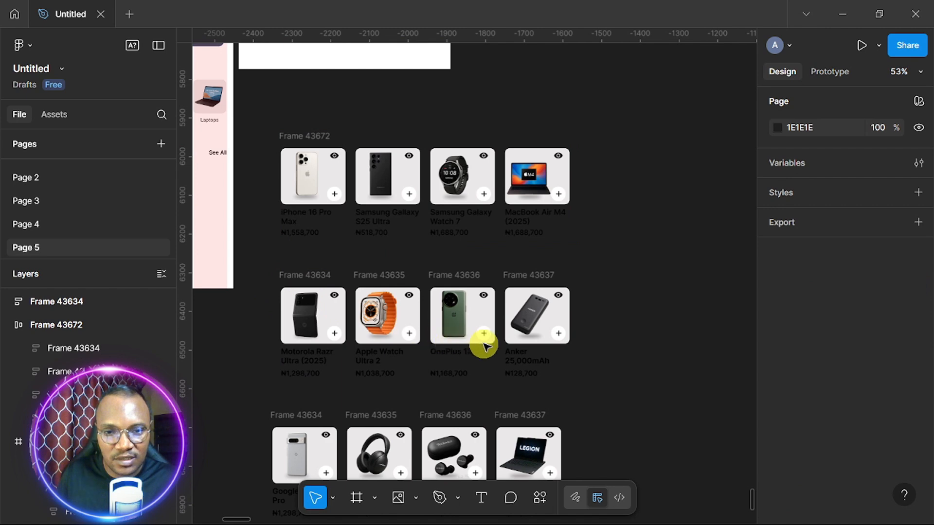
Wrap the Motorola-to-Anker row and the Google Pixel-to-Lenovo row each in its own horizontal auto layout
{"action": "left_click_drag", "start_coordinate": [484, 344], "coordinate": [639, 359]}
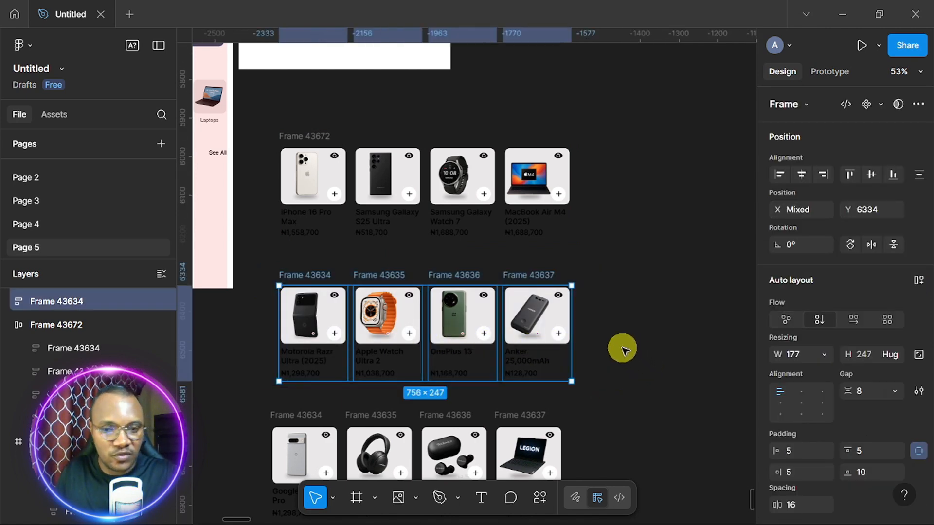
{"action": "key", "text": "shift+a"}
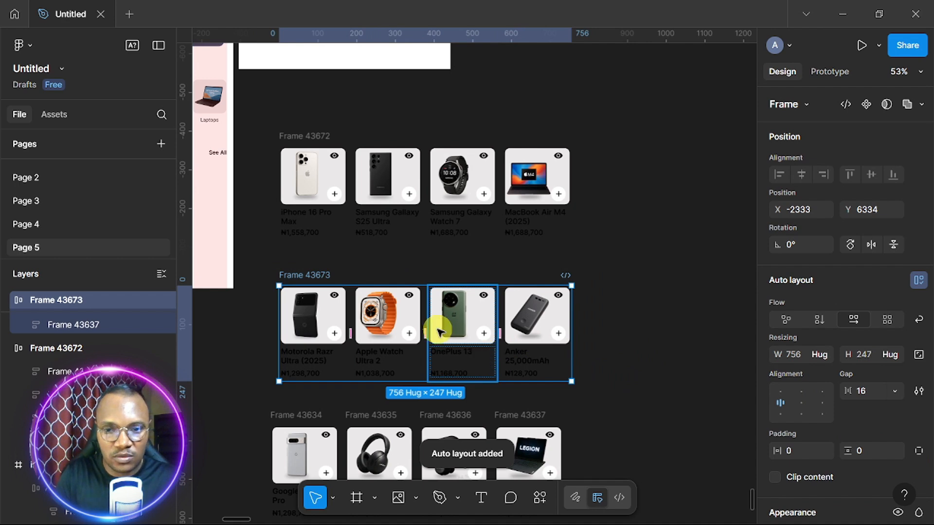
{"action": "scroll", "coordinate": [429, 316], "scroll_direction": "down", "scroll_amount": 3}
{"action": "key", "text": "Escape"}
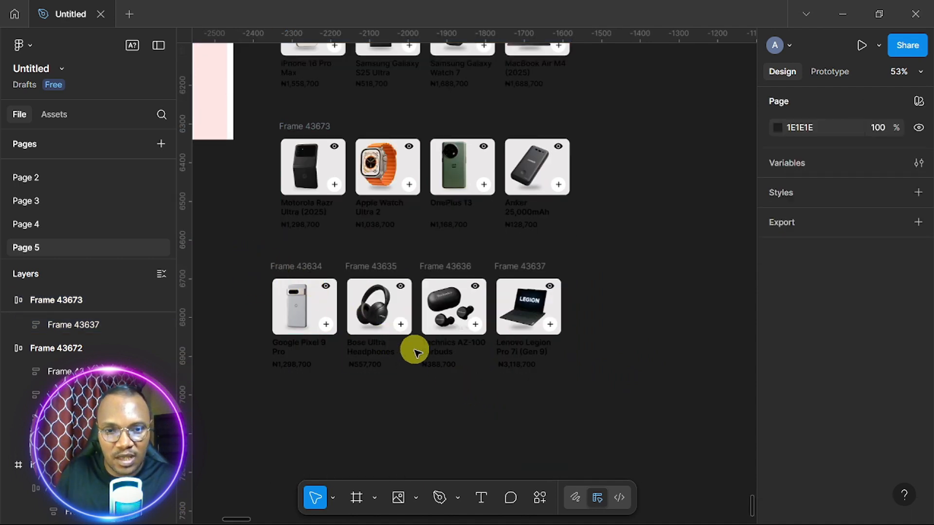
{"action": "left_click_drag", "start_coordinate": [250, 258], "coordinate": [626, 364]}
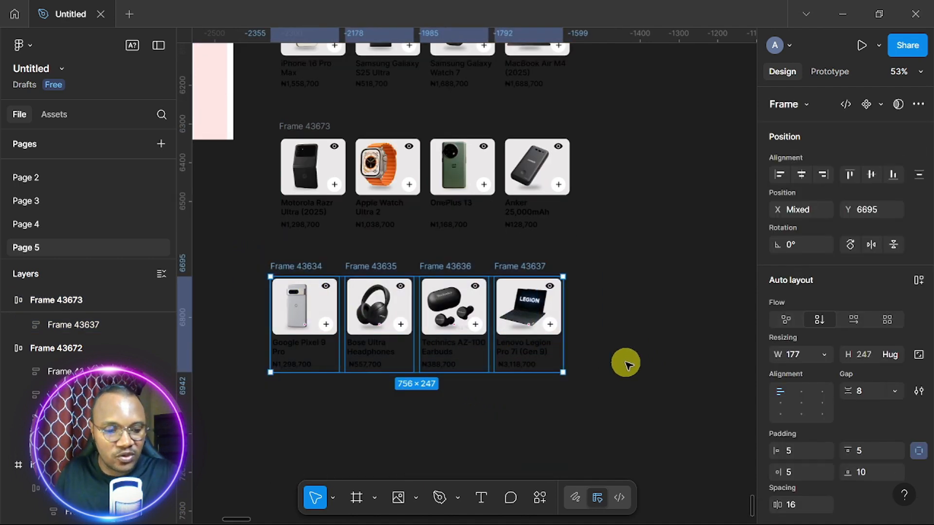
{"action": "key", "text": "shift+a"}
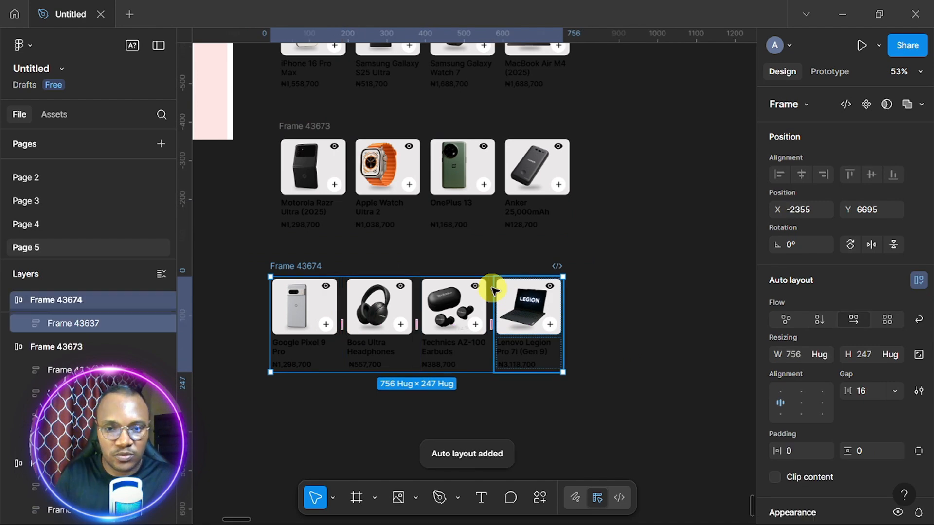
Rename each of the three auto layout rows of product cards to "Cards"
{"action": "double_click", "coordinate": [303, 268]}
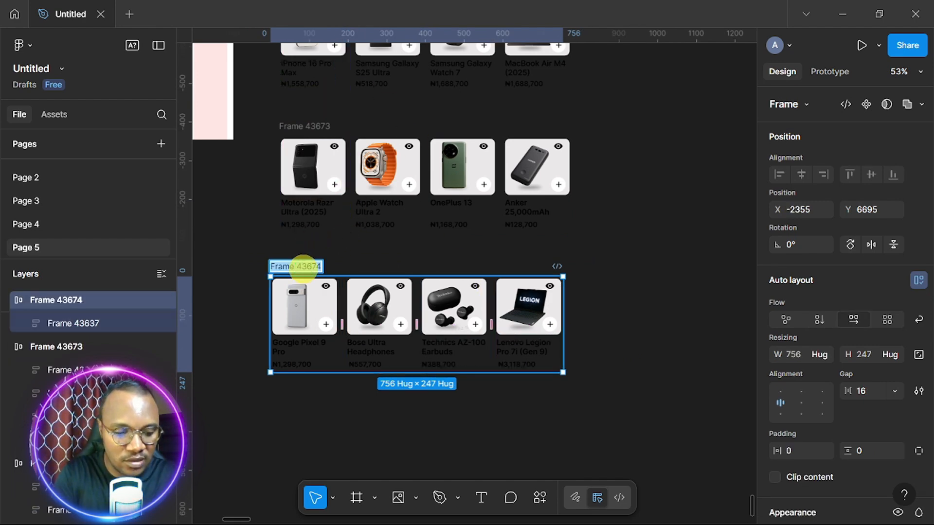
{"action": "type", "text": "Cards"}
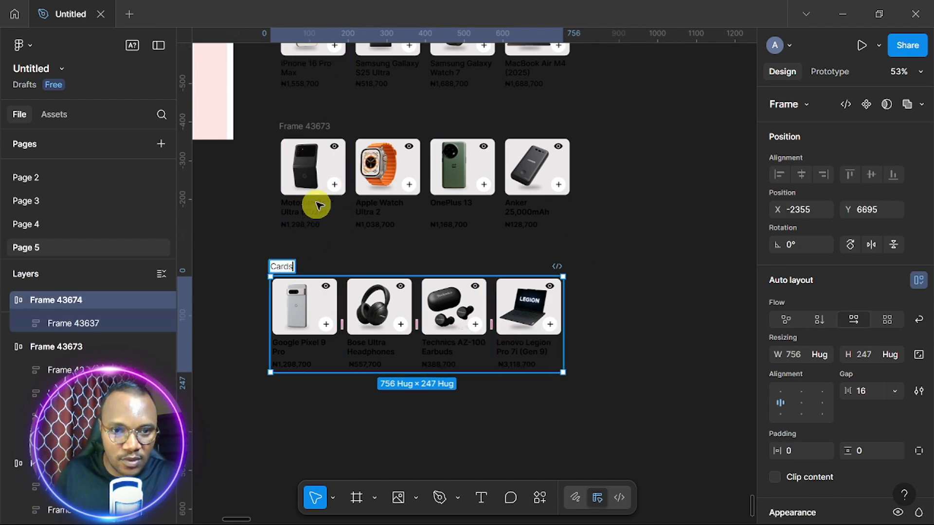
{"action": "left_click", "coordinate": [325, 127]}
{"action": "double_click", "coordinate": [325, 126]}
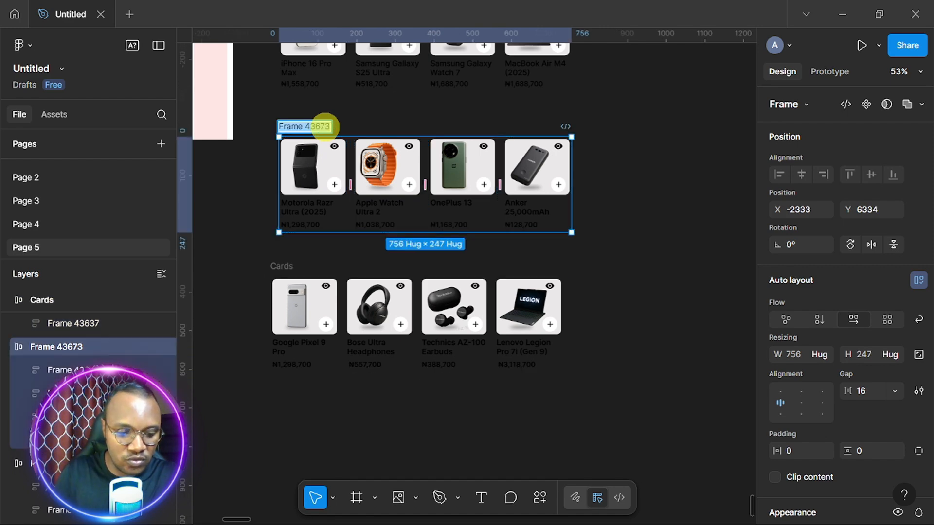
{"action": "type", "text": "Cards"}
{"action": "scroll", "coordinate": [329, 134], "scroll_direction": "up", "scroll_amount": 5}
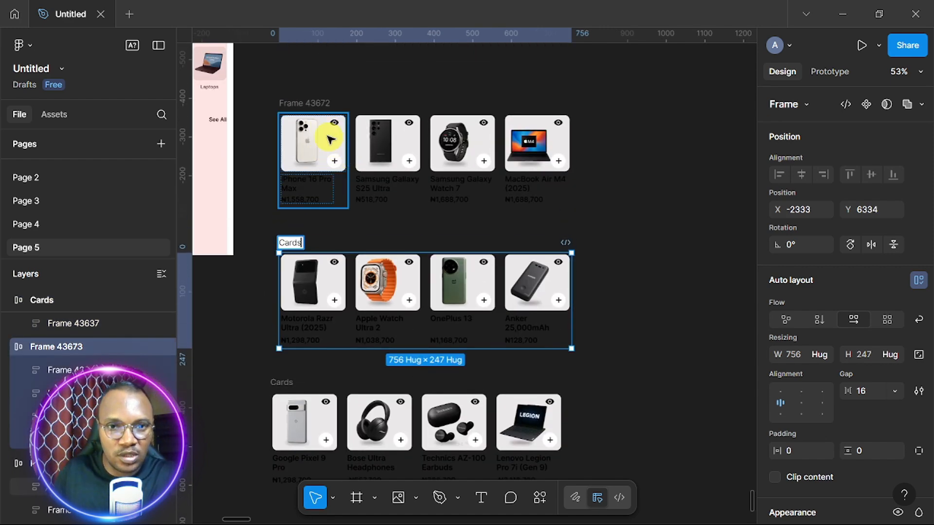
{"action": "double_click", "coordinate": [314, 100]}
{"action": "type", "text": "Cards"}
{"action": "left_click", "coordinate": [594, 258]}
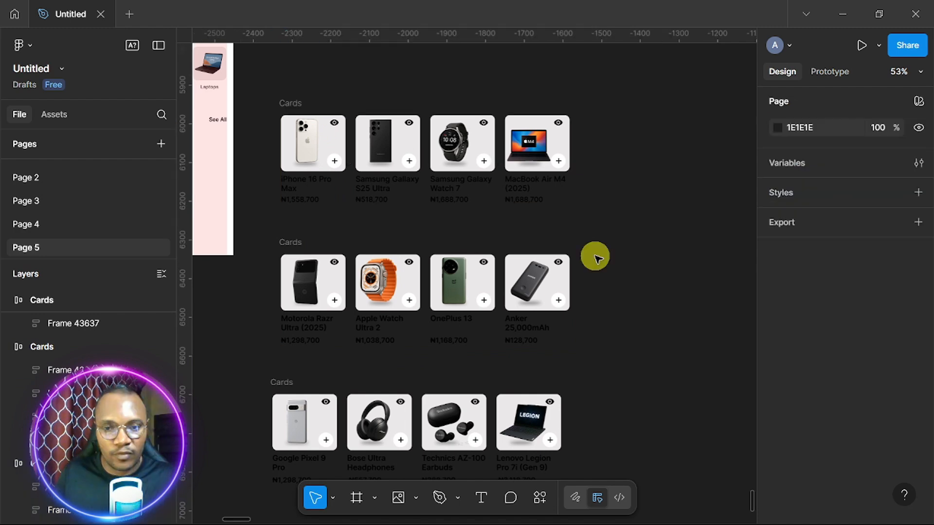
Move the first Cards row into the phone screen below the Top Picks heading, at X 12, Y 653
{"action": "scroll", "coordinate": [594, 258], "scroll_direction": "up", "scroll_amount": 1}
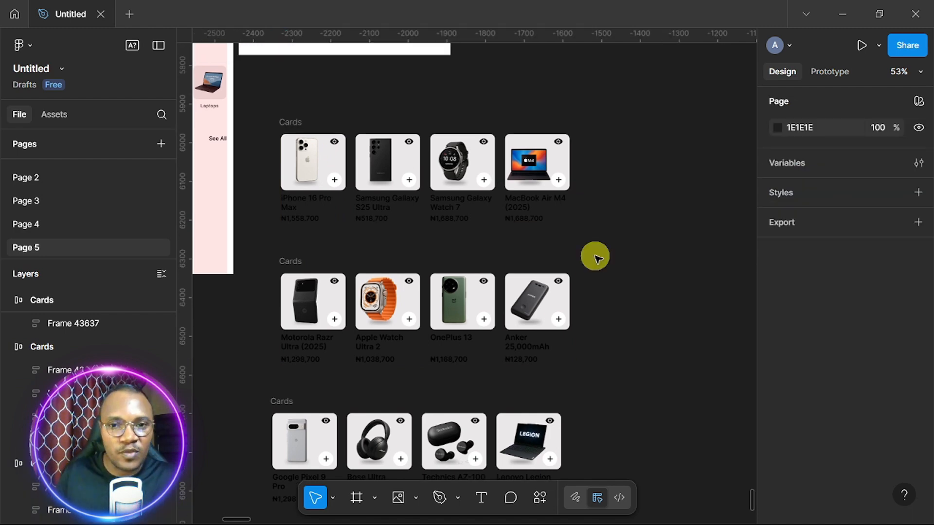
{"action": "left_click", "coordinate": [288, 122]}
{"action": "scroll", "coordinate": [288, 122], "scroll_direction": "left", "scroll_amount": 5}
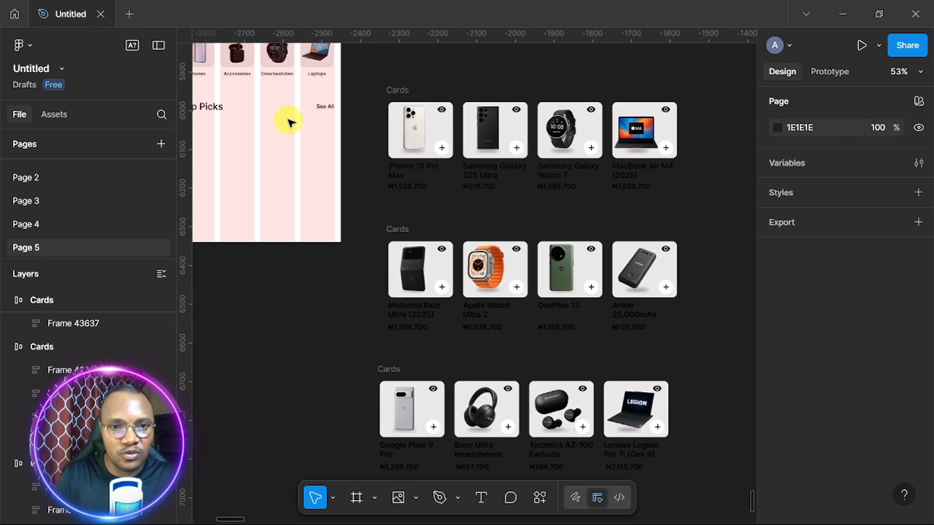
{"action": "scroll", "coordinate": [288, 121], "scroll_direction": "down", "scroll_amount": 3}
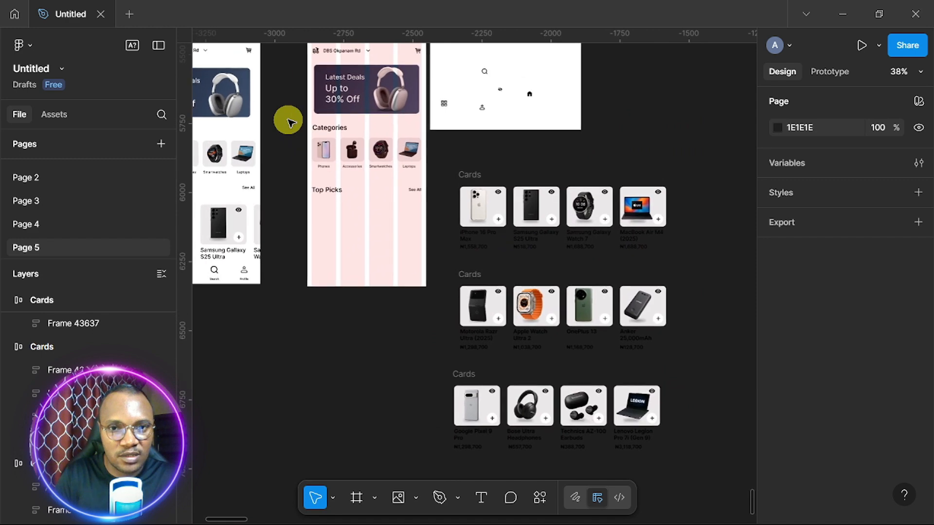
{"action": "scroll", "coordinate": [288, 121], "scroll_direction": "up", "scroll_amount": 5}
{"action": "scroll", "coordinate": [289, 122], "scroll_direction": "down", "scroll_amount": 3}
{"action": "scroll", "coordinate": [472, 291], "scroll_direction": "right", "scroll_amount": 2}
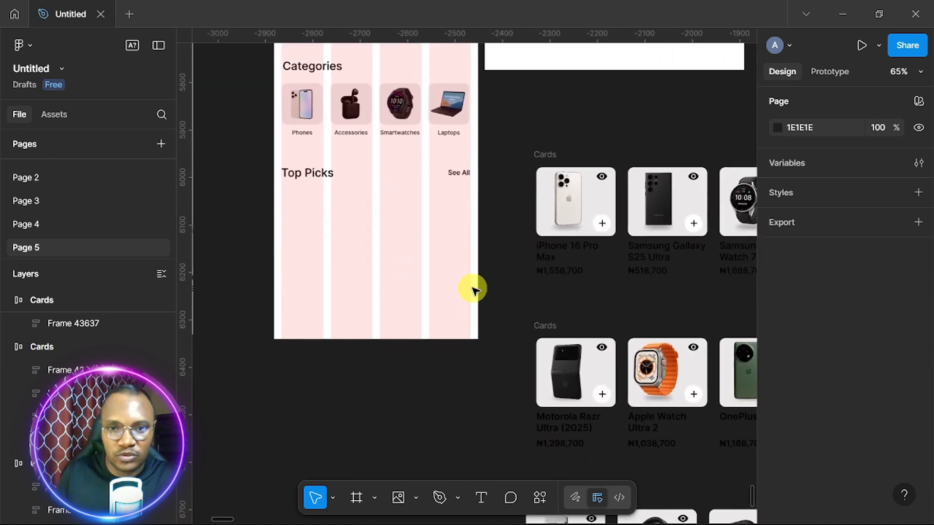
{"action": "left_click", "coordinate": [550, 155]}
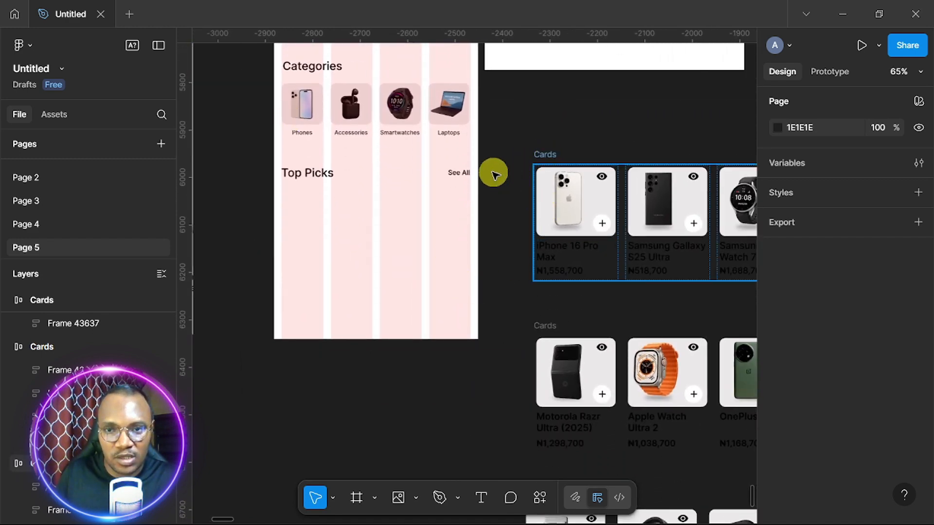
{"action": "left_click_drag", "start_coordinate": [413, 190], "coordinate": [295, 197]}
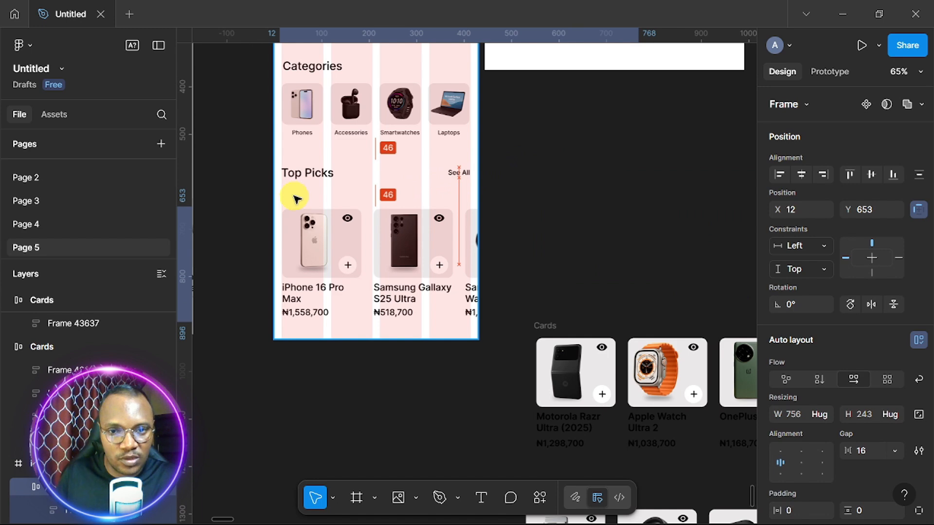
{"action": "scroll", "coordinate": [348, 224], "scroll_direction": "down", "scroll_amount": 2}
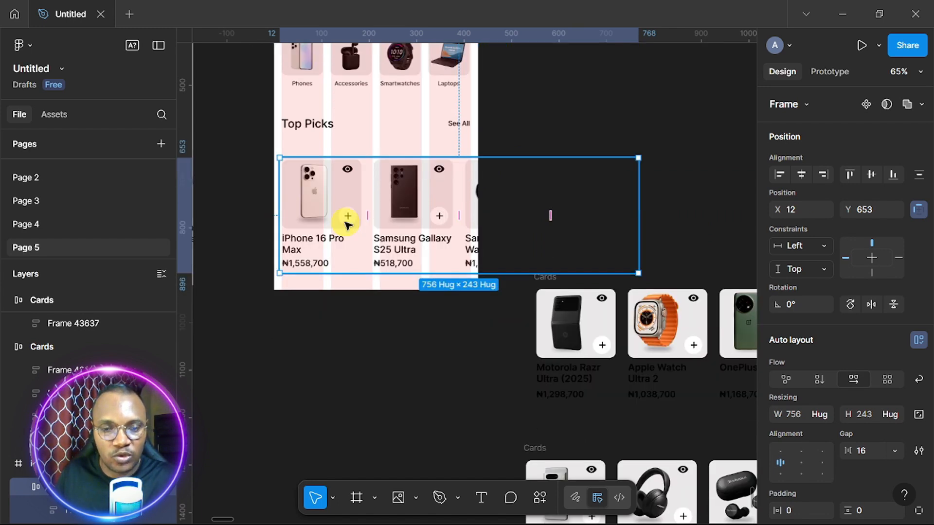
Enclose the placed Cards row in a plain frame and narrow that frame from its right edge to about 401 wide
{"action": "right_click", "coordinate": [374, 237]}
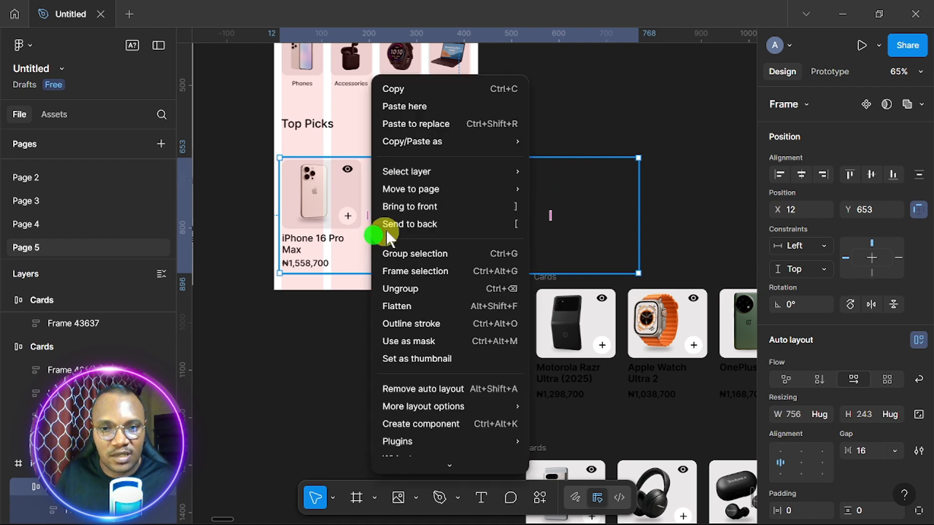
{"action": "left_click", "coordinate": [417, 272]}
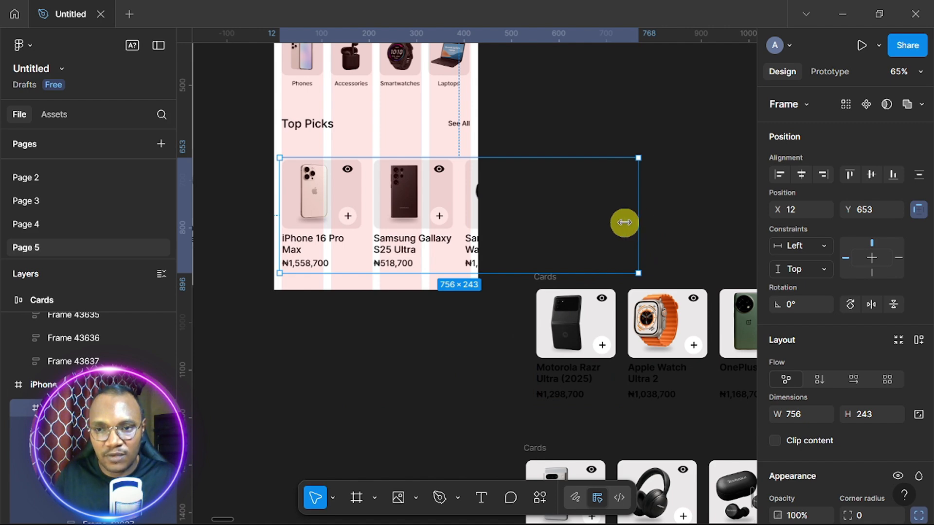
{"action": "left_click_drag", "start_coordinate": [623, 221], "coordinate": [470, 216]}
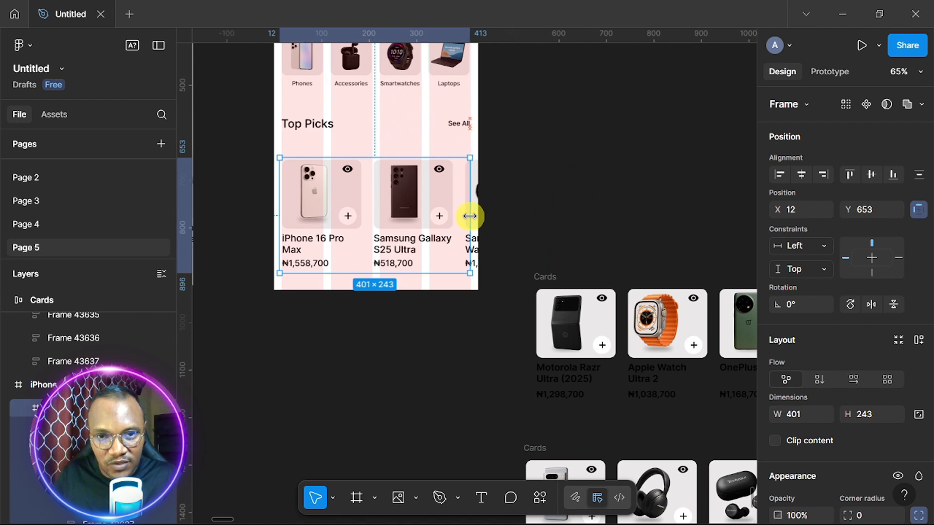
Align the new frame with the layout columns by nudging it to X 15 and reducing its width to 398
{"action": "scroll", "coordinate": [470, 216], "scroll_direction": "up", "scroll_amount": 5}
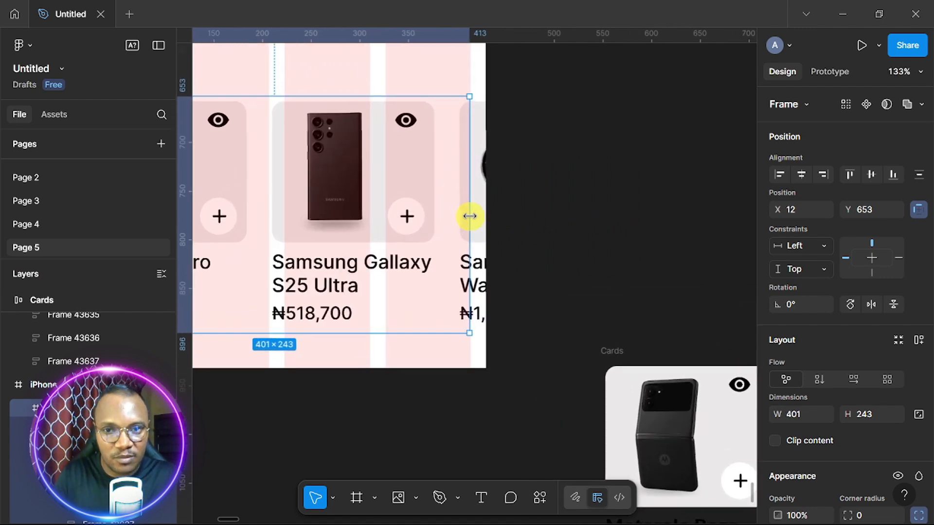
{"action": "scroll", "coordinate": [470, 216], "scroll_direction": "left", "scroll_amount": 5}
{"action": "key", "text": "Right"}
{"action": "key", "text": "Right"}
{"action": "key", "text": "Right"}
{"action": "key", "text": "Right"}
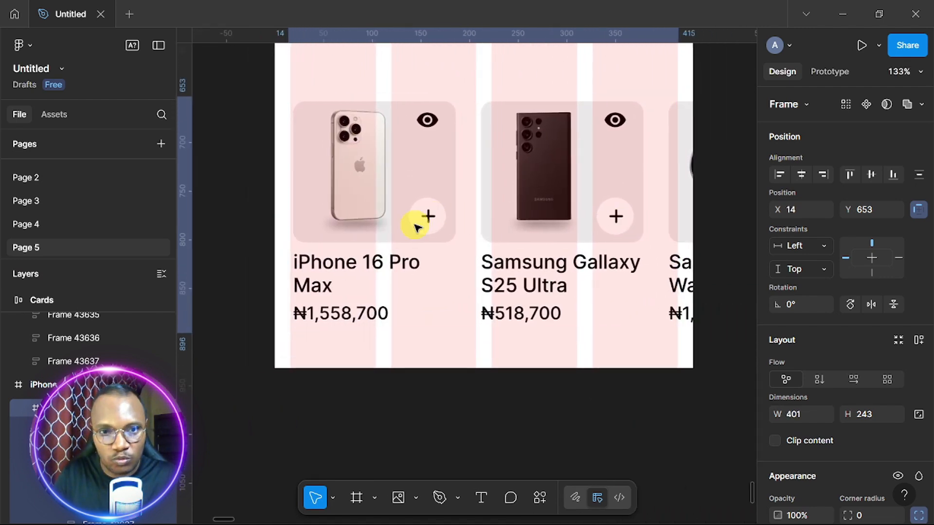
{"action": "key", "text": "Left"}
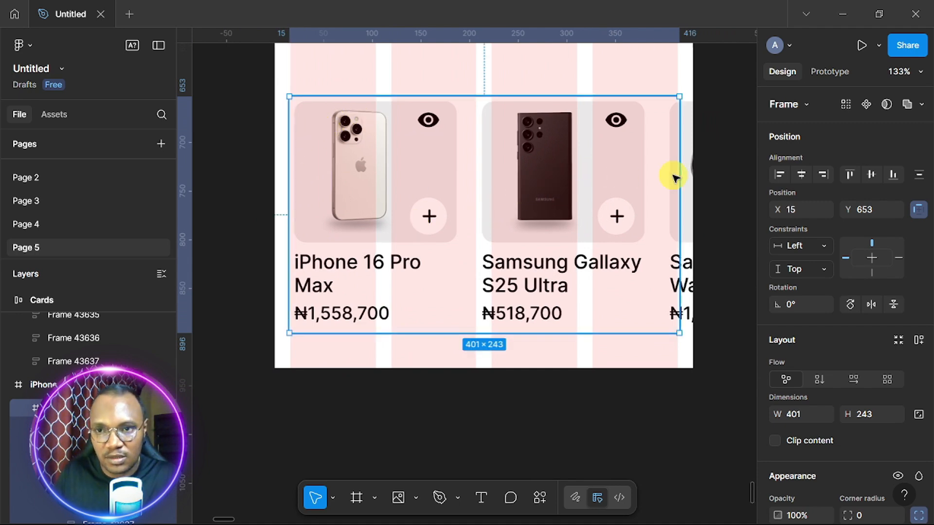
{"action": "mouse_move", "coordinate": [679, 162]}
{"action": "left_mouse_down"}
{"action": "mouse_move", "coordinate": [668, 167]}
{"action": "mouse_move", "coordinate": [676, 167]}
{"action": "left_mouse_up"}
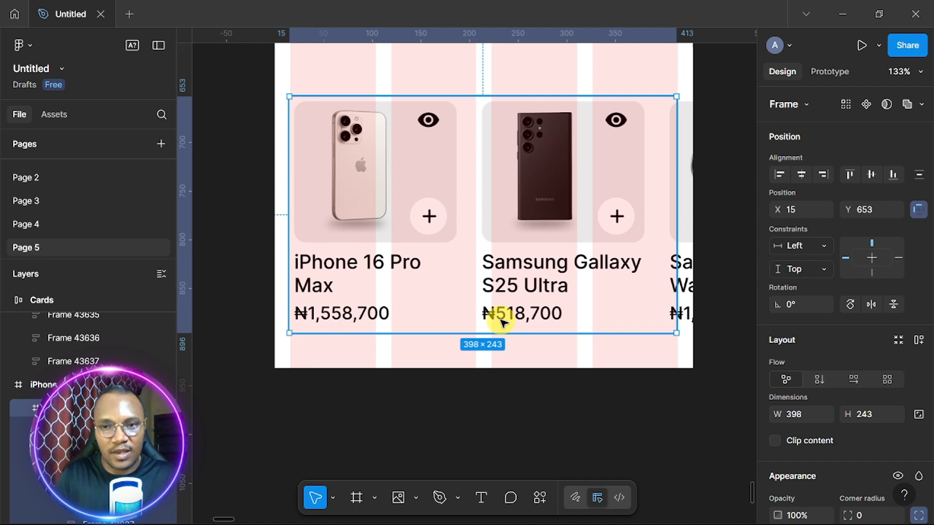
Rename the iPhone 14 & 15 Pro Max frame to "Home" and extend its bottom edge to a height of 1752
{"action": "scroll", "coordinate": [502, 321], "scroll_direction": "down", "scroll_amount": 5}
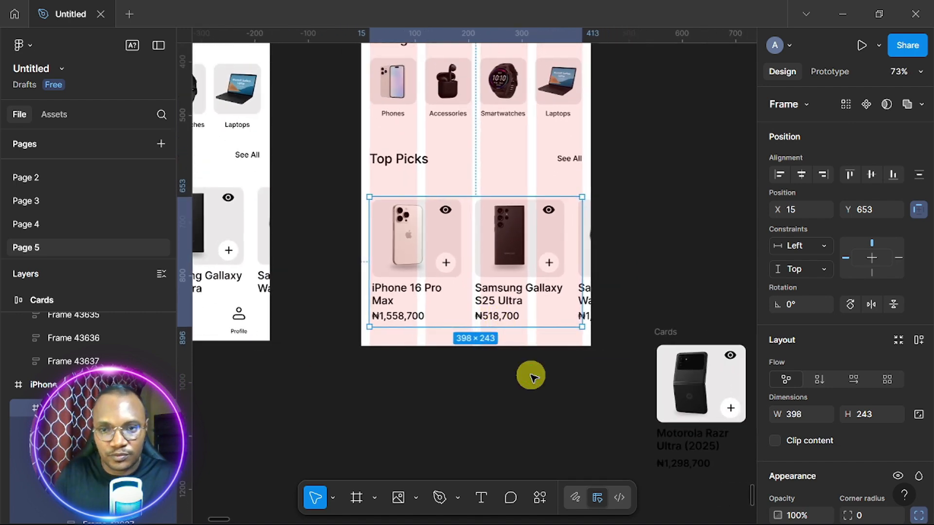
{"action": "left_click", "coordinate": [532, 378]}
{"action": "scroll", "coordinate": [532, 378], "scroll_direction": "down", "scroll_amount": 5}
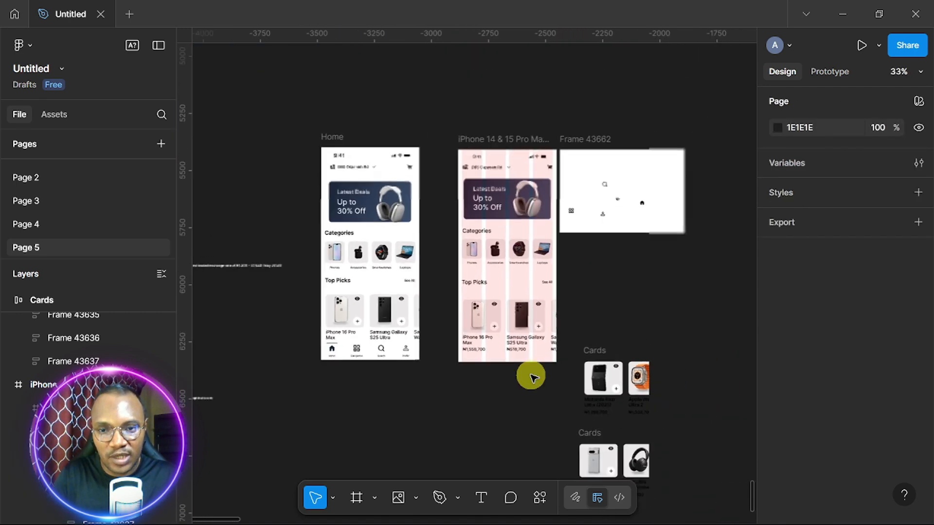
{"action": "scroll", "coordinate": [532, 378], "scroll_direction": "right", "scroll_amount": 2}
{"action": "left_click", "coordinate": [452, 147]}
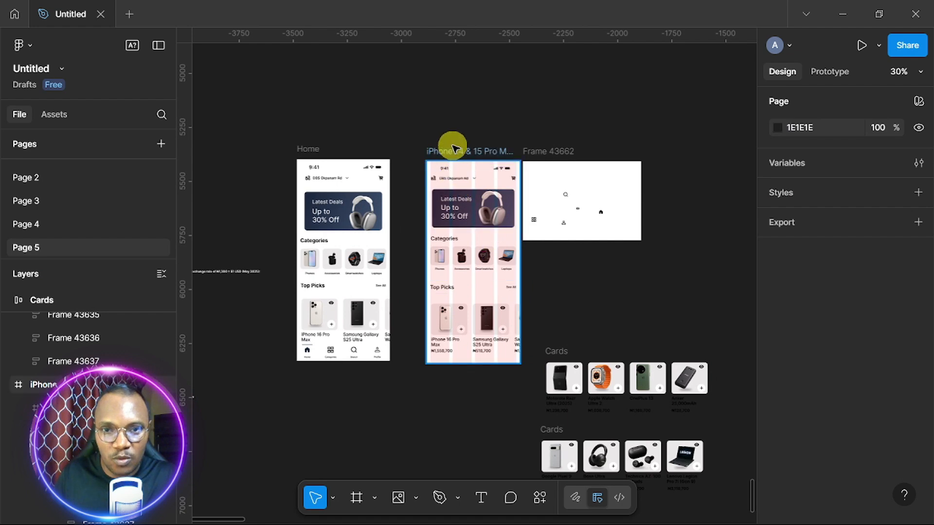
{"action": "double_click", "coordinate": [459, 152]}
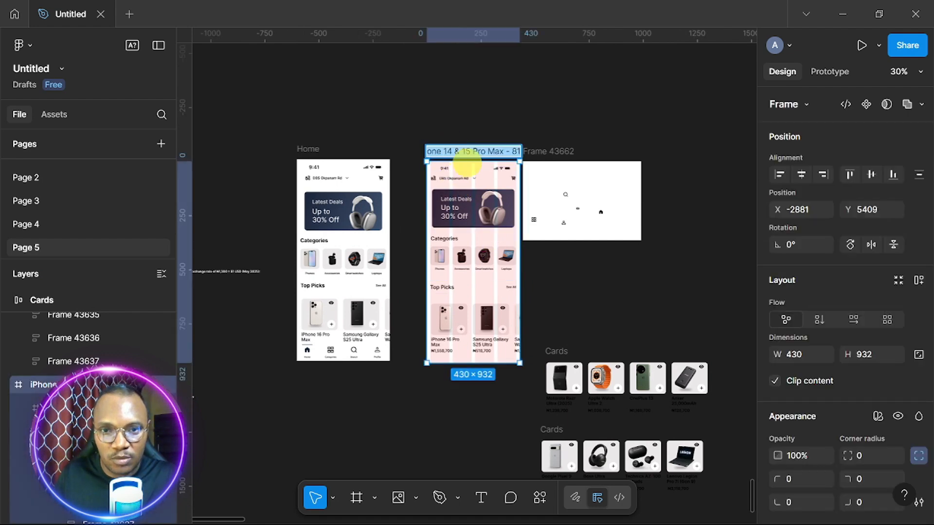
{"action": "type", "text": "Home"}
{"action": "key", "text": "Return"}
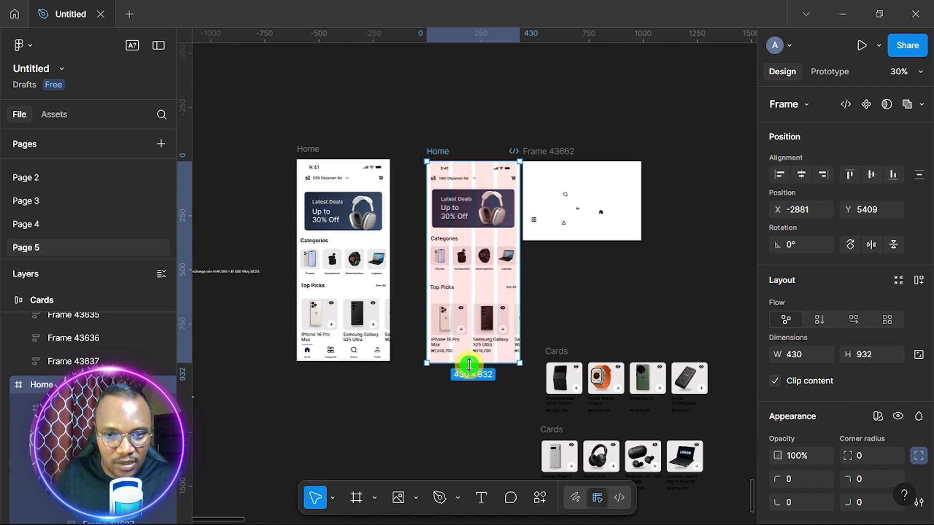
{"action": "mouse_move", "coordinate": [470, 365]}
{"action": "left_mouse_down"}
{"action": "mouse_move", "coordinate": [470, 482]}
{"action": "mouse_move", "coordinate": [480, 428]}
{"action": "mouse_move", "coordinate": [474, 355]}
{"action": "left_mouse_up"}
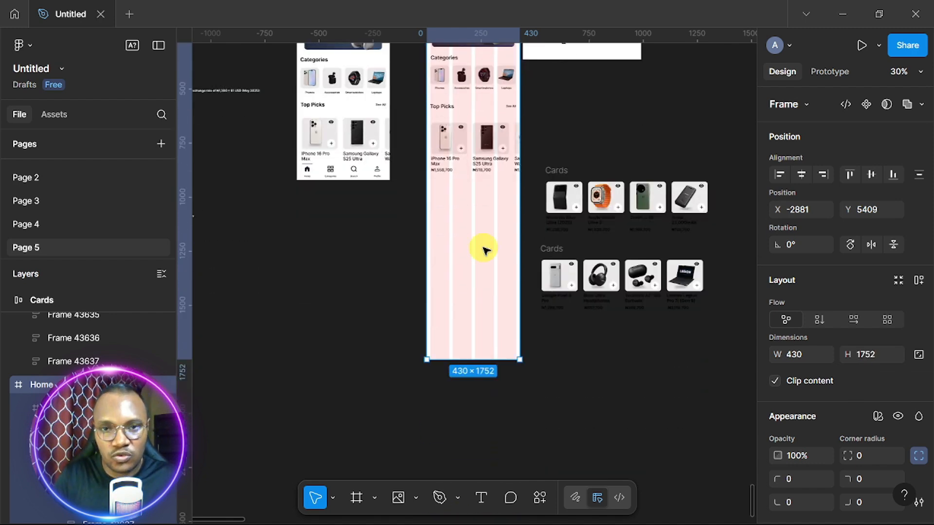
Duplicate the Top Picks heading row below the first row of product cards, at X -1, Y 935
{"action": "scroll", "coordinate": [483, 246], "scroll_direction": "up", "scroll_amount": 3}
{"action": "scroll", "coordinate": [484, 246], "scroll_direction": "up", "scroll_amount": 4}
{"action": "scroll", "coordinate": [484, 251], "scroll_direction": "up", "scroll_amount": 1}
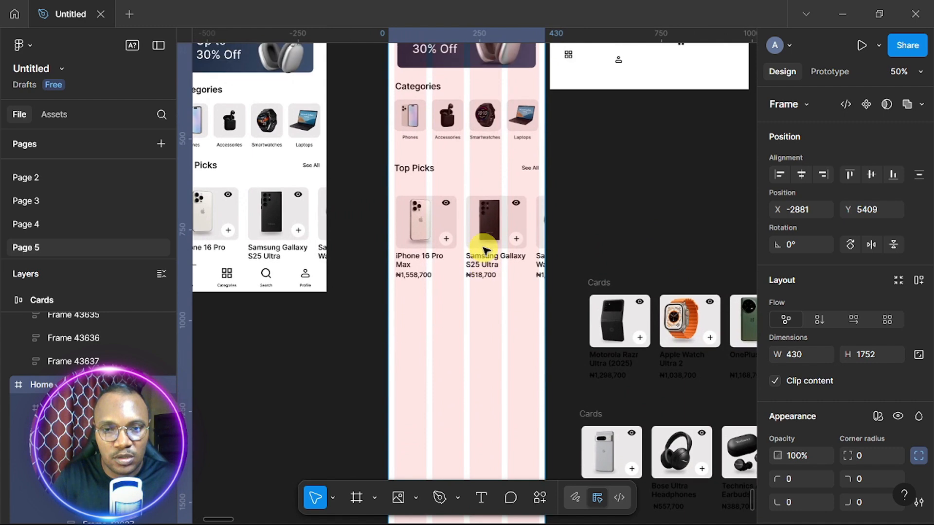
{"action": "left_click", "coordinate": [474, 171]}
{"action": "left_click_drag", "start_coordinate": [475, 172], "coordinate": [475, 306]}
Change the duplicated heading's text to "New Arrivals"
{"action": "scroll", "coordinate": [475, 306], "scroll_direction": "up", "scroll_amount": 4}
{"action": "scroll", "coordinate": [475, 308], "scroll_direction": "down", "scroll_amount": 2}
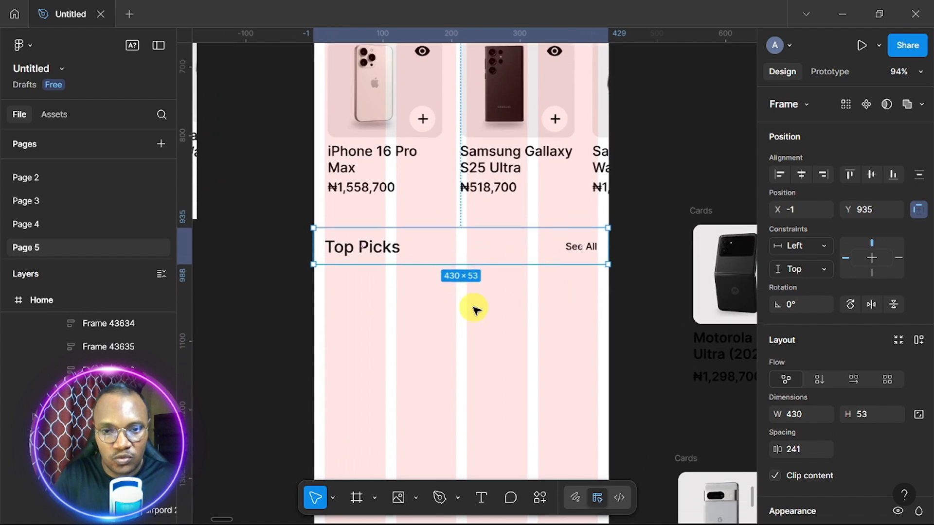
{"action": "double_click", "coordinate": [377, 243]}
{"action": "double_click", "coordinate": [377, 243]}
{"action": "type", "text": "New"}
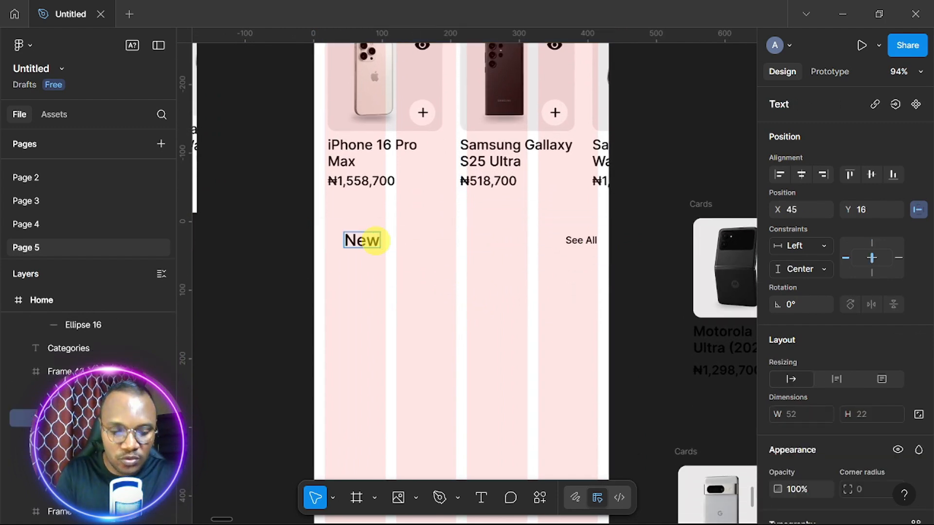
{"action": "type", "text": " A"}
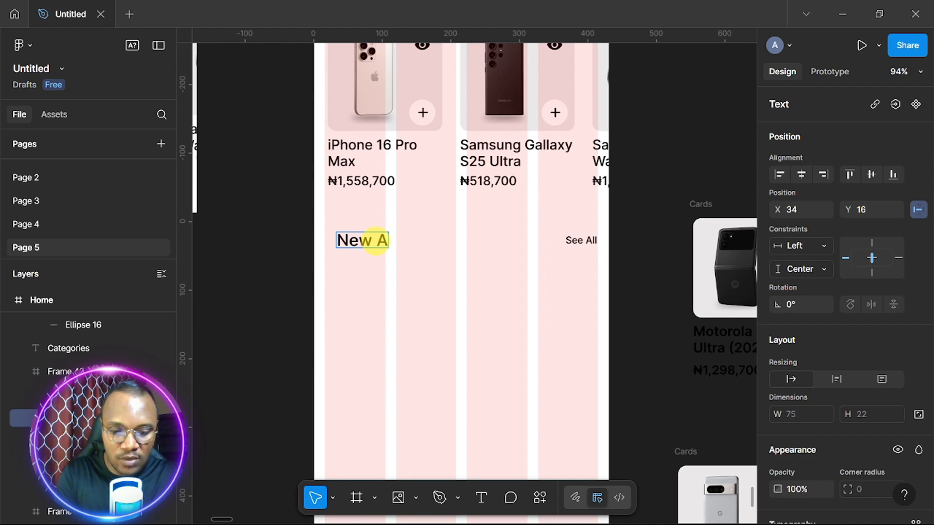
{"action": "type", "text": "rrivals"}
{"action": "key", "text": "Escape"}
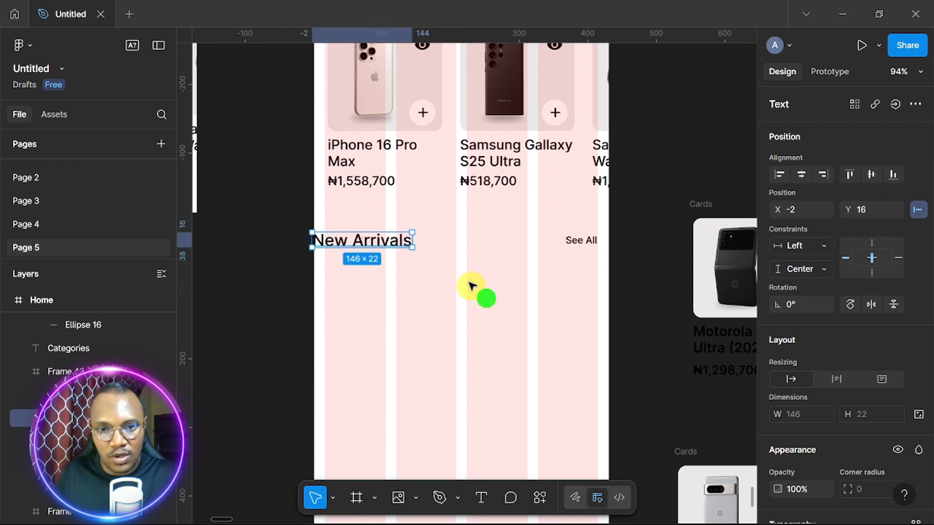
Nudge the New Arrivals text to X 16 so it lines up with the first layout column
{"action": "key", "text": "Right"}
{"action": "key", "text": "Right"}
{"action": "key", "text": "Right"}
{"action": "key", "text": "Right"}
{"action": "key", "text": "Right"}
{"action": "key", "text": "Right"}
{"action": "key", "text": "Right"}
{"action": "key", "text": "Right"}
{"action": "key", "text": "Right"}
{"action": "key", "text": "Right"}
{"action": "key", "text": "Right"}
{"action": "key", "text": "Right"}
{"action": "key", "text": "Right"}
{"action": "key", "text": "Right"}
{"action": "key", "text": "Right"}
{"action": "key", "text": "Right"}
{"action": "key", "text": "Right"}
{"action": "key", "text": "Right"}
{"action": "key", "text": "Right"}
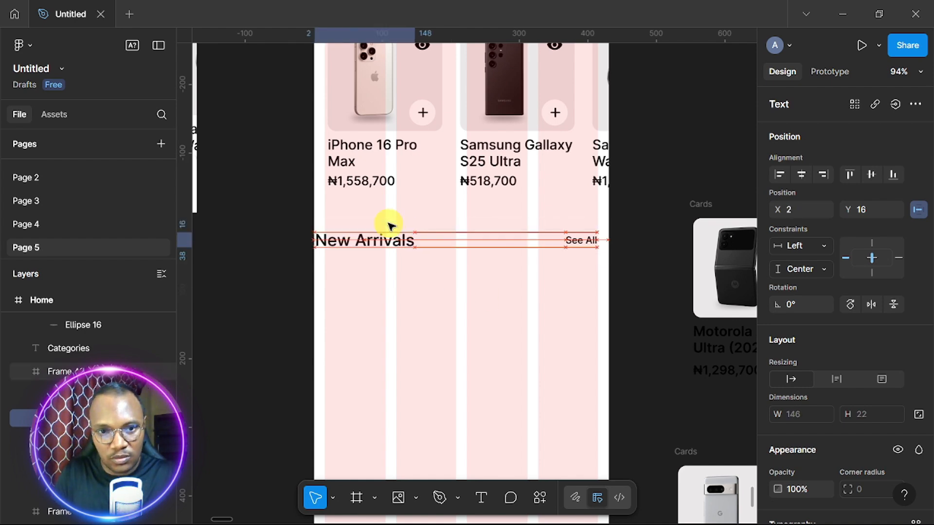
{"action": "key", "text": "Left"}
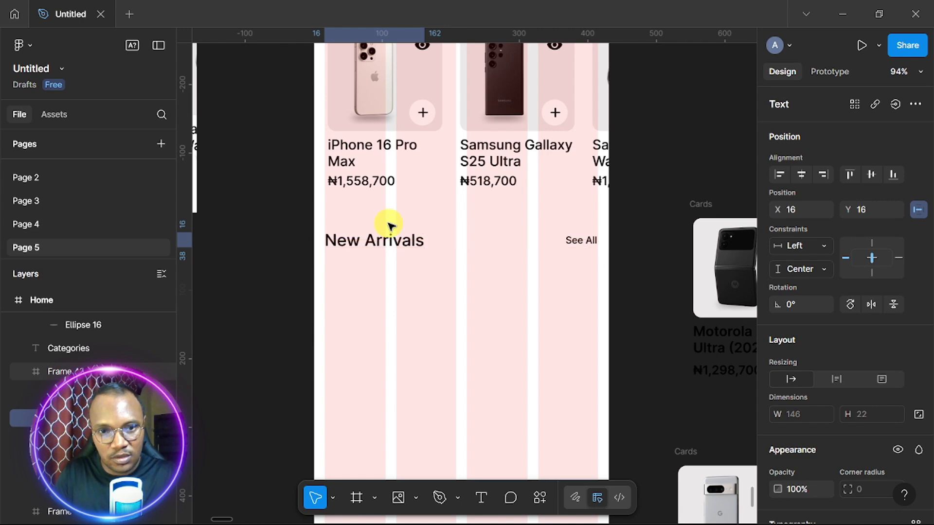
{"action": "left_click", "coordinate": [468, 238]}
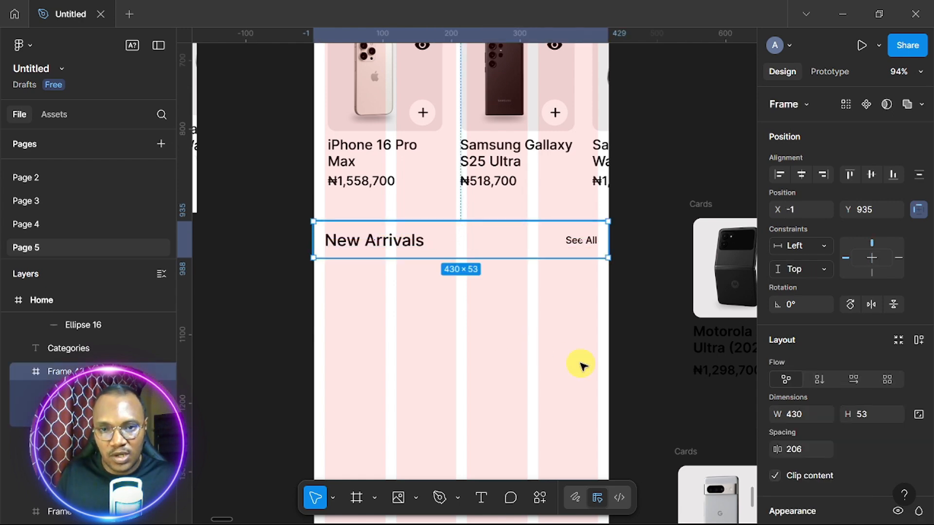
{"action": "scroll", "coordinate": [581, 366], "scroll_direction": "down", "scroll_amount": 5}
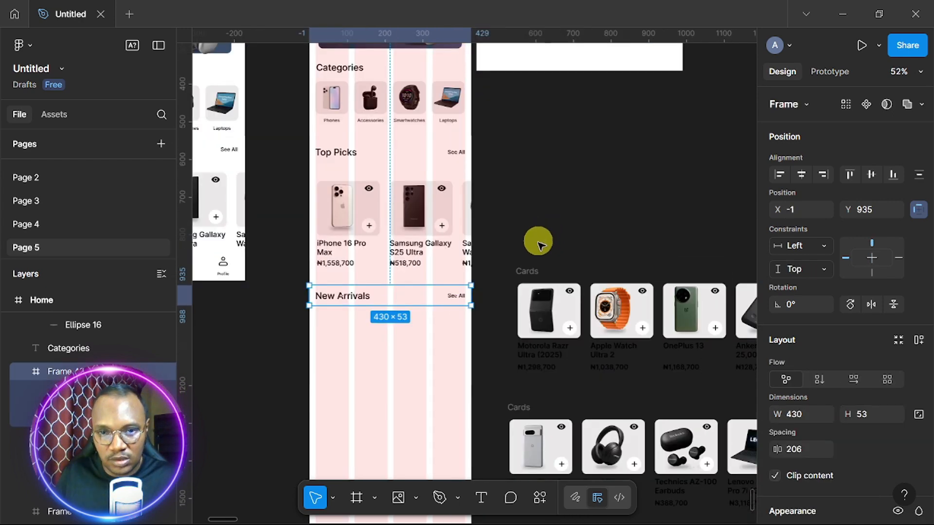
{"action": "left_click", "coordinate": [522, 277]}
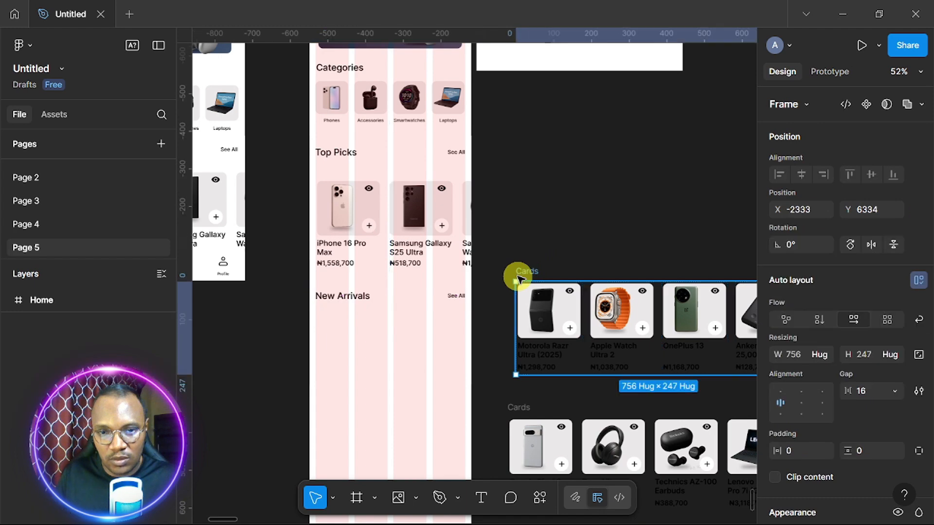
{"action": "left_click_drag", "start_coordinate": [535, 267], "coordinate": [536, 265]}
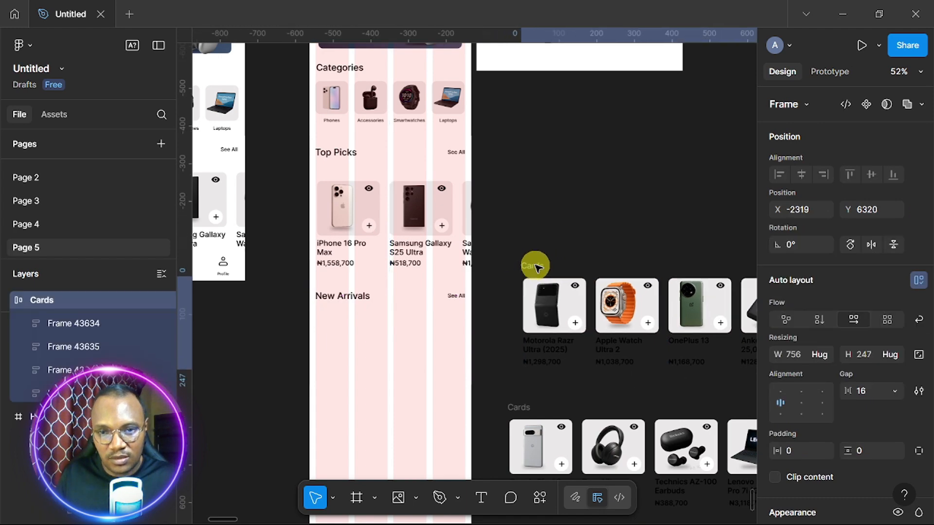
Duplicate the Top Picks product card frame below the New Arrivals heading, at X 14, Y 1034
{"action": "left_click", "coordinate": [399, 218]}
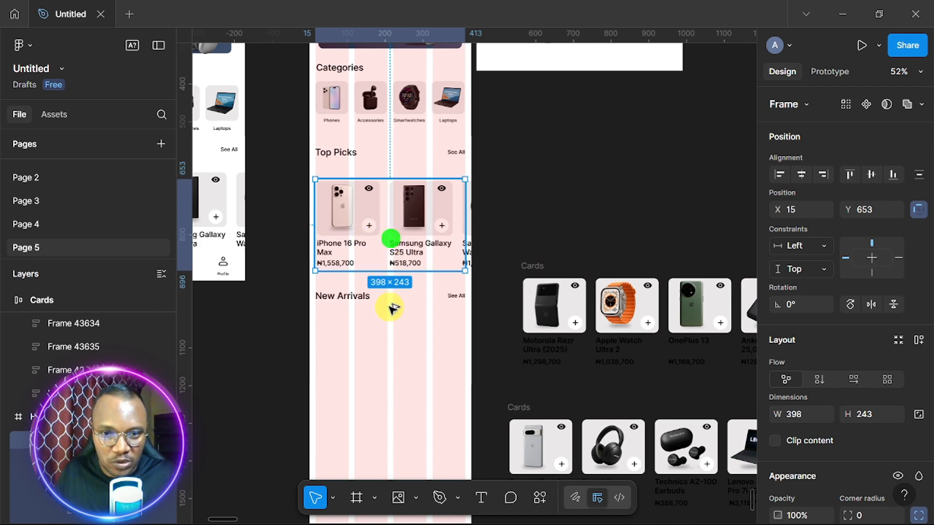
{"action": "left_click_drag", "start_coordinate": [389, 336], "coordinate": [392, 388]}
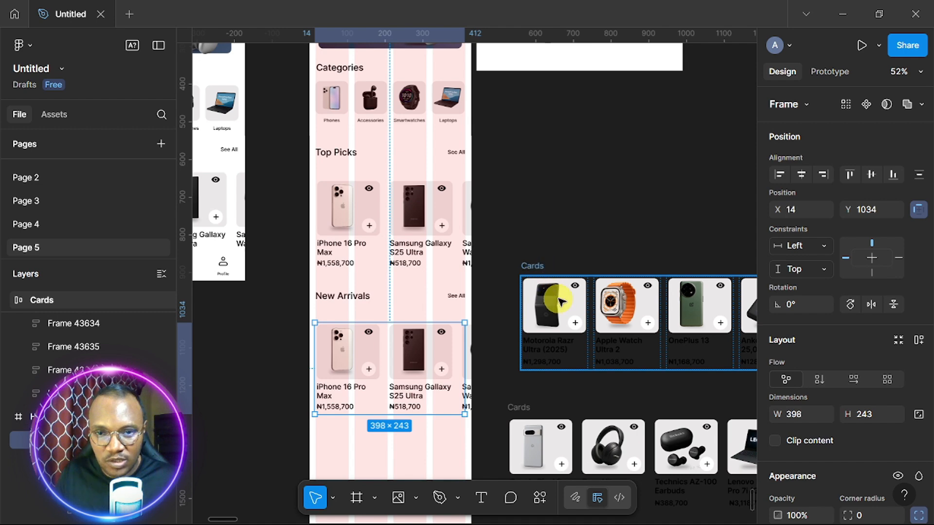
Cut the loose Motorola Razr Cards row and paste it to replace the Cards row inside the New Arrivals frame
{"action": "left_click", "coordinate": [569, 307]}
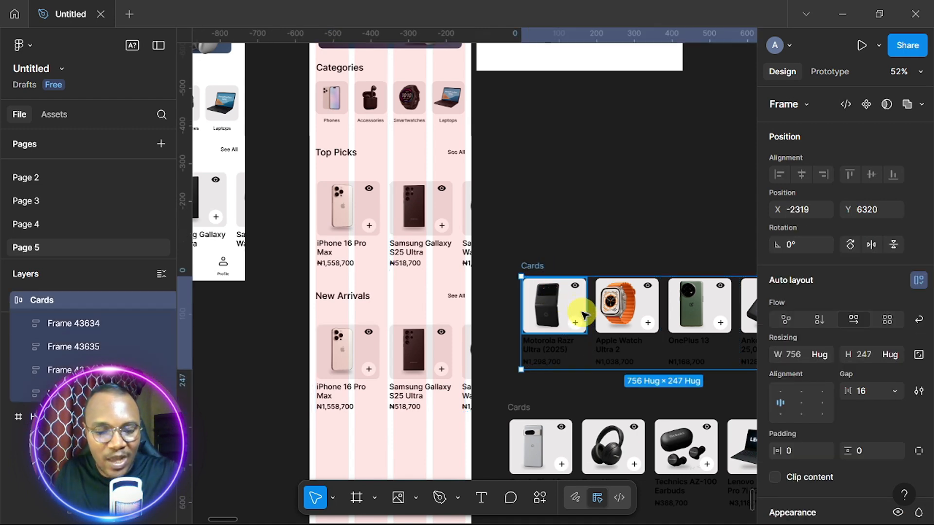
{"action": "key", "text": "Delete"}
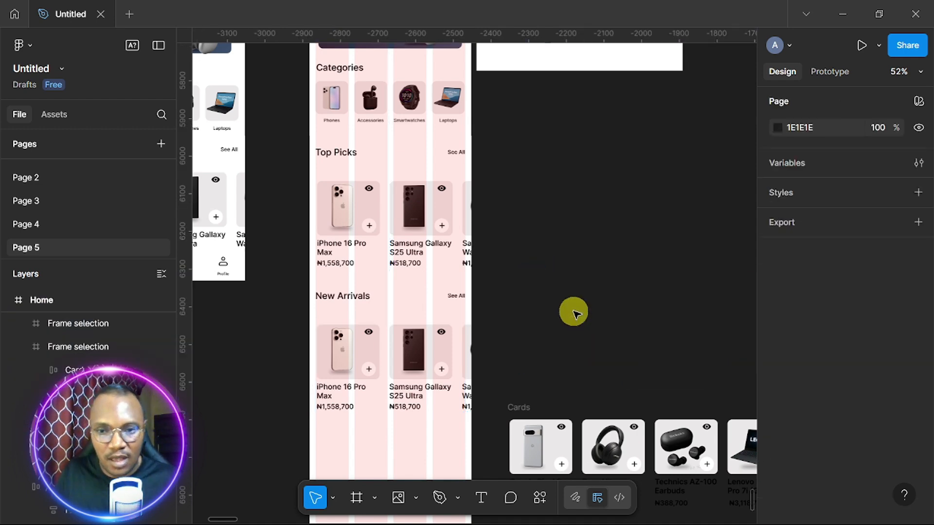
{"action": "left_click", "coordinate": [370, 367]}
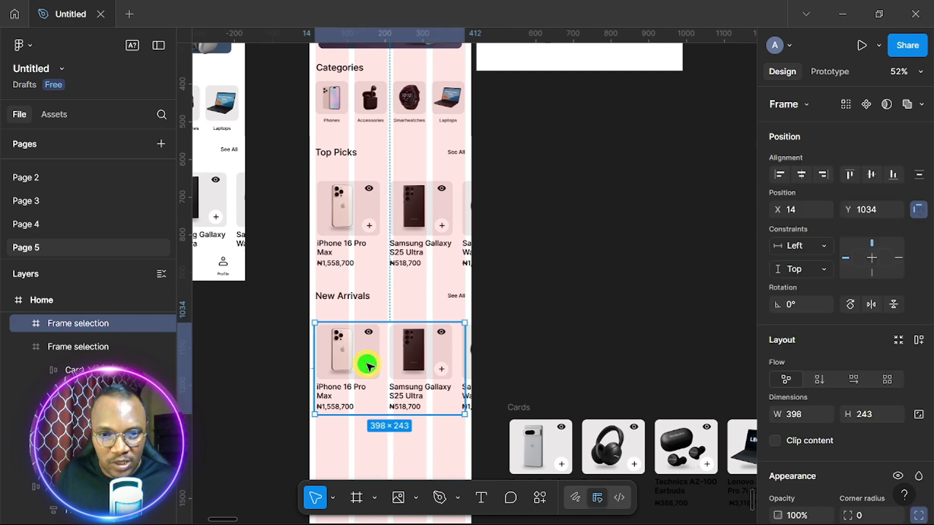
{"action": "double_click", "coordinate": [367, 364]}
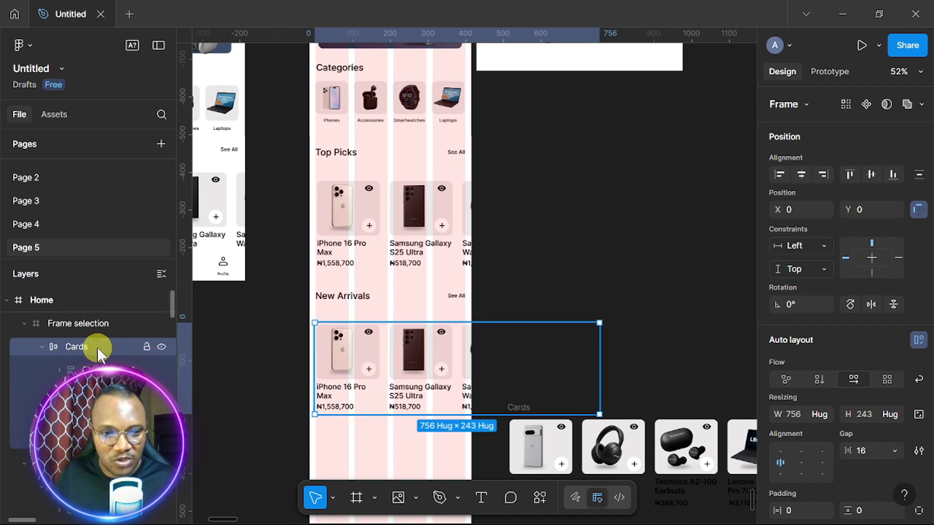
{"action": "right_click", "coordinate": [387, 372]}
{"action": "mouse_move", "coordinate": [438, 146]}
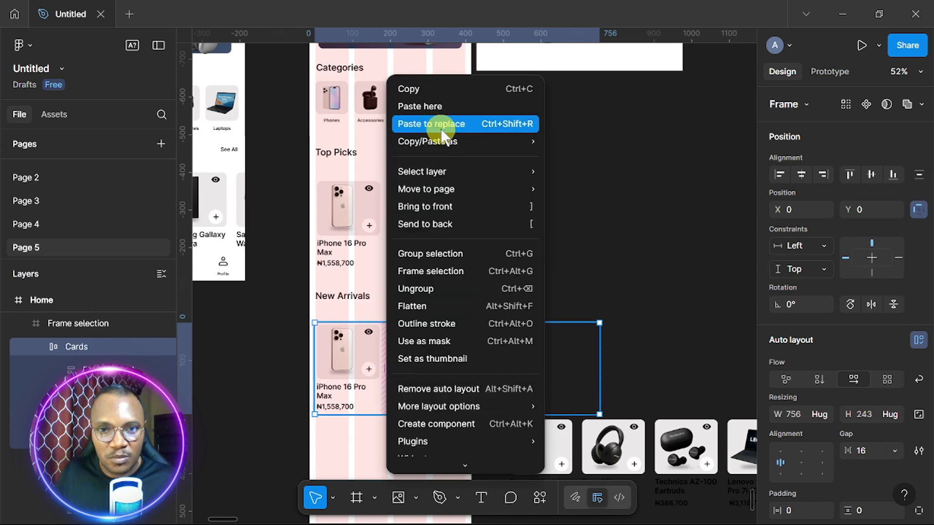
{"action": "left_click", "coordinate": [436, 124]}
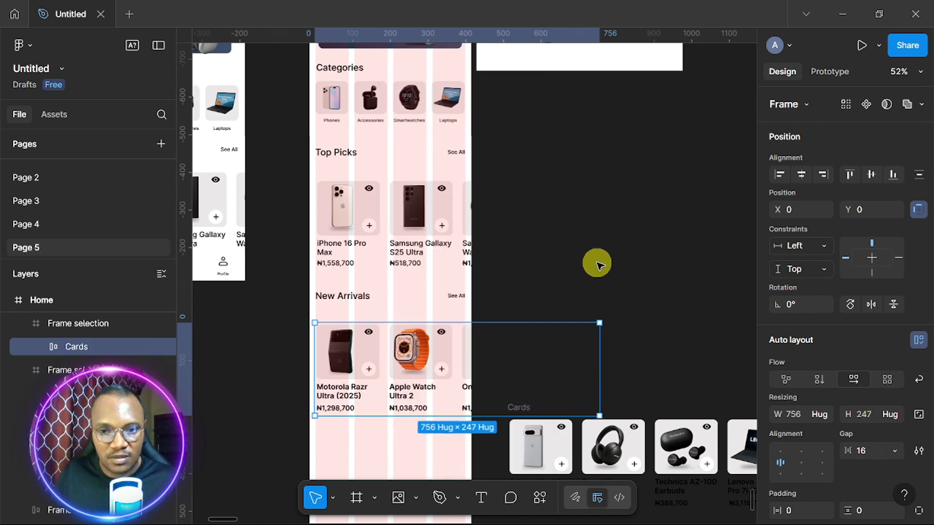
{"action": "left_click", "coordinate": [559, 266]}
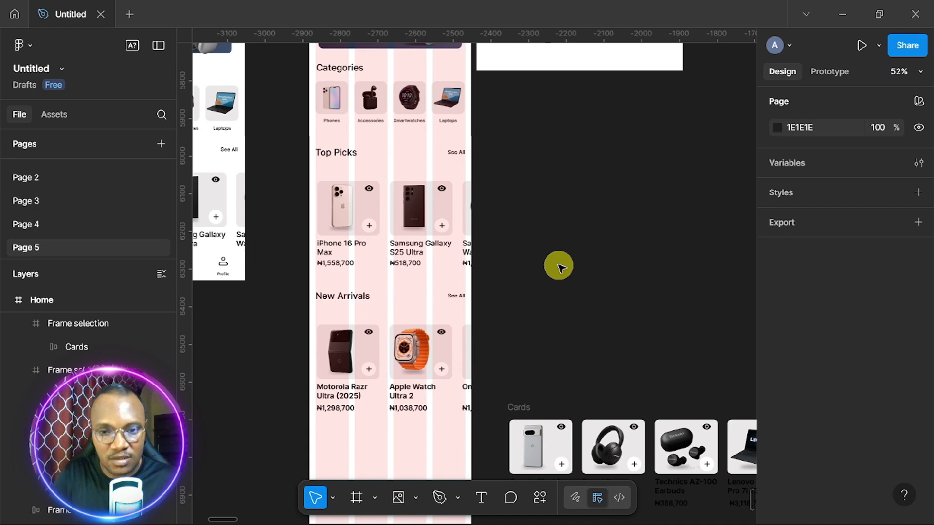
Duplicate the New Arrivals heading row below its product cards, at X 0, Y 1345
{"action": "scroll", "coordinate": [559, 266], "scroll_direction": "down", "scroll_amount": 5}
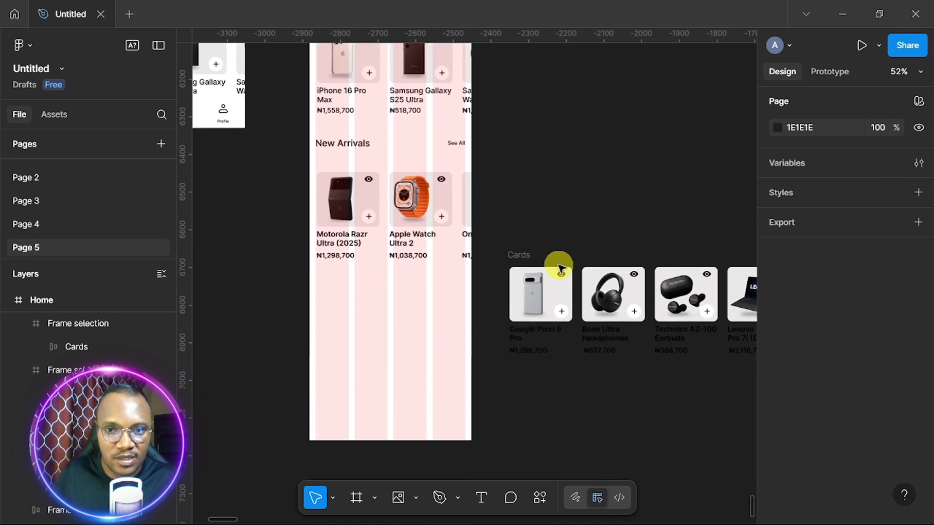
{"action": "left_click", "coordinate": [388, 146]}
{"action": "left_click_drag", "start_coordinate": [389, 146], "coordinate": [386, 298]}
Change the lowest heading's text to "Recommendations"
{"action": "scroll", "coordinate": [387, 299], "scroll_direction": "up", "scroll_amount": 5}
{"action": "scroll", "coordinate": [389, 300], "scroll_direction": "down", "scroll_amount": 3}
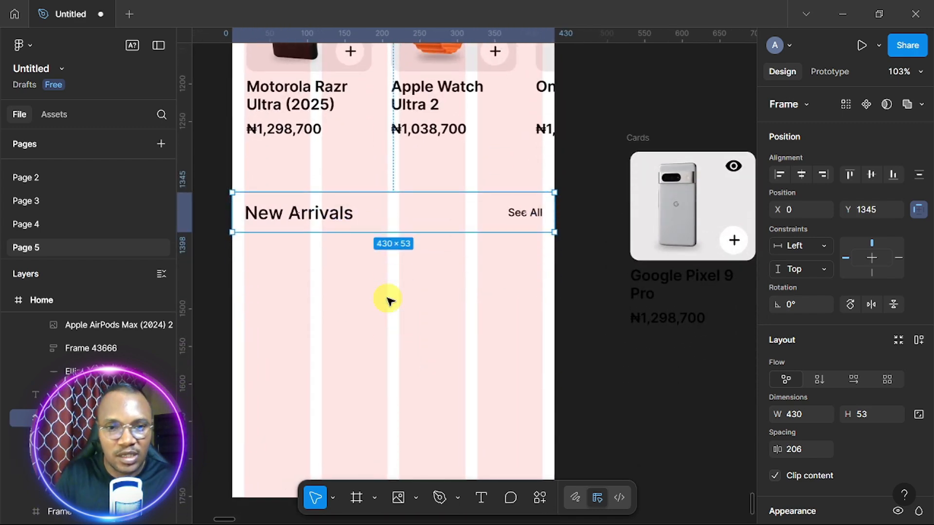
{"action": "double_click", "coordinate": [305, 218]}
{"action": "type", "text": "Re"}
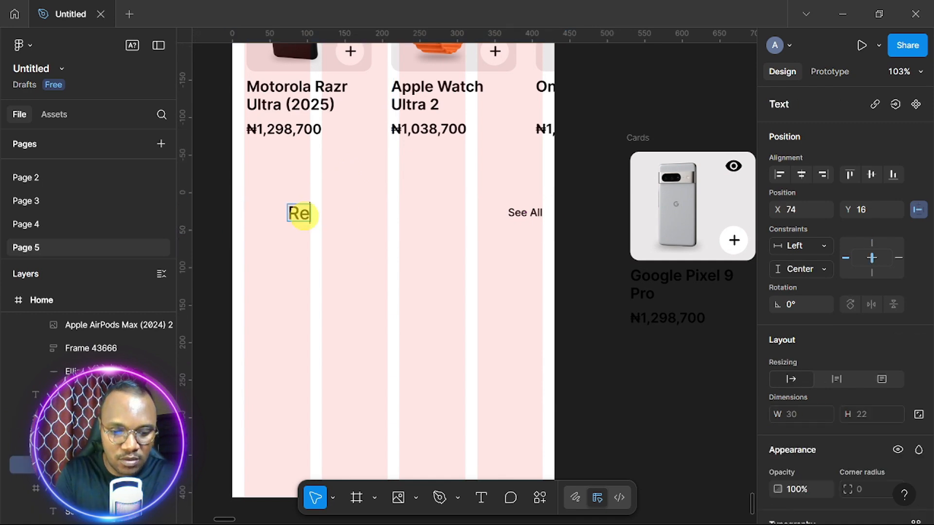
{"action": "type", "text": "commen"}
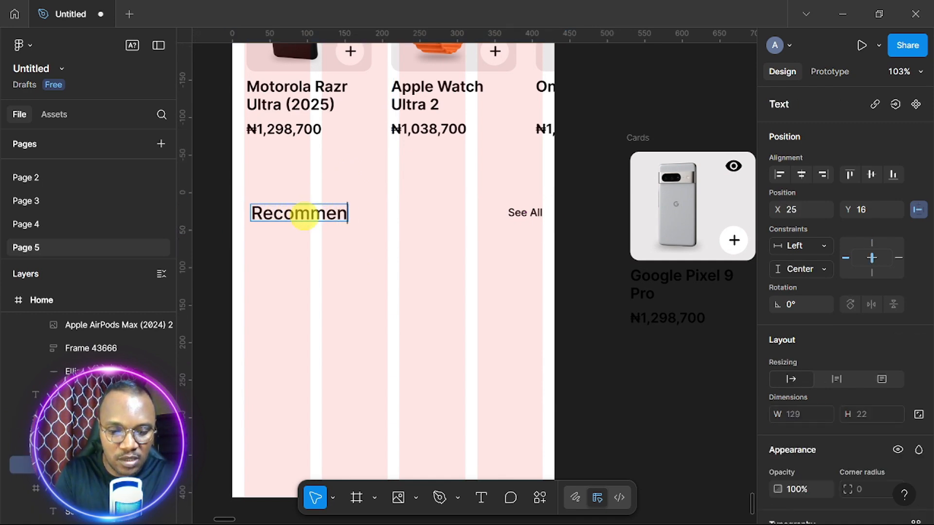
{"action": "type", "text": "dations"}
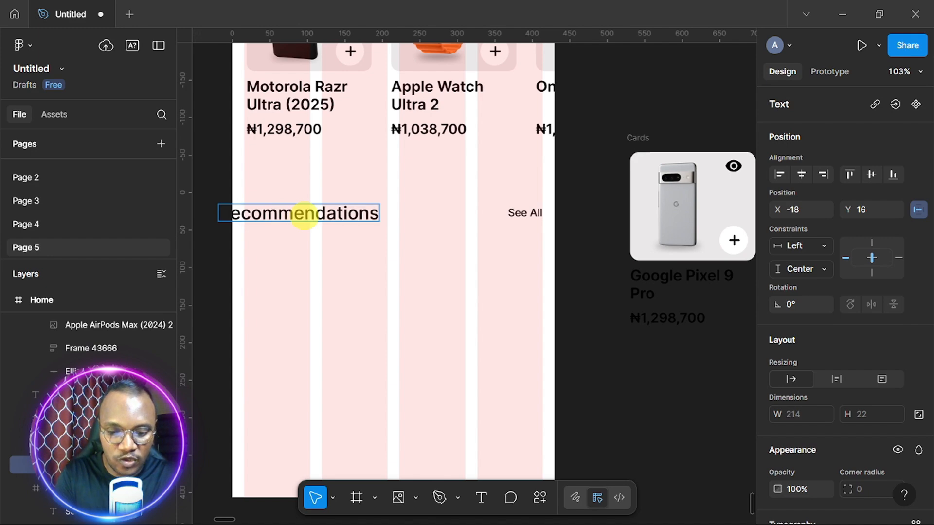
{"action": "type", "text": " For"}
{"action": "key", "text": "BackSpace"}
{"action": "key", "text": "BackSpace"}
{"action": "key", "text": "BackSpace"}
{"action": "key", "text": "BackSpace"}
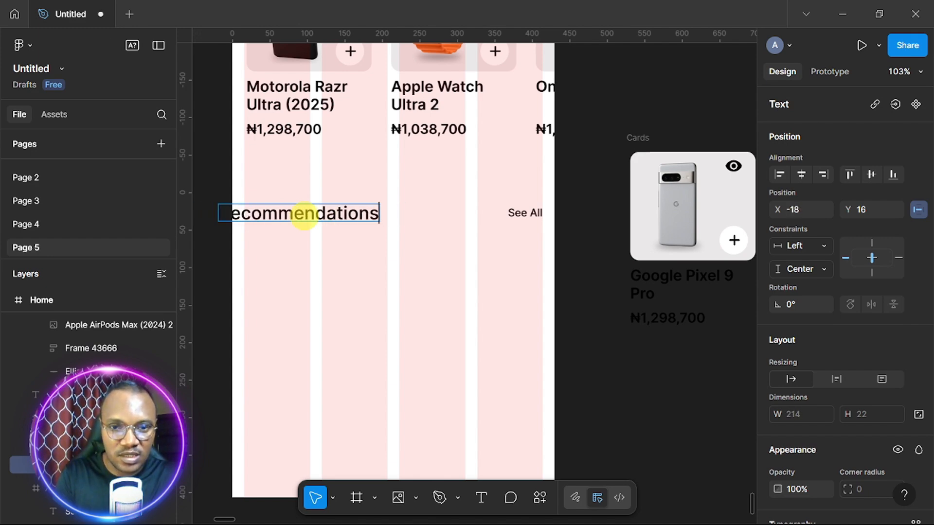
{"action": "key", "text": "Escape"}
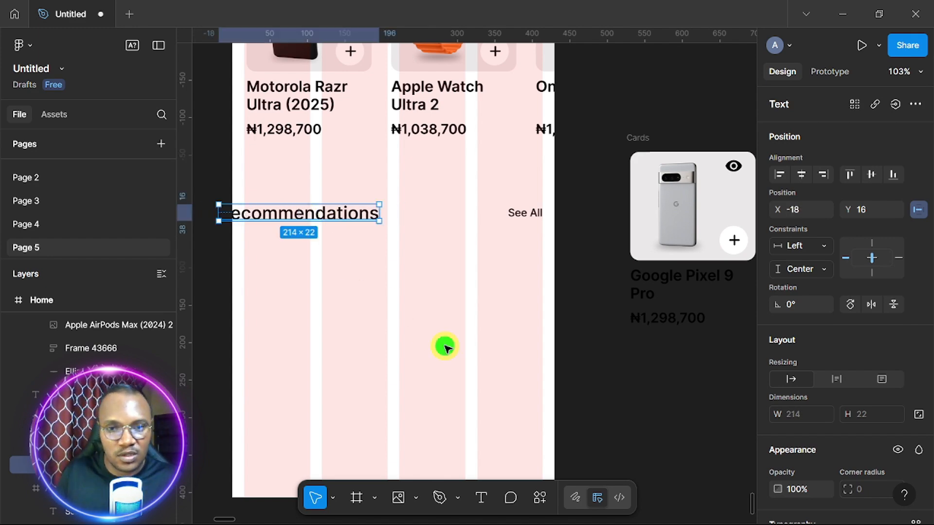
Nudge the Recommendations text to X 14 to bring it to the edge of the first layout column
{"action": "left_click_drag", "start_coordinate": [421, 220], "coordinate": [424, 226]}
{"action": "key", "text": "Right"}
{"action": "key", "text": "Right"}
{"action": "key", "text": "Right"}
{"action": "key", "text": "Right"}
{"action": "key", "text": "Right"}
{"action": "key", "text": "Right"}
{"action": "key", "text": "Right"}
{"action": "key", "text": "Right"}
{"action": "key", "text": "Right"}
{"action": "key", "text": "Right"}
{"action": "key", "text": "Right"}
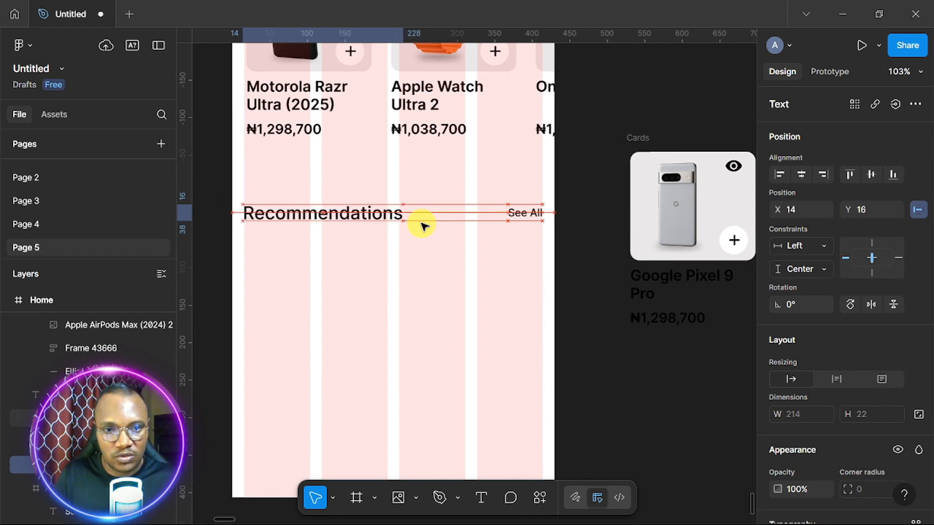
{"action": "scroll", "coordinate": [421, 224], "scroll_direction": "down", "scroll_amount": 5}
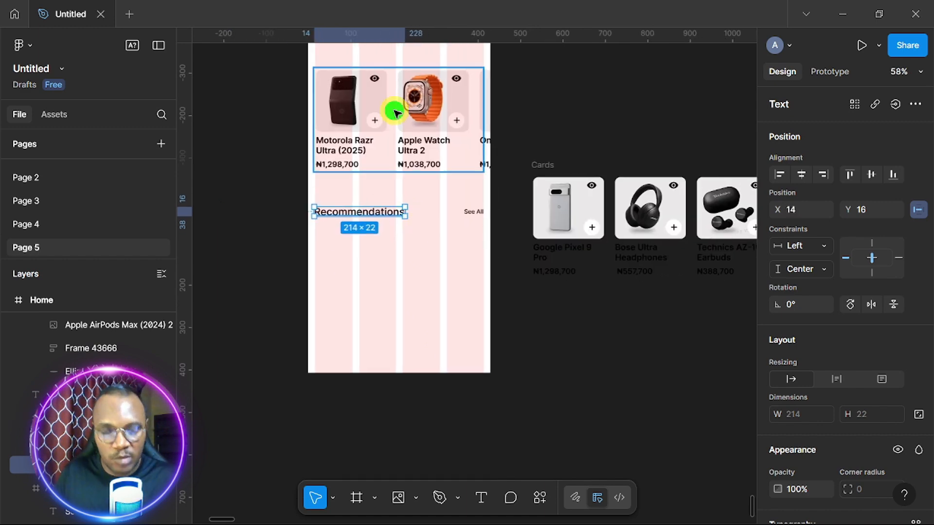
Duplicate the New Arrivals product card frame directly below the Recommendations heading
{"action": "left_click", "coordinate": [395, 114]}
{"action": "left_click_drag", "start_coordinate": [395, 113], "coordinate": [384, 272]}
{"action": "left_click", "coordinate": [546, 159]}
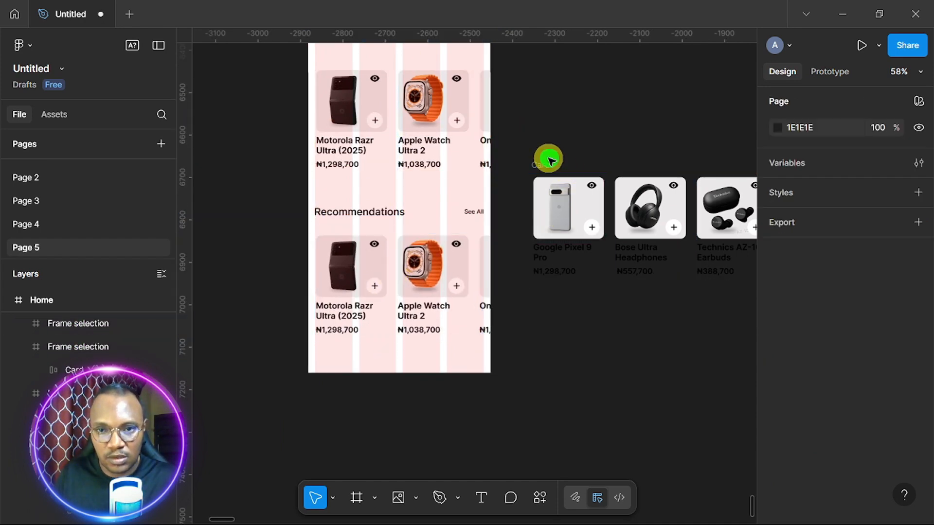
Cut the loose Google Pixel Cards row and paste it to replace the Cards row inside the Recommendations frame
{"action": "left_click", "coordinate": [540, 166]}
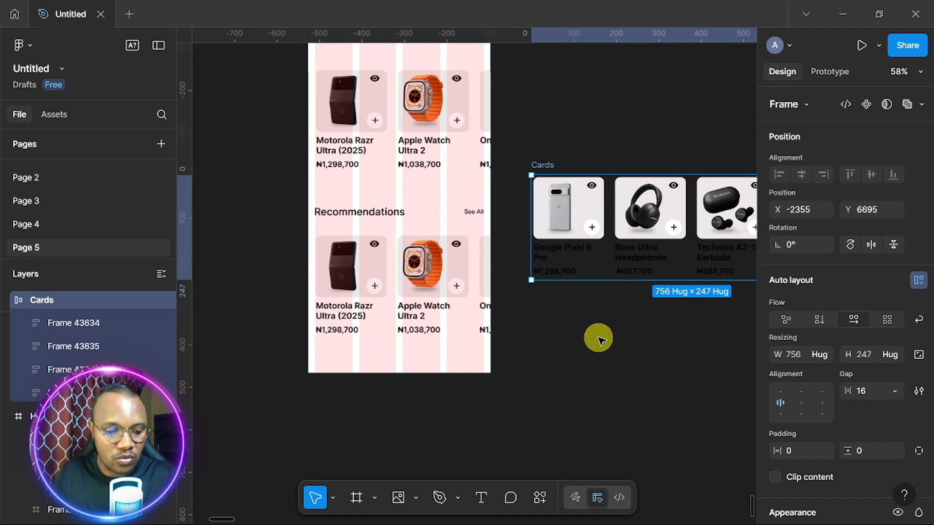
{"action": "key", "text": "Delete"}
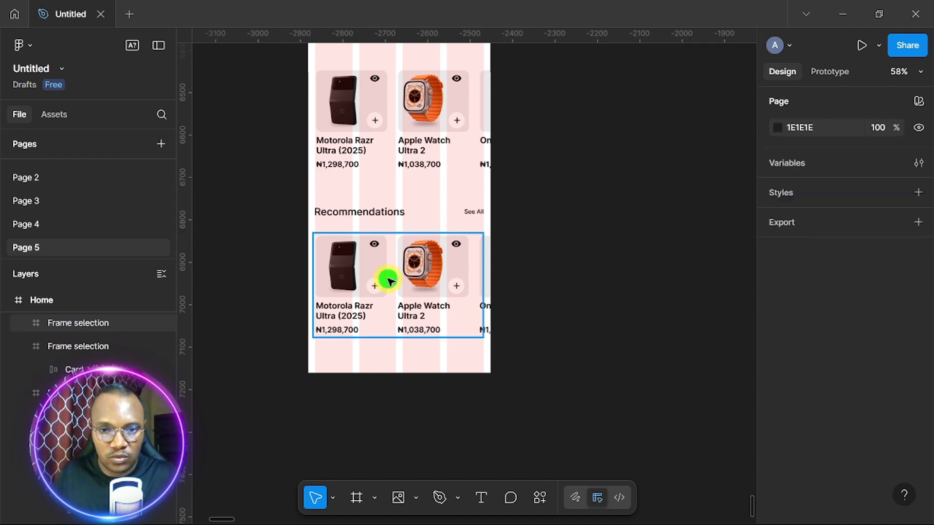
{"action": "left_click", "coordinate": [390, 281]}
{"action": "key", "text": "ctrl+z"}
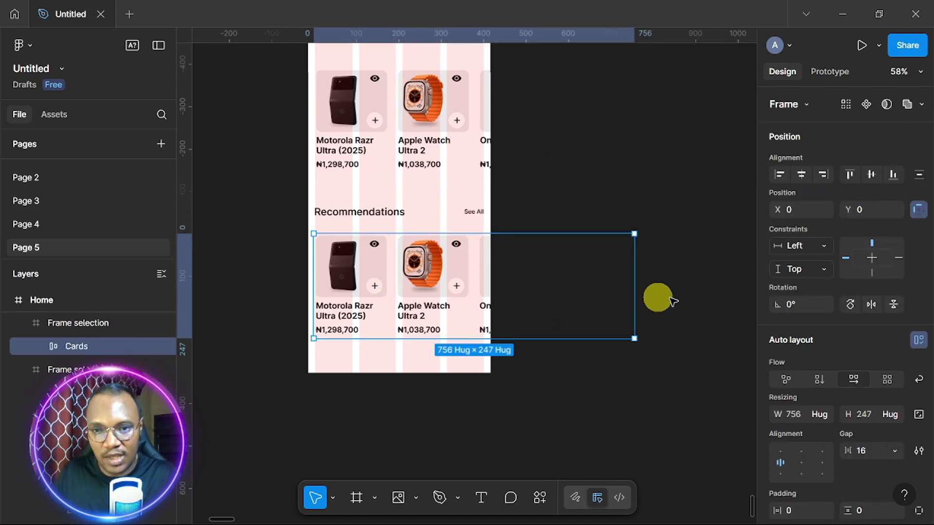
{"action": "right_click", "coordinate": [397, 286]}
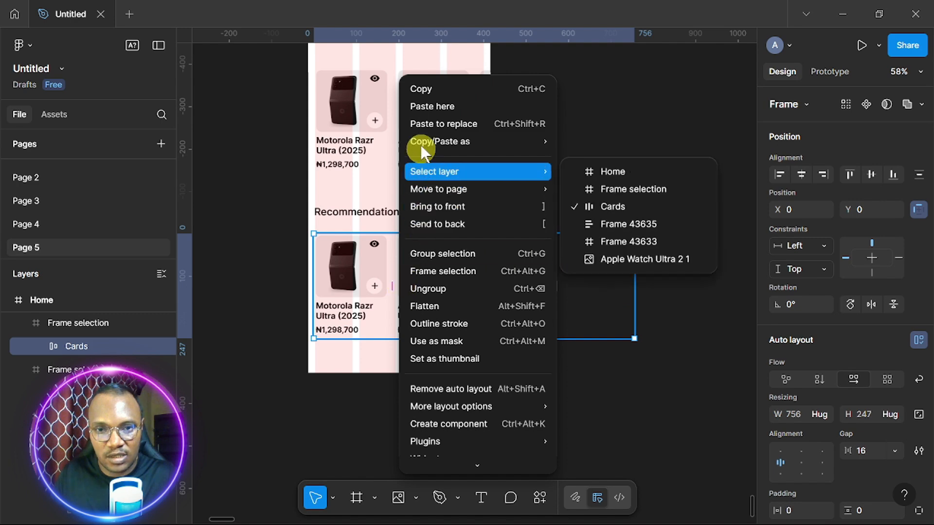
{"action": "left_click", "coordinate": [434, 123]}
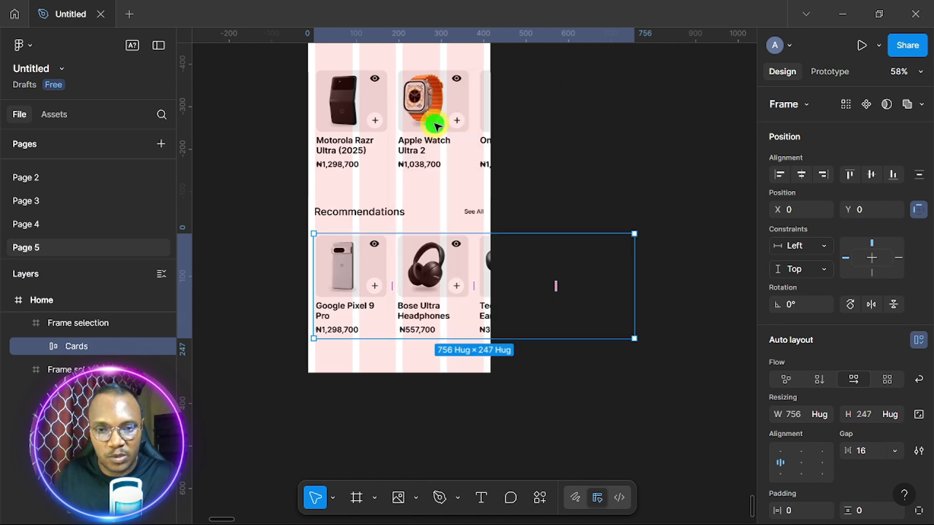
{"action": "left_click", "coordinate": [540, 173]}
Extend the tall Home frame downward to a height of 1846
{"action": "scroll", "coordinate": [423, 243], "scroll_direction": "down", "scroll_amount": 5}
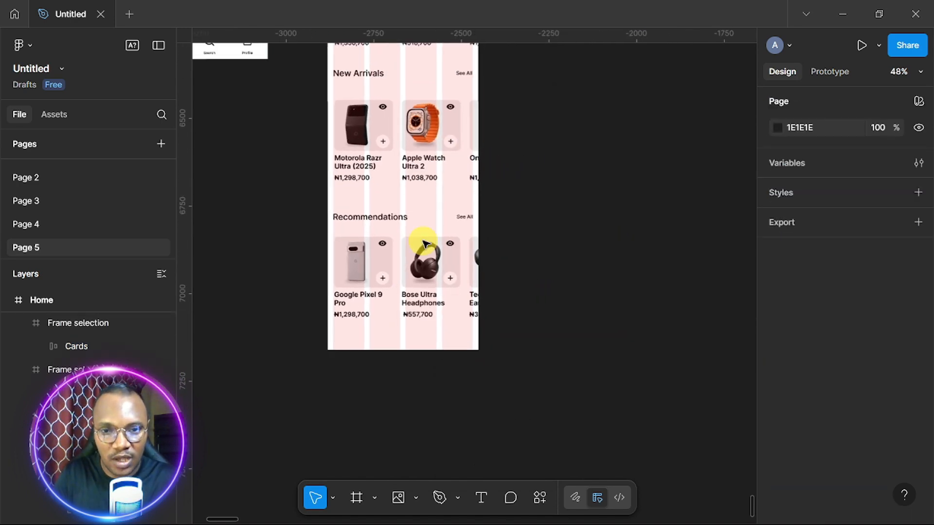
{"action": "scroll", "coordinate": [423, 243], "scroll_direction": "down", "scroll_amount": 2}
{"action": "scroll", "coordinate": [423, 243], "scroll_direction": "up", "scroll_amount": 3}
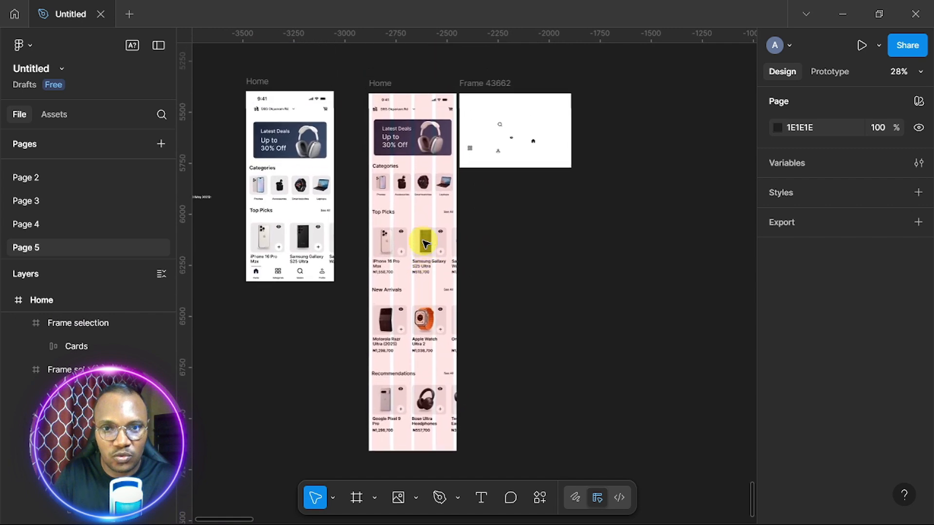
{"action": "left_click", "coordinate": [382, 96]}
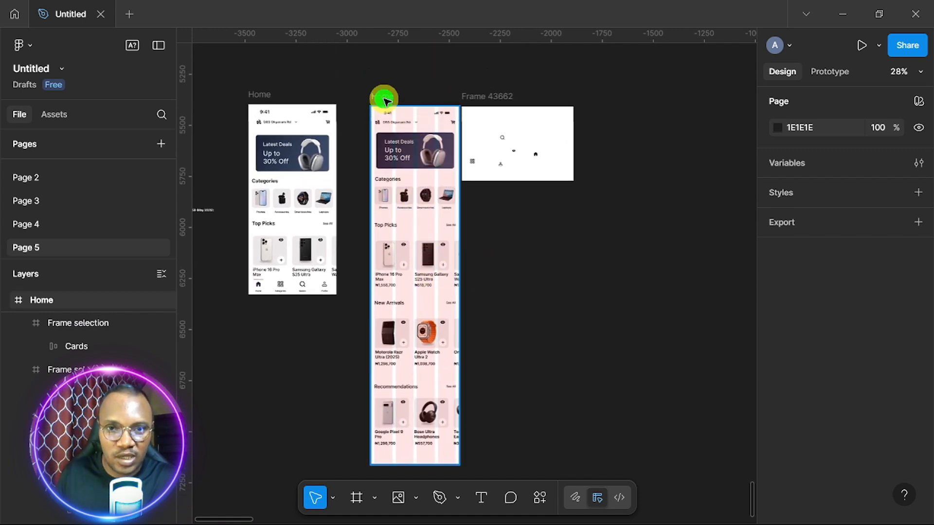
{"action": "left_click", "coordinate": [422, 341]}
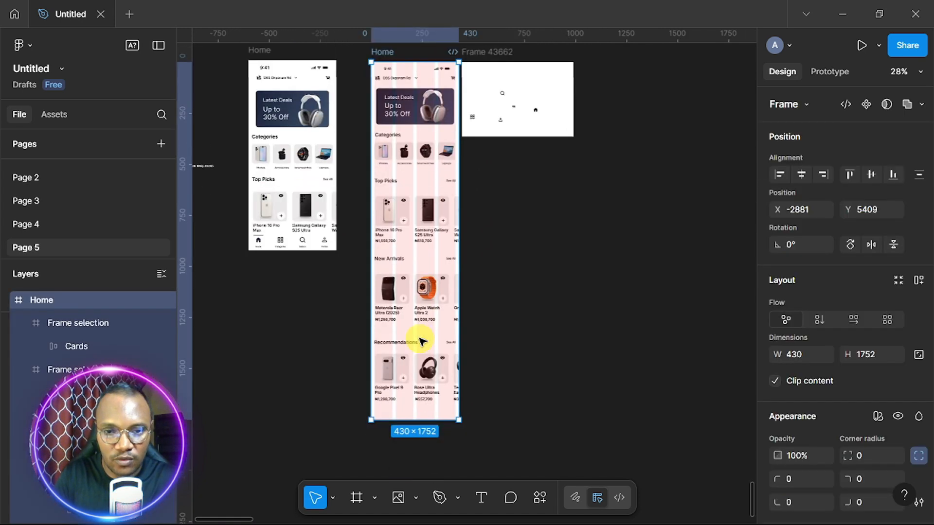
{"action": "scroll", "coordinate": [422, 340], "scroll_direction": "down", "scroll_amount": 3}
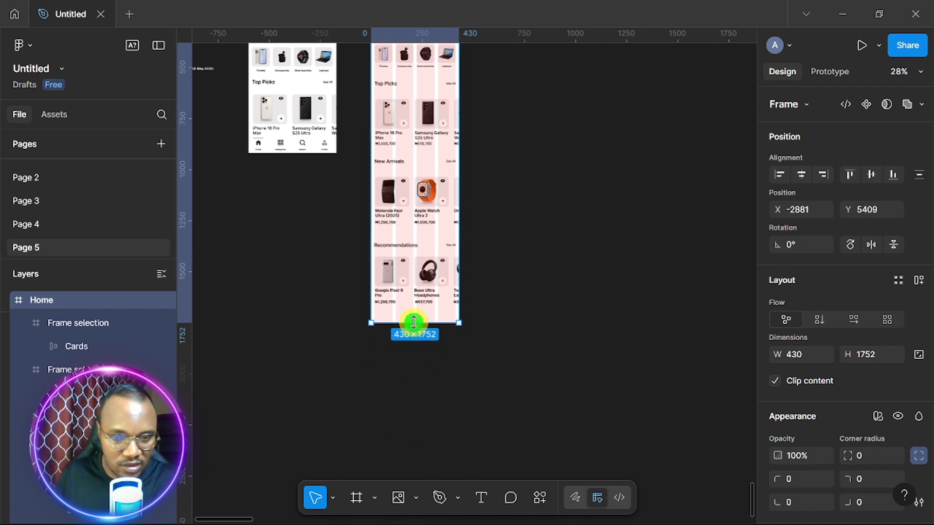
{"action": "left_click_drag", "start_coordinate": [414, 323], "coordinate": [413, 342]}
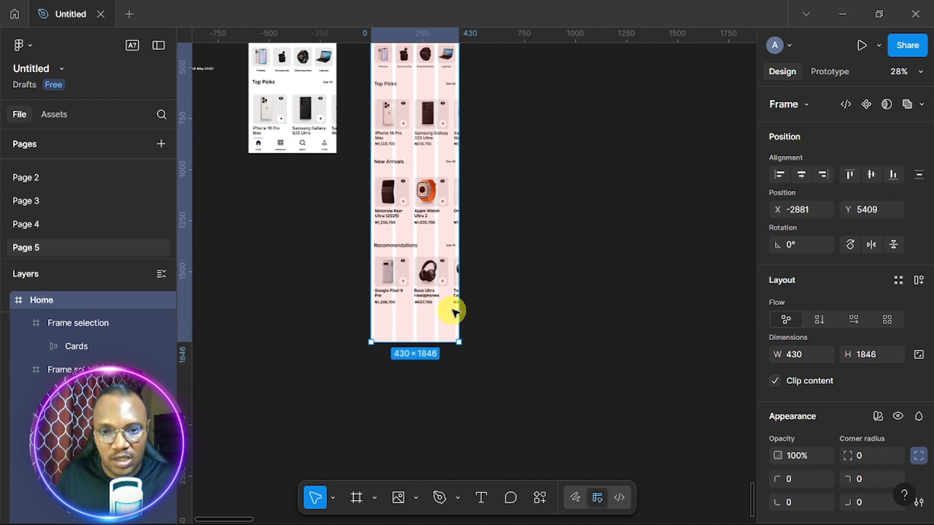
{"action": "left_click", "coordinate": [504, 286]}
Nudge the delivery address header row of the tall Home screen up to Y 50
{"action": "scroll", "coordinate": [504, 286], "scroll_direction": "down", "scroll_amount": 3}
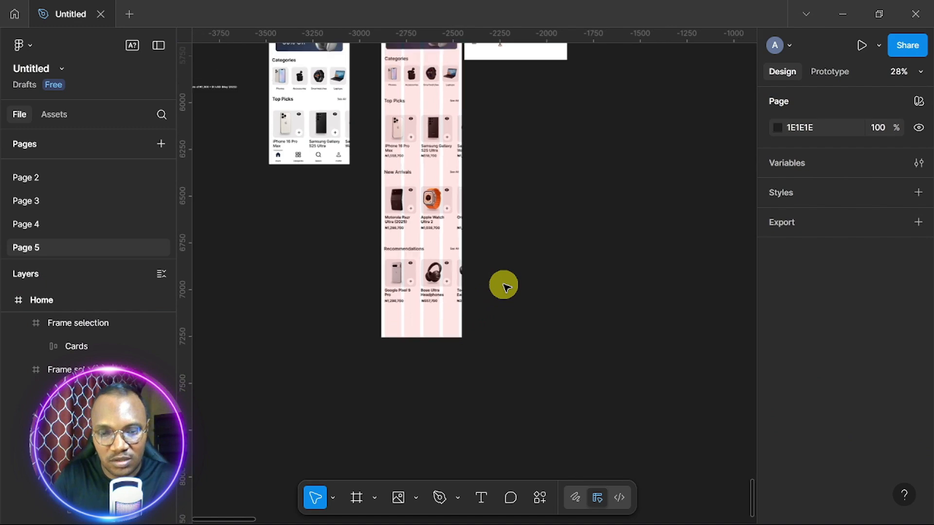
{"action": "scroll", "coordinate": [505, 286], "scroll_direction": "up", "scroll_amount": 5}
{"action": "scroll", "coordinate": [504, 286], "scroll_direction": "up", "scroll_amount": 5}
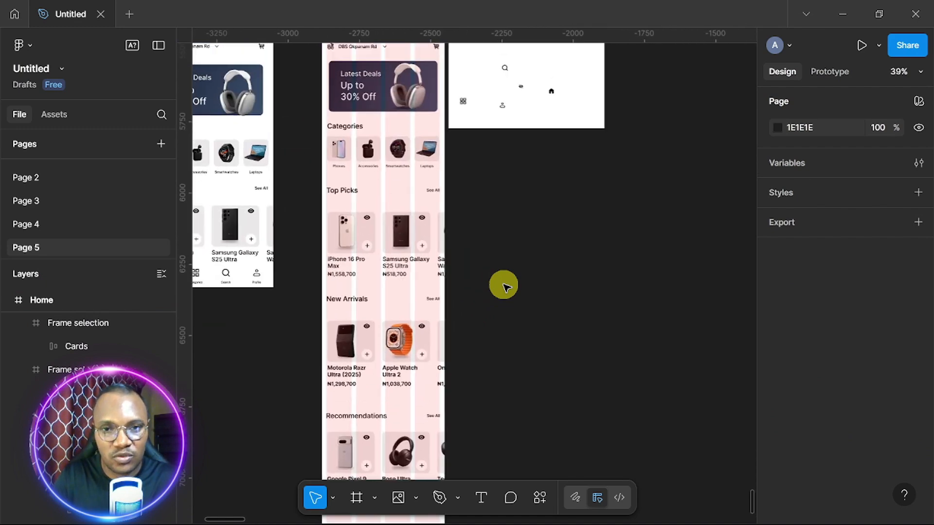
{"action": "scroll", "coordinate": [505, 286], "scroll_direction": "up", "scroll_amount": 3}
{"action": "scroll", "coordinate": [504, 286], "scroll_direction": "left", "scroll_amount": 4}
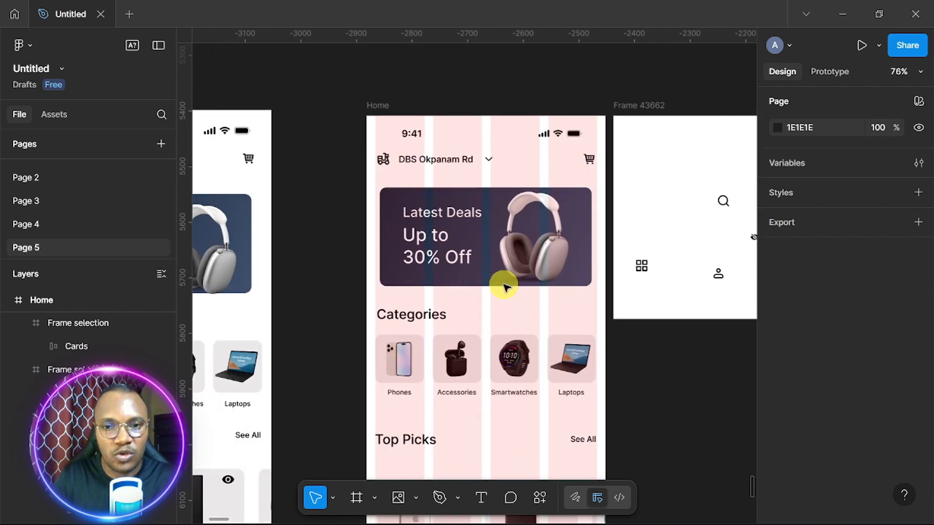
{"action": "scroll", "coordinate": [504, 286], "scroll_direction": "up", "scroll_amount": 2}
{"action": "scroll", "coordinate": [505, 286], "scroll_direction": "up", "scroll_amount": 2}
{"action": "scroll", "coordinate": [504, 286], "scroll_direction": "right", "scroll_amount": 3}
{"action": "scroll", "coordinate": [505, 286], "scroll_direction": "up", "scroll_amount": 2}
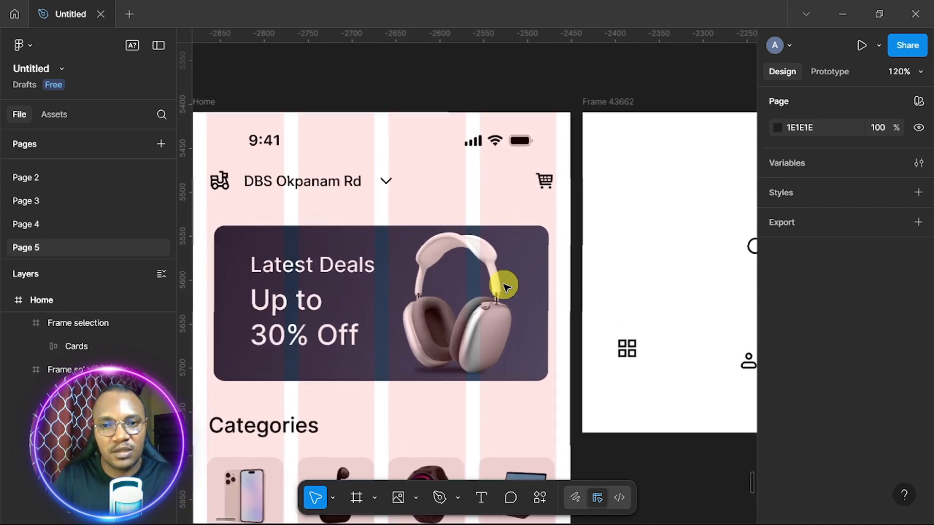
{"action": "left_click", "coordinate": [380, 139]}
{"action": "left_click", "coordinate": [379, 186]}
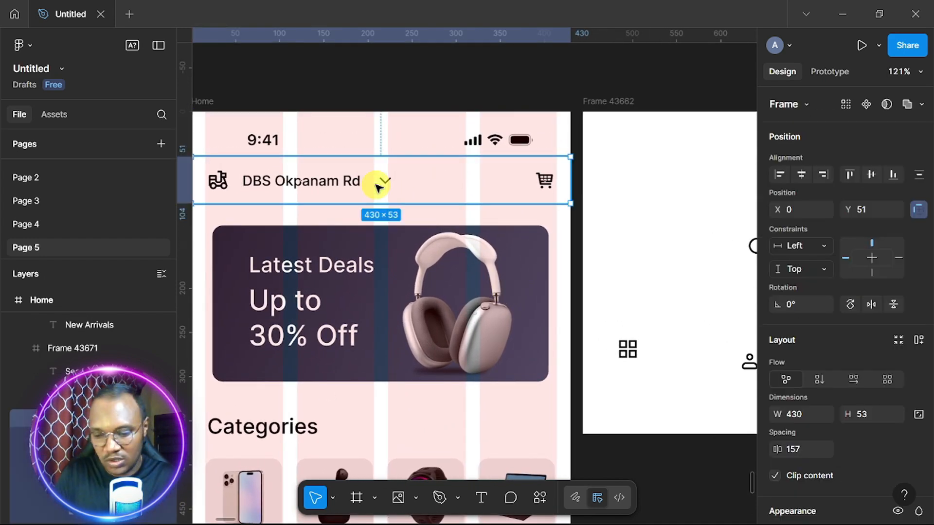
{"action": "key", "text": "Up"}
{"action": "key", "text": "Up"}
Set the vertical spacing between the address header row and the Latest Deals banner to 24
{"action": "scroll", "coordinate": [379, 188], "scroll_direction": "left", "scroll_amount": 1}
{"action": "scroll", "coordinate": [379, 189], "scroll_direction": "down", "scroll_amount": 1}
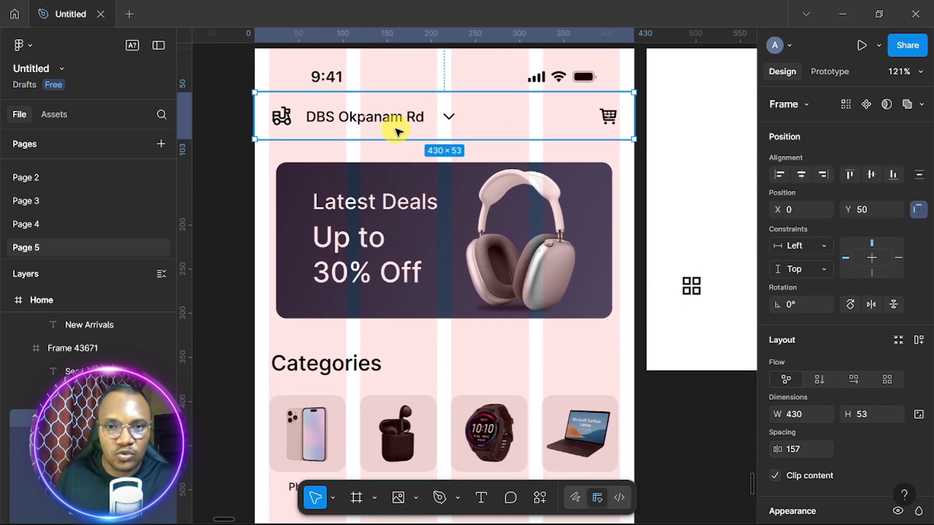
{"action": "left_click", "coordinate": [415, 239], "text": "shift"}
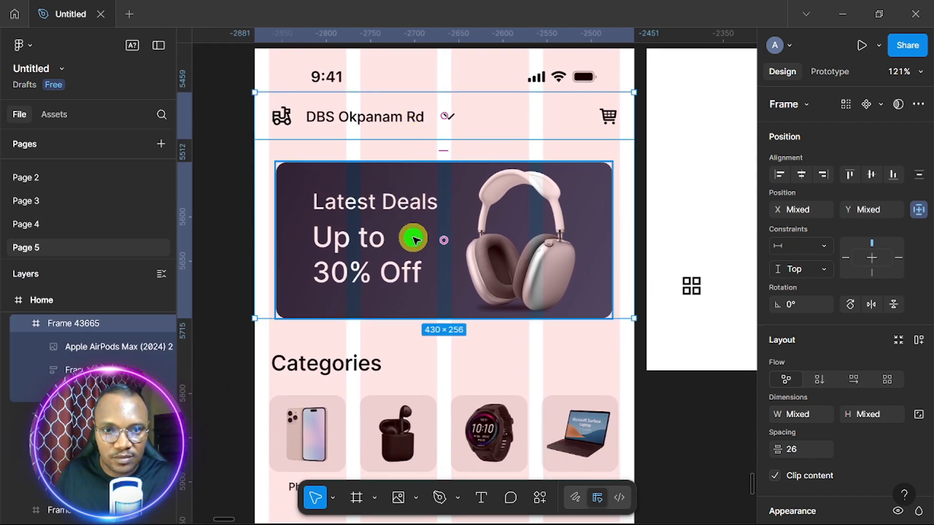
{"action": "scroll", "coordinate": [863, 366], "scroll_direction": "down", "scroll_amount": 5}
{"action": "scroll", "coordinate": [863, 361], "scroll_direction": "up", "scroll_amount": 3}
{"action": "scroll", "coordinate": [843, 280], "scroll_direction": "up", "scroll_amount": 4}
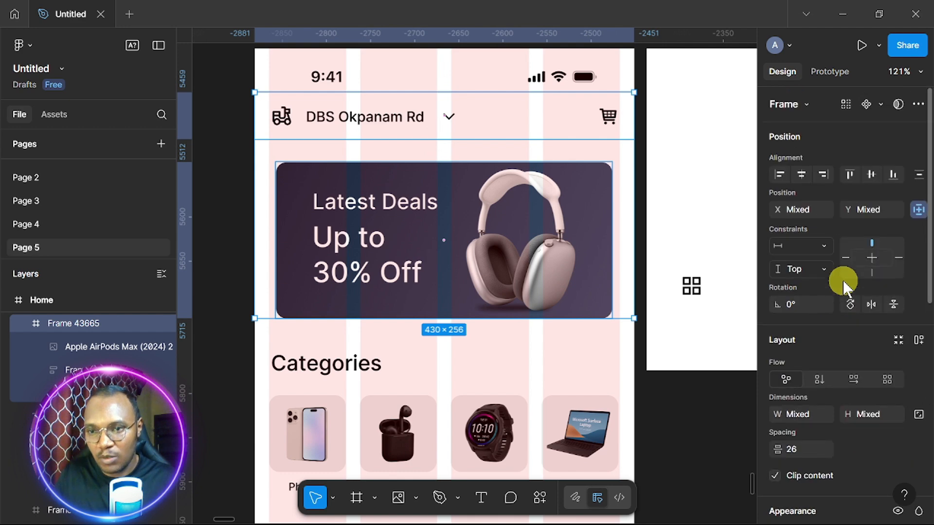
{"action": "scroll", "coordinate": [875, 281], "scroll_direction": "down", "scroll_amount": 7}
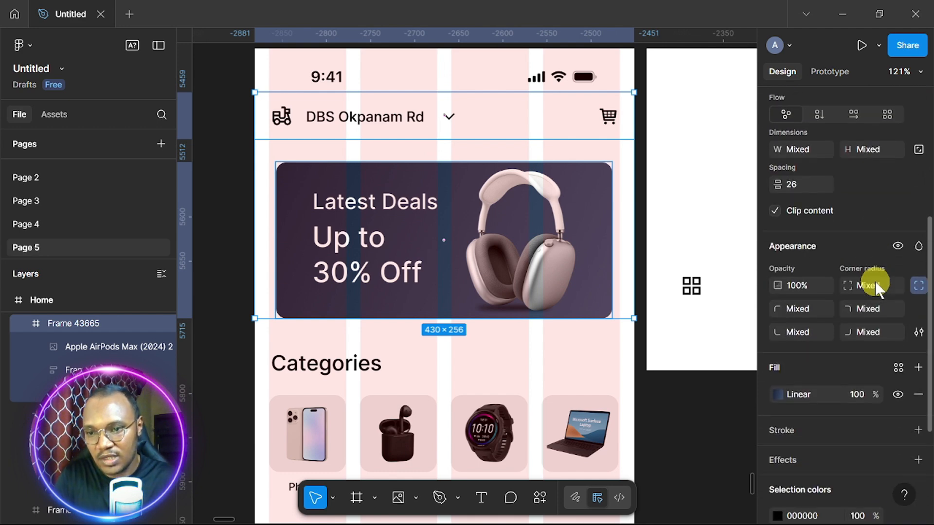
{"action": "scroll", "coordinate": [875, 279], "scroll_direction": "down", "scroll_amount": 3}
{"action": "scroll", "coordinate": [874, 280], "scroll_direction": "up", "scroll_amount": 5}
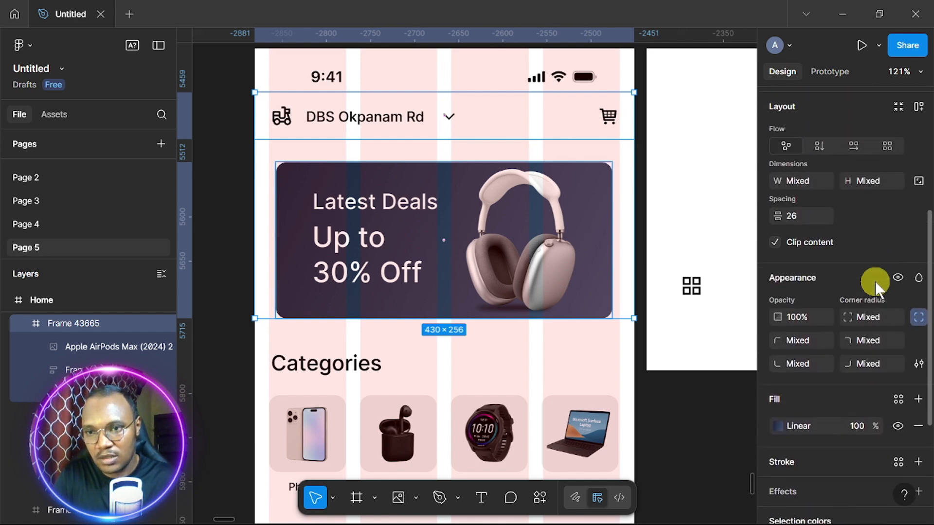
{"action": "scroll", "coordinate": [875, 282], "scroll_direction": "up", "scroll_amount": 1}
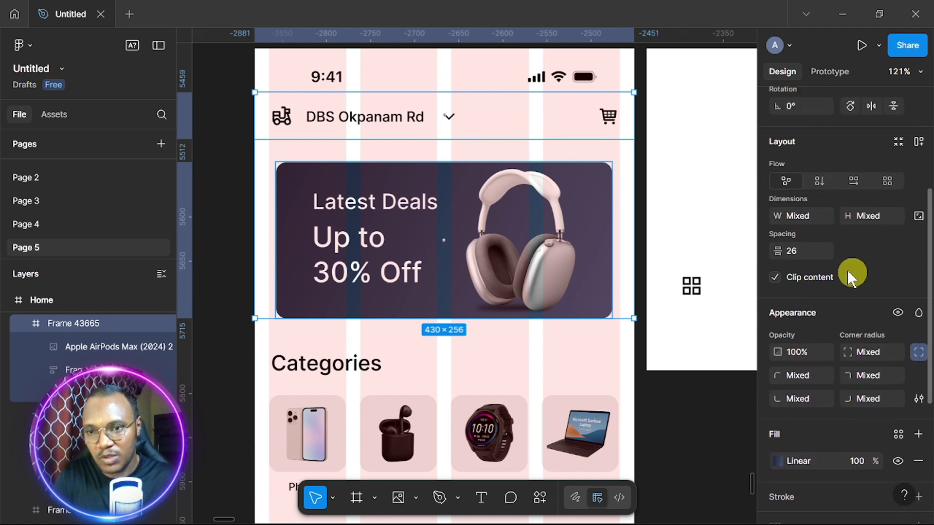
{"action": "left_click", "coordinate": [798, 252]}
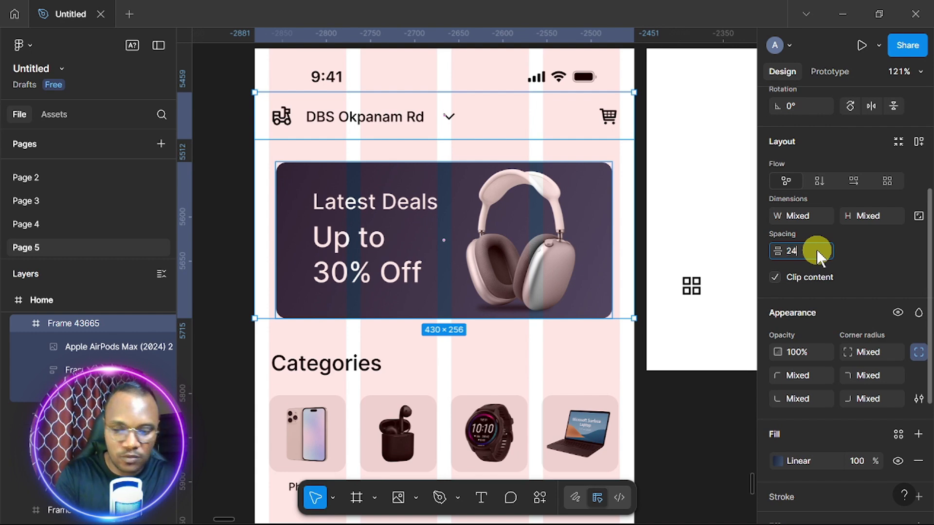
Set the vertical spacing between the Latest Deals banner and the Categories heading to 32
{"action": "left_click", "coordinate": [386, 266]}
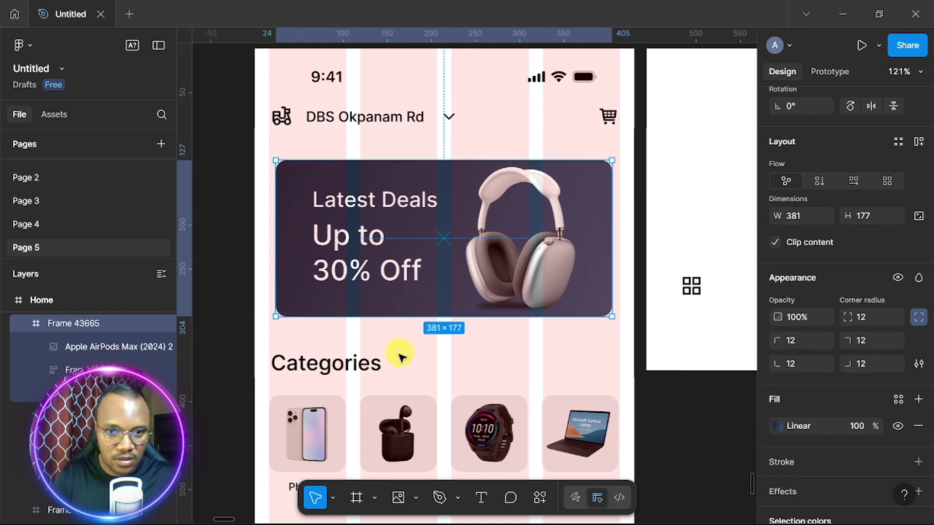
{"action": "left_click", "coordinate": [364, 374], "text": "shift"}
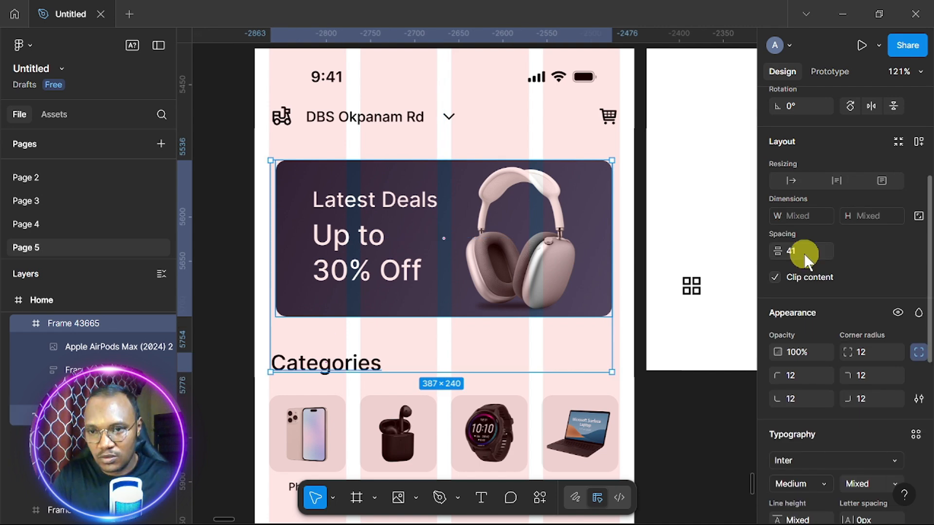
{"action": "left_click", "coordinate": [805, 250]}
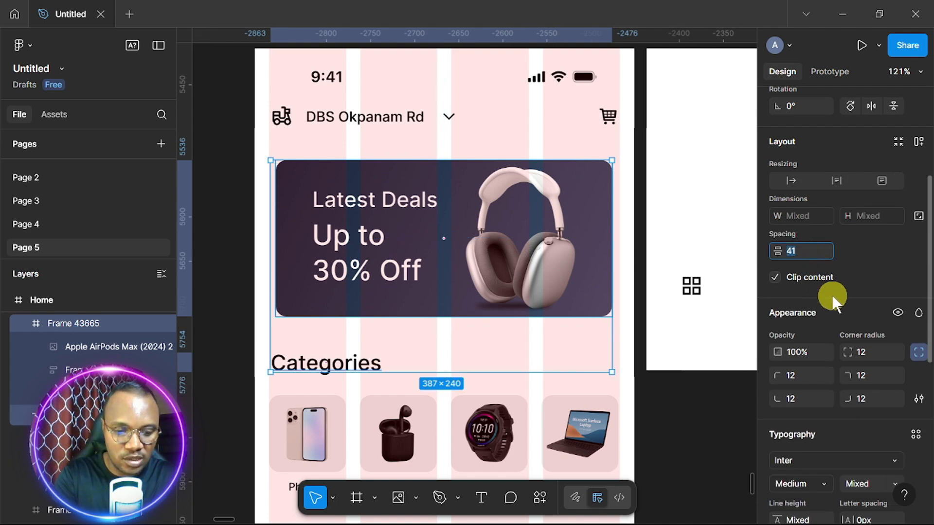
{"action": "type", "text": "32"}
{"action": "left_click", "coordinate": [312, 384]}
Set the vertical spacing between the Categories heading and the row of category tiles to 24
{"action": "scroll", "coordinate": [343, 392], "scroll_direction": "down", "scroll_amount": 3}
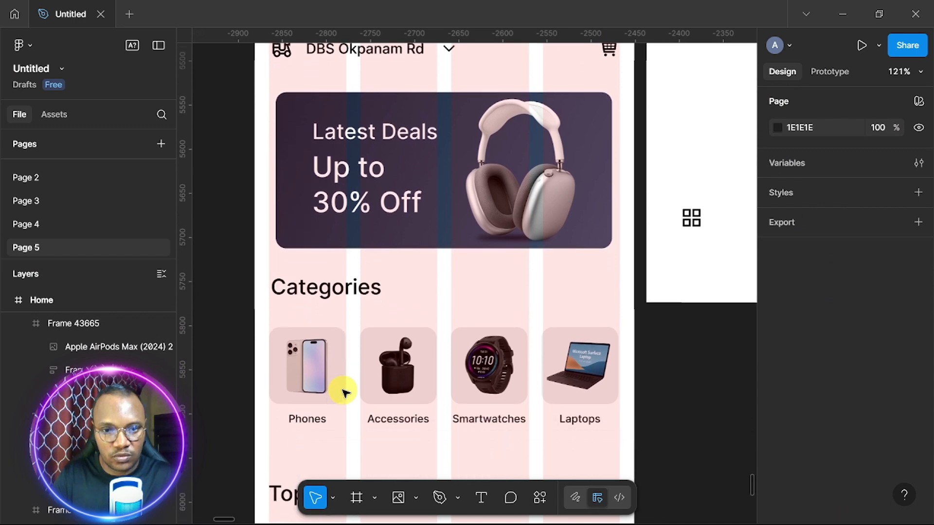
{"action": "left_click", "coordinate": [337, 287]}
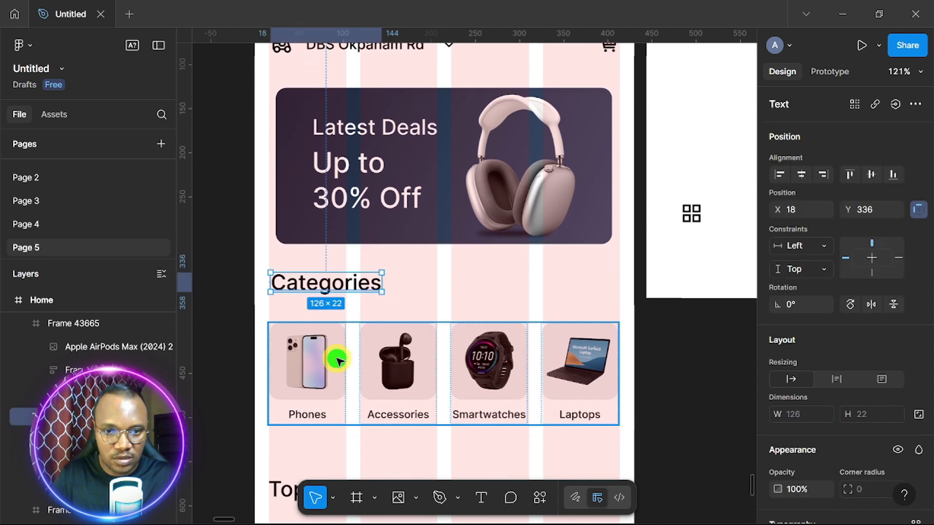
{"action": "left_click", "coordinate": [334, 359], "text": "shift"}
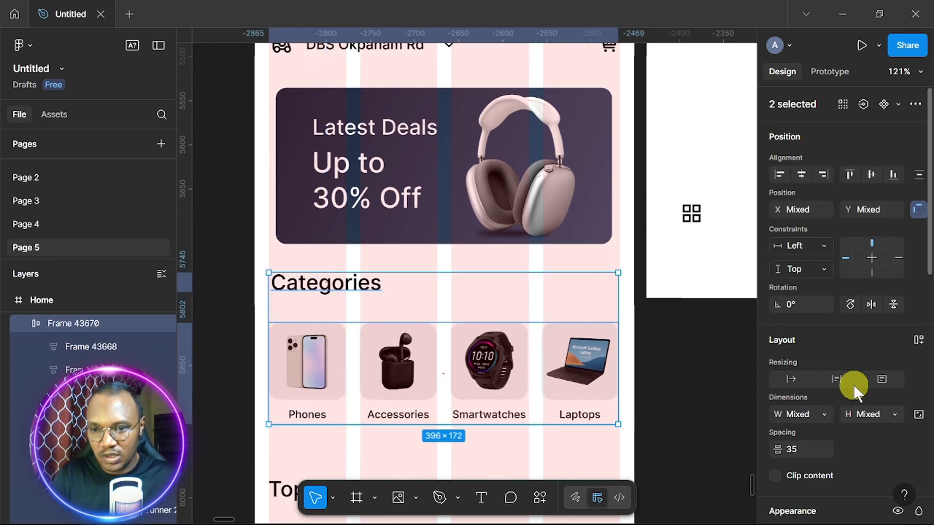
{"action": "scroll", "coordinate": [854, 384], "scroll_direction": "down", "scroll_amount": 2}
{"action": "left_click", "coordinate": [799, 376]}
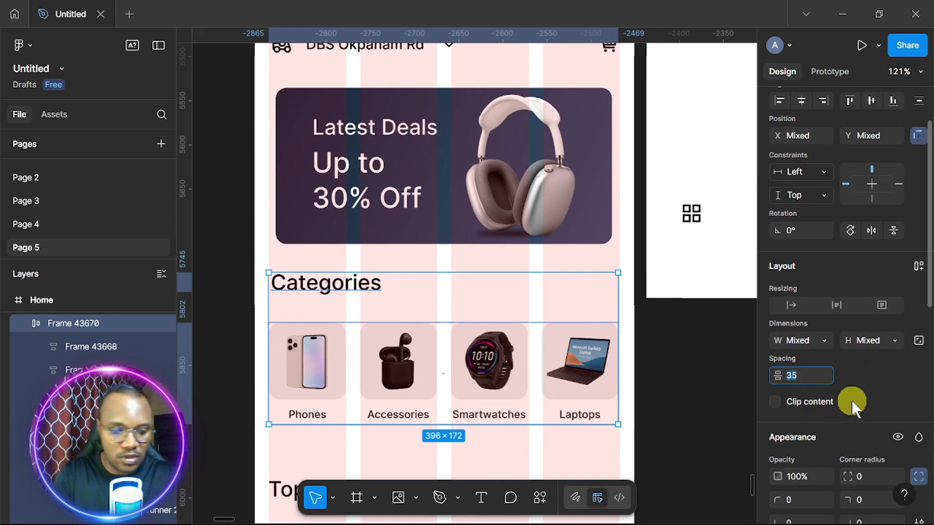
{"action": "type", "text": "24"}
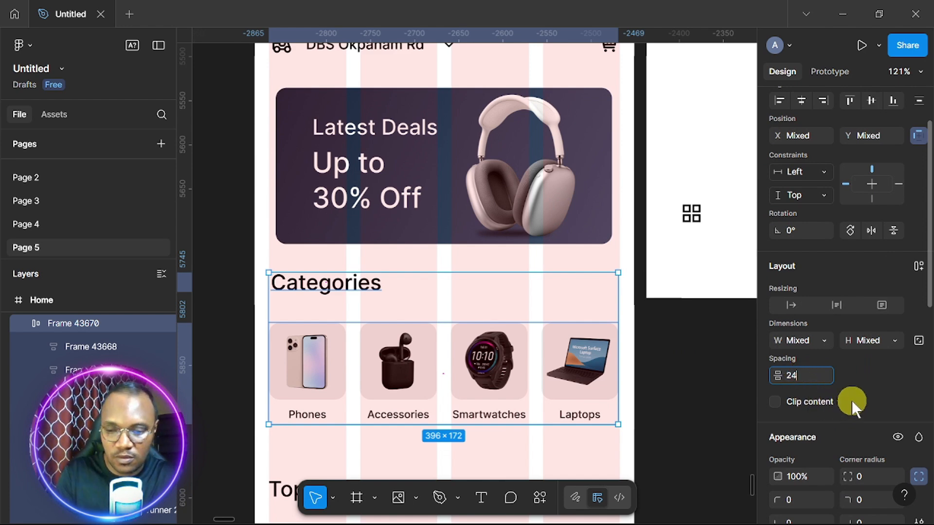
{"action": "key", "text": "Return"}
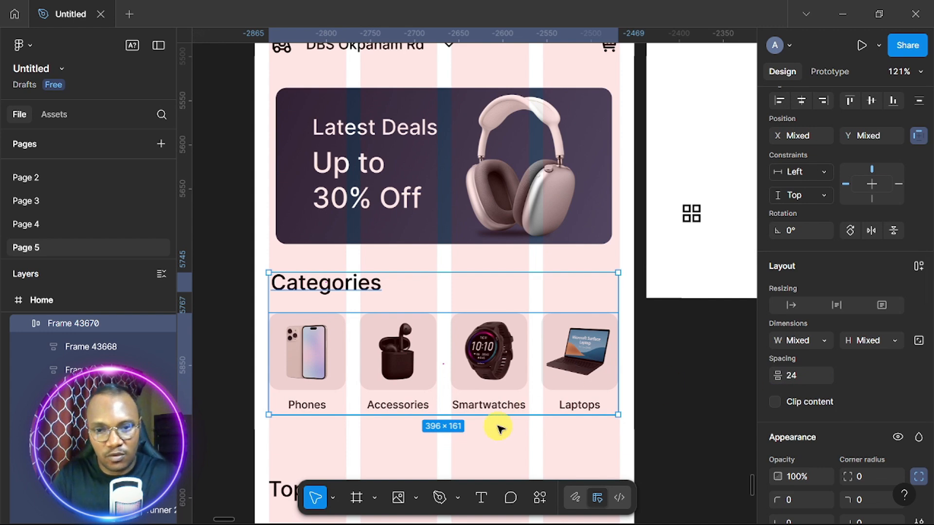
{"action": "left_click", "coordinate": [479, 433]}
Set the vertical spacing between the row of category tiles and the Top Picks heading row to 24
{"action": "scroll", "coordinate": [335, 182], "scroll_direction": "down", "scroll_amount": 4}
{"action": "left_click", "coordinate": [336, 182]}
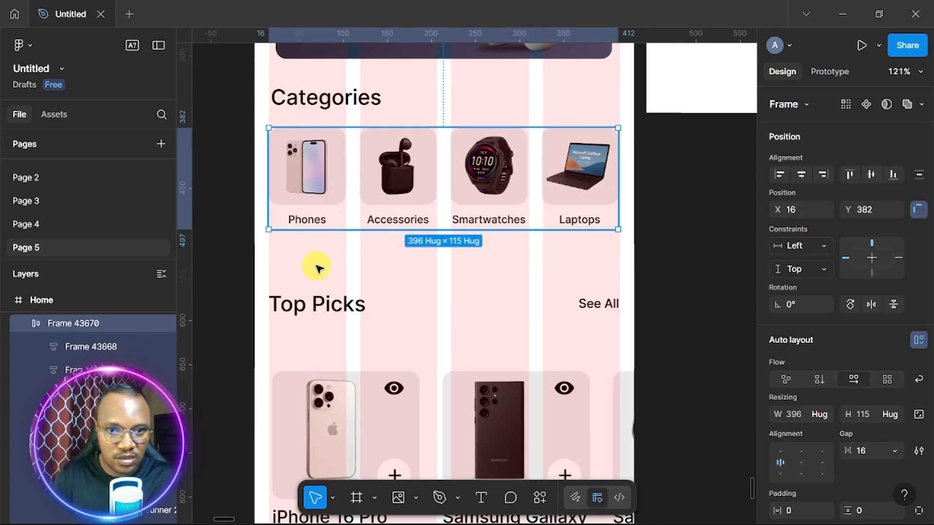
{"action": "left_click", "coordinate": [341, 304], "text": "shift"}
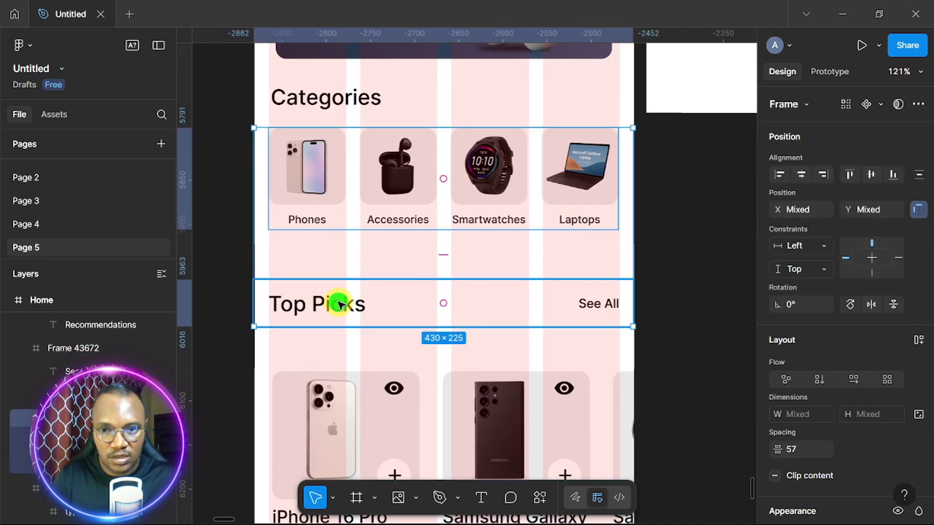
{"action": "left_click", "coordinate": [798, 448]}
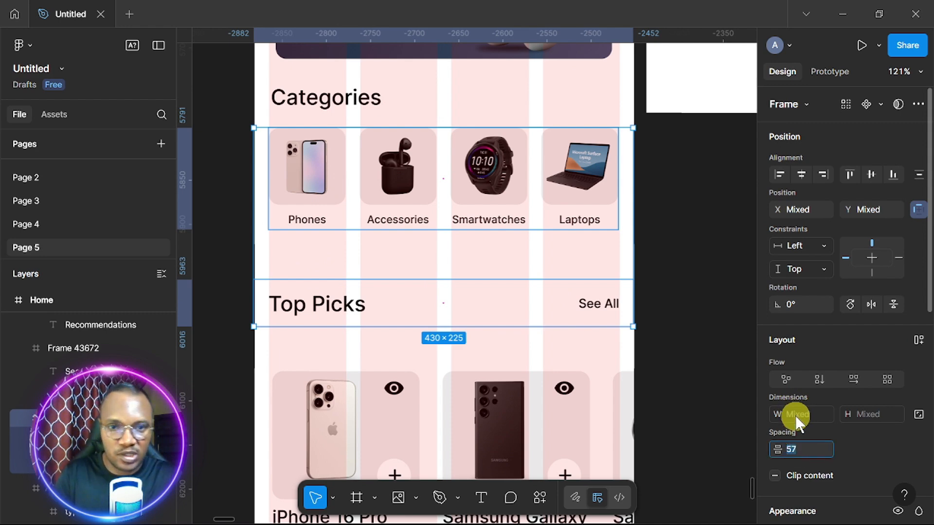
{"action": "type", "text": "24"}
Set the vertical spacing between the Top Picks heading row and its product card row to 24
{"action": "left_click", "coordinate": [375, 254]}
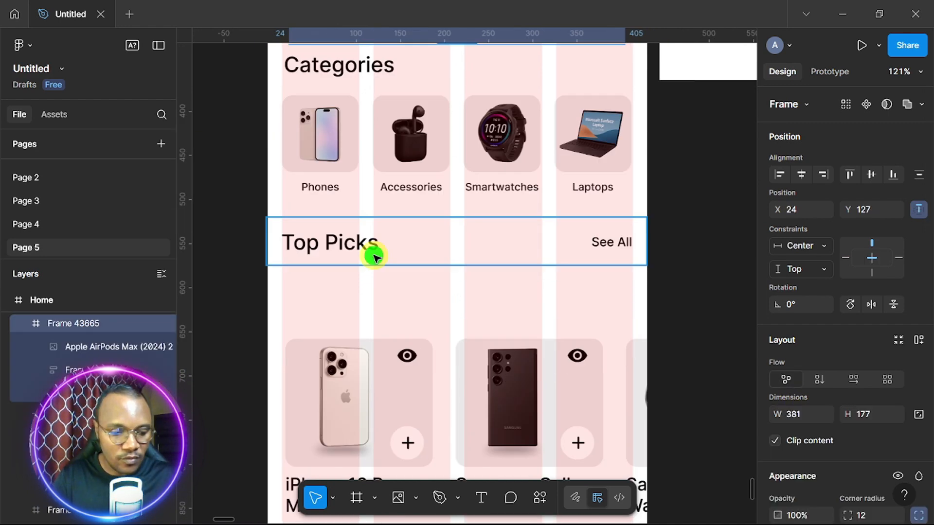
{"action": "left_click", "coordinate": [379, 390], "text": "shift"}
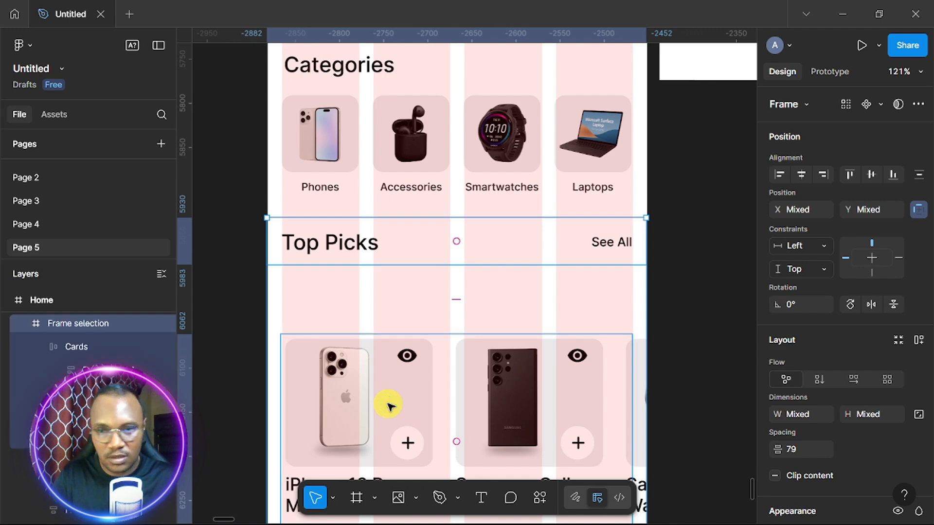
{"action": "left_click", "coordinate": [800, 447]}
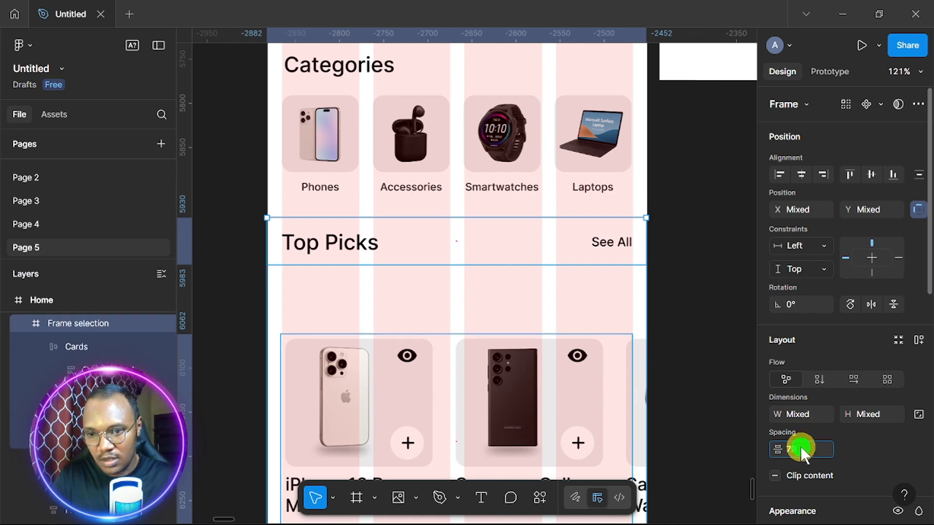
Set the vertical spacing between the Top Picks product cards and the New Arrivals heading row to 24
{"action": "scroll", "coordinate": [444, 184], "scroll_direction": "down", "scroll_amount": 5}
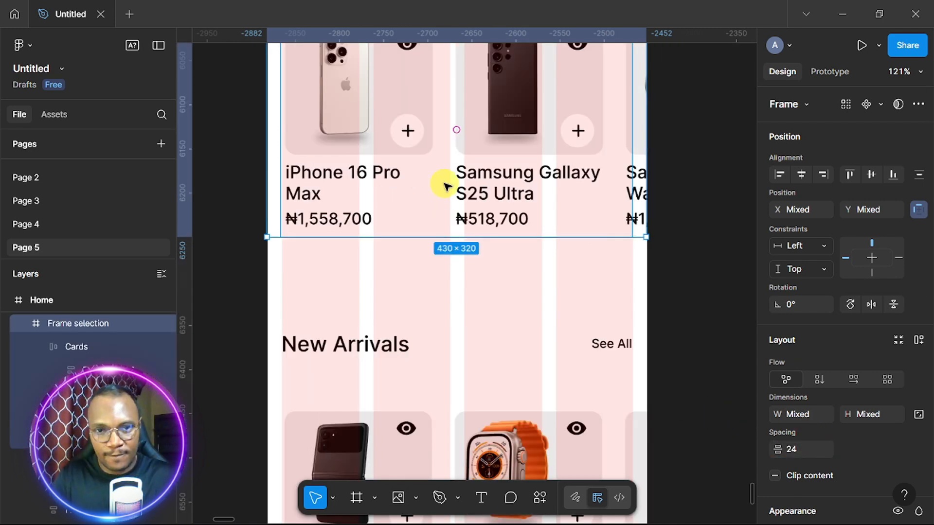
{"action": "left_click", "coordinate": [445, 184]}
{"action": "left_click", "coordinate": [398, 370], "text": "shift"}
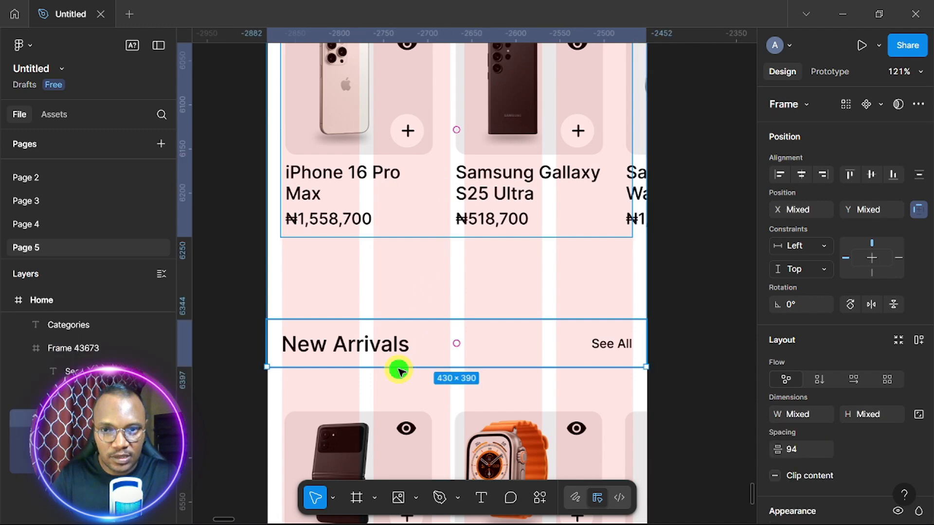
{"action": "left_click", "coordinate": [802, 449]}
{"action": "type", "text": "24"}
{"action": "key", "text": "Return"}
Set the vertical spacing between the New Arrivals heading row and its product card row to 24
{"action": "scroll", "coordinate": [394, 112], "scroll_direction": "down", "scroll_amount": 3}
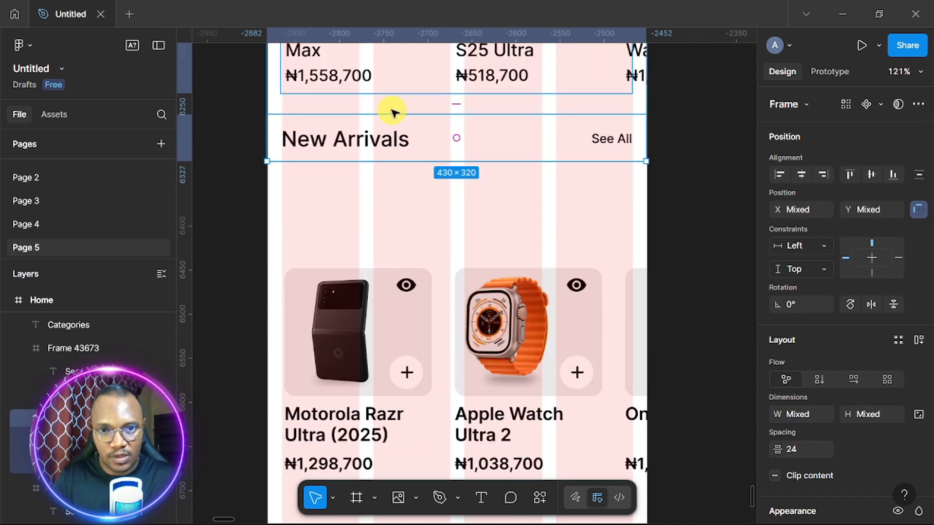
{"action": "left_click", "coordinate": [430, 139]}
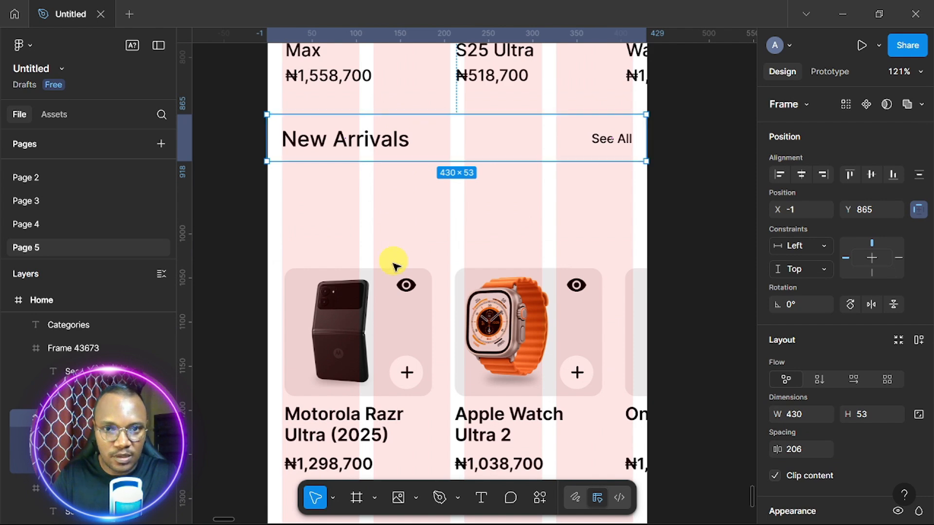
{"action": "left_click", "coordinate": [400, 319], "text": "shift"}
{"action": "left_click_drag", "start_coordinate": [400, 319], "coordinate": [857, 325]}
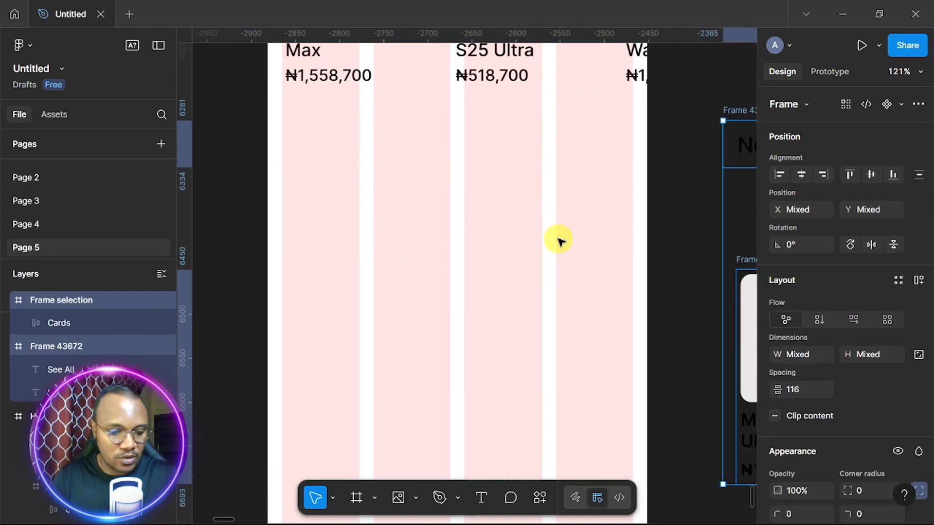
{"action": "left_click_drag", "start_coordinate": [560, 242], "coordinate": [560, 242]}
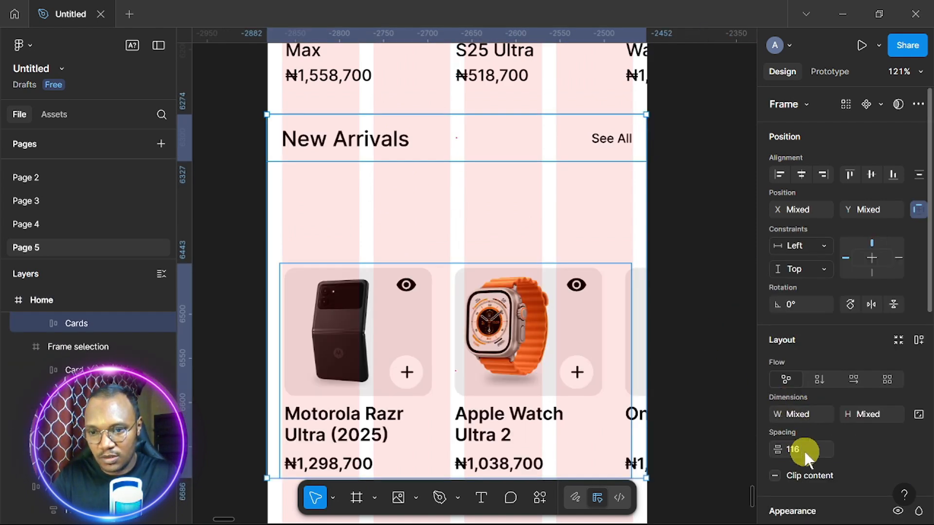
{"action": "left_click", "coordinate": [803, 449]}
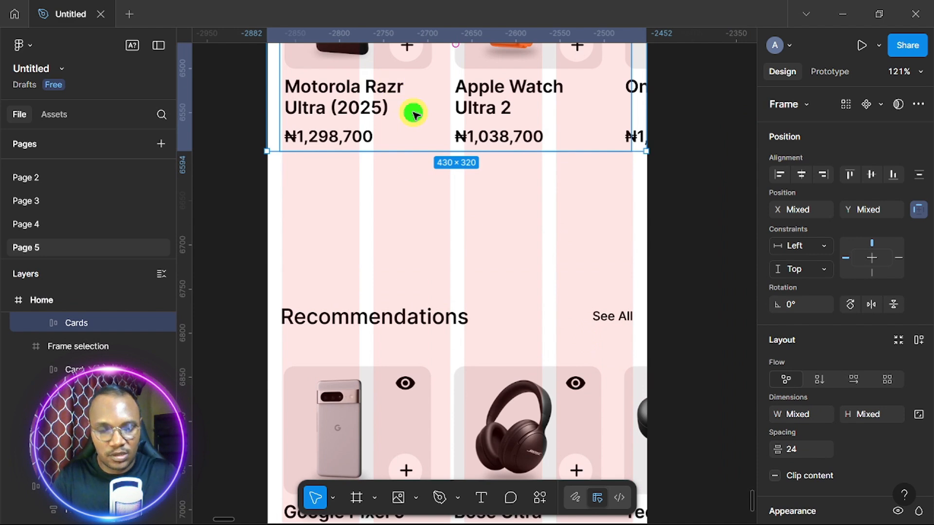
Set the vertical spacing between the New Arrivals product cards and the Recommendations heading row to 24
{"action": "key", "text": "ctrl+alt+g"}
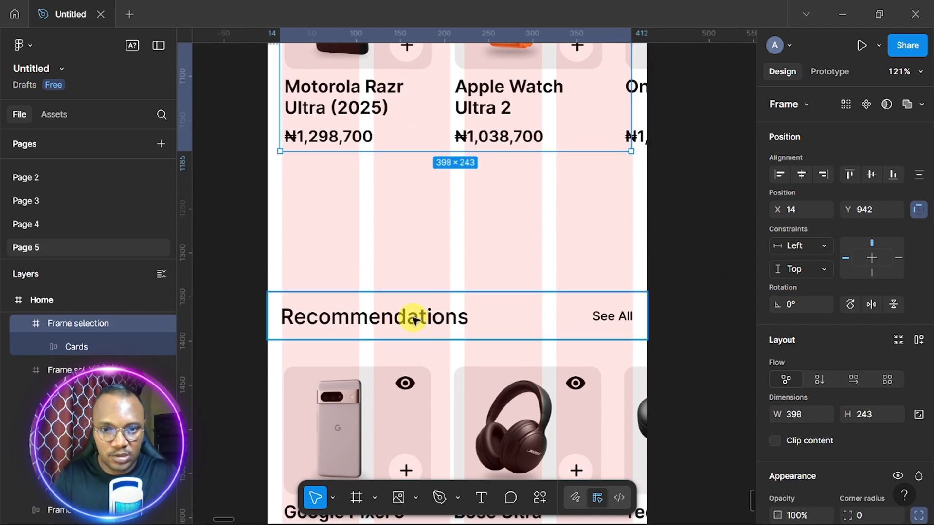
{"action": "left_click", "coordinate": [415, 319], "text": "shift"}
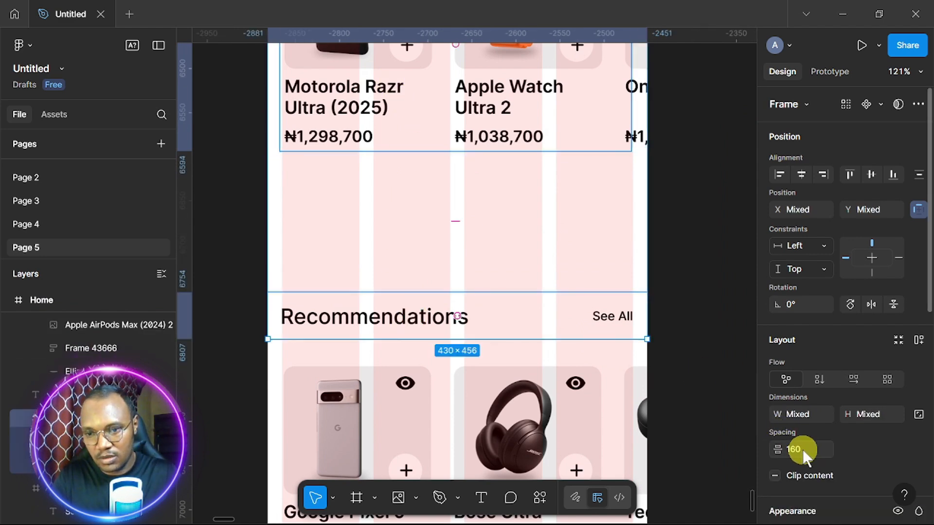
{"action": "key", "text": "Return"}
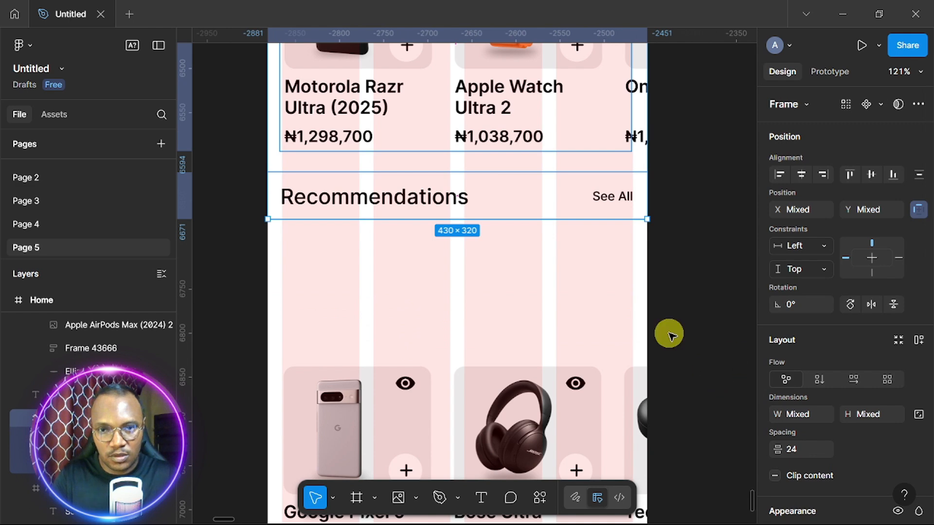
Set the vertical spacing between the Recommendations heading row and its product card row to 24
{"action": "left_click", "coordinate": [525, 206]}
{"action": "left_click", "coordinate": [472, 403], "text": "shift"}
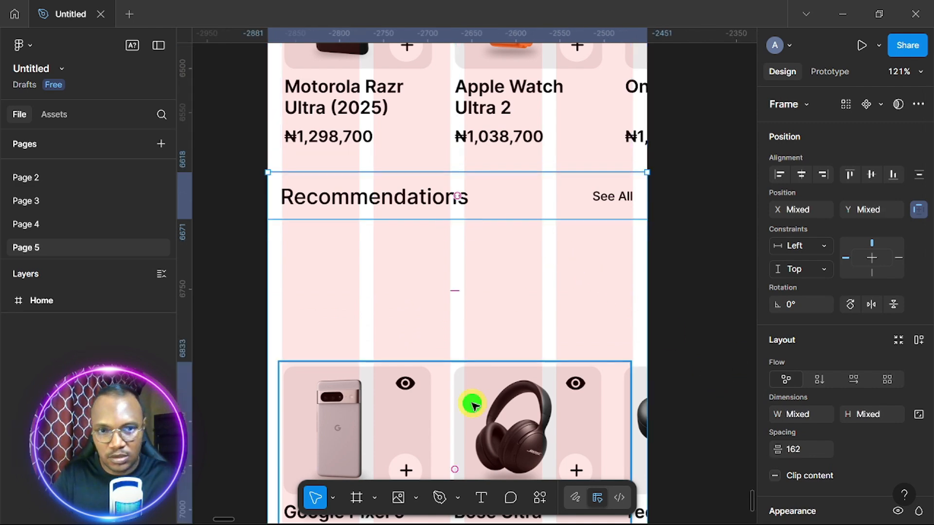
{"action": "key", "text": "Return"}
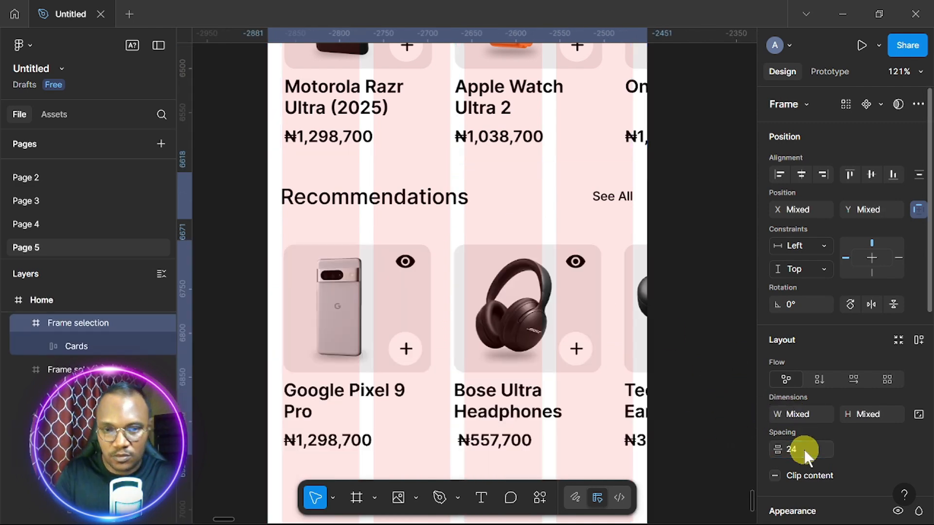
Check the spacing between the Recommendations heading row and its cards, and the empty area below them
{"action": "left_click", "coordinate": [441, 359]}
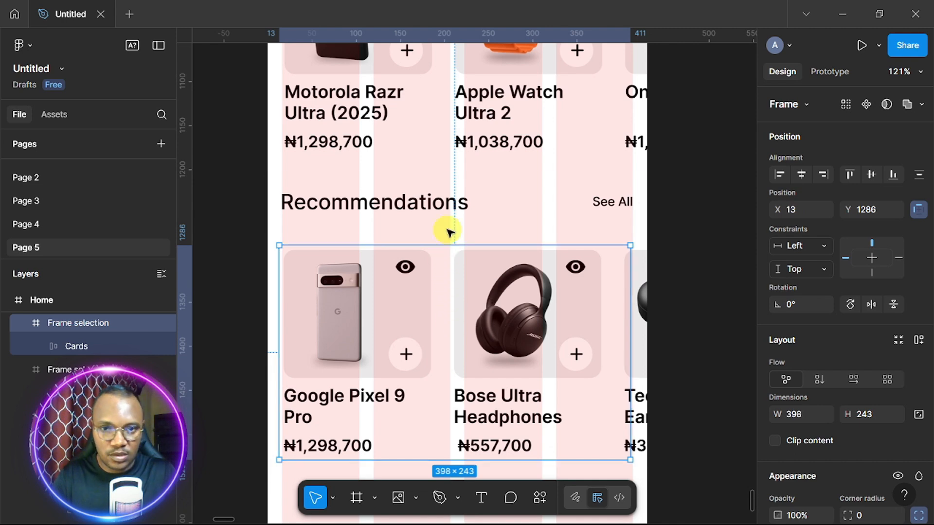
{"action": "left_click", "coordinate": [448, 210], "text": "shift"}
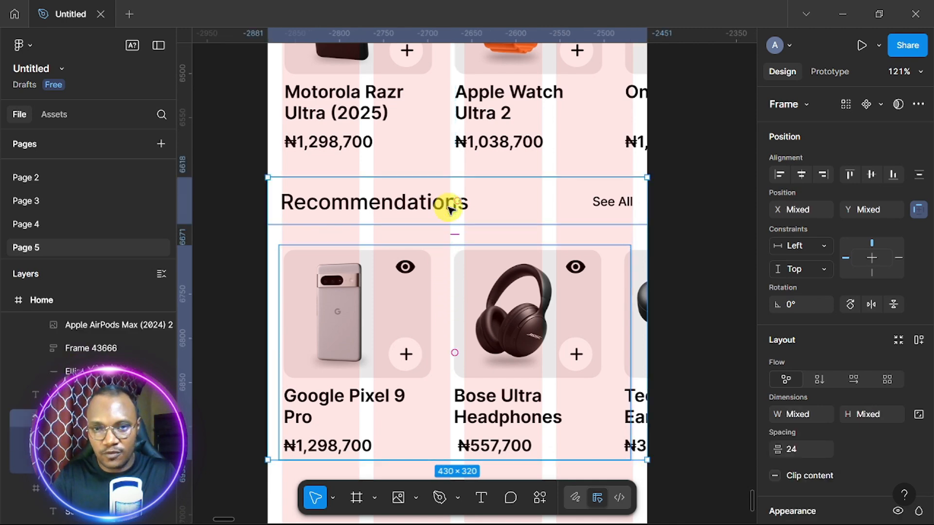
{"action": "scroll", "coordinate": [475, 304], "scroll_direction": "down", "scroll_amount": 2}
{"action": "scroll", "coordinate": [476, 304], "scroll_direction": "down", "scroll_amount": 1}
{"action": "scroll", "coordinate": [476, 304], "scroll_direction": "up", "scroll_amount": 2}
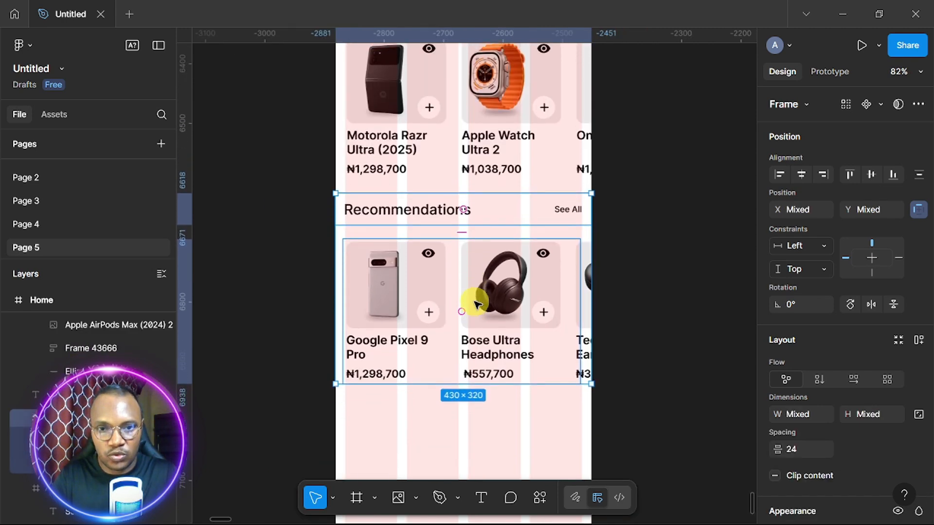
{"action": "scroll", "coordinate": [476, 304], "scroll_direction": "up", "scroll_amount": 3}
{"action": "scroll", "coordinate": [475, 305], "scroll_direction": "down", "scroll_amount": 6}
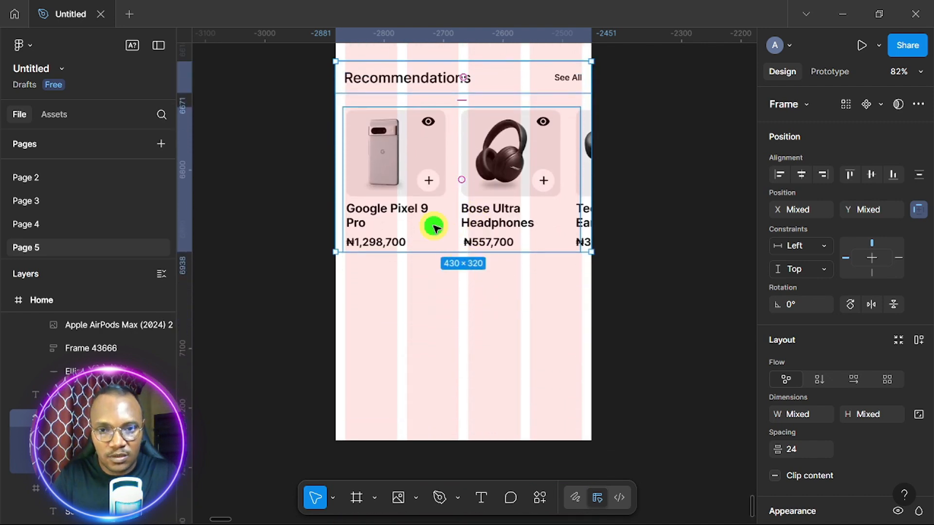
Extend the frame around the Recommendations cards downward to a height of about 419, leaving room below the cards
{"action": "left_click", "coordinate": [434, 229]}
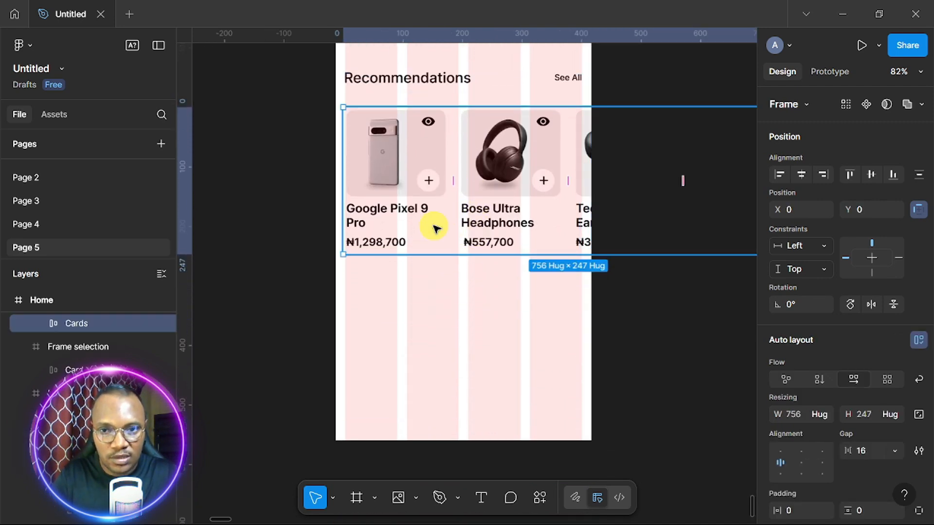
{"action": "left_click", "coordinate": [487, 325]}
{"action": "left_click", "coordinate": [471, 225]}
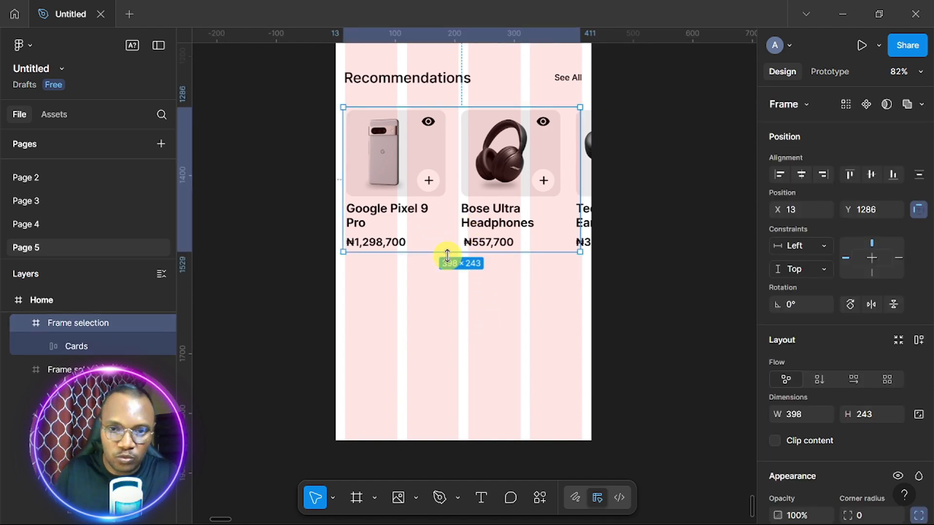
{"action": "left_click_drag", "start_coordinate": [447, 255], "coordinate": [441, 339]}
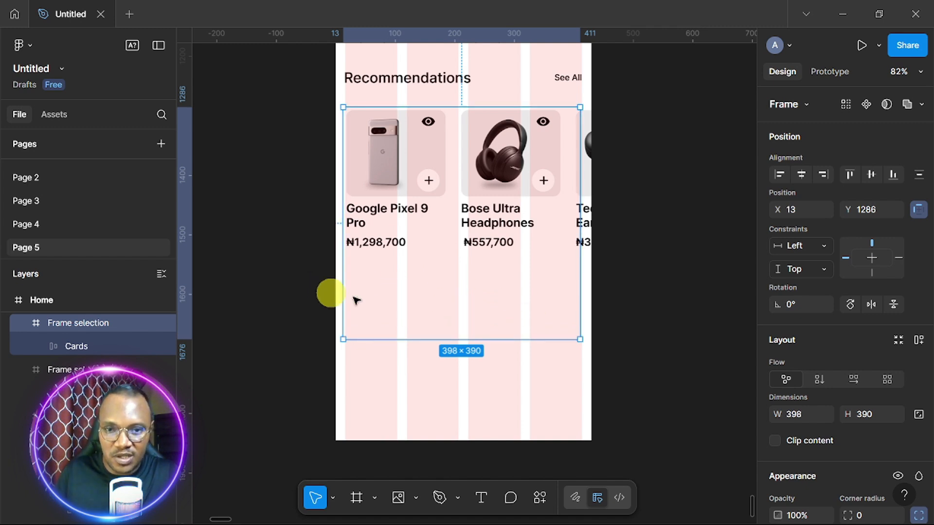
{"action": "left_click_drag", "start_coordinate": [487, 342], "coordinate": [486, 361]}
{"action": "scroll", "coordinate": [486, 358], "scroll_direction": "down", "scroll_amount": 1}
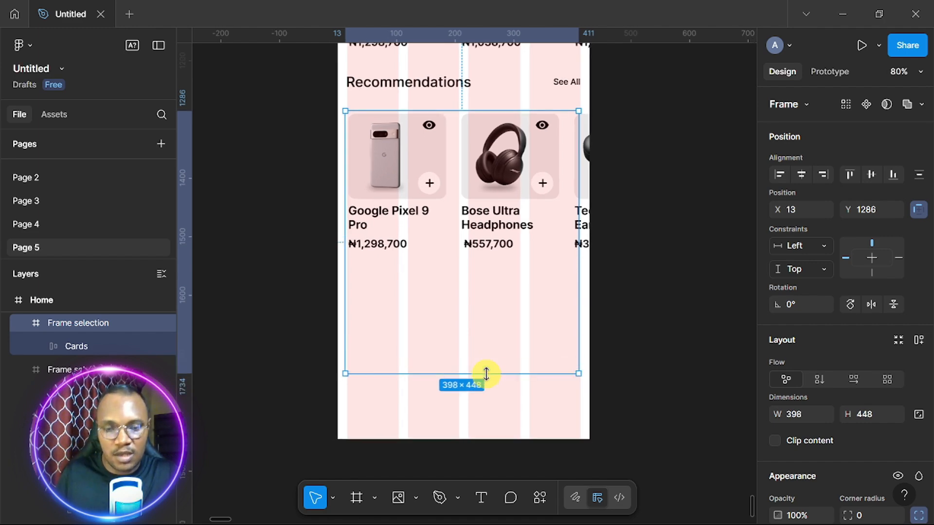
{"action": "scroll", "coordinate": [486, 374], "scroll_direction": "down", "scroll_amount": 5}
{"action": "left_click_drag", "start_coordinate": [487, 373], "coordinate": [488, 363]}
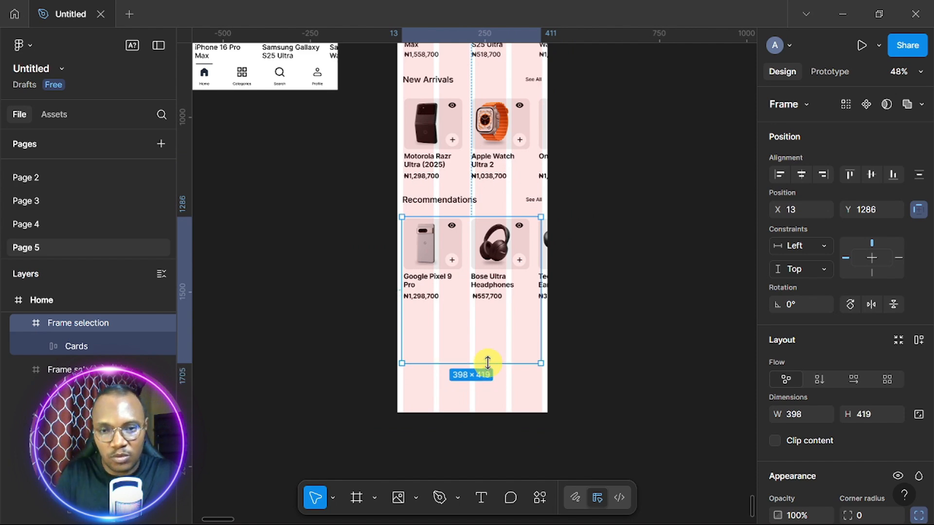
Shorten the tall Home frame from its lower edge to a height of 1705, ending level with the Recommendations card frame
{"action": "scroll", "coordinate": [488, 363], "scroll_direction": "down", "scroll_amount": 3}
{"action": "scroll", "coordinate": [486, 360], "scroll_direction": "up", "scroll_amount": 5}
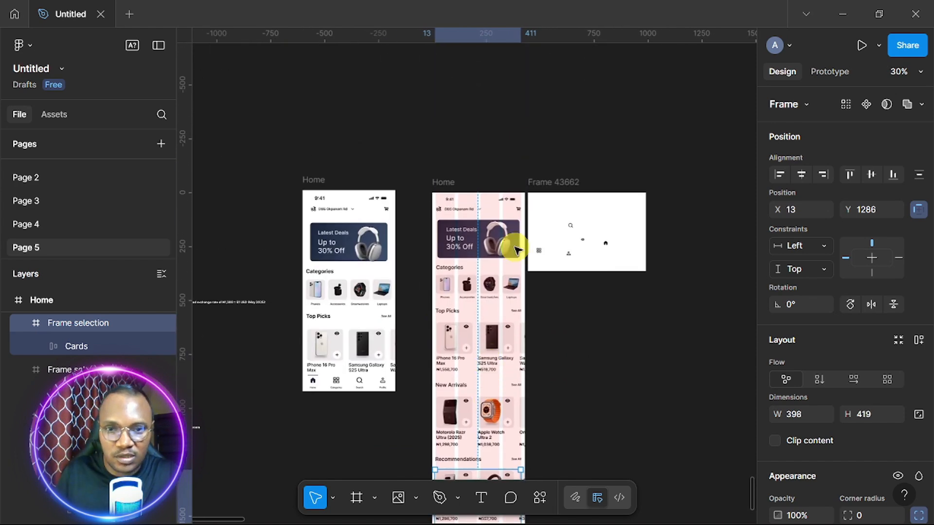
{"action": "left_click", "coordinate": [443, 182]}
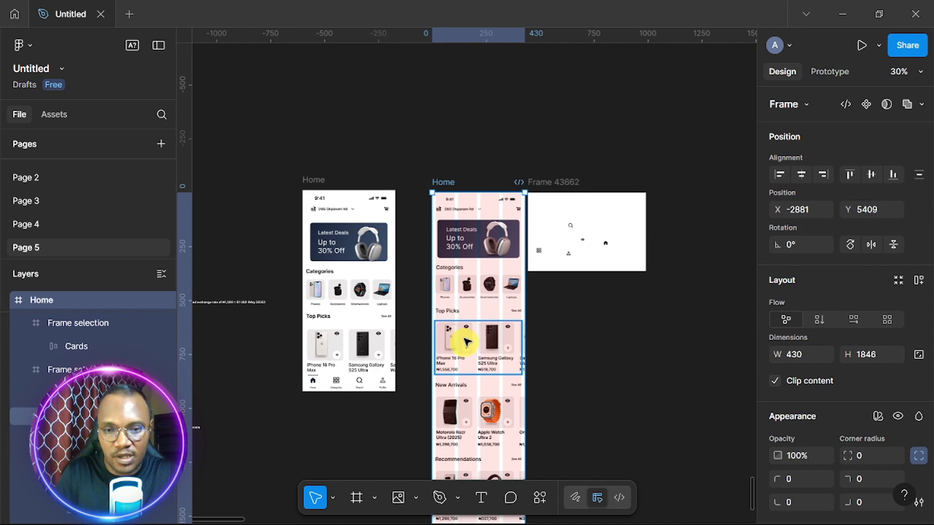
{"action": "scroll", "coordinate": [445, 241], "scroll_direction": "down", "scroll_amount": 5}
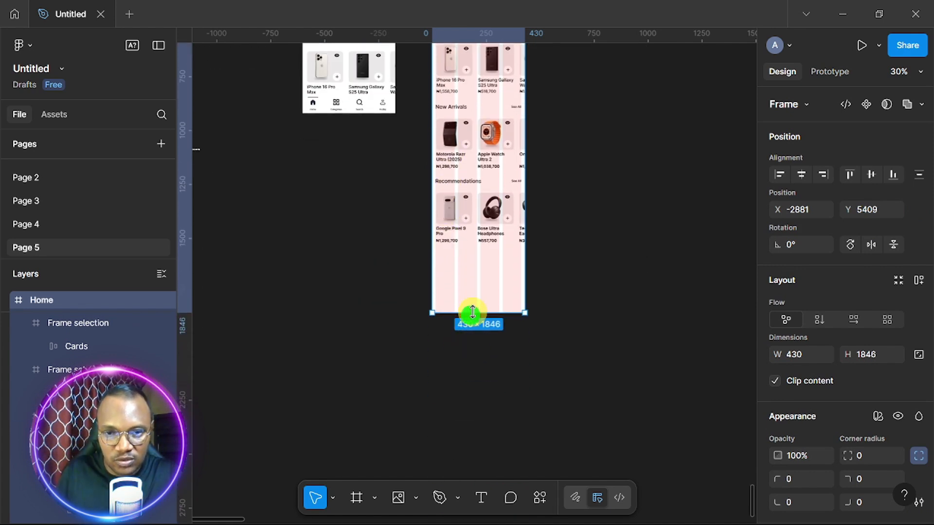
{"action": "left_click_drag", "start_coordinate": [473, 312], "coordinate": [476, 282]}
Centre the Latest Deals banner and the row of category tiles horizontally, each on its own, within the tall Home frame
{"action": "scroll", "coordinate": [477, 292], "scroll_direction": "up", "scroll_amount": 4}
{"action": "scroll", "coordinate": [477, 293], "scroll_direction": "up", "scroll_amount": 6}
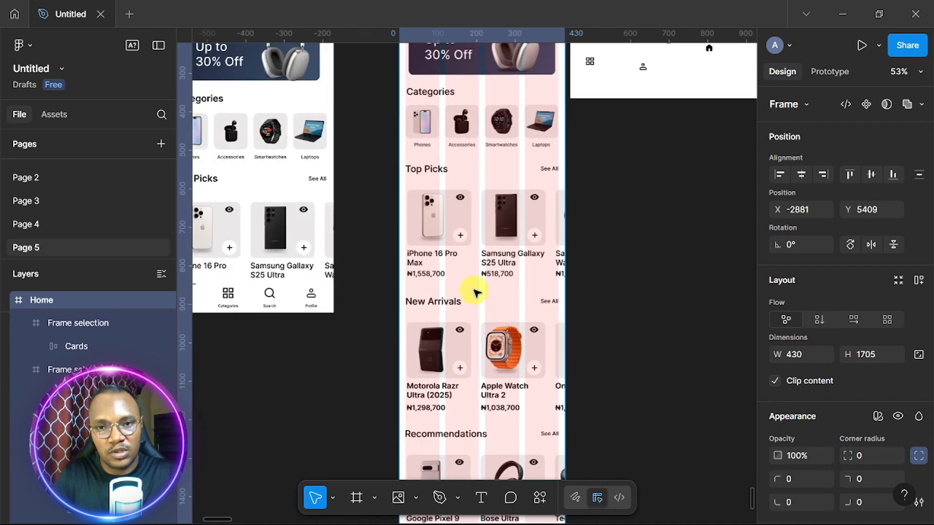
{"action": "scroll", "coordinate": [474, 292], "scroll_direction": "up", "scroll_amount": 4}
{"action": "scroll", "coordinate": [475, 292], "scroll_direction": "up", "scroll_amount": 3}
{"action": "scroll", "coordinate": [475, 292], "scroll_direction": "up", "scroll_amount": 3}
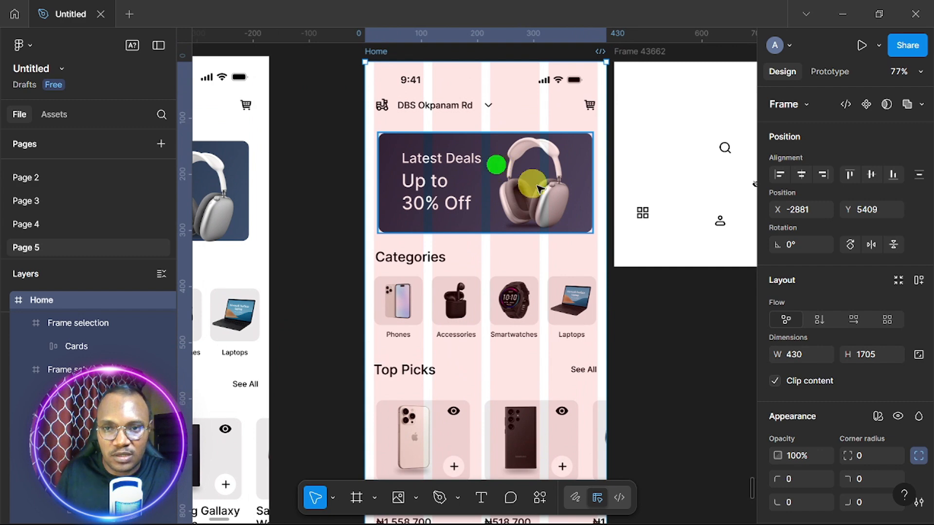
{"action": "left_click", "coordinate": [802, 177]}
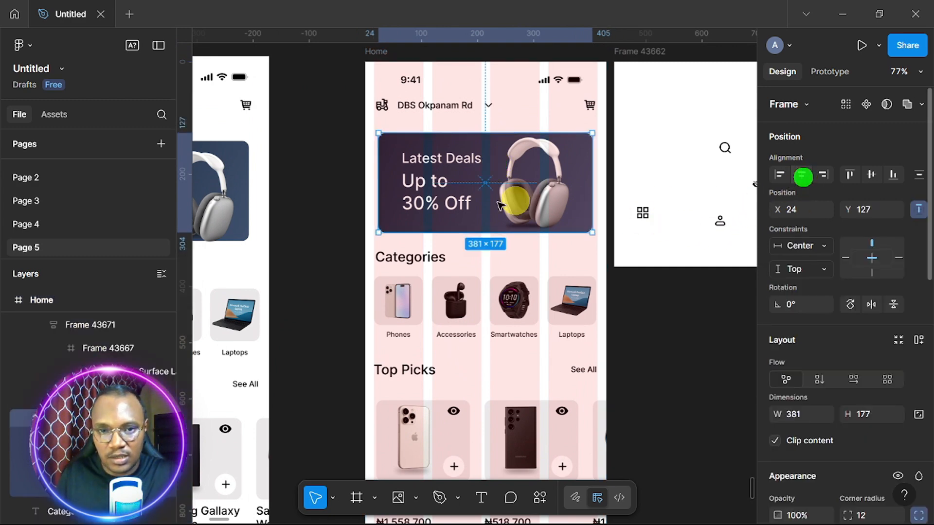
{"action": "left_click", "coordinate": [576, 322]}
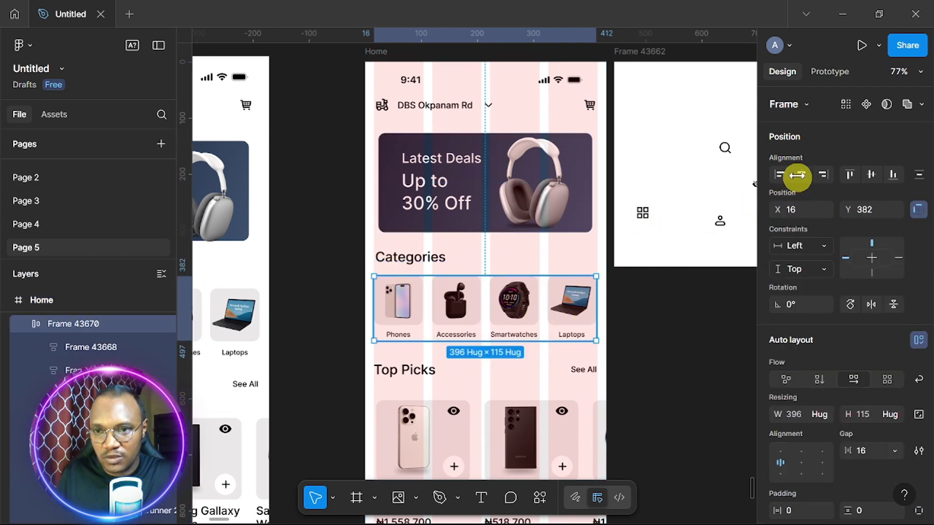
{"action": "left_click", "coordinate": [802, 176]}
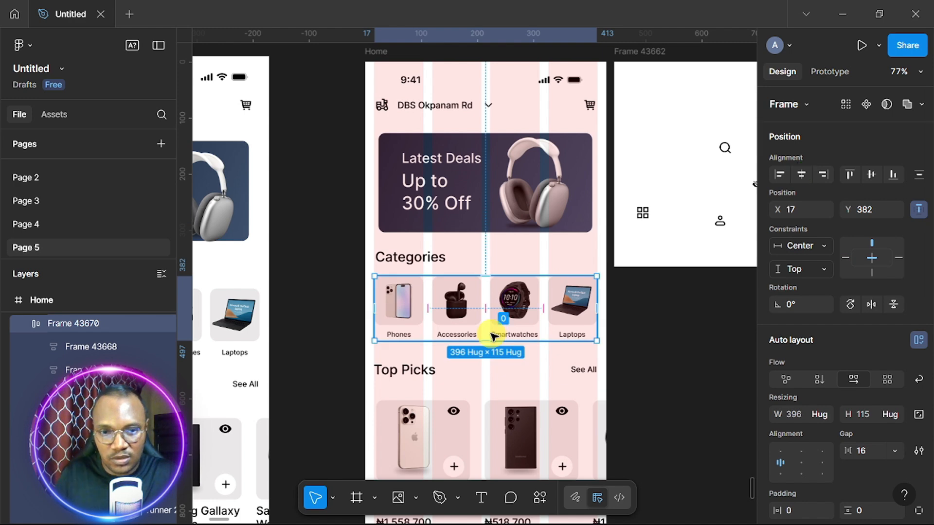
Centre the Top Picks card frame horizontally within the tall Home frame
{"action": "scroll", "coordinate": [492, 331], "scroll_direction": "down", "scroll_amount": 3}
{"action": "scroll", "coordinate": [492, 333], "scroll_direction": "down", "scroll_amount": 2}
{"action": "left_click", "coordinate": [500, 313]}
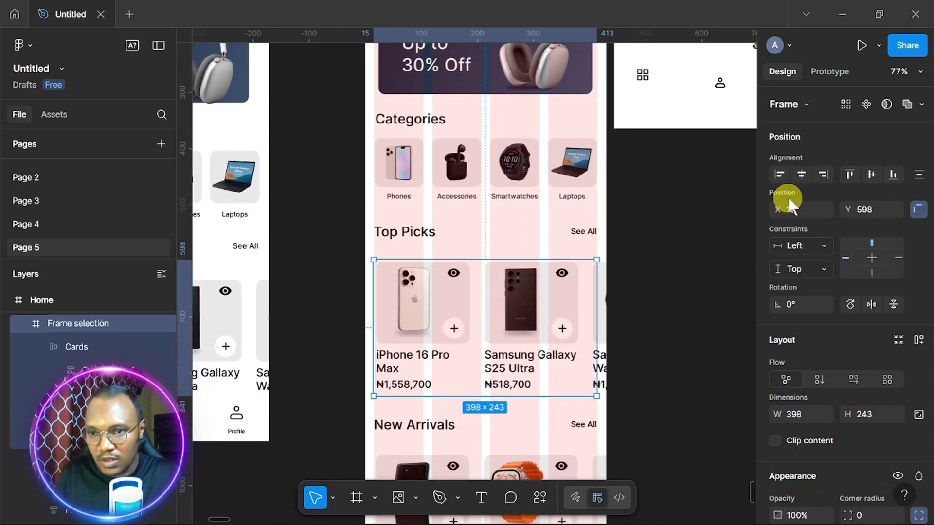
{"action": "left_click", "coordinate": [802, 175]}
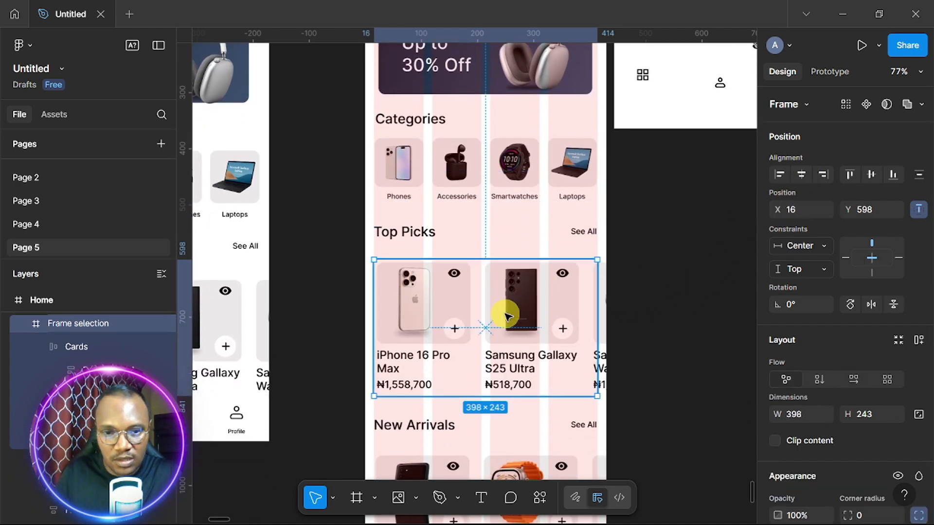
Centre the New Arrivals heading row and the card frame below it horizontally, each on its own, within the Home frame
{"action": "scroll", "coordinate": [516, 302], "scroll_direction": "down", "scroll_amount": 5}
{"action": "left_click", "coordinate": [554, 222]}
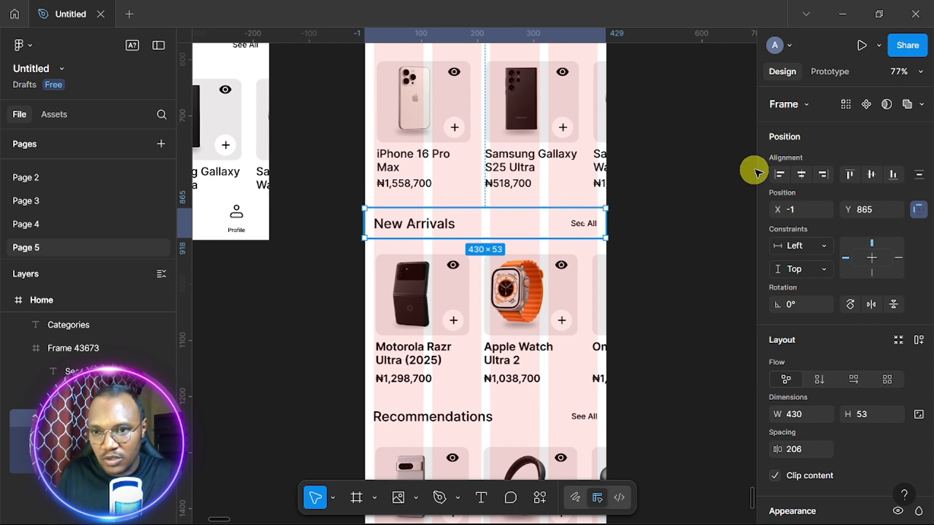
{"action": "left_click", "coordinate": [801, 173]}
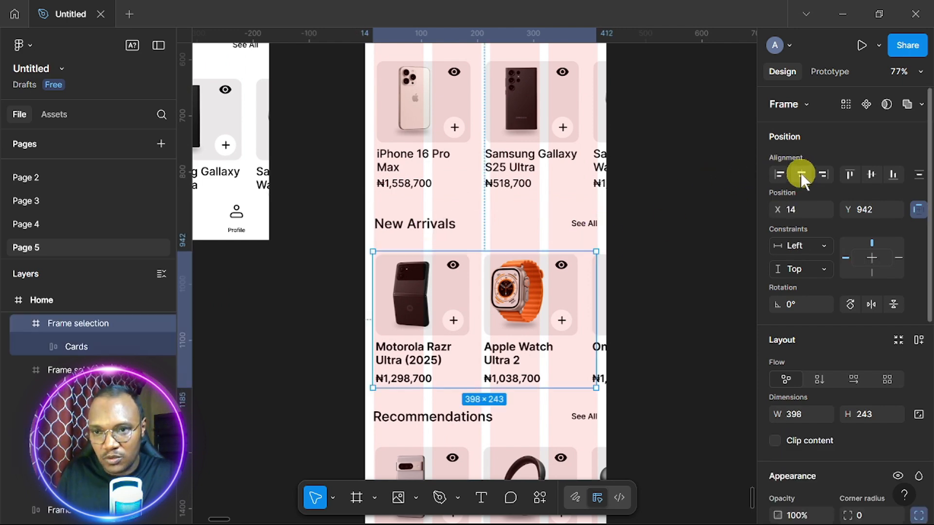
{"action": "left_click", "coordinate": [800, 173]}
Centre the Recommendations heading row and its card frame horizontally, each on its own, within the Home frame
{"action": "scroll", "coordinate": [355, 428], "scroll_direction": "down", "scroll_amount": 2}
{"action": "left_click", "coordinate": [458, 315]}
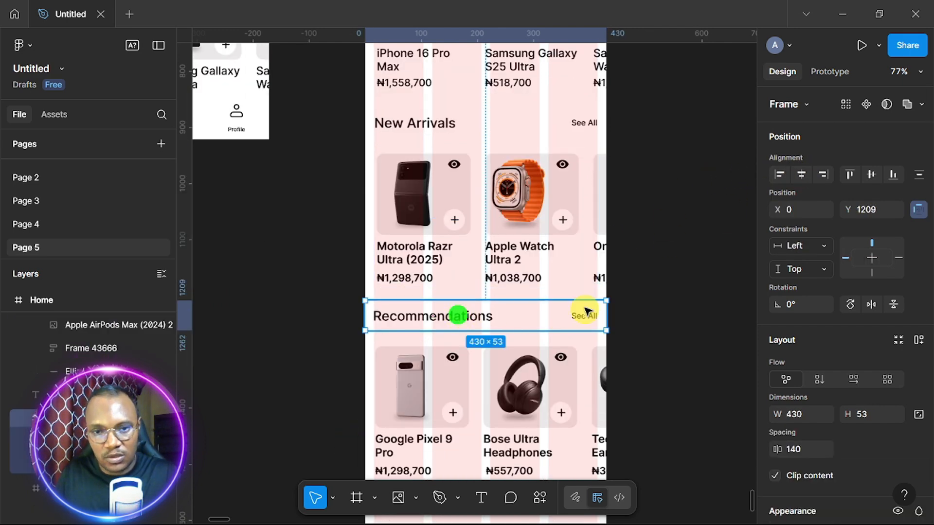
{"action": "left_click", "coordinate": [801, 175]}
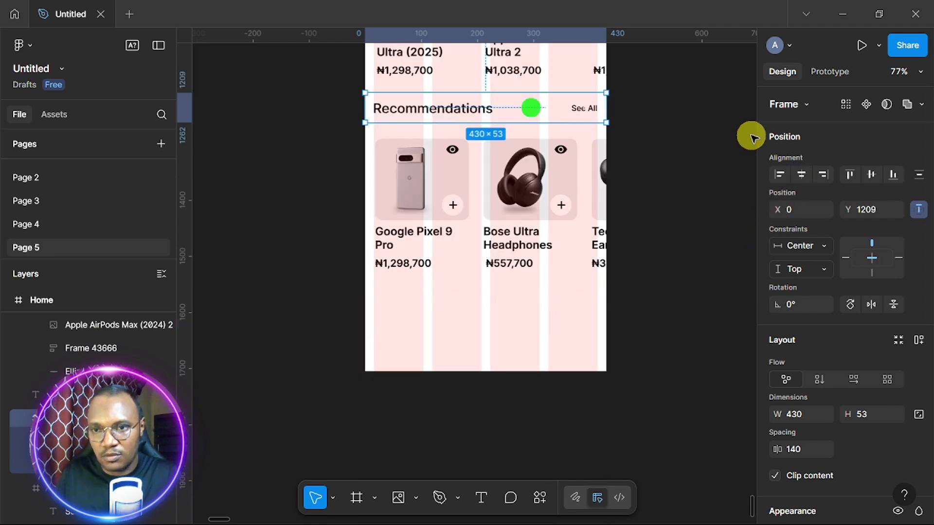
{"action": "left_click", "coordinate": [801, 175]}
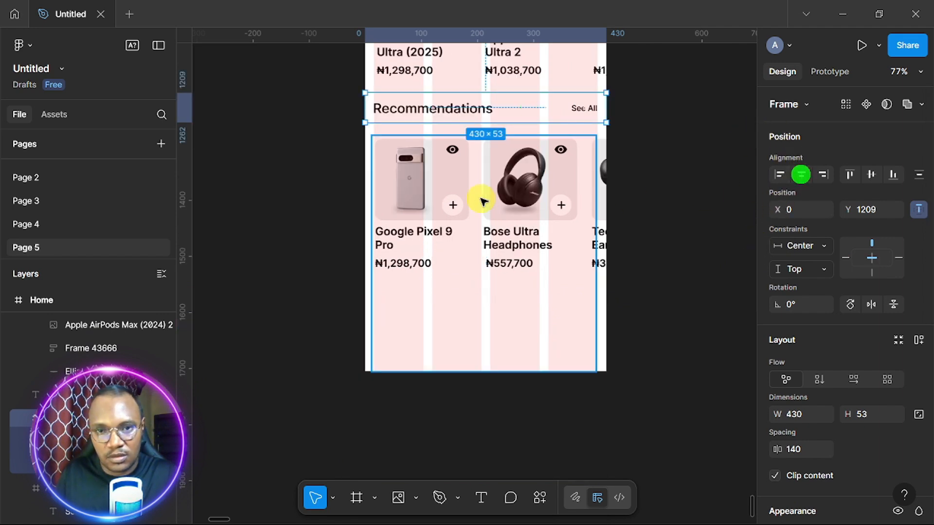
{"action": "left_click", "coordinate": [473, 206]}
{"action": "left_click", "coordinate": [802, 176]}
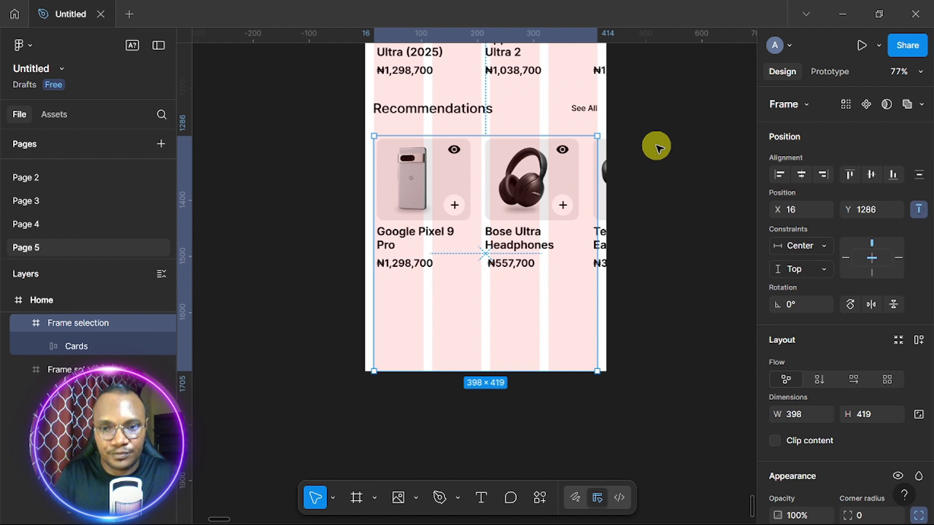
Set the tall Home frame's height to 932
{"action": "scroll", "coordinate": [657, 146], "scroll_direction": "down", "scroll_amount": 3}
{"action": "scroll", "coordinate": [657, 146], "scroll_direction": "up", "scroll_amount": 8}
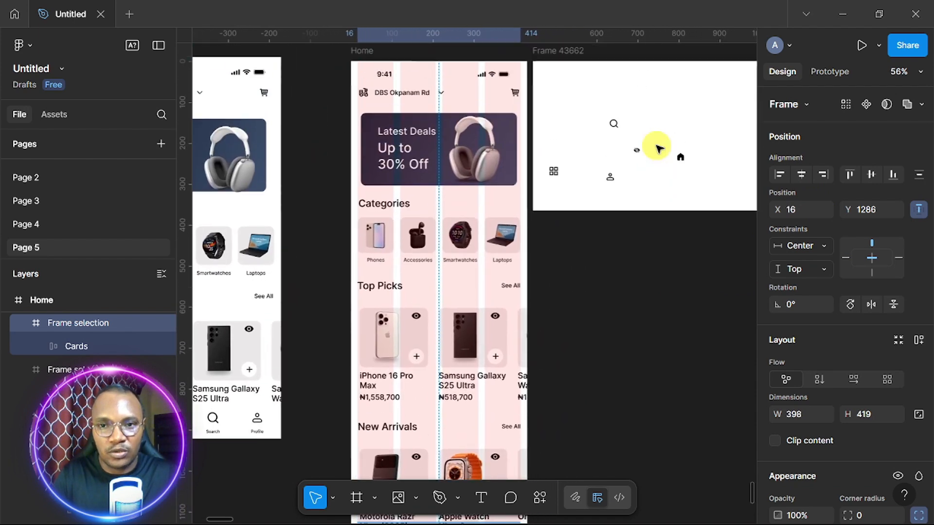
{"action": "scroll", "coordinate": [657, 148], "scroll_direction": "up", "scroll_amount": 3}
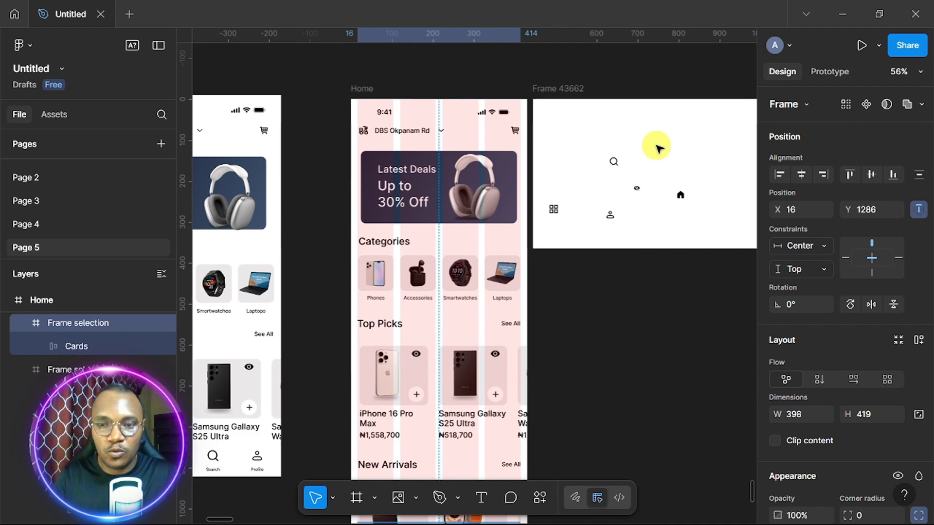
{"action": "scroll", "coordinate": [658, 148], "scroll_direction": "up", "scroll_amount": 5}
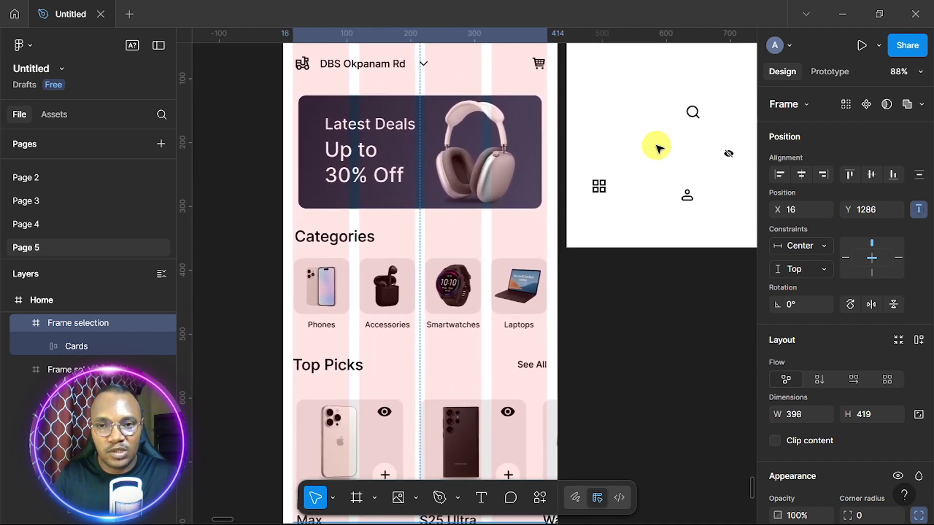
{"action": "scroll", "coordinate": [658, 149], "scroll_direction": "down", "scroll_amount": 3}
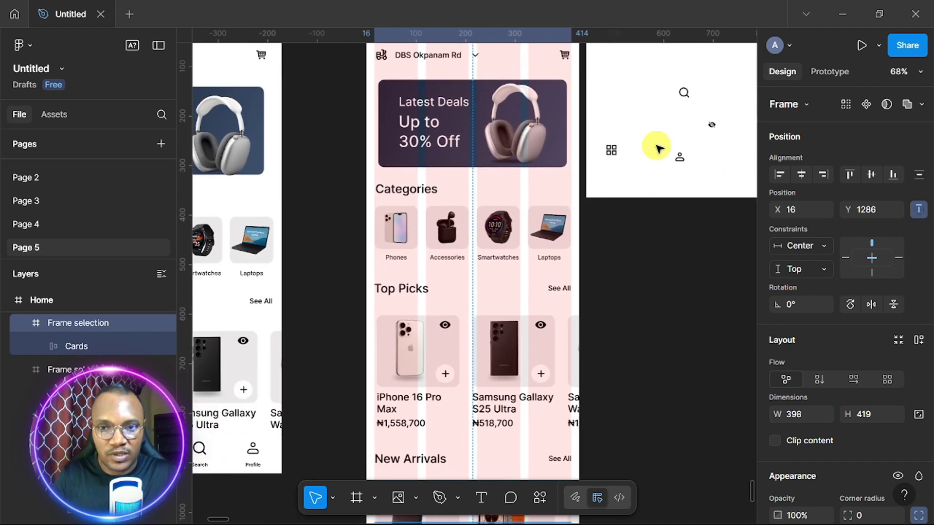
{"action": "scroll", "coordinate": [658, 147], "scroll_direction": "up", "scroll_amount": 3}
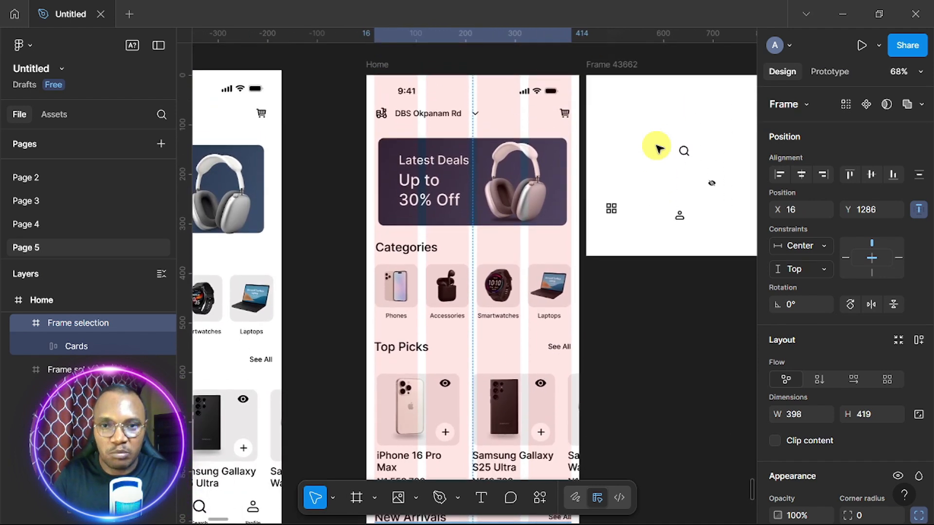
{"action": "left_click", "coordinate": [379, 66]}
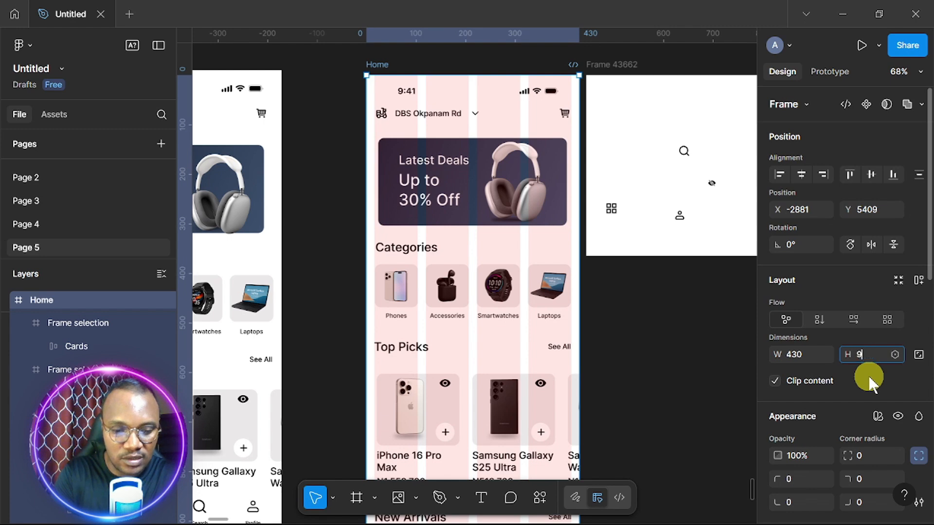
{"action": "key", "text": "Return"}
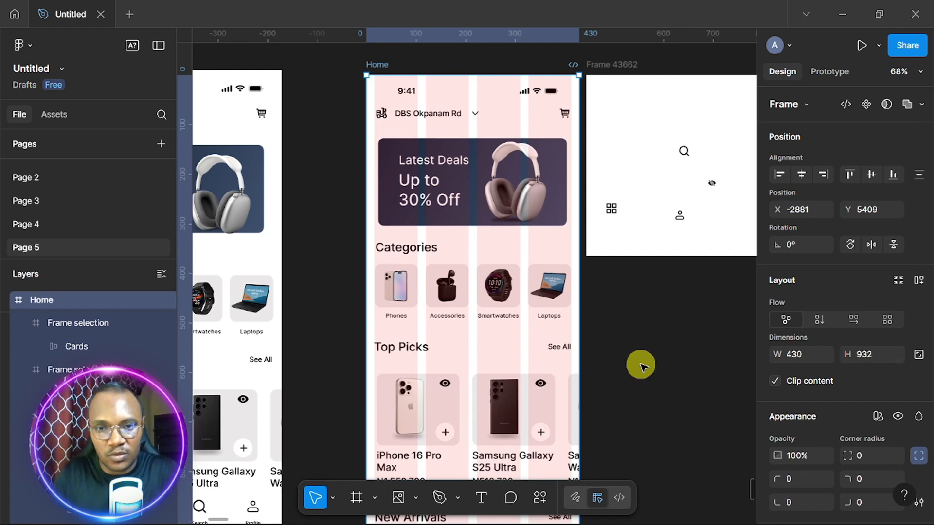
Check the resized Home frame from its header down to its lower edge, including where the content is cut off
{"action": "scroll", "coordinate": [641, 366], "scroll_direction": "down", "scroll_amount": 5}
{"action": "scroll", "coordinate": [641, 366], "scroll_direction": "up", "scroll_amount": 4}
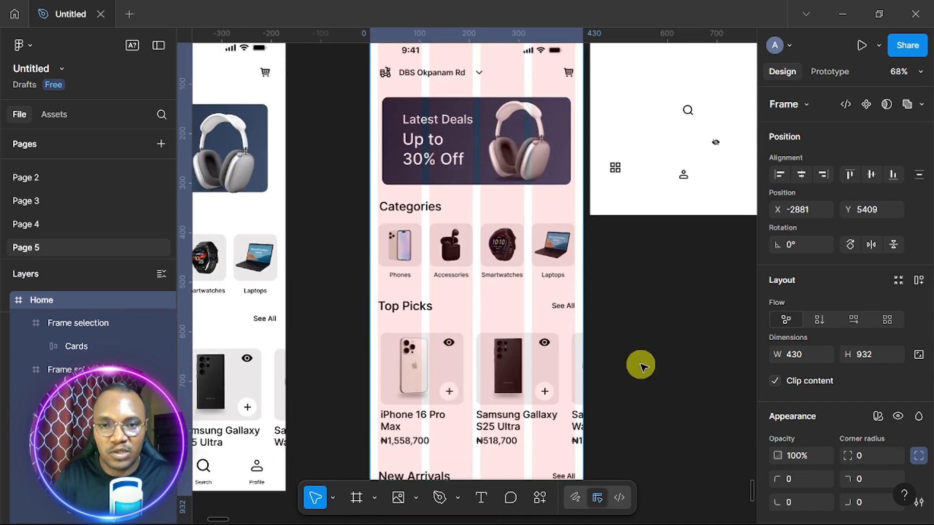
{"action": "scroll", "coordinate": [641, 365], "scroll_direction": "down", "scroll_amount": 3}
{"action": "scroll", "coordinate": [641, 366], "scroll_direction": "right", "scroll_amount": 2}
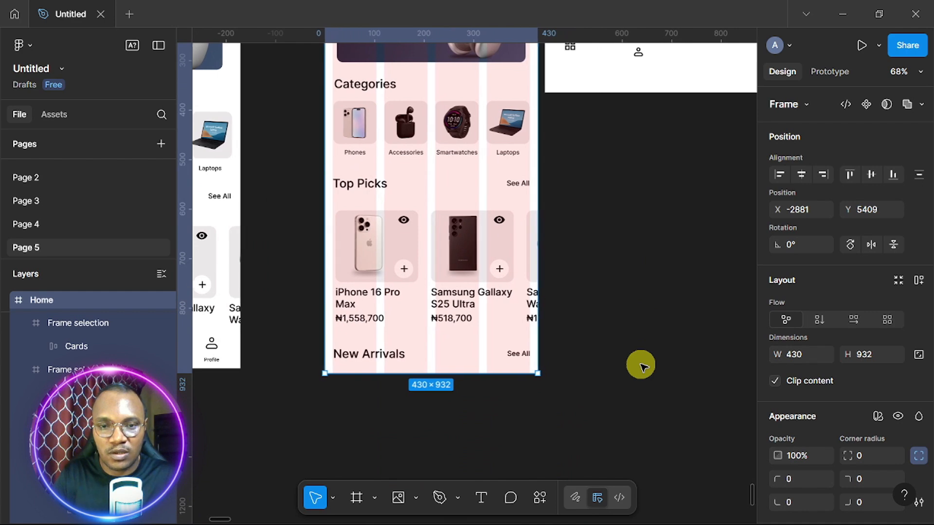
{"action": "scroll", "coordinate": [641, 366], "scroll_direction": "up", "scroll_amount": 3}
{"action": "scroll", "coordinate": [641, 365], "scroll_direction": "up", "scroll_amount": 2}
{"action": "scroll", "coordinate": [641, 365], "scroll_direction": "up", "scroll_amount": 2}
{"action": "scroll", "coordinate": [641, 366], "scroll_direction": "down", "scroll_amount": 3, "text": "ctrl"}
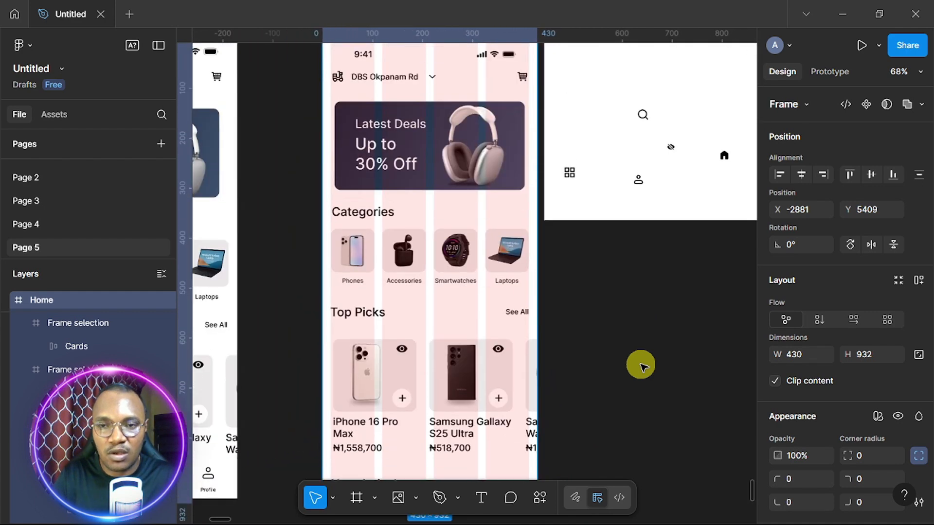
{"action": "scroll", "coordinate": [642, 366], "scroll_direction": "up", "scroll_amount": 2}
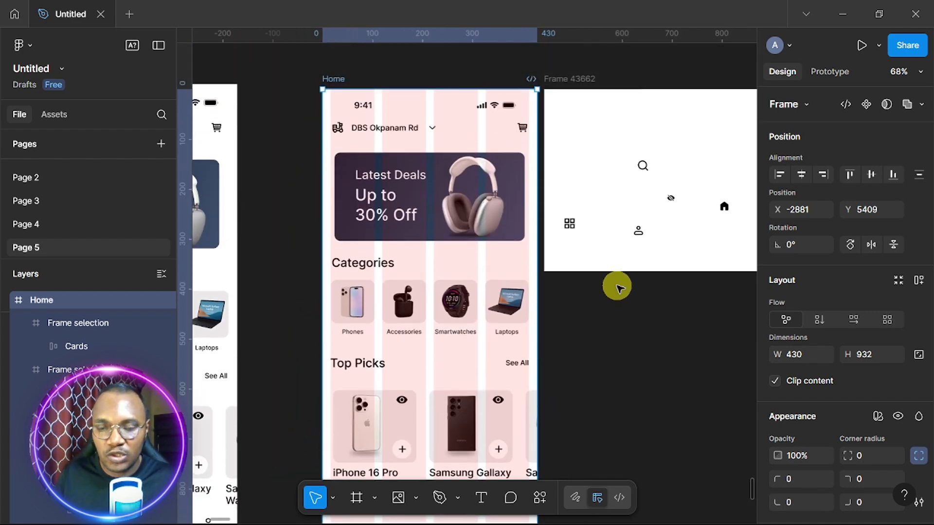
Draw a new frame in the empty area below the icon board and set its size to 48 × 48
{"action": "scroll", "coordinate": [617, 287], "scroll_direction": "right", "scroll_amount": 3}
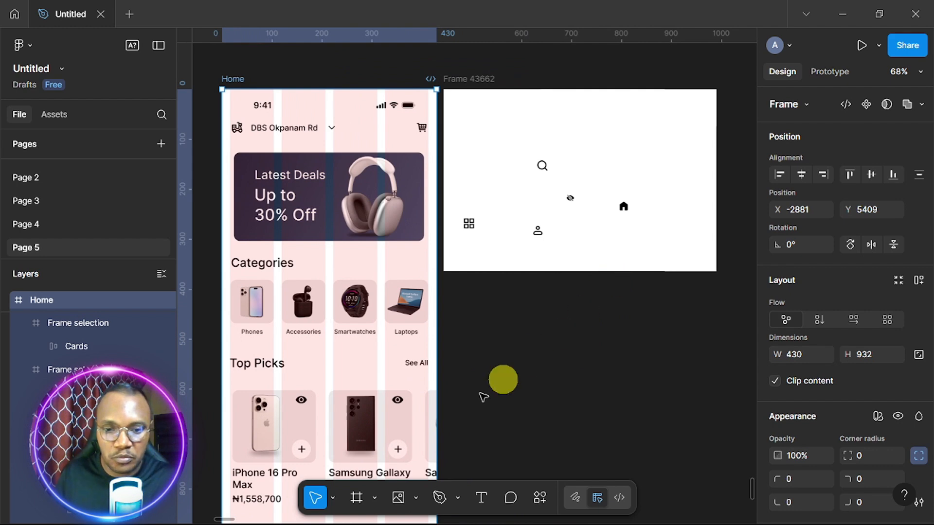
{"action": "left_click", "coordinate": [358, 497]}
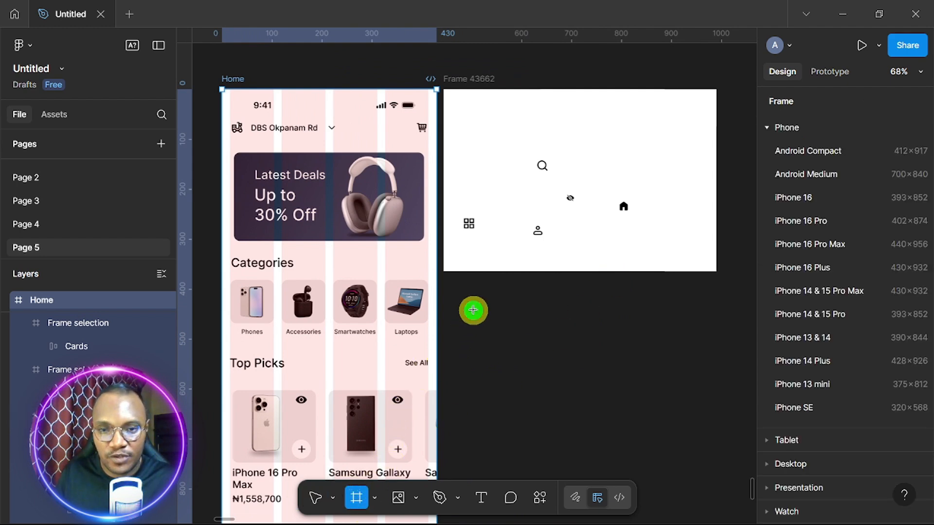
{"action": "left_click_drag", "start_coordinate": [473, 310], "coordinate": [511, 346]}
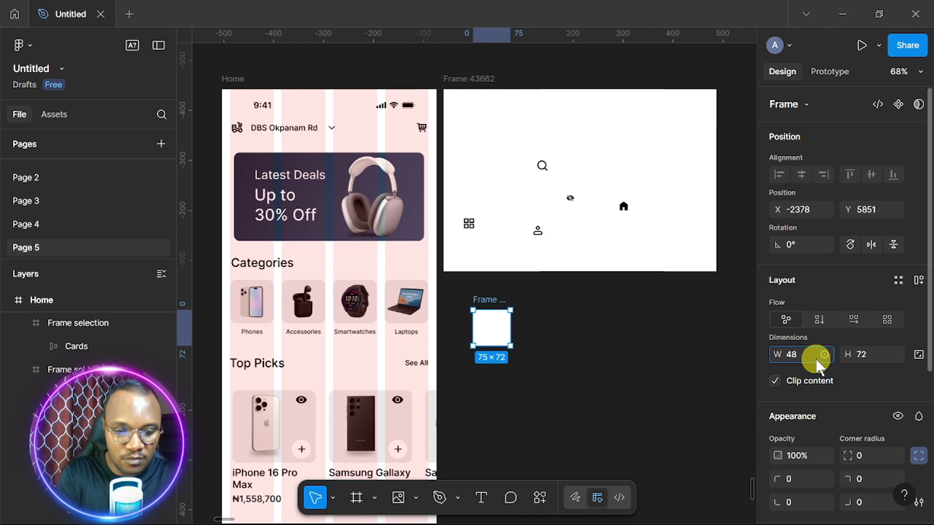
{"action": "key", "text": "Tab"}
{"action": "type", "text": "48"}
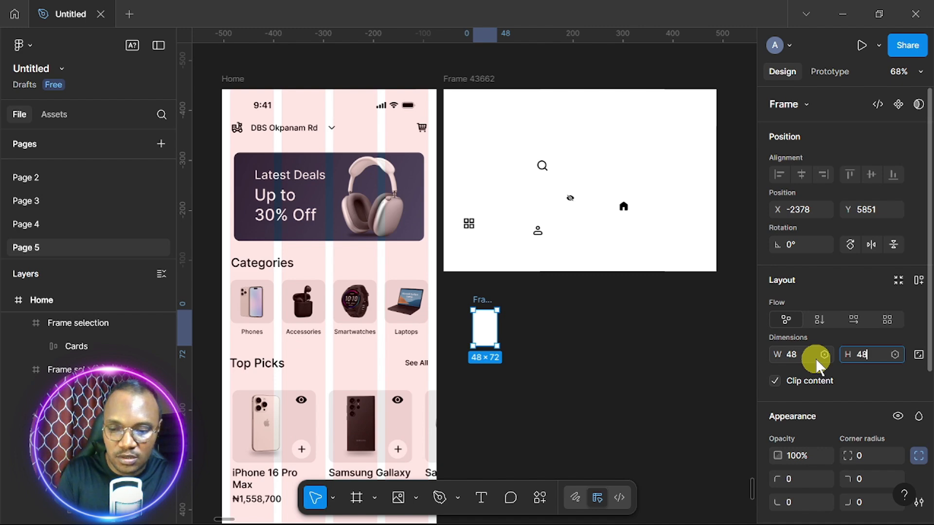
{"action": "key", "text": "Return"}
Move the home icon from the icon board into the centre of the small 48 × 48 frame
{"action": "scroll", "coordinate": [532, 317], "scroll_direction": "up", "scroll_amount": 5}
{"action": "scroll", "coordinate": [531, 317], "scroll_direction": "down", "scroll_amount": 3}
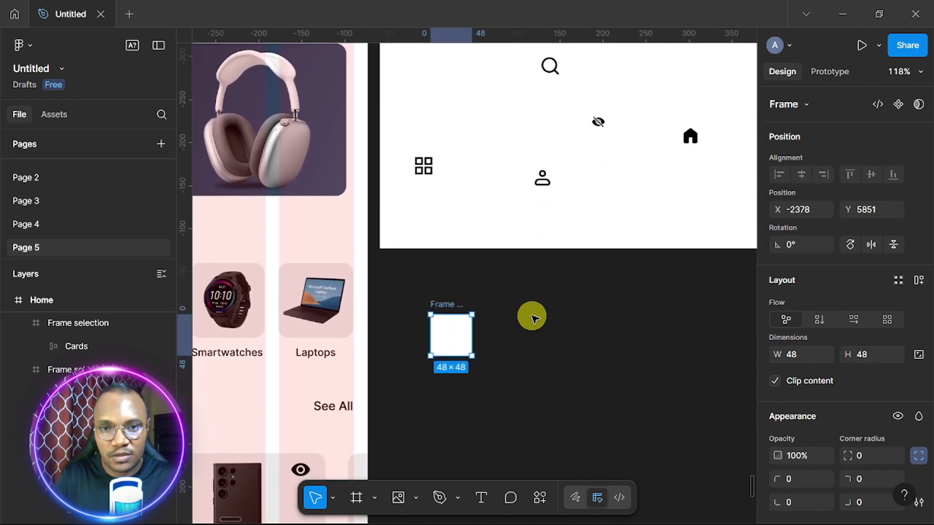
{"action": "left_click_drag", "start_coordinate": [691, 134], "coordinate": [452, 332]}
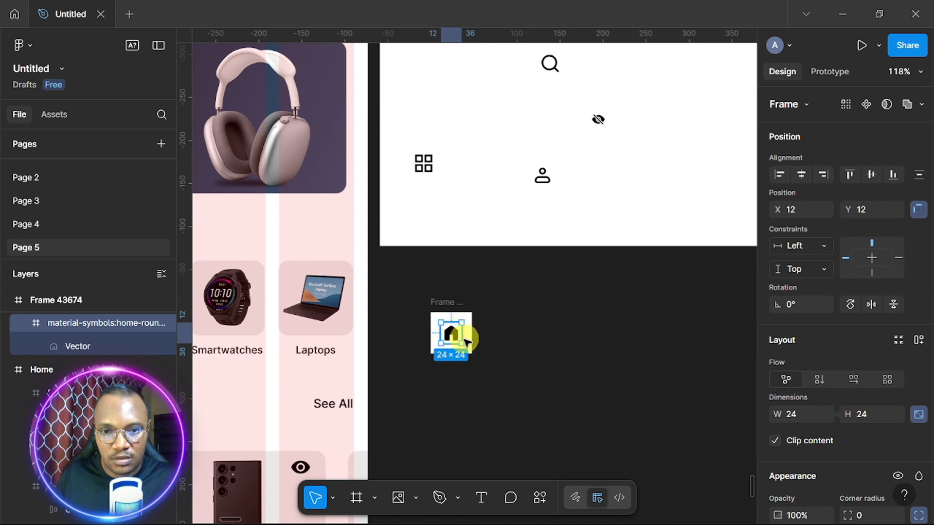
{"action": "left_click", "coordinate": [443, 307]}
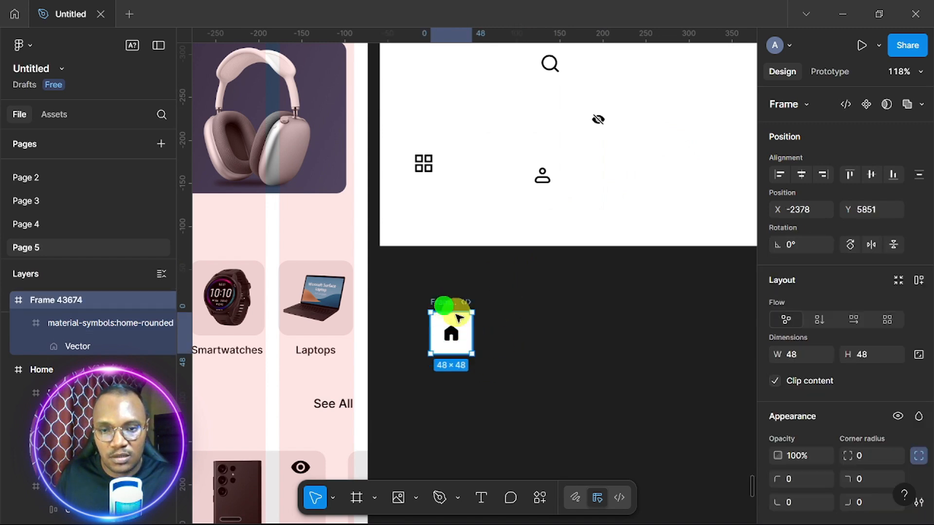
Duplicate the See All text from the Top Picks heading row and place the copy directly under the home icon frame
{"action": "scroll", "coordinate": [506, 337], "scroll_direction": "up", "scroll_amount": 4}
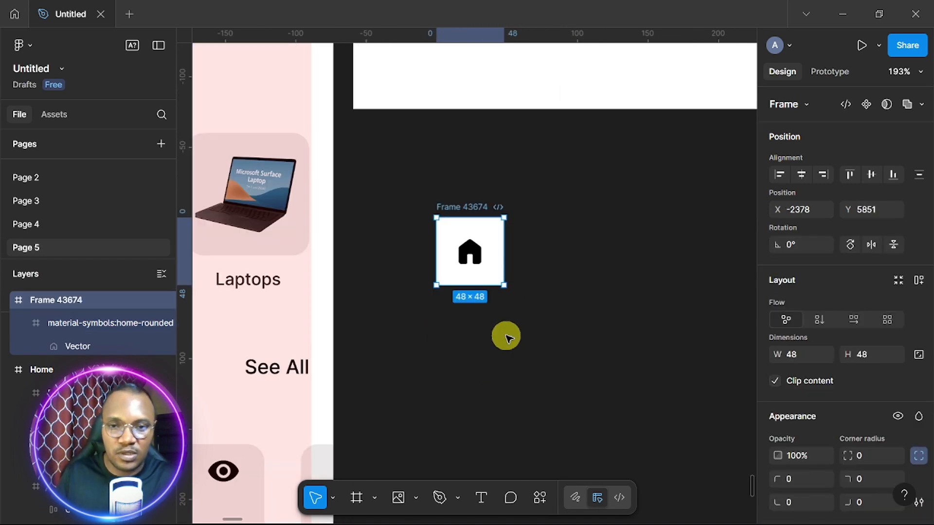
{"action": "scroll", "coordinate": [506, 337], "scroll_direction": "up", "scroll_amount": 3}
{"action": "scroll", "coordinate": [506, 338], "scroll_direction": "down", "scroll_amount": 1}
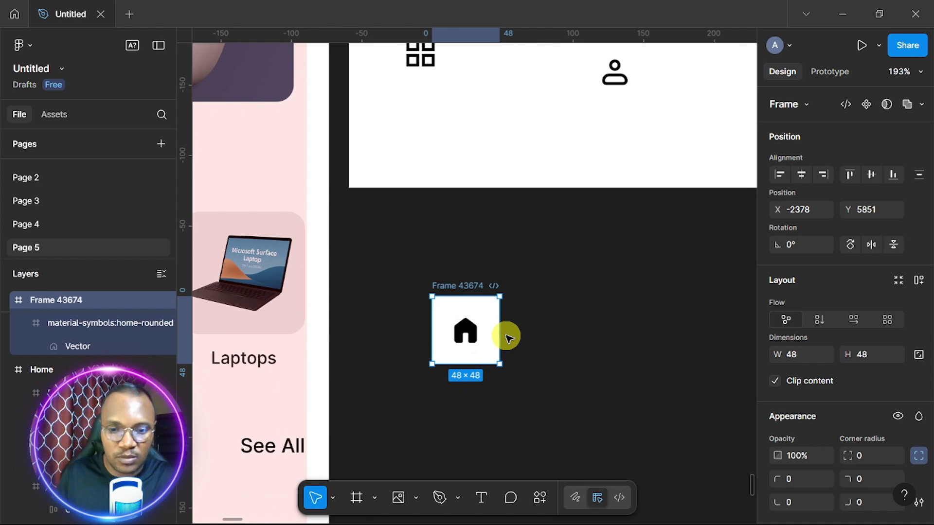
{"action": "left_click", "coordinate": [276, 453]}
{"action": "left_click", "coordinate": [276, 453]}
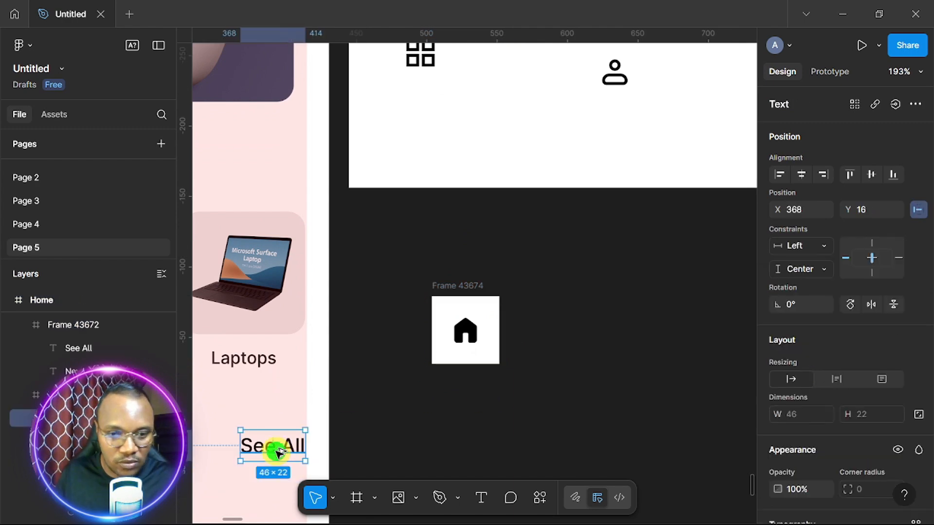
{"action": "left_click_drag", "start_coordinate": [278, 452], "coordinate": [474, 382]}
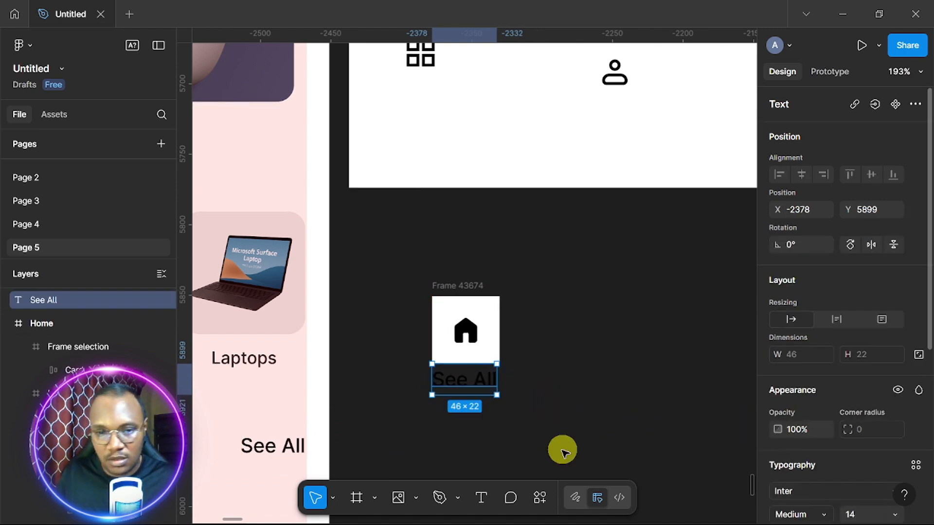
Move the copied See All text slightly further below the home icon frame and change its wording to "Home"
{"action": "scroll", "coordinate": [603, 443], "scroll_direction": "up", "scroll_amount": 5}
{"action": "scroll", "coordinate": [603, 442], "scroll_direction": "left", "scroll_amount": 3}
{"action": "mouse_move", "coordinate": [425, 348]}
{"action": "left_mouse_down"}
{"action": "mouse_move", "coordinate": [439, 363]}
{"action": "mouse_move", "coordinate": [430, 364]}
{"action": "left_mouse_up"}
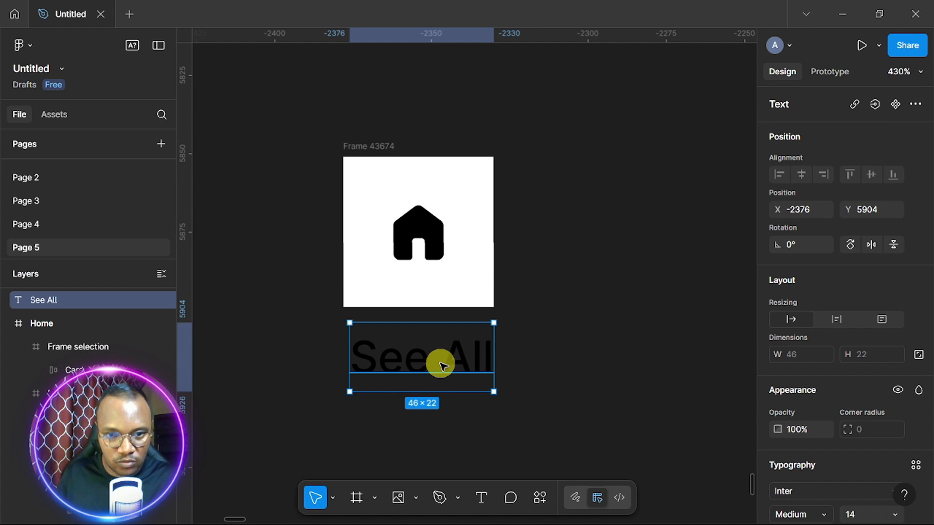
{"action": "double_click", "coordinate": [440, 365]}
{"action": "type", "text": "Home"}
{"action": "key", "text": "Escape"}
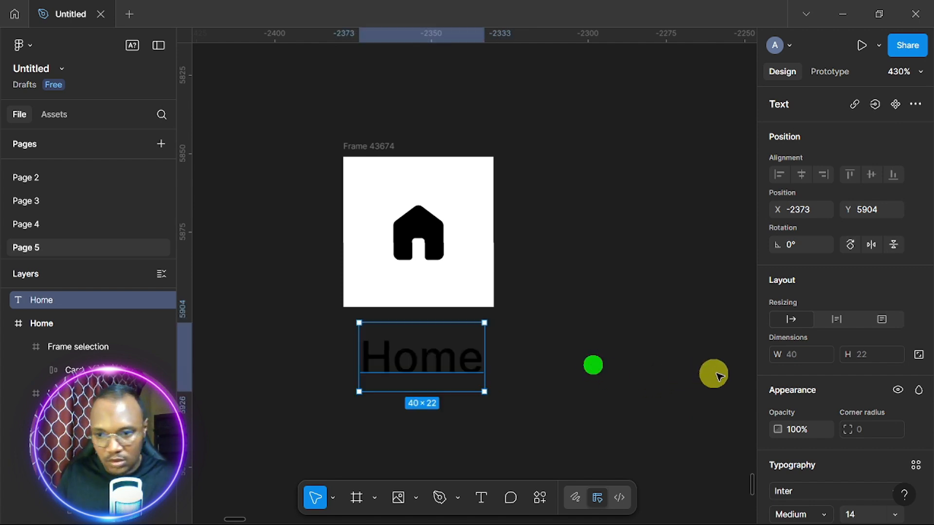
Set the Home label's font size to 10 and move it up against the lower edge of the home icon frame
{"action": "scroll", "coordinate": [835, 363], "scroll_direction": "down", "scroll_amount": 4}
{"action": "scroll", "coordinate": [835, 363], "scroll_direction": "down", "scroll_amount": 2}
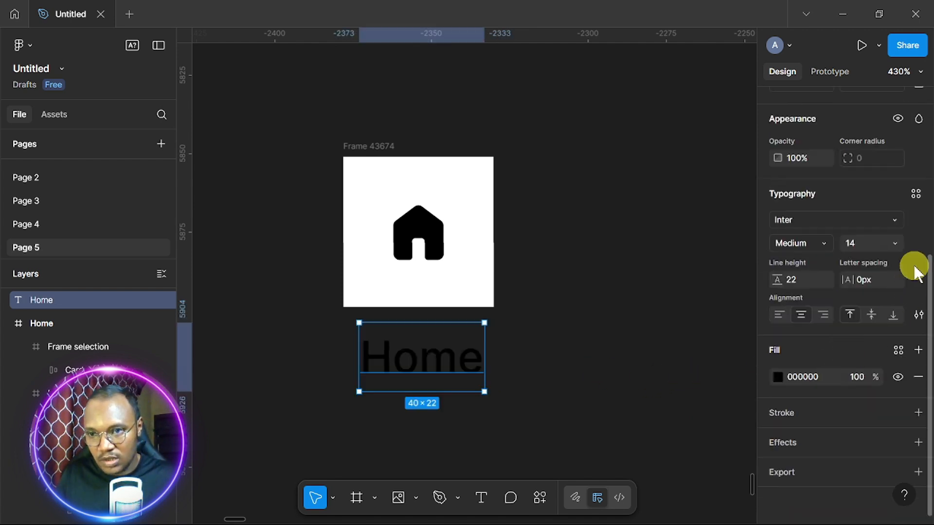
{"action": "left_click", "coordinate": [895, 243]}
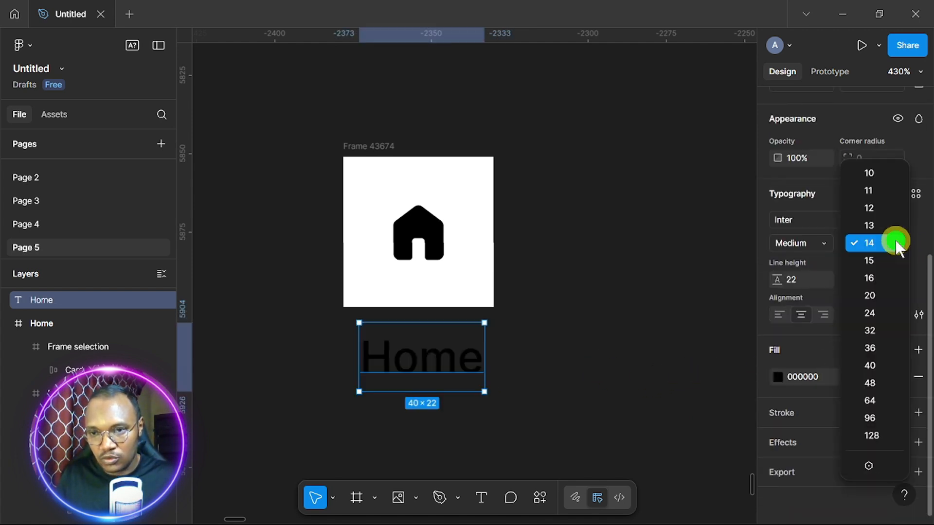
{"action": "left_click", "coordinate": [880, 176]}
{"action": "left_click_drag", "start_coordinate": [428, 359], "coordinate": [419, 348]}
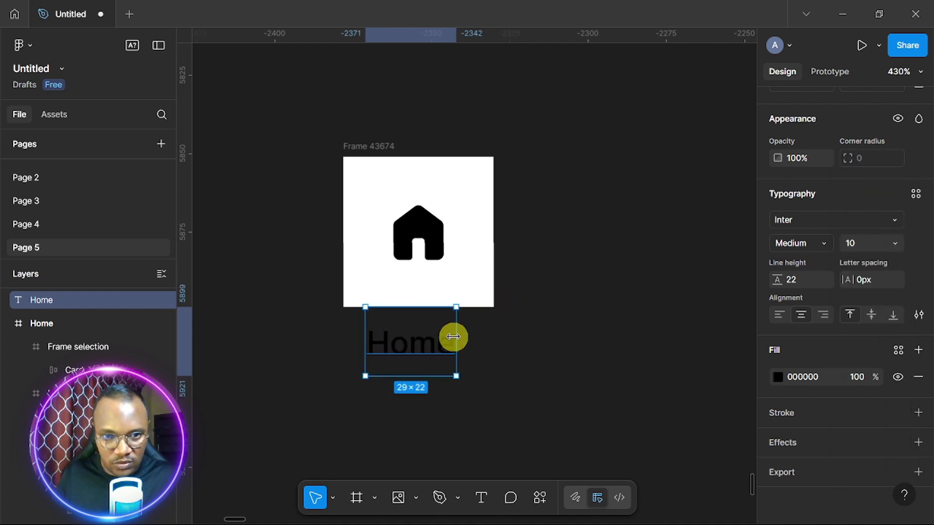
Shorten the Home label's text box from its upper edge to a height of 19
{"action": "mouse_move", "coordinate": [424, 308]}
{"action": "left_mouse_down"}
{"action": "mouse_move", "coordinate": [428, 324]}
{"action": "mouse_move", "coordinate": [436, 316]}
{"action": "left_mouse_up"}
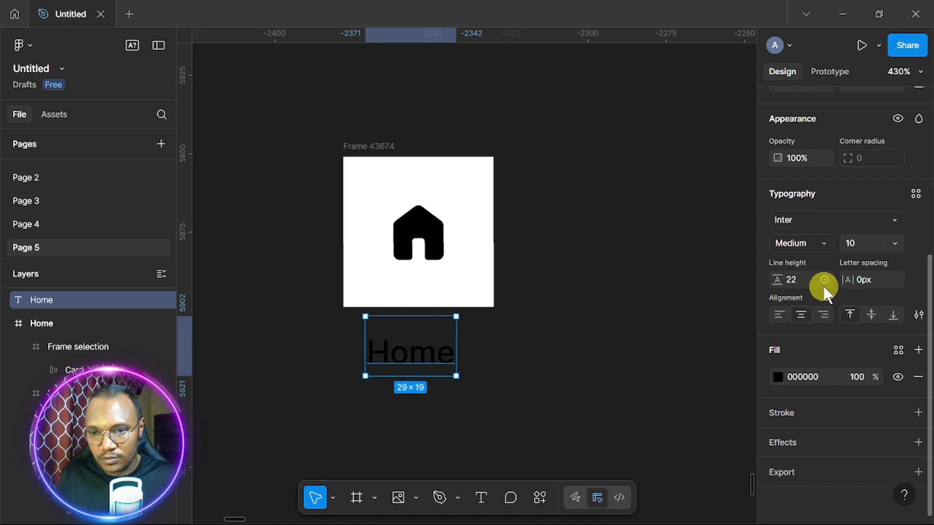
{"action": "left_click", "coordinate": [822, 282]}
{"action": "left_click", "coordinate": [574, 351]}
Combine the home icon frame and the Home label into one vertical auto layout frame
{"action": "left_click", "coordinate": [412, 360]}
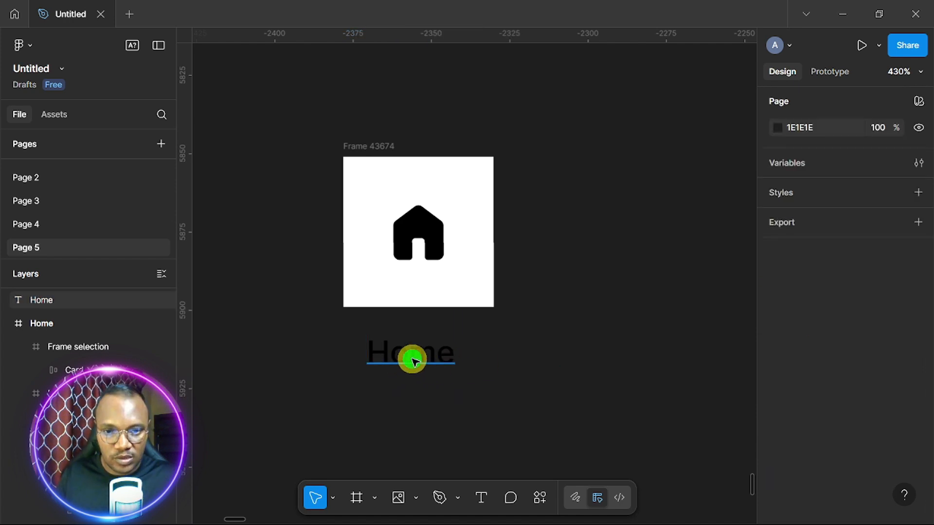
{"action": "scroll", "coordinate": [412, 360], "scroll_direction": "down", "scroll_amount": 5}
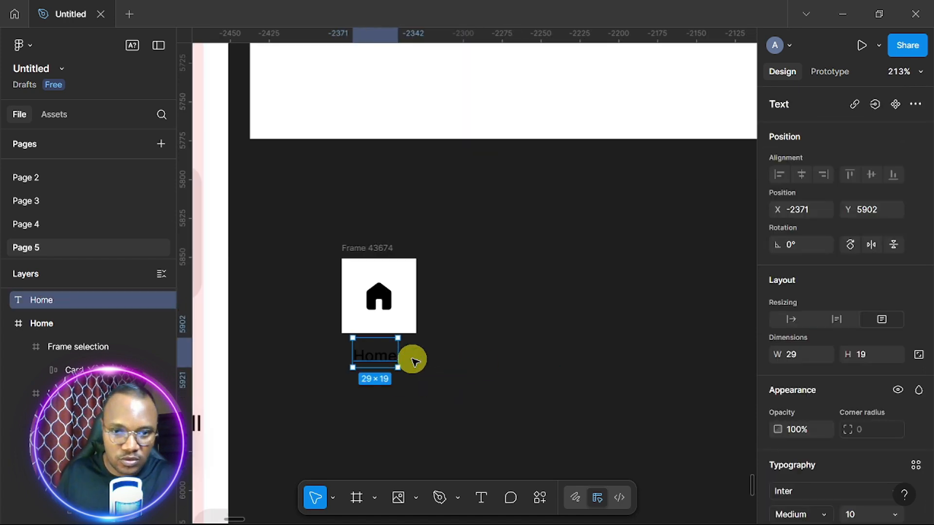
{"action": "left_click", "coordinate": [364, 250]}
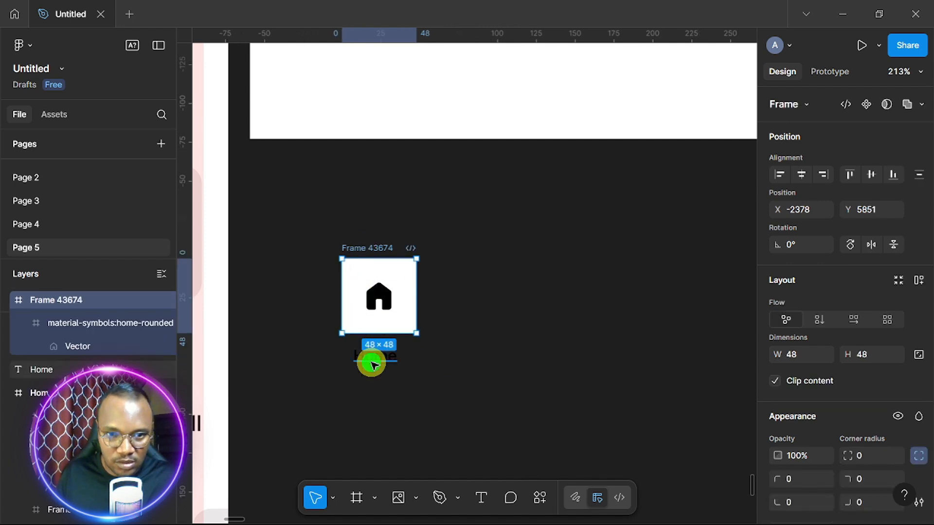
{"action": "left_click", "coordinate": [371, 364], "text": "shift"}
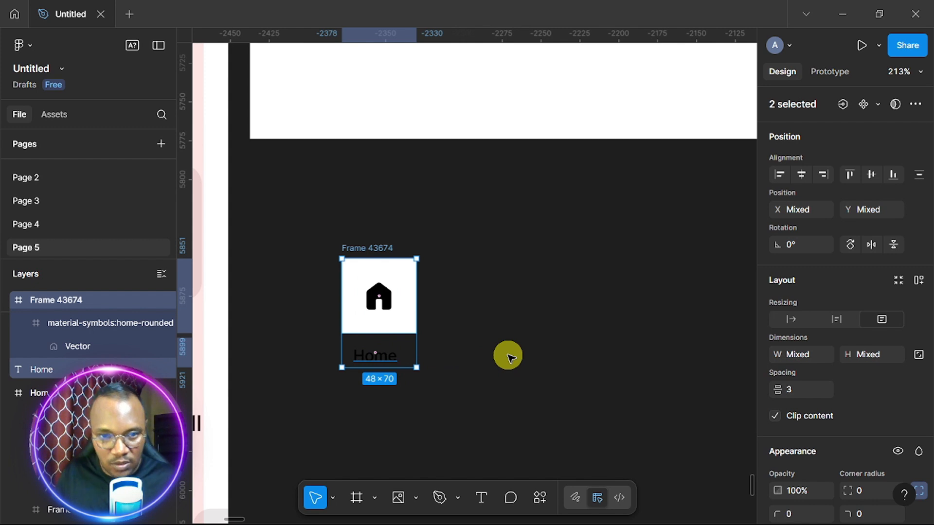
{"action": "key", "text": "shift+a"}
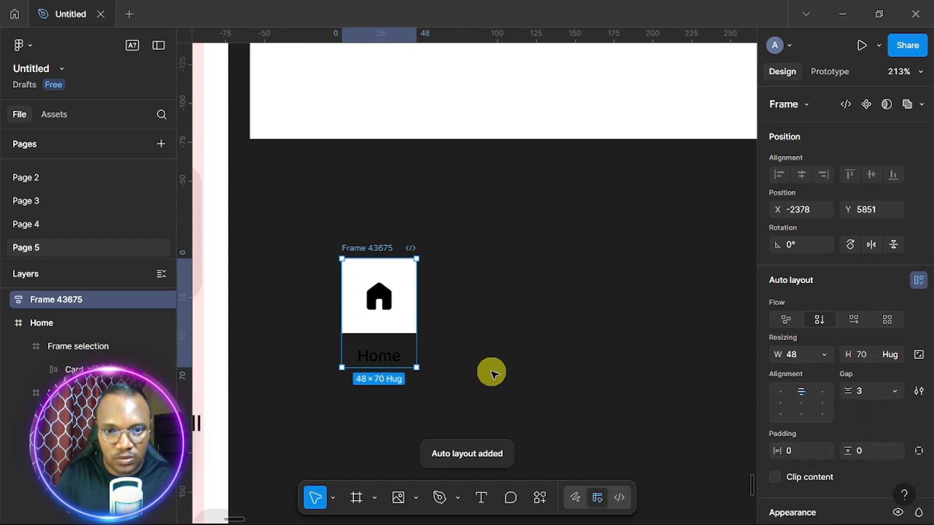
Set the gap between the home icon and its label to 0 in the auto layout frame
{"action": "scroll", "coordinate": [491, 374], "scroll_direction": "up", "scroll_amount": 5}
{"action": "scroll", "coordinate": [491, 373], "scroll_direction": "up", "scroll_amount": 2}
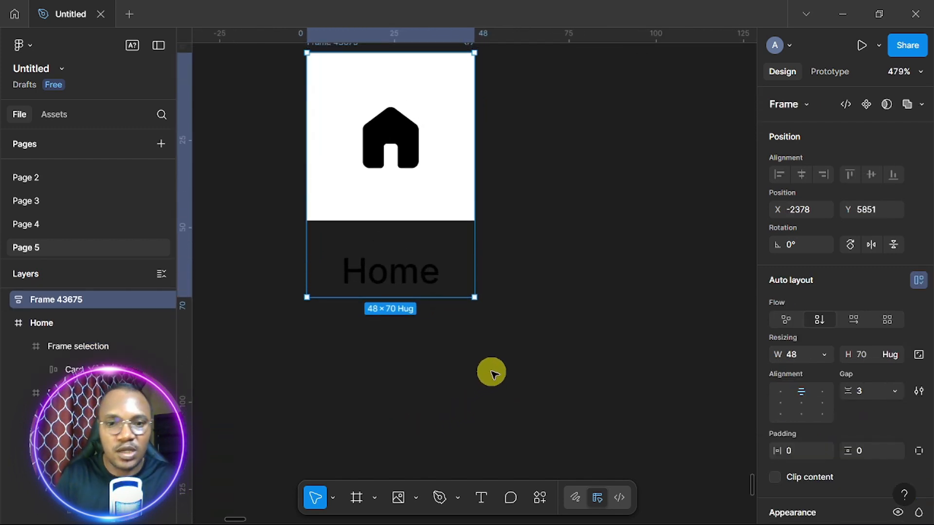
{"action": "left_click", "coordinate": [864, 392]}
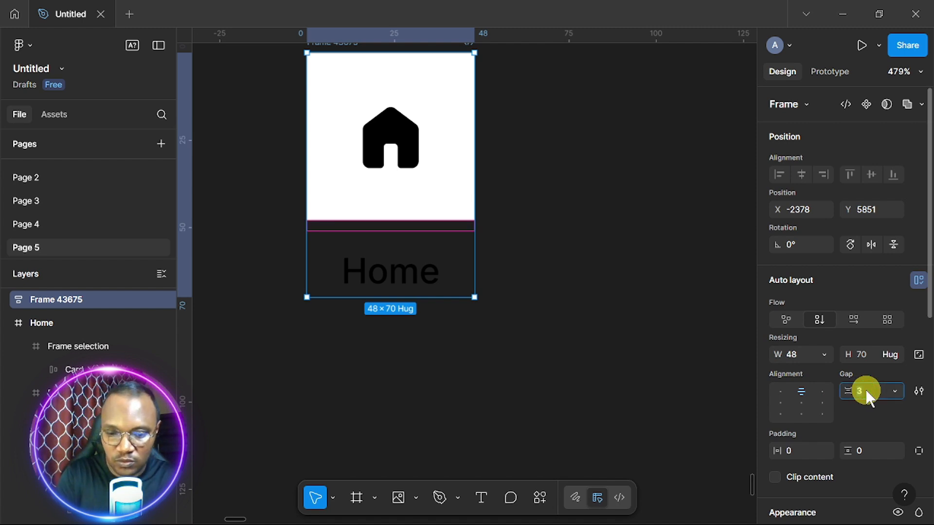
{"action": "type", "text": "0"}
{"action": "key", "text": "Return"}
Duplicate the Home icon-and-label frame and place the copy to its right on the same level, at X -2304
{"action": "scroll", "coordinate": [634, 360], "scroll_direction": "down", "scroll_amount": 3}
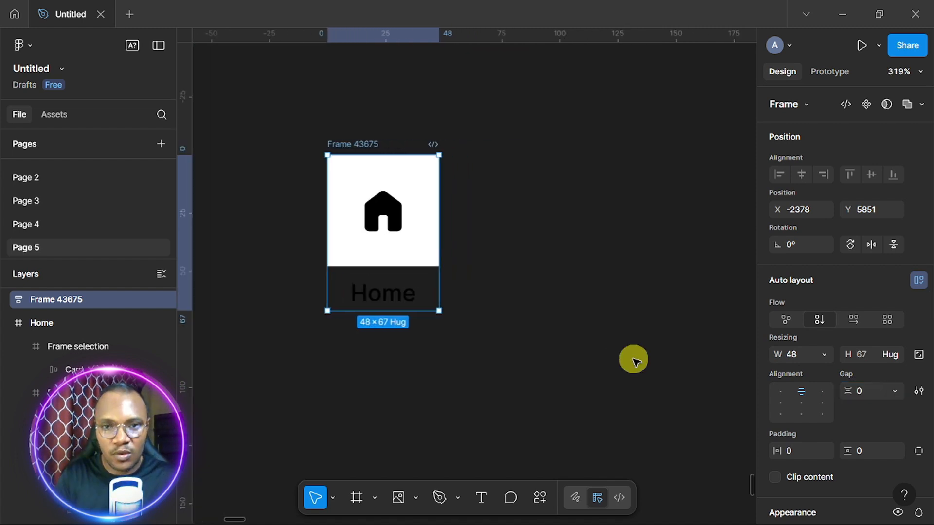
{"action": "scroll", "coordinate": [634, 360], "scroll_direction": "down", "scroll_amount": 1}
{"action": "scroll", "coordinate": [634, 360], "scroll_direction": "up", "scroll_amount": 2}
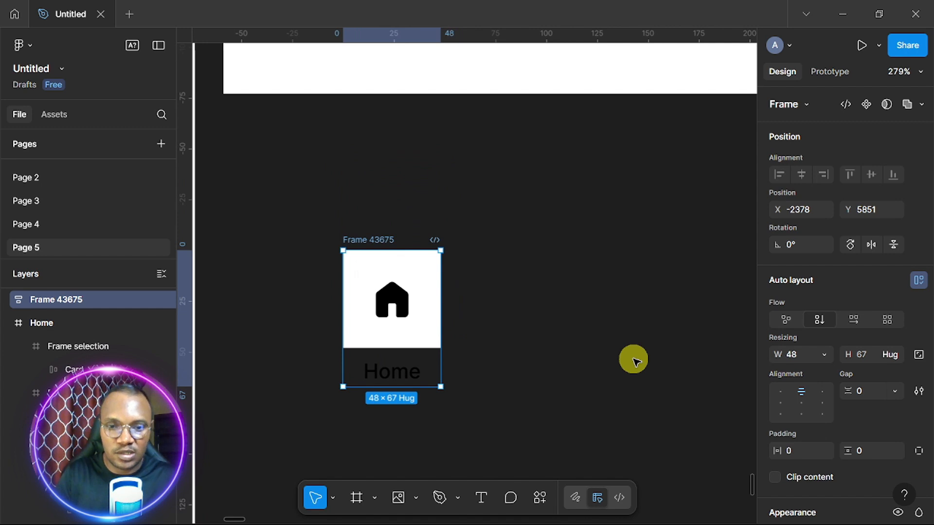
{"action": "scroll", "coordinate": [634, 360], "scroll_direction": "down", "scroll_amount": 2}
{"action": "scroll", "coordinate": [634, 360], "scroll_direction": "up", "scroll_amount": 2}
{"action": "scroll", "coordinate": [634, 360], "scroll_direction": "right", "scroll_amount": 2}
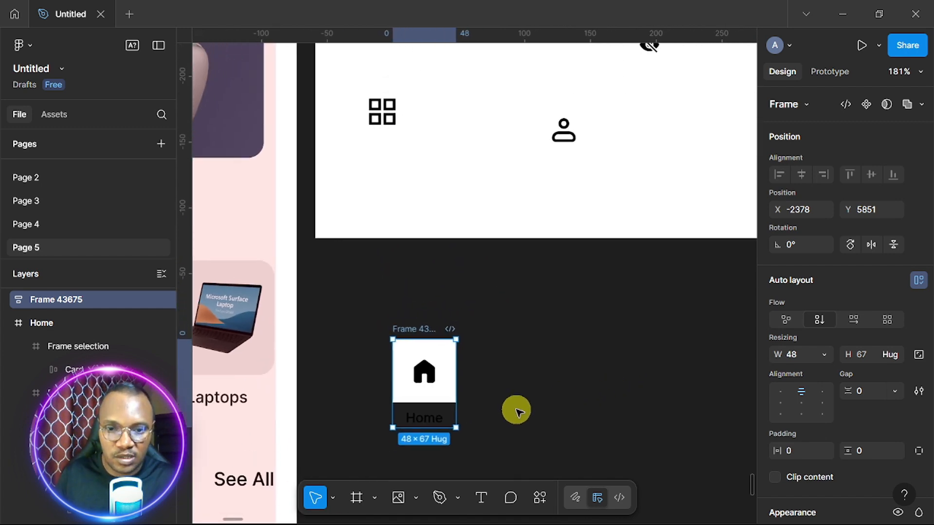
{"action": "double_click", "coordinate": [431, 378]}
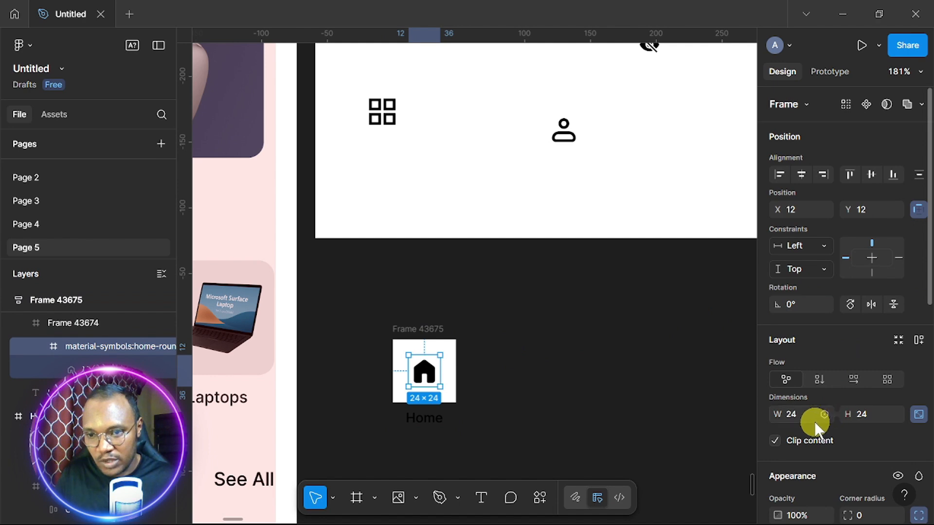
{"action": "left_click", "coordinate": [424, 334]}
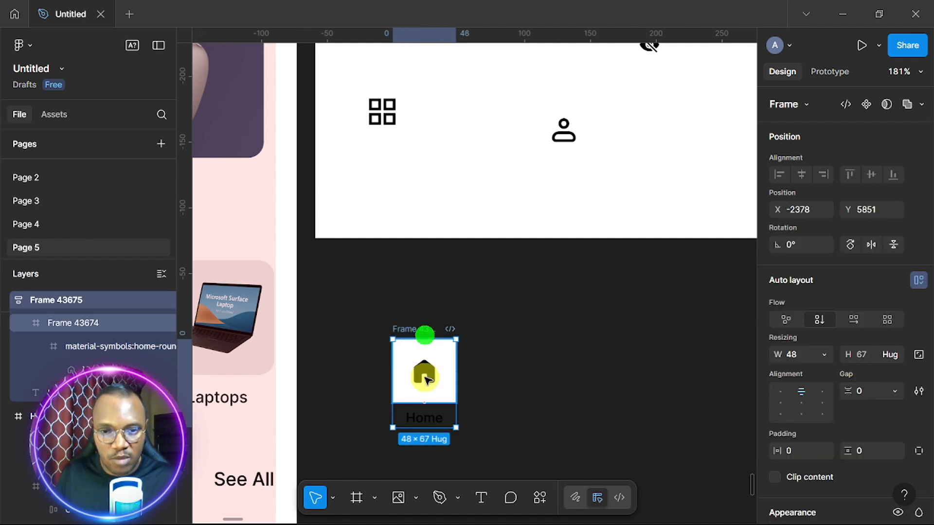
{"action": "left_click_drag", "start_coordinate": [425, 377], "coordinate": [526, 377]}
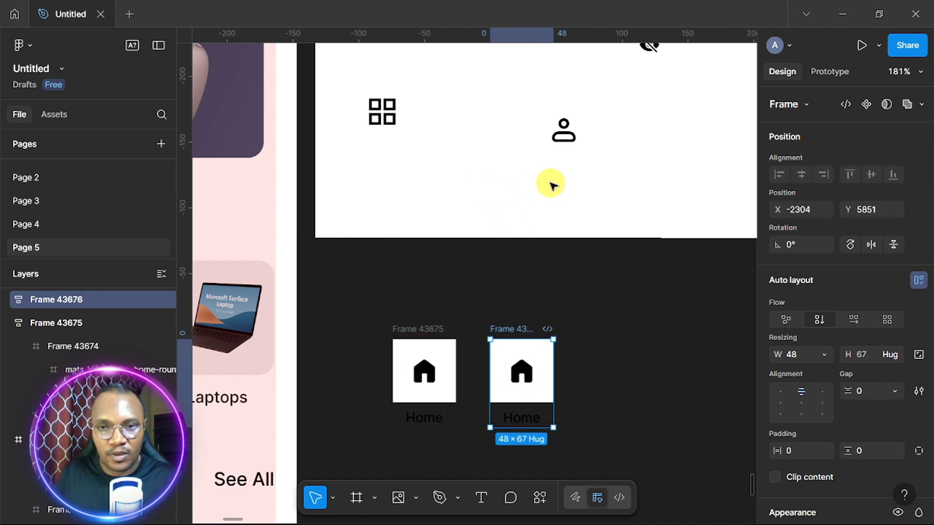
Move the four-square category icon from the icon board into the copied frame, replacing its home icon
{"action": "scroll", "coordinate": [553, 184], "scroll_direction": "up", "scroll_amount": 1}
{"action": "left_click", "coordinate": [383, 148]}
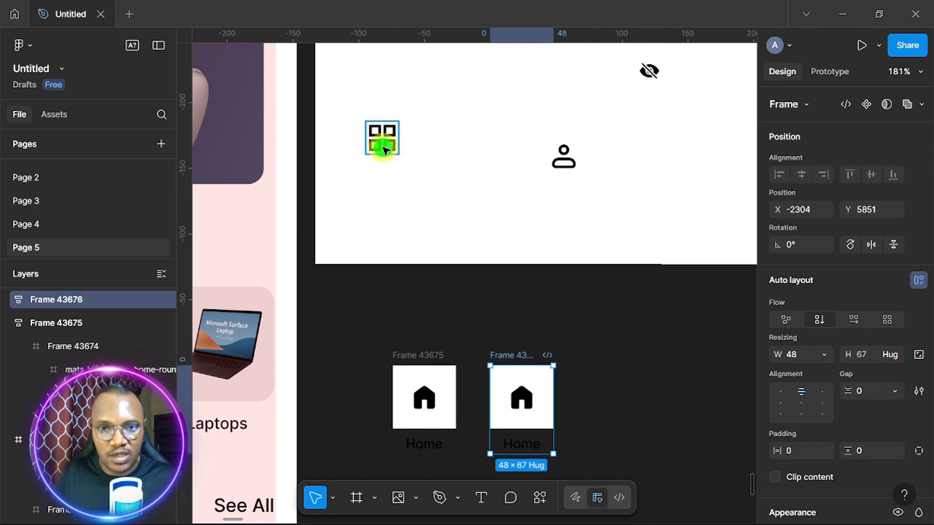
{"action": "key", "text": "ctrl+c"}
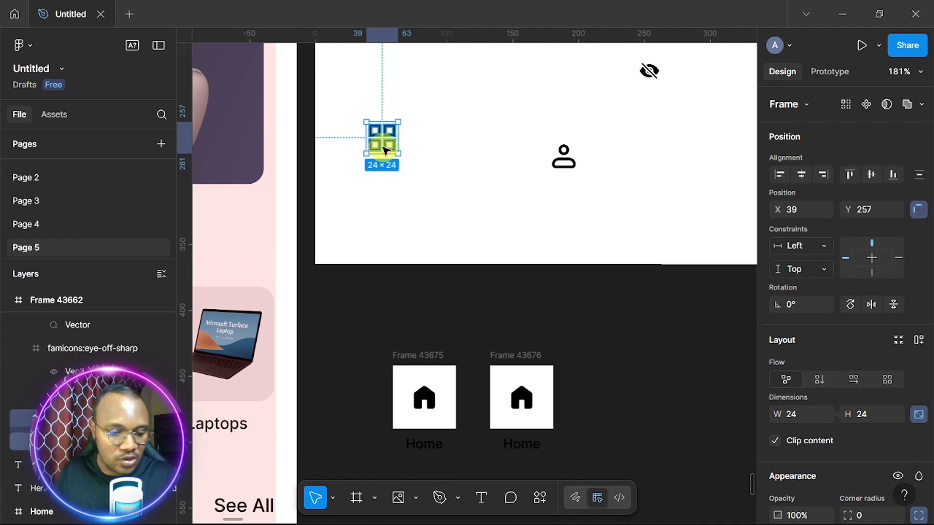
{"action": "key", "text": "Delete"}
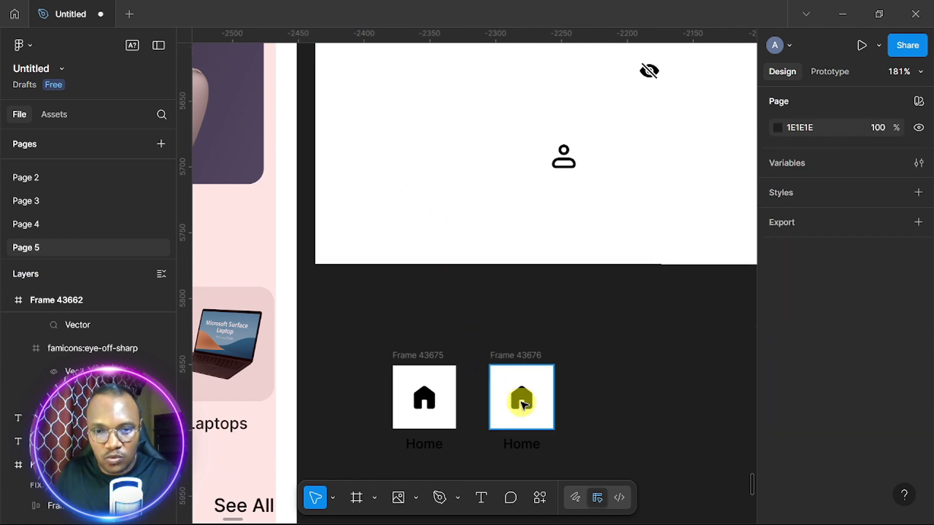
{"action": "double_click", "coordinate": [523, 405]}
{"action": "right_click", "coordinate": [522, 404]}
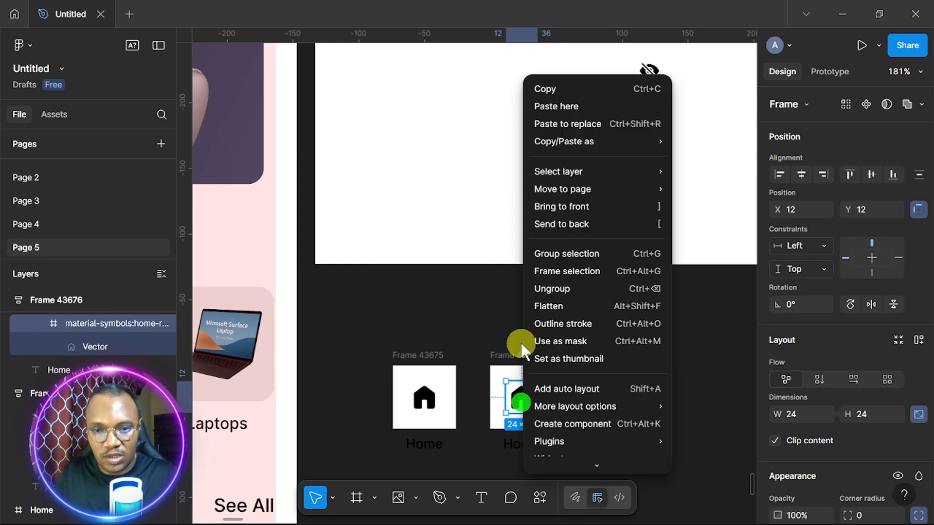
{"action": "left_click", "coordinate": [567, 124]}
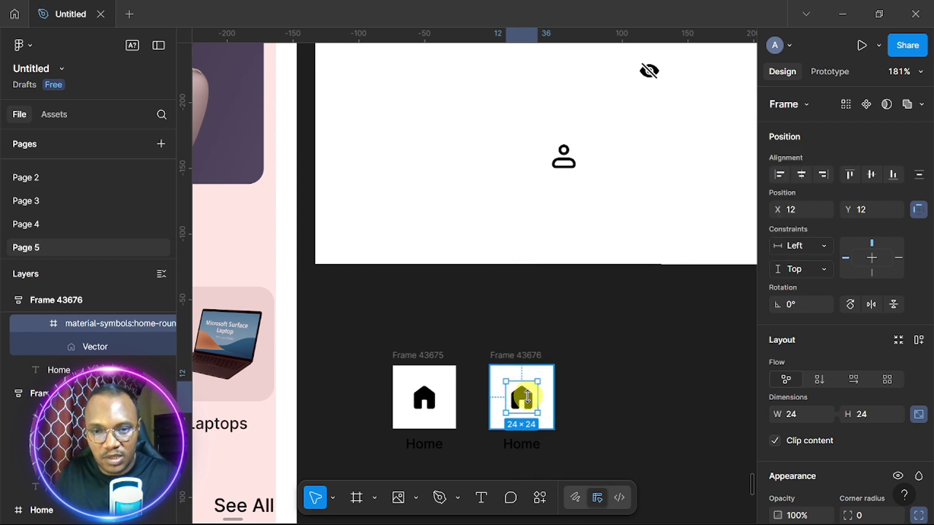
{"action": "scroll", "coordinate": [532, 399], "scroll_direction": "up", "scroll_amount": 3}
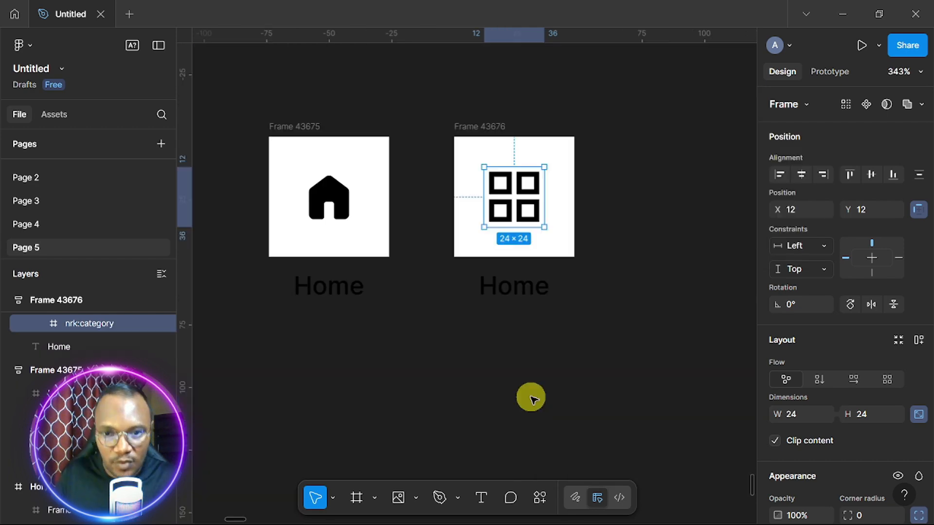
{"action": "left_click", "coordinate": [514, 286]}
{"action": "double_click", "coordinate": [514, 285]}
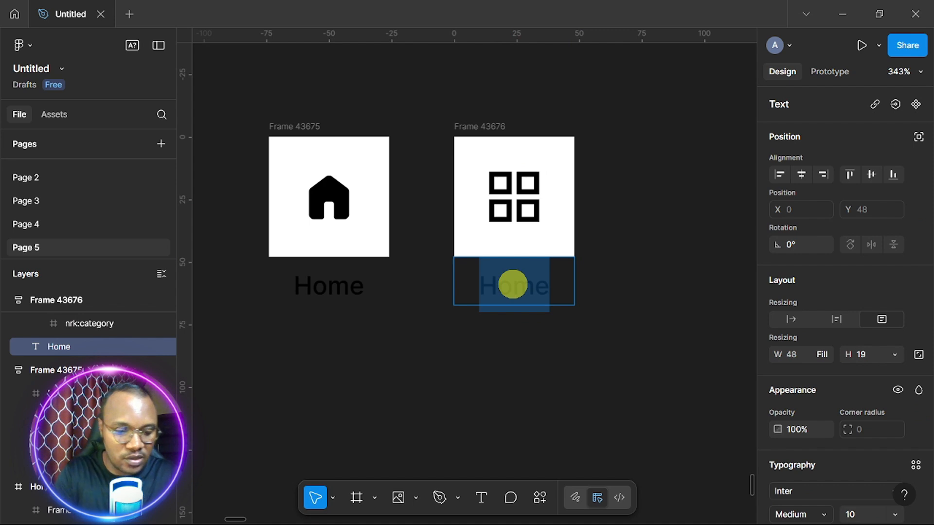
{"action": "type", "text": "C"}
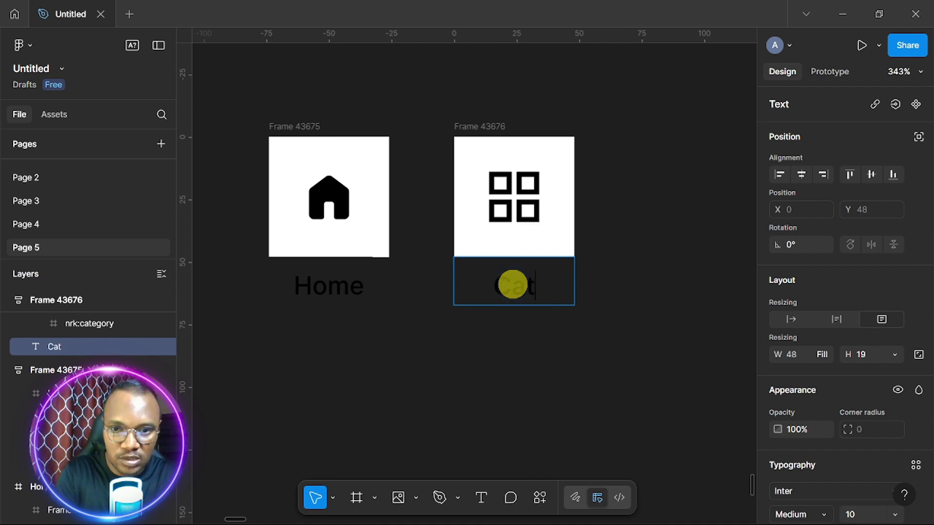
{"action": "type", "text": "aego"}
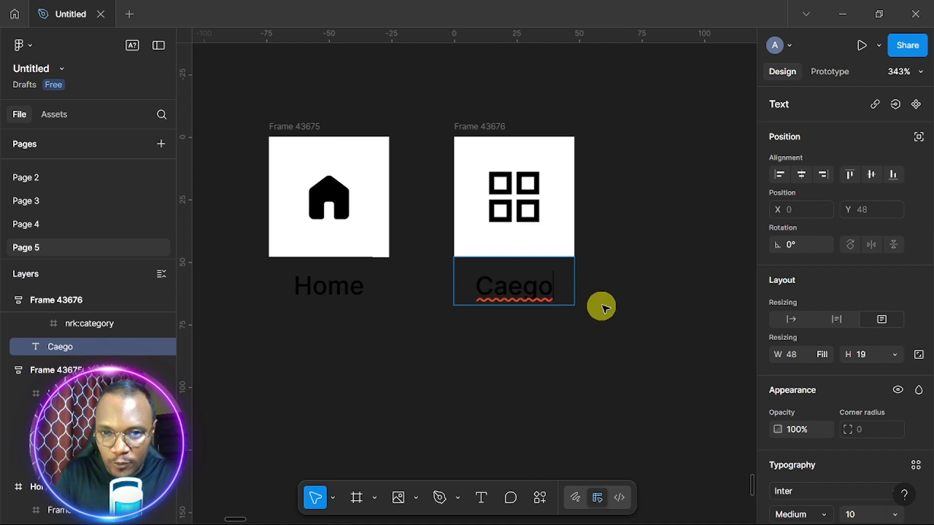
{"action": "key", "text": "Escape"}
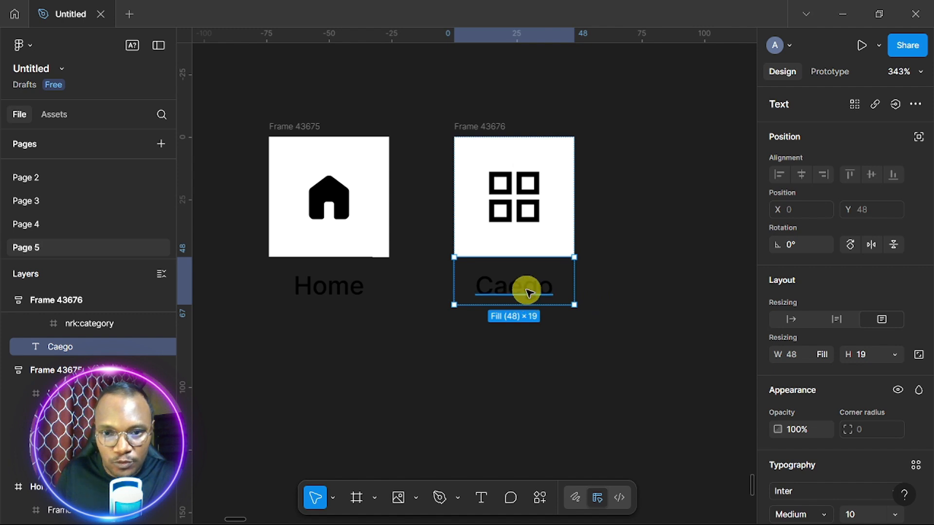
Change the wording of the label under the category icon to "Categories"
{"action": "double_click", "coordinate": [528, 291]}
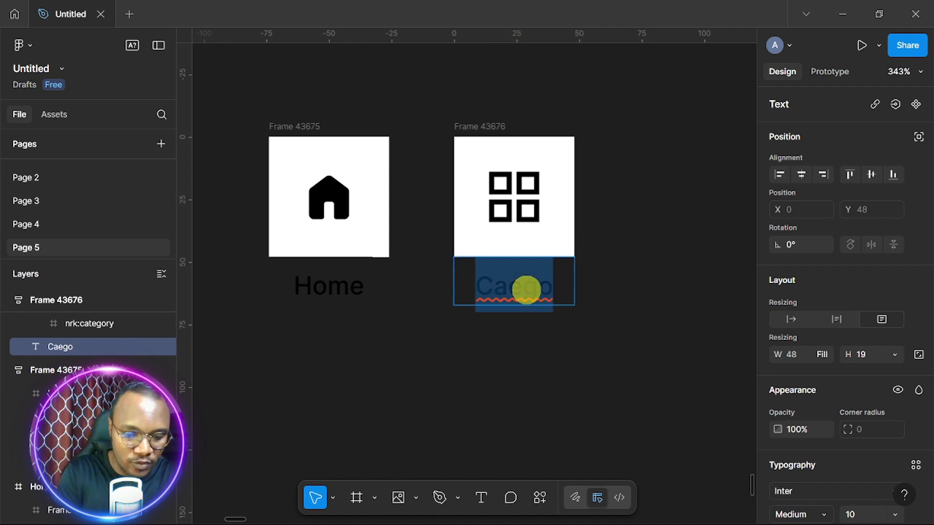
{"action": "type", "text": "Cate"}
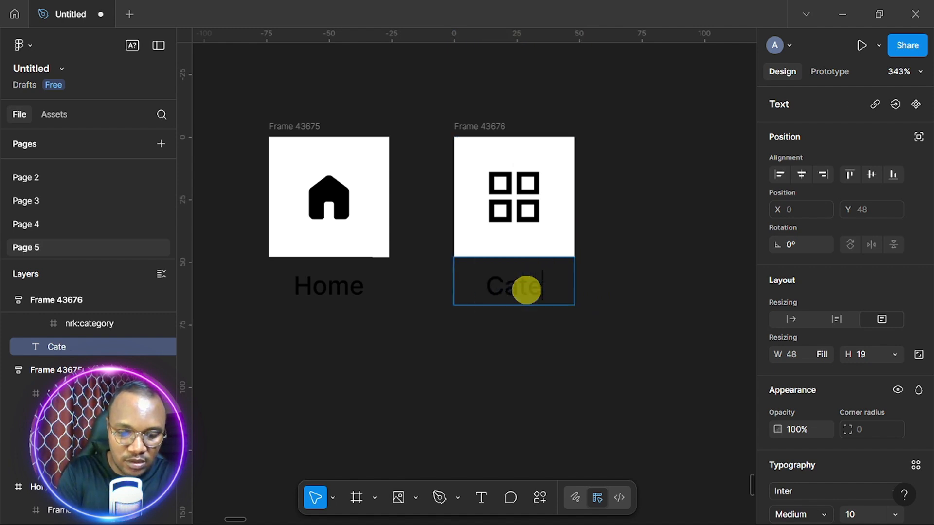
{"action": "type", "text": "gories"}
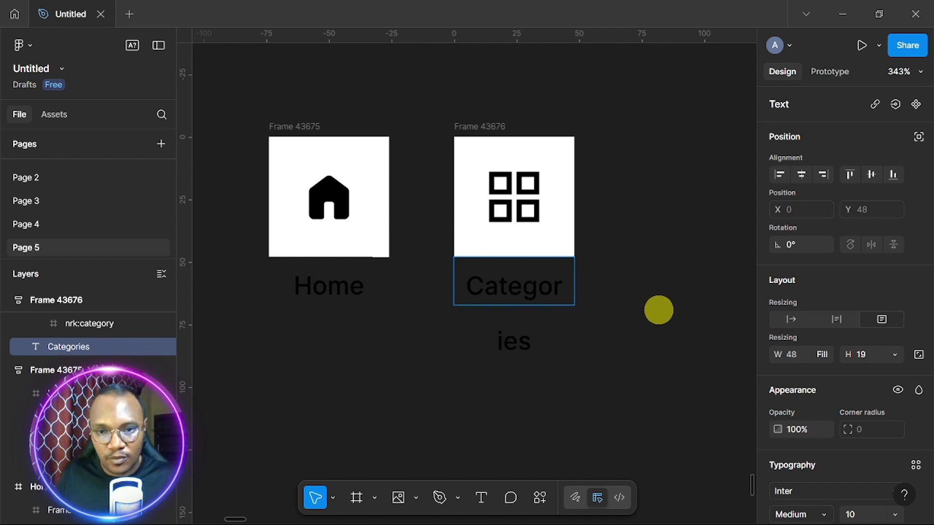
{"action": "key", "text": "Escape"}
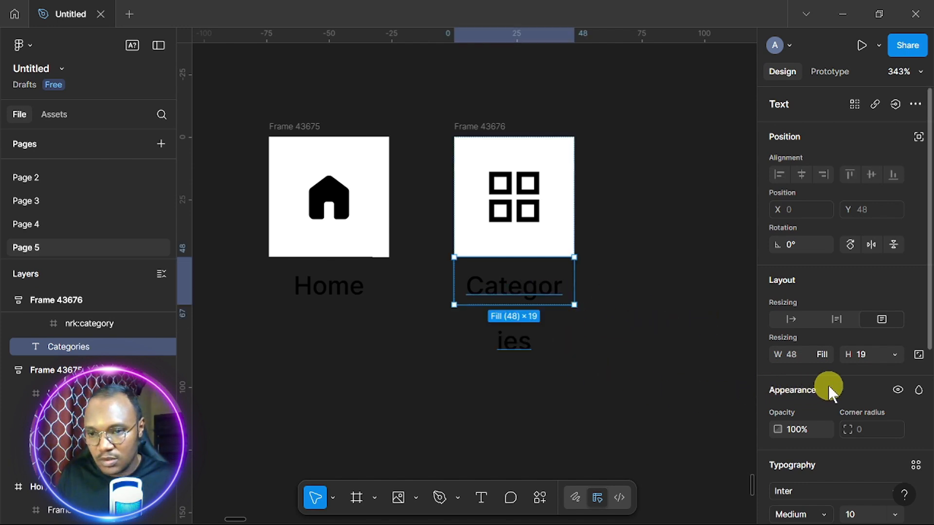
Set the Categories label's font size to 9 so the word fits on one line
{"action": "scroll", "coordinate": [828, 384], "scroll_direction": "down", "scroll_amount": 4}
{"action": "scroll", "coordinate": [856, 336], "scroll_direction": "up", "scroll_amount": 3}
{"action": "scroll", "coordinate": [857, 335], "scroll_direction": "up", "scroll_amount": 1}
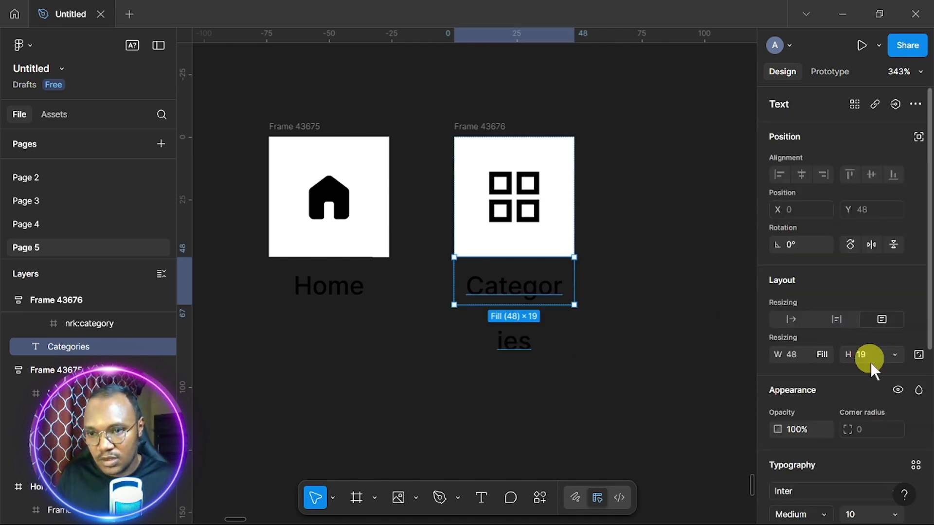
{"action": "scroll", "coordinate": [871, 362], "scroll_direction": "down", "scroll_amount": 5}
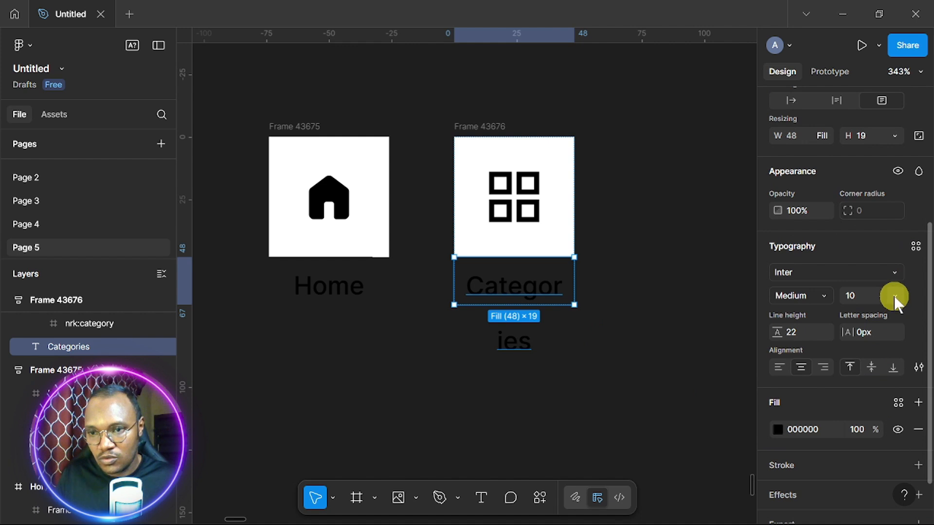
{"action": "left_click", "coordinate": [861, 296]}
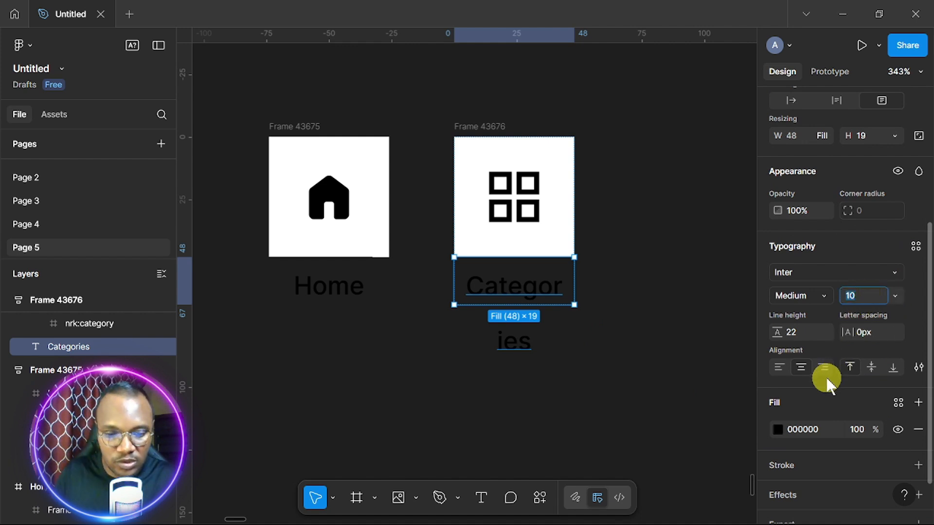
{"action": "type", "text": "9"}
{"action": "key", "text": "Return"}
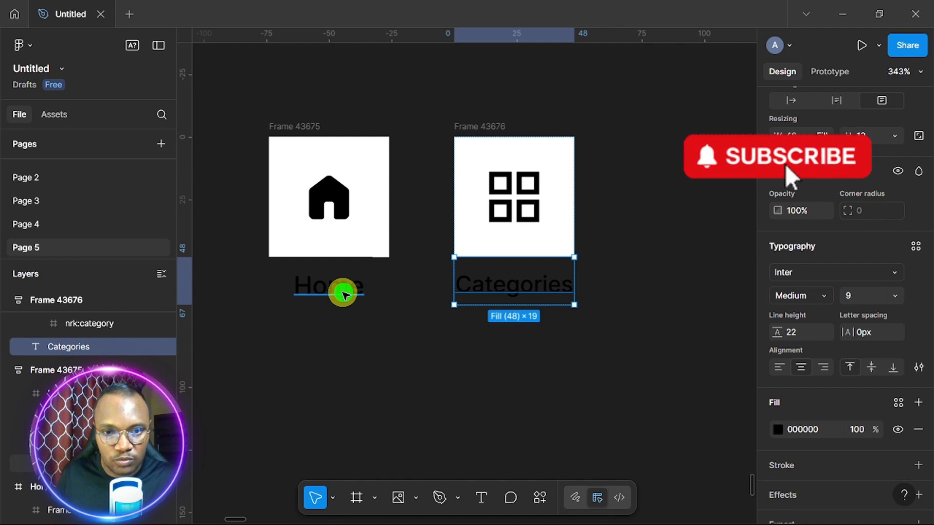
Set the Home label's font size to 9 to match the Categories label
{"action": "left_click", "coordinate": [343, 293]}
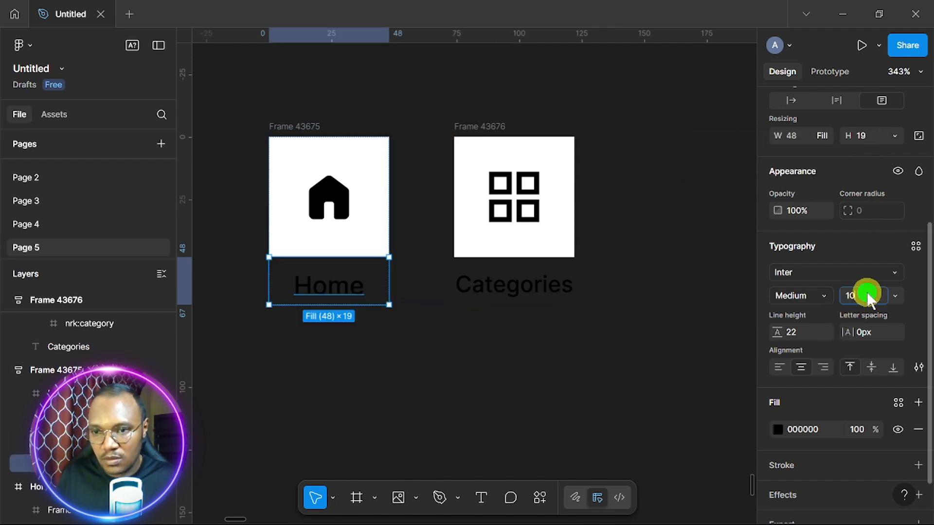
{"action": "type", "text": "9"}
{"action": "key", "text": "Return"}
{"action": "left_click", "coordinate": [646, 277]}
{"action": "scroll", "coordinate": [647, 280], "scroll_direction": "down", "scroll_amount": 2}
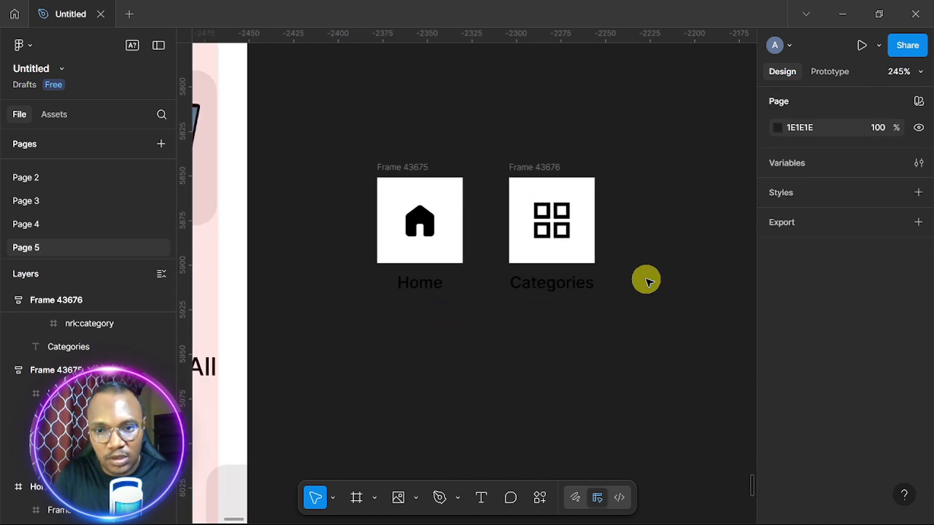
{"action": "scroll", "coordinate": [647, 281], "scroll_direction": "right", "scroll_amount": 2}
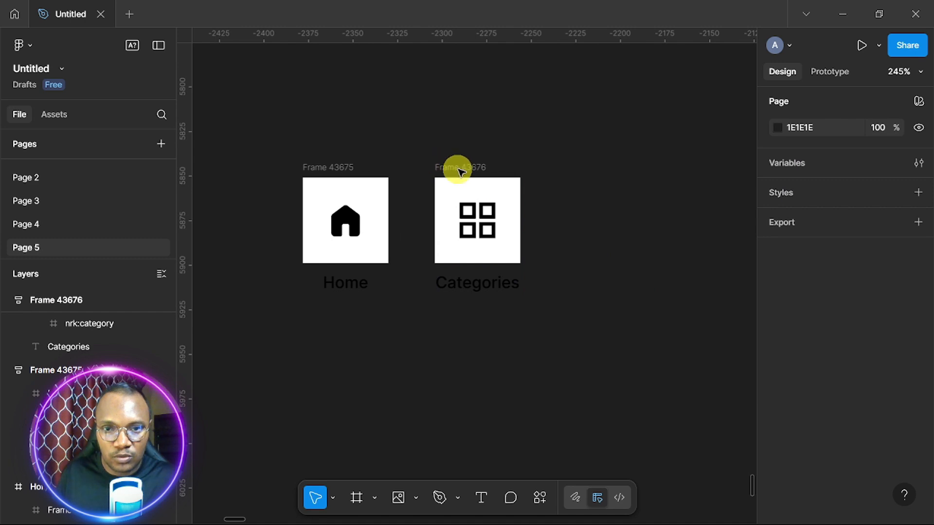
Duplicate the Categories item to its right, keeping the 26 px spacing between the navigation items
{"action": "left_click_drag", "start_coordinate": [460, 167], "coordinate": [614, 223]}
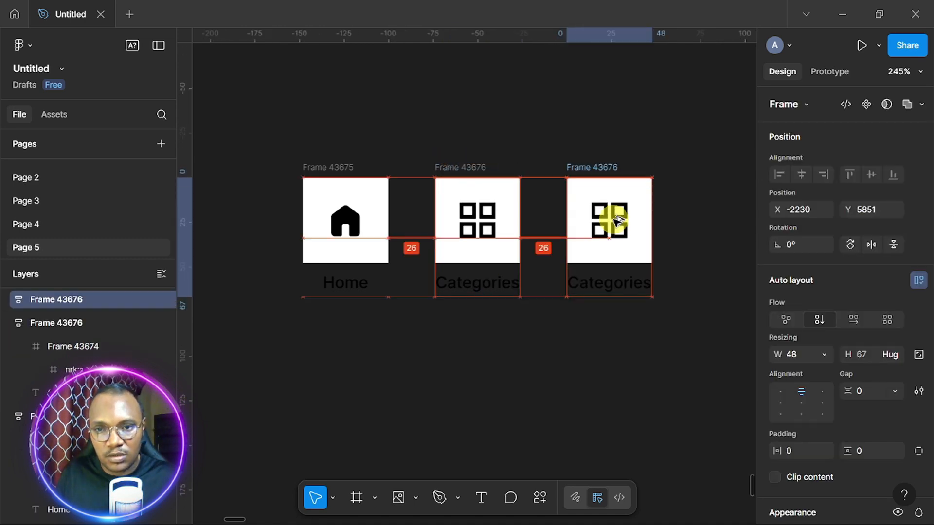
{"action": "scroll", "coordinate": [617, 222], "scroll_direction": "down", "scroll_amount": 3}
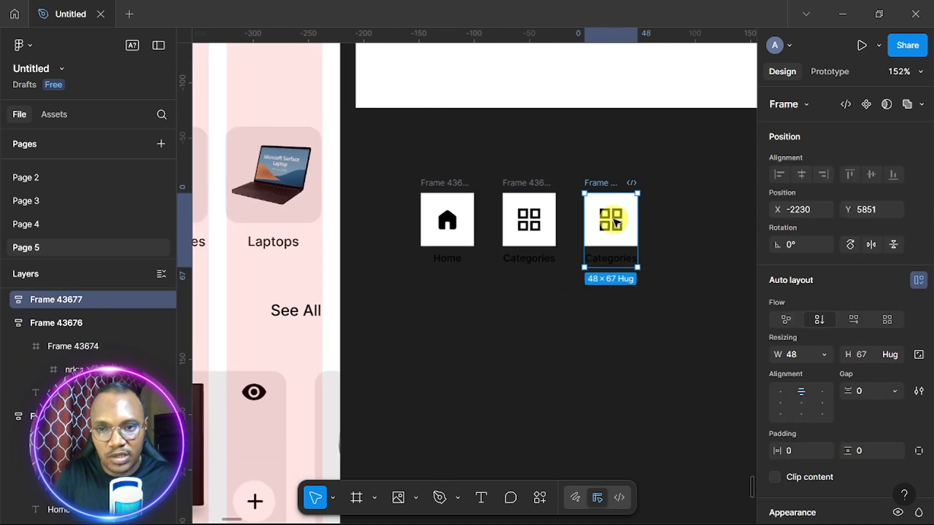
Move the search icon from the icon board into the copied item, replacing its four-square category icon
{"action": "scroll", "coordinate": [617, 221], "scroll_direction": "up", "scroll_amount": 6}
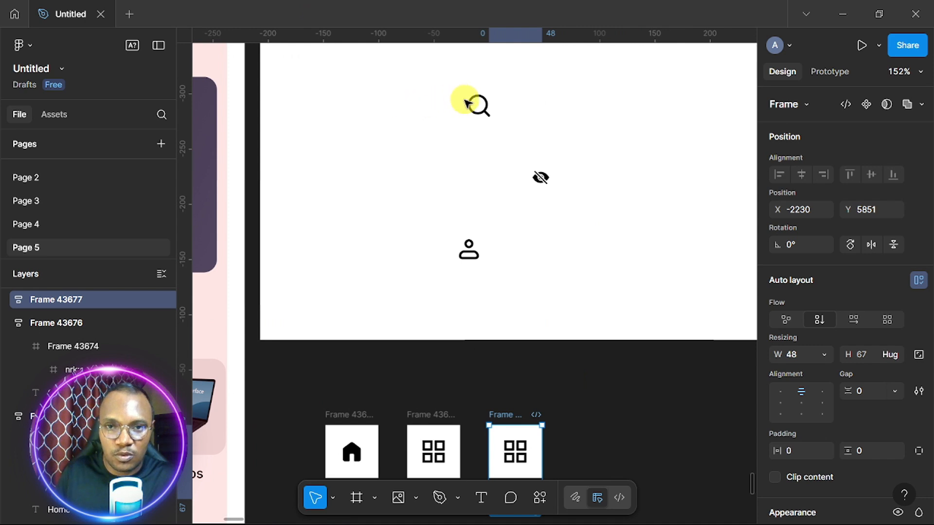
{"action": "left_click", "coordinate": [487, 107]}
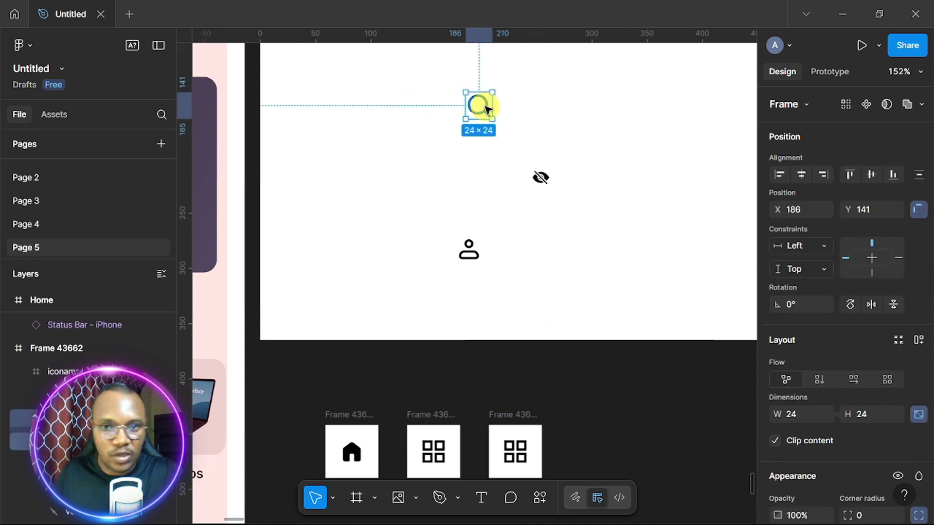
{"action": "key", "text": "ctrl+x"}
{"action": "scroll", "coordinate": [533, 253], "scroll_direction": "down", "scroll_amount": 4}
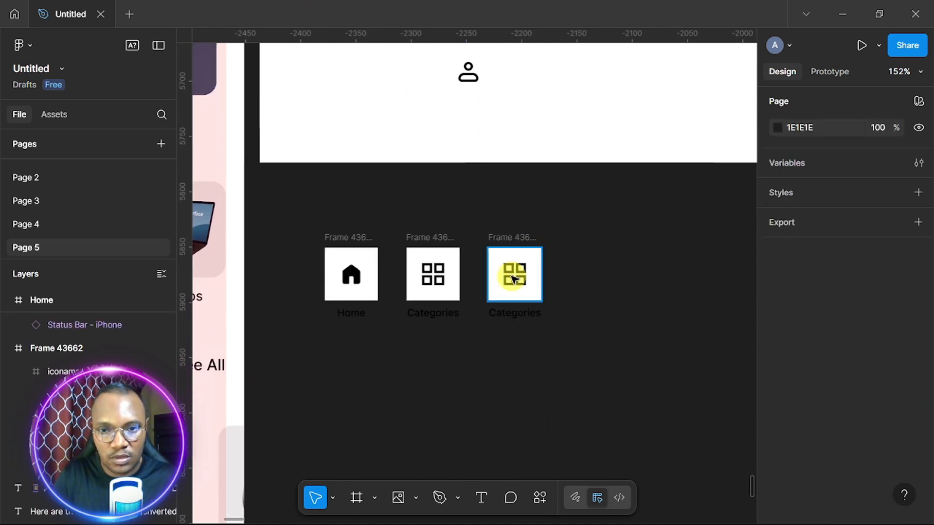
{"action": "left_click", "coordinate": [516, 277]}
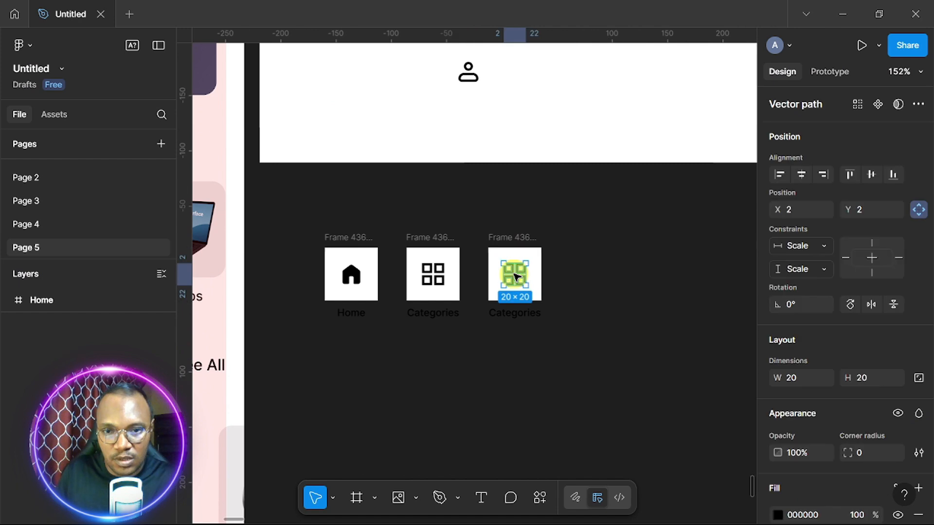
{"action": "left_click", "coordinate": [592, 276]}
{"action": "left_click", "coordinate": [520, 277]}
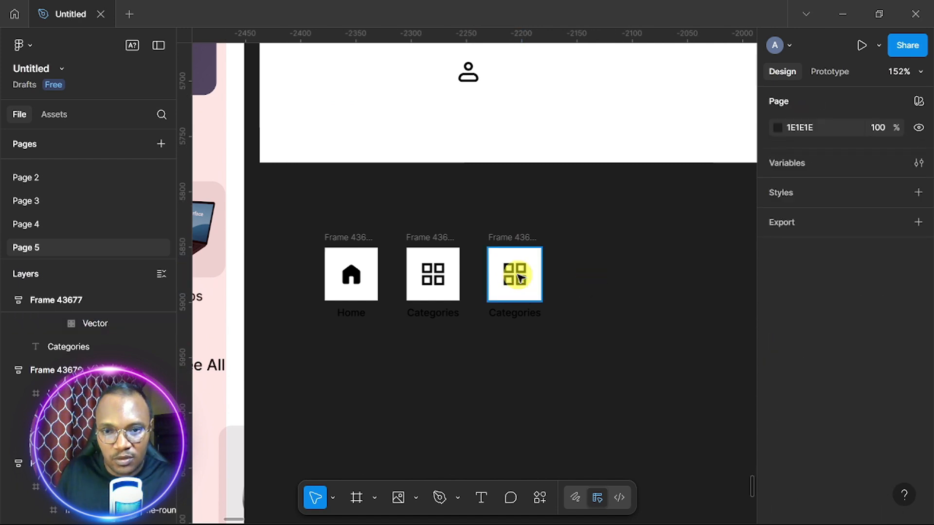
{"action": "double_click", "coordinate": [520, 277]}
{"action": "right_click", "coordinate": [520, 277]}
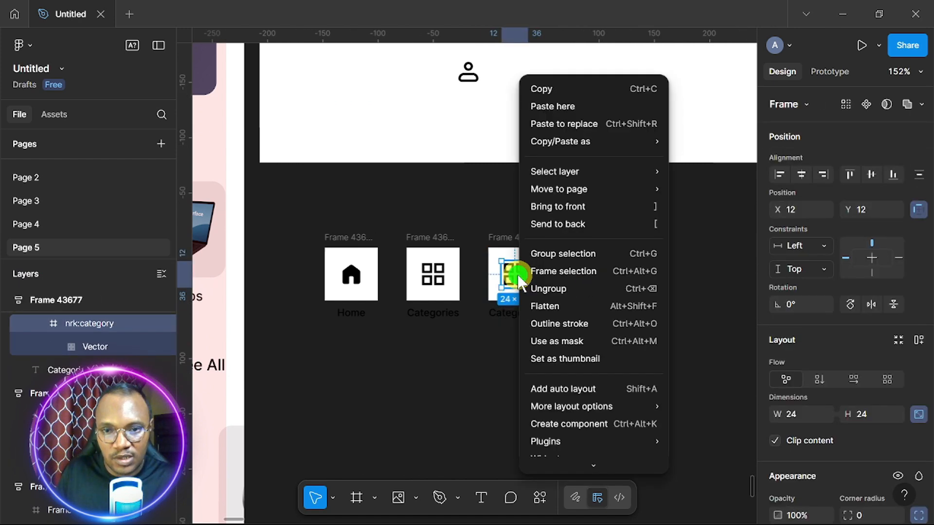
{"action": "left_click", "coordinate": [568, 124]}
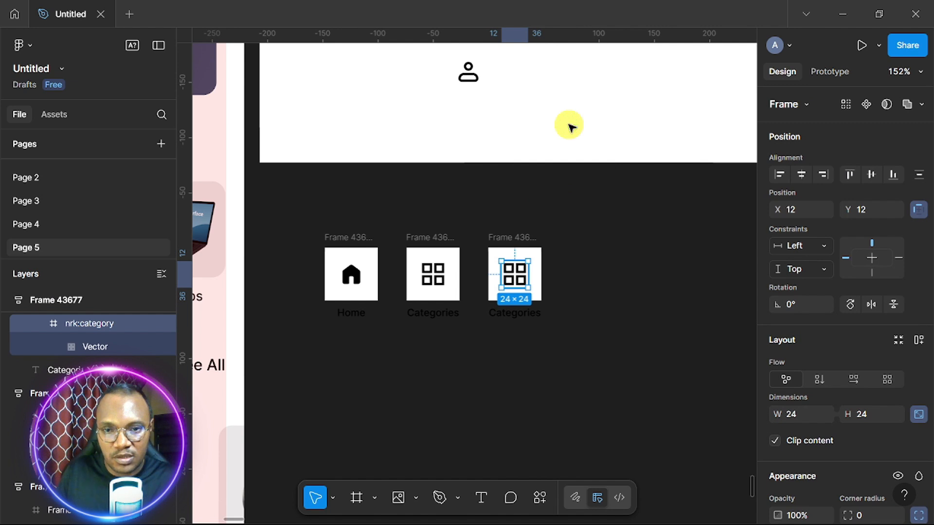
Change the wording of the label under the search icon to "Search"
{"action": "left_click", "coordinate": [517, 309]}
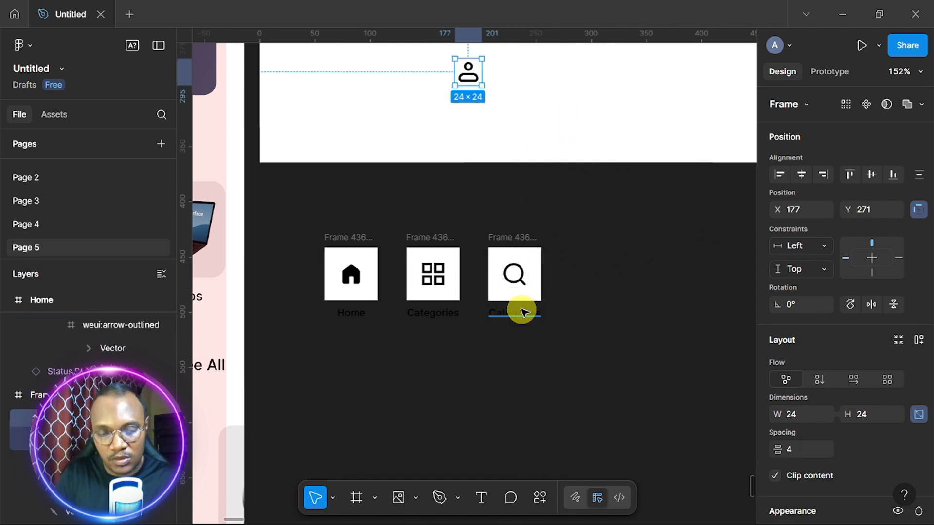
{"action": "scroll", "coordinate": [520, 310], "scroll_direction": "up", "scroll_amount": 5}
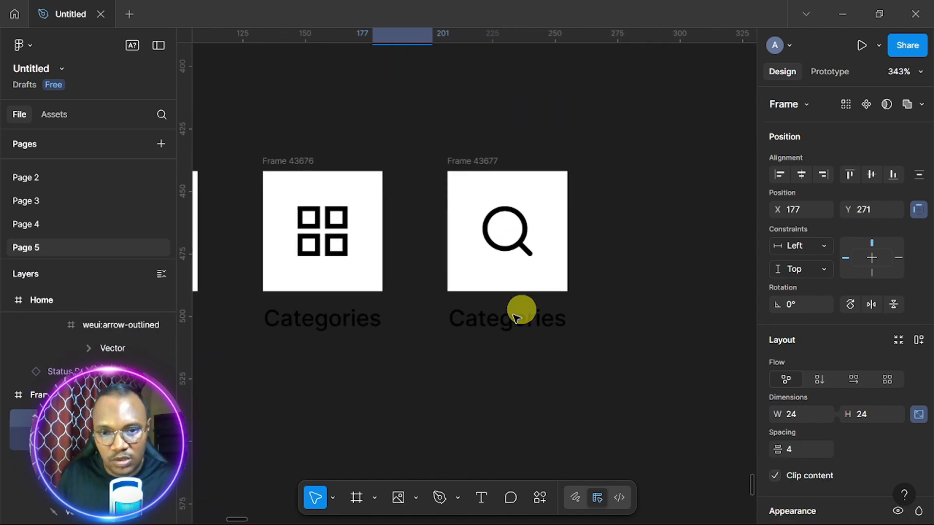
{"action": "double_click", "coordinate": [497, 323]}
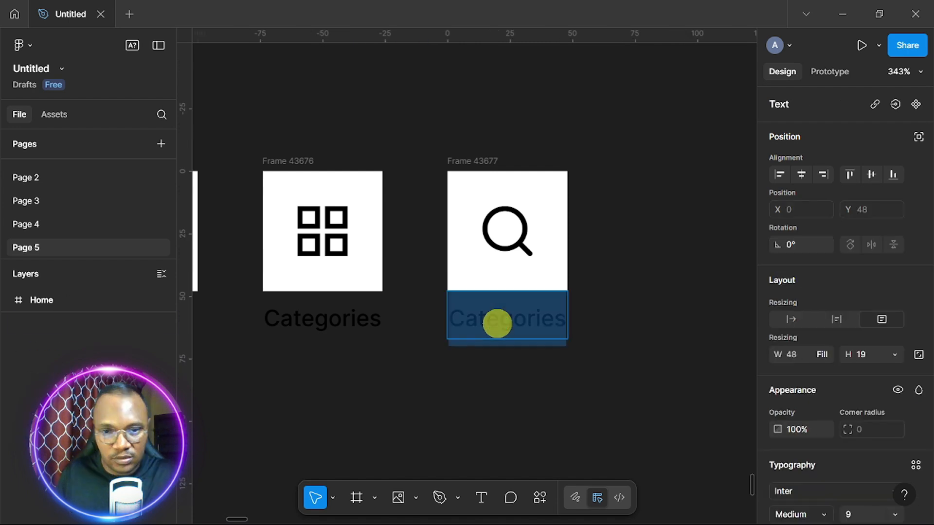
{"action": "type", "text": "S"}
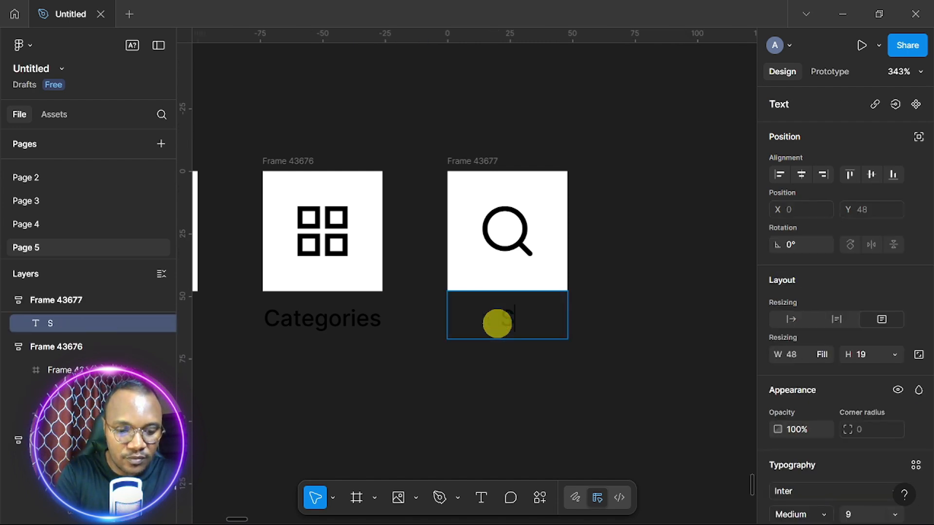
{"action": "type", "text": "earch"}
{"action": "left_click", "coordinate": [654, 327]}
Duplicate the whole Search item to its right as the fourth navigation item
{"action": "scroll", "coordinate": [654, 327], "scroll_direction": "down", "scroll_amount": 5}
{"action": "scroll", "coordinate": [655, 327], "scroll_direction": "up", "scroll_amount": 2}
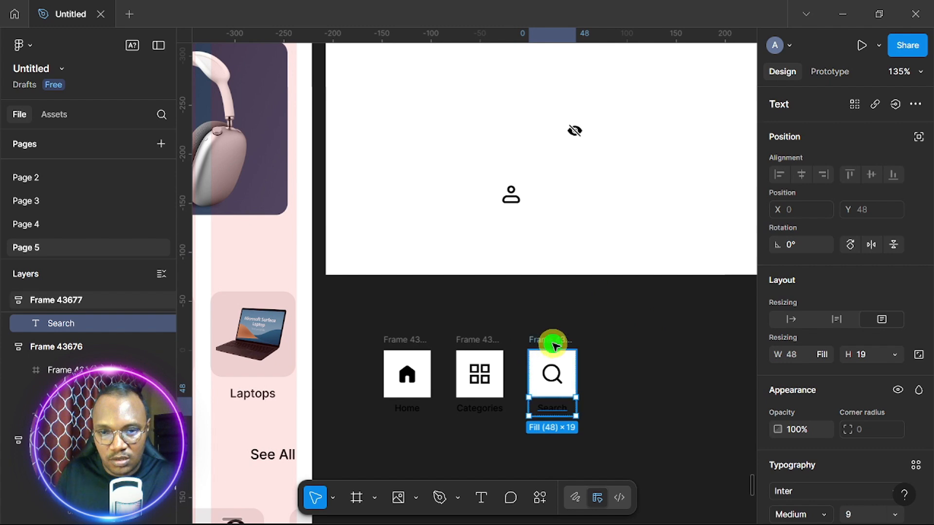
{"action": "left_click", "coordinate": [558, 373]}
{"action": "key", "text": "ctrl+d"}
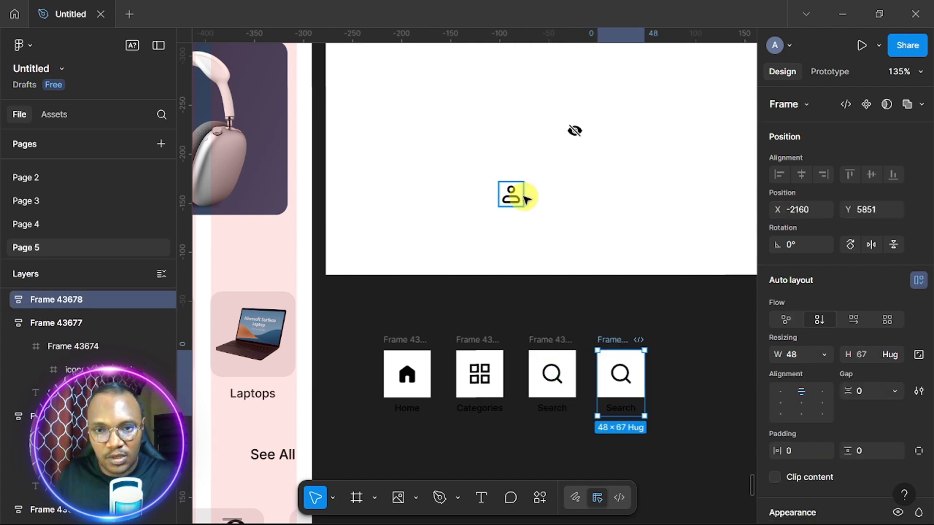
Move the profile icon from the icon board into the fourth item, replacing its search icon
{"action": "left_click", "coordinate": [517, 200]}
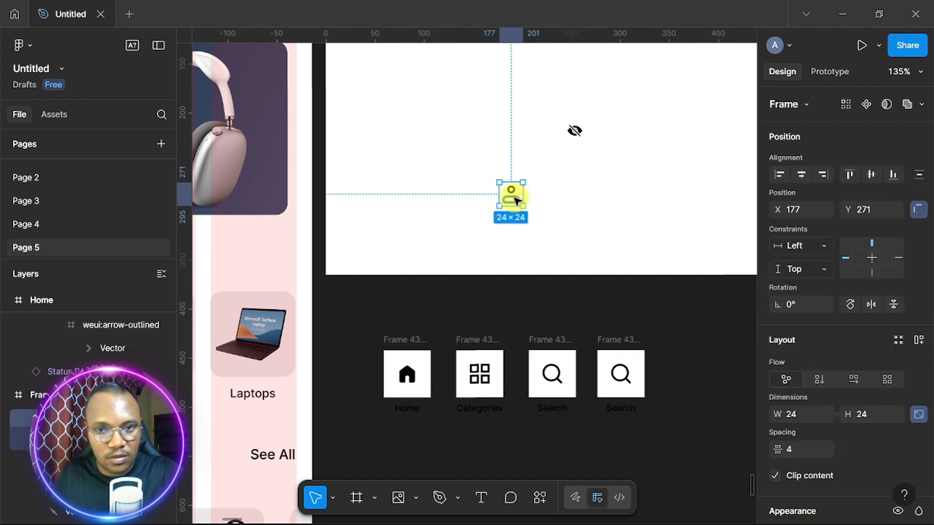
{"action": "key", "text": "Escape"}
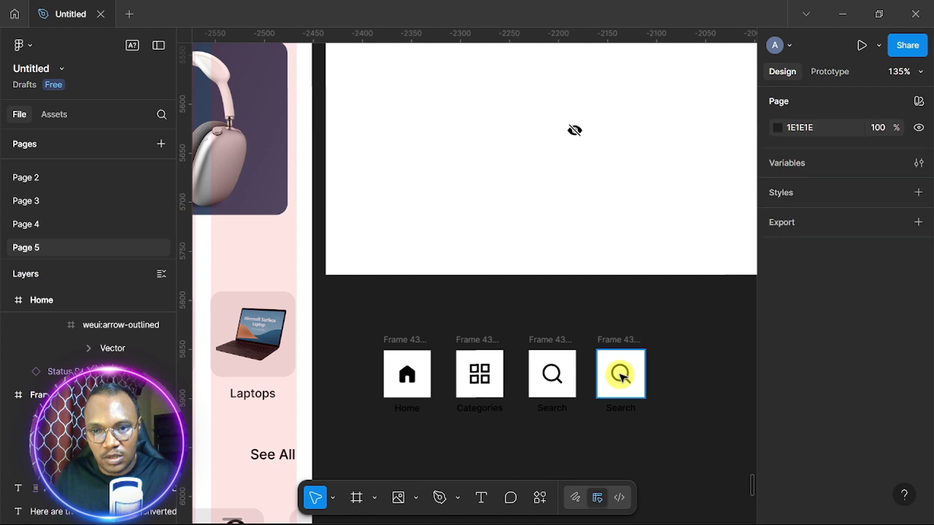
{"action": "left_click", "coordinate": [621, 375]}
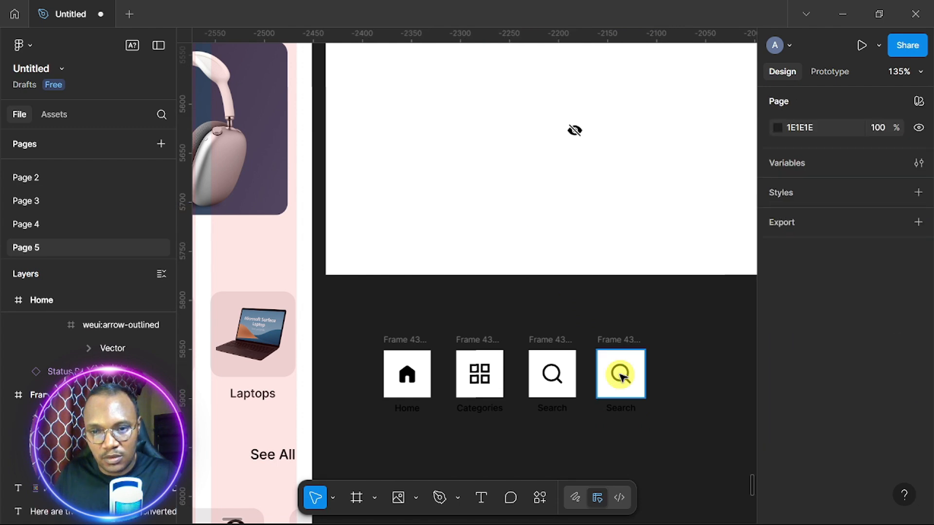
{"action": "left_click", "coordinate": [622, 376]}
{"action": "left_click", "coordinate": [622, 375]}
{"action": "right_click", "coordinate": [622, 376]}
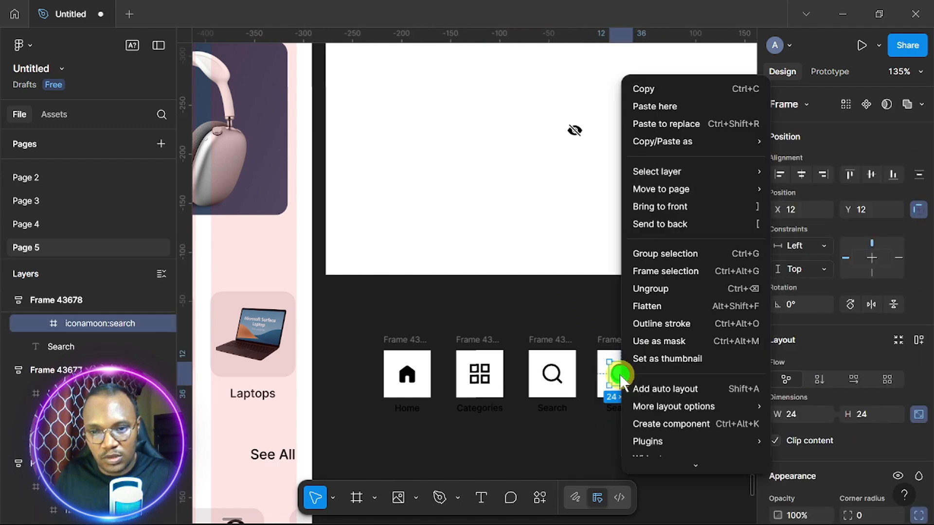
{"action": "left_click", "coordinate": [672, 130]}
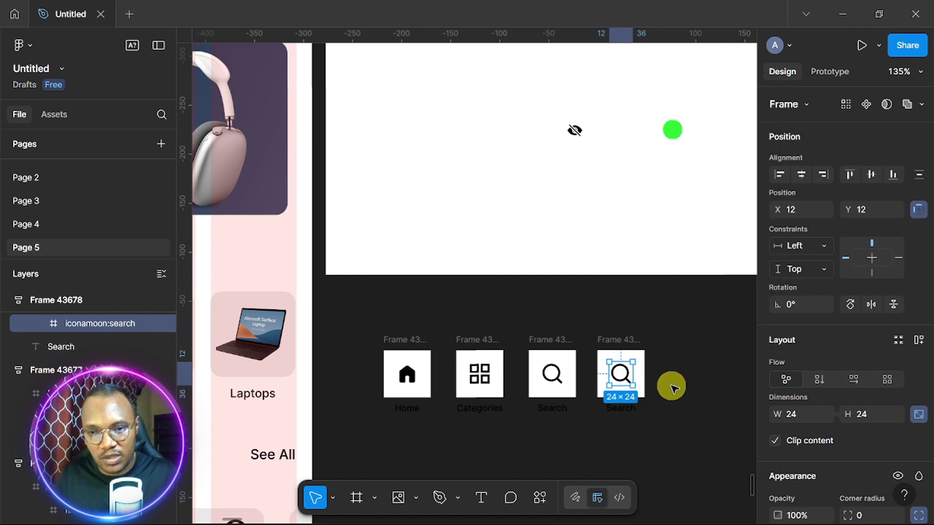
Change the wording of the label under the profile icon to "Profile"
{"action": "scroll", "coordinate": [676, 384], "scroll_direction": "up", "scroll_amount": 6}
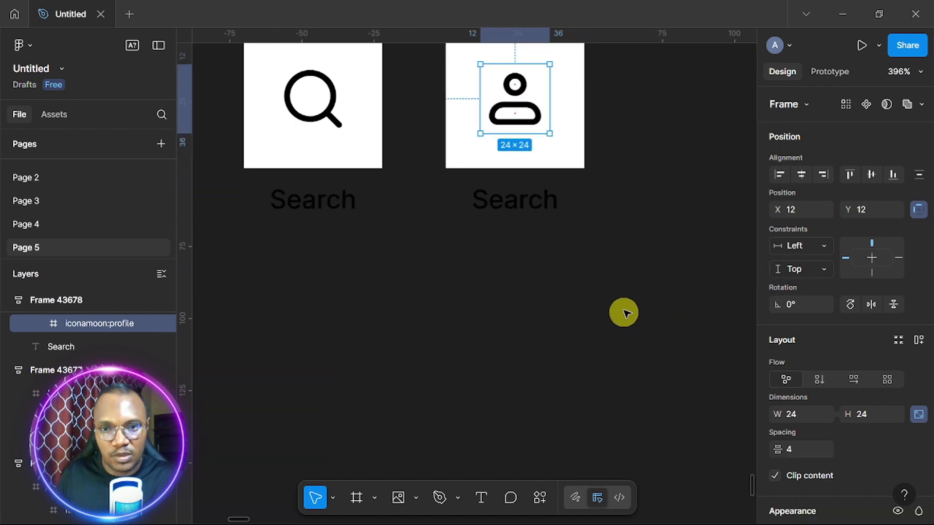
{"action": "double_click", "coordinate": [529, 208]}
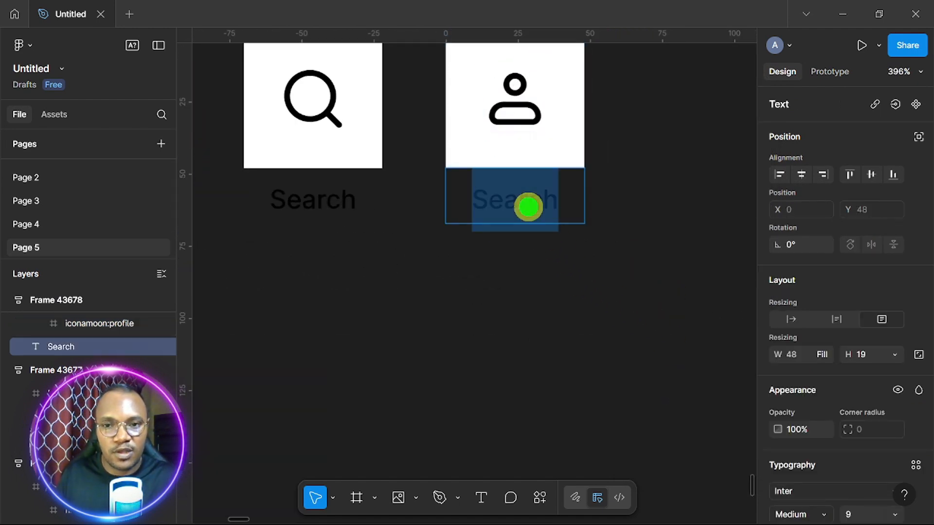
{"action": "type", "text": "Pr"}
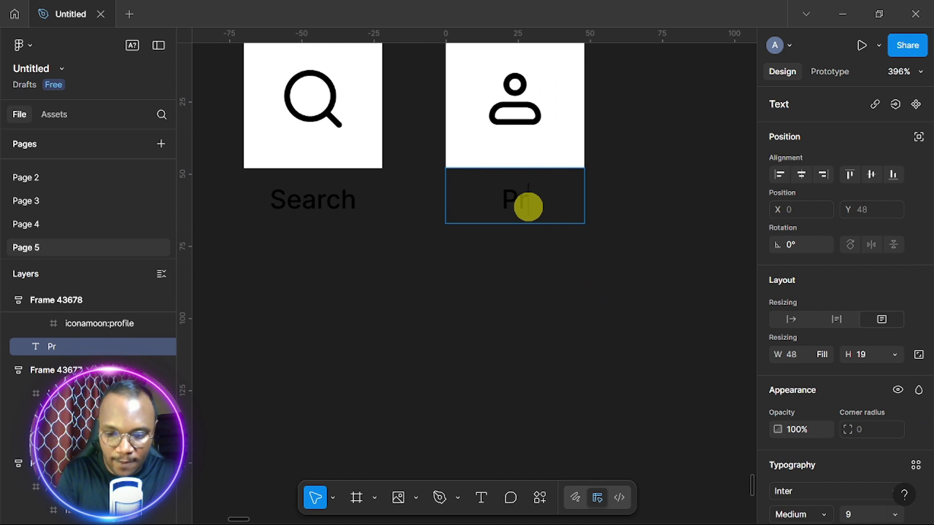
{"action": "type", "text": "ofile"}
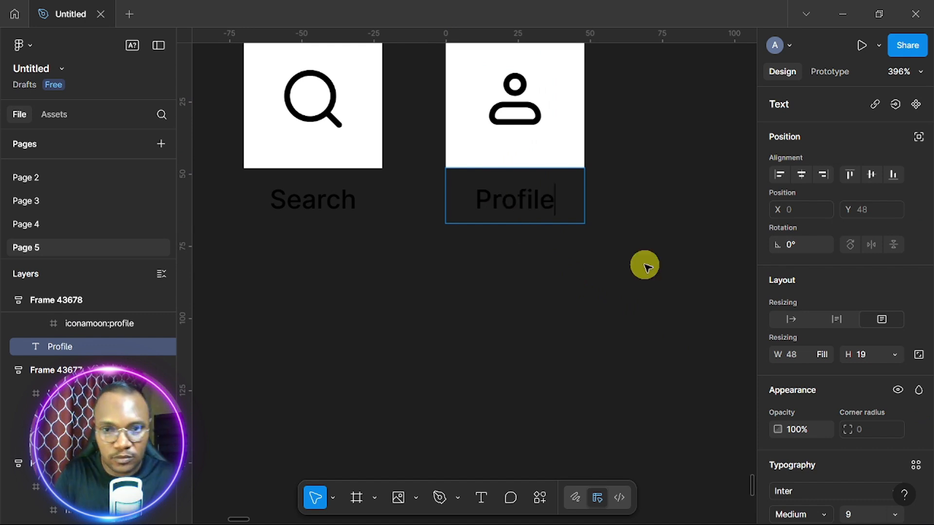
{"action": "key", "text": "Escape"}
{"action": "scroll", "coordinate": [645, 265], "scroll_direction": "down", "scroll_amount": 1}
{"action": "scroll", "coordinate": [645, 265], "scroll_direction": "down", "scroll_amount": 3}
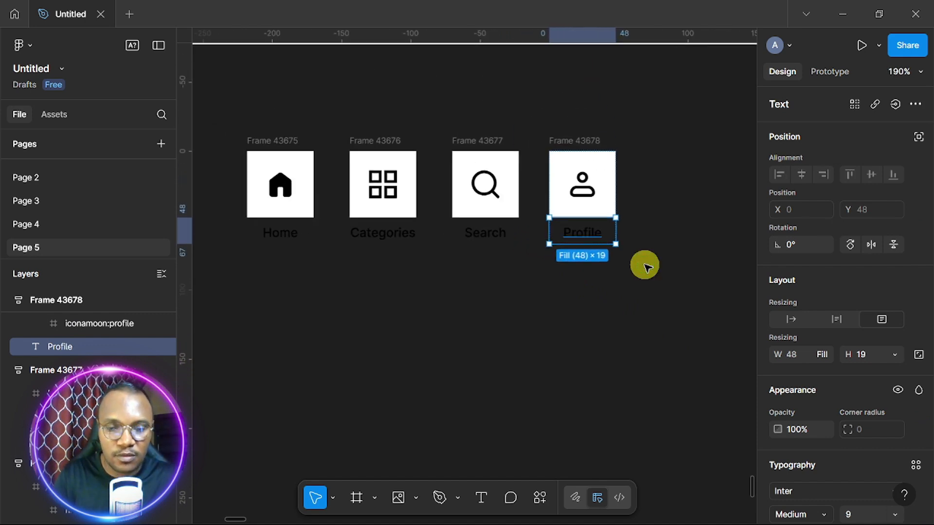
Combine the Home, Categories, Search and Profile items into one horizontal auto layout frame
{"action": "scroll", "coordinate": [645, 265], "scroll_direction": "down", "scroll_amount": 2}
{"action": "scroll", "coordinate": [646, 264], "scroll_direction": "up", "scroll_amount": 2}
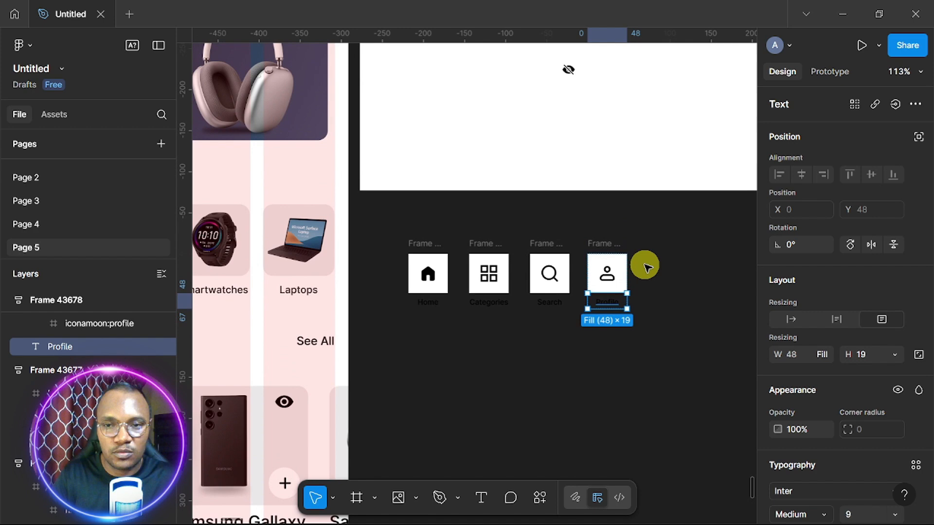
{"action": "left_click", "coordinate": [388, 224]}
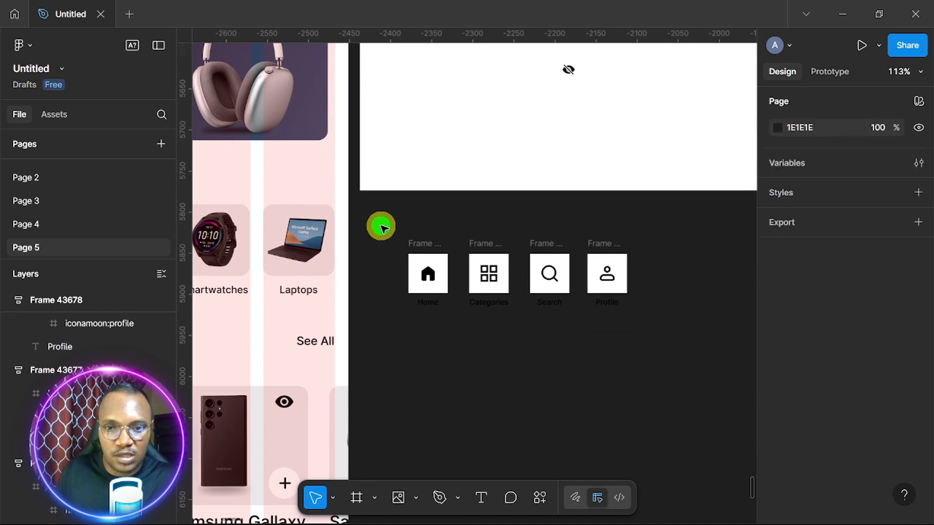
{"action": "left_click_drag", "start_coordinate": [381, 226], "coordinate": [687, 326]}
{"action": "key", "text": "shift+a"}
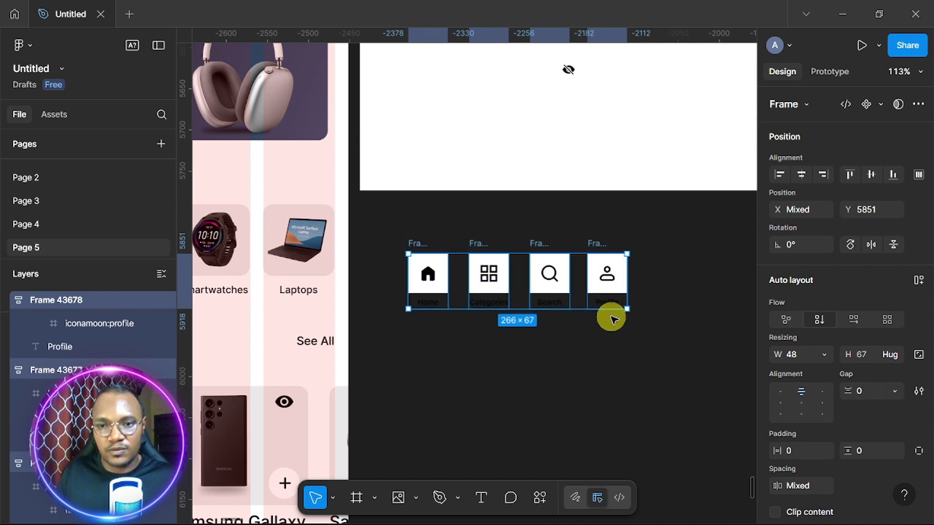
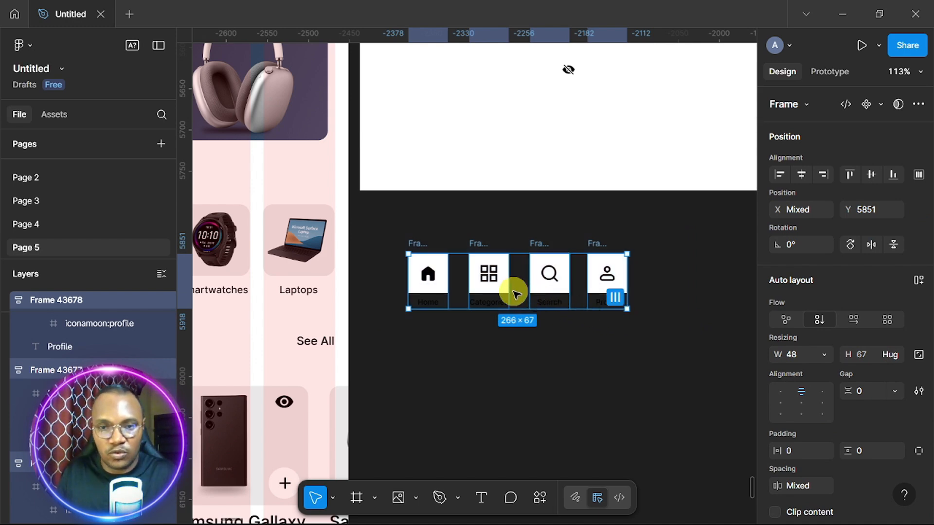
{"action": "key", "text": "shift+a"}
{"action": "scroll", "coordinate": [849, 382], "scroll_direction": "down", "scroll_amount": 5}
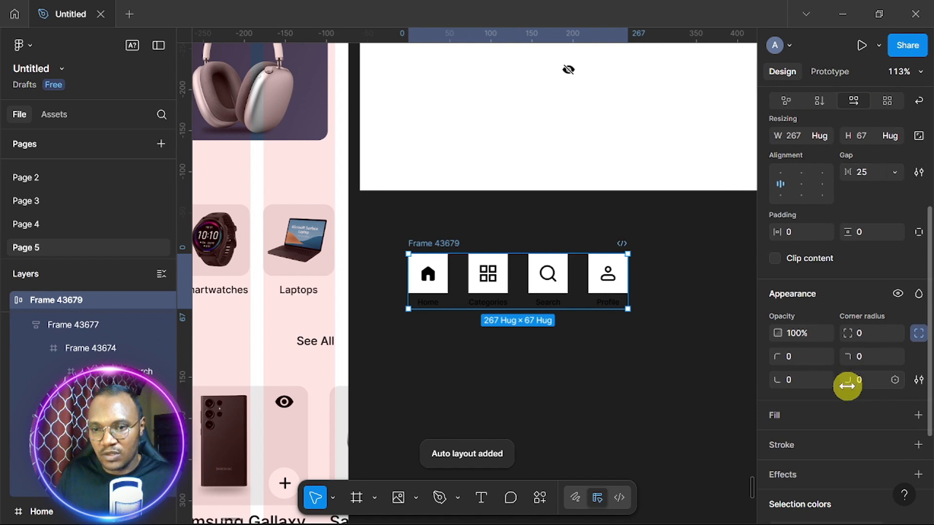
Set the horizontal padding of the navigation row's auto layout frame to 16
{"action": "left_click", "coordinate": [801, 232]}
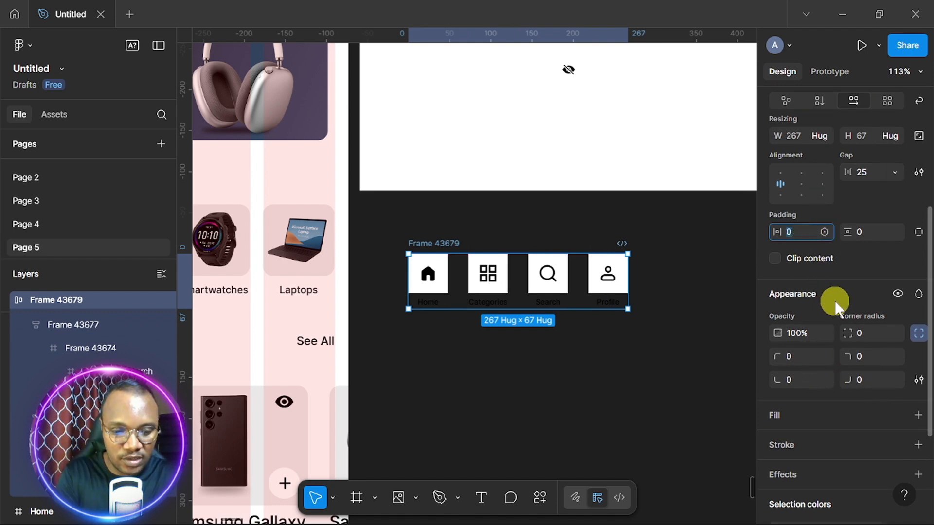
{"action": "type", "text": "10"}
{"action": "key", "text": "Return"}
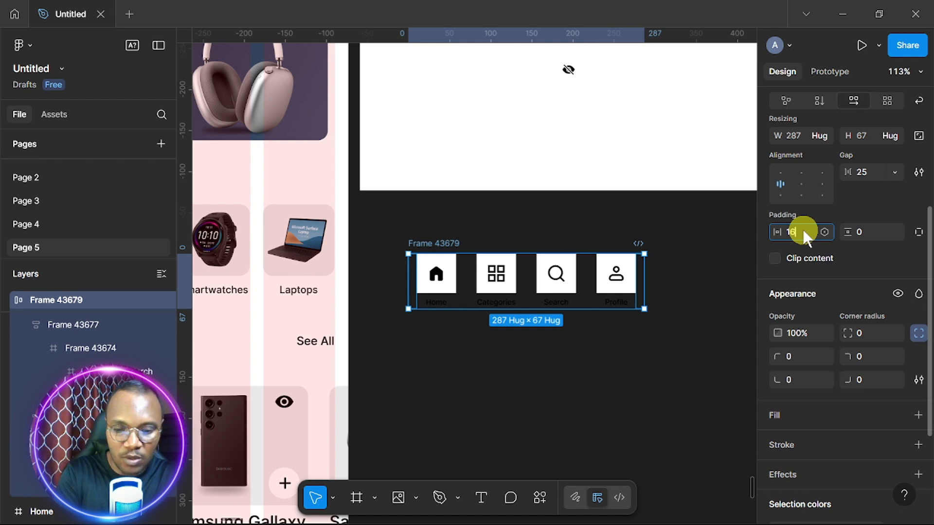
{"action": "key", "text": "Return"}
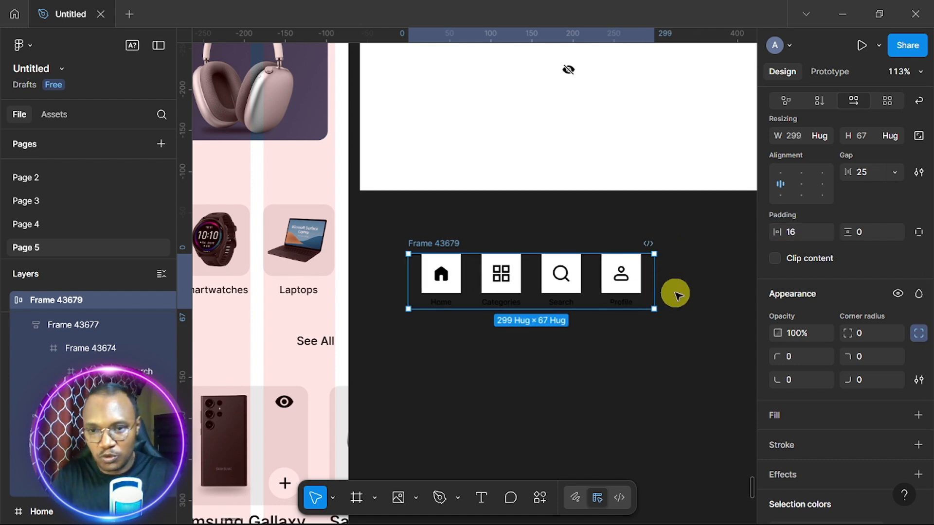
{"action": "scroll", "coordinate": [693, 310], "scroll_direction": "right", "scroll_amount": 3}
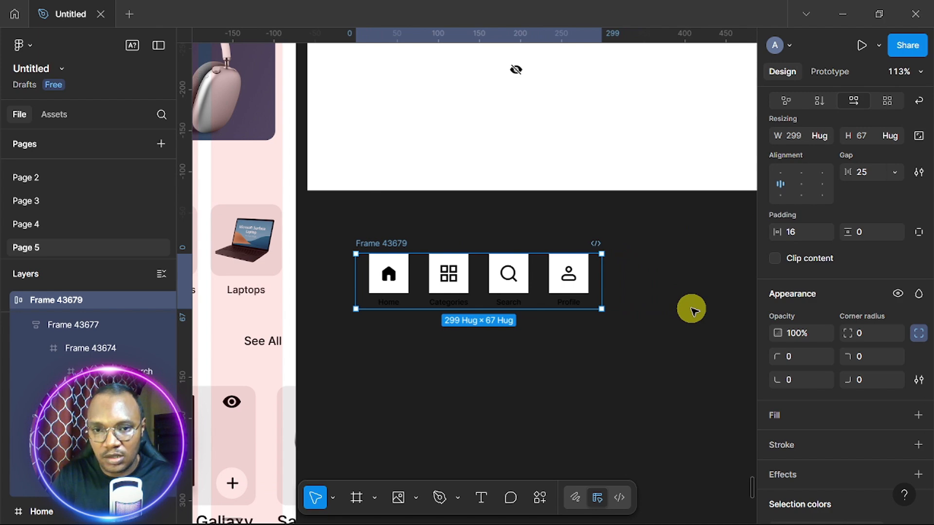
{"action": "scroll", "coordinate": [694, 310], "scroll_direction": "up", "scroll_amount": 2}
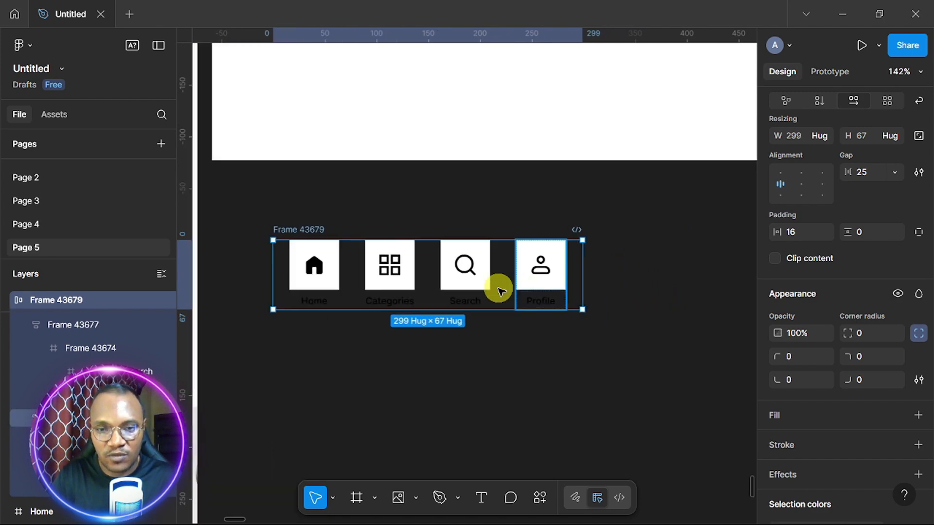
Split the navigation row's padding into individual sides and set its top padding to 25
{"action": "scroll", "coordinate": [496, 286], "scroll_direction": "left", "scroll_amount": 2}
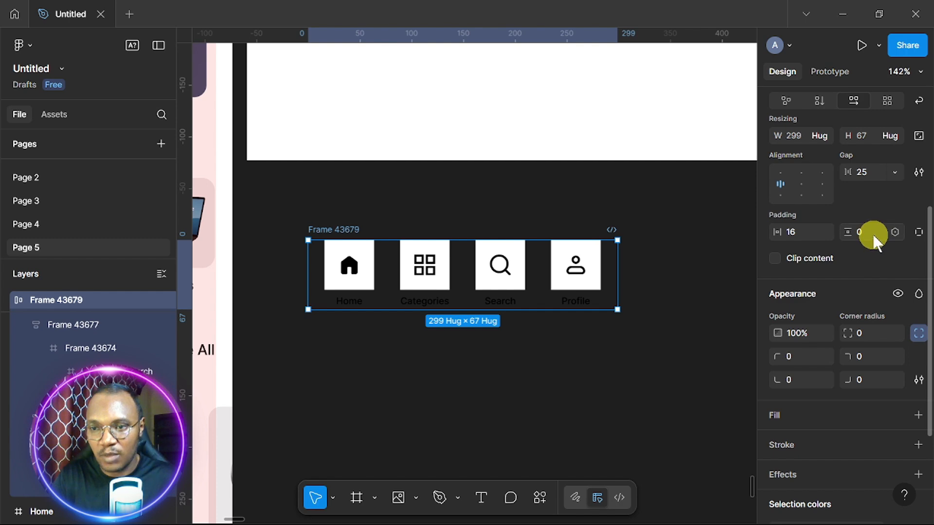
{"action": "left_click", "coordinate": [918, 233]}
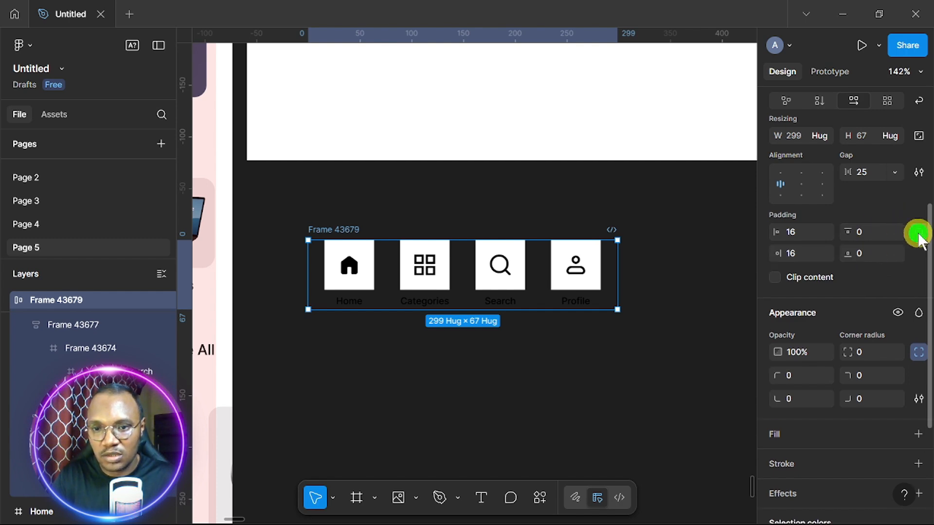
{"action": "left_click", "coordinate": [871, 228]}
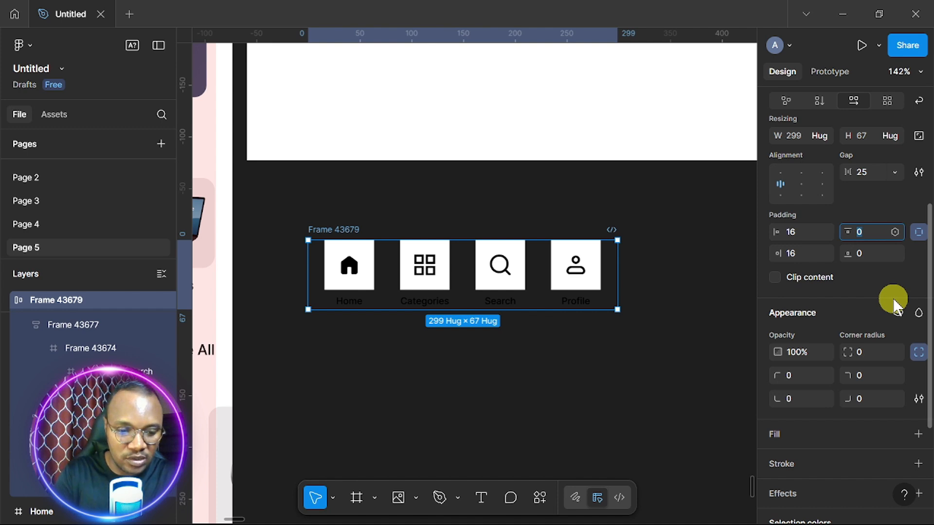
{"action": "type", "text": "25"}
{"action": "key", "text": "Return"}
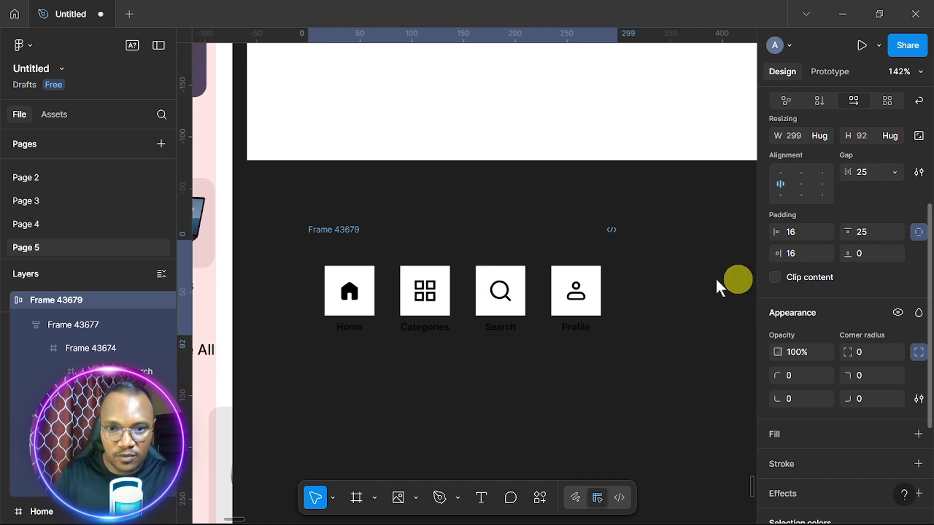
Set the navigation row's bottom padding to 15
{"action": "left_click", "coordinate": [866, 249]}
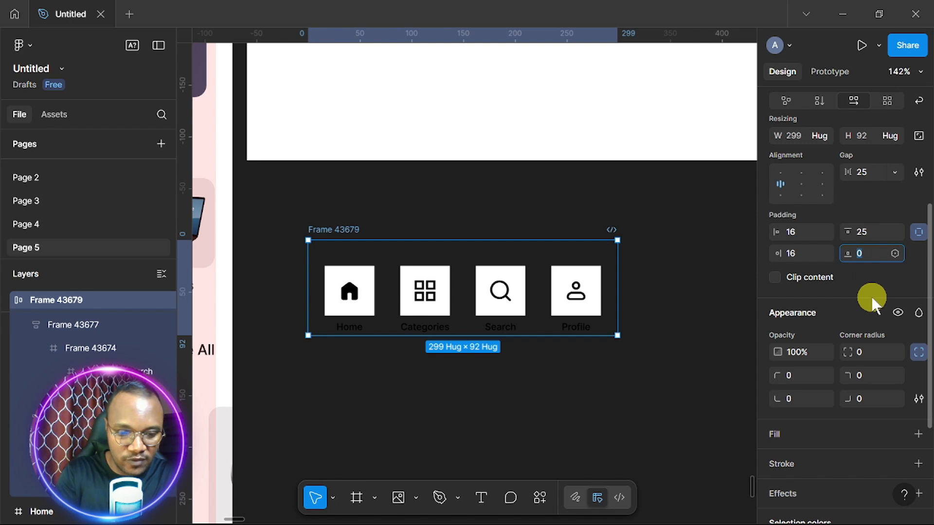
{"action": "type", "text": "15"}
{"action": "key", "text": "Return"}
{"action": "scroll", "coordinate": [680, 344], "scroll_direction": "up", "scroll_amount": 3}
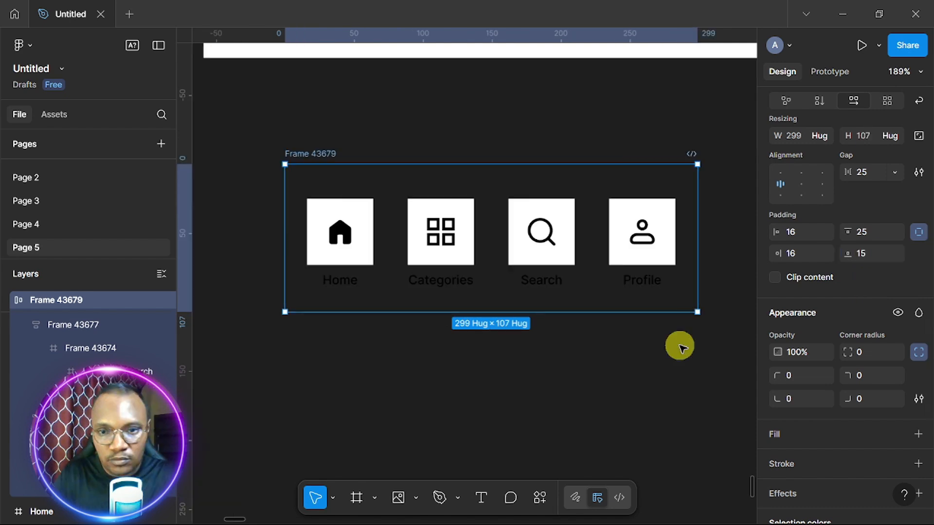
Set the navigation row's bottom padding to 10
{"action": "left_click", "coordinate": [870, 253]}
{"action": "type", "text": "10"}
{"action": "key", "text": "Return"}
{"action": "scroll", "coordinate": [488, 314], "scroll_direction": "down", "scroll_amount": 2}
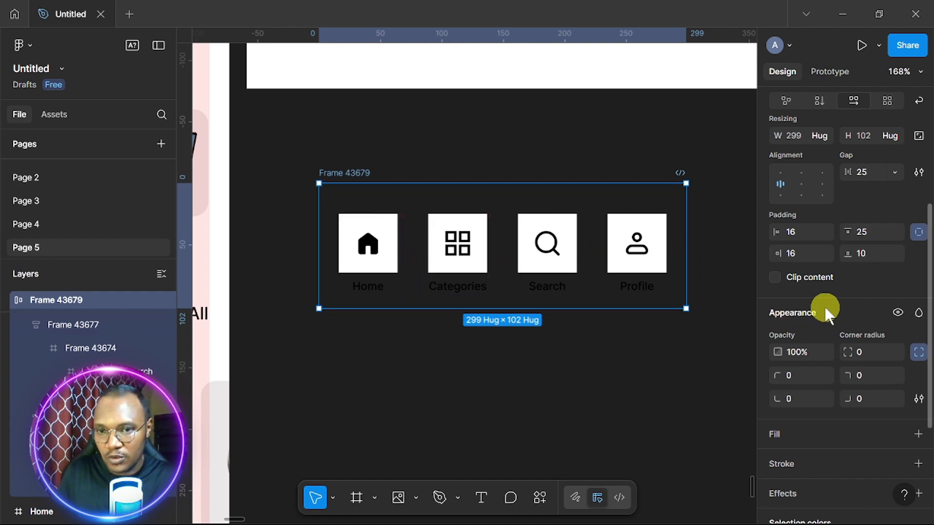
Round the top-left and top-right corners of the navigation row's frame with a radius of 12
{"action": "scroll", "coordinate": [824, 305], "scroll_direction": "down", "scroll_amount": 3}
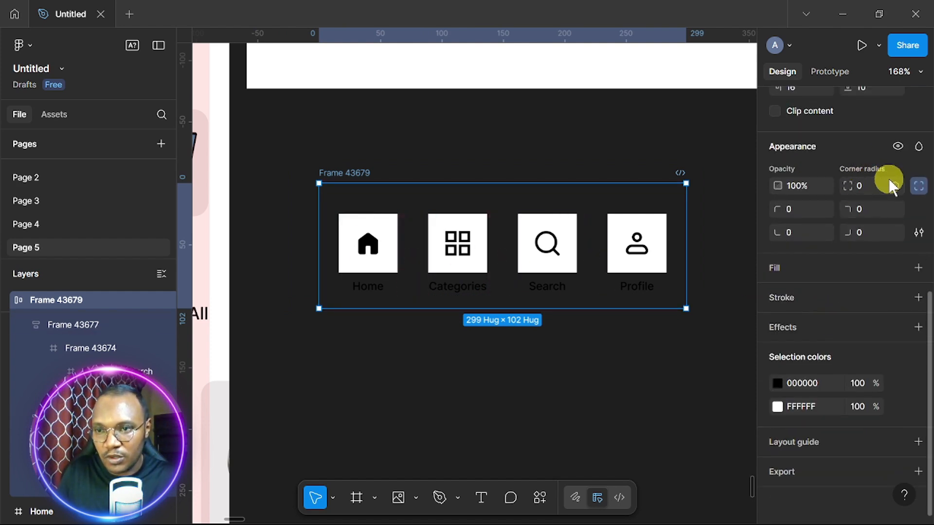
{"action": "left_click", "coordinate": [867, 209]}
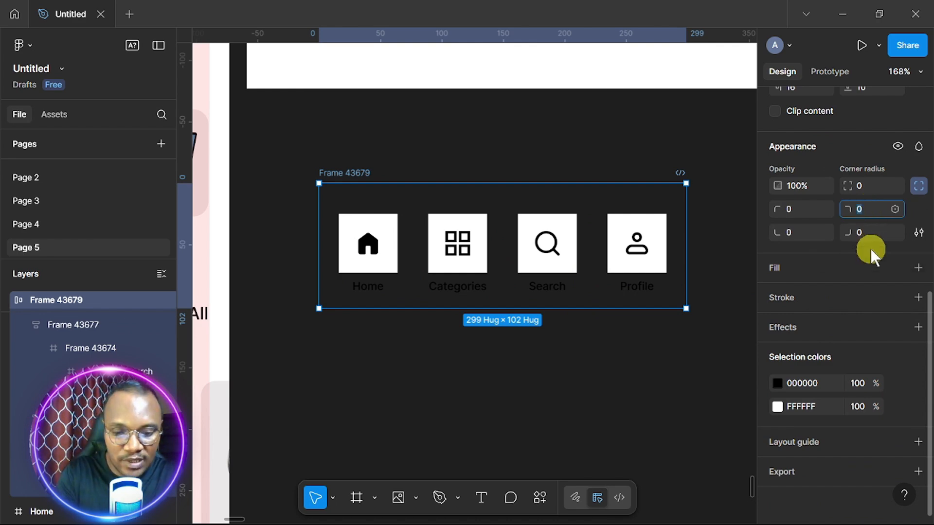
{"action": "type", "text": "10"}
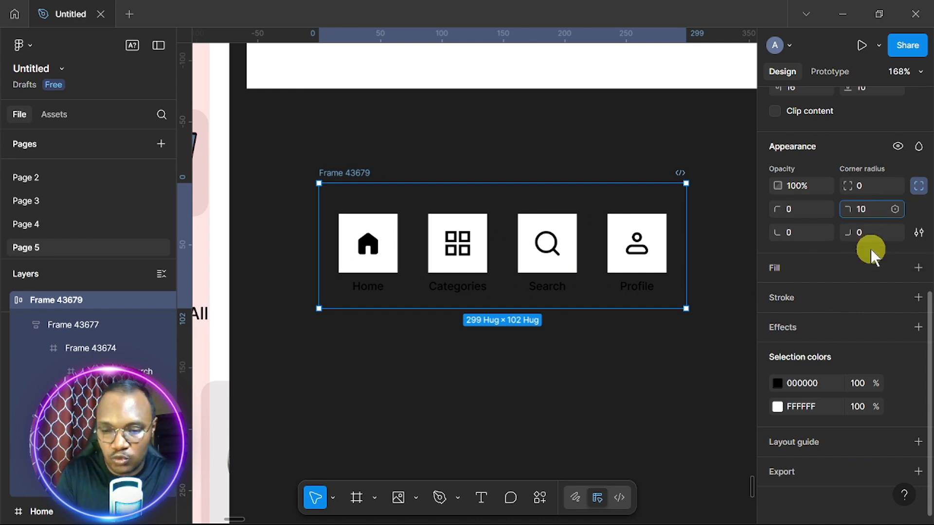
{"action": "key", "text": "BackSpace"}
{"action": "type", "text": "2"}
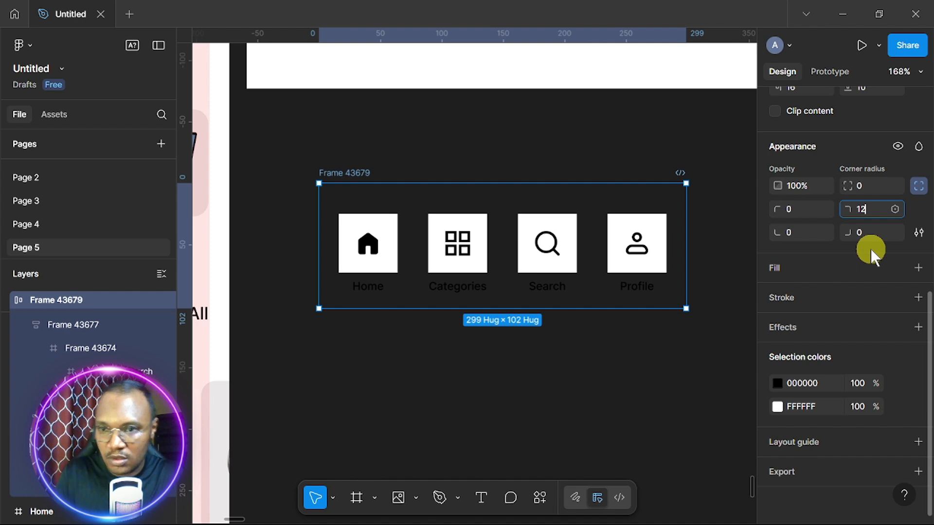
{"action": "key", "text": "Return"}
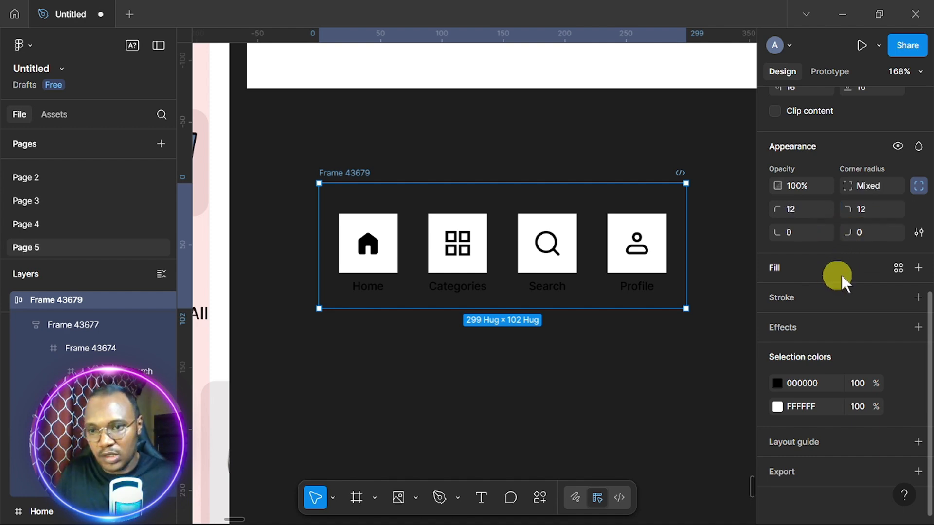
Add a white FFFFFF fill to the navigation row's frame and move the colour picker clear of the frame
{"action": "left_click", "coordinate": [920, 268]}
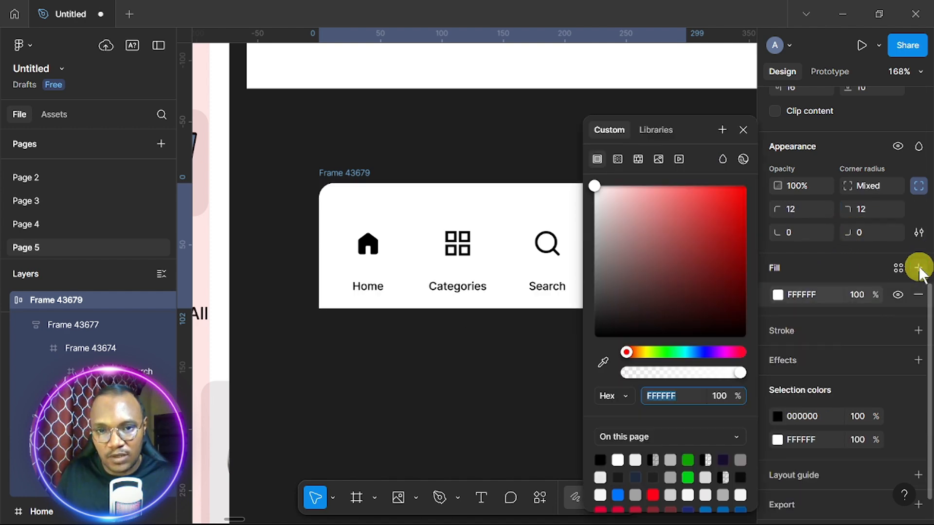
{"action": "left_click_drag", "start_coordinate": [723, 137], "coordinate": [235, 135]}
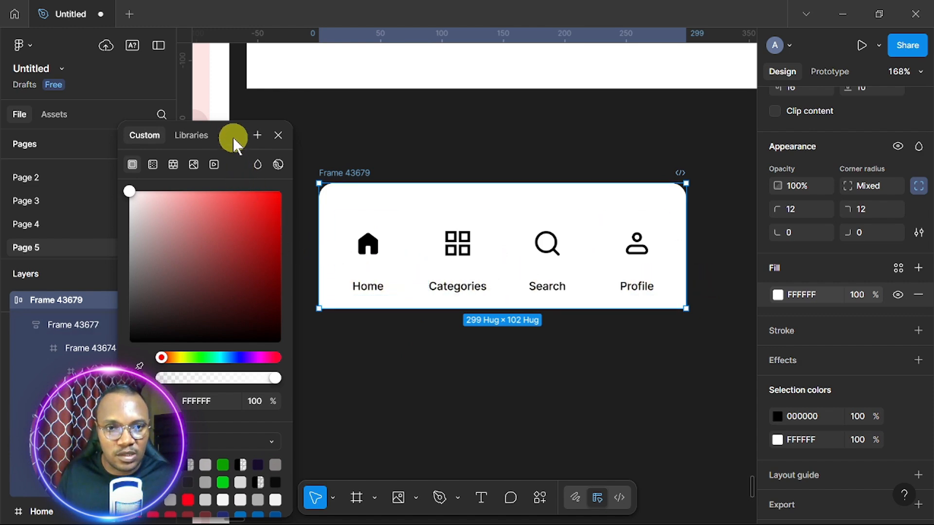
{"action": "left_click_drag", "start_coordinate": [232, 137], "coordinate": [232, 114]}
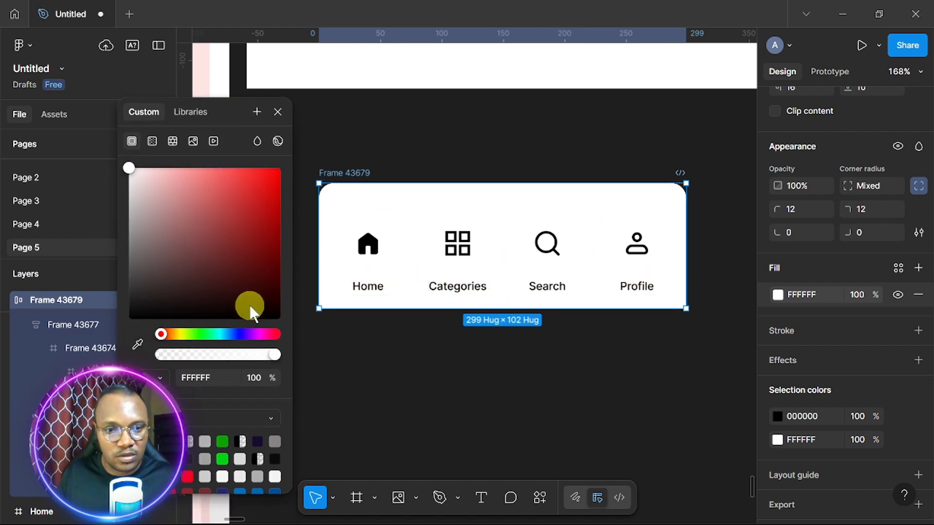
Add a drop shadow effect with a blur of 40 to the navigation bar frame
{"action": "scroll", "coordinate": [851, 389], "scroll_direction": "down", "scroll_amount": 1}
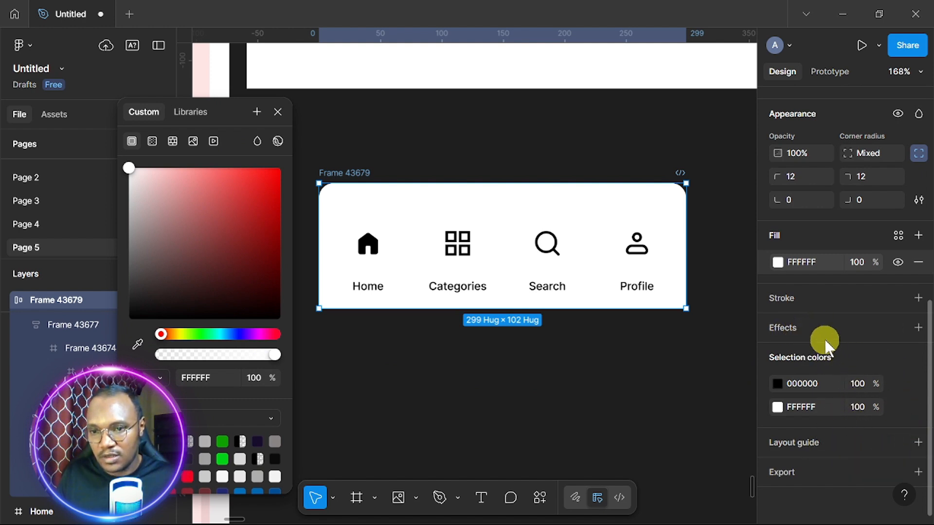
{"action": "left_click", "coordinate": [918, 327]}
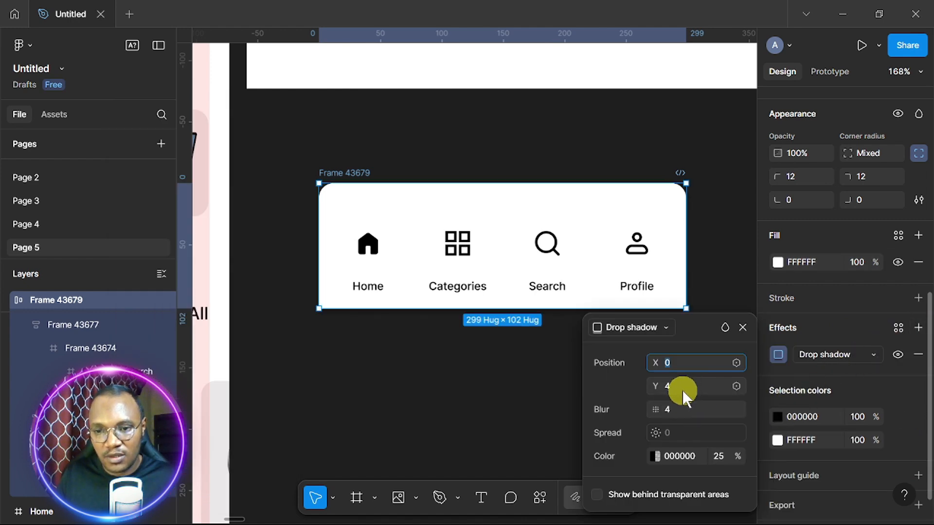
{"action": "left_click", "coordinate": [684, 410]}
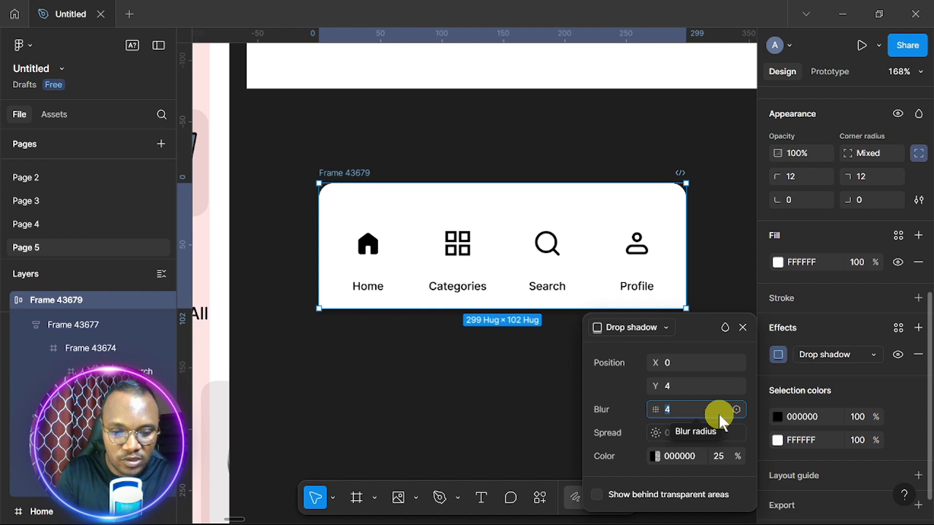
{"action": "type", "text": "40"}
{"action": "key", "text": "Return"}
{"action": "left_click", "coordinate": [737, 329]}
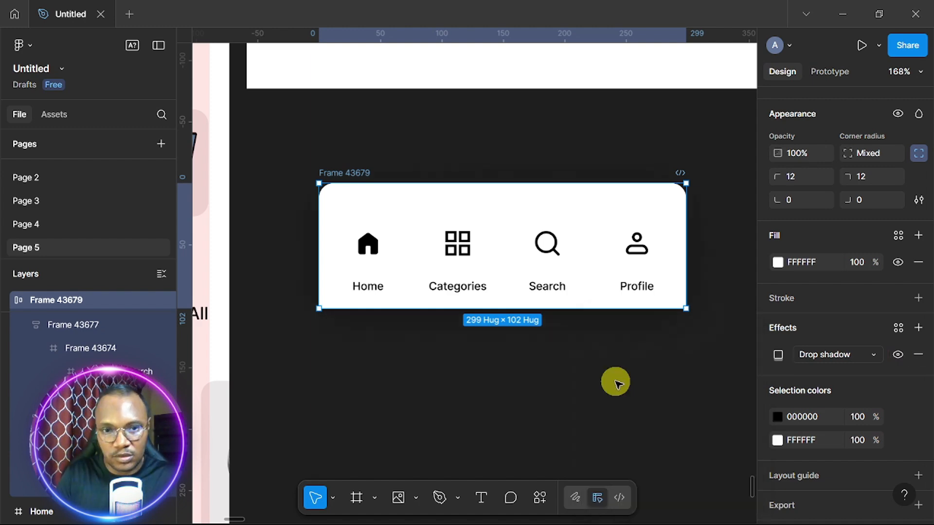
Move the navigation bar into the Home screen frame with the layout grid and align it to the frame's bottom edge
{"action": "scroll", "coordinate": [615, 382], "scroll_direction": "down", "scroll_amount": 6}
{"action": "scroll", "coordinate": [615, 382], "scroll_direction": "up", "scroll_amount": 2, "text": "ctrl"}
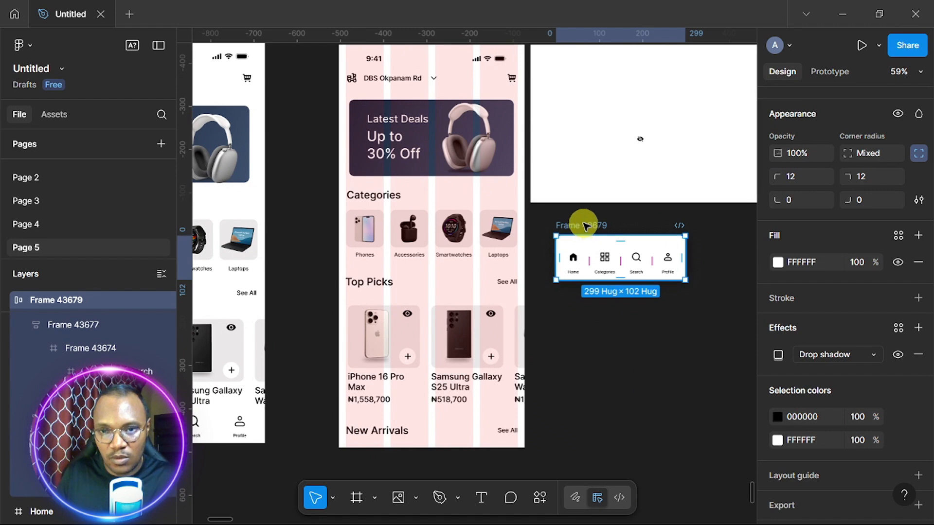
{"action": "left_click_drag", "start_coordinate": [570, 224], "coordinate": [377, 431]}
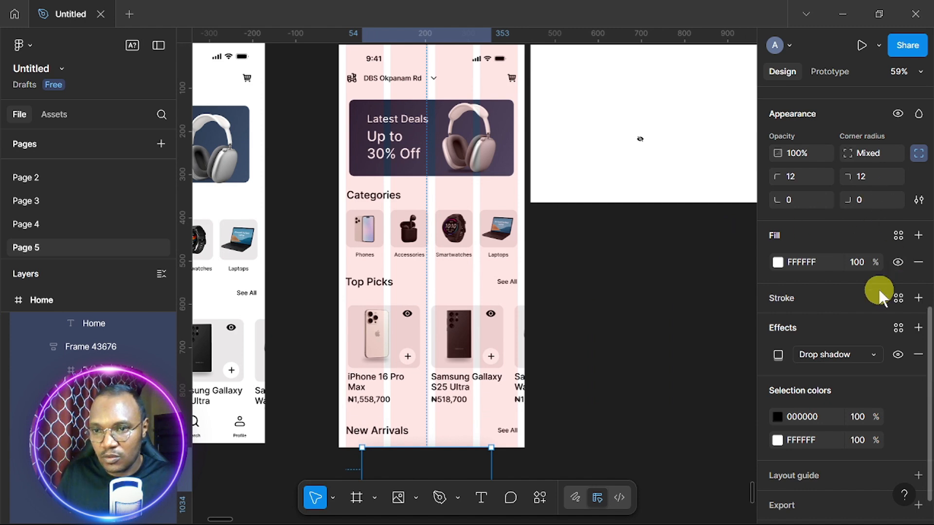
{"action": "scroll", "coordinate": [865, 217], "scroll_direction": "up", "scroll_amount": 10}
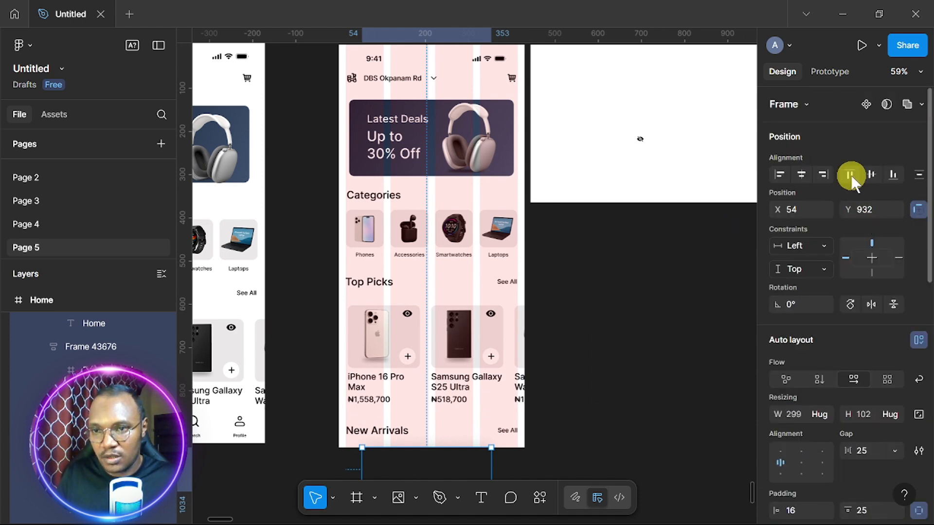
{"action": "left_click", "coordinate": [893, 175]}
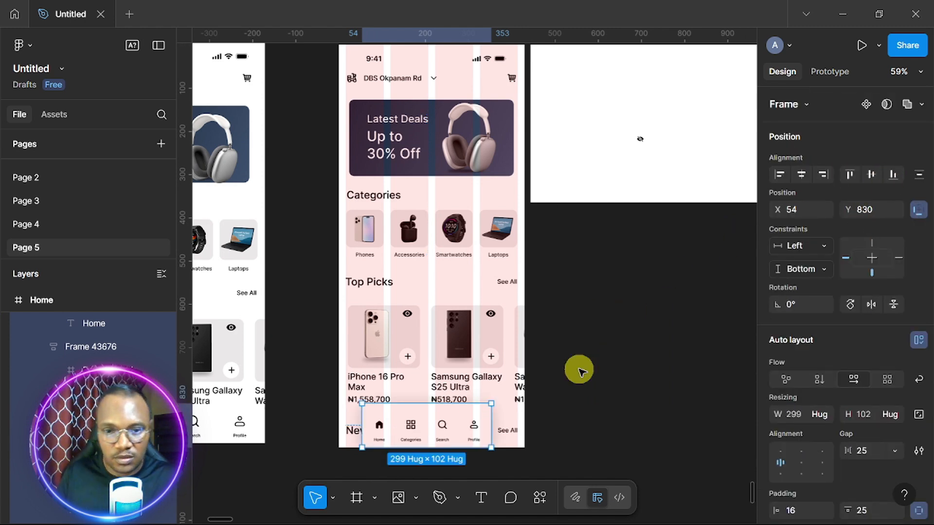
Stretch the navigation bar to both side edges of the Home screen, giving it a width of 430
{"action": "key", "text": "shift+2"}
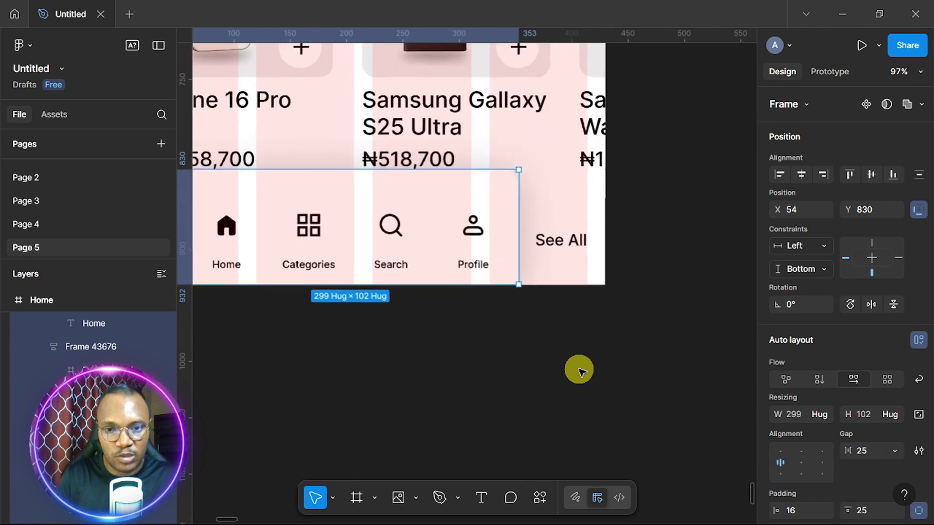
{"action": "scroll", "coordinate": [382, 233], "scroll_direction": "left", "scroll_amount": 3}
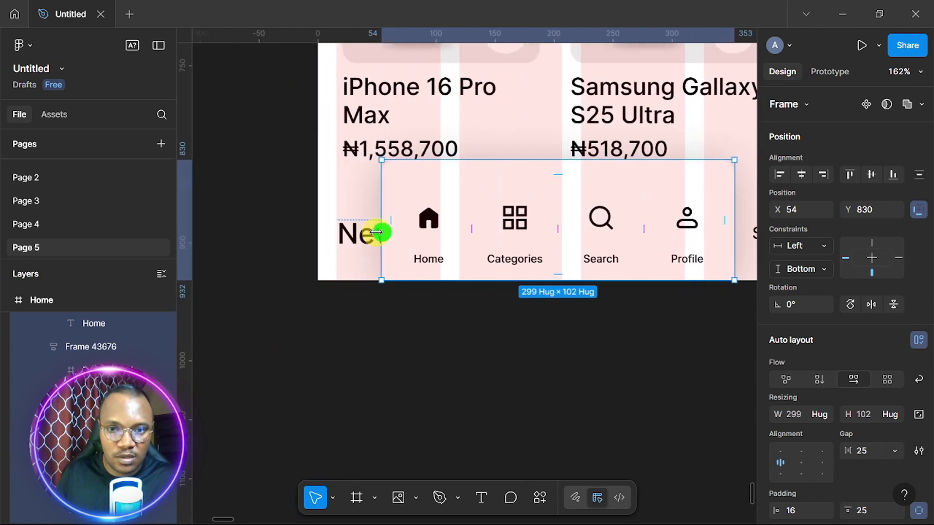
{"action": "left_click_drag", "start_coordinate": [382, 233], "coordinate": [333, 232]}
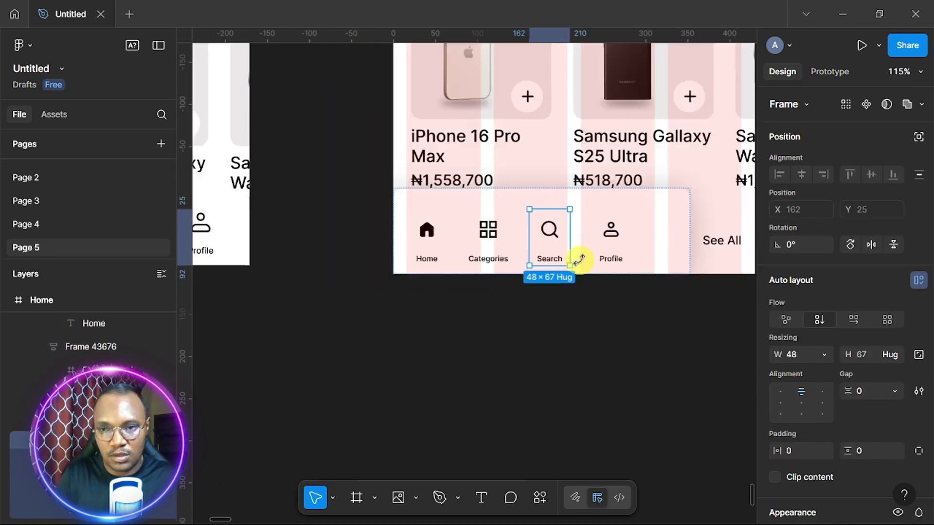
{"action": "scroll", "coordinate": [579, 260], "scroll_direction": "right", "scroll_amount": 3}
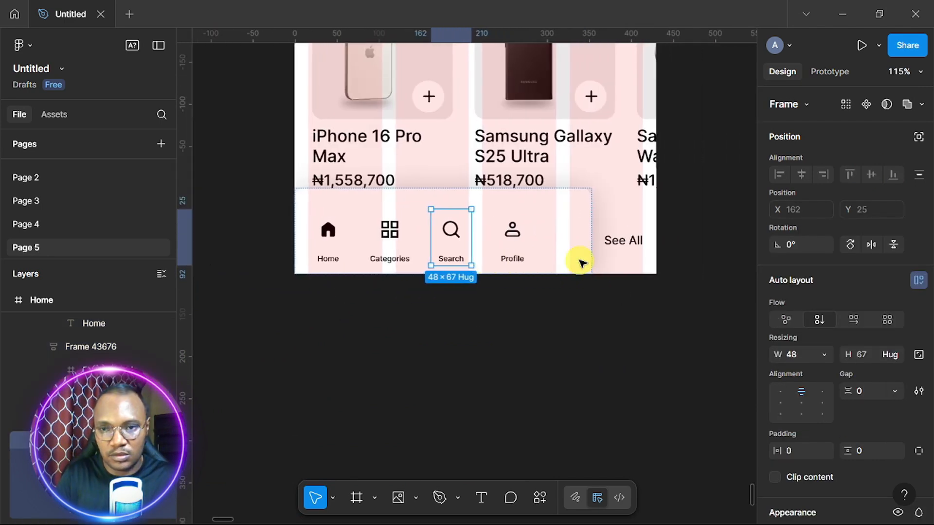
{"action": "left_click", "coordinate": [588, 231]}
{"action": "key", "text": "Return"}
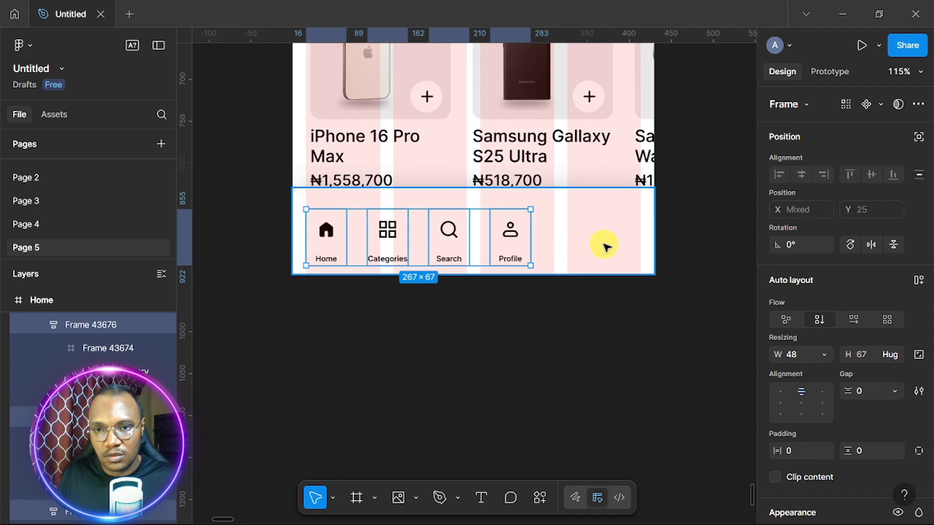
{"action": "left_click", "coordinate": [598, 259]}
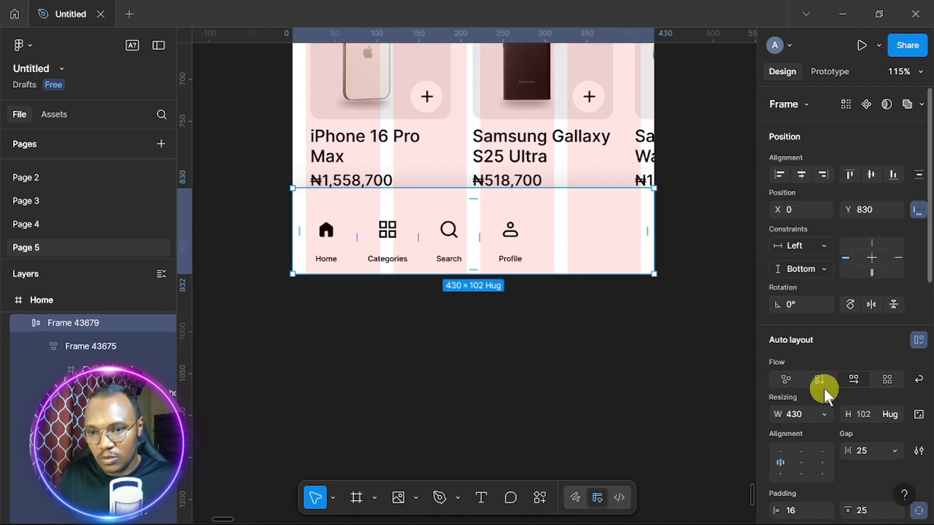
Centre the four items within the navigation bar's auto layout
{"action": "scroll", "coordinate": [824, 388], "scroll_direction": "down", "scroll_amount": 5}
{"action": "left_click", "coordinate": [801, 244]}
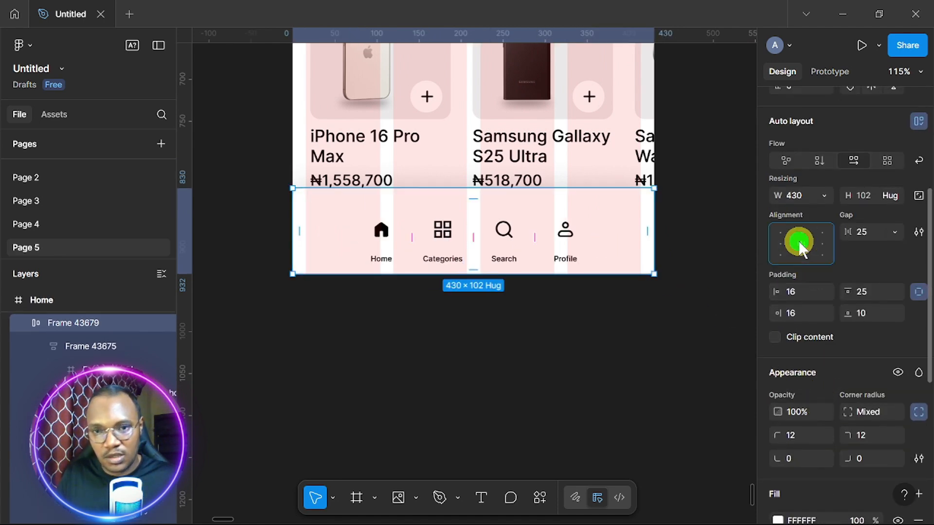
{"action": "scroll", "coordinate": [842, 292], "scroll_direction": "up", "scroll_amount": 5}
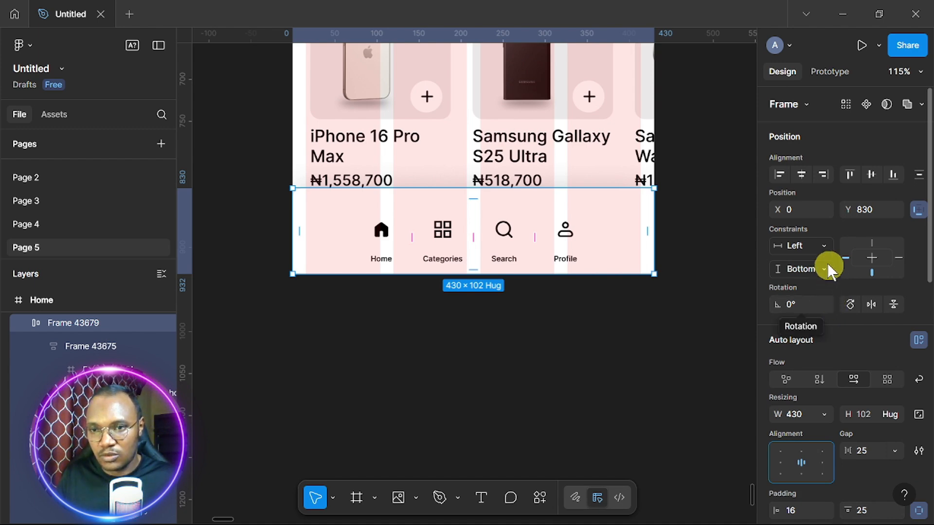
Set the gap between the navigation bar's items to 60
{"action": "scroll", "coordinate": [856, 369], "scroll_direction": "down", "scroll_amount": 5}
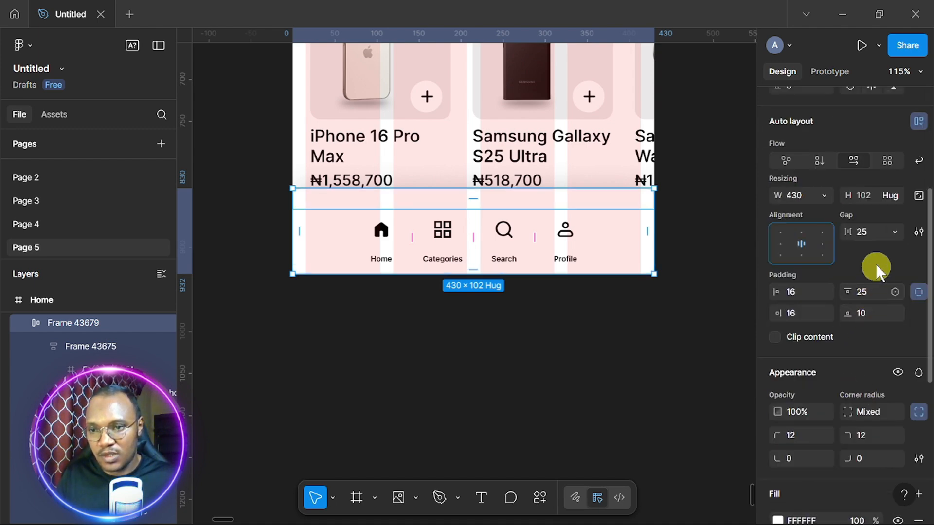
{"action": "left_click", "coordinate": [875, 232]}
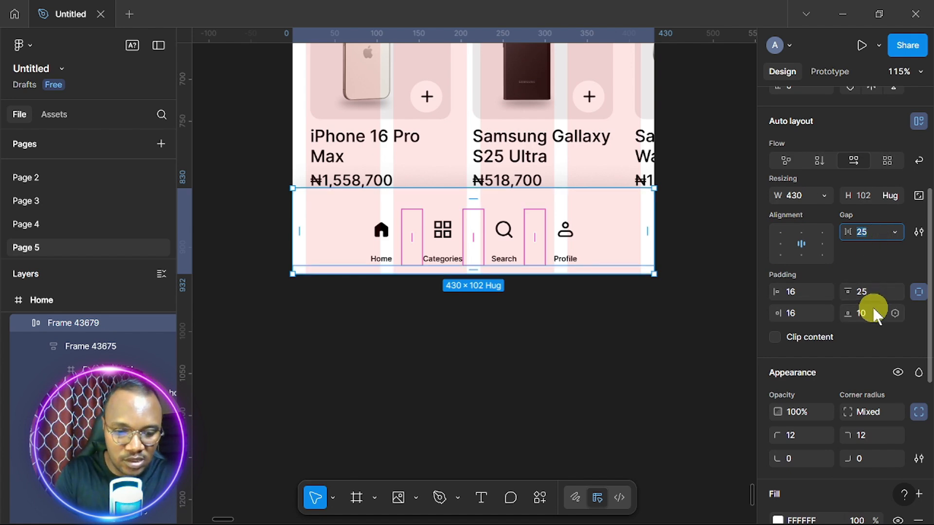
{"action": "type", "text": "60"}
{"action": "key", "text": "Return"}
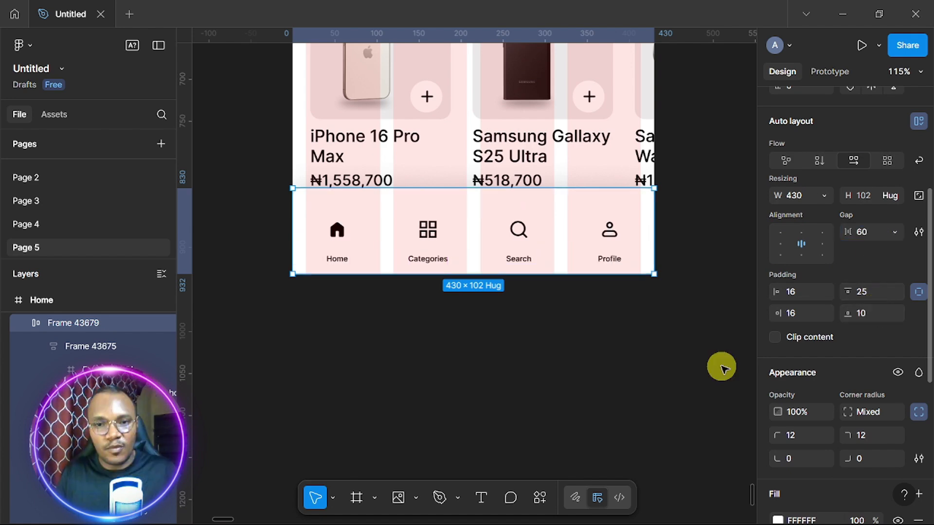
{"action": "scroll", "coordinate": [632, 341], "scroll_direction": "down", "scroll_amount": 5}
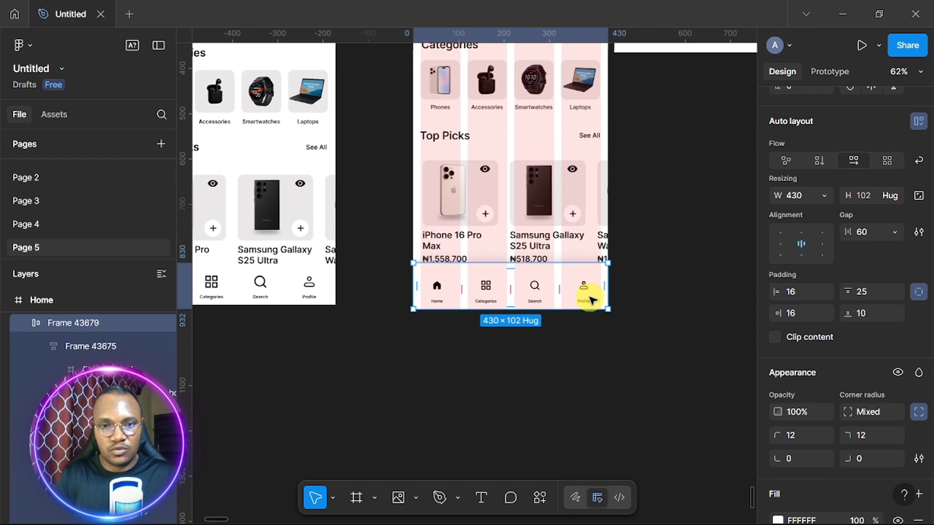
Set the navigation bar's bottom padding to 15 and its top padding to 14
{"action": "scroll", "coordinate": [522, 301], "scroll_direction": "up", "scroll_amount": 5, "text": "ctrl"}
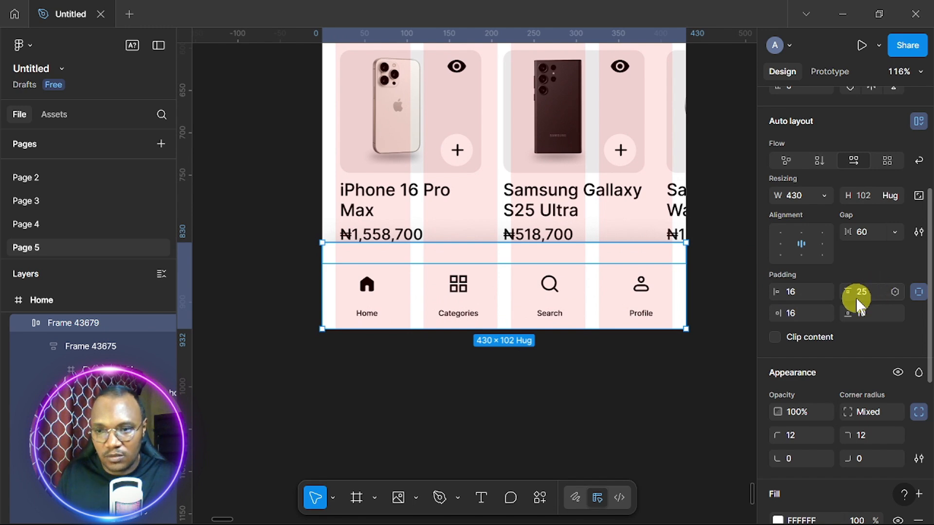
{"action": "left_click", "coordinate": [871, 312]}
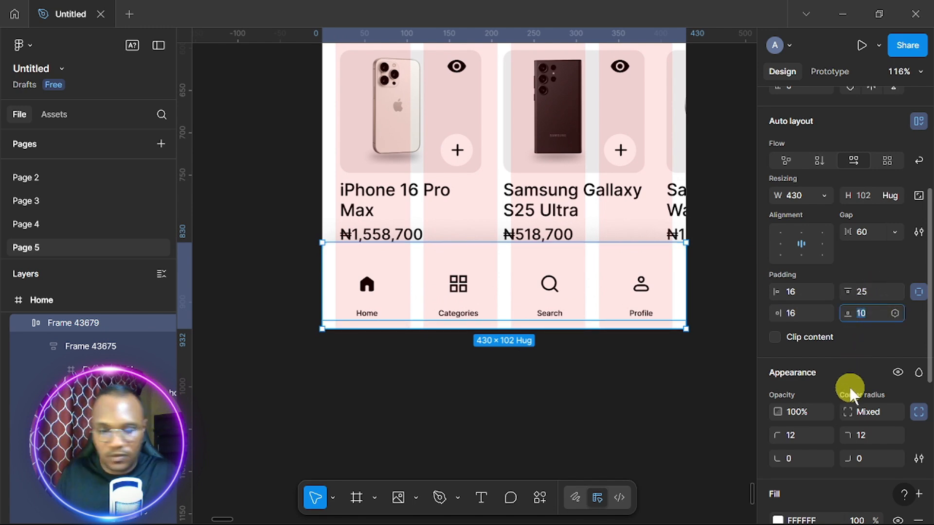
{"action": "type", "text": "15"}
{"action": "key", "text": "Return"}
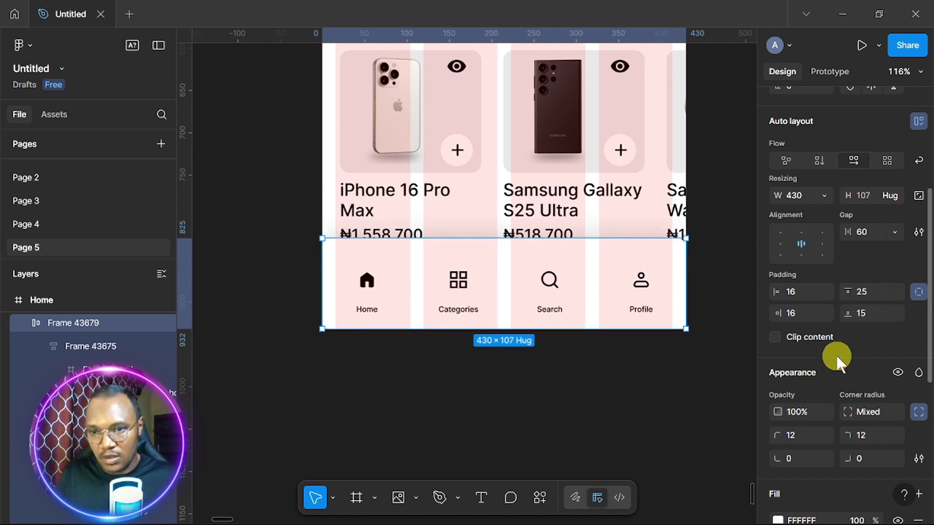
{"action": "left_click", "coordinate": [870, 291]}
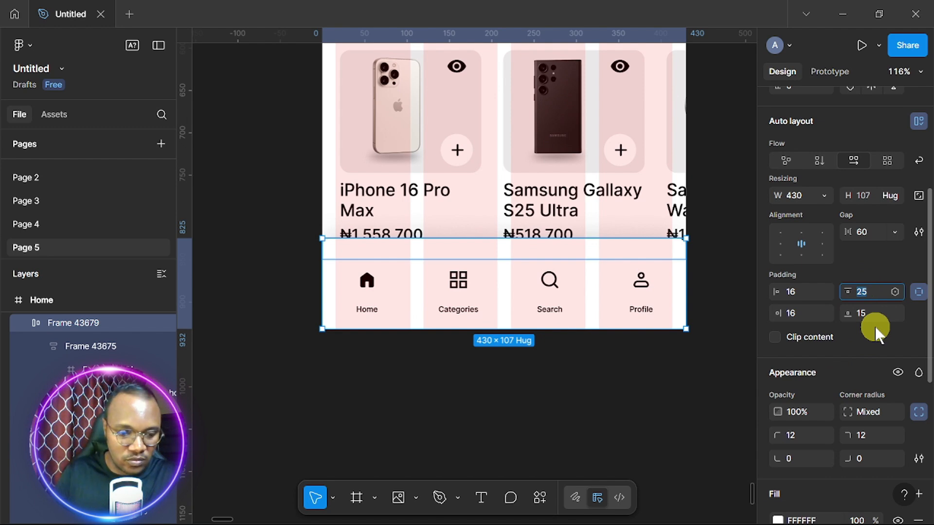
{"action": "type", "text": "14"}
{"action": "key", "text": "Return"}
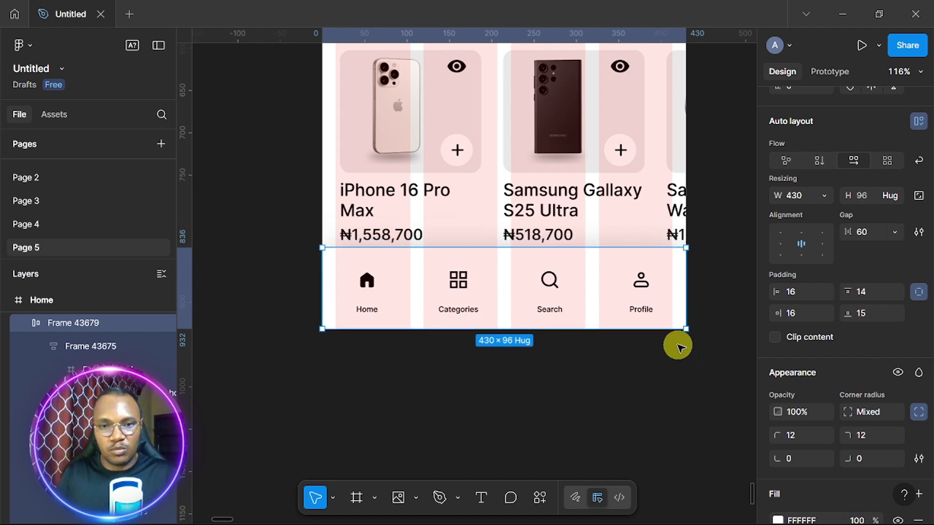
Move the blank white frame away from the Home screen with the layout grid to clear space beside it
{"action": "scroll", "coordinate": [678, 345], "scroll_direction": "down", "scroll_amount": 2}
{"action": "left_click", "coordinate": [646, 385]}
{"action": "scroll", "coordinate": [622, 385], "scroll_direction": "up", "scroll_amount": 3}
{"action": "scroll", "coordinate": [609, 379], "scroll_direction": "down", "scroll_amount": 2}
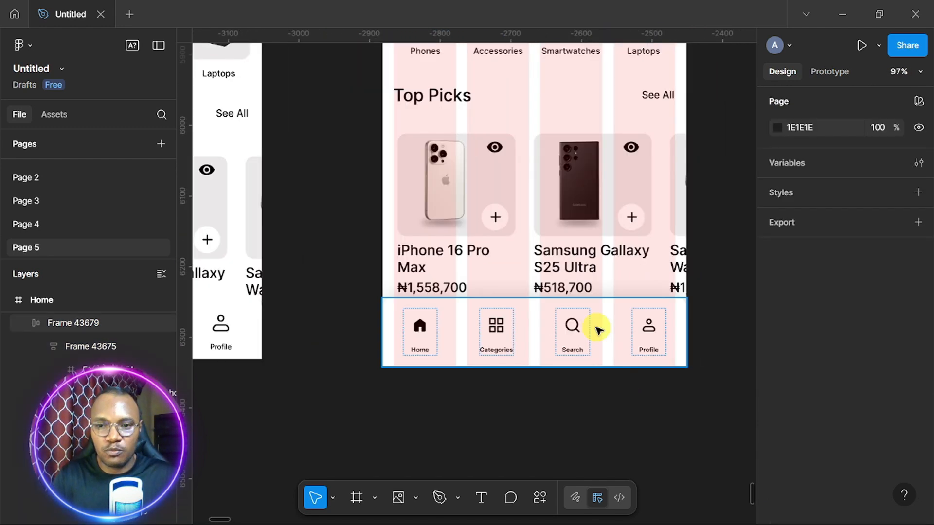
{"action": "left_click", "coordinate": [596, 329]}
{"action": "scroll", "coordinate": [597, 328], "scroll_direction": "down", "scroll_amount": 5}
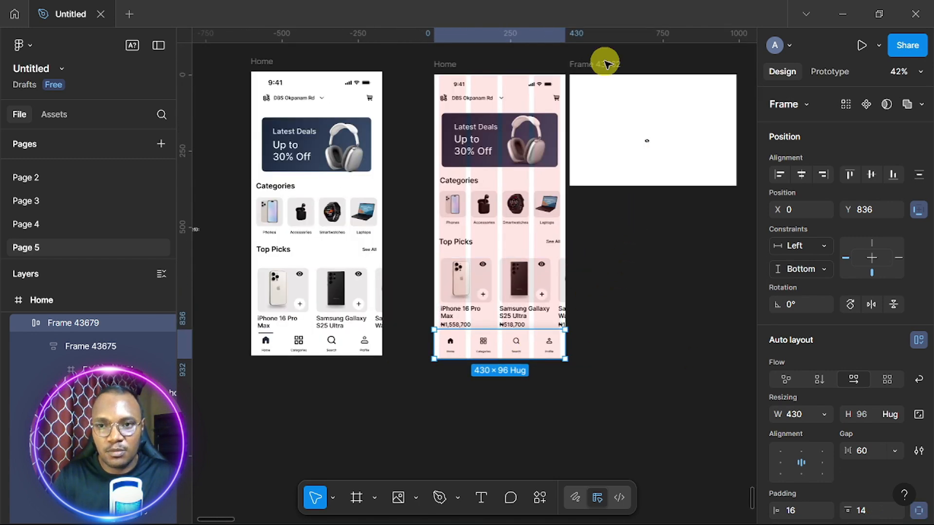
{"action": "scroll", "coordinate": [625, 136], "scroll_direction": "up", "scroll_amount": 1}
{"action": "scroll", "coordinate": [625, 136], "scroll_direction": "down", "scroll_amount": 1}
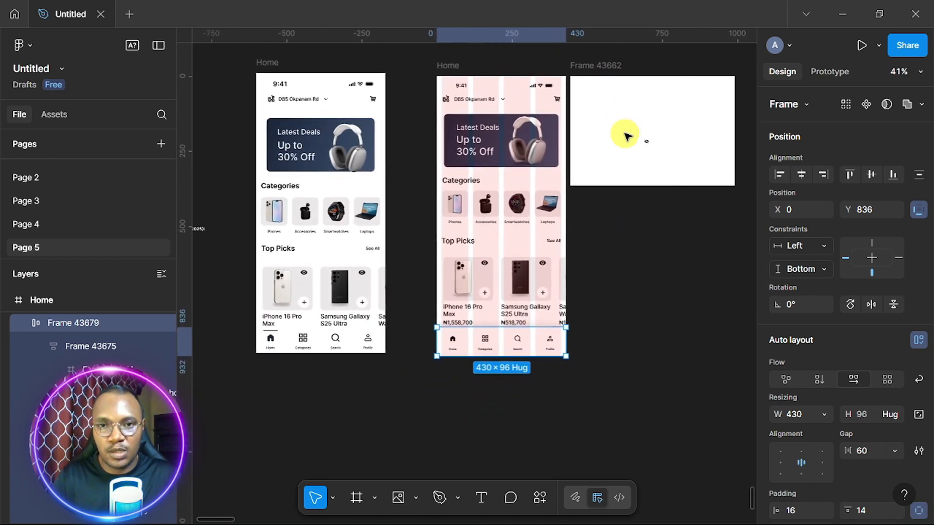
{"action": "left_click_drag", "start_coordinate": [615, 117], "coordinate": [756, 115]}
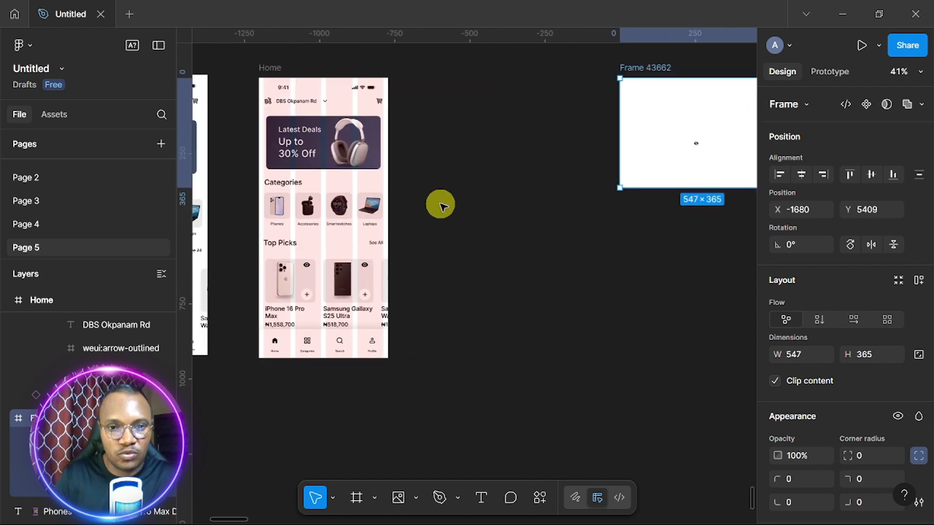
Duplicate the iPhone 16 Pro Max View card from the finished Home screen, placing the copy outside that screen
{"action": "scroll", "coordinate": [441, 204], "scroll_direction": "up", "scroll_amount": 5}
{"action": "scroll", "coordinate": [441, 204], "scroll_direction": "left", "scroll_amount": 3}
{"action": "scroll", "coordinate": [440, 204], "scroll_direction": "down", "scroll_amount": 2}
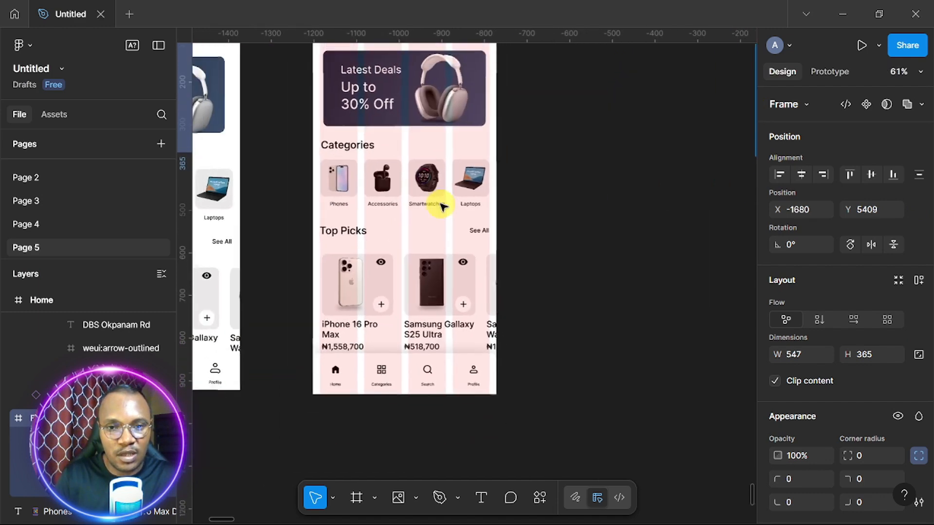
{"action": "scroll", "coordinate": [440, 207], "scroll_direction": "down", "scroll_amount": 3}
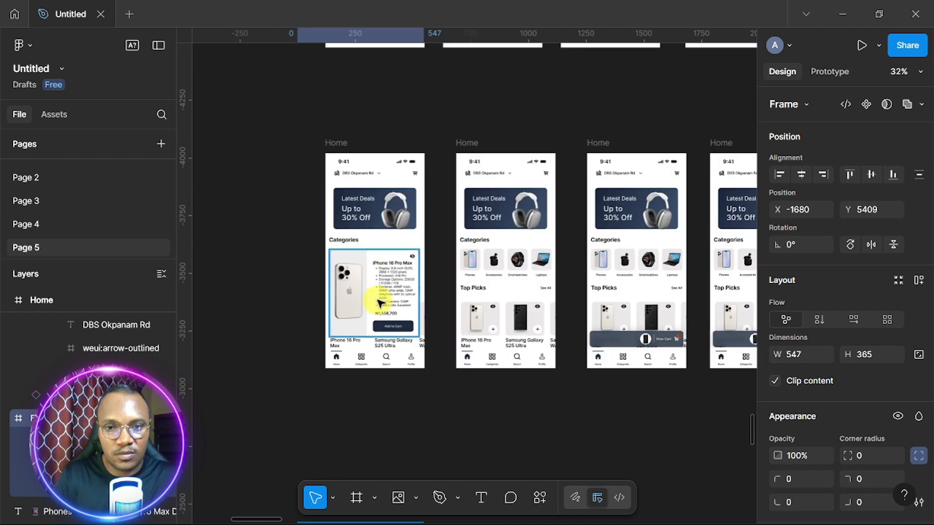
{"action": "scroll", "coordinate": [380, 303], "scroll_direction": "up", "scroll_amount": 2}
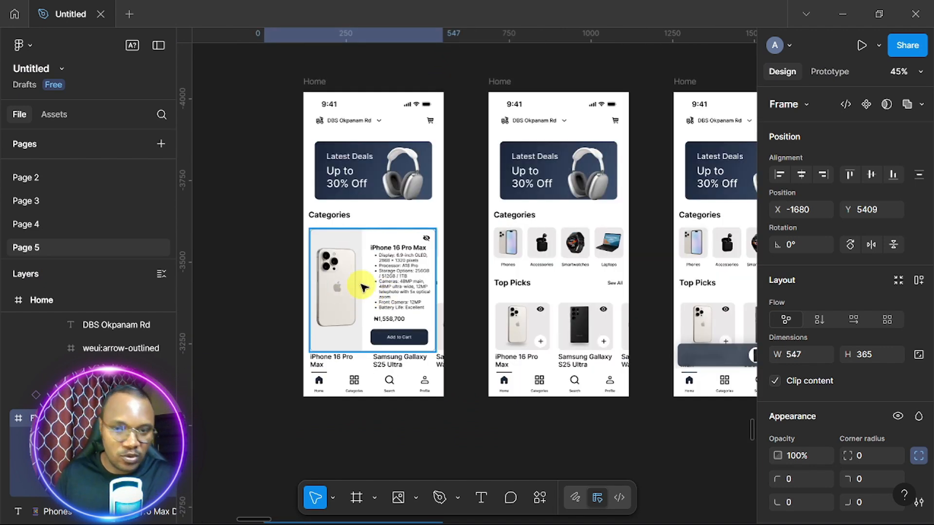
{"action": "left_click_drag", "start_coordinate": [363, 287], "coordinate": [365, 286]}
{"action": "left_click_drag", "start_coordinate": [307, 375], "coordinate": [249, 453]}
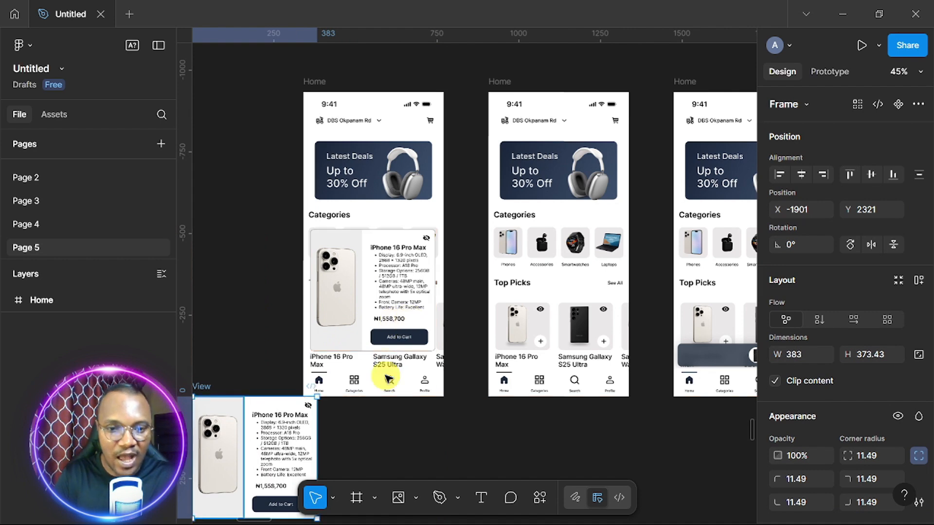
Move the copied View card down the canvas to sit beside the Home screen with the layout grid
{"action": "scroll", "coordinate": [386, 375], "scroll_direction": "down", "scroll_amount": 5}
{"action": "scroll", "coordinate": [386, 376], "scroll_direction": "down", "scroll_amount": 4}
{"action": "scroll", "coordinate": [386, 376], "scroll_direction": "down", "scroll_amount": 3}
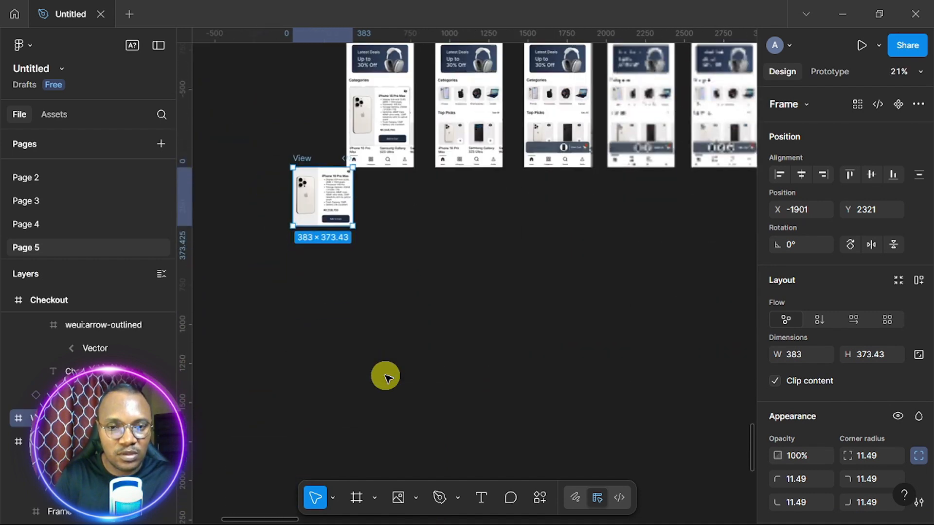
{"action": "left_click_drag", "start_coordinate": [319, 153], "coordinate": [290, 467]}
{"action": "scroll", "coordinate": [291, 467], "scroll_direction": "down", "scroll_amount": 6}
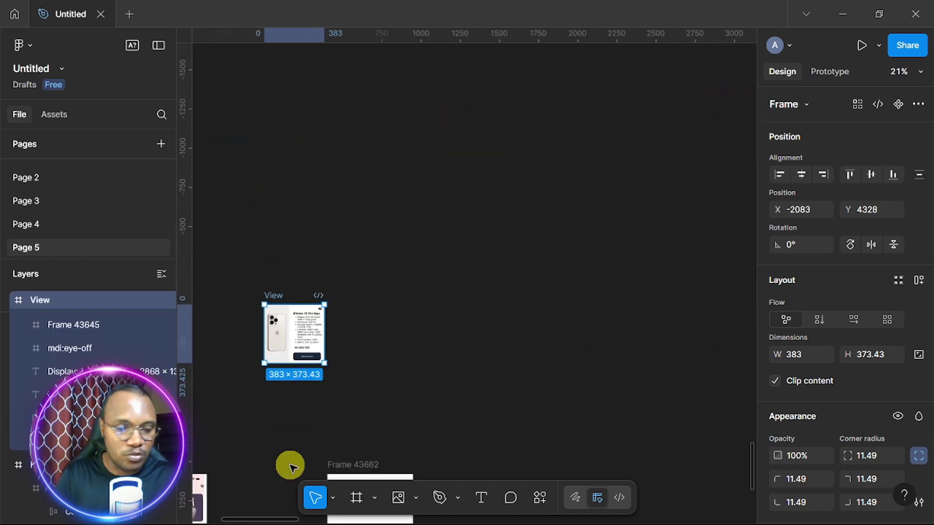
{"action": "scroll", "coordinate": [290, 467], "scroll_direction": "left", "scroll_amount": 4}
{"action": "scroll", "coordinate": [291, 467], "scroll_direction": "left", "scroll_amount": 1}
{"action": "scroll", "coordinate": [290, 467], "scroll_direction": "down", "scroll_amount": 3}
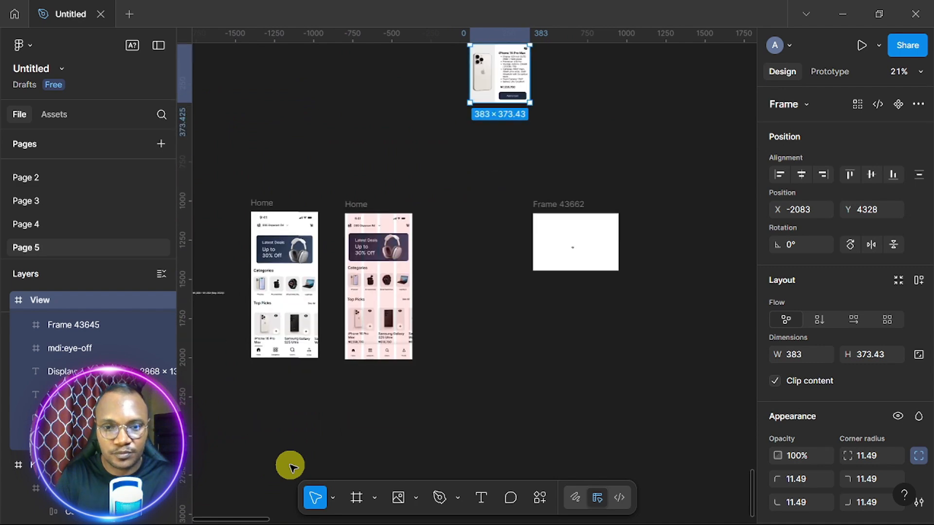
{"action": "scroll", "coordinate": [290, 467], "scroll_direction": "up", "scroll_amount": 2}
{"action": "scroll", "coordinate": [291, 467], "scroll_direction": "right", "scroll_amount": 2}
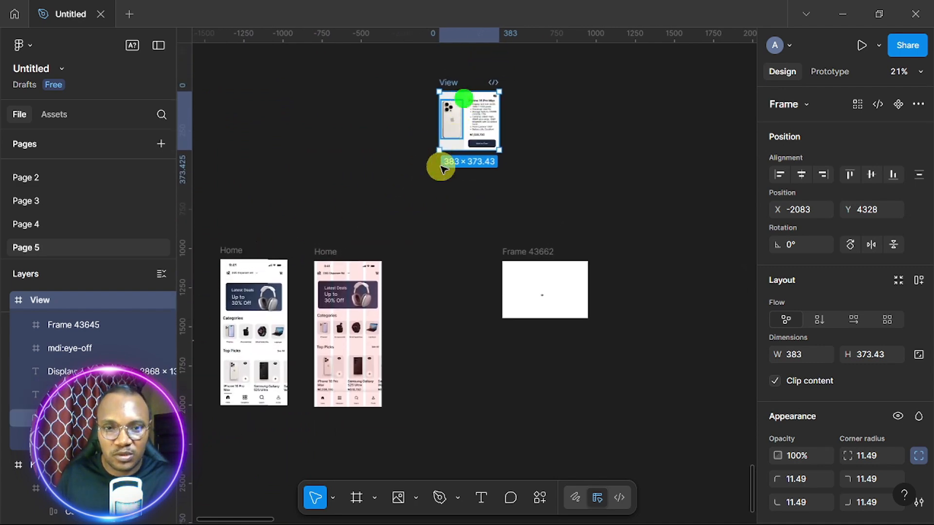
{"action": "left_click_drag", "start_coordinate": [464, 98], "coordinate": [432, 334]}
{"action": "scroll", "coordinate": [364, 350], "scroll_direction": "up", "scroll_amount": 6}
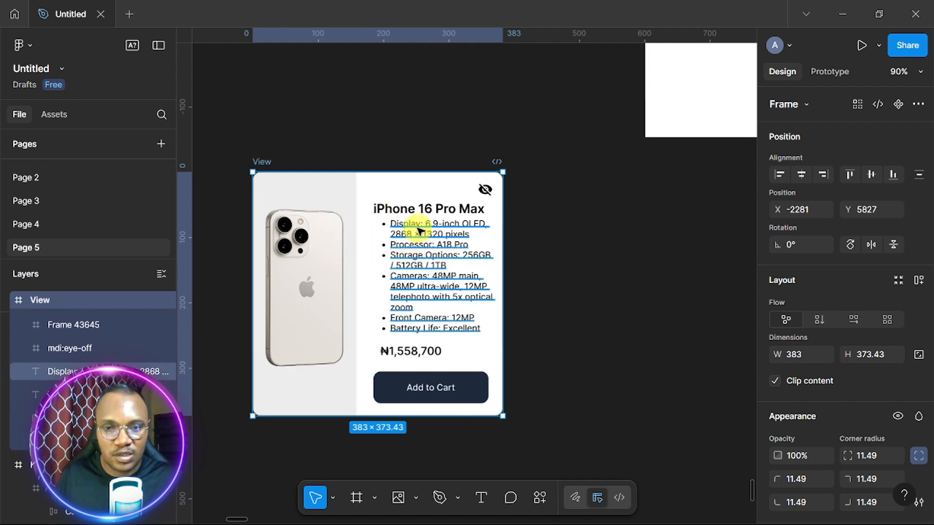
Draw a new frame about 398 × 351 on the empty canvas below the Home screen with the layout grid
{"action": "scroll", "coordinate": [501, 314], "scroll_direction": "right", "scroll_amount": 3}
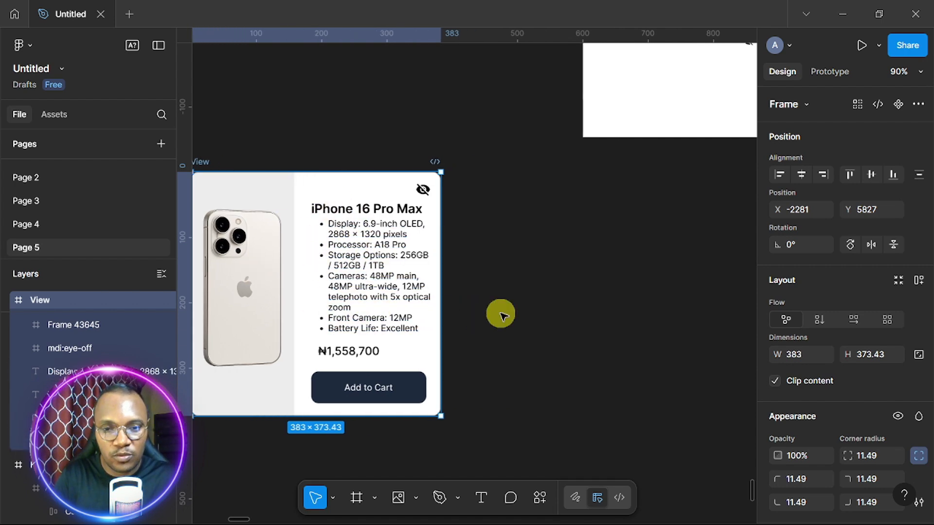
{"action": "scroll", "coordinate": [504, 316], "scroll_direction": "down", "scroll_amount": 2}
{"action": "scroll", "coordinate": [504, 316], "scroll_direction": "right", "scroll_amount": 1}
{"action": "scroll", "coordinate": [503, 316], "scroll_direction": "left", "scroll_amount": 5}
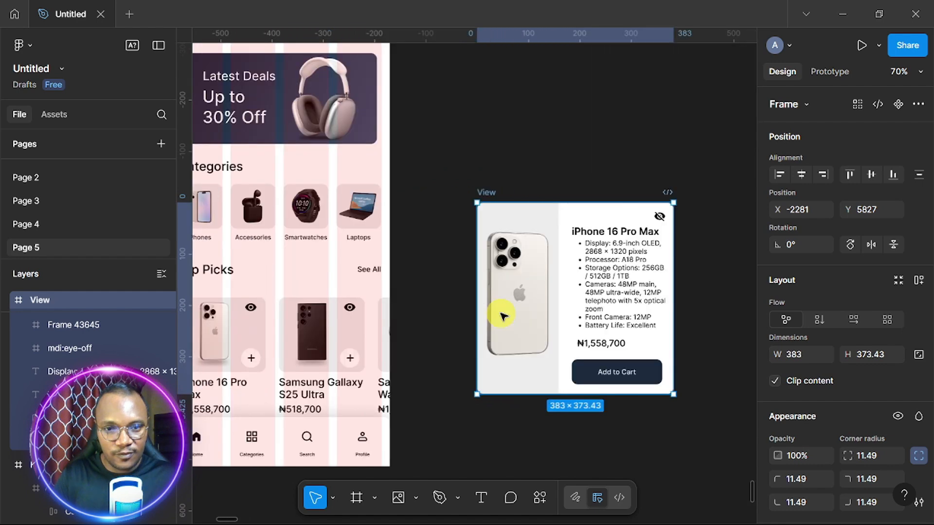
{"action": "scroll", "coordinate": [503, 316], "scroll_direction": "left", "scroll_amount": 2}
{"action": "scroll", "coordinate": [503, 316], "scroll_direction": "right", "scroll_amount": 1}
{"action": "scroll", "coordinate": [503, 316], "scroll_direction": "down", "scroll_amount": 4}
{"action": "scroll", "coordinate": [504, 316], "scroll_direction": "left", "scroll_amount": 4}
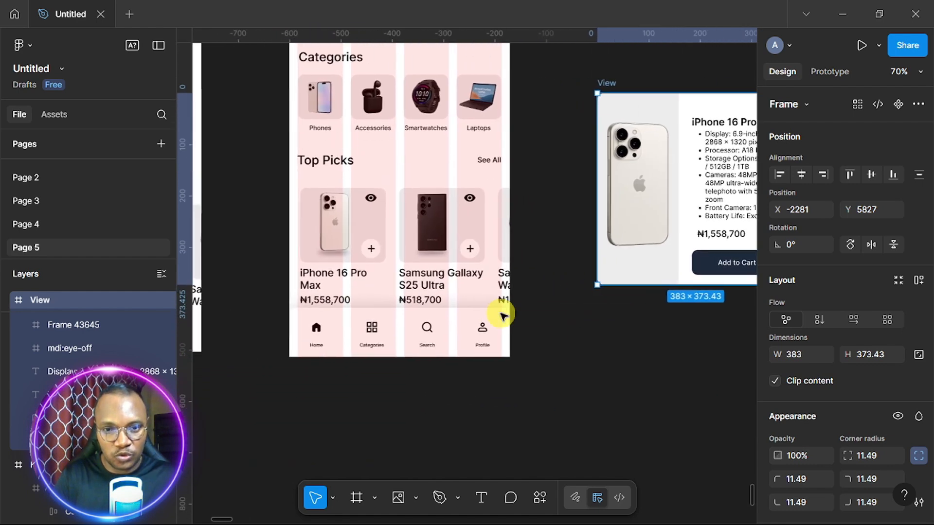
{"action": "scroll", "coordinate": [503, 316], "scroll_direction": "down", "scroll_amount": 3}
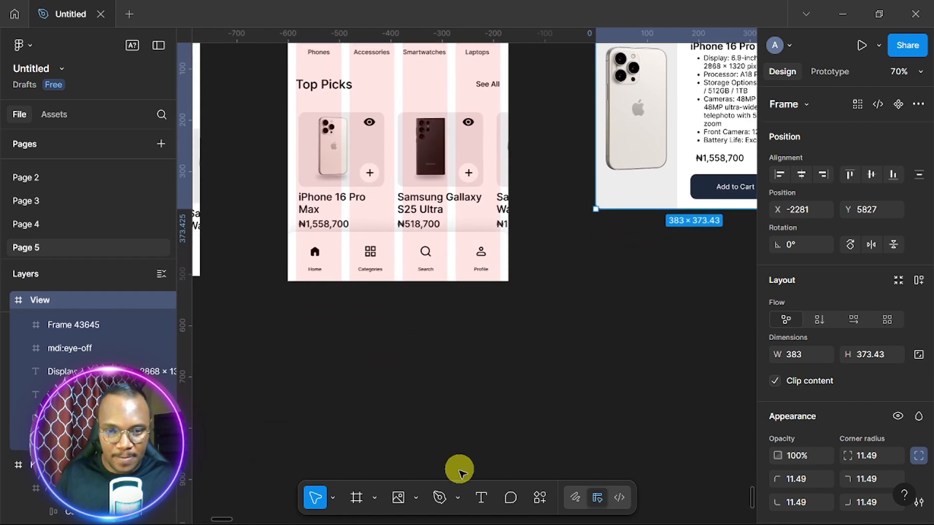
{"action": "left_click", "coordinate": [355, 499]}
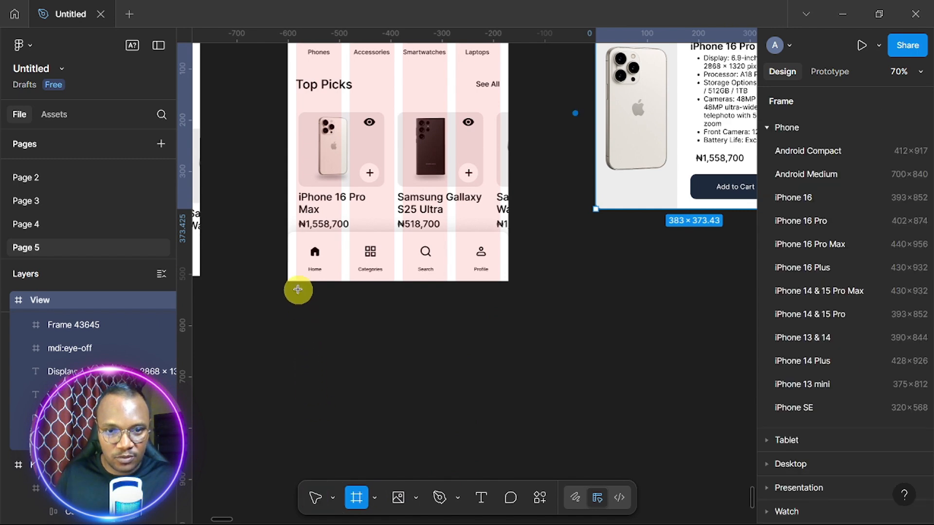
{"action": "mouse_move", "coordinate": [298, 290]}
{"action": "left_mouse_down"}
{"action": "mouse_move", "coordinate": [495, 312]}
{"action": "mouse_move", "coordinate": [501, 461]}
{"action": "left_mouse_up"}
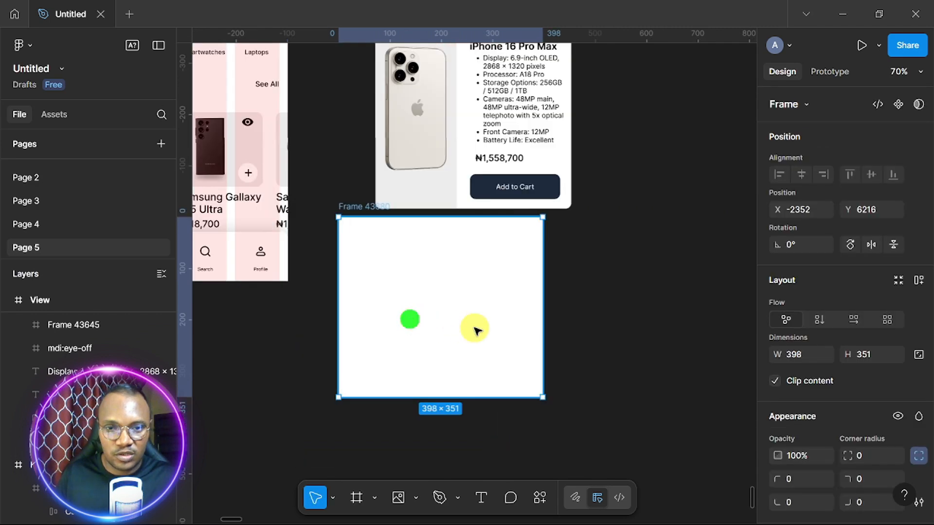
Place the new frame directly beneath the View card and match the card's edges with a width of 383
{"action": "left_click_drag", "start_coordinate": [410, 319], "coordinate": [447, 321]}
{"action": "left_click_drag", "start_coordinate": [580, 313], "coordinate": [453, 388]}
{"action": "scroll", "coordinate": [549, 324], "scroll_direction": "down", "scroll_amount": 2}
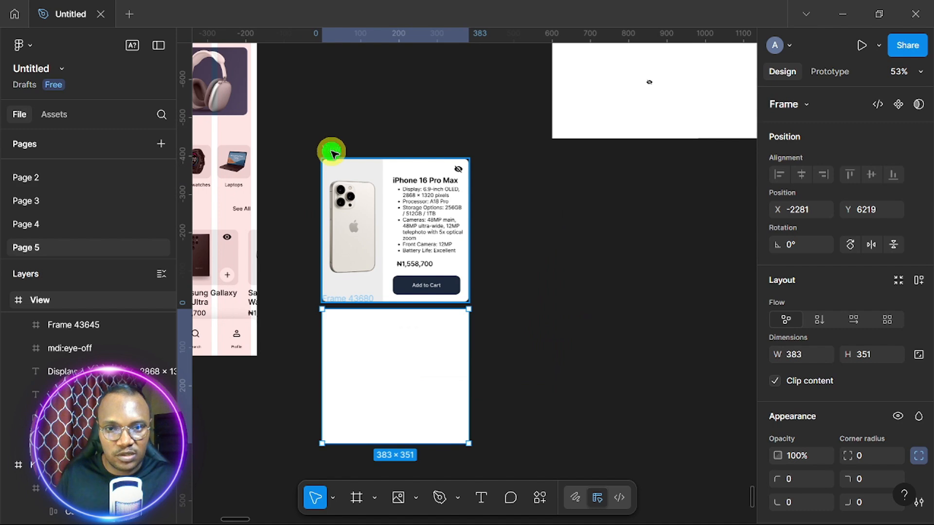
Check the View card's dimensions and move the new blank frame beside the card
{"action": "left_click", "coordinate": [332, 152]}
{"action": "scroll", "coordinate": [848, 391], "scroll_direction": "down", "scroll_amount": 5}
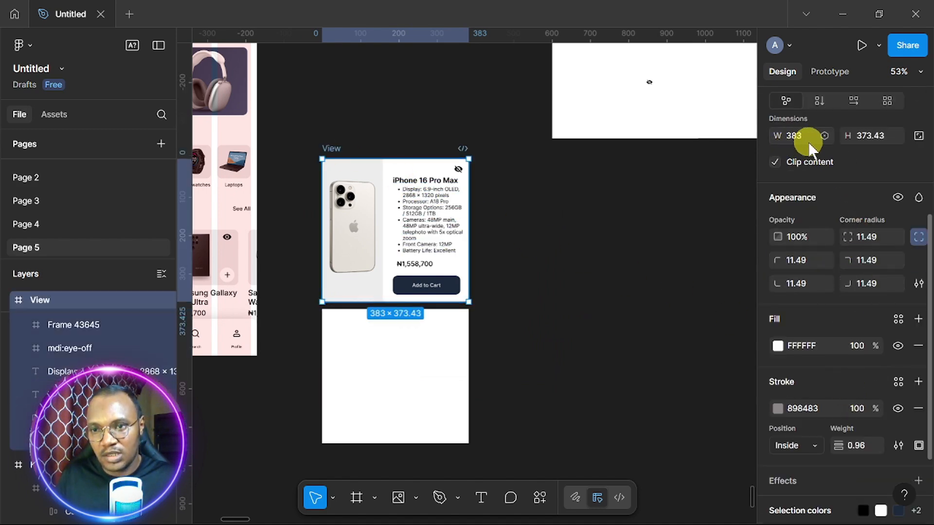
{"action": "left_click", "coordinate": [409, 397]}
{"action": "left_click_drag", "start_coordinate": [432, 392], "coordinate": [589, 265]}
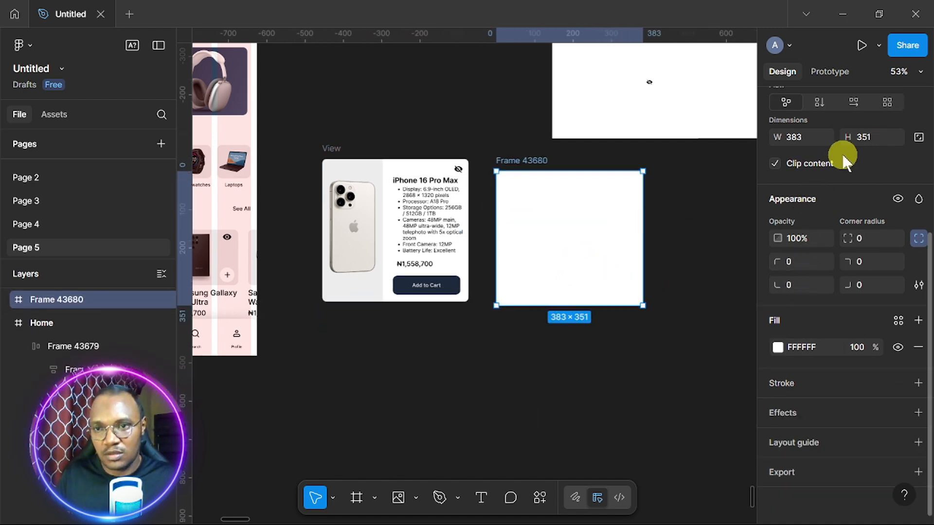
Set the new frame's height to 370 and shift the frame slightly downward
{"action": "left_click", "coordinate": [873, 137]}
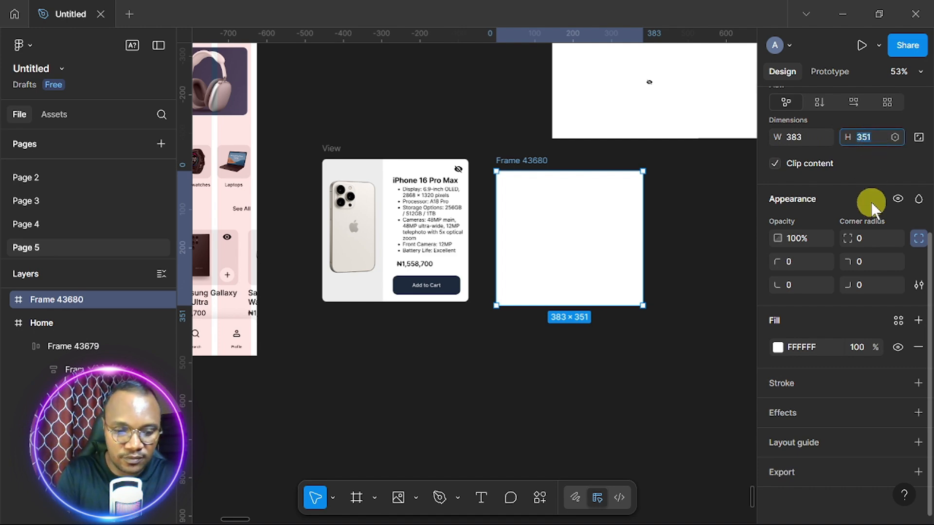
{"action": "type", "text": "3"}
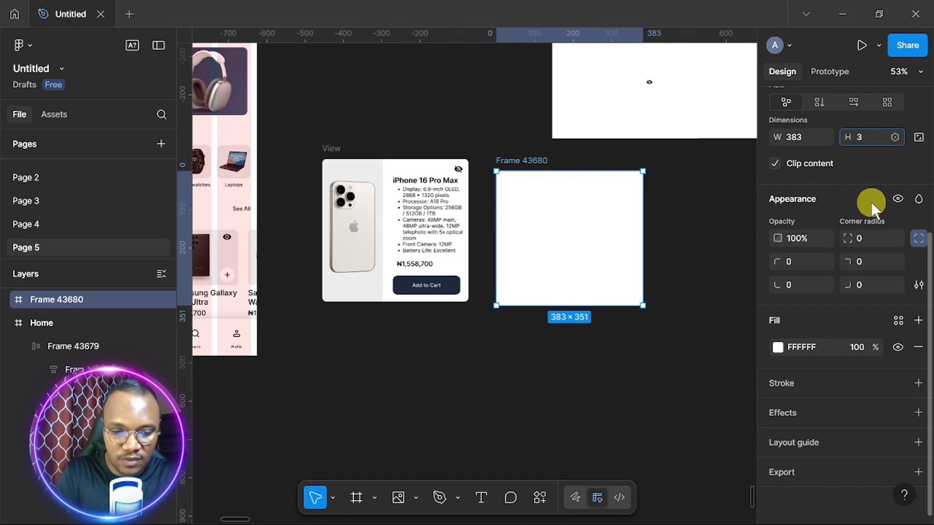
{"action": "type", "text": "70"}
{"action": "key", "text": "Return"}
{"action": "mouse_move", "coordinate": [567, 242]}
{"action": "left_mouse_down"}
{"action": "mouse_move", "coordinate": [564, 274]}
{"action": "mouse_move", "coordinate": [569, 249]}
{"action": "left_mouse_up"}
{"action": "scroll", "coordinate": [570, 250], "scroll_direction": "up", "scroll_amount": 5}
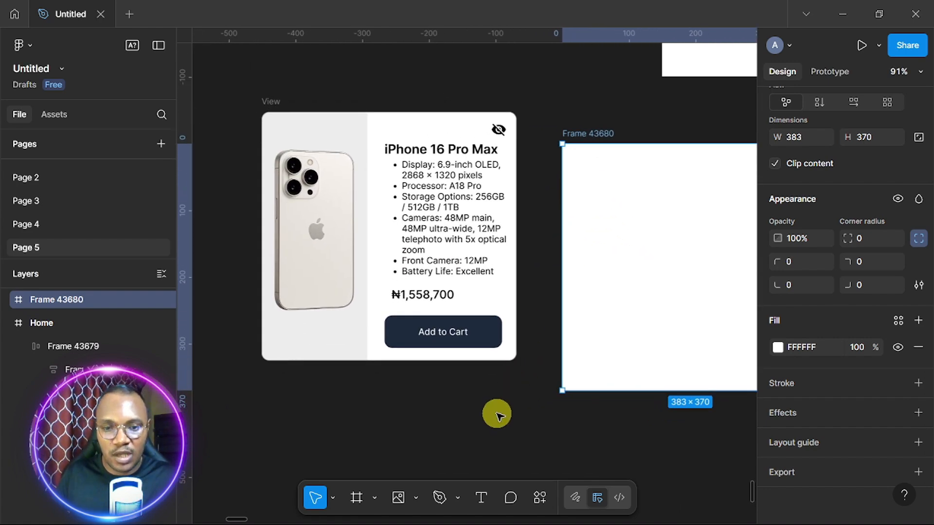
Draw a full-height rectangle along the new frame's left edge and narrow it to about 156 × 370
{"action": "left_click", "coordinate": [416, 498]}
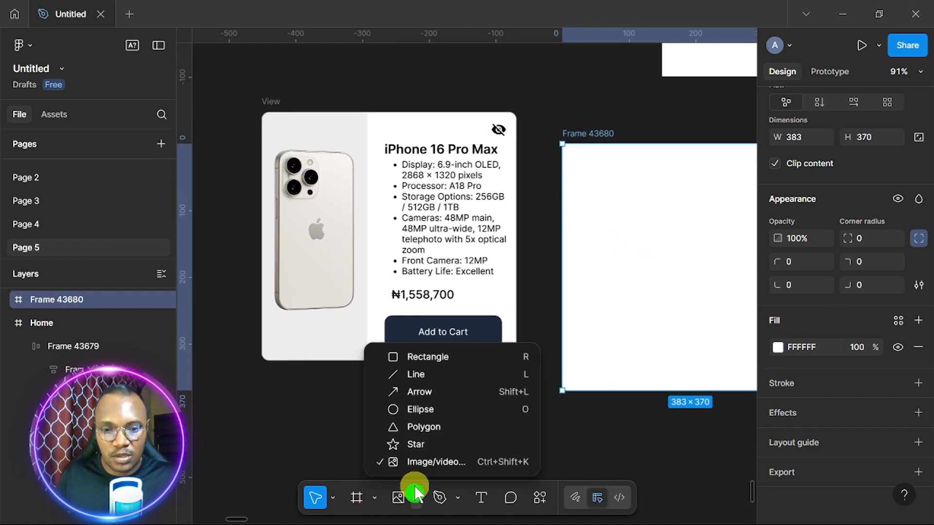
{"action": "left_click", "coordinate": [405, 357]}
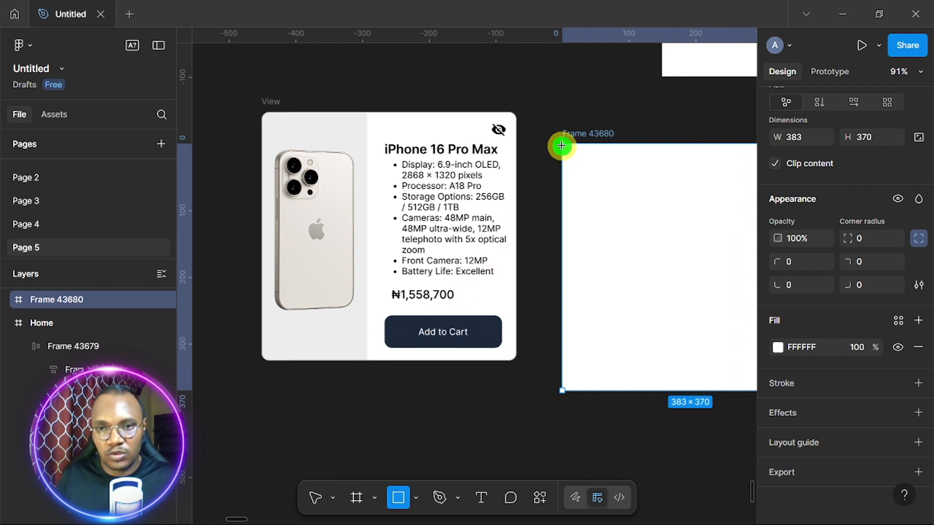
{"action": "left_click_drag", "start_coordinate": [562, 146], "coordinate": [672, 393]}
{"action": "scroll", "coordinate": [652, 451], "scroll_direction": "right", "scroll_amount": 3}
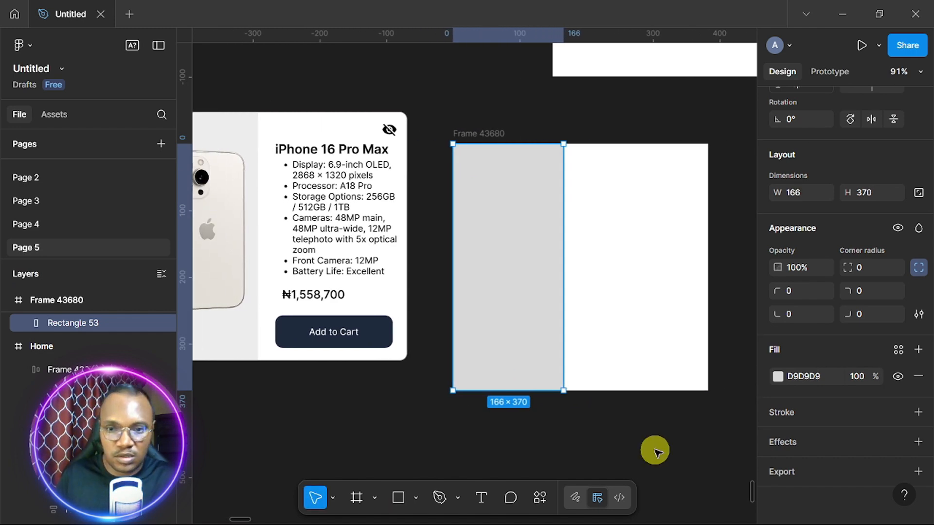
{"action": "mouse_move", "coordinate": [563, 283]}
{"action": "left_mouse_down"}
{"action": "mouse_move", "coordinate": [551, 286]}
{"action": "mouse_move", "coordinate": [557, 296]}
{"action": "left_mouse_up"}
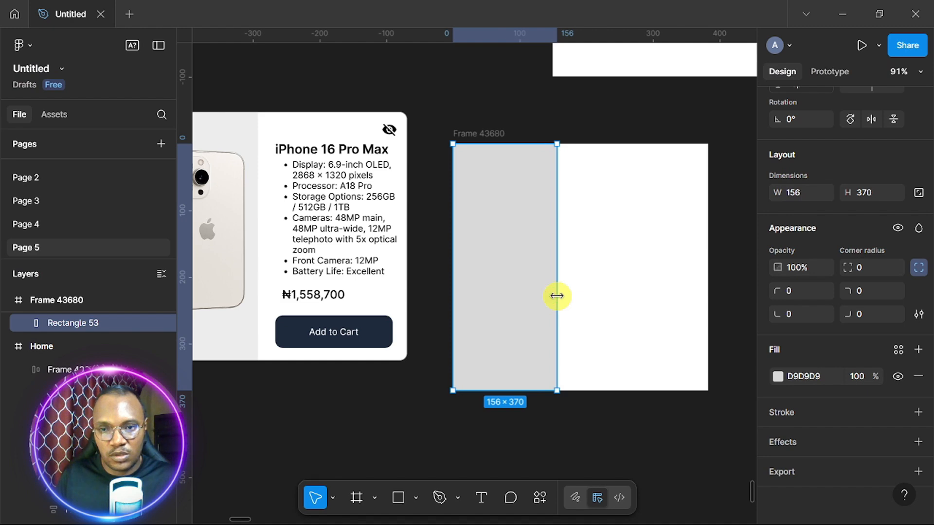
{"action": "key", "text": "Escape"}
{"action": "scroll", "coordinate": [491, 350], "scroll_direction": "down", "scroll_amount": 2}
{"action": "scroll", "coordinate": [492, 349], "scroll_direction": "left", "scroll_amount": 6}
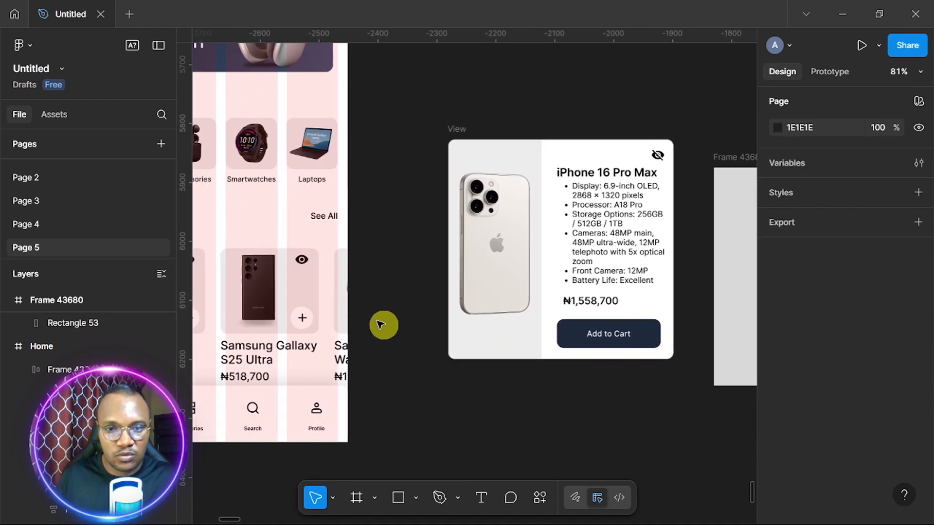
Copy the EBE8E8 fill from the Samsung card's image background and apply it to the rectangle in the new frame
{"action": "left_click", "coordinate": [297, 286]}
{"action": "left_click", "coordinate": [298, 285]}
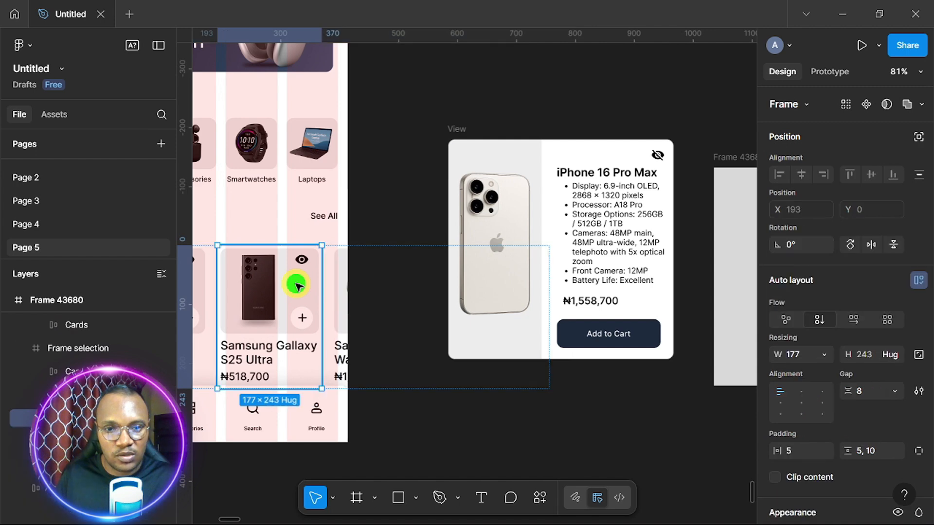
{"action": "scroll", "coordinate": [812, 374], "scroll_direction": "down", "scroll_amount": 6}
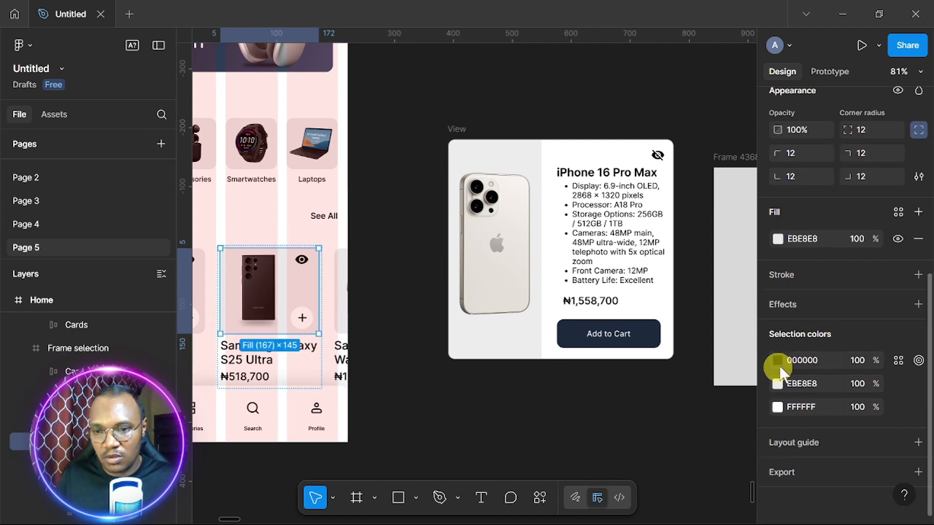
{"action": "left_click", "coordinate": [822, 238]}
{"action": "key", "text": "ctrl+c"}
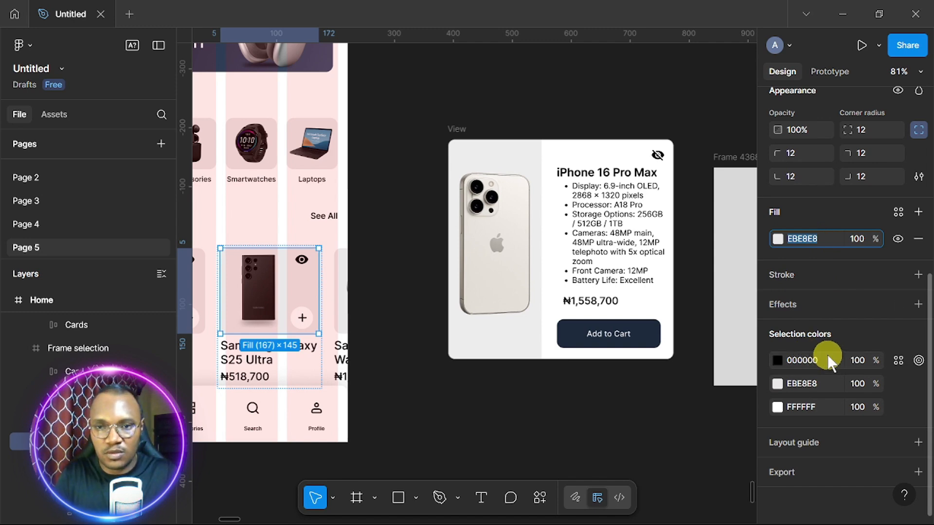
{"action": "scroll", "coordinate": [649, 386], "scroll_direction": "right", "scroll_amount": 6}
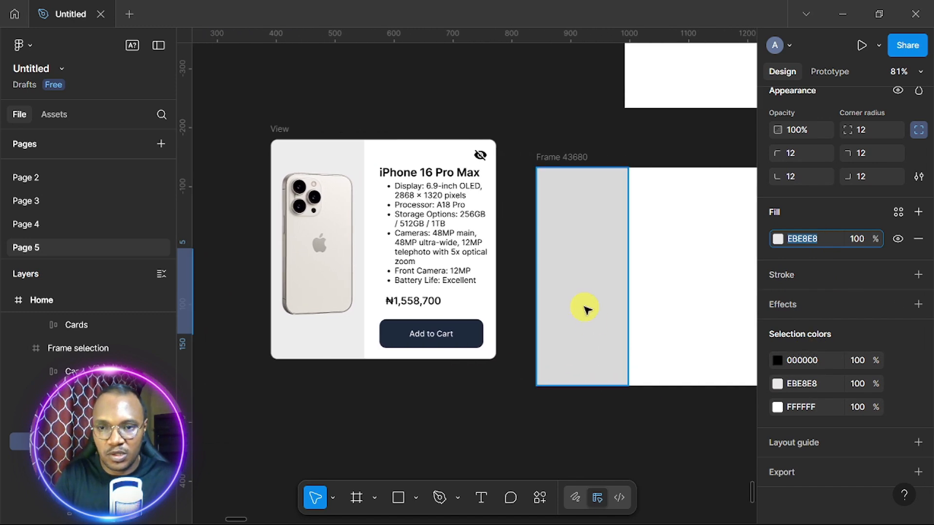
{"action": "left_click", "coordinate": [584, 297]}
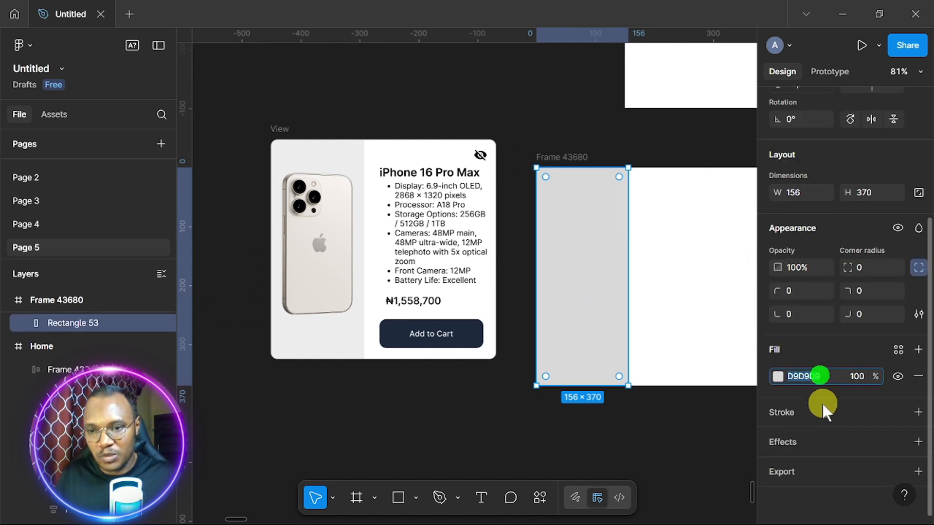
{"action": "key", "text": "ctrl+v"}
{"action": "key", "text": "Return"}
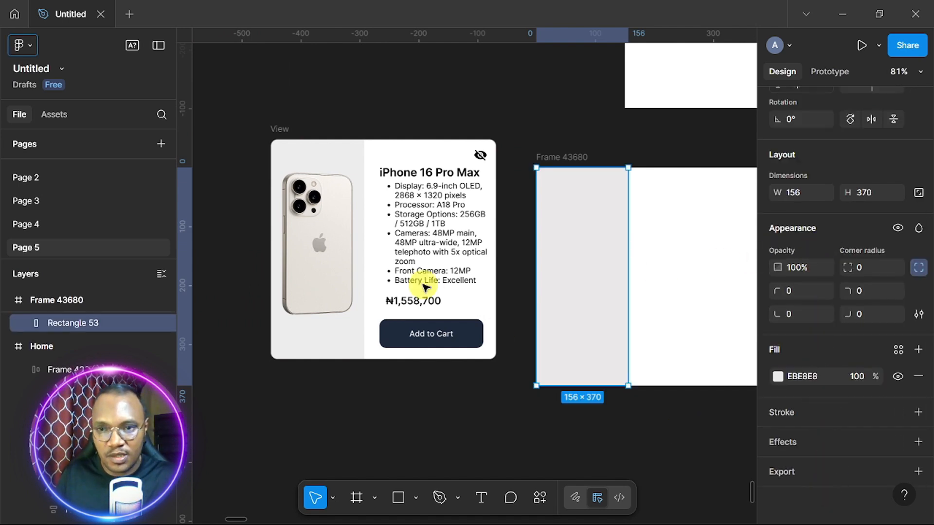
Round the corners of the new 383 × 370 frame with a radius of 12
{"action": "left_click", "coordinate": [568, 157]}
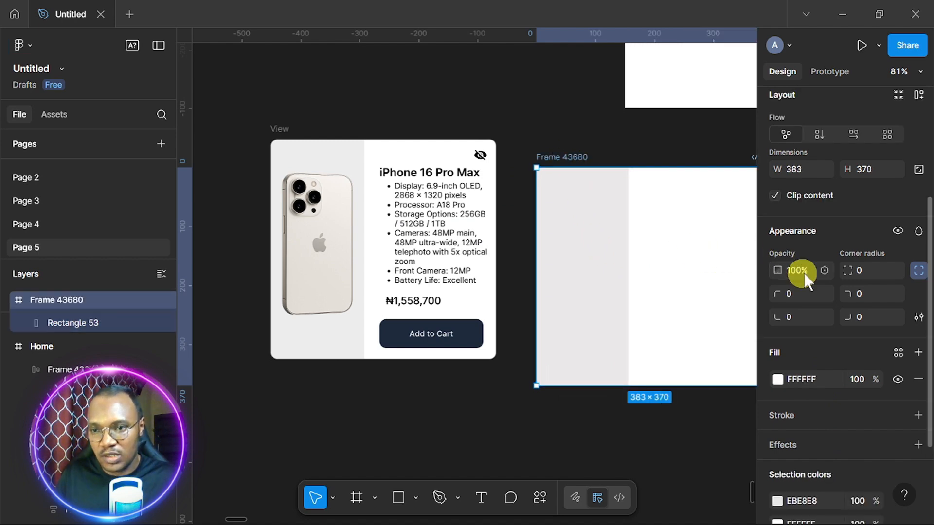
{"action": "left_click", "coordinate": [870, 268]}
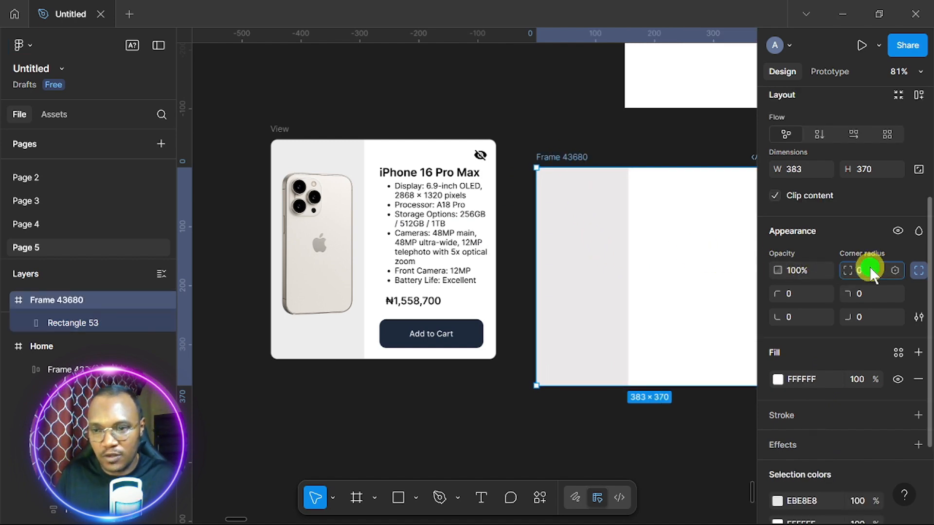
{"action": "type", "text": "12"}
{"action": "key", "text": "Return"}
Place a copy of the iPhone 16 Pro Max image from the Home screen's Top Picks card onto the new frame's grey panel
{"action": "scroll", "coordinate": [602, 433], "scroll_direction": "down", "scroll_amount": 4}
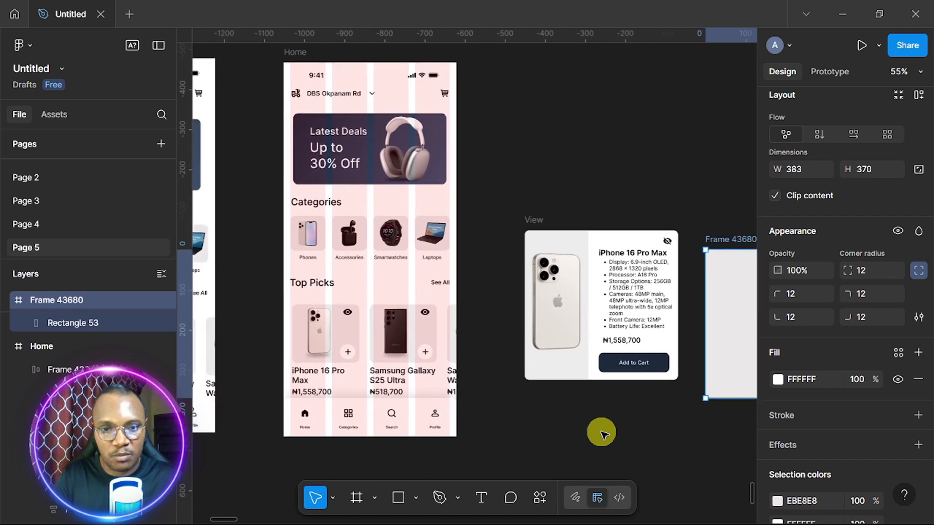
{"action": "scroll", "coordinate": [601, 433], "scroll_direction": "up", "scroll_amount": 4}
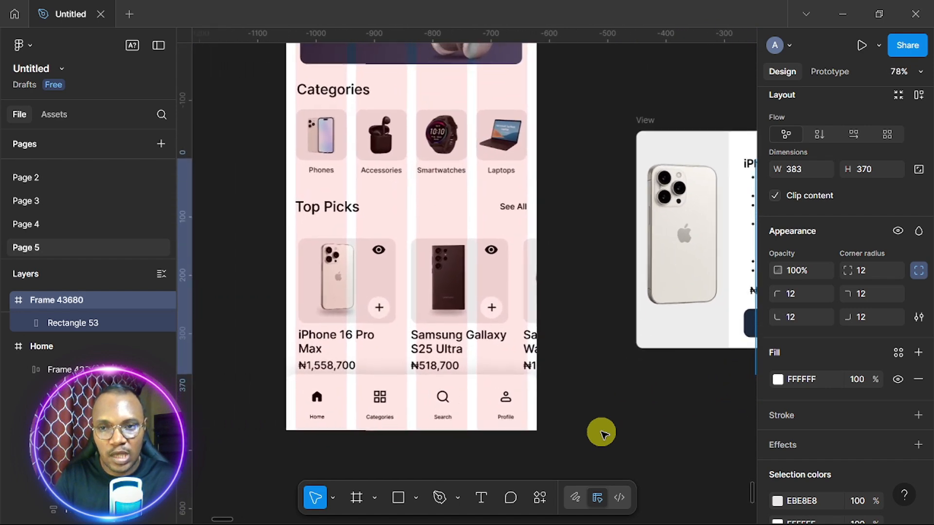
{"action": "scroll", "coordinate": [602, 433], "scroll_direction": "up", "scroll_amount": 1}
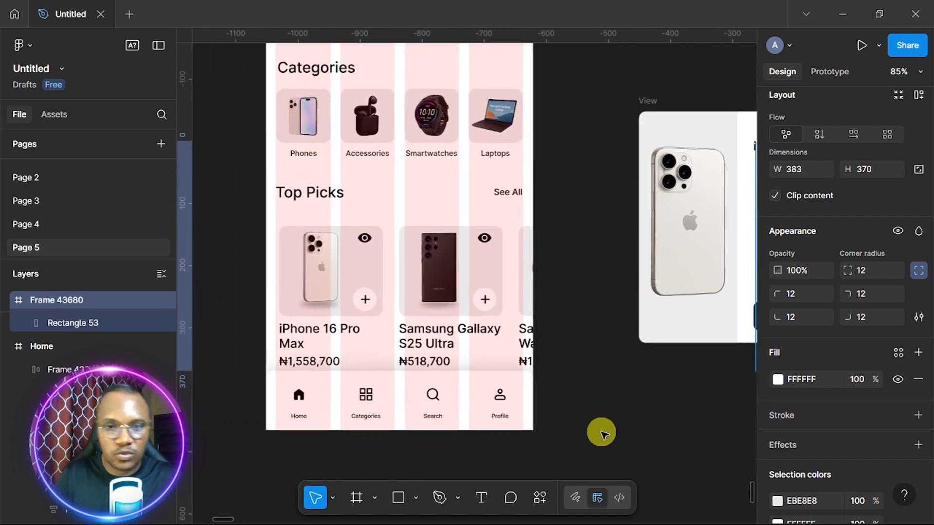
{"action": "left_click", "coordinate": [324, 275]}
{"action": "double_click", "coordinate": [324, 275]}
{"action": "double_click", "coordinate": [324, 275]}
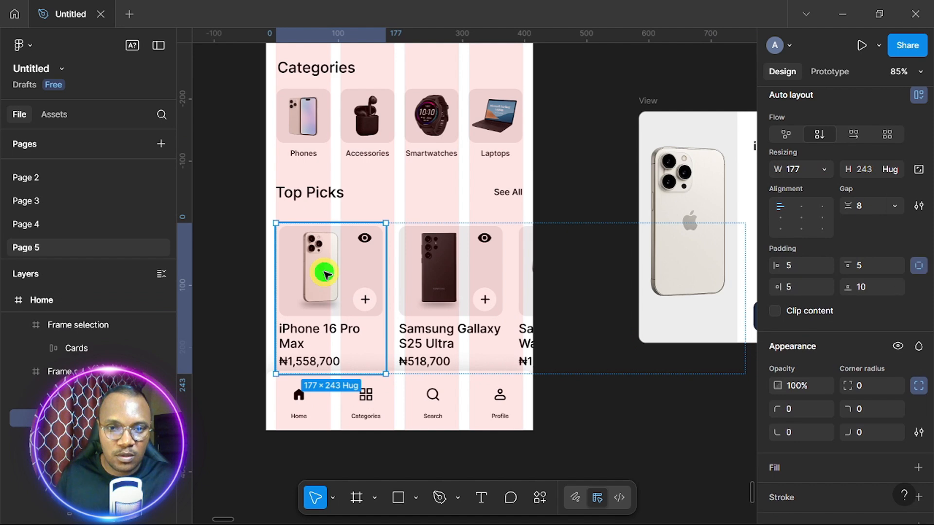
{"action": "double_click", "coordinate": [323, 275]}
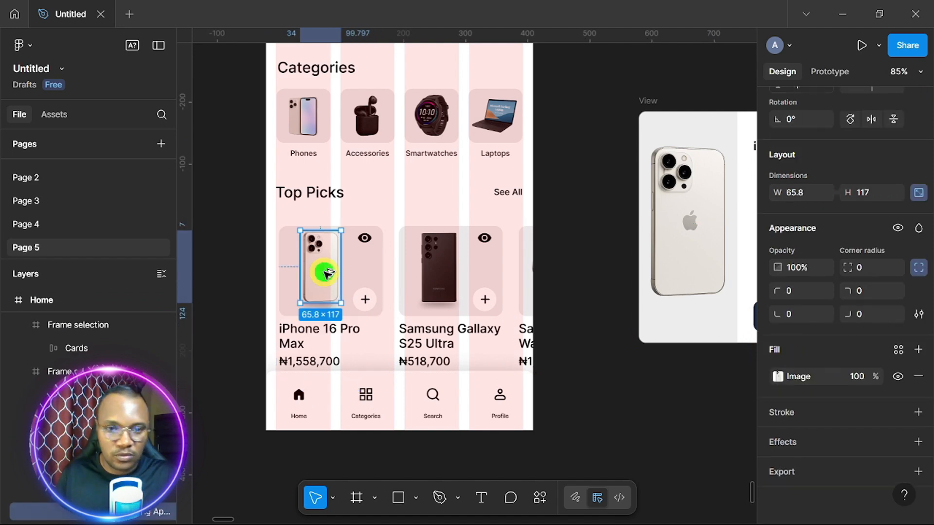
{"action": "left_click_drag", "start_coordinate": [325, 274], "coordinate": [499, 259]}
{"action": "scroll", "coordinate": [529, 311], "scroll_direction": "up", "scroll_amount": 3}
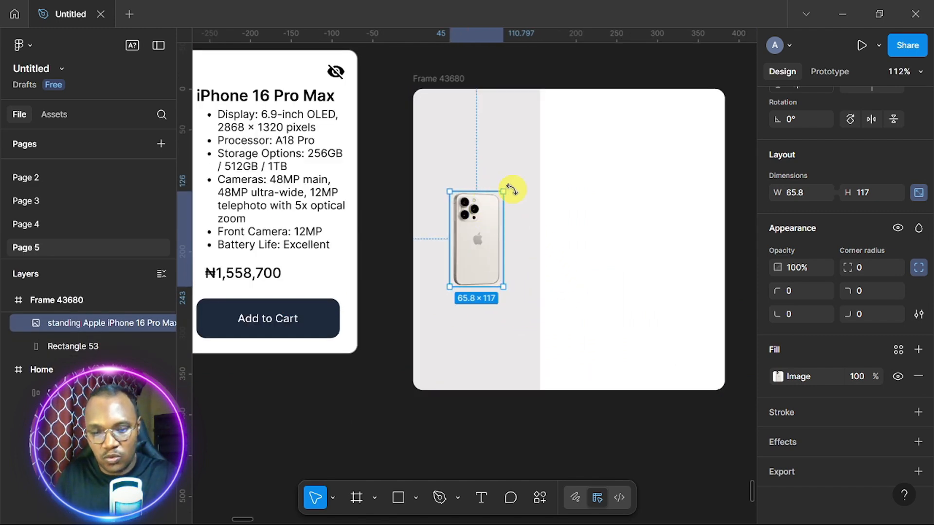
Scale the copied iPhone image up proportionally to about 131 × 233 within the grey panel
{"action": "key", "text": "k"}
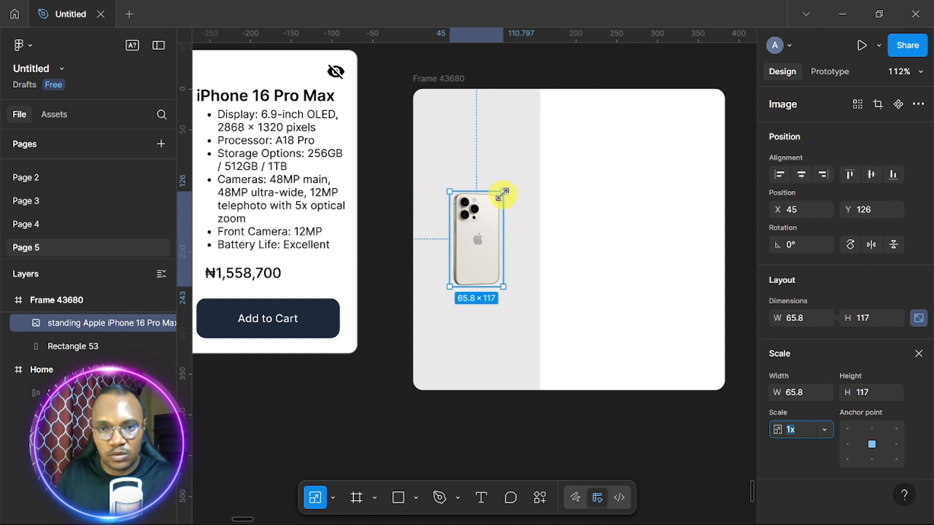
{"action": "left_click_drag", "start_coordinate": [502, 195], "coordinate": [536, 135]}
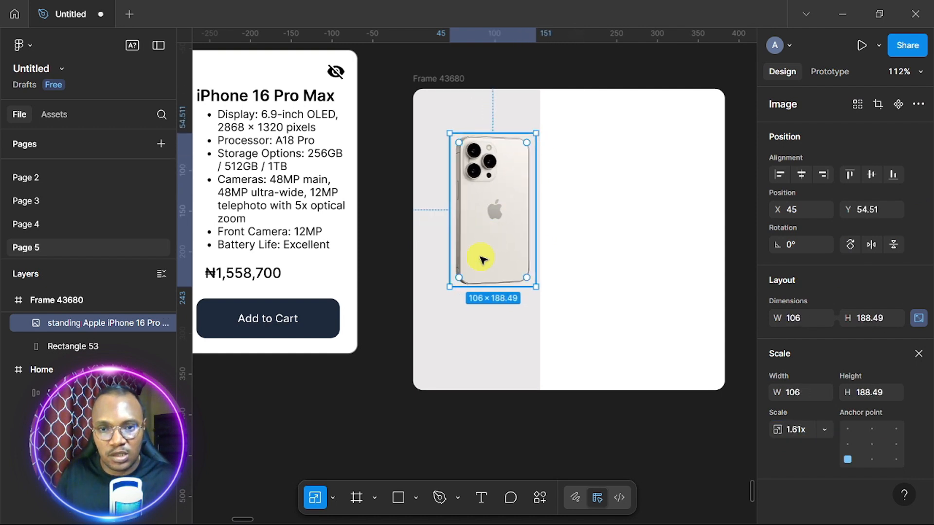
{"action": "left_click_drag", "start_coordinate": [452, 288], "coordinate": [429, 314]}
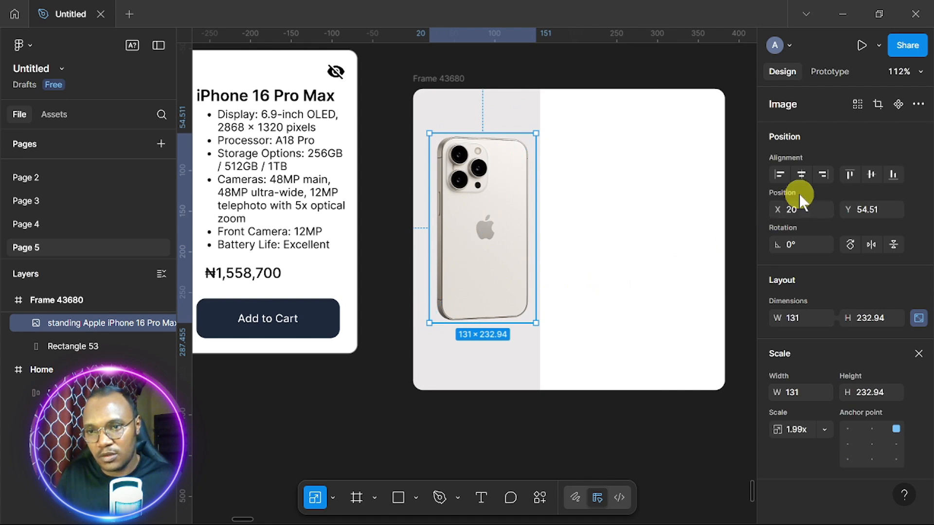
Align the iPhone image to the frame's left edge, nudge it right to X 10, and centre it vertically in the frame
{"action": "left_click", "coordinate": [802, 175]}
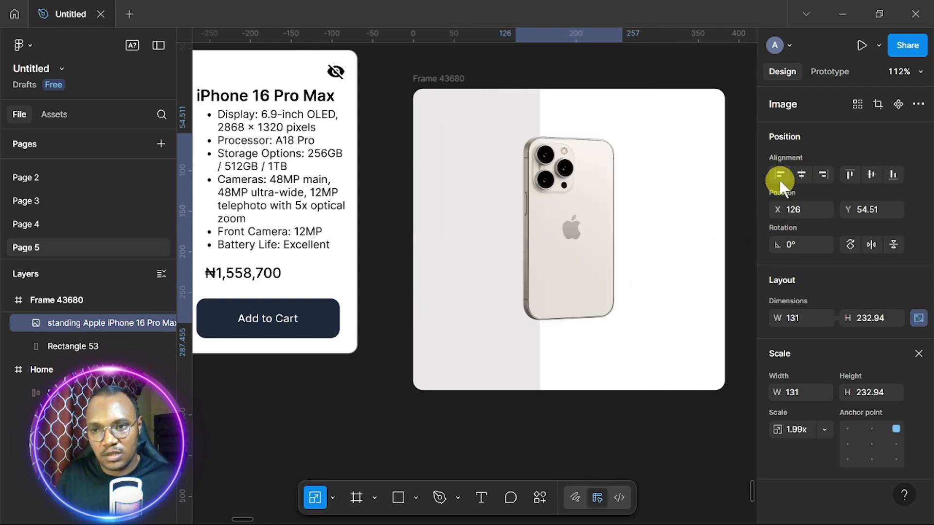
{"action": "left_click", "coordinate": [780, 174]}
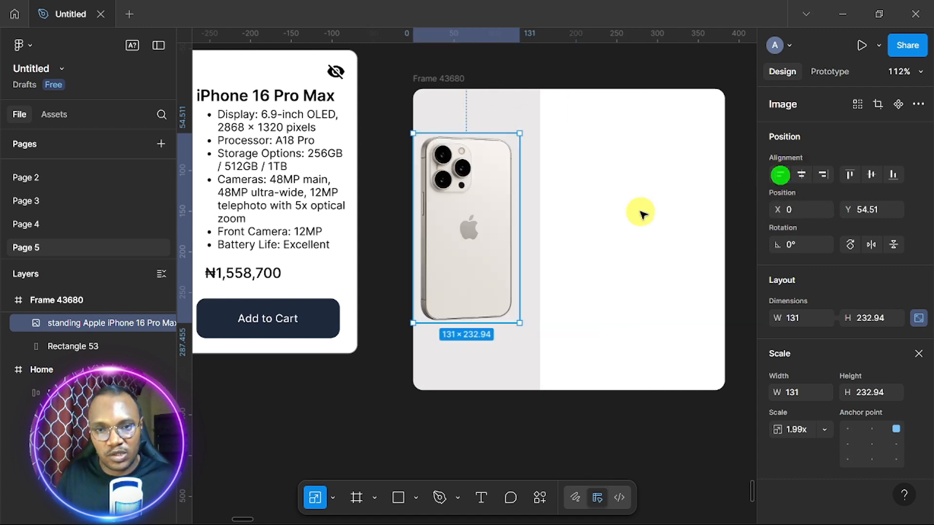
{"action": "key", "text": "Right"}
{"action": "key", "text": "Right"}
{"action": "key", "text": "Right"}
{"action": "key", "text": "Right"}
{"action": "key", "text": "Right"}
{"action": "key", "text": "Right"}
{"action": "key", "text": "Right"}
{"action": "key", "text": "Right"}
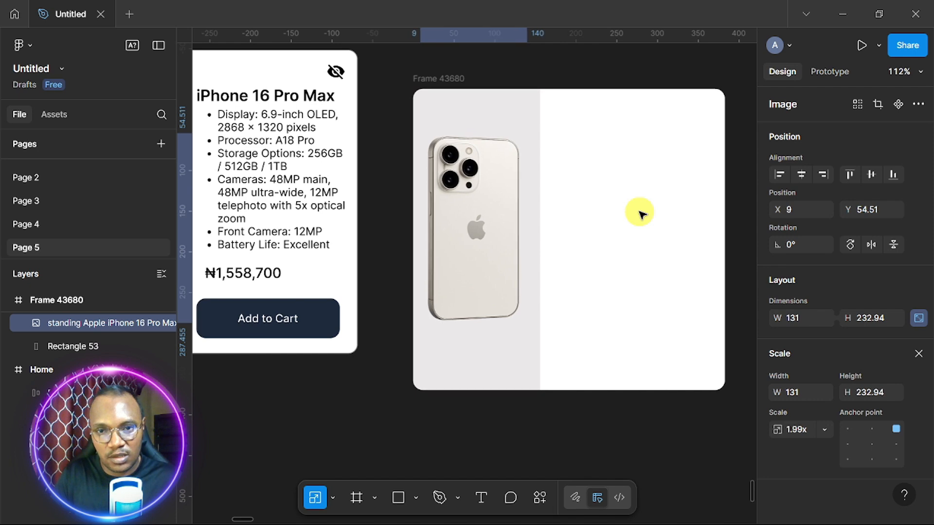
{"action": "key", "text": "Right"}
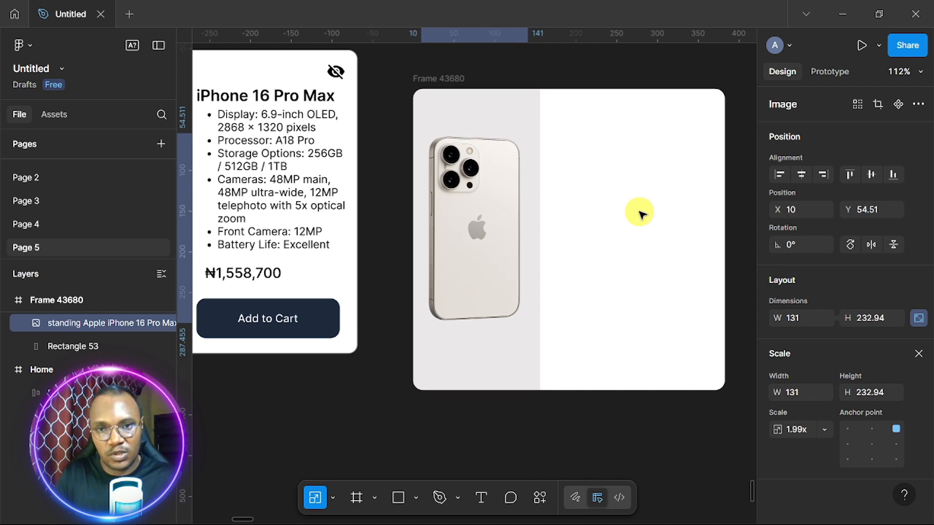
{"action": "left_click", "coordinate": [870, 176]}
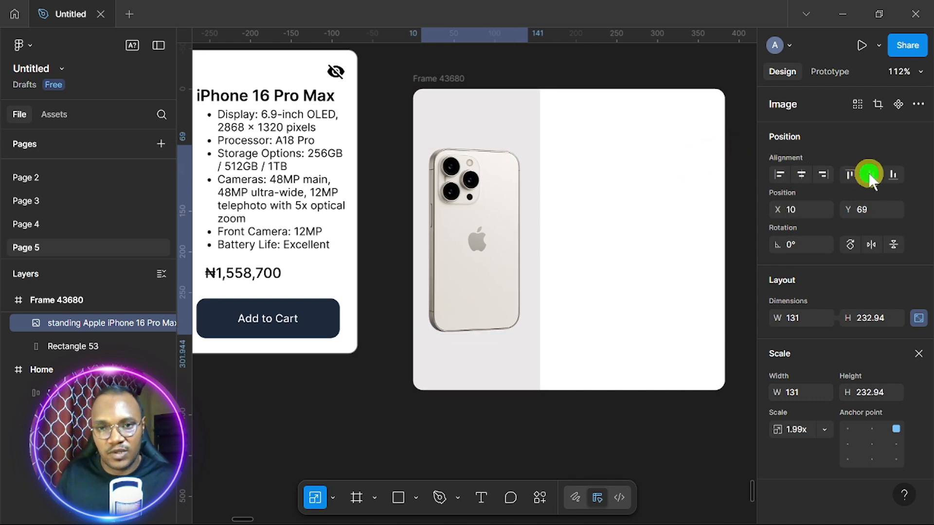
Compare the new card with the reference View card, examining its title, specification list, price and Add to Cart layout
{"action": "scroll", "coordinate": [453, 433], "scroll_direction": "down", "scroll_amount": 2}
{"action": "scroll", "coordinate": [453, 433], "scroll_direction": "left", "scroll_amount": 2}
{"action": "scroll", "coordinate": [445, 434], "scroll_direction": "down", "scroll_amount": 1}
{"action": "scroll", "coordinate": [445, 435], "scroll_direction": "left", "scroll_amount": 1}
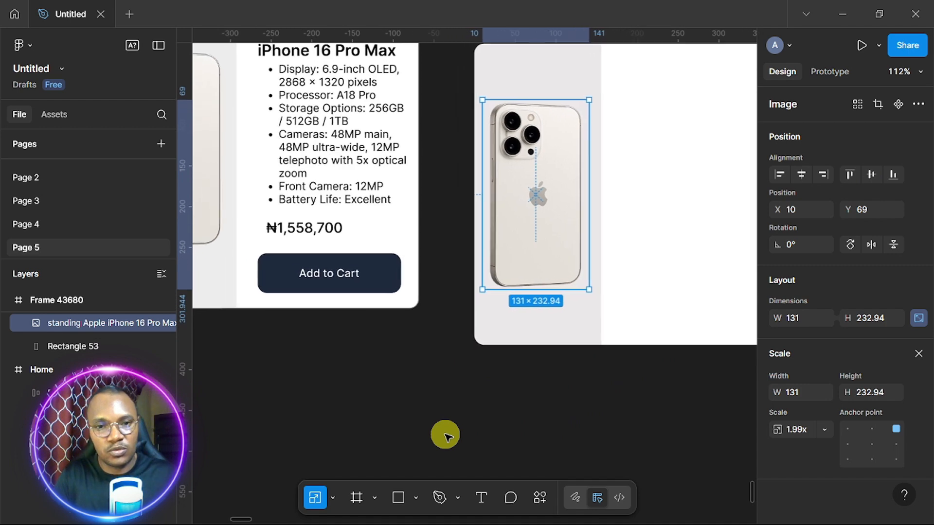
{"action": "scroll", "coordinate": [445, 434], "scroll_direction": "up", "scroll_amount": 3}
{"action": "scroll", "coordinate": [445, 435], "scroll_direction": "right", "scroll_amount": 2}
{"action": "scroll", "coordinate": [445, 435], "scroll_direction": "down", "scroll_amount": 2}
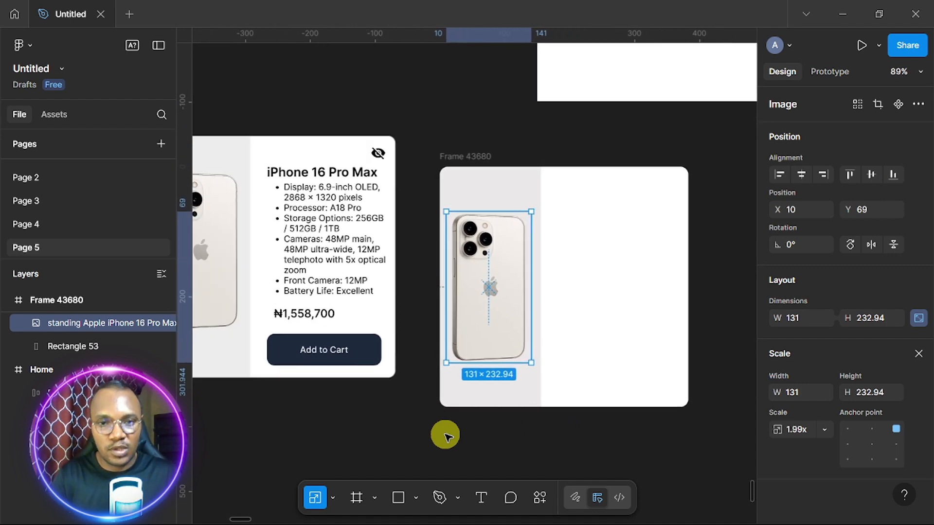
{"action": "scroll", "coordinate": [445, 434], "scroll_direction": "up", "scroll_amount": 3}
{"action": "scroll", "coordinate": [445, 435], "scroll_direction": "left", "scroll_amount": 2}
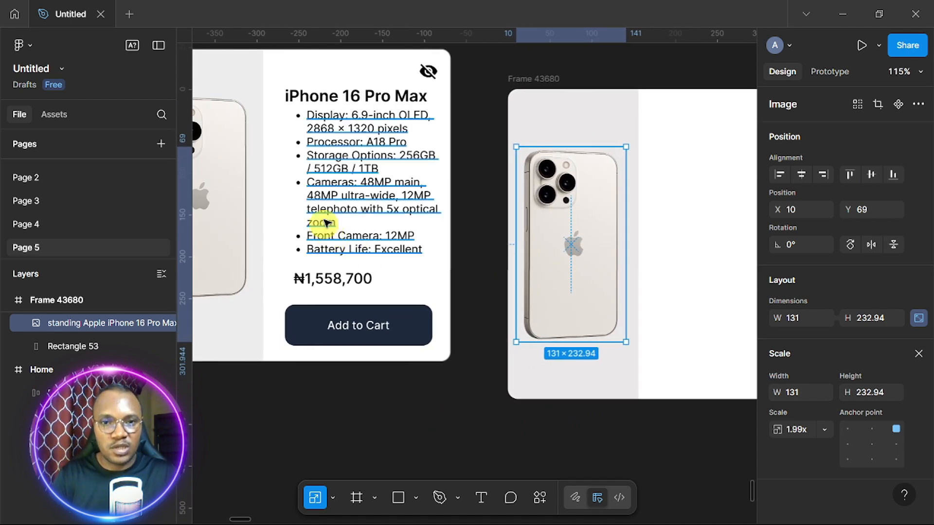
{"action": "scroll", "coordinate": [349, 146], "scroll_direction": "down", "scroll_amount": 3}
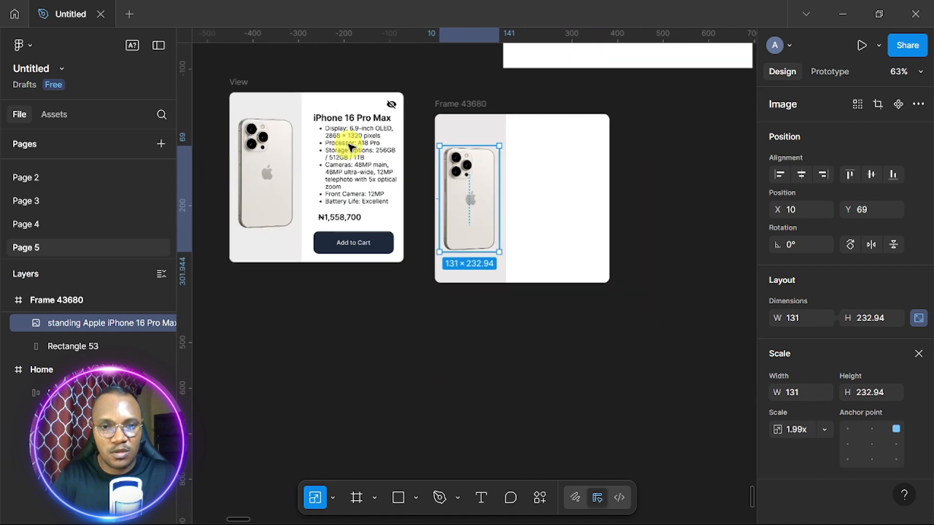
Place a copy of the Home screen's iPhone 16 Pro Max title and price block in the new card's white area
{"action": "scroll", "coordinate": [348, 146], "scroll_direction": "left", "scroll_amount": 6}
{"action": "scroll", "coordinate": [348, 146], "scroll_direction": "down", "scroll_amount": 3}
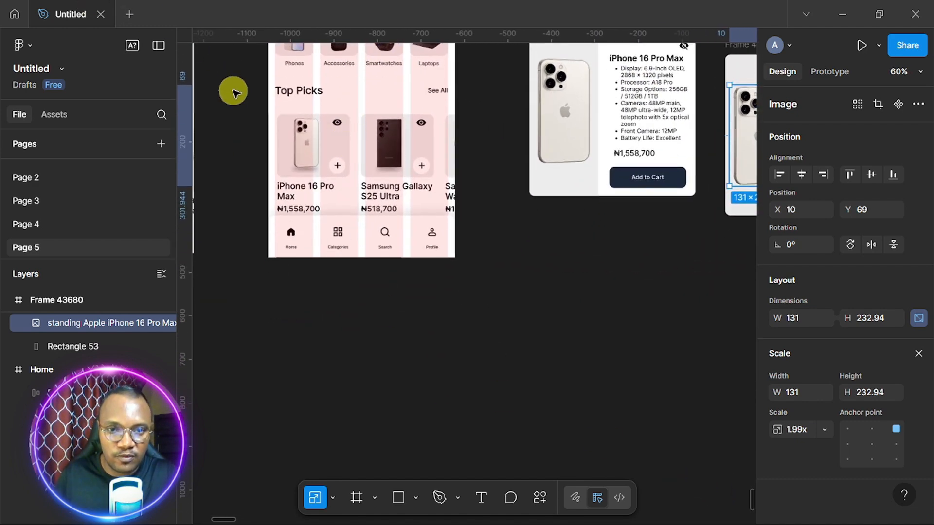
{"action": "double_click", "coordinate": [296, 197]}
{"action": "double_click", "coordinate": [297, 197]}
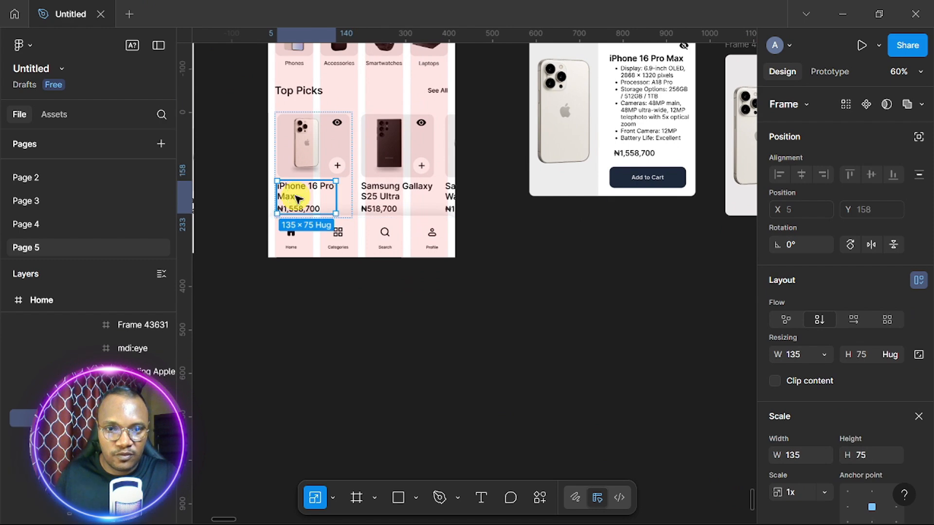
{"action": "left_click_drag", "start_coordinate": [360, 197], "coordinate": [577, 99]}
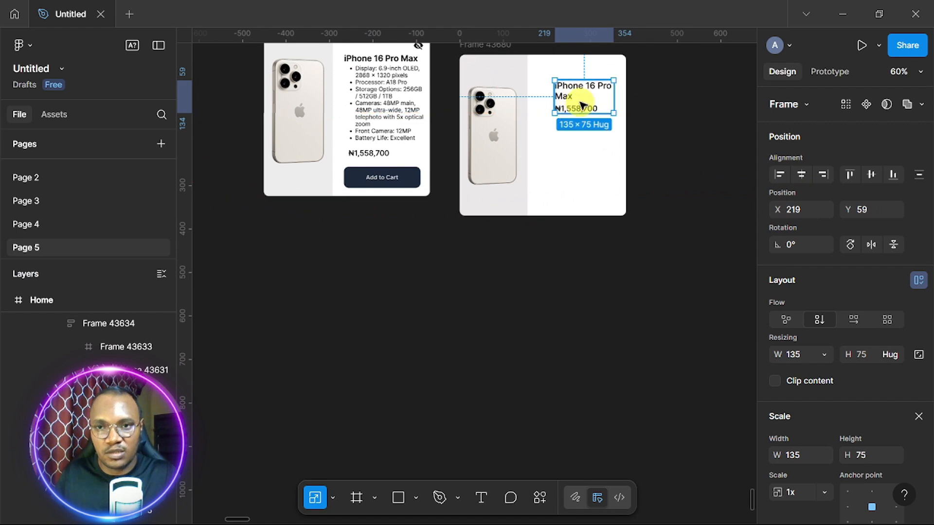
Ungroup the title and price block, and move the price down to the lower part of the card's white area
{"action": "right_click", "coordinate": [583, 78]}
{"action": "left_click", "coordinate": [619, 288]}
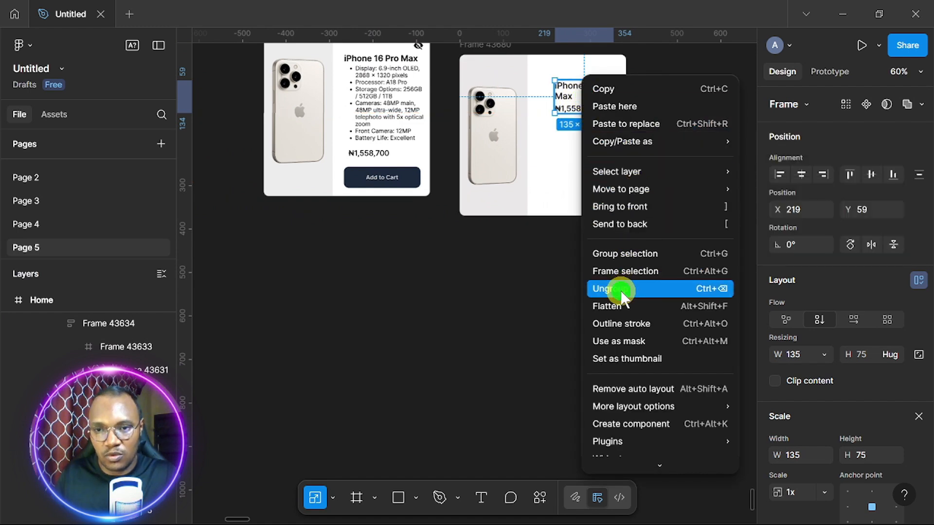
{"action": "left_click", "coordinate": [602, 146]}
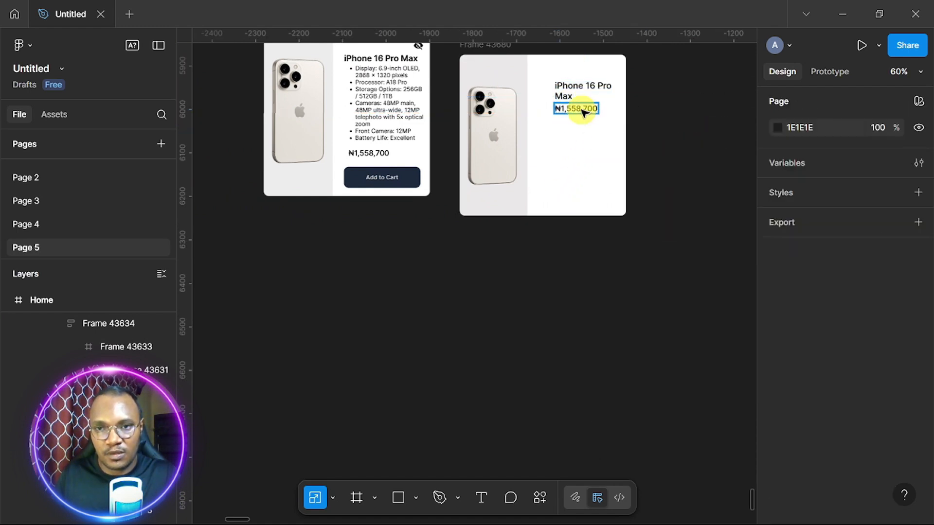
{"action": "left_click_drag", "start_coordinate": [582, 110], "coordinate": [577, 169]}
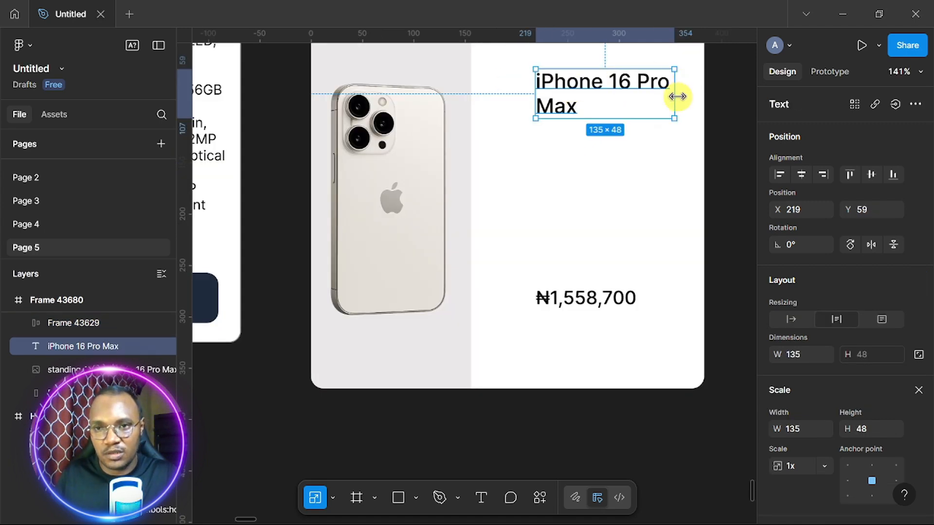
Widen the card title's text box to 184 and remove its line break so "iPhone 16 Pro Max" reads on one line
{"action": "left_click_drag", "start_coordinate": [683, 94], "coordinate": [684, 94]}
{"action": "left_click_drag", "start_coordinate": [671, 119], "coordinate": [665, 117]}
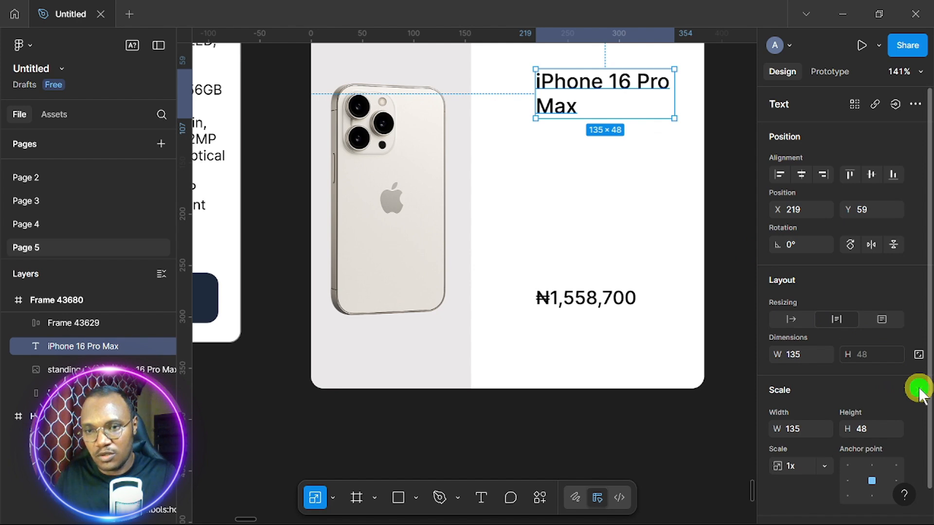
{"action": "key", "text": "v"}
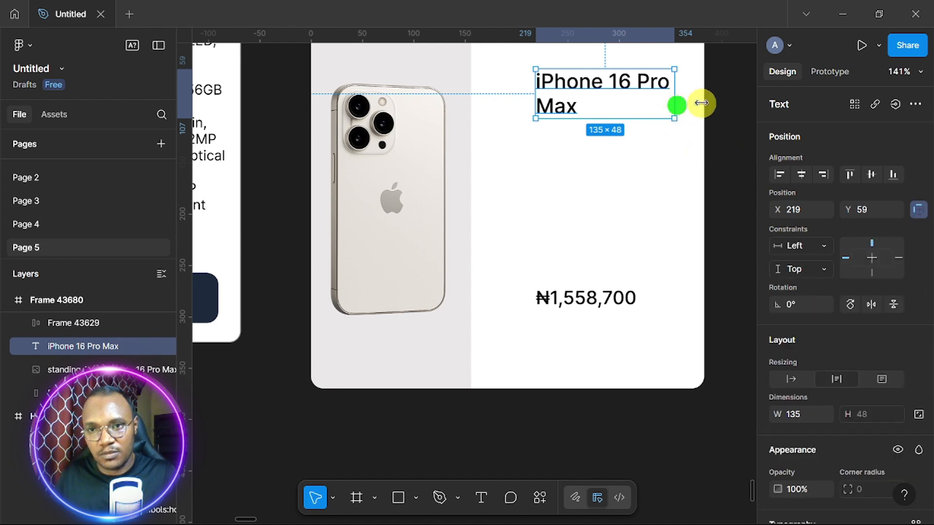
{"action": "left_click_drag", "start_coordinate": [677, 105], "coordinate": [725, 96]}
{"action": "double_click", "coordinate": [540, 106]}
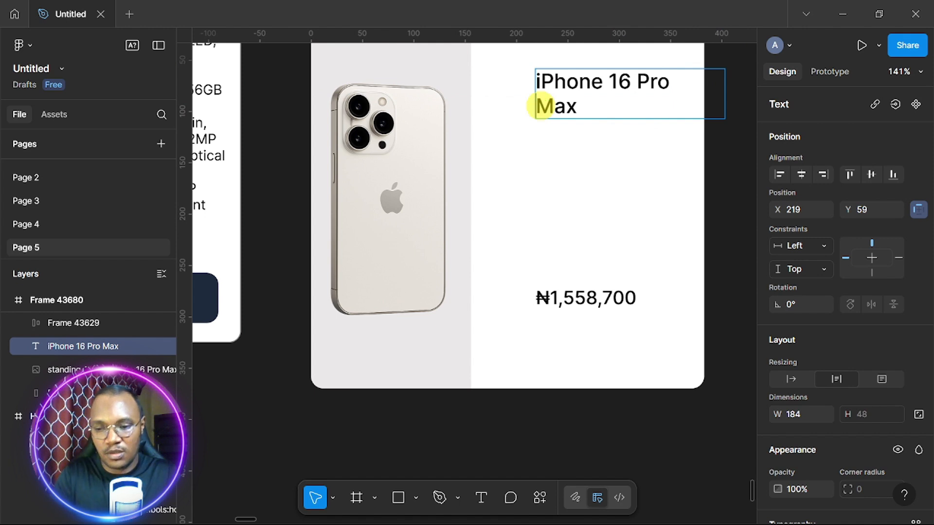
{"action": "key", "text": "BackSpace"}
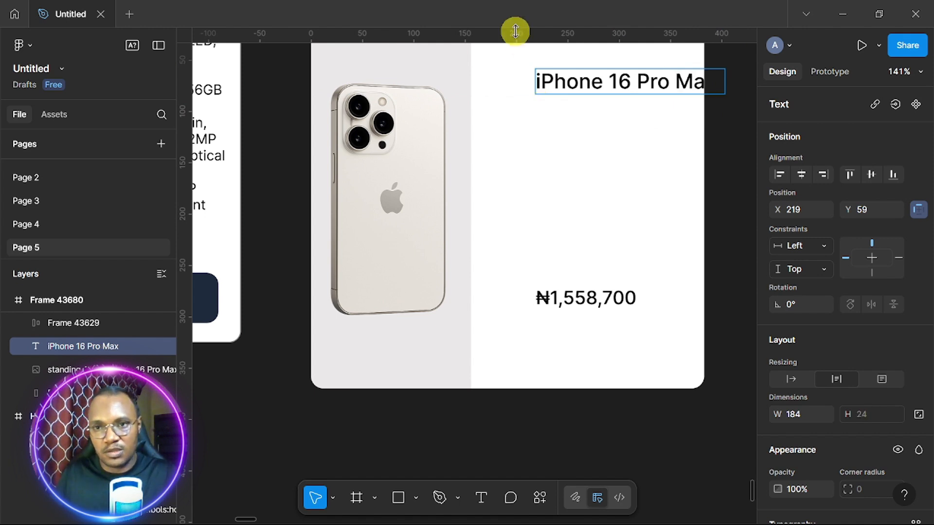
{"action": "left_click", "coordinate": [672, 157]}
Narrow the title's text box to 177 and move it within the card's white area to X 175, Y 50
{"action": "left_click", "coordinate": [665, 86]}
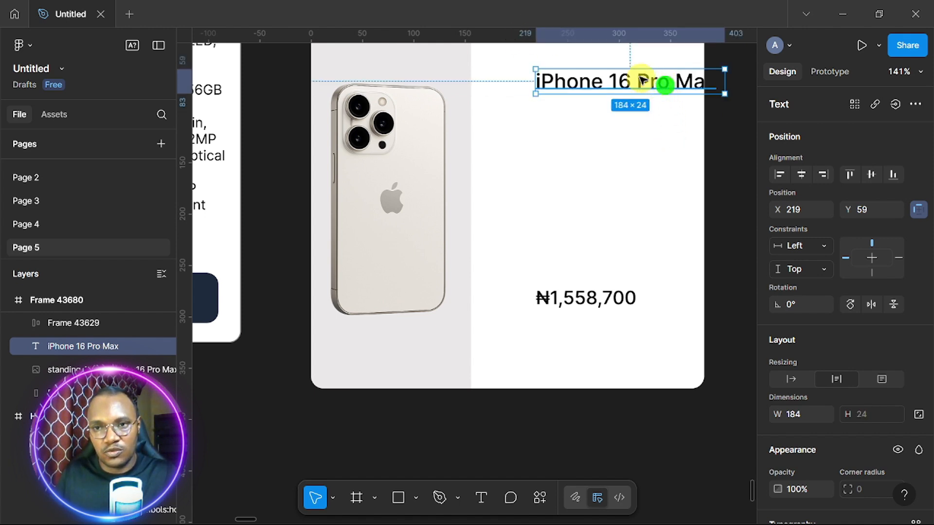
{"action": "left_click_drag", "start_coordinate": [663, 83], "coordinate": [681, 73]}
{"action": "scroll", "coordinate": [666, 87], "scroll_direction": "down", "scroll_amount": 4}
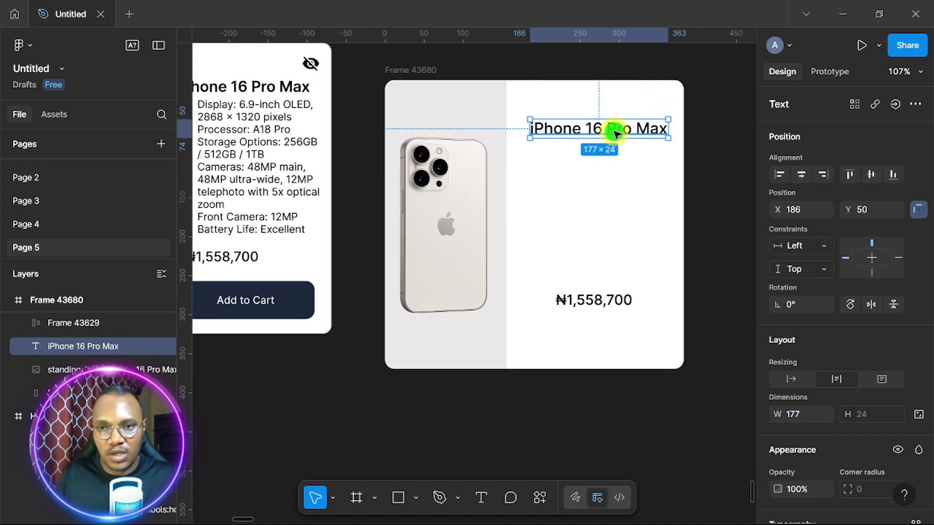
{"action": "mouse_move", "coordinate": [617, 135]}
{"action": "left_mouse_down"}
{"action": "mouse_move", "coordinate": [598, 135]}
{"action": "mouse_move", "coordinate": [608, 135]}
{"action": "left_mouse_up"}
Resize the whole eye-off icon in the white frame above the cards to 24 × 24
{"action": "scroll", "coordinate": [594, 211], "scroll_direction": "down", "scroll_amount": 2}
{"action": "scroll", "coordinate": [595, 211], "scroll_direction": "up", "scroll_amount": 3}
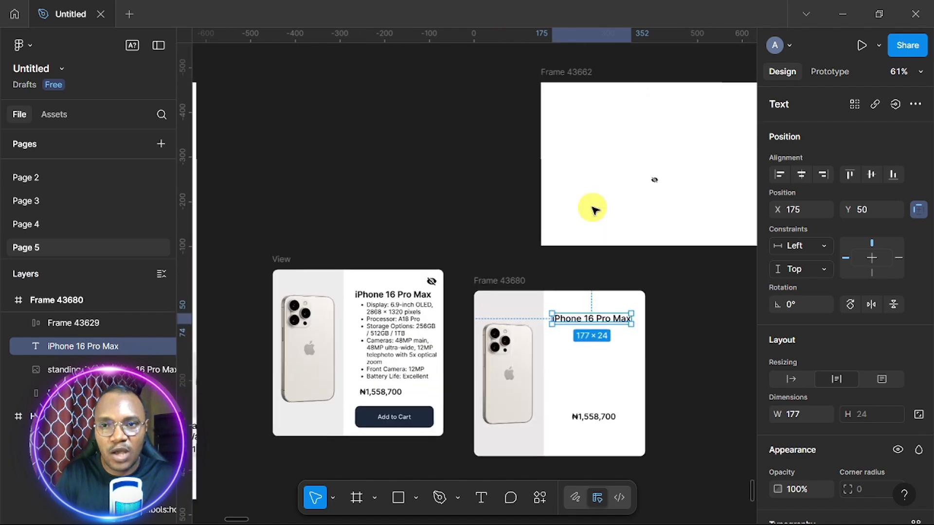
{"action": "scroll", "coordinate": [594, 210], "scroll_direction": "up", "scroll_amount": 1}
{"action": "scroll", "coordinate": [595, 210], "scroll_direction": "down", "scroll_amount": 1}
{"action": "scroll", "coordinate": [594, 210], "scroll_direction": "up", "scroll_amount": 4}
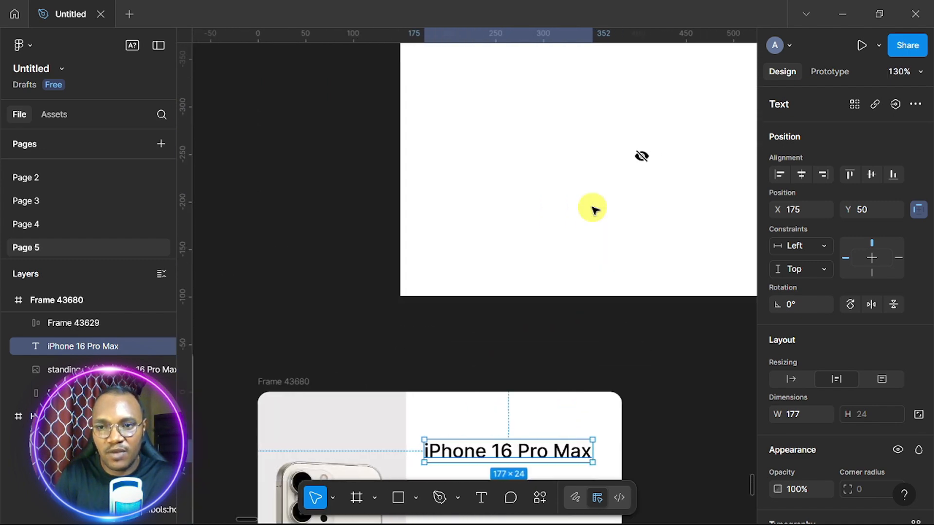
{"action": "scroll", "coordinate": [594, 210], "scroll_direction": "right", "scroll_amount": 2}
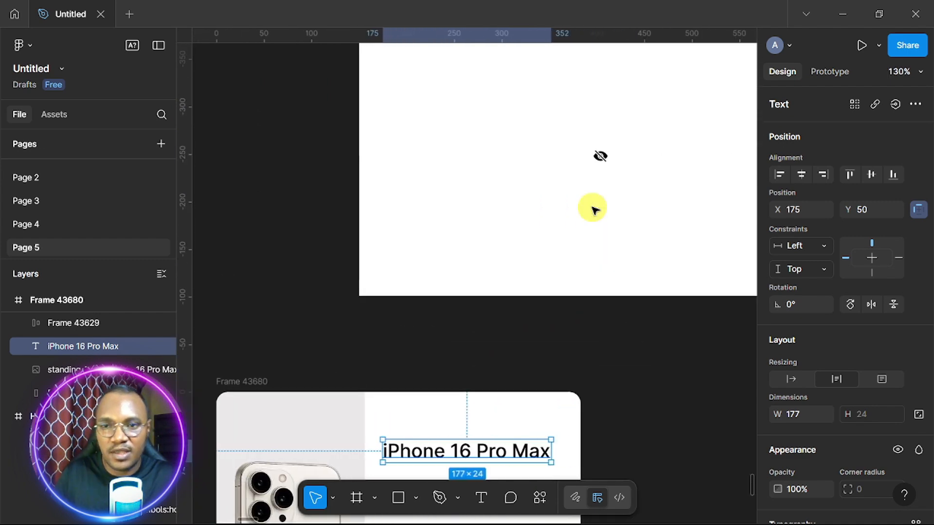
{"action": "left_click", "coordinate": [603, 156]}
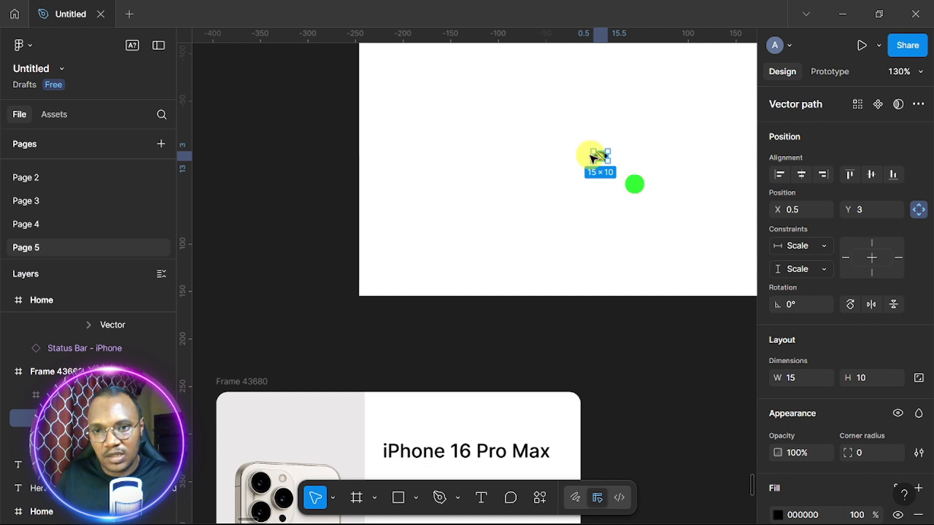
{"action": "left_click", "coordinate": [614, 173]}
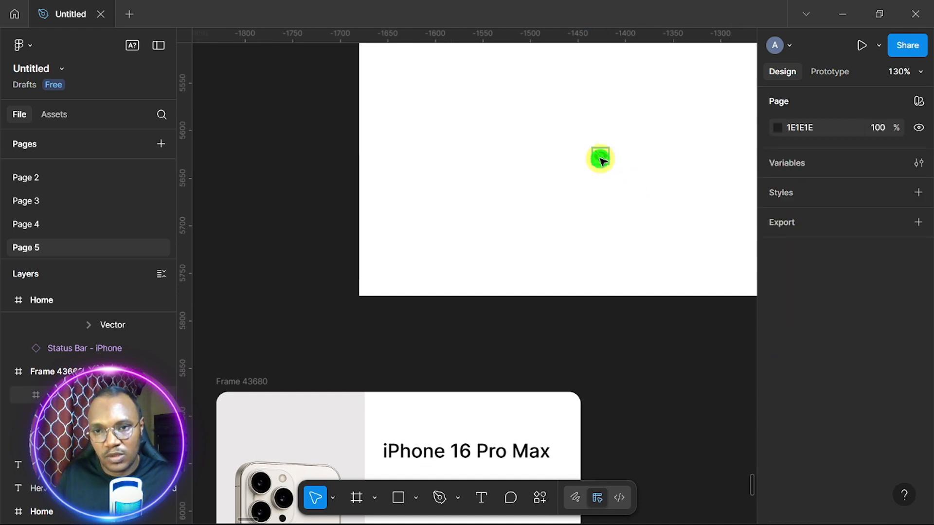
{"action": "left_click", "coordinate": [601, 158]}
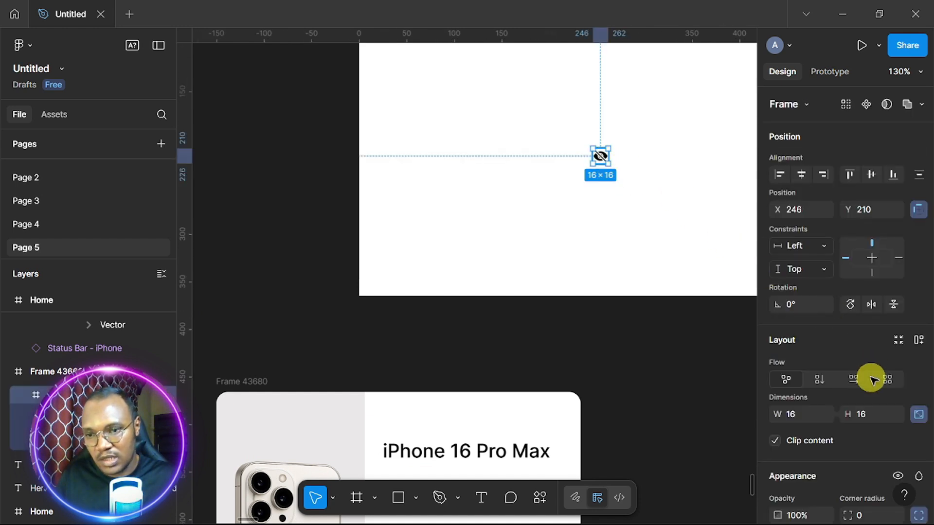
{"action": "scroll", "coordinate": [850, 392], "scroll_direction": "down", "scroll_amount": 8}
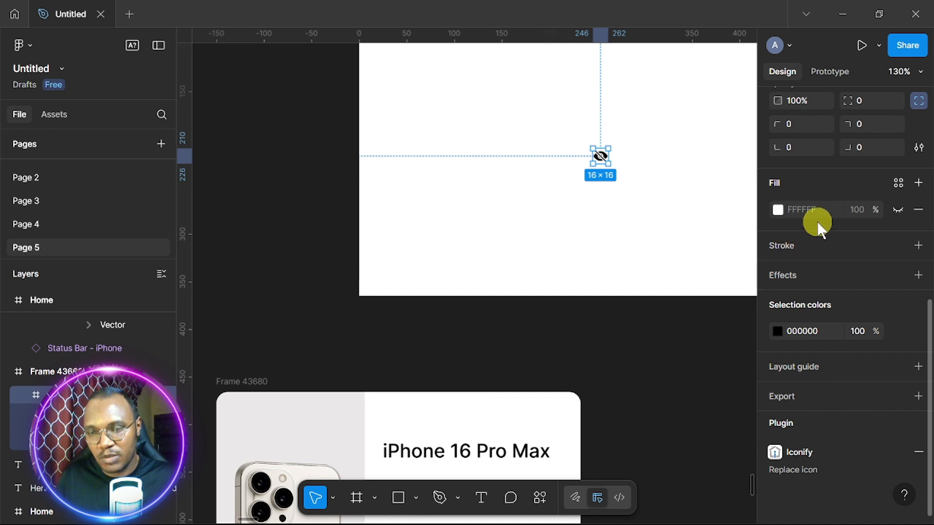
{"action": "scroll", "coordinate": [818, 229], "scroll_direction": "up", "scroll_amount": 4}
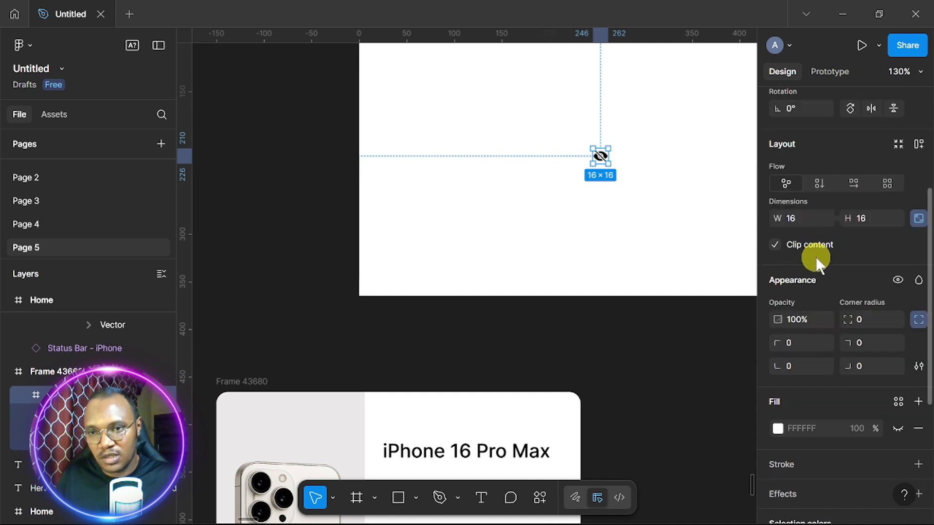
{"action": "left_click", "coordinate": [797, 216]}
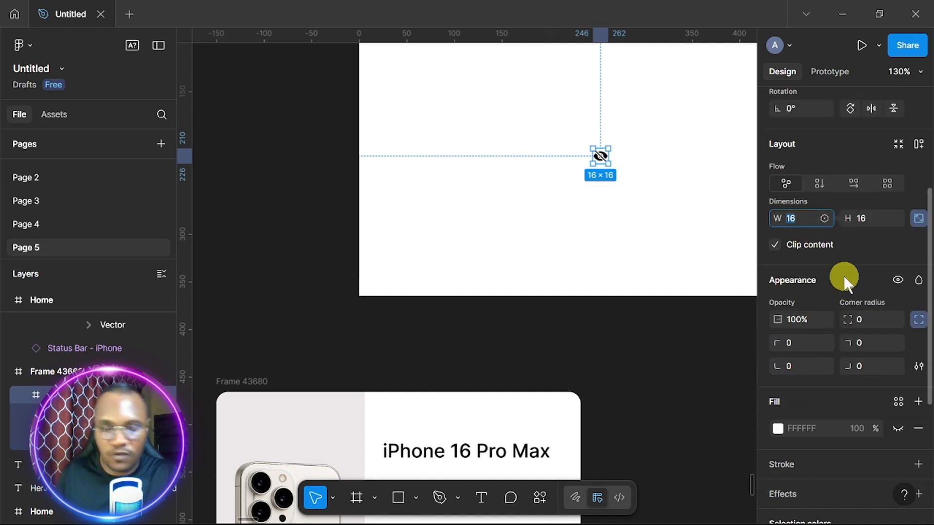
{"action": "type", "text": "24"}
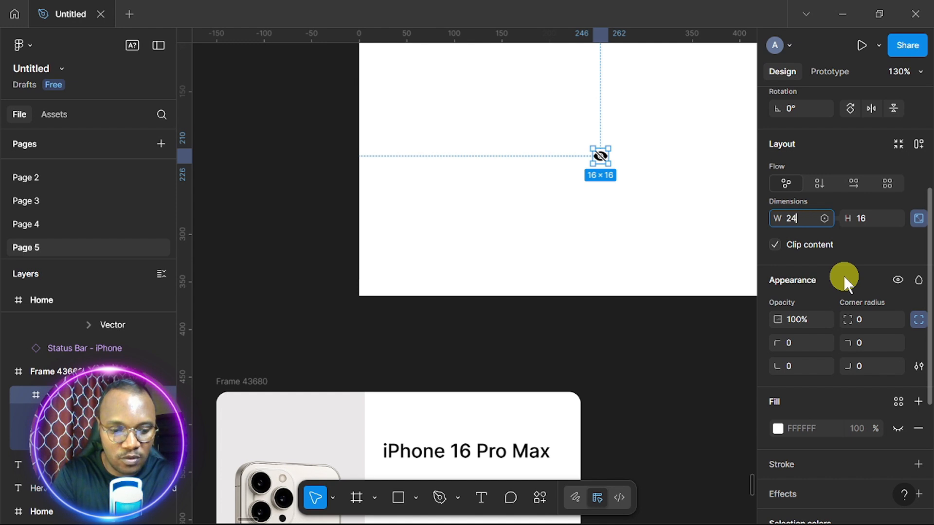
{"action": "key", "text": "Tab"}
{"action": "type", "text": "24"}
Move the eye-off icon into the new card's upper-right corner, at about X 340, Y 12
{"action": "left_click", "coordinate": [603, 158]}
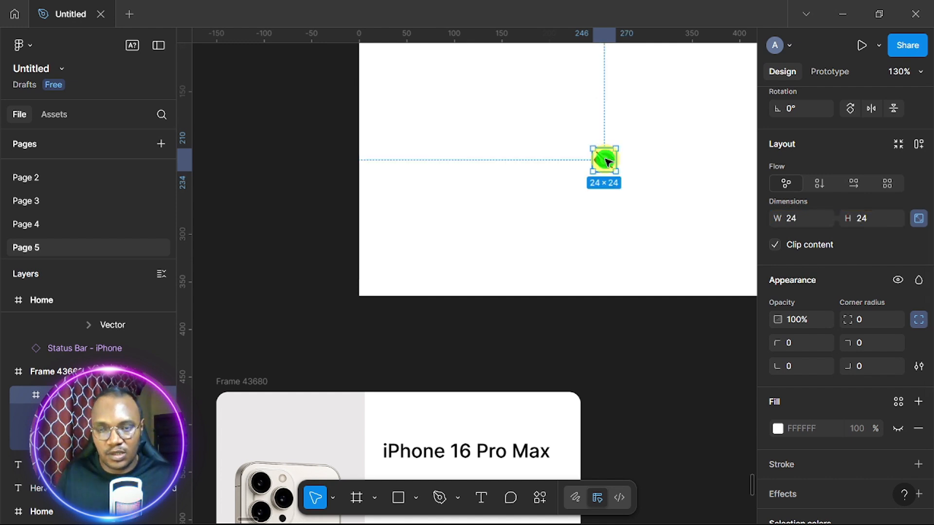
{"action": "left_click_drag", "start_coordinate": [607, 162], "coordinate": [552, 411]}
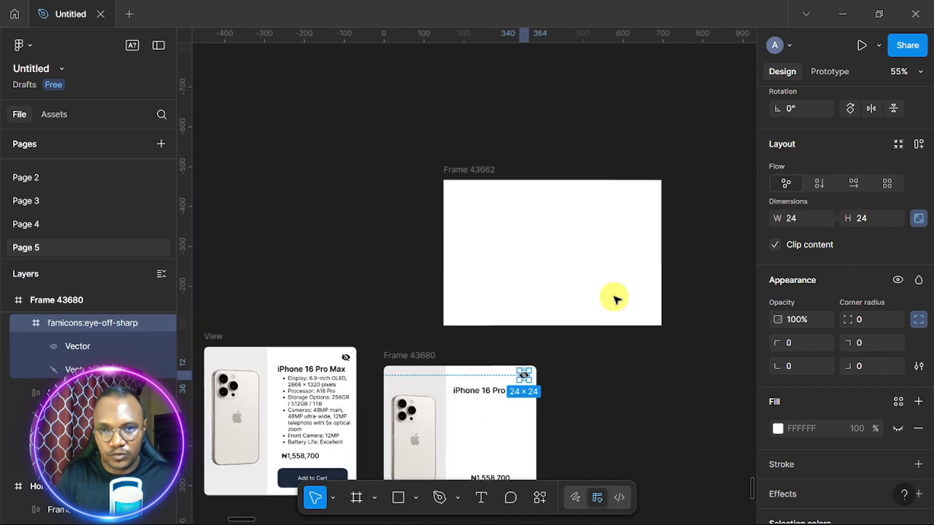
{"action": "scroll", "coordinate": [615, 301], "scroll_direction": "right", "scroll_amount": 1}
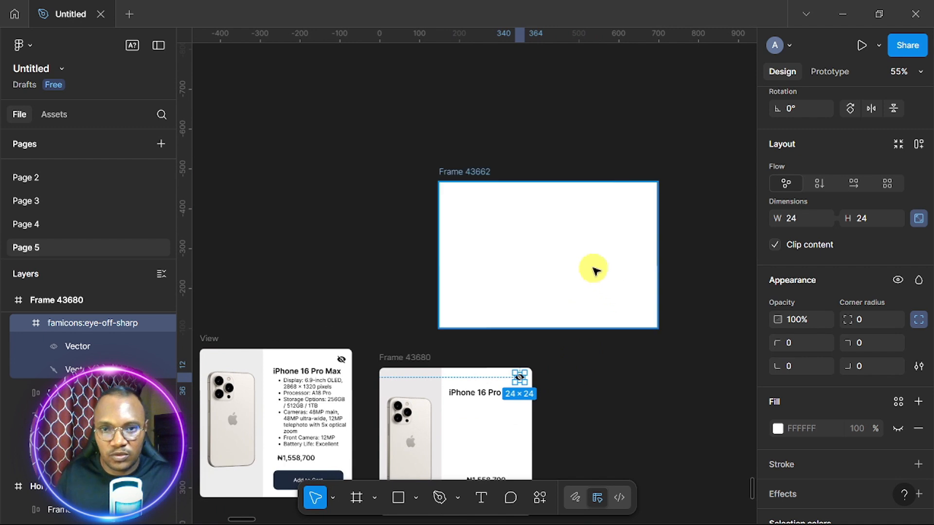
Delete the emptied white Frame 43662 above the cards
{"action": "left_click", "coordinate": [520, 251]}
{"action": "left_click", "coordinate": [523, 252]}
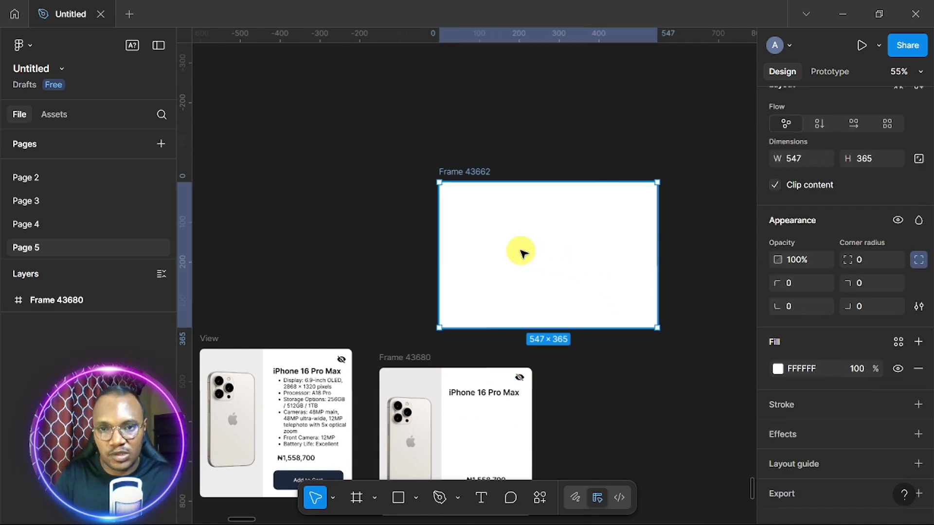
{"action": "key", "text": "Delete"}
Draw a text box about 195 × 165 beneath the card's title, at about X 169, Y 105
{"action": "scroll", "coordinate": [472, 288], "scroll_direction": "down", "scroll_amount": 1}
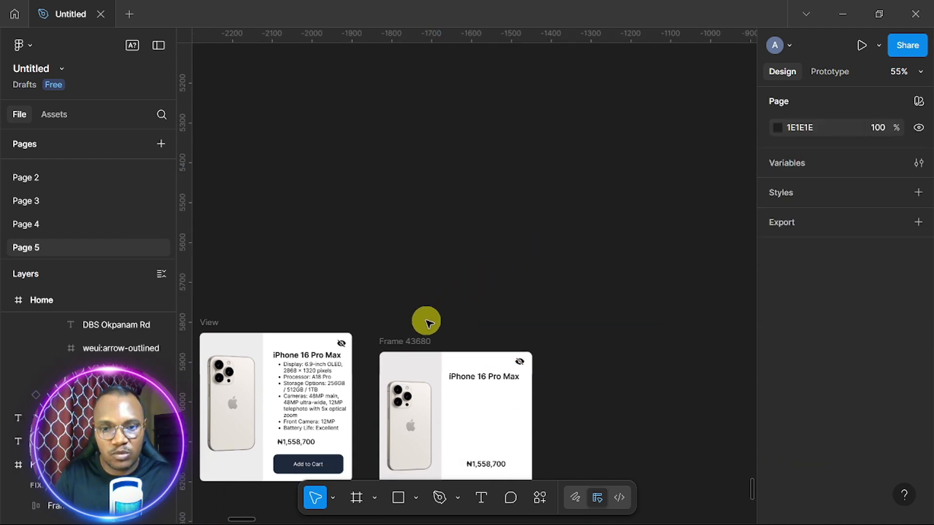
{"action": "scroll", "coordinate": [414, 335], "scroll_direction": "down", "scroll_amount": 2}
{"action": "scroll", "coordinate": [414, 335], "scroll_direction": "up", "scroll_amount": 1}
{"action": "scroll", "coordinate": [412, 336], "scroll_direction": "up", "scroll_amount": 3}
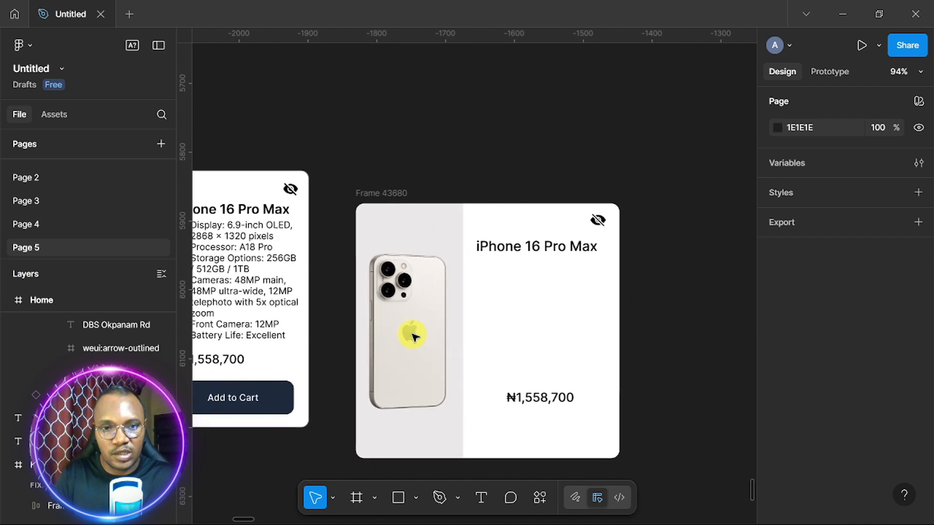
{"action": "left_click", "coordinate": [555, 248]}
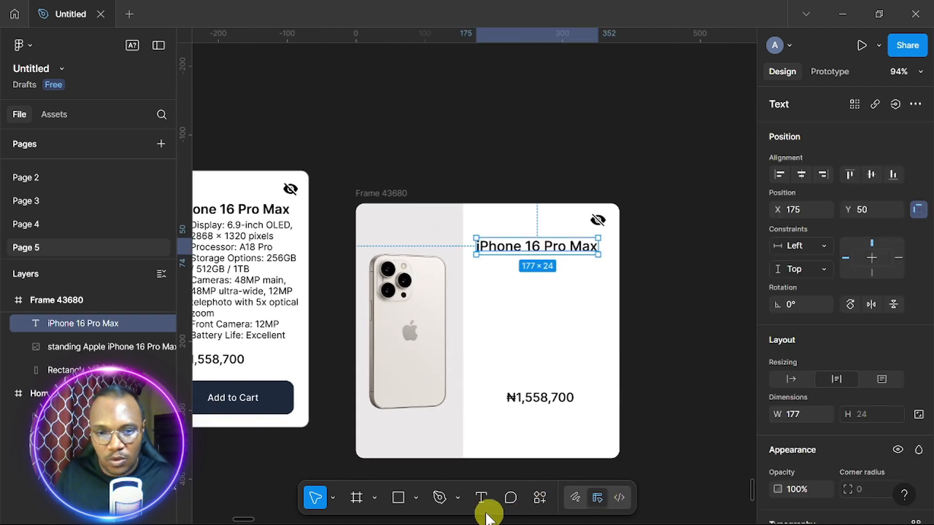
{"action": "left_click", "coordinate": [479, 498]}
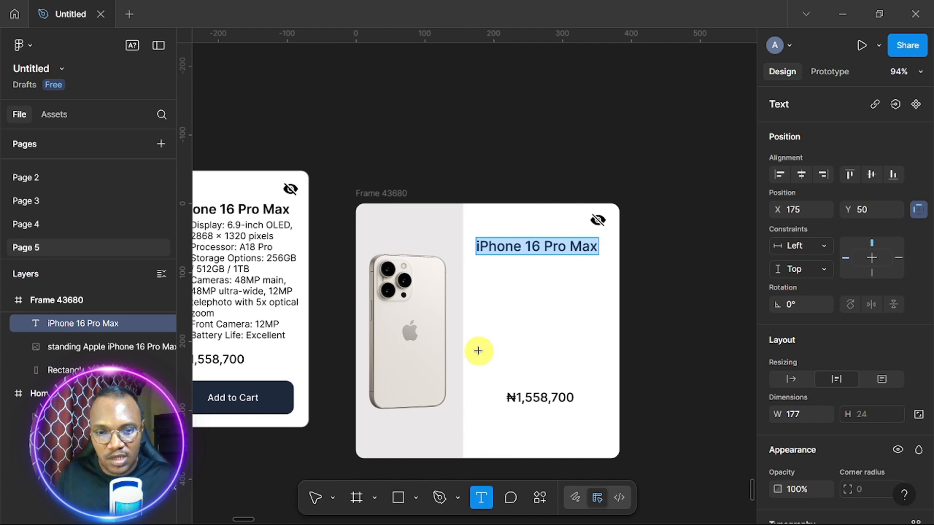
{"action": "left_click_drag", "start_coordinate": [472, 276], "coordinate": [608, 390]}
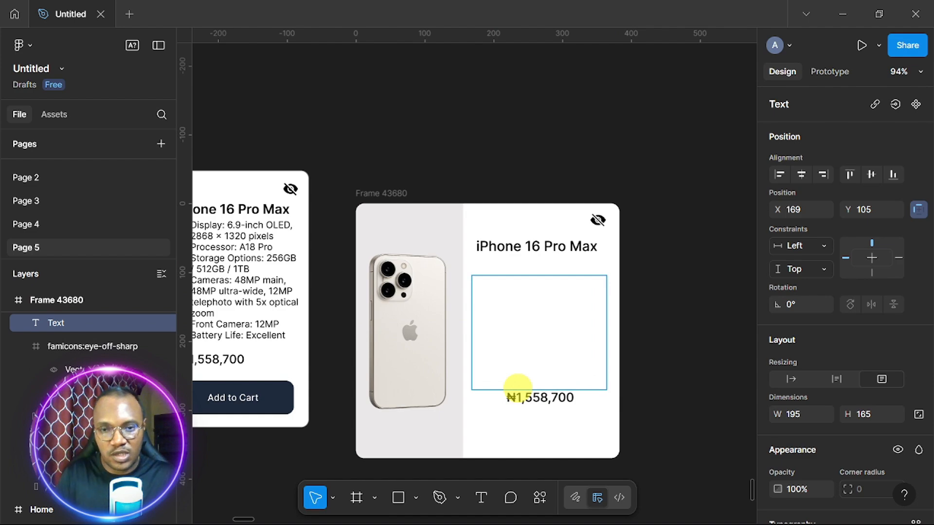
Copy the Apple iPhone 16 Pro Max specification lines, from Display to Battery Life, out of the Phones product list
{"action": "scroll", "coordinate": [519, 390], "scroll_direction": "down", "scroll_amount": 5}
{"action": "scroll", "coordinate": [519, 389], "scroll_direction": "left", "scroll_amount": 10}
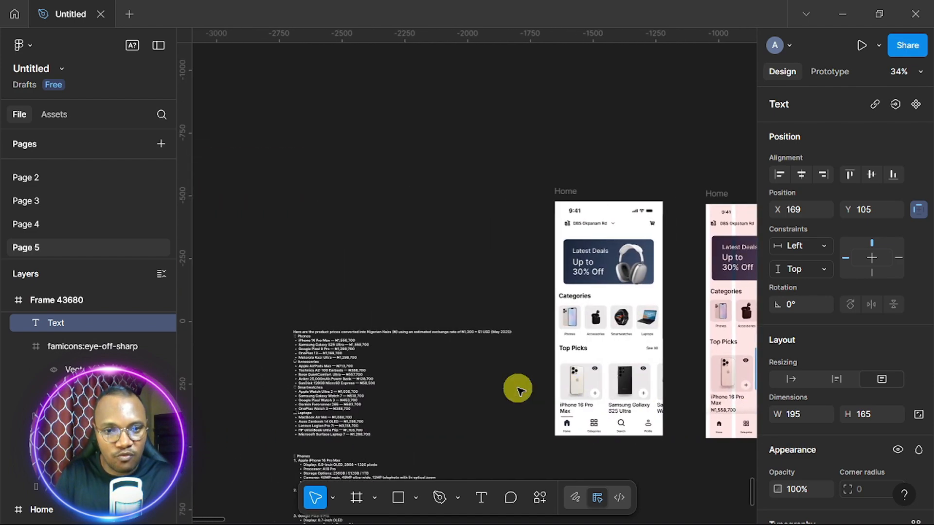
{"action": "scroll", "coordinate": [518, 390], "scroll_direction": "left", "scroll_amount": 3}
{"action": "scroll", "coordinate": [519, 389], "scroll_direction": "down", "scroll_amount": 5}
{"action": "scroll", "coordinate": [518, 389], "scroll_direction": "up", "scroll_amount": 5}
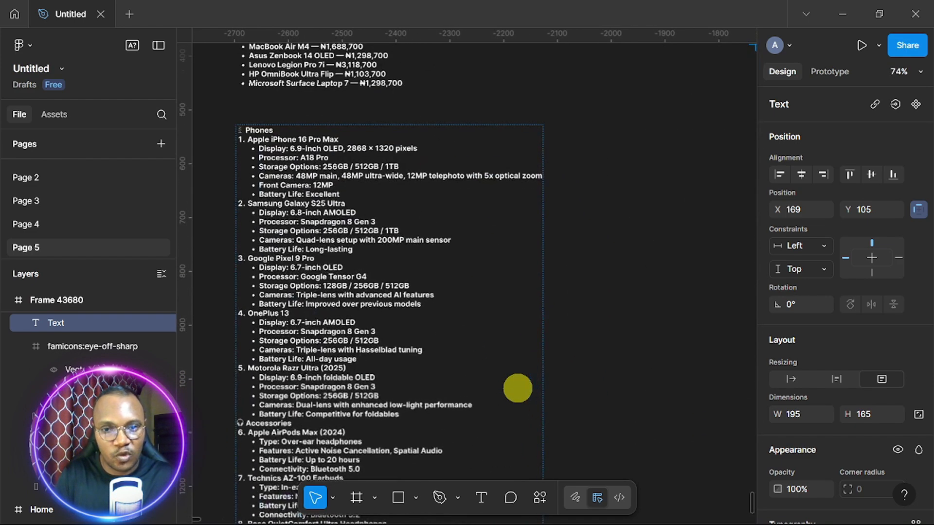
{"action": "scroll", "coordinate": [518, 389], "scroll_direction": "up", "scroll_amount": 2}
{"action": "scroll", "coordinate": [518, 390], "scroll_direction": "up", "scroll_amount": 3}
{"action": "scroll", "coordinate": [518, 390], "scroll_direction": "up", "scroll_amount": 1}
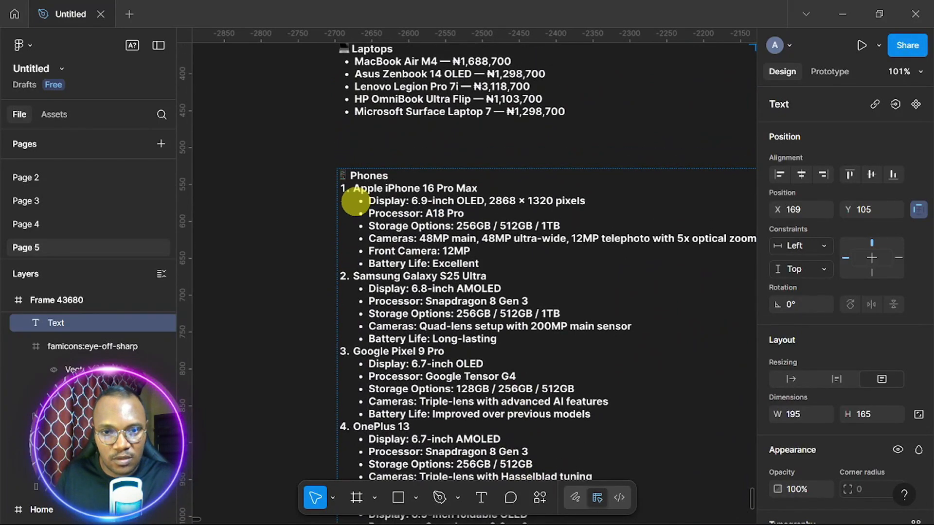
{"action": "left_click_drag", "start_coordinate": [355, 202], "coordinate": [486, 267]}
{"action": "scroll", "coordinate": [486, 267], "scroll_direction": "down", "scroll_amount": 5}
{"action": "scroll", "coordinate": [486, 266], "scroll_direction": "right", "scroll_amount": 5}
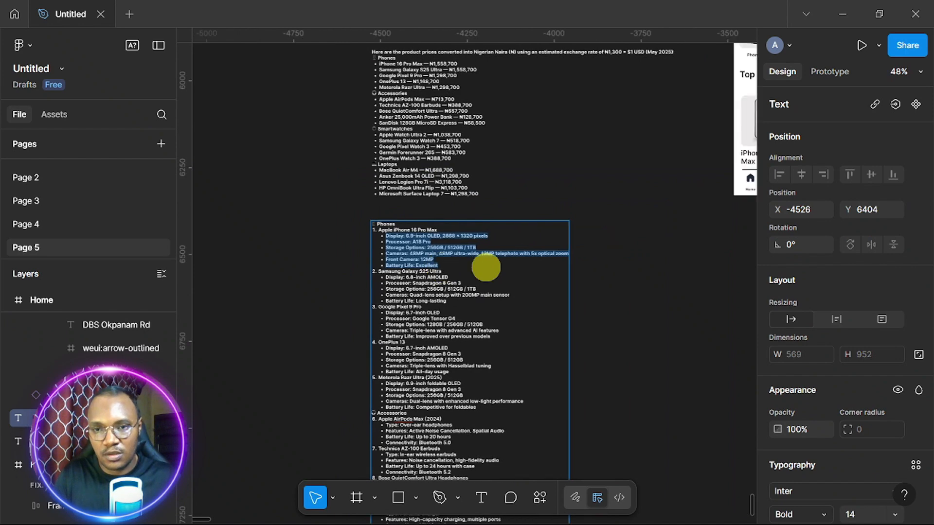
Add a text box about 206 × 183 below the title on the unfinished iPhone 16 Pro Max card and paste the copied specifications
{"action": "scroll", "coordinate": [487, 267], "scroll_direction": "right", "scroll_amount": 10}
{"action": "scroll", "coordinate": [486, 267], "scroll_direction": "up", "scroll_amount": 3}
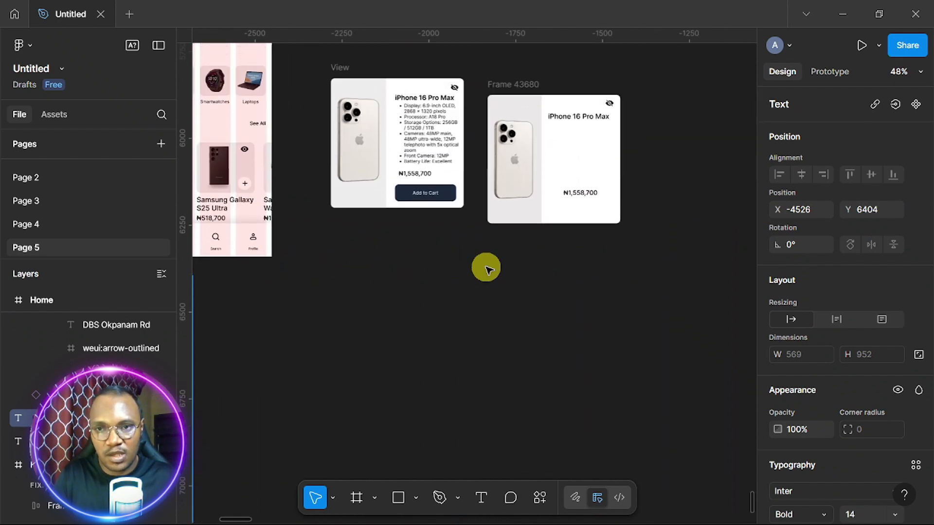
{"action": "scroll", "coordinate": [487, 266], "scroll_direction": "right", "scroll_amount": 1}
{"action": "scroll", "coordinate": [487, 267], "scroll_direction": "up", "scroll_amount": 6}
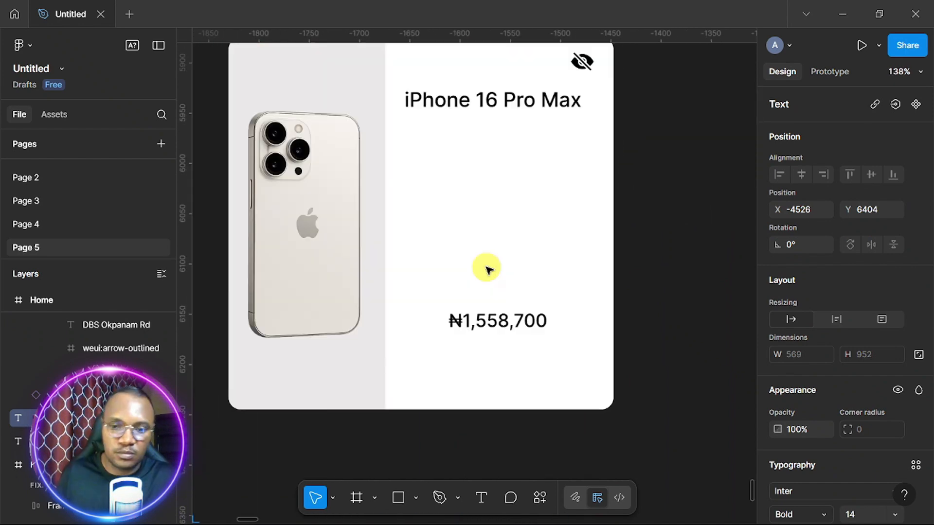
{"action": "left_click", "coordinate": [481, 498]}
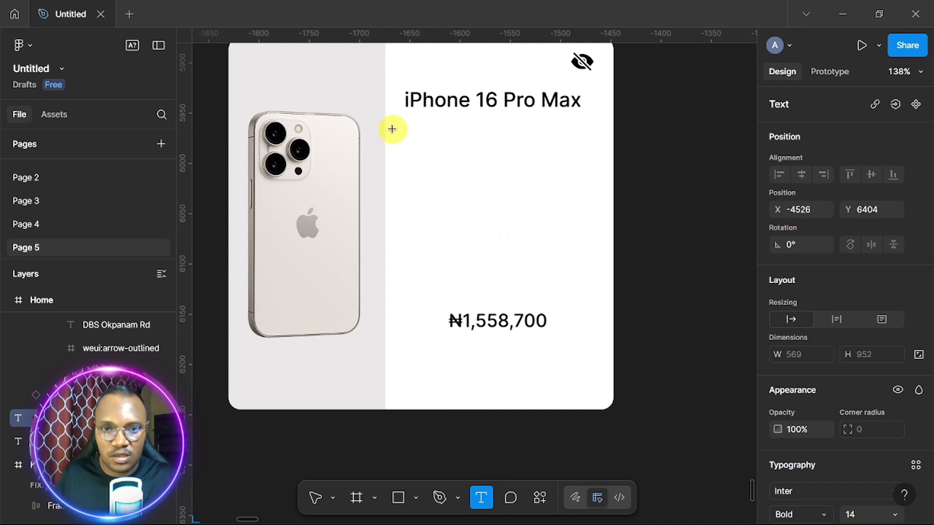
{"action": "mouse_move", "coordinate": [392, 128]}
{"action": "left_mouse_down"}
{"action": "mouse_move", "coordinate": [455, 163]}
{"action": "mouse_move", "coordinate": [522, 227]}
{"action": "mouse_move", "coordinate": [592, 271]}
{"action": "mouse_move", "coordinate": [601, 313]}
{"action": "left_mouse_up"}
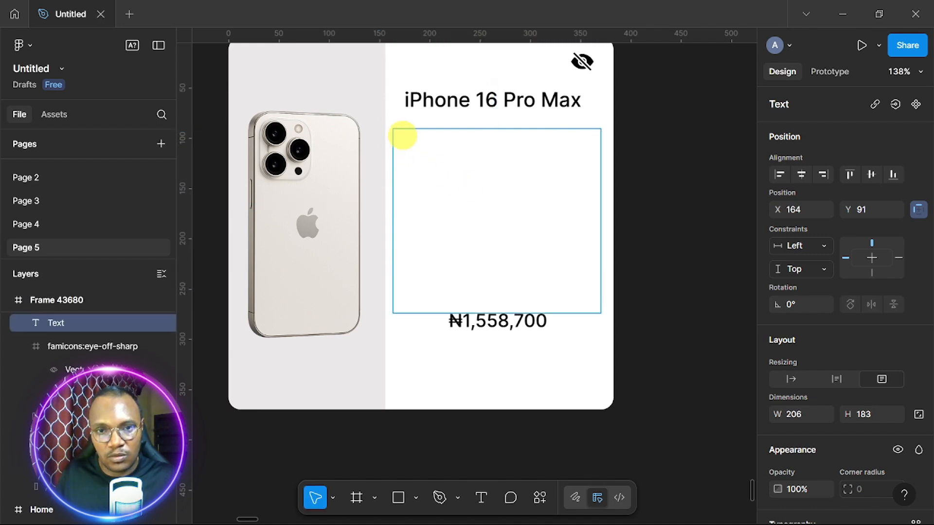
{"action": "right_click", "coordinate": [403, 137]}
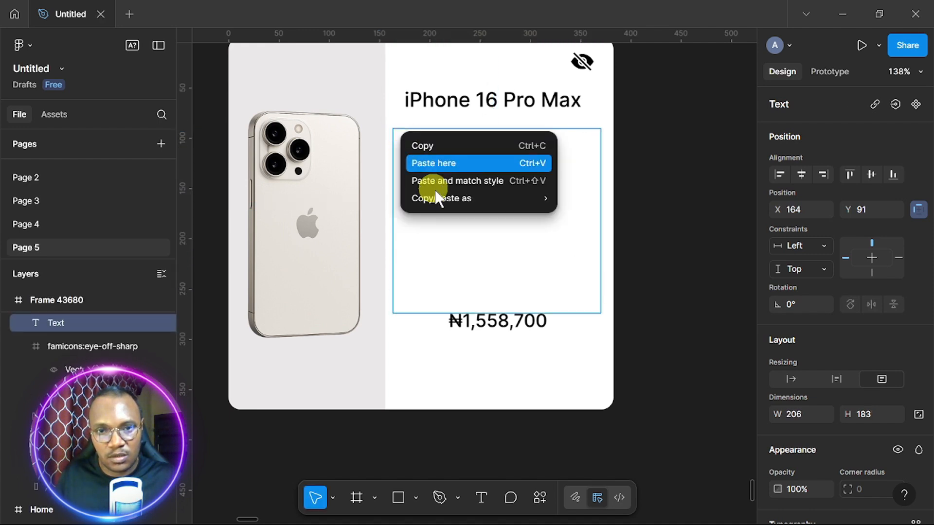
{"action": "left_click", "coordinate": [460, 163]}
Set the pasted specifications text's fill to dark grey 575757
{"action": "scroll", "coordinate": [805, 385], "scroll_direction": "down", "scroll_amount": 6}
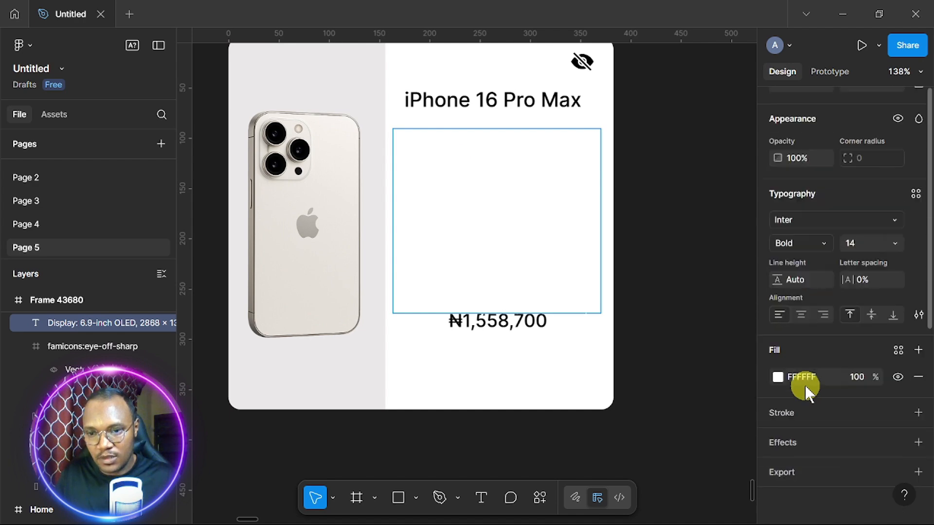
{"action": "left_click", "coordinate": [778, 378]}
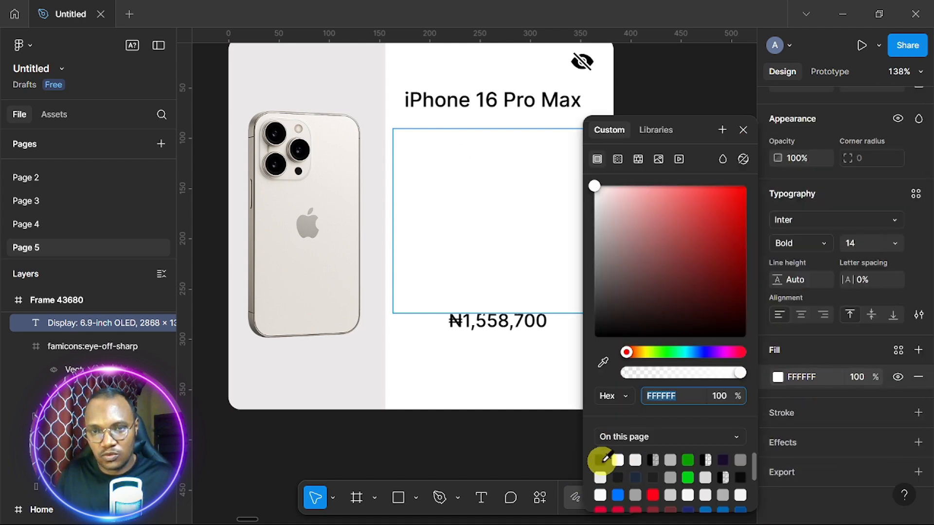
{"action": "left_click", "coordinate": [742, 461]}
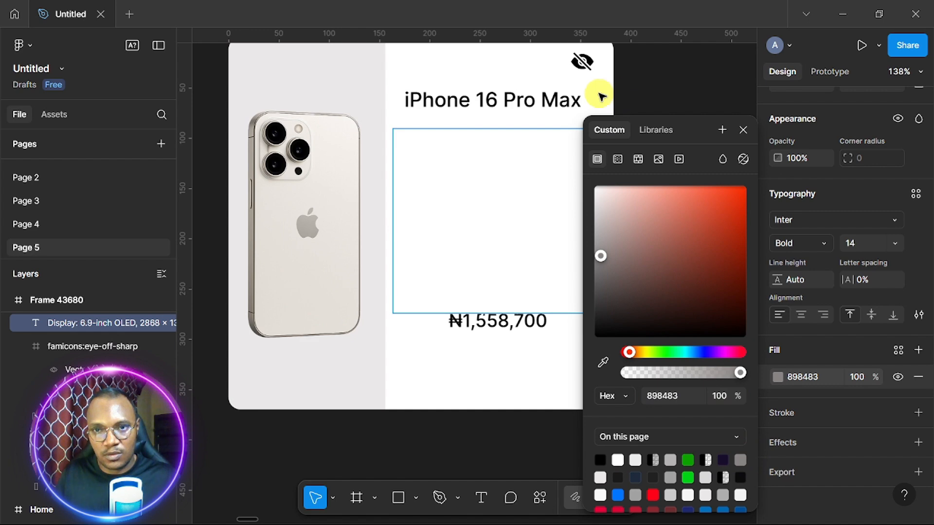
{"action": "left_click", "coordinate": [600, 94]}
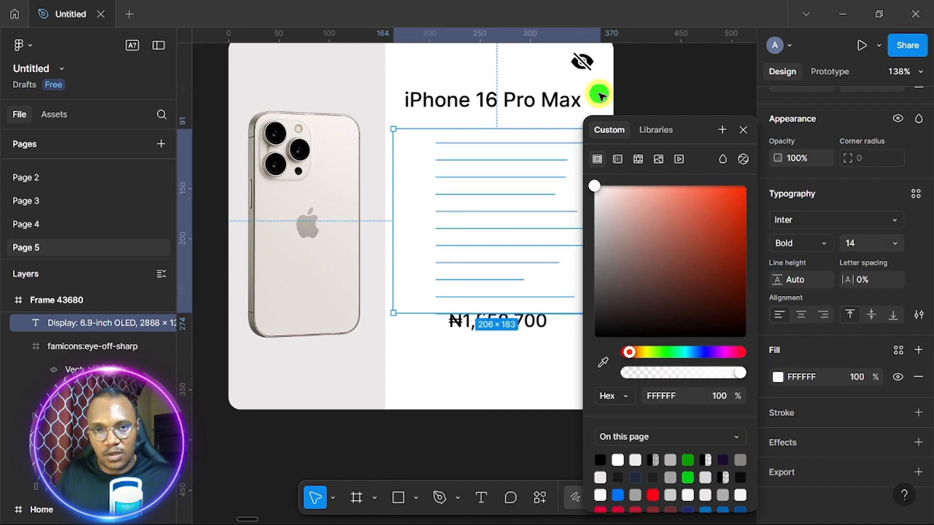
{"action": "left_click", "coordinate": [741, 459]}
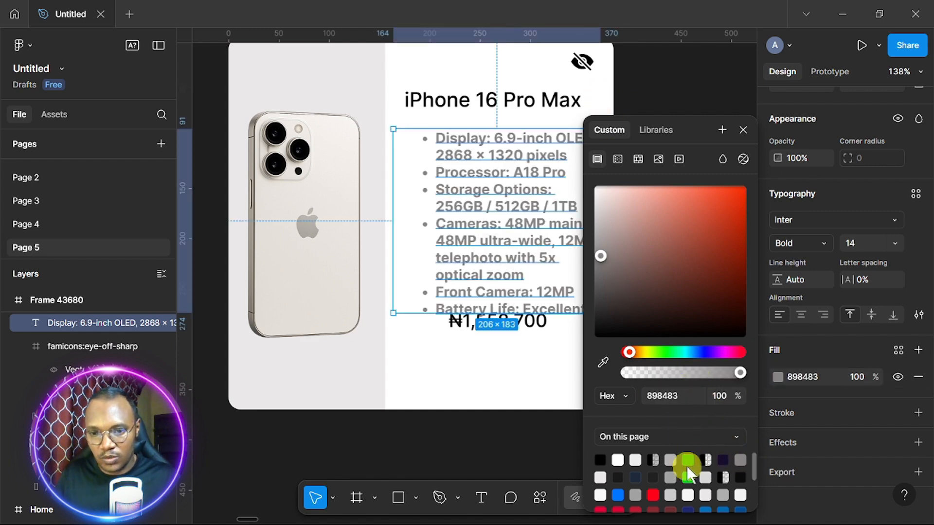
{"action": "left_click", "coordinate": [778, 378]}
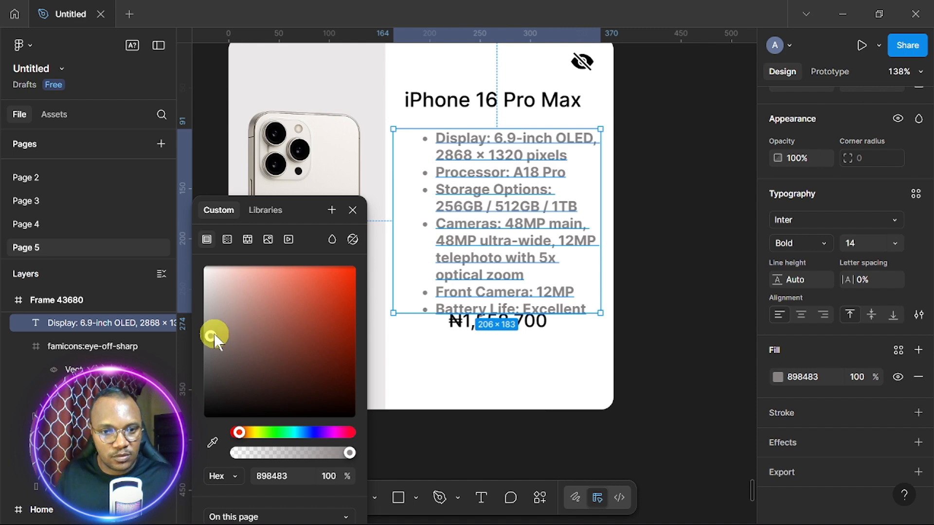
{"action": "left_click_drag", "start_coordinate": [214, 334], "coordinate": [201, 372]}
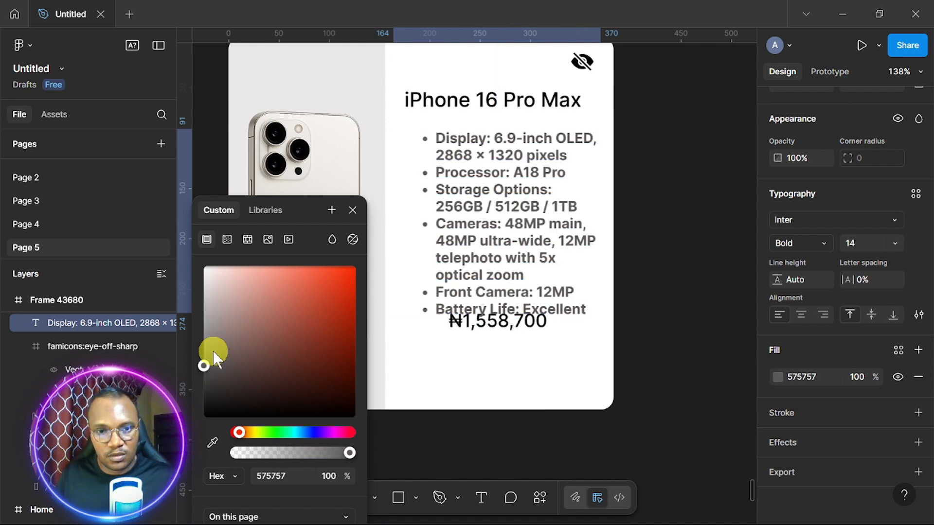
Rearrange the card's text by raising the title and specifications list and shifting the price left beneath the list
{"action": "left_click_drag", "start_coordinate": [511, 223], "coordinate": [494, 213]}
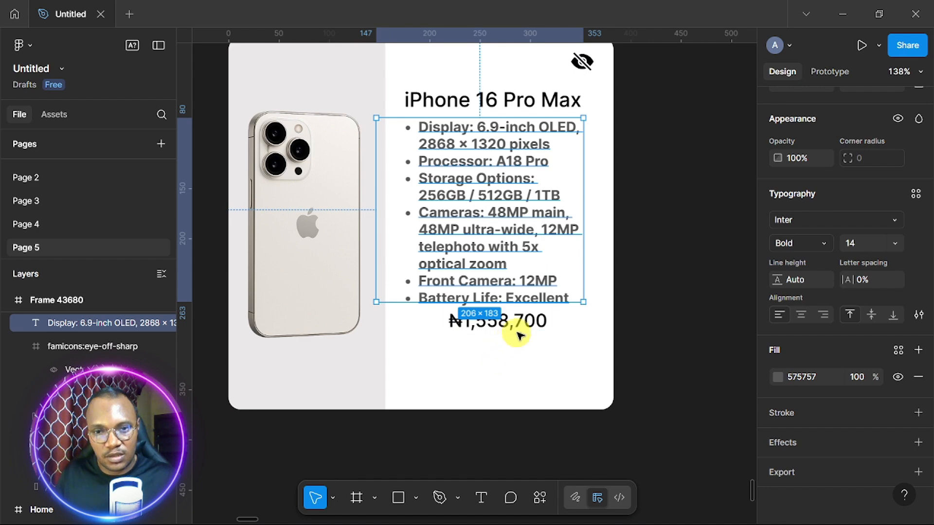
{"action": "mouse_move", "coordinate": [521, 322]}
{"action": "left_mouse_down"}
{"action": "mouse_move", "coordinate": [513, 347]}
{"action": "mouse_move", "coordinate": [496, 346]}
{"action": "mouse_move", "coordinate": [489, 332]}
{"action": "left_mouse_up"}
{"action": "left_click", "coordinate": [481, 230]}
{"action": "scroll", "coordinate": [484, 225], "scroll_direction": "up", "scroll_amount": 3}
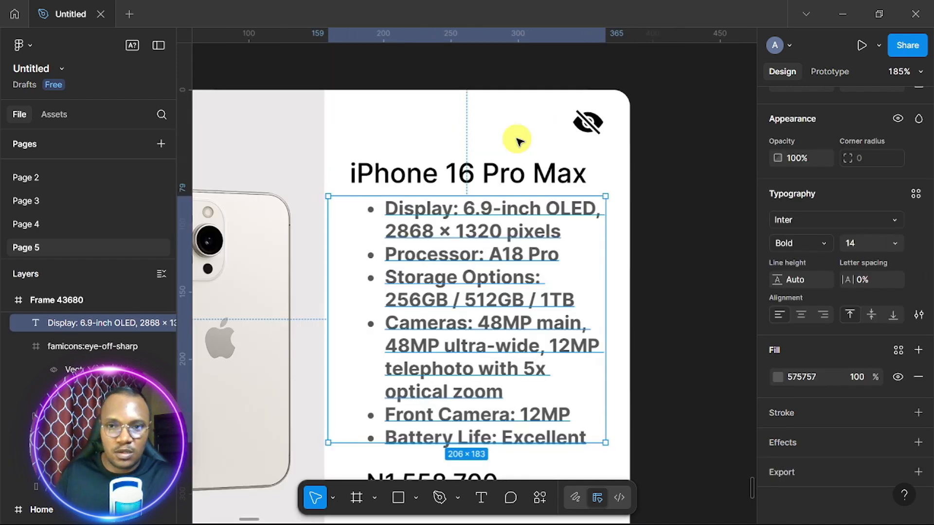
{"action": "left_click_drag", "start_coordinate": [488, 178], "coordinate": [490, 175]}
{"action": "left_click", "coordinate": [494, 266]}
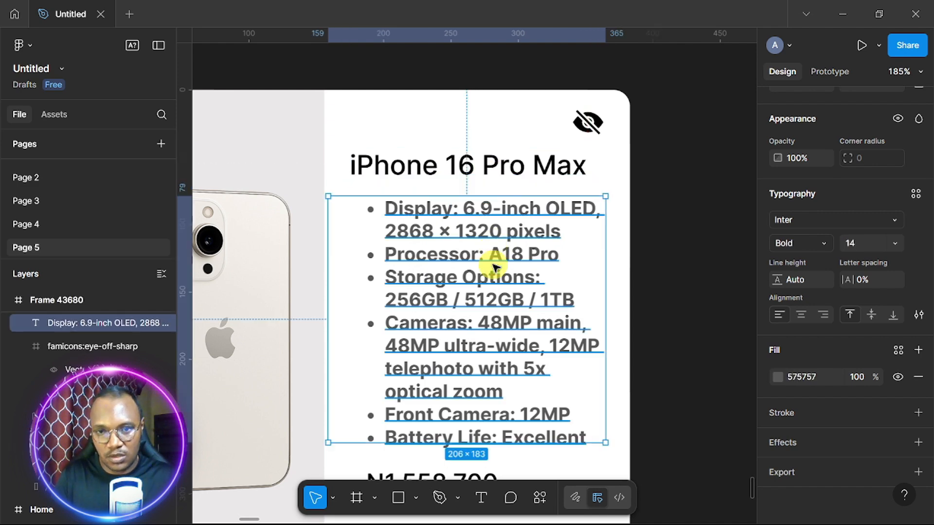
{"action": "scroll", "coordinate": [493, 266], "scroll_direction": "down", "scroll_amount": 4}
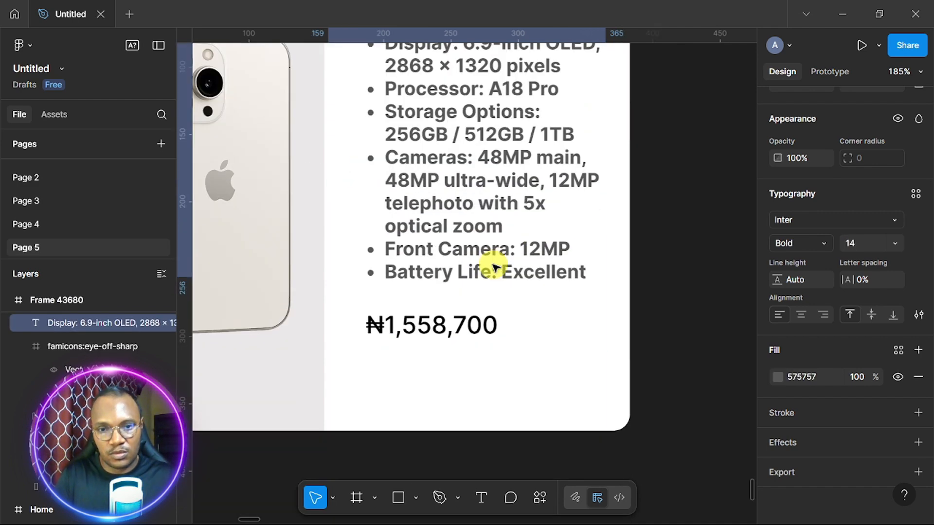
Nudge the price up 13 px, closer to the specifications list
{"action": "left_click", "coordinate": [448, 336]}
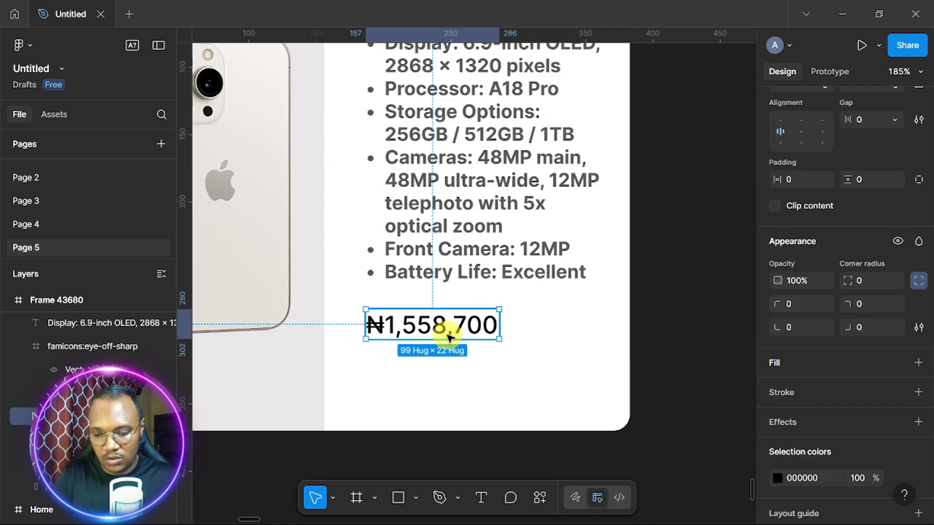
{"action": "key", "text": "Up"}
{"action": "key", "text": "Up"}
{"action": "key", "text": "Up"}
{"action": "key", "text": "Up"}
{"action": "key", "text": "Up"}
{"action": "key", "text": "Up"}
{"action": "key", "text": "Up"}
{"action": "key", "text": "Up"}
{"action": "key", "text": "Up"}
{"action": "key", "text": "Up"}
{"action": "key", "text": "Up"}
{"action": "key", "text": "Up"}
{"action": "key", "text": "Up"}
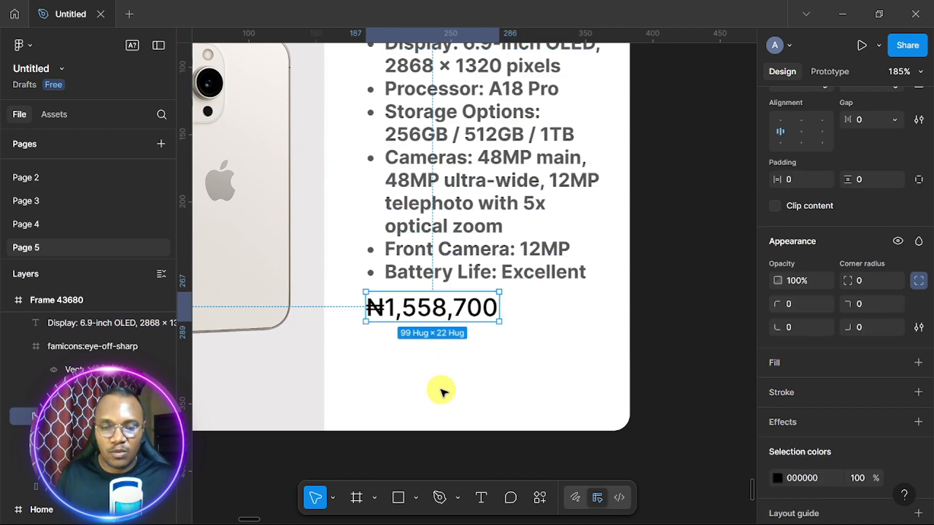
Add the text "Add to Cart" below the price and set its font size to 14
{"action": "left_click", "coordinate": [446, 376]}
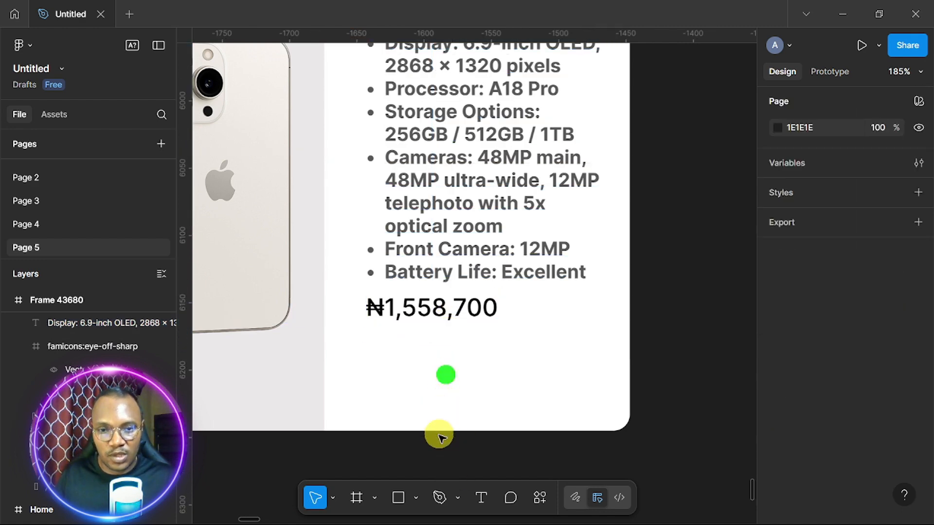
{"action": "left_click", "coordinate": [482, 496]}
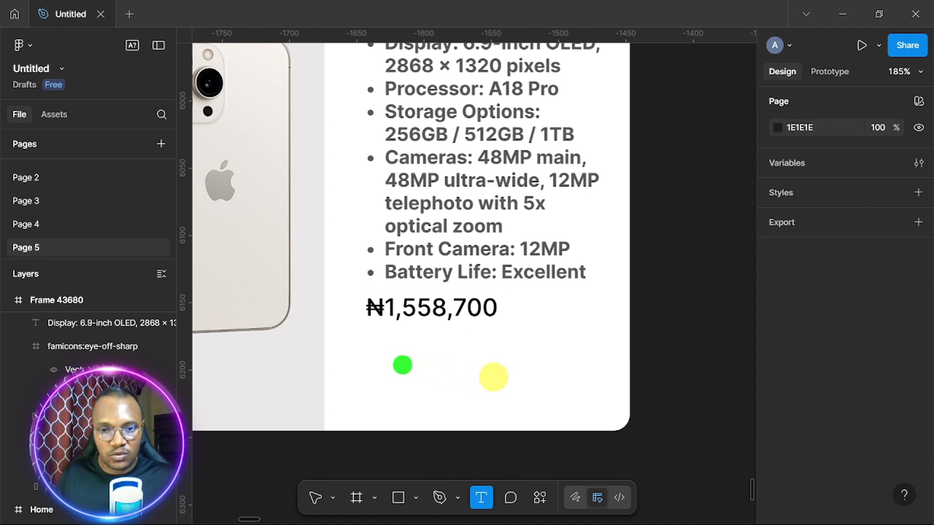
{"action": "type", "text": "Add to"}
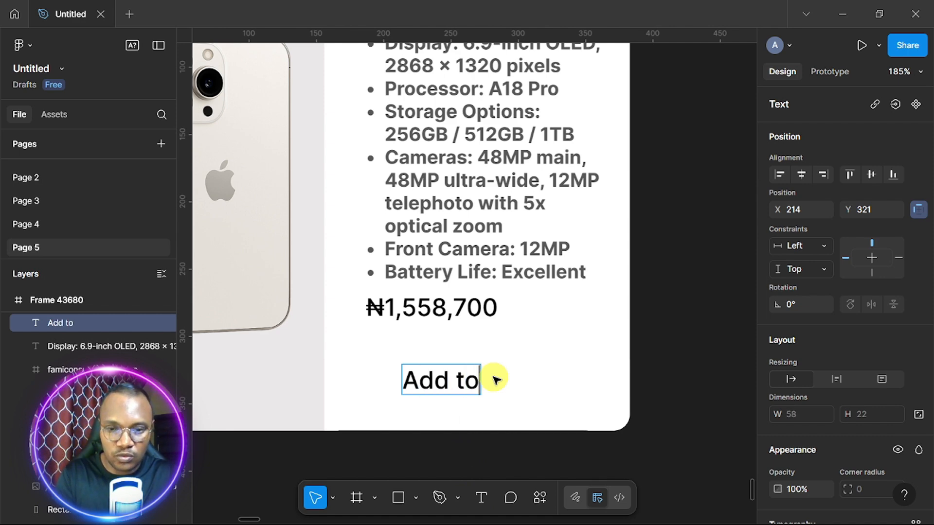
{"action": "type", "text": " Cart"}
{"action": "key", "text": "Escape"}
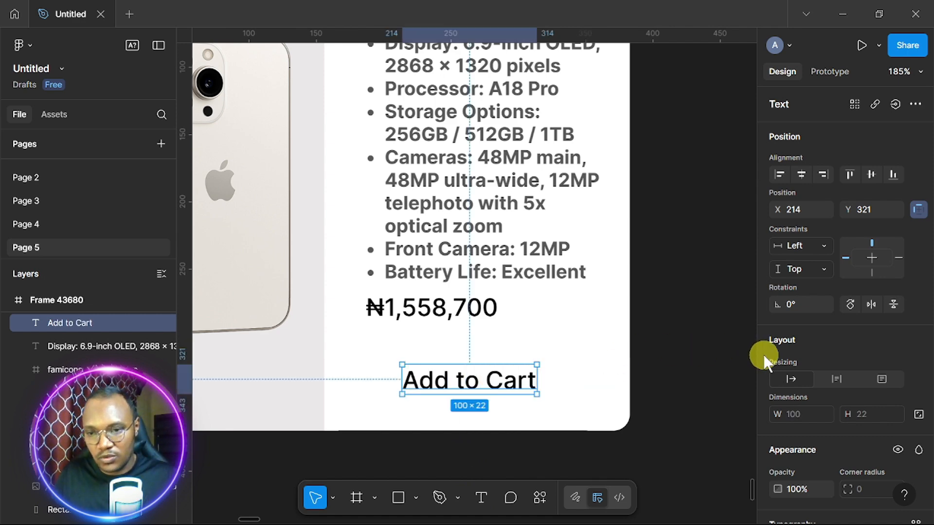
{"action": "scroll", "coordinate": [827, 389], "scroll_direction": "down", "scroll_amount": 5}
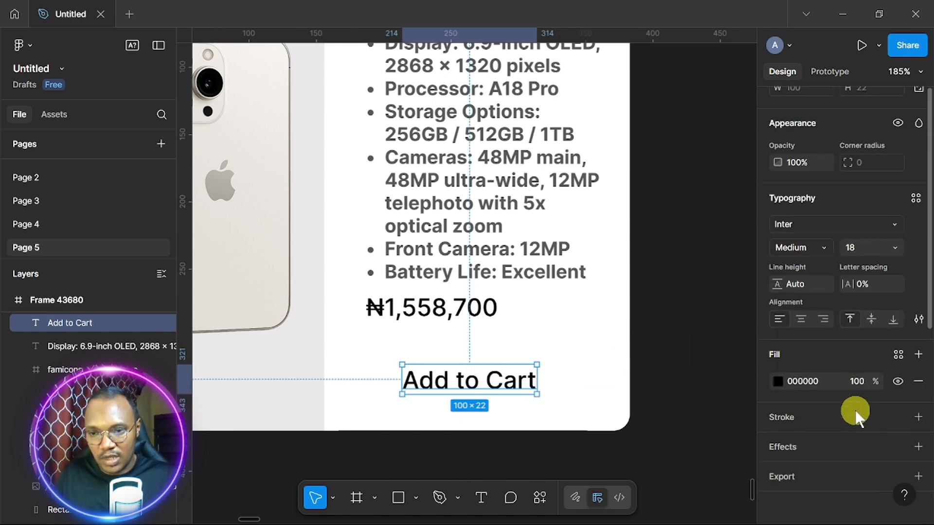
{"action": "left_click", "coordinate": [895, 243]}
{"action": "left_click", "coordinate": [864, 281]}
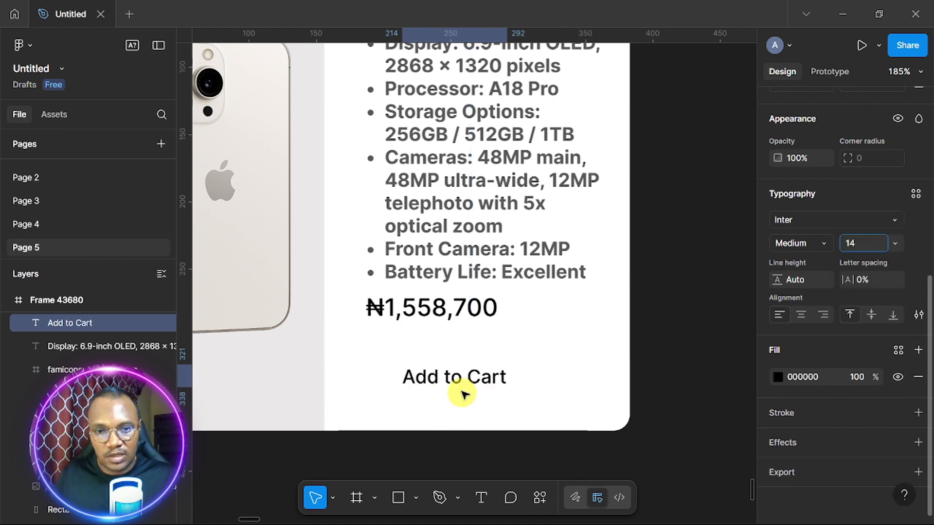
Wrap the "Add to Cart" text in an auto layout frame and widen the frame to about 142
{"action": "left_click", "coordinate": [465, 380]}
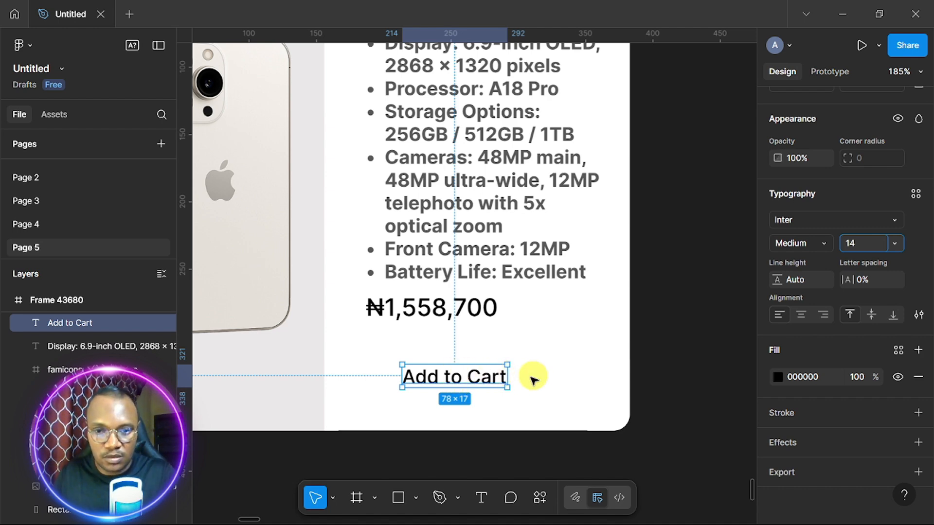
{"action": "key", "text": "shift+a"}
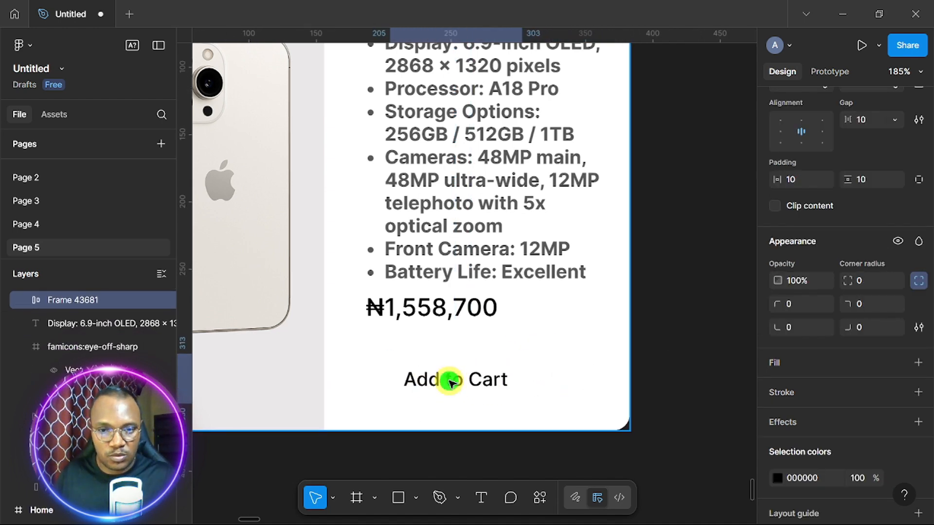
{"action": "left_click", "coordinate": [453, 381]}
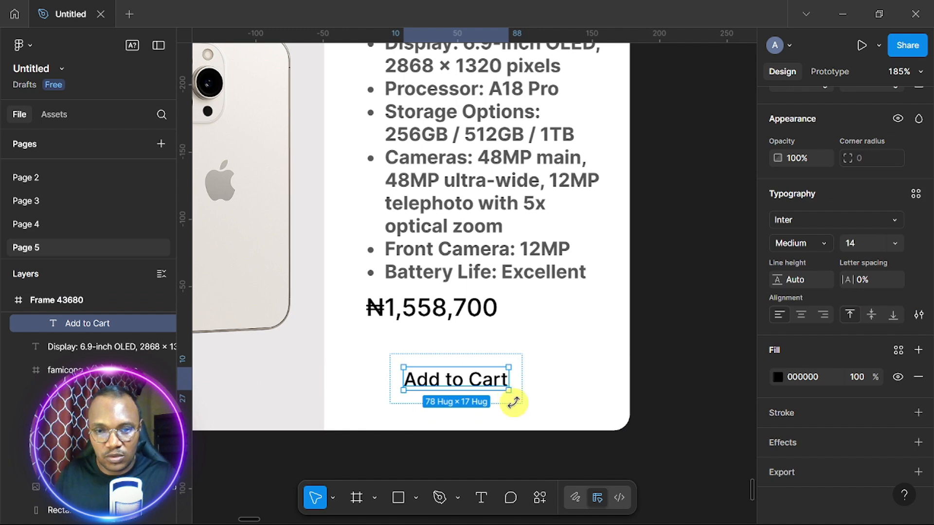
{"action": "left_click", "coordinate": [507, 404]}
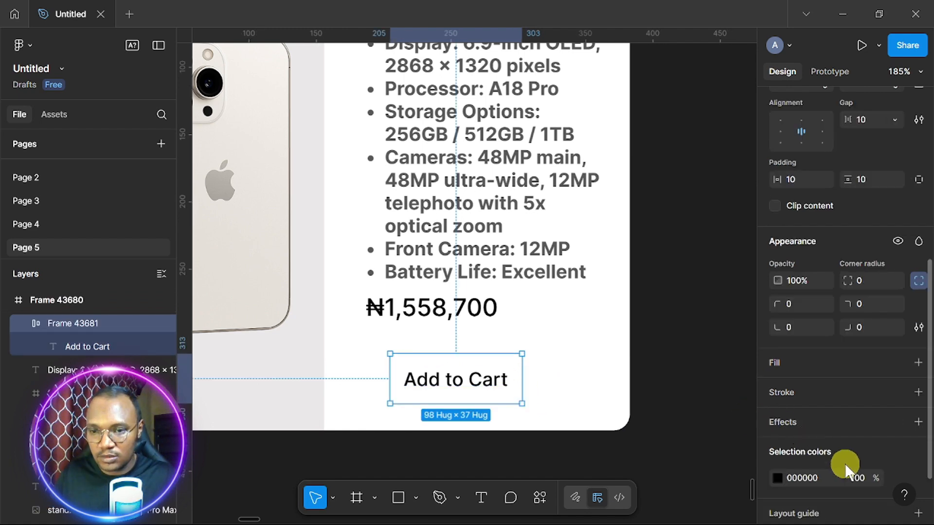
{"action": "scroll", "coordinate": [845, 464], "scroll_direction": "up", "scroll_amount": 3}
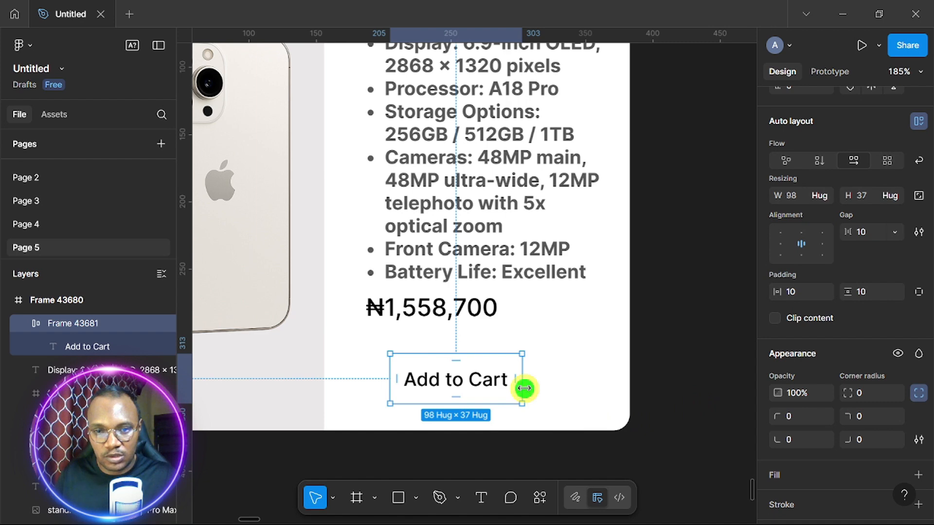
{"action": "left_click_drag", "start_coordinate": [524, 388], "coordinate": [582, 385]}
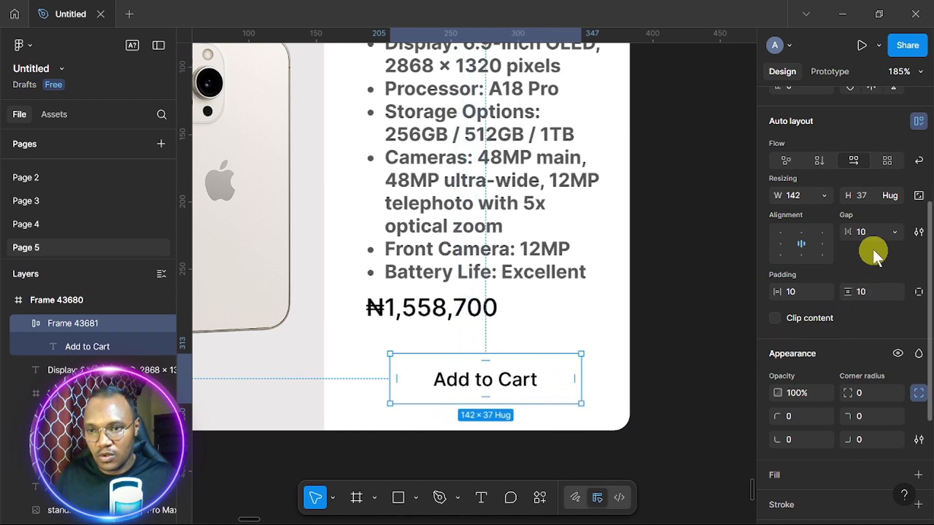
Set the "Add to Cart" button frame's corner radius to 12
{"action": "left_click", "coordinate": [868, 392]}
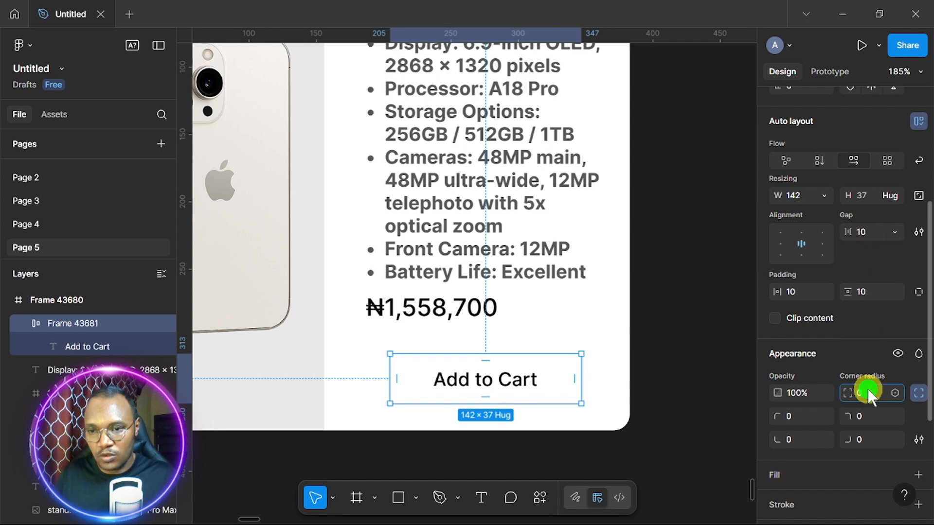
{"action": "type", "text": "12"}
{"action": "key", "text": "Return"}
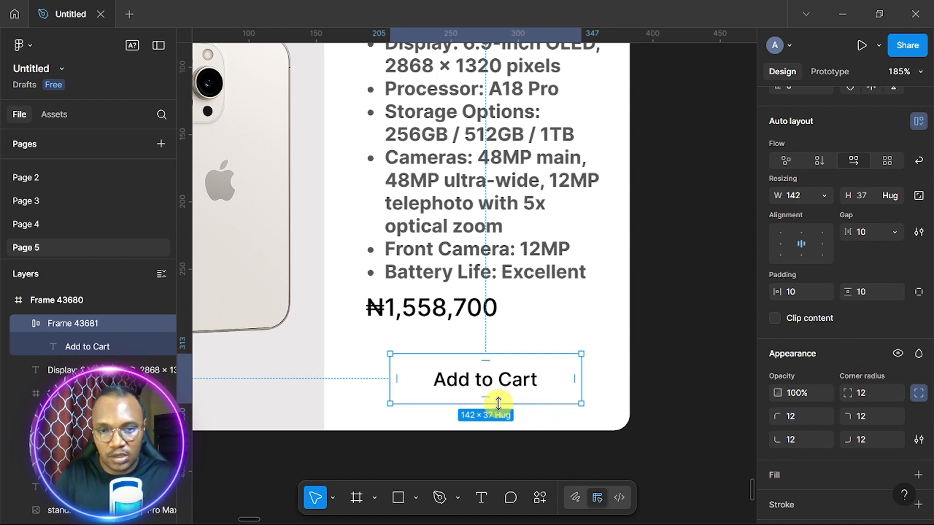
Fill the new "Add to Cart" button frame with the navy 1D2A3C sampled from the View card's button
{"action": "scroll", "coordinate": [498, 404], "scroll_direction": "down", "scroll_amount": 5}
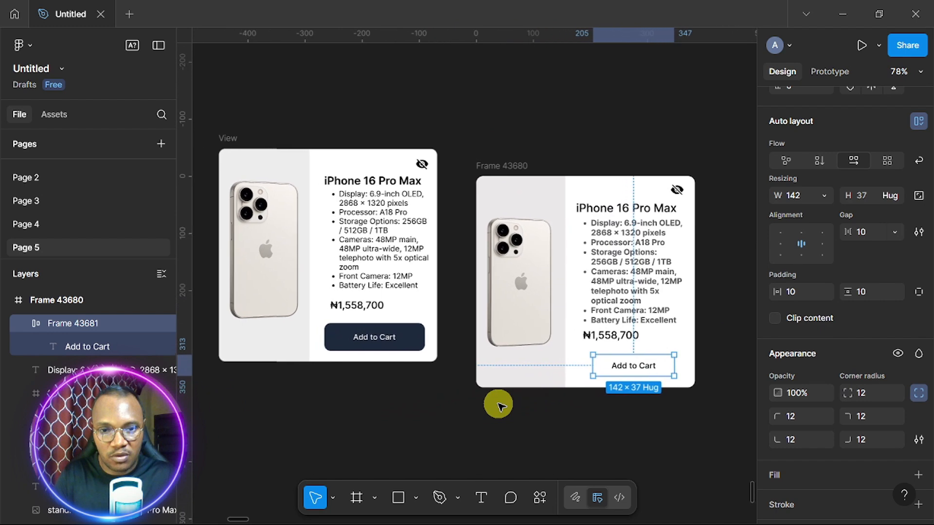
{"action": "scroll", "coordinate": [498, 403], "scroll_direction": "left", "scroll_amount": 1}
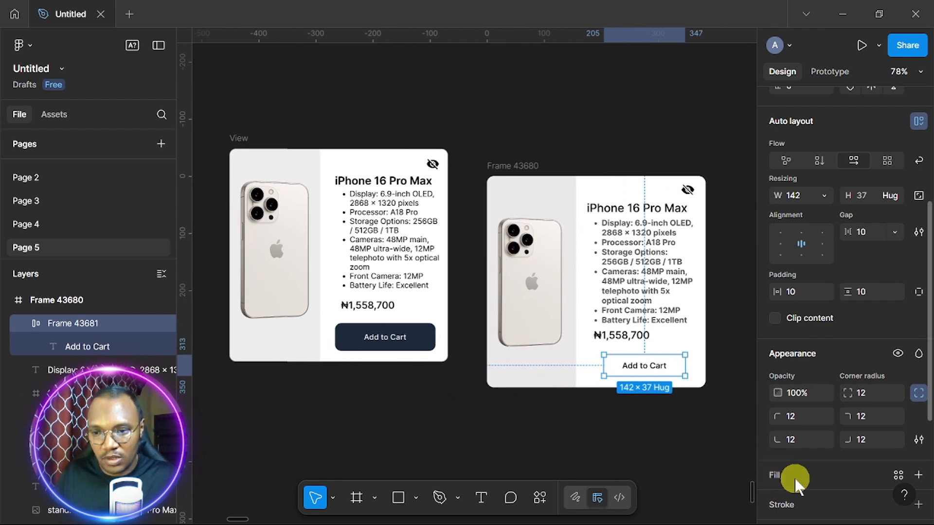
{"action": "left_click", "coordinate": [919, 475]}
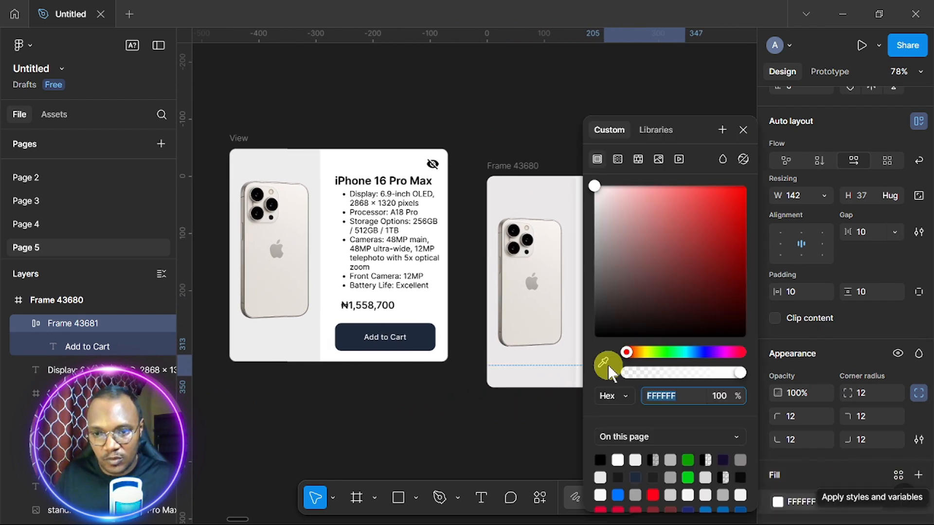
{"action": "left_click", "coordinate": [604, 365]}
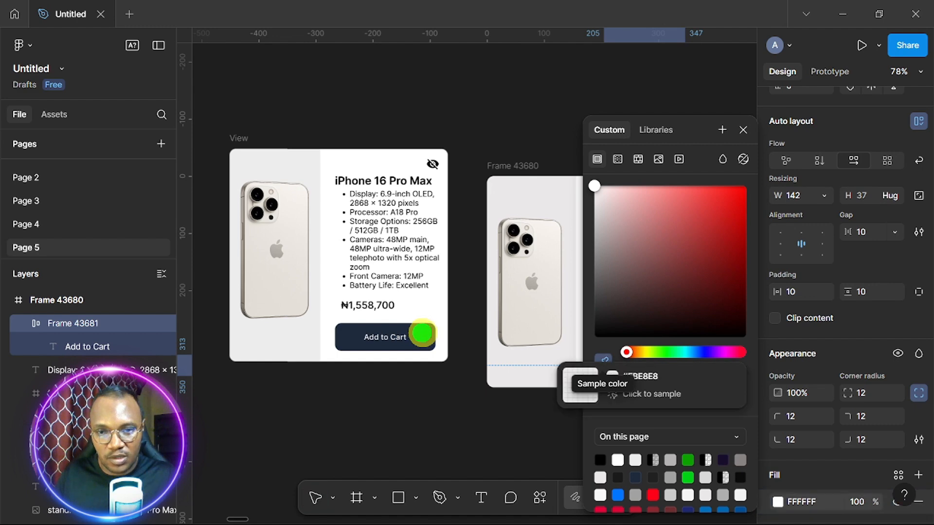
{"action": "left_click", "coordinate": [743, 131]}
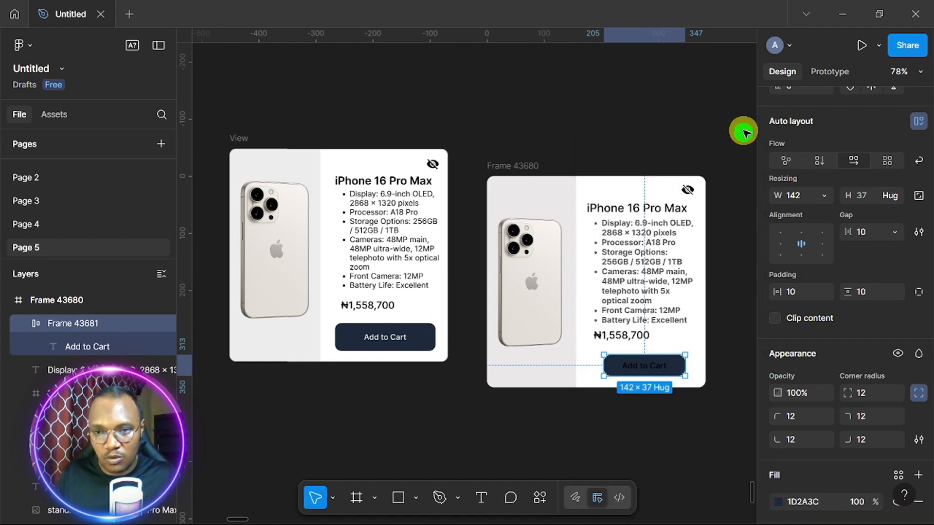
Delete the original View reference card
{"action": "left_click", "coordinate": [241, 144]}
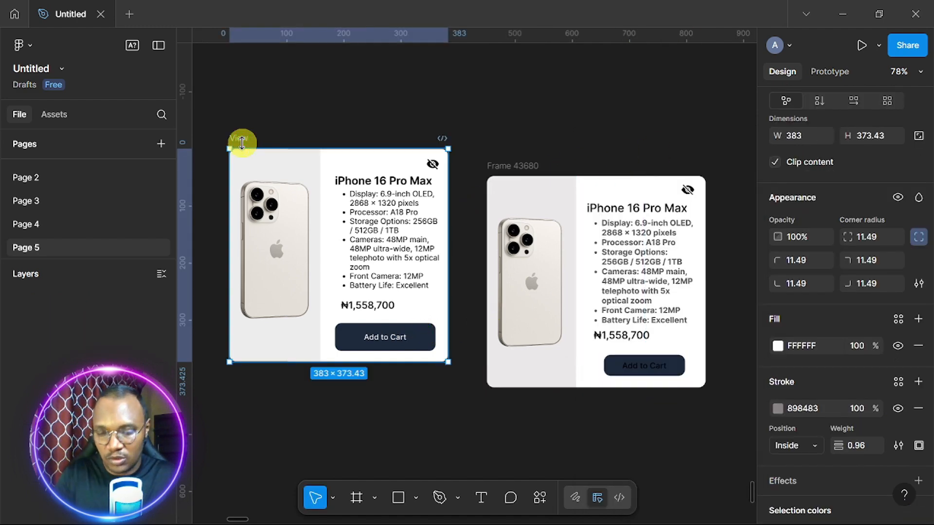
{"action": "key", "text": "Delete"}
Recolour the "Add to Cart" text to white FFFFFF and widen the button to about 153 by extending its left side
{"action": "scroll", "coordinate": [526, 294], "scroll_direction": "up", "scroll_amount": 3}
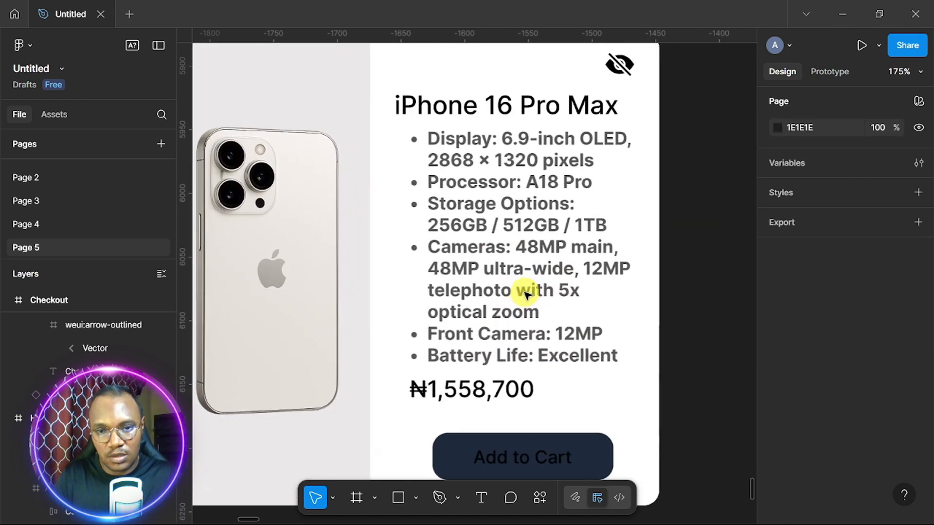
{"action": "scroll", "coordinate": [527, 295], "scroll_direction": "down", "scroll_amount": 3}
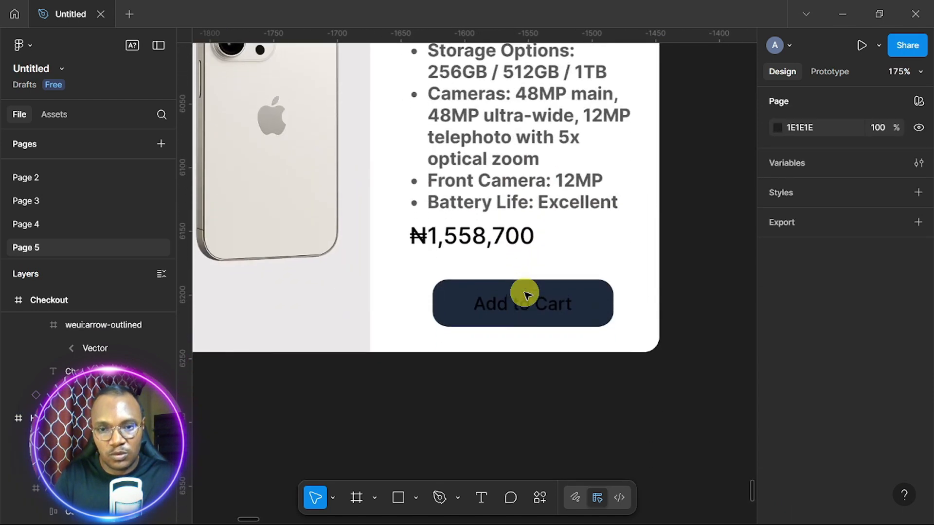
{"action": "left_click", "coordinate": [569, 310]}
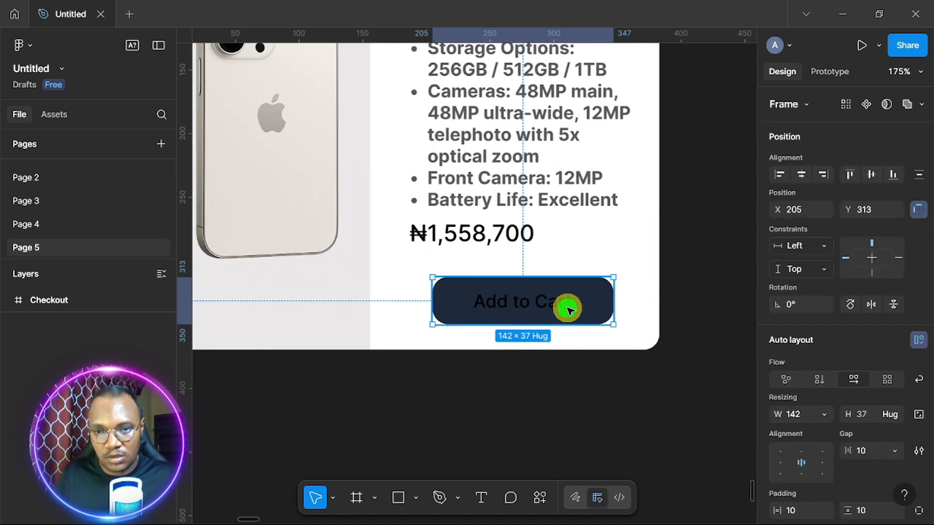
{"action": "scroll", "coordinate": [801, 427], "scroll_direction": "down", "scroll_amount": 5}
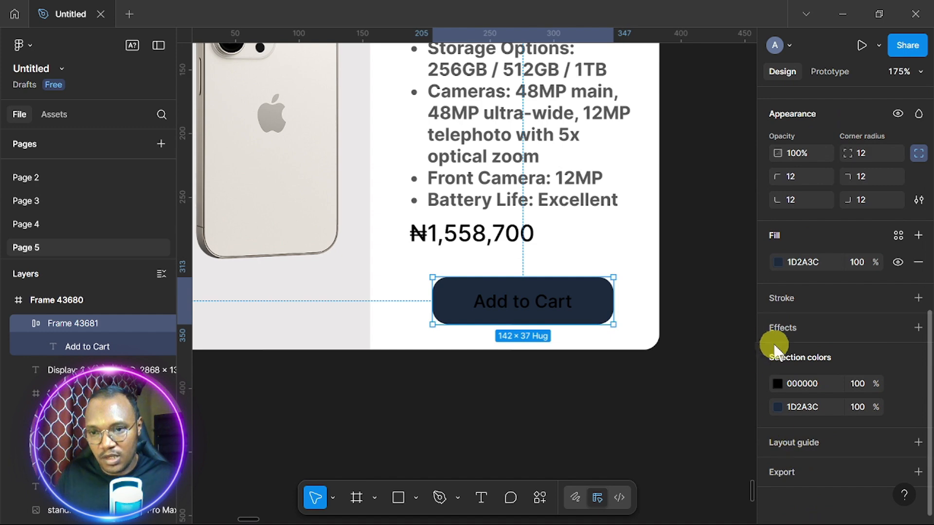
{"action": "left_click", "coordinate": [776, 382]}
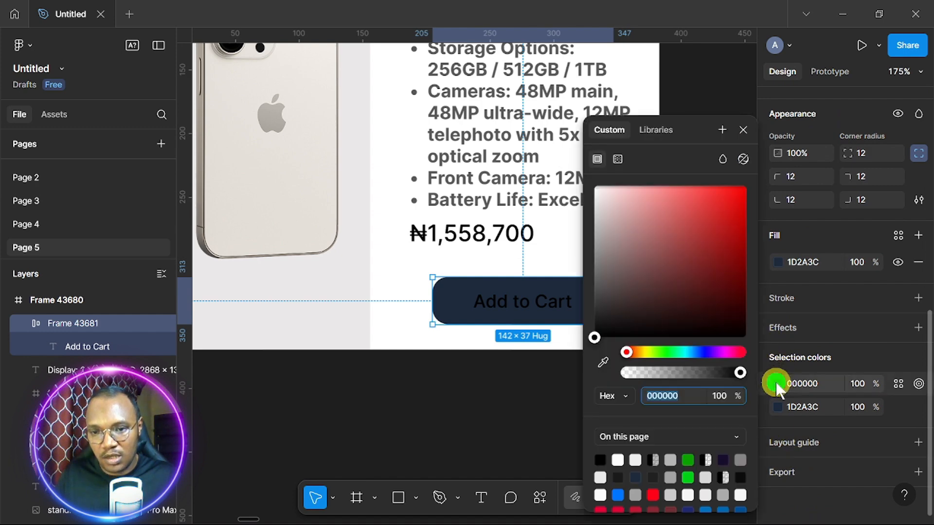
{"action": "left_click", "coordinate": [619, 458]}
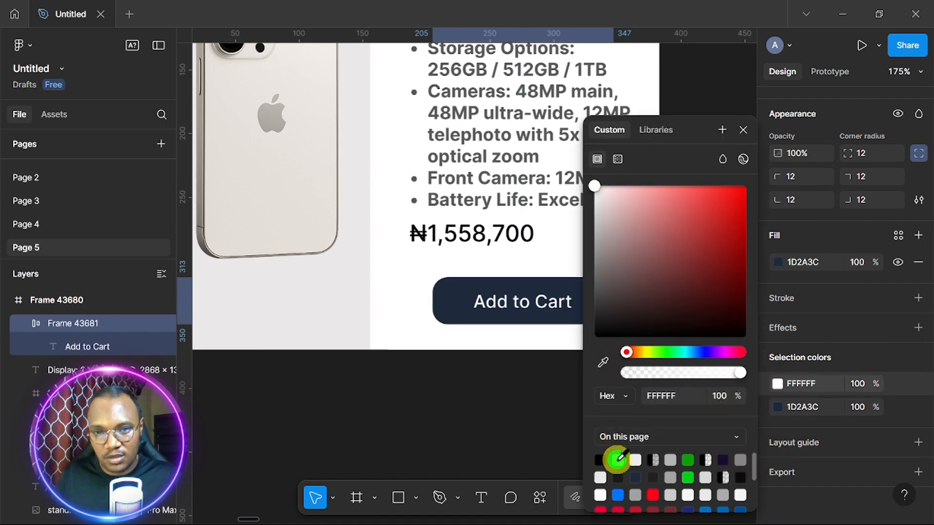
{"action": "left_click", "coordinate": [744, 129]}
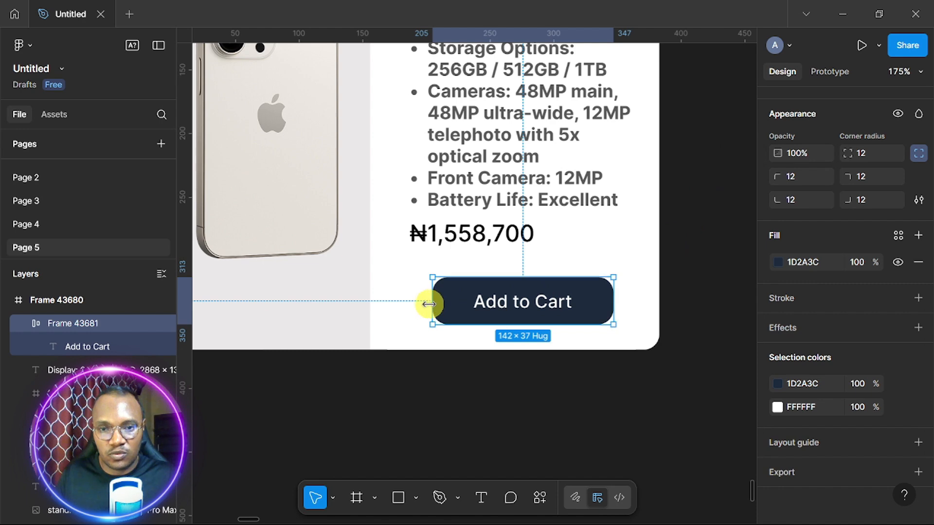
{"action": "left_click_drag", "start_coordinate": [429, 304], "coordinate": [418, 307]}
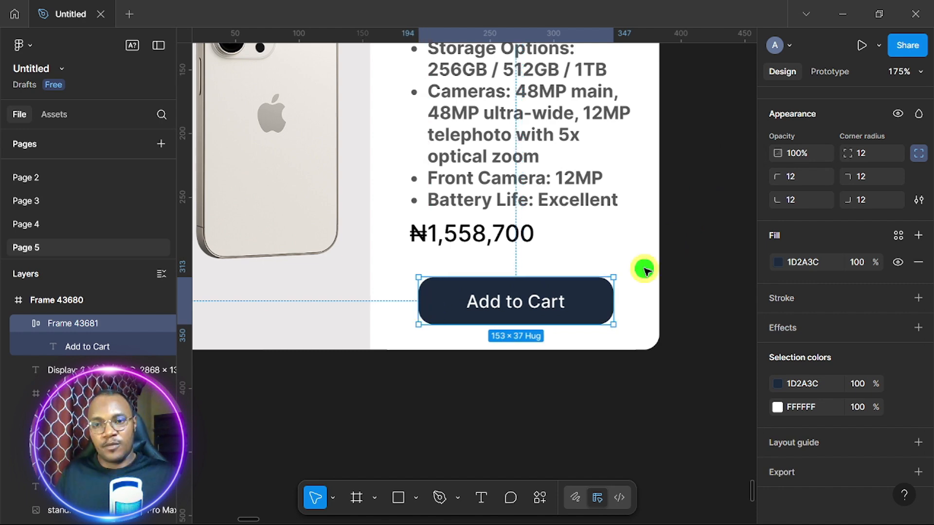
{"action": "left_click", "coordinate": [645, 270]}
Add a stroke in light grey EBE8E8 to the product card frame
{"action": "scroll", "coordinate": [647, 272], "scroll_direction": "right", "scroll_amount": 1}
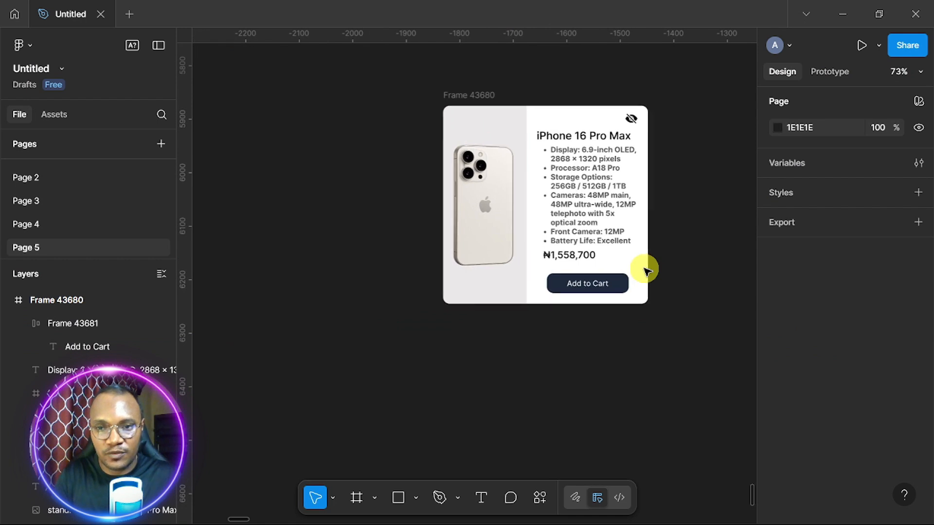
{"action": "scroll", "coordinate": [647, 271], "scroll_direction": "up", "scroll_amount": 1}
{"action": "scroll", "coordinate": [647, 271], "scroll_direction": "down", "scroll_amount": 2}
{"action": "scroll", "coordinate": [647, 272], "scroll_direction": "right", "scroll_amount": 1}
{"action": "scroll", "coordinate": [645, 271], "scroll_direction": "down", "scroll_amount": 2}
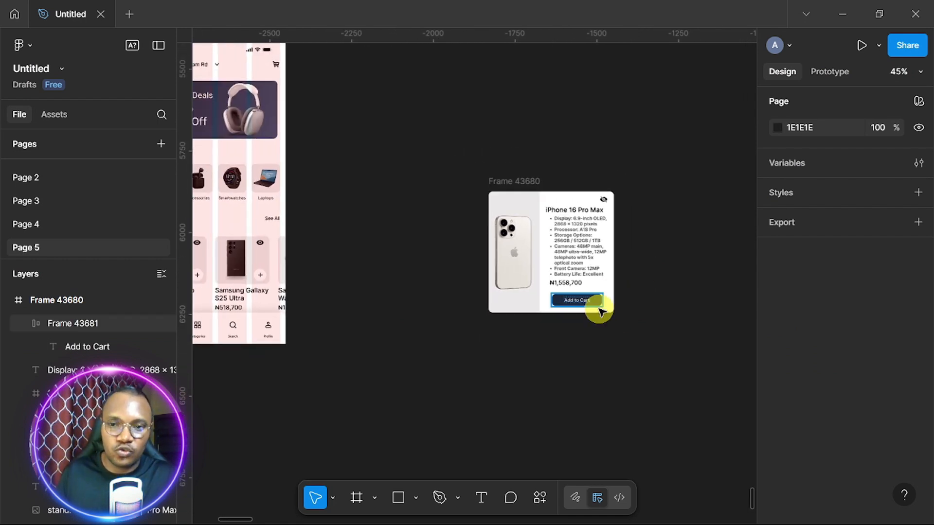
{"action": "scroll", "coordinate": [598, 308], "scroll_direction": "down", "scroll_amount": 2}
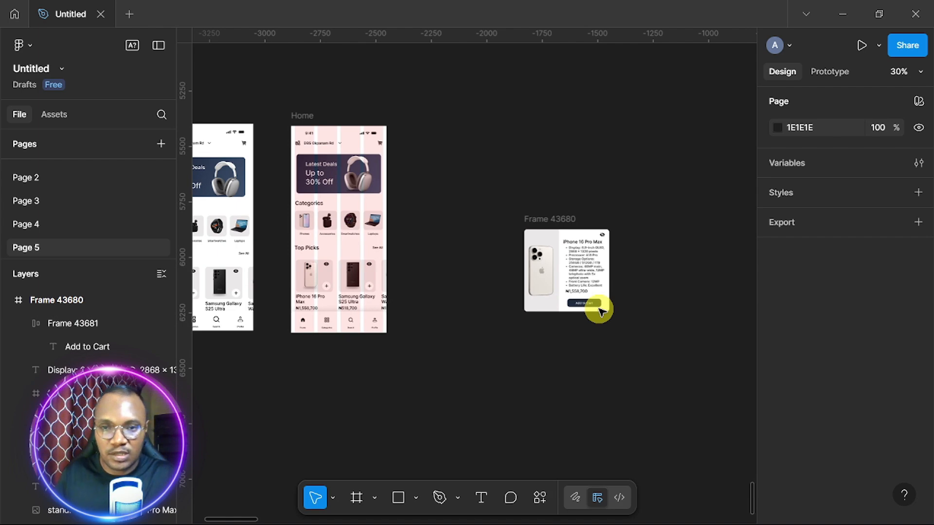
{"action": "scroll", "coordinate": [599, 310], "scroll_direction": "up", "scroll_amount": 5}
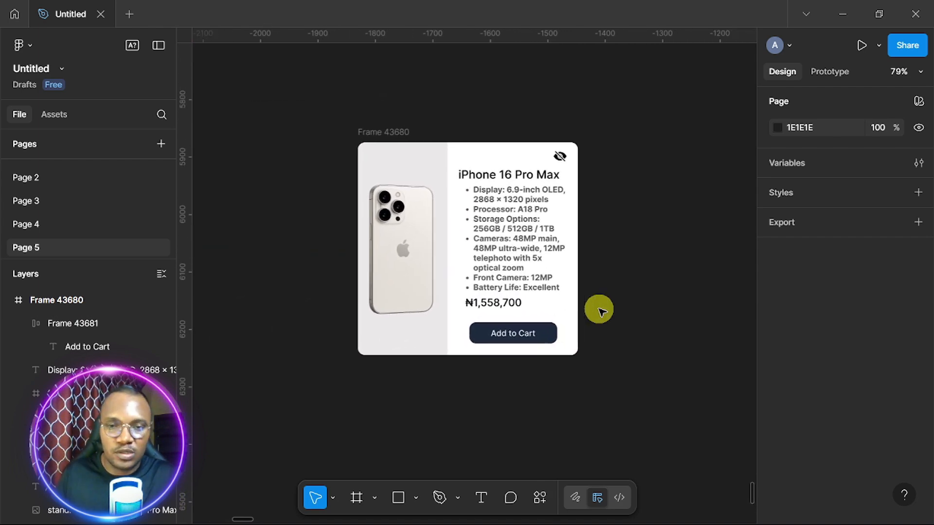
{"action": "left_click", "coordinate": [396, 130]}
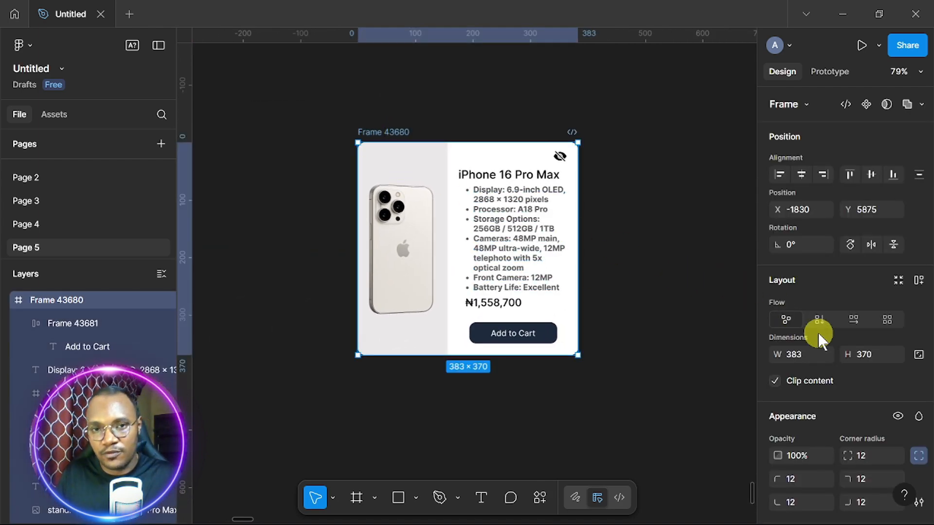
{"action": "scroll", "coordinate": [872, 357], "scroll_direction": "down", "scroll_amount": 5}
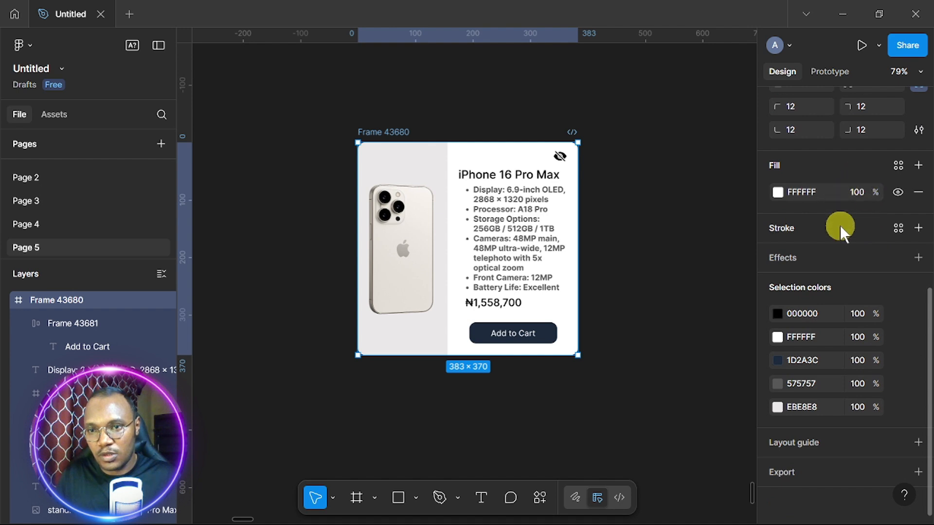
{"action": "left_click", "coordinate": [918, 227]}
{"action": "left_click", "coordinate": [778, 255]}
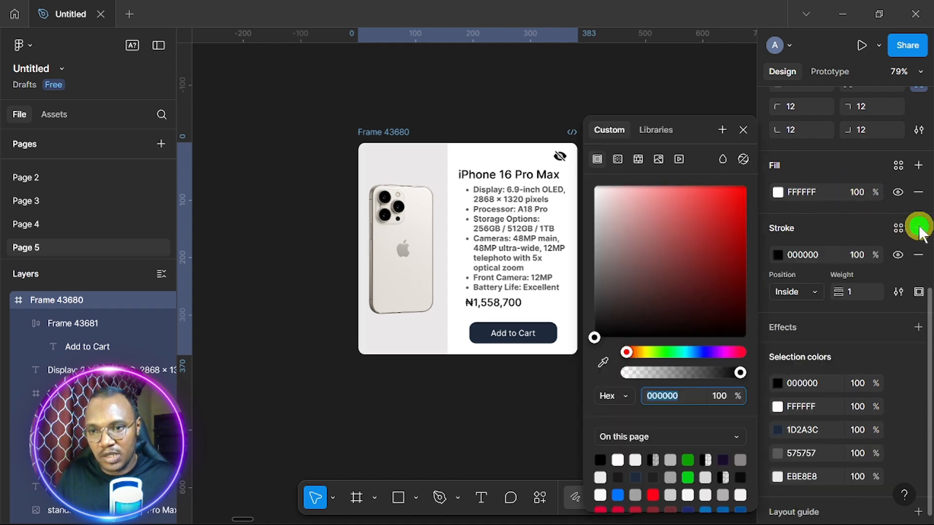
{"action": "scroll", "coordinate": [703, 452], "scroll_direction": "down", "scroll_amount": 3}
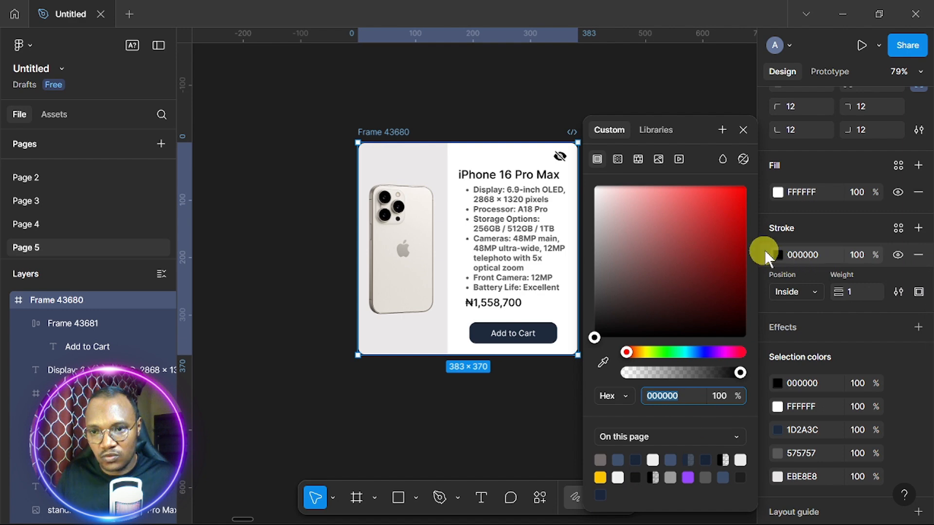
{"action": "left_click", "coordinate": [706, 494]}
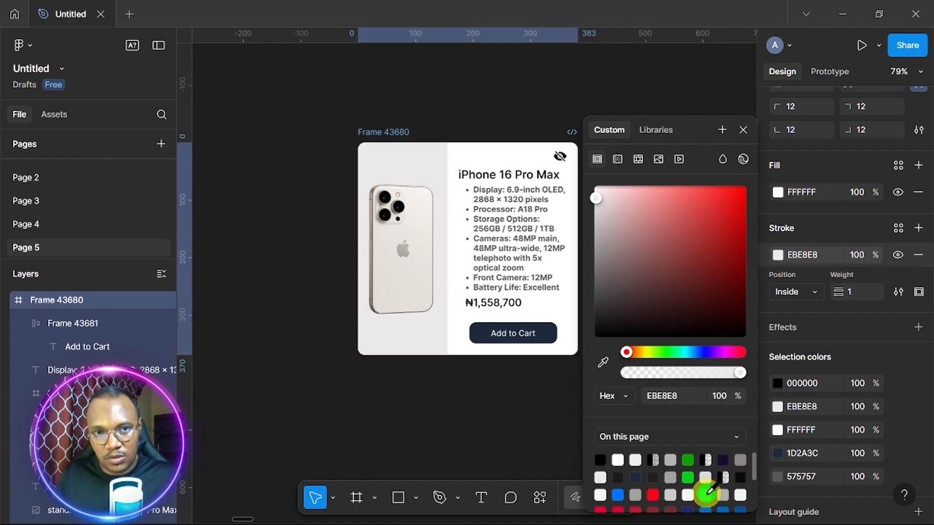
{"action": "left_click", "coordinate": [744, 129]}
Rename the product card frame as Description
{"action": "scroll", "coordinate": [417, 138], "scroll_direction": "down", "scroll_amount": 5}
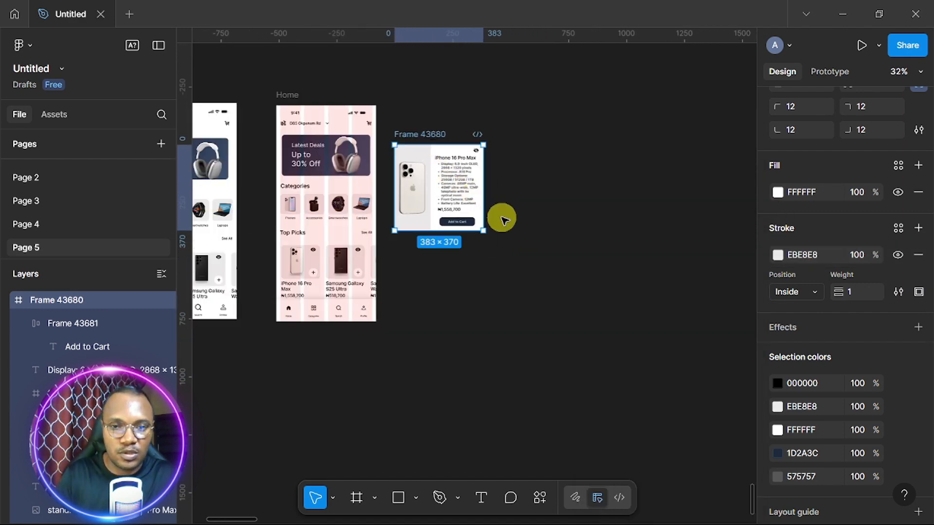
{"action": "scroll", "coordinate": [503, 218], "scroll_direction": "up", "scroll_amount": 5}
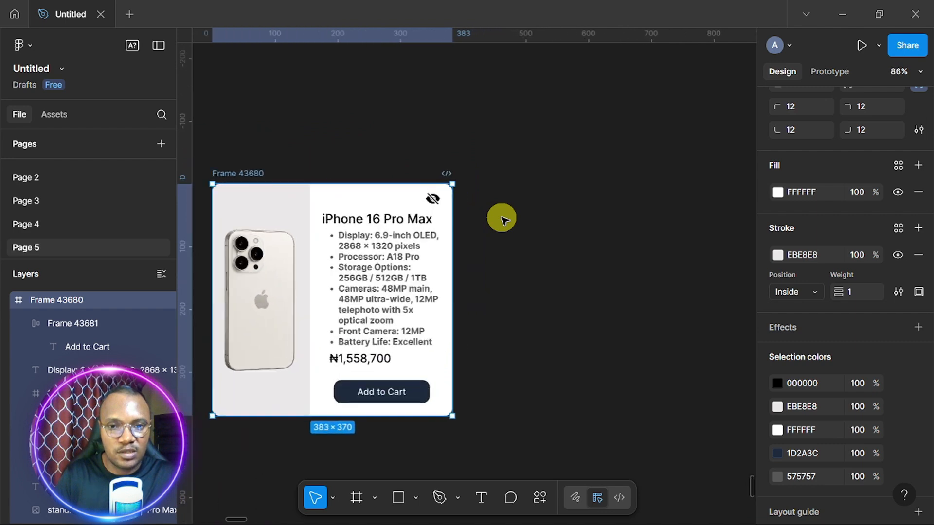
{"action": "scroll", "coordinate": [503, 218], "scroll_direction": "left", "scroll_amount": 5}
{"action": "scroll", "coordinate": [502, 219], "scroll_direction": "up", "scroll_amount": 4}
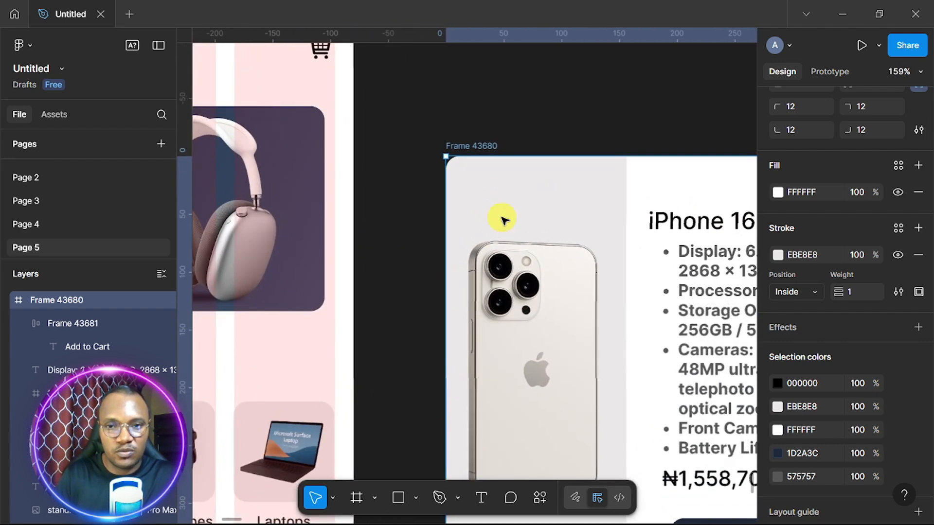
{"action": "double_click", "coordinate": [482, 145]}
{"action": "type", "text": "Description"}
{"action": "key", "text": "Return"}
Duplicate the Home screen and place the copy directly to the left of the original
{"action": "scroll", "coordinate": [482, 146], "scroll_direction": "down", "scroll_amount": 10}
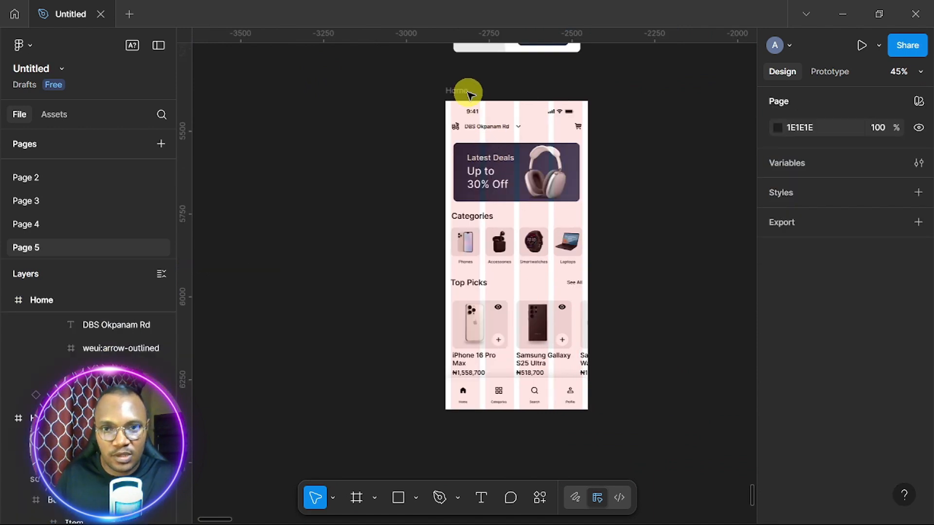
{"action": "left_click", "coordinate": [457, 92]}
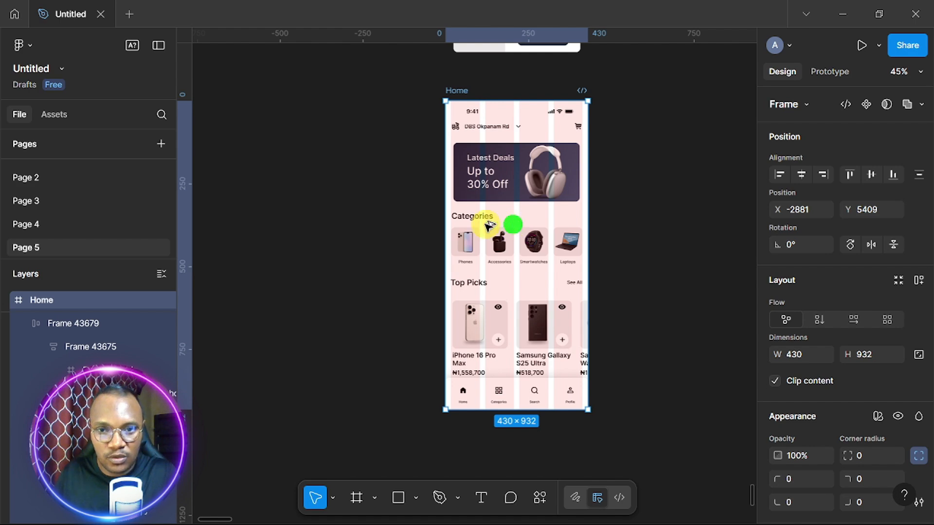
{"action": "key", "text": "ctrl+d"}
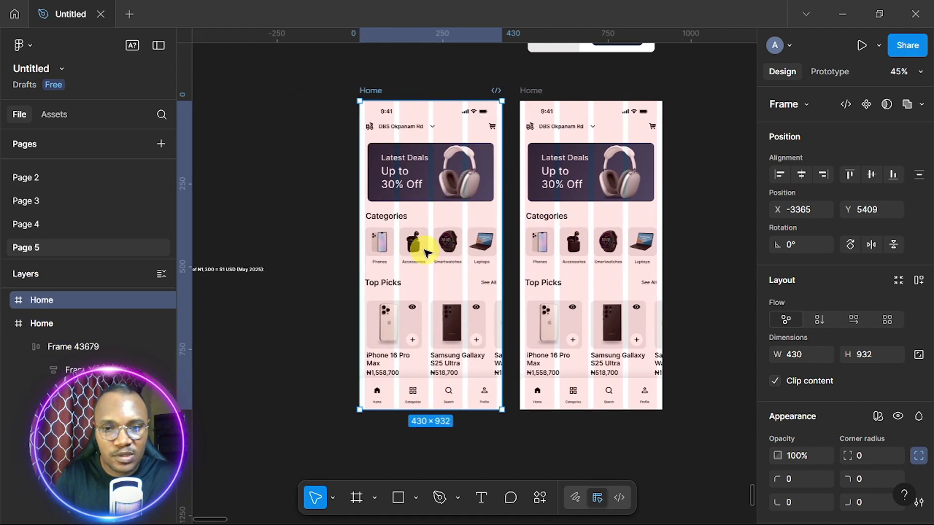
Try placing the Description card over the lower half of the copied Home screen, and move it back out above the screens
{"action": "scroll", "coordinate": [419, 246], "scroll_direction": "up", "scroll_amount": 3}
{"action": "scroll", "coordinate": [425, 252], "scroll_direction": "down", "scroll_amount": 4}
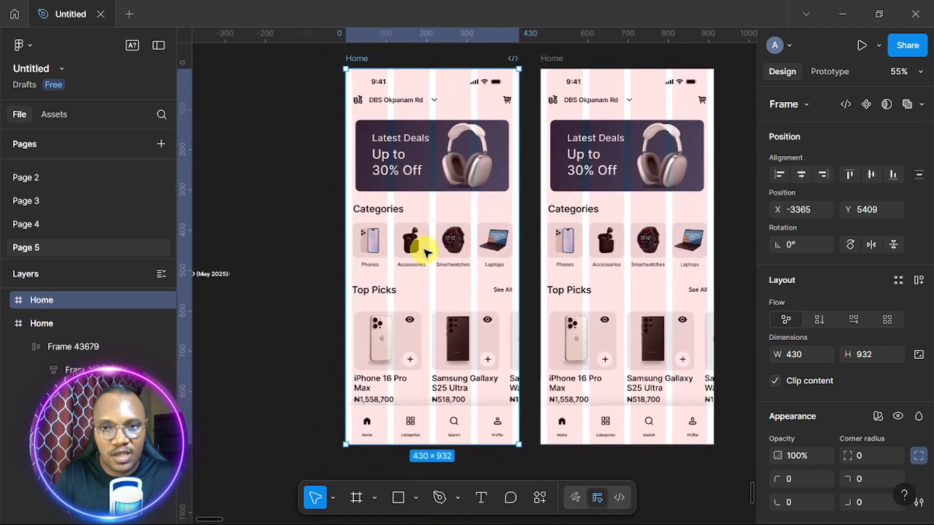
{"action": "scroll", "coordinate": [425, 251], "scroll_direction": "up", "scroll_amount": 2}
{"action": "scroll", "coordinate": [425, 252], "scroll_direction": "up", "scroll_amount": 1}
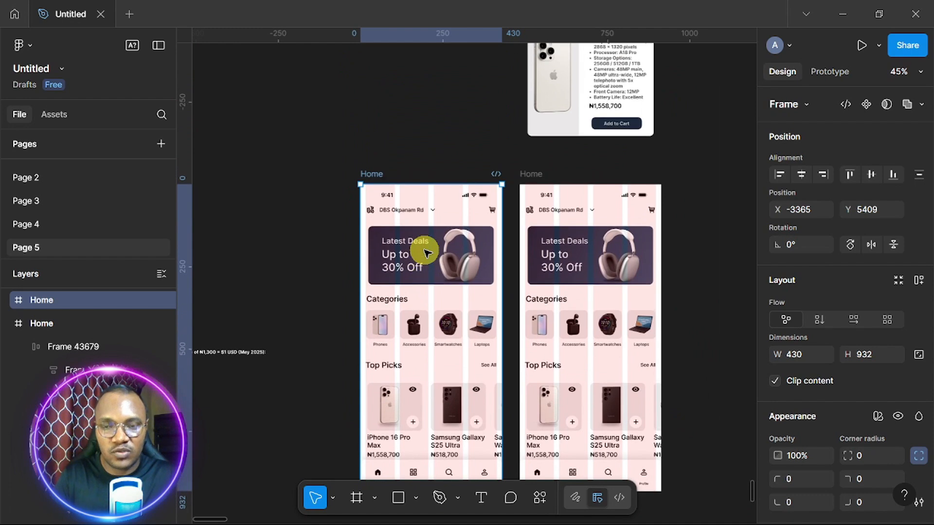
{"action": "scroll", "coordinate": [424, 252], "scroll_direction": "down", "scroll_amount": 5}
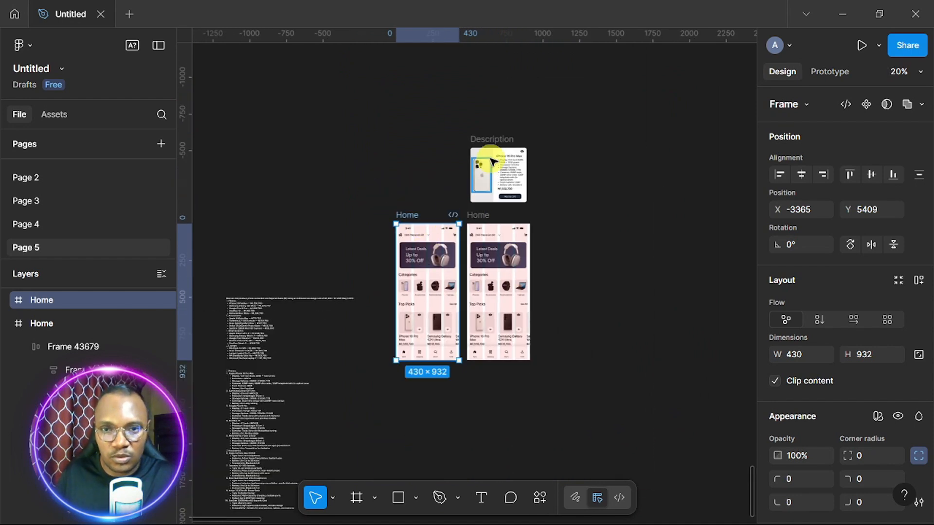
{"action": "left_click_drag", "start_coordinate": [501, 140], "coordinate": [427, 282]}
{"action": "scroll", "coordinate": [427, 281], "scroll_direction": "up", "scroll_amount": 5}
{"action": "scroll", "coordinate": [625, 275], "scroll_direction": "down", "scroll_amount": 4}
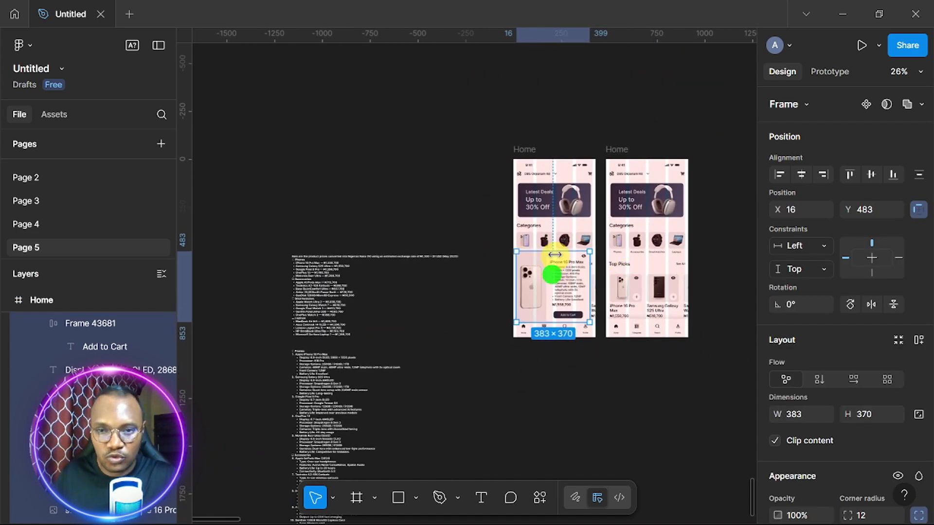
{"action": "left_click_drag", "start_coordinate": [557, 288], "coordinate": [638, 116]}
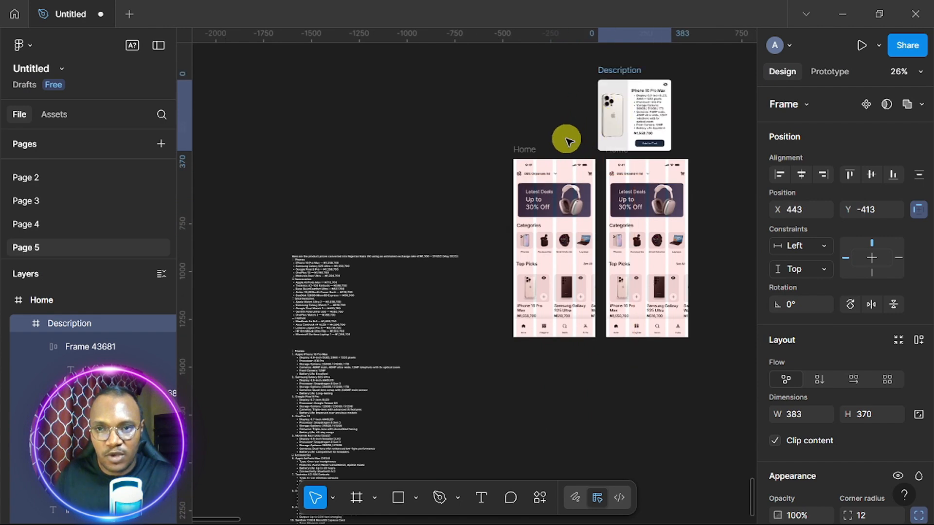
Delete the copied Home screen and keep the original below the Description card
{"action": "left_click", "coordinate": [525, 155]}
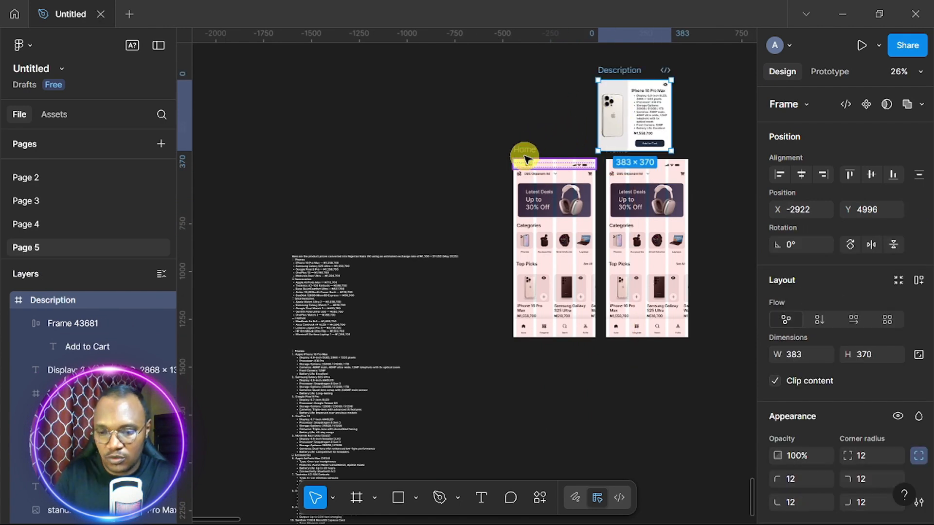
{"action": "left_click", "coordinate": [525, 156]}
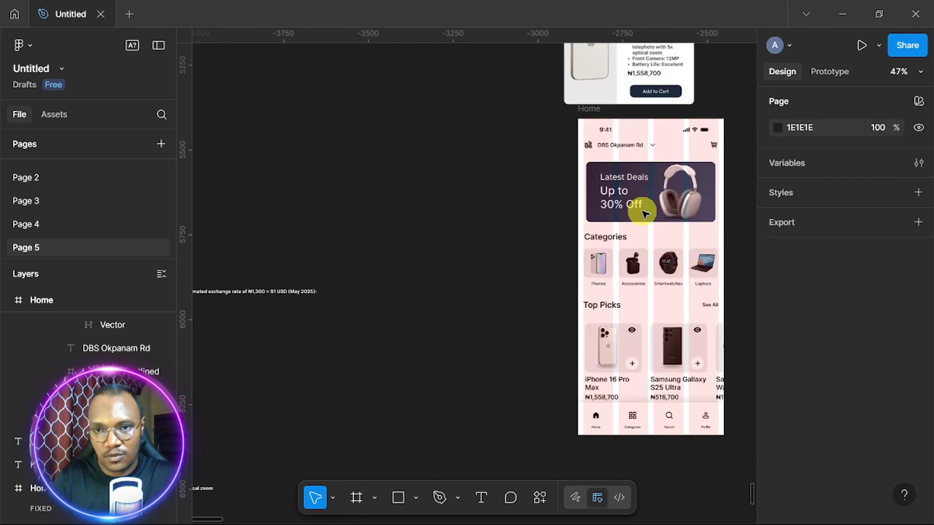
{"action": "scroll", "coordinate": [644, 210], "scroll_direction": "down", "scroll_amount": 4}
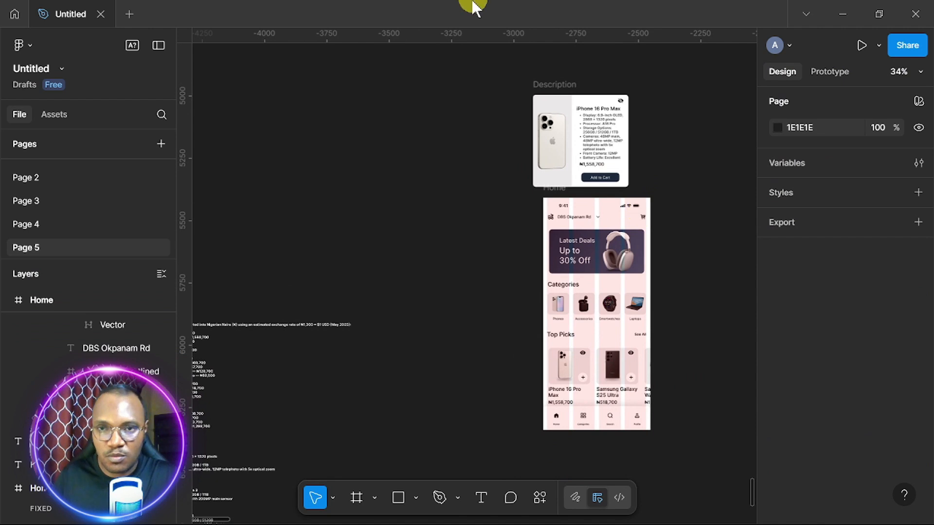
Place the Description card inside the Home screen over its lower half, just above the bottom navigation bar, at X 22, Y 456
{"action": "left_click", "coordinate": [554, 86]}
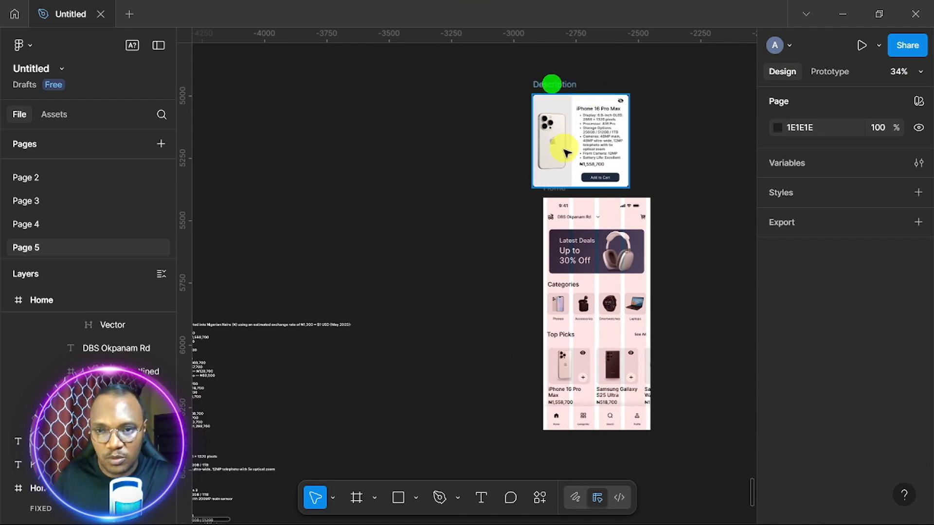
{"action": "left_click_drag", "start_coordinate": [553, 85], "coordinate": [567, 313]}
{"action": "scroll", "coordinate": [511, 253], "scroll_direction": "up", "scroll_amount": 5}
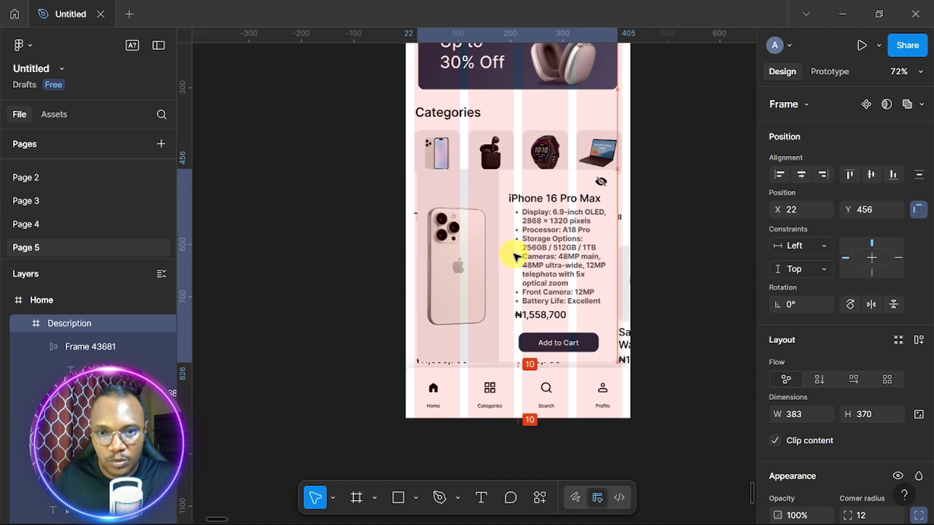
{"action": "key", "text": "shift+2"}
{"action": "scroll", "coordinate": [514, 257], "scroll_direction": "down", "scroll_amount": 4}
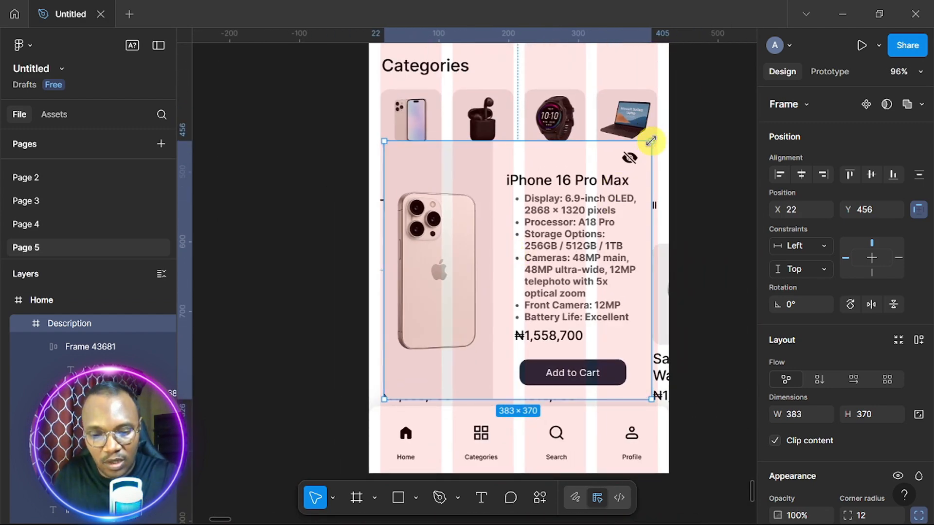
Scale the Description card down to about 21 × 21 and place it just below the iPhone card's eye icon at X 147, Y 636
{"action": "key", "text": "k"}
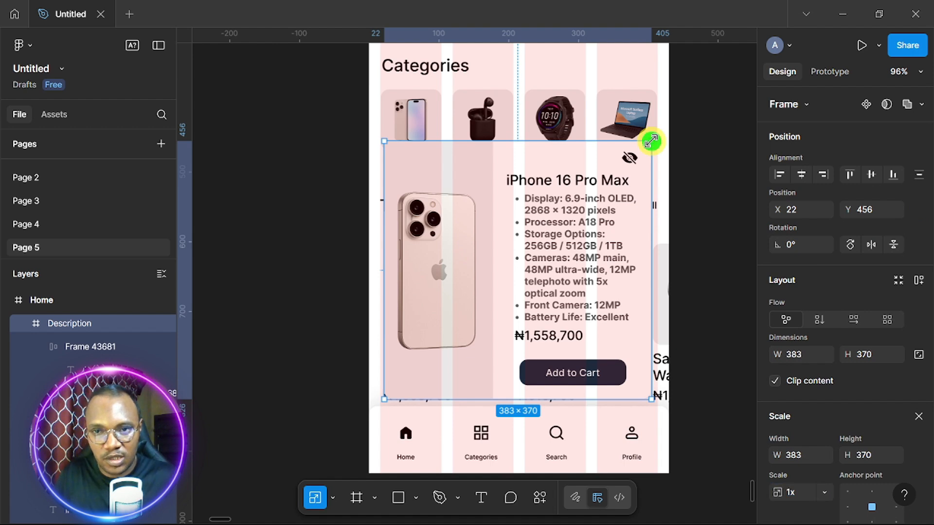
{"action": "left_click_drag", "start_coordinate": [644, 146], "coordinate": [427, 293]}
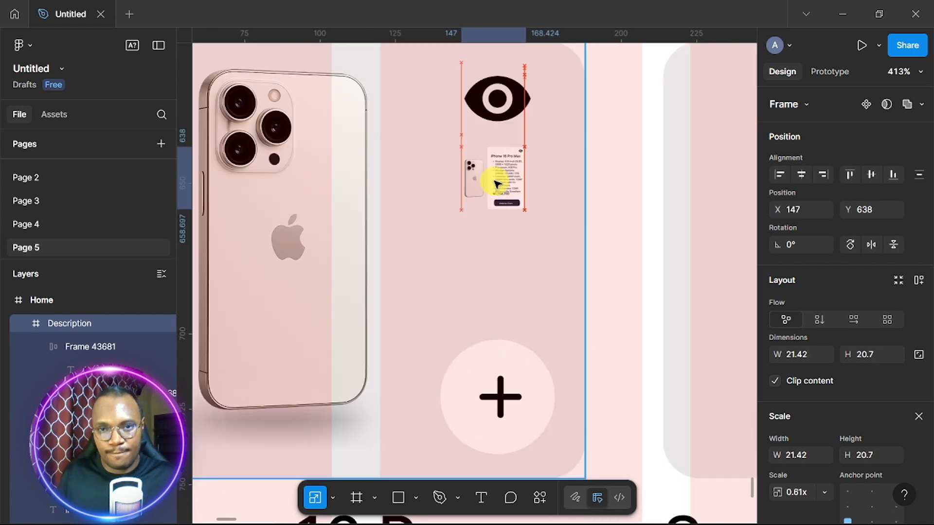
{"action": "left_click_drag", "start_coordinate": [494, 183], "coordinate": [498, 181]}
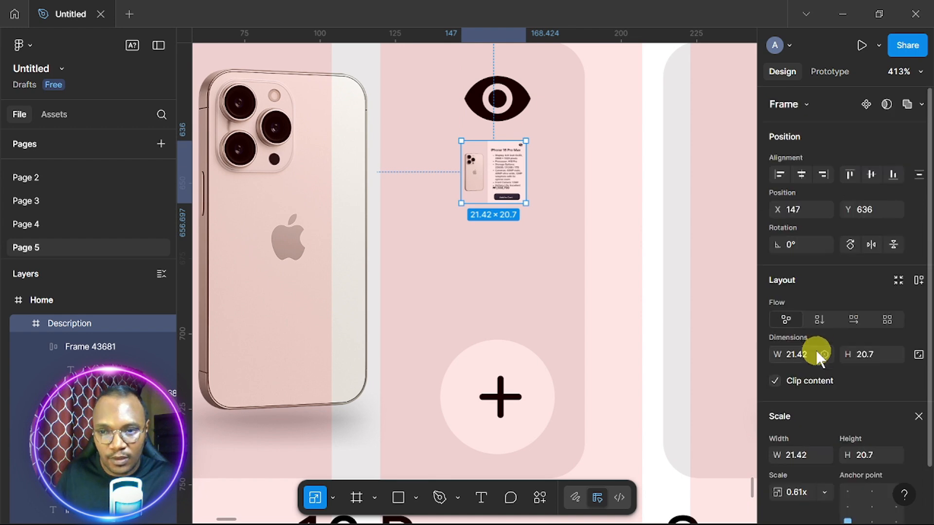
{"action": "scroll", "coordinate": [816, 357], "scroll_direction": "down", "scroll_amount": 2}
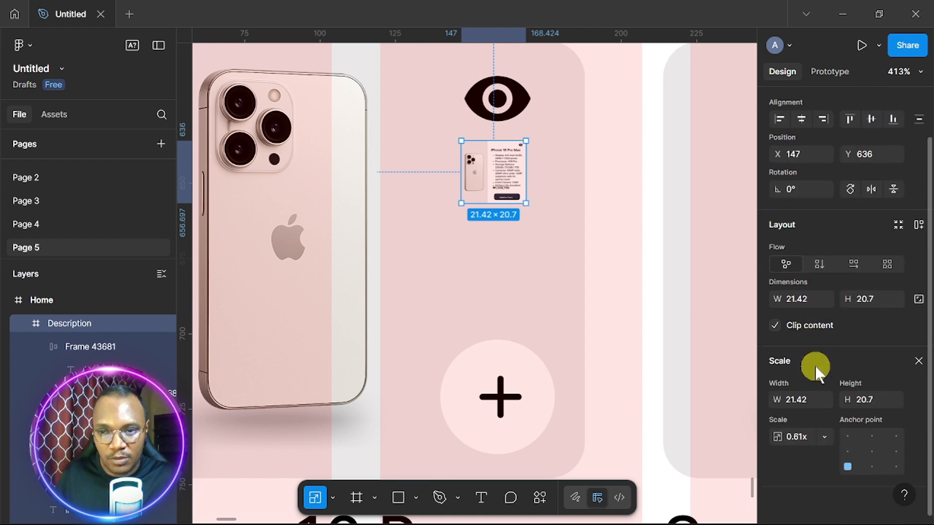
{"action": "left_click", "coordinate": [921, 363]}
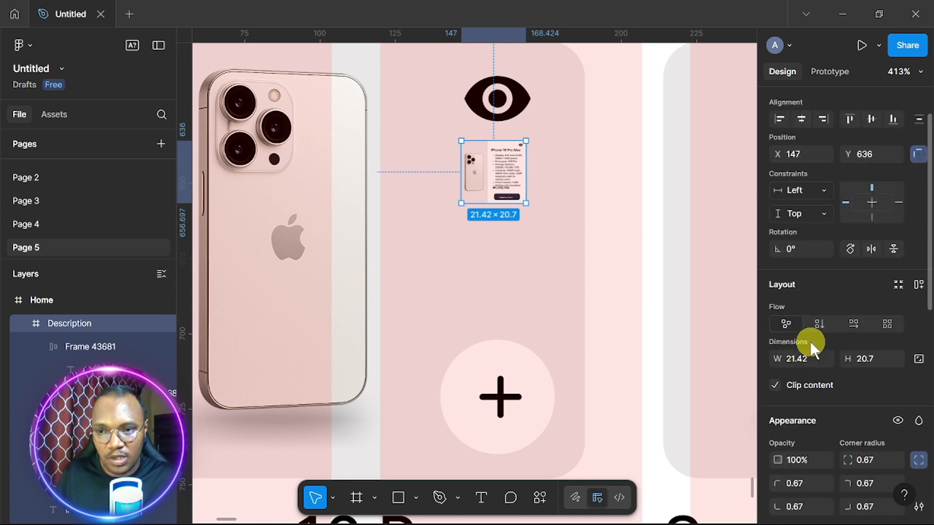
Set the opacity of the miniature Description card to 0%
{"action": "scroll", "coordinate": [810, 341], "scroll_direction": "down", "scroll_amount": 8}
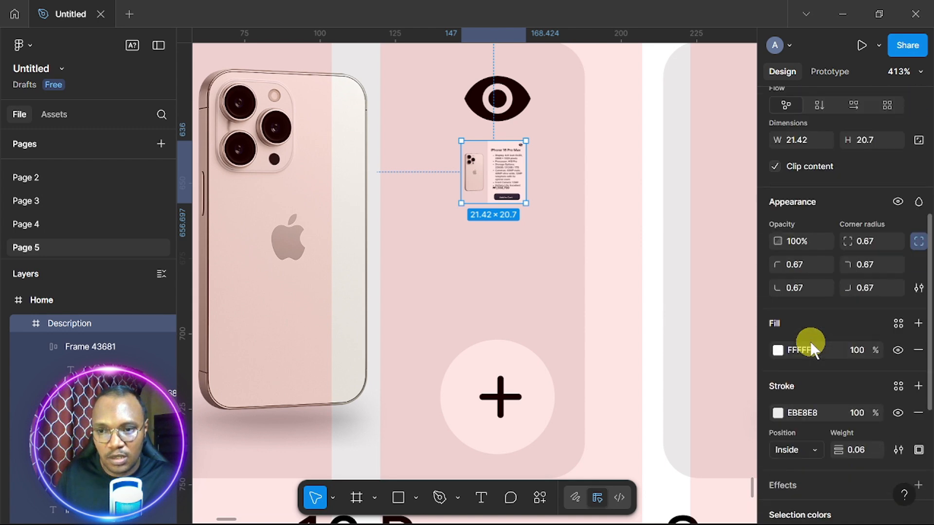
{"action": "left_click", "coordinate": [812, 244]}
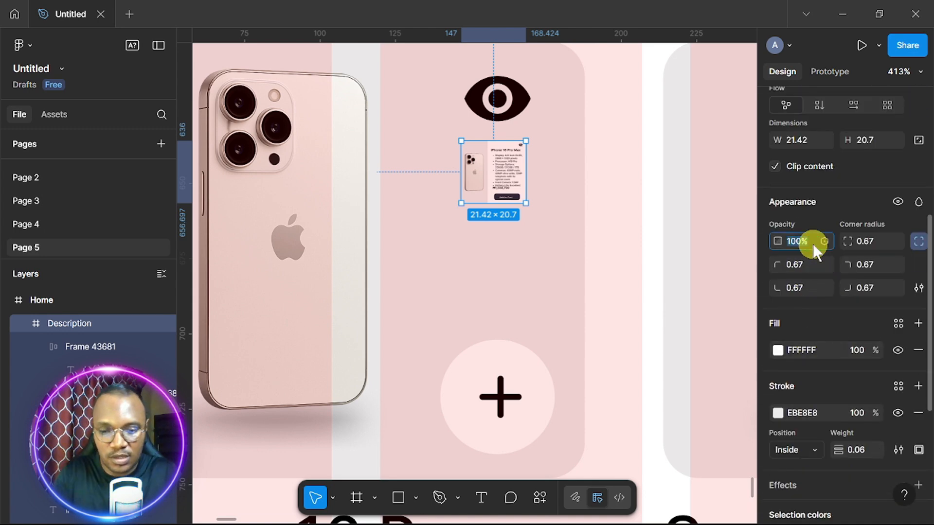
{"action": "key", "text": "Return"}
{"action": "scroll", "coordinate": [504, 230], "scroll_direction": "down", "scroll_amount": 5}
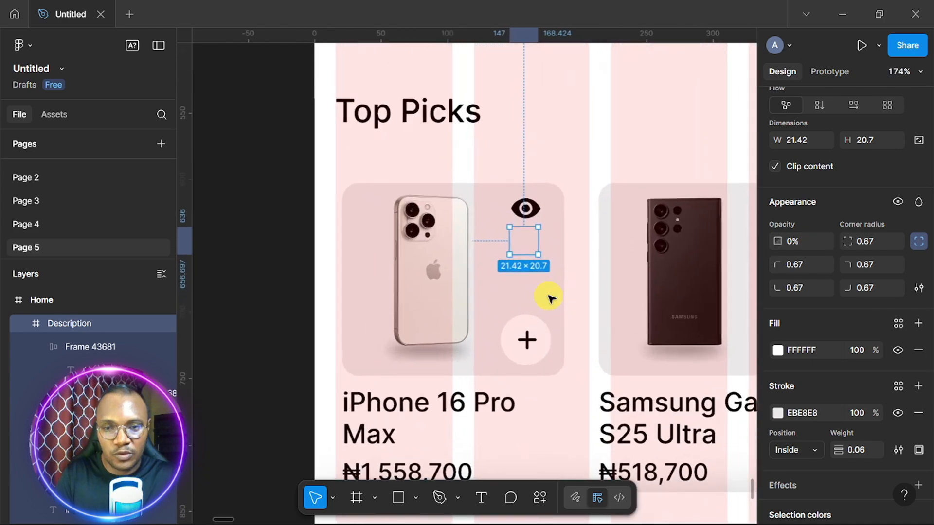
{"action": "scroll", "coordinate": [402, 344], "scroll_direction": "up", "scroll_amount": 2}
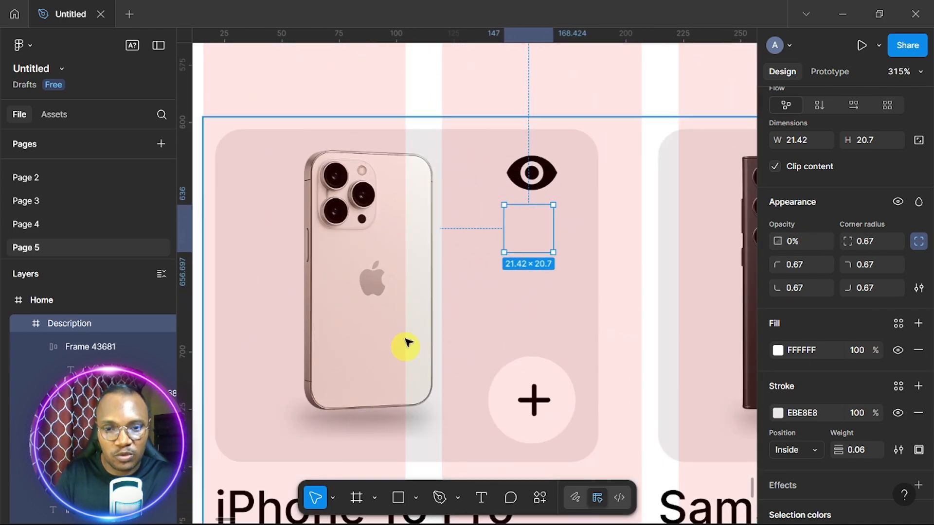
{"action": "scroll", "coordinate": [384, 390], "scroll_direction": "down", "scroll_amount": 6}
{"action": "scroll", "coordinate": [383, 388], "scroll_direction": "down", "scroll_amount": 3}
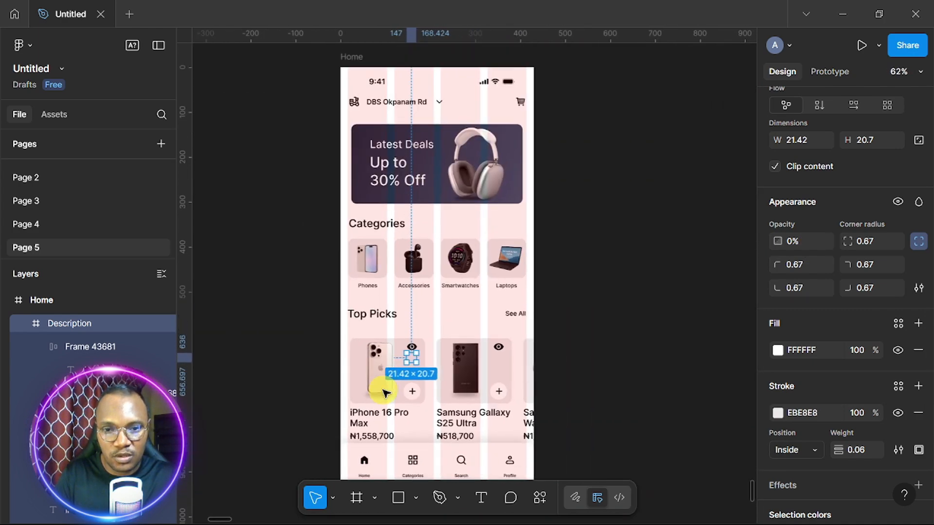
{"action": "scroll", "coordinate": [381, 387], "scroll_direction": "up", "scroll_amount": 6}
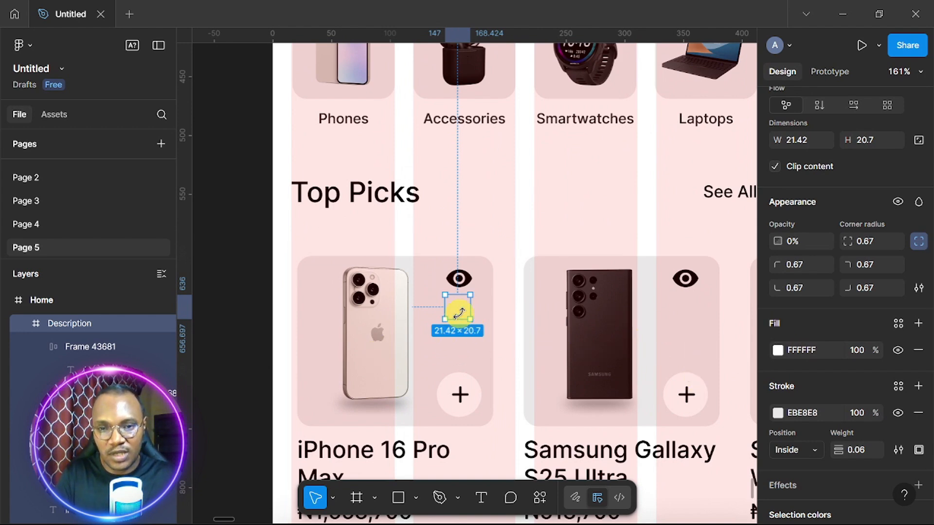
Duplicate the Home screen containing the hidden Description card and place the copy to the left of the original
{"action": "scroll", "coordinate": [535, 313], "scroll_direction": "down", "scroll_amount": 5}
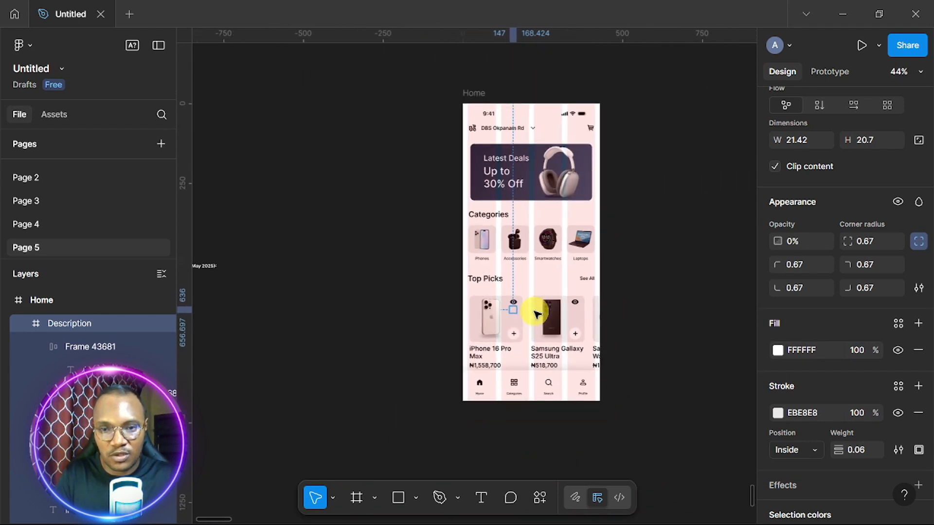
{"action": "left_click", "coordinate": [472, 94]}
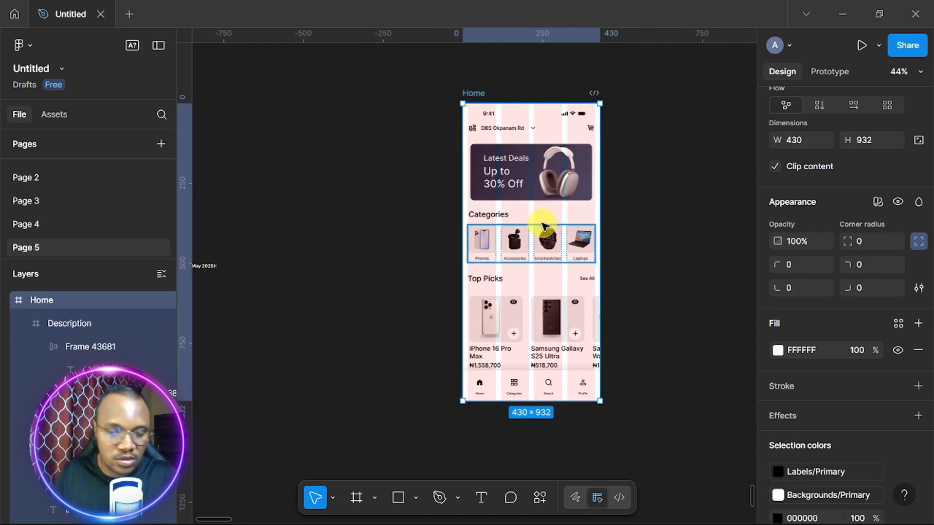
{"action": "left_click_drag", "start_coordinate": [540, 223], "coordinate": [384, 237]}
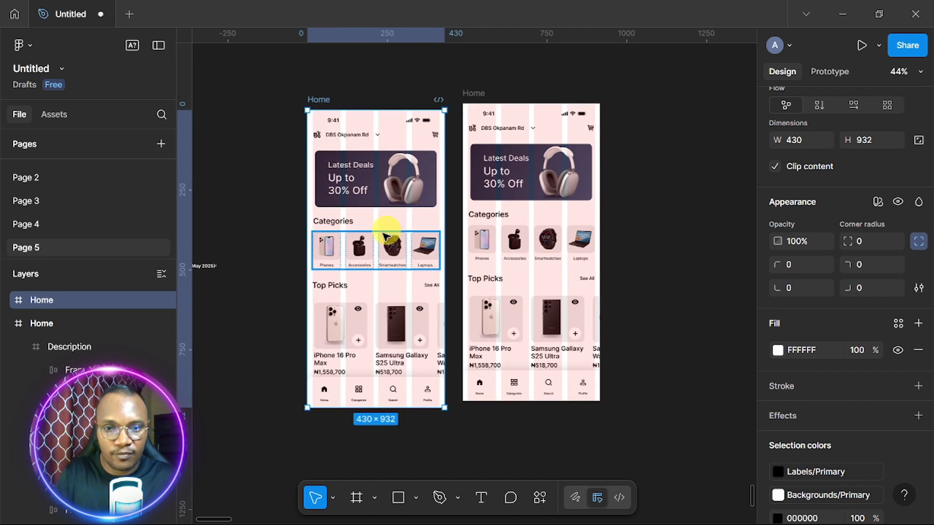
Select the hidden Description card below the iPhone's eye icon in the copied Home screen and set its opacity to 100%
{"action": "scroll", "coordinate": [317, 325], "scroll_direction": "up", "scroll_amount": 6}
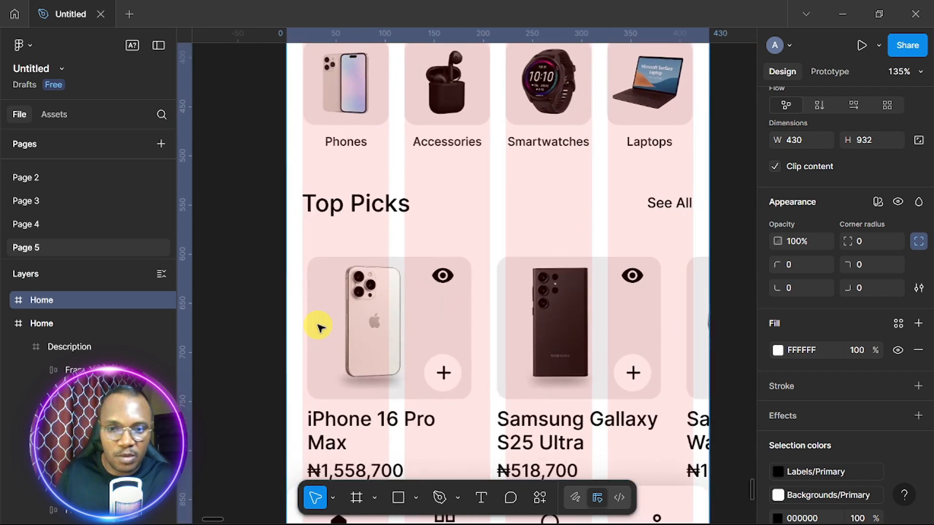
{"action": "left_click", "coordinate": [432, 325]}
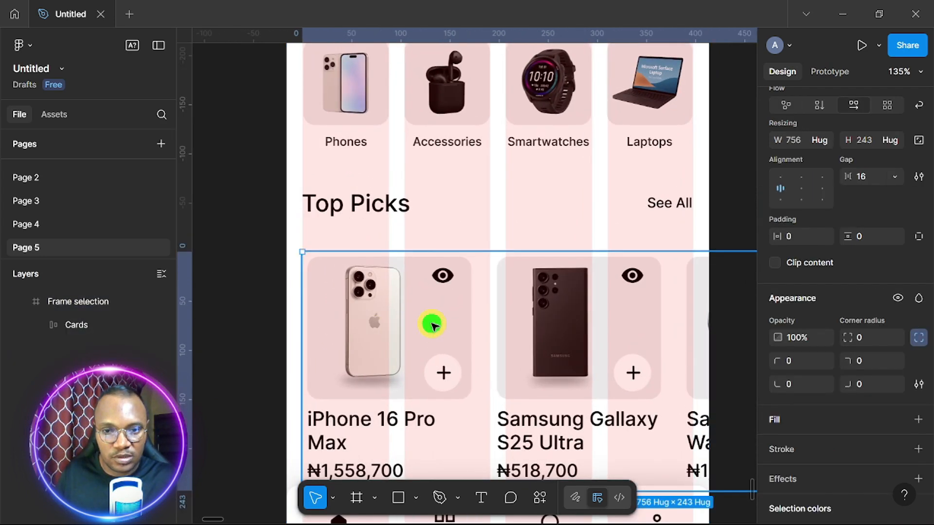
{"action": "double_click", "coordinate": [432, 325]}
{"action": "double_click", "coordinate": [433, 325]}
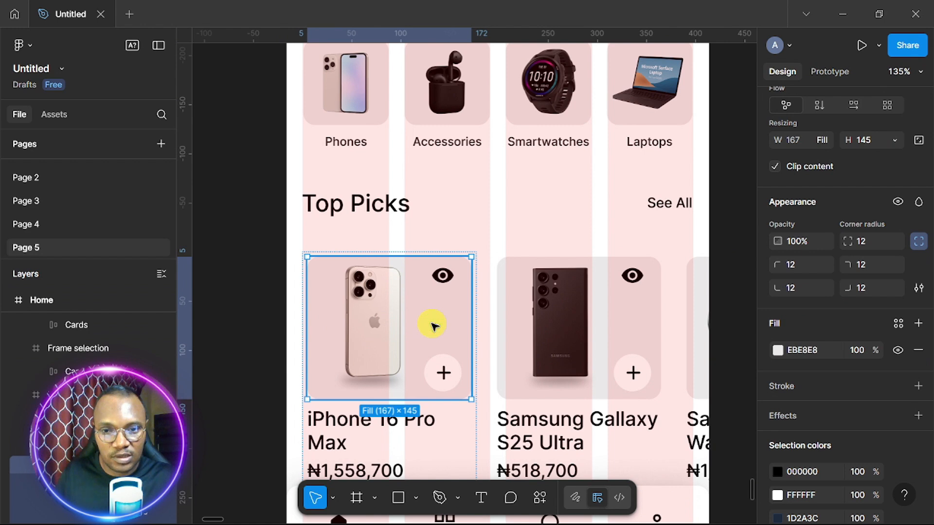
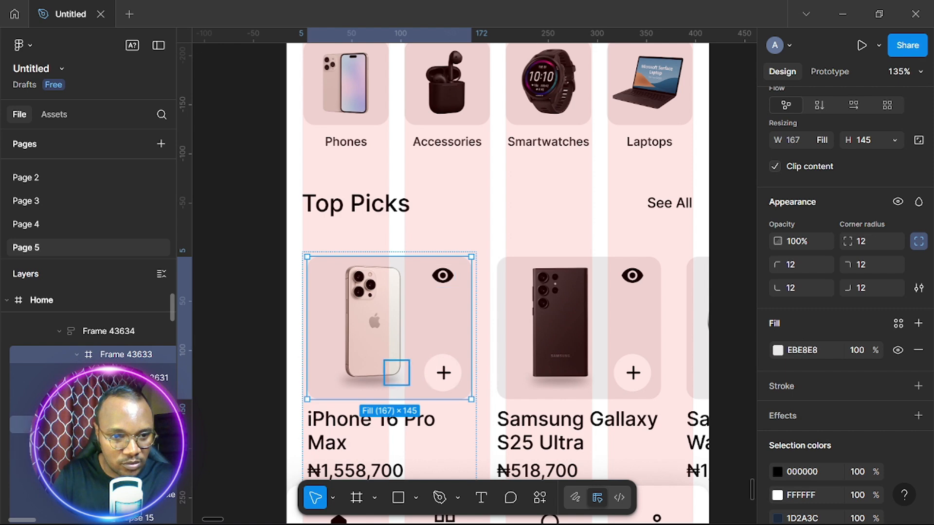
{"action": "left_click", "coordinate": [442, 300]}
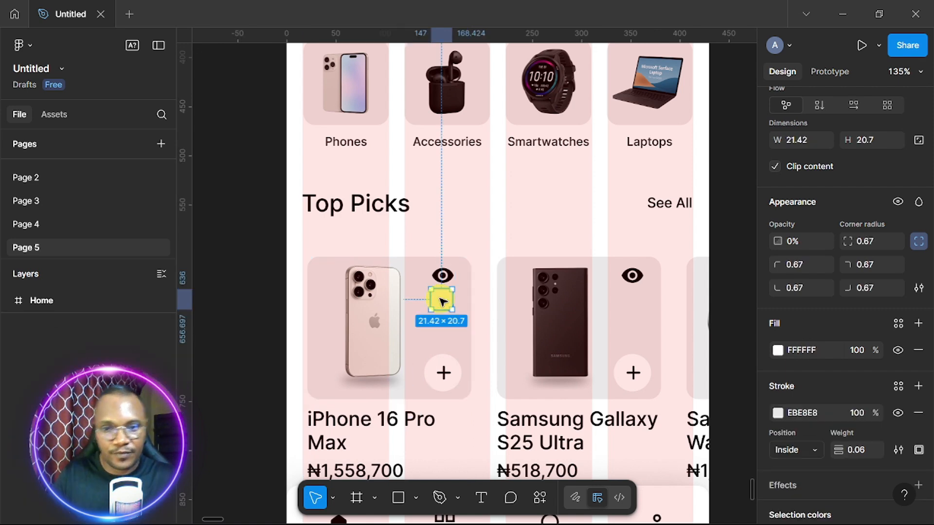
{"action": "scroll", "coordinate": [847, 404], "scroll_direction": "down", "scroll_amount": 5}
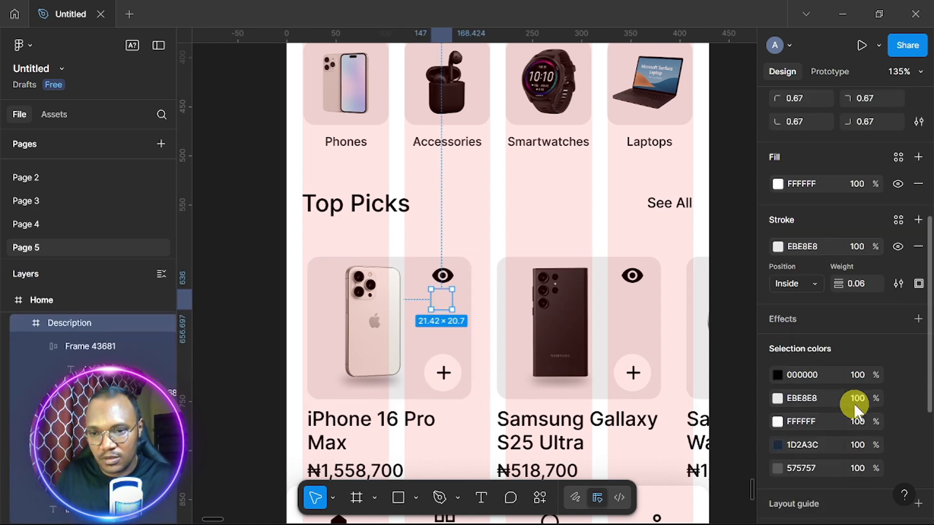
{"action": "scroll", "coordinate": [821, 360], "scroll_direction": "up", "scroll_amount": 5}
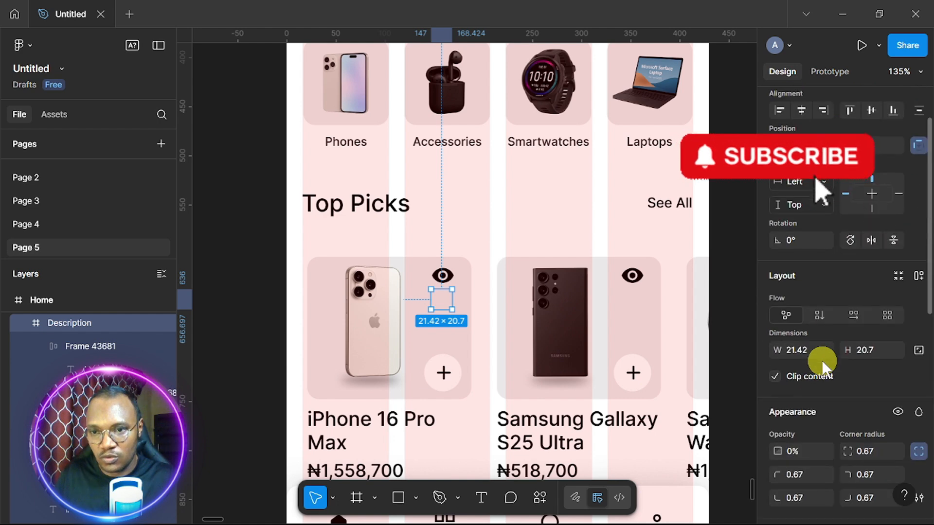
{"action": "left_click", "coordinate": [807, 451]}
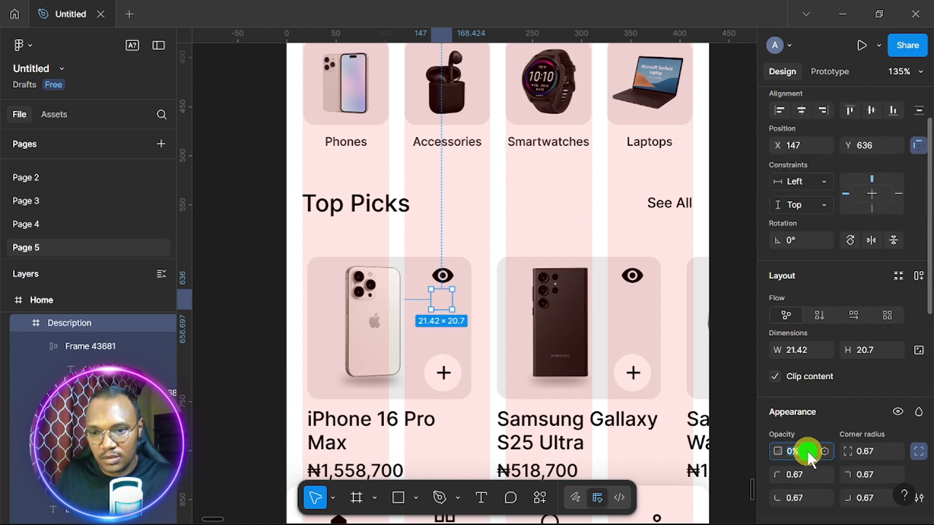
{"action": "type", "text": "100"}
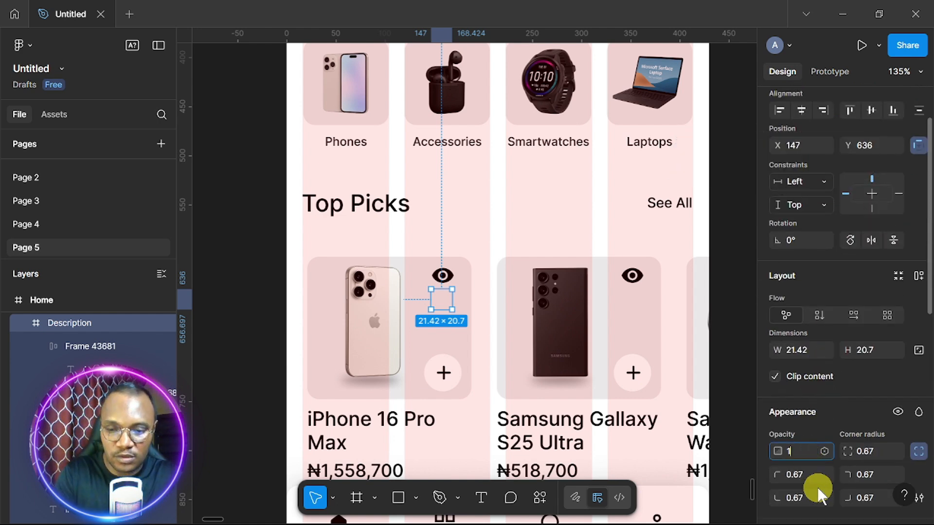
{"action": "key", "text": "Return"}
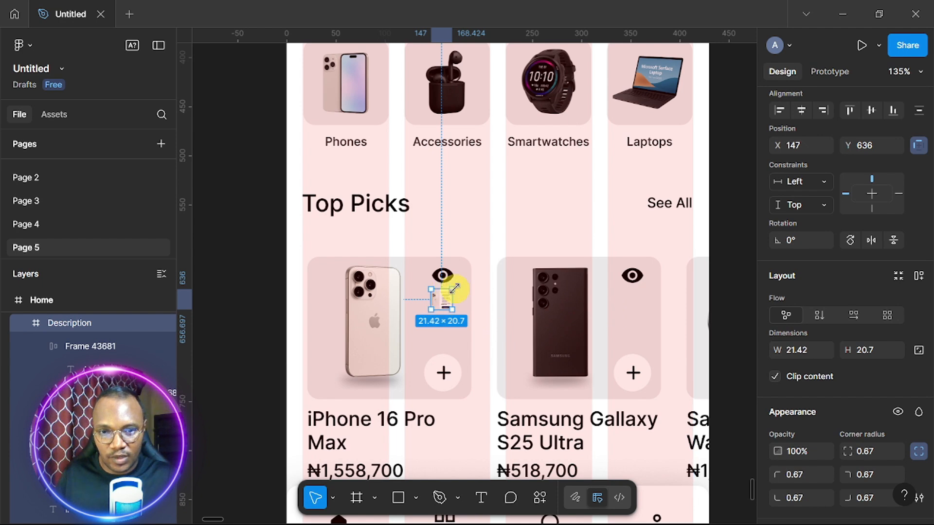
Scale the Description card up to 393 × 379.66 in the copied Home screen and center it horizontally
{"action": "key", "text": "k"}
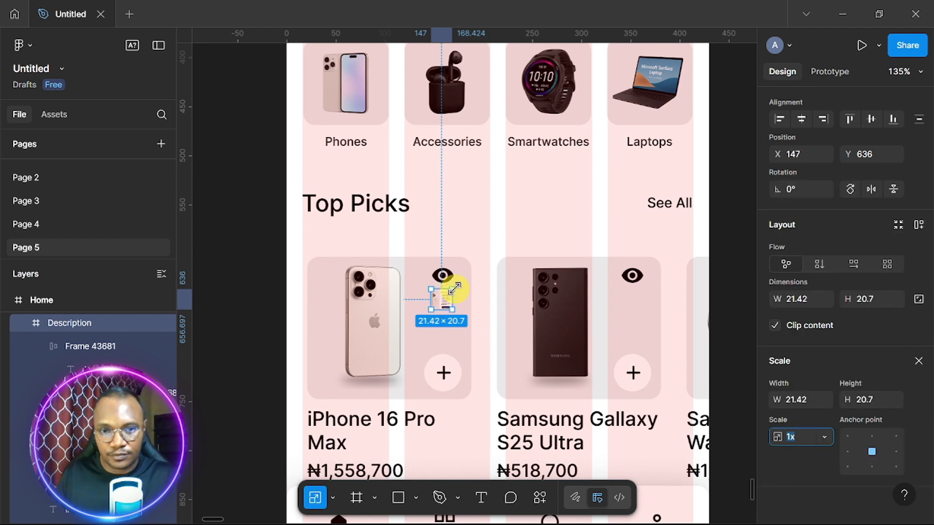
{"action": "left_click_drag", "start_coordinate": [459, 288], "coordinate": [547, 222]}
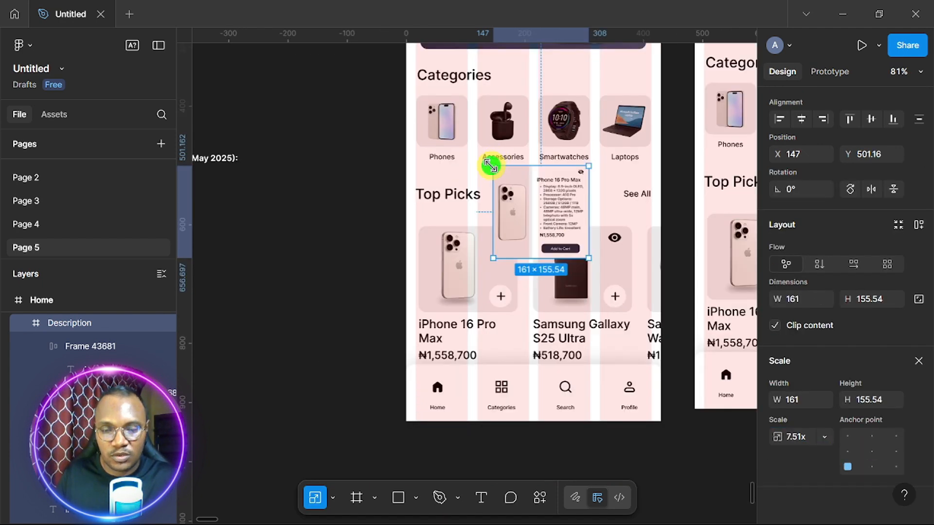
{"action": "left_click_drag", "start_coordinate": [491, 166], "coordinate": [459, 141]}
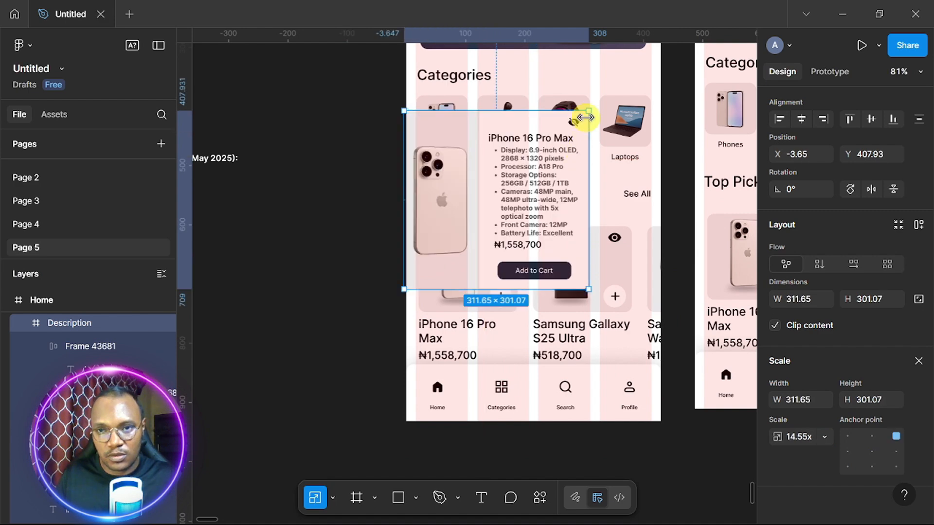
{"action": "left_click_drag", "start_coordinate": [600, 106], "coordinate": [639, 68]}
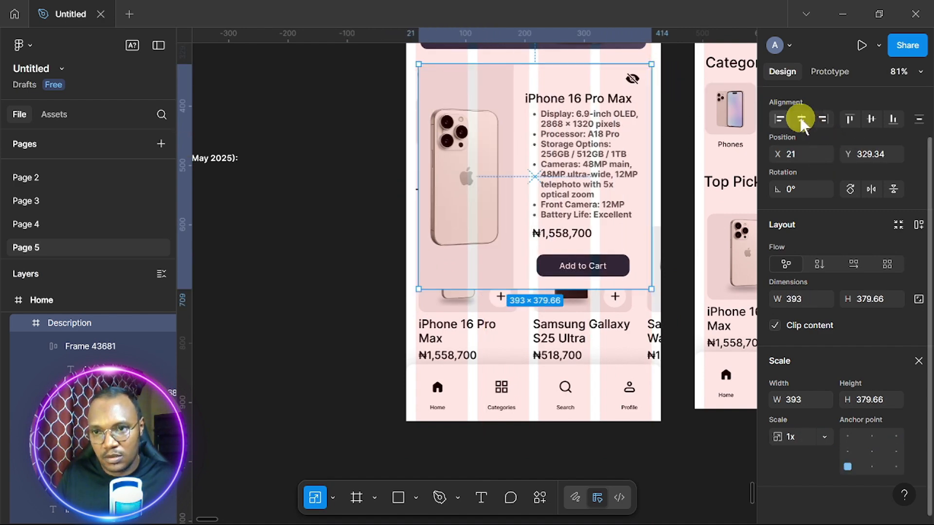
{"action": "left_click", "coordinate": [801, 120]}
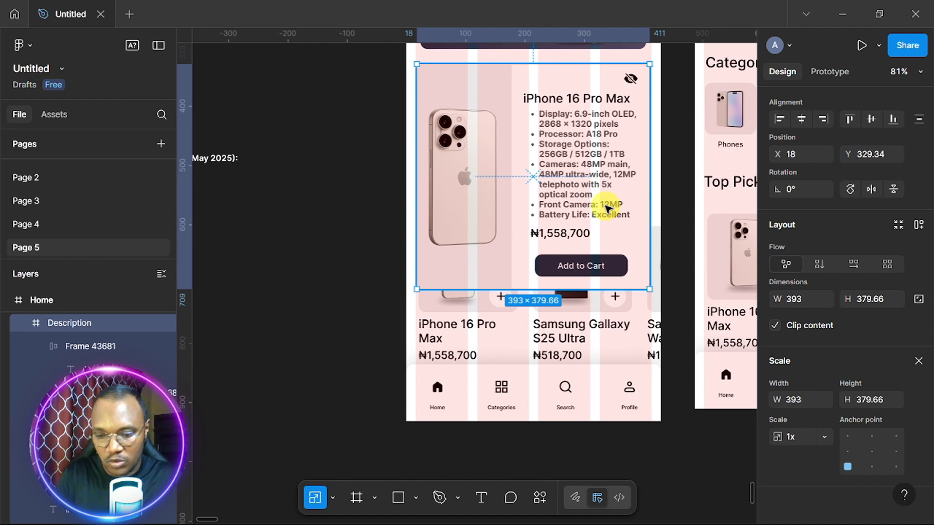
Nudge the enlarged Description card down to Y 376.34, just below the Categories heading in the copied Home screen
{"action": "key", "text": "Down"}
{"action": "key", "text": "Down"}
{"action": "key", "text": "Down"}
{"action": "key", "text": "Down"}
{"action": "key", "text": "Down"}
{"action": "key", "text": "Down"}
{"action": "key", "text": "Down"}
{"action": "key", "text": "Down"}
{"action": "key", "text": "Down"}
{"action": "key", "text": "Down"}
{"action": "key", "text": "Down"}
{"action": "key", "text": "Down"}
{"action": "key", "text": "Down"}
{"action": "key", "text": "Down"}
{"action": "key", "text": "Down"}
{"action": "key", "text": "Down"}
{"action": "key", "text": "Down"}
{"action": "key", "text": "Down"}
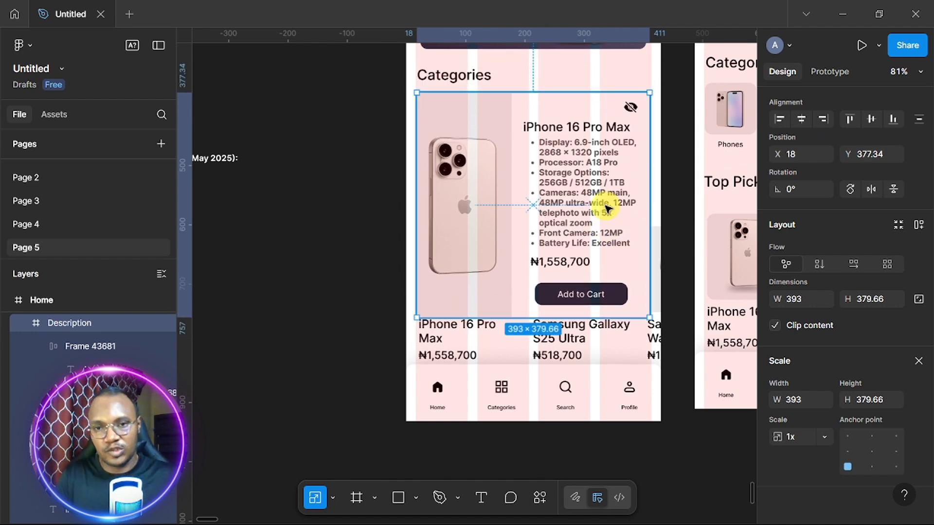
{"action": "key", "text": "Up"}
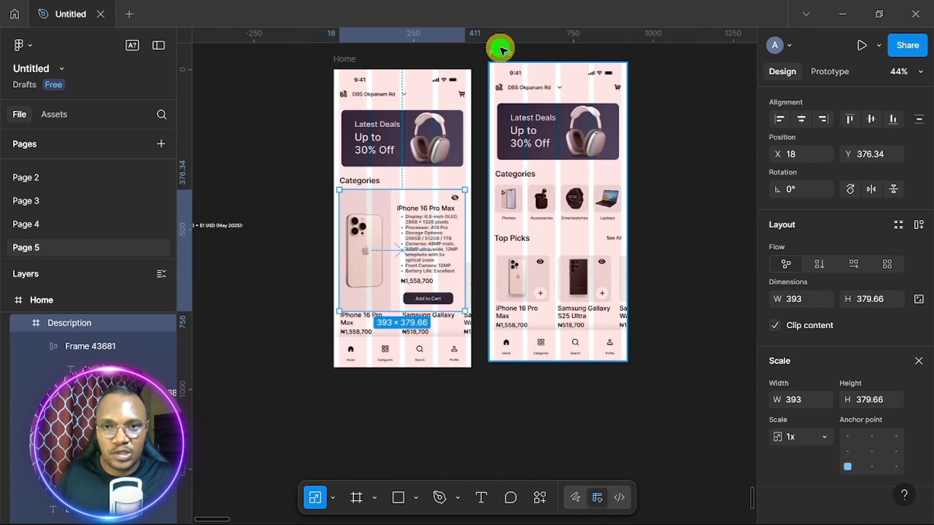
Examine the View Cart bar above the bottom navigation in the finished reference Home screens
{"action": "left_click", "coordinate": [500, 49]}
{"action": "scroll", "coordinate": [681, 242], "scroll_direction": "up", "scroll_amount": 2}
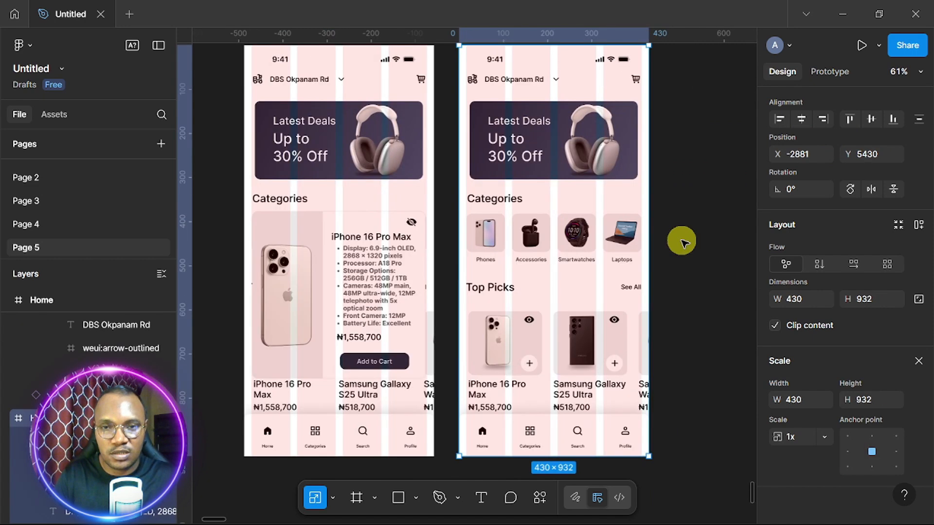
{"action": "scroll", "coordinate": [621, 259], "scroll_direction": "down", "scroll_amount": 5}
{"action": "scroll", "coordinate": [623, 261], "scroll_direction": "right", "scroll_amount": 1}
{"action": "scroll", "coordinate": [623, 260], "scroll_direction": "up", "scroll_amount": 3}
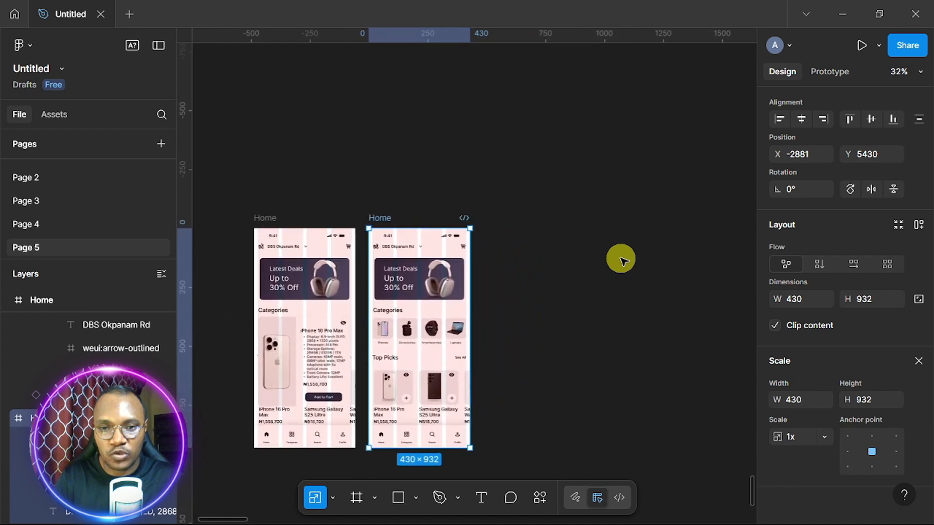
{"action": "scroll", "coordinate": [623, 260], "scroll_direction": "down", "scroll_amount": 3}
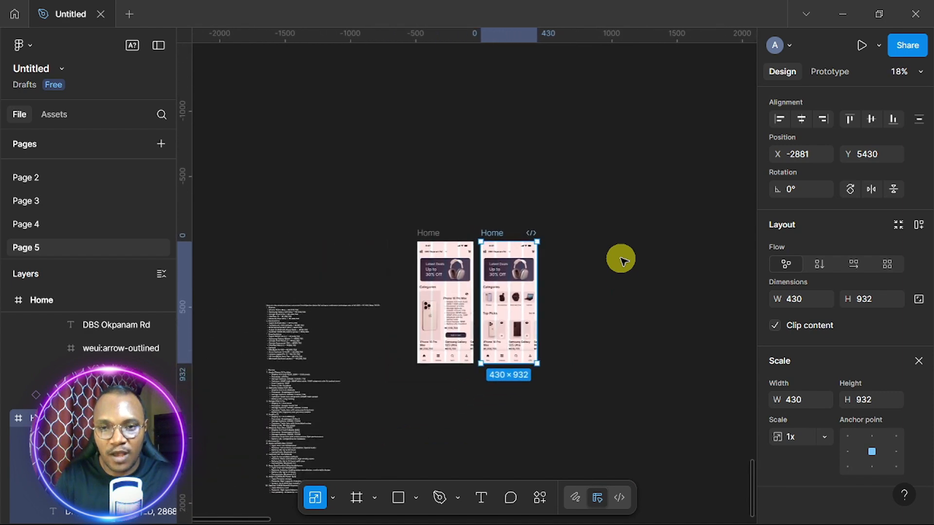
{"action": "scroll", "coordinate": [622, 261], "scroll_direction": "down", "scroll_amount": 3}
{"action": "scroll", "coordinate": [623, 261], "scroll_direction": "up", "scroll_amount": 5}
{"action": "scroll", "coordinate": [623, 260], "scroll_direction": "right", "scroll_amount": 2}
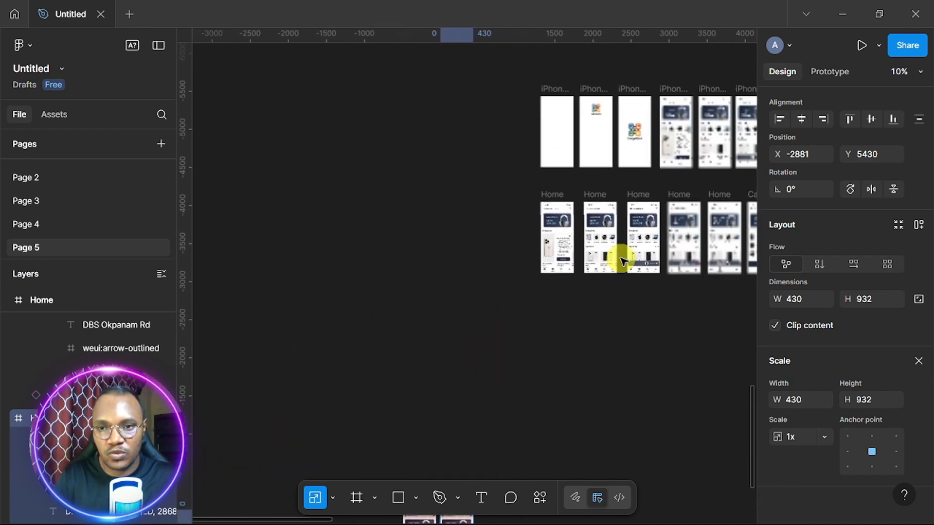
{"action": "scroll", "coordinate": [623, 261], "scroll_direction": "up", "scroll_amount": 5}
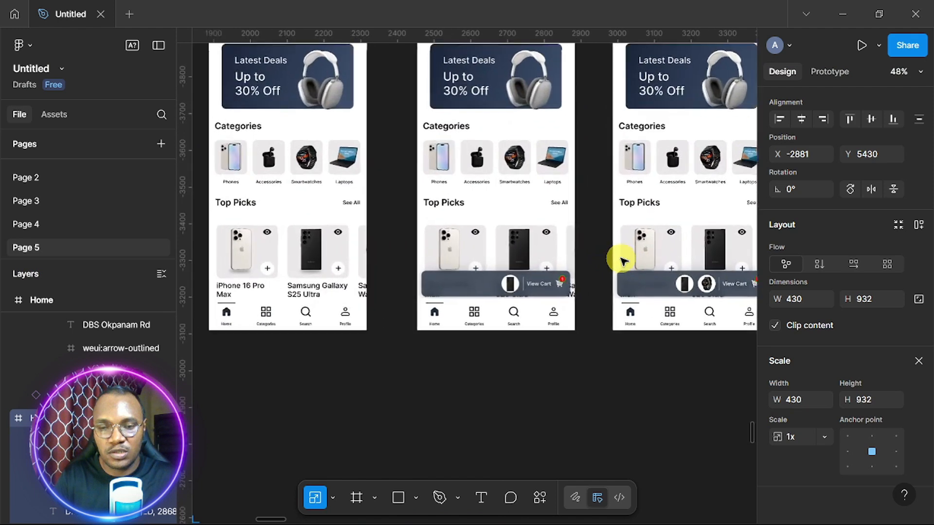
{"action": "scroll", "coordinate": [622, 260], "scroll_direction": "up", "scroll_amount": 3}
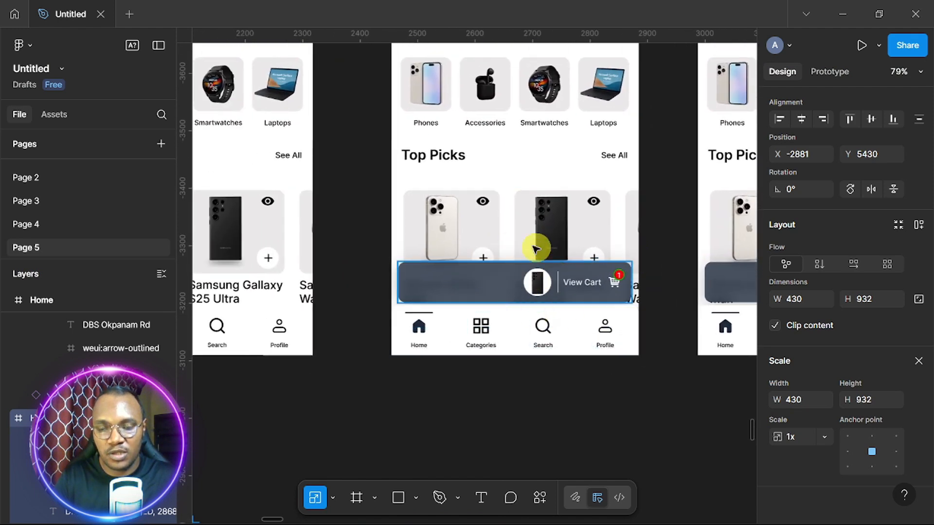
{"action": "left_click", "coordinate": [535, 253]}
{"action": "scroll", "coordinate": [776, 339], "scroll_direction": "down", "scroll_amount": 5}
{"action": "left_click", "coordinate": [774, 339]}
{"action": "left_click", "coordinate": [556, 421]}
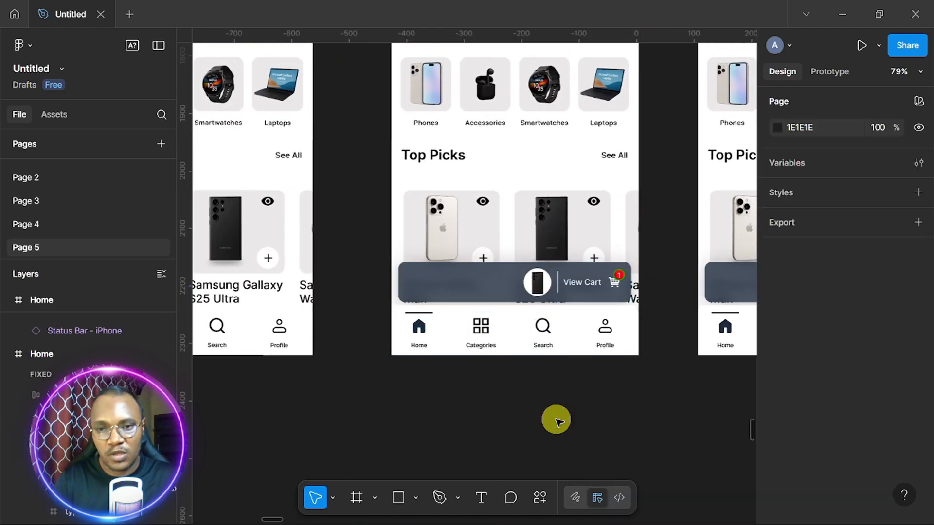
{"action": "scroll", "coordinate": [556, 422], "scroll_direction": "down", "scroll_amount": 4}
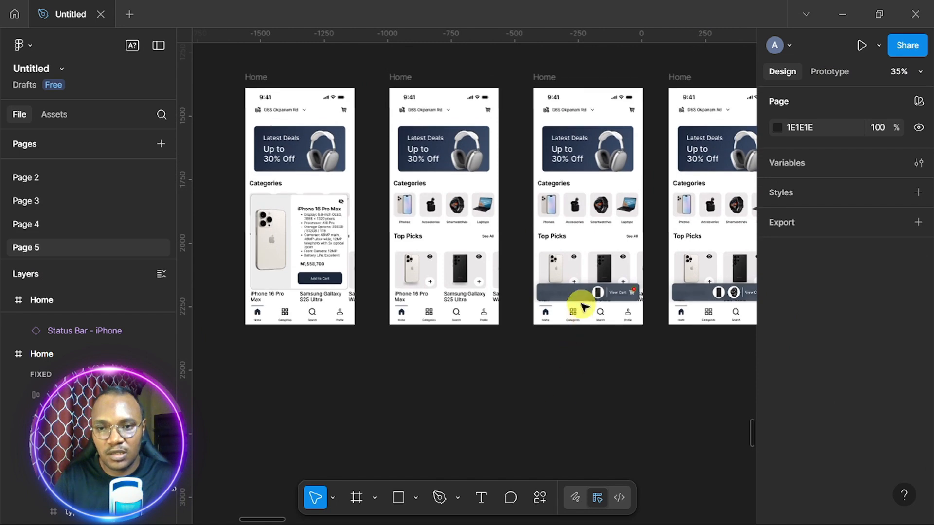
{"action": "left_click", "coordinate": [586, 292]}
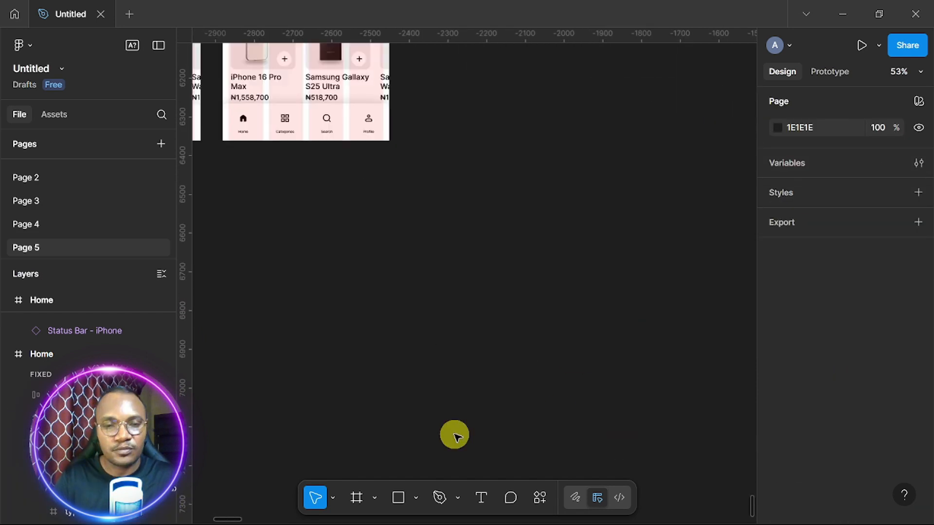
Draw a frame about 419 × 84 on the empty canvas below the original Home screen
{"action": "scroll", "coordinate": [455, 435], "scroll_direction": "up", "scroll_amount": 6}
{"action": "scroll", "coordinate": [455, 436], "scroll_direction": "up", "scroll_amount": 2}
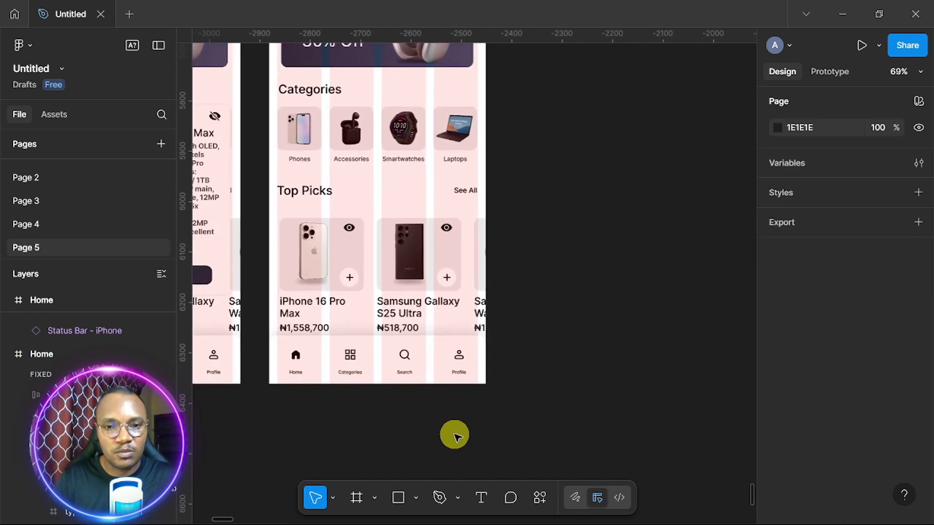
{"action": "scroll", "coordinate": [455, 435], "scroll_direction": "left", "scroll_amount": 3}
{"action": "scroll", "coordinate": [455, 435], "scroll_direction": "right", "scroll_amount": 2}
{"action": "left_click", "coordinate": [483, 500]}
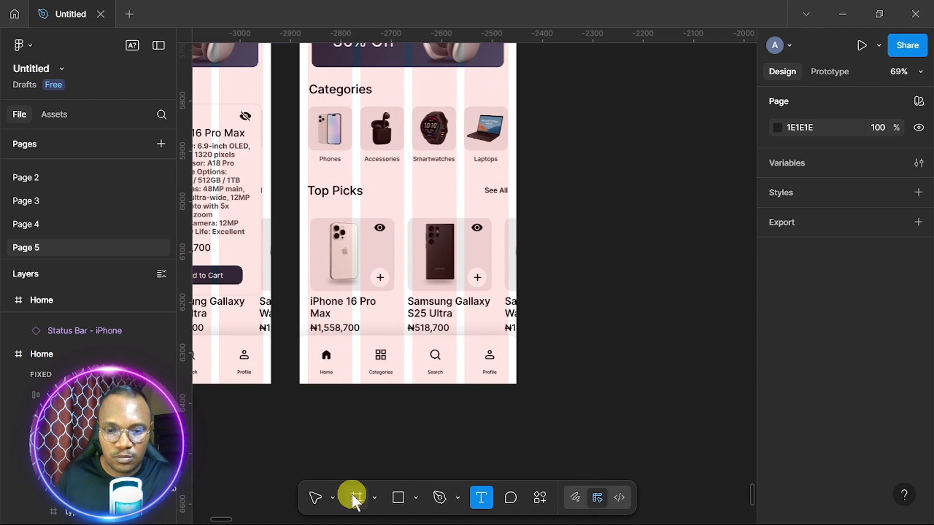
{"action": "left_click", "coordinate": [357, 498]}
{"action": "left_click_drag", "start_coordinate": [369, 412], "coordinate": [580, 453]}
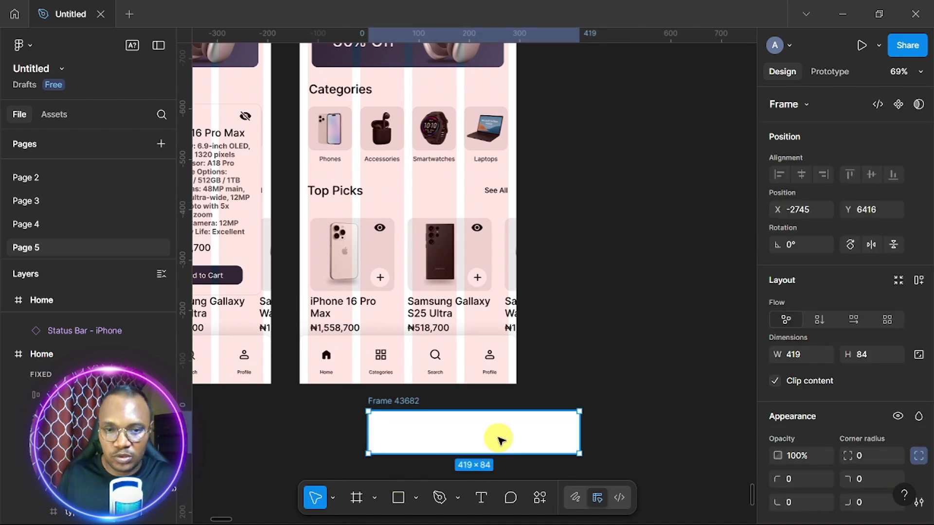
Set the new frame's size to 405 × 70 and its corner radius to 12
{"action": "type", "text": "405"}
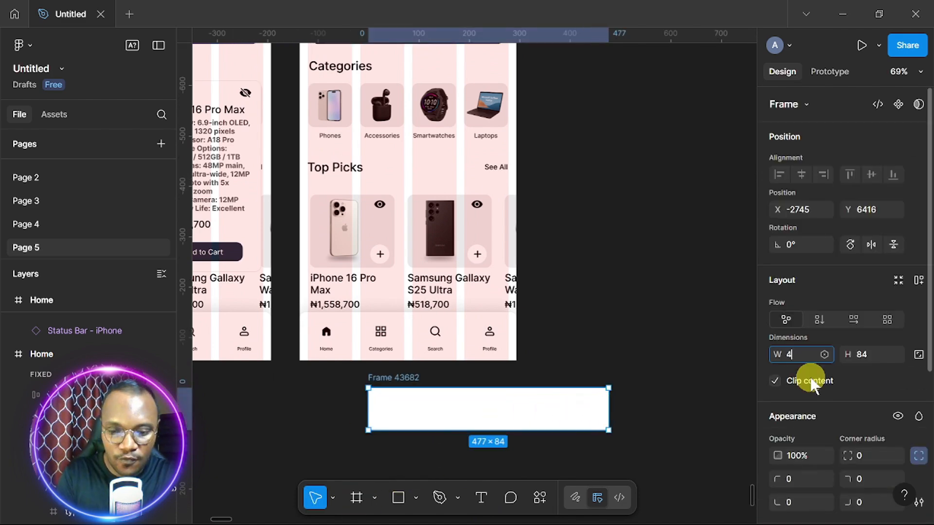
{"action": "key", "text": "Tab"}
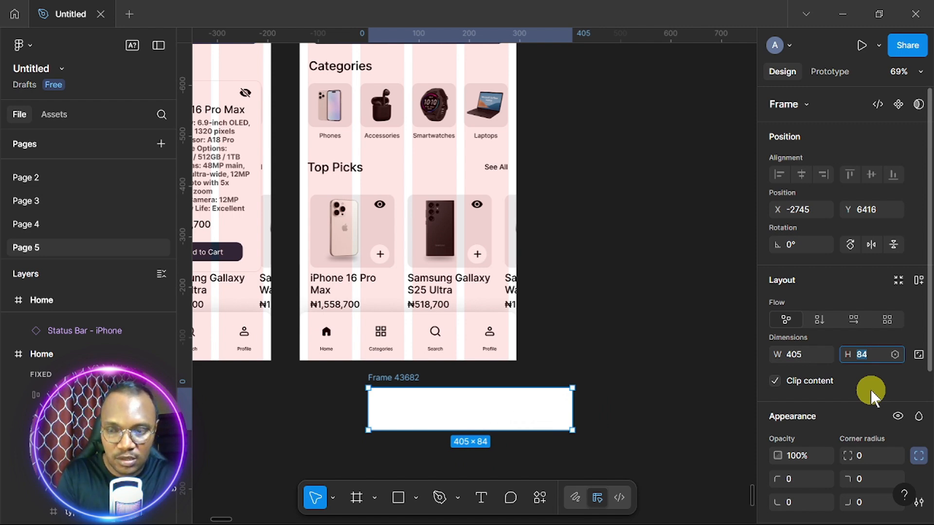
{"action": "type", "text": "70"}
{"action": "key", "text": "Return"}
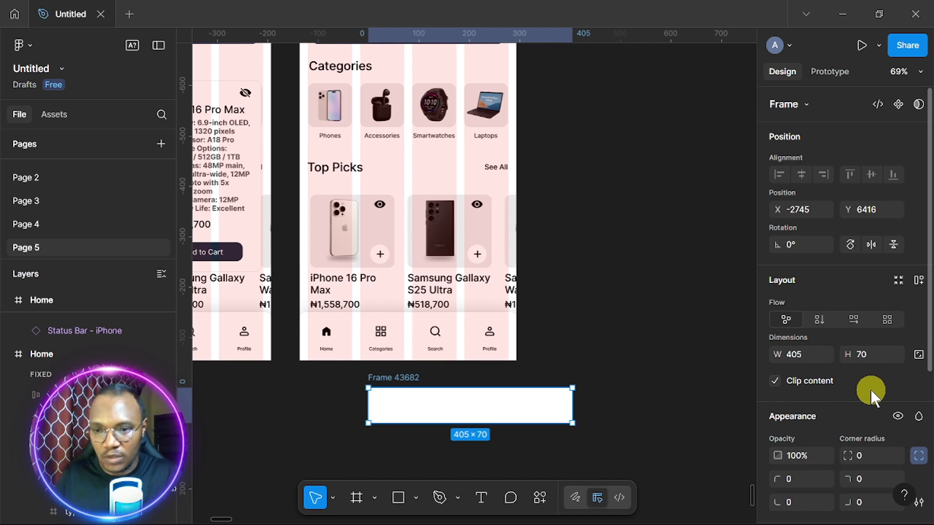
{"action": "left_click", "coordinate": [863, 457]}
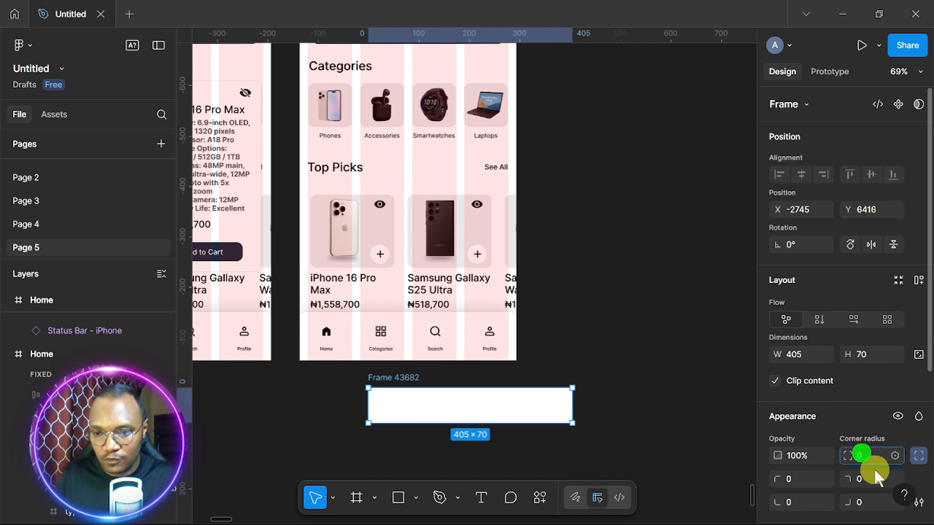
{"action": "type", "text": "12"}
{"action": "key", "text": "Return"}
Add the text "View Cart" inside the rounded frame and set its font size to 14
{"action": "scroll", "coordinate": [457, 400], "scroll_direction": "up", "scroll_amount": 1}
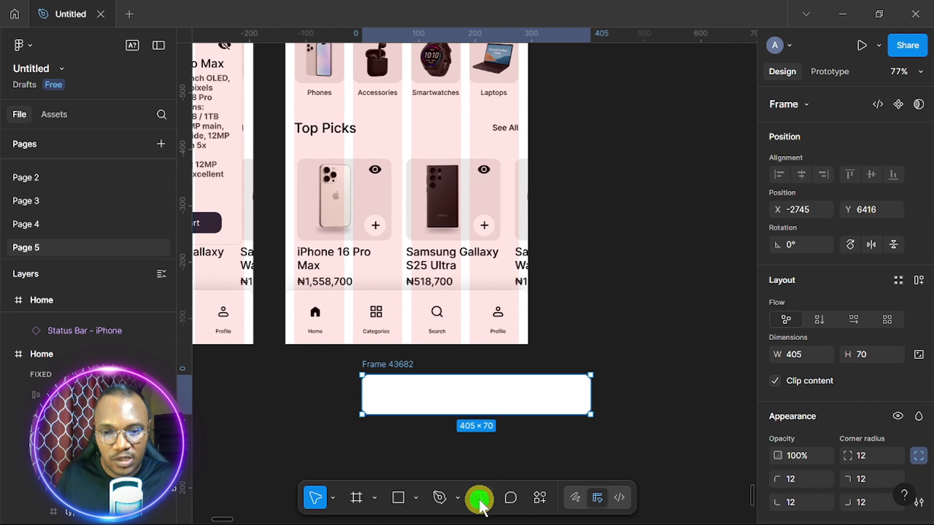
{"action": "left_click", "coordinate": [481, 498]}
{"action": "left_click", "coordinate": [506, 395]}
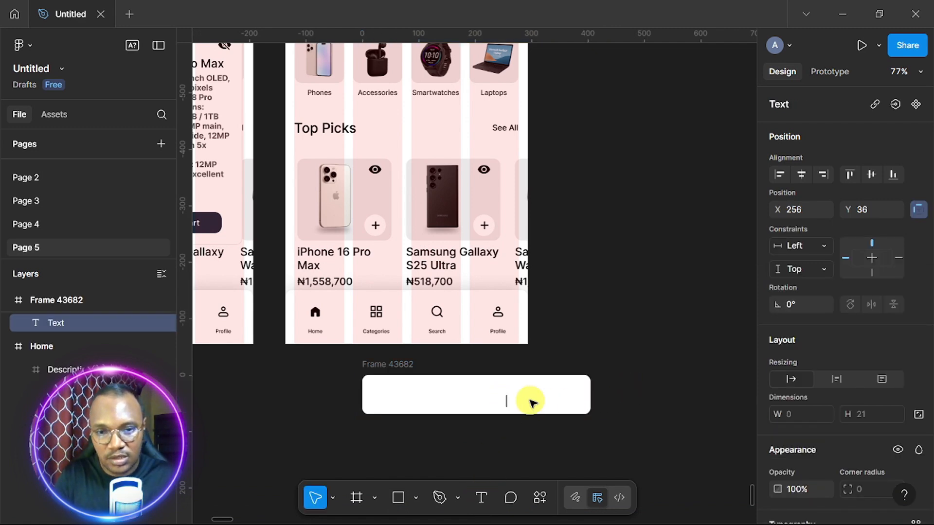
{"action": "scroll", "coordinate": [529, 400], "scroll_direction": "up", "scroll_amount": 5}
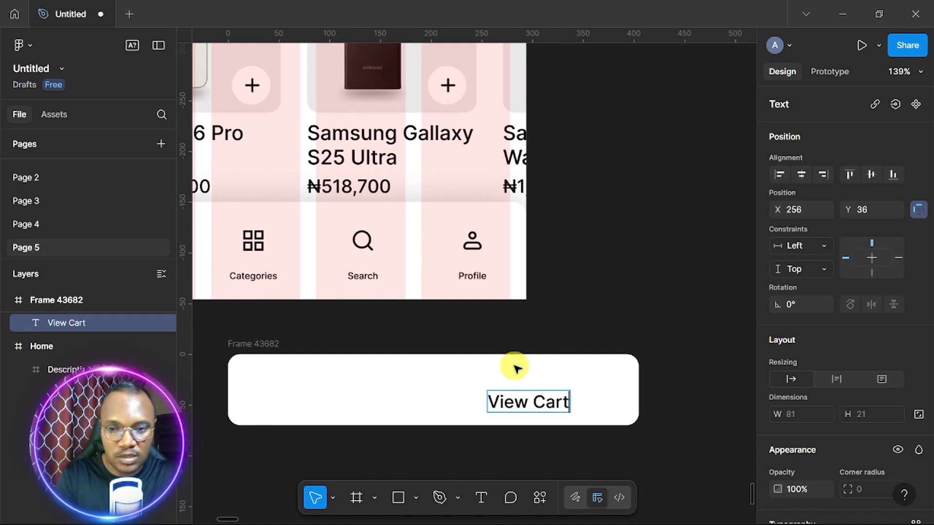
{"action": "key", "text": "Escape"}
{"action": "scroll", "coordinate": [834, 399], "scroll_direction": "down", "scroll_amount": 6}
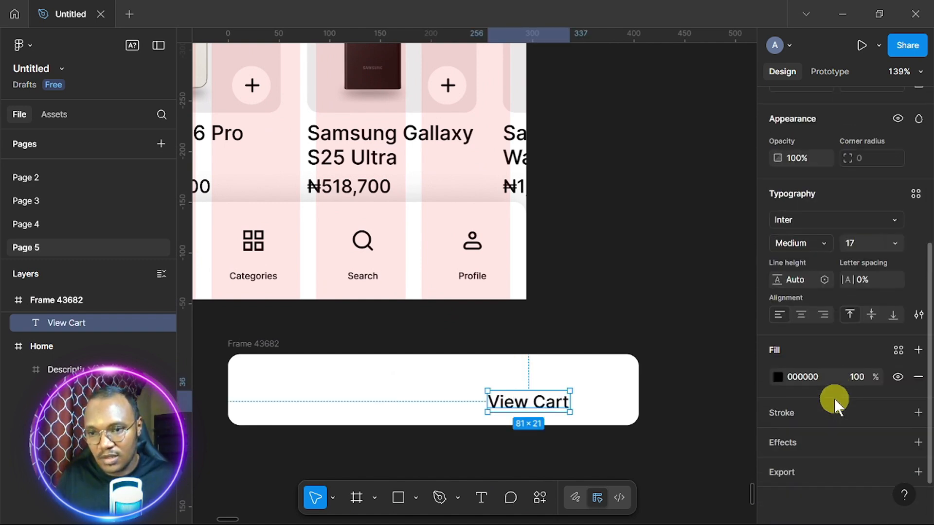
{"action": "left_click", "coordinate": [894, 244]}
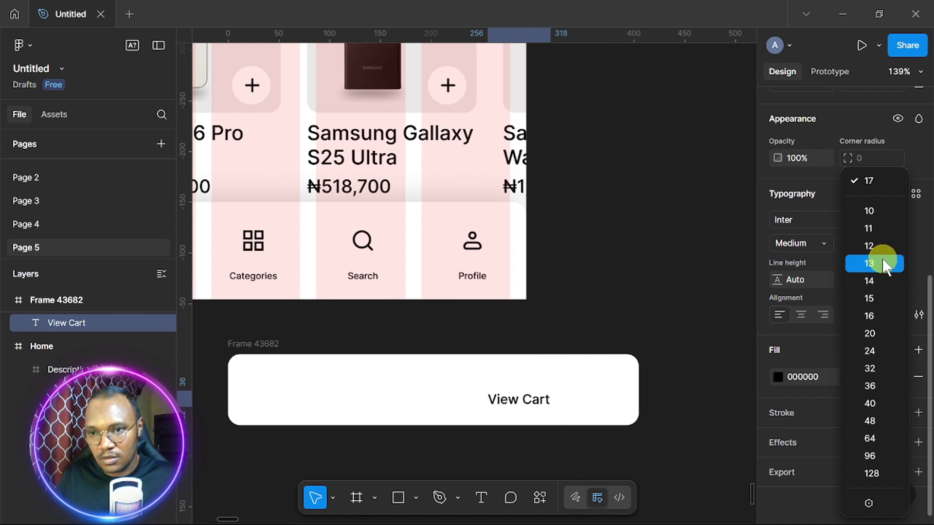
{"action": "left_click", "coordinate": [880, 281]}
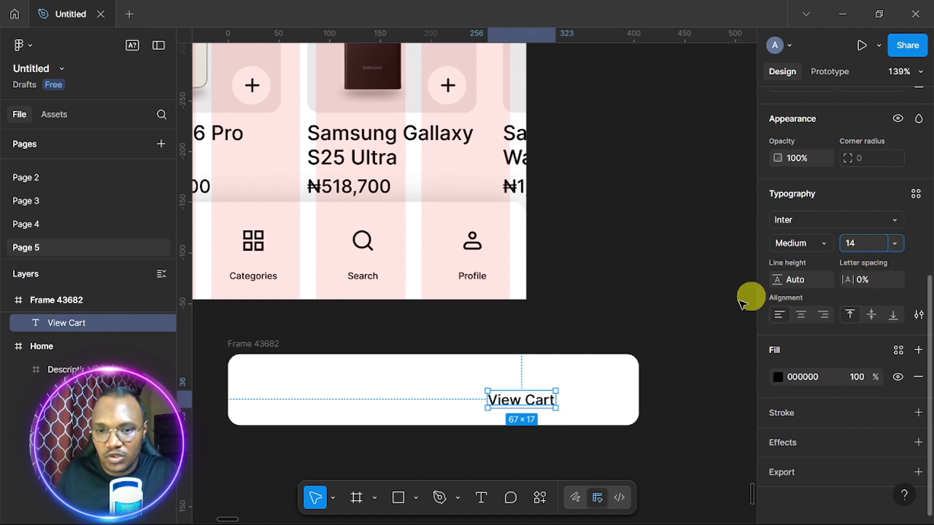
Take the View Cart text out of the bar, wrap it in an auto layout frame and place it back inside the bar
{"action": "left_click_drag", "start_coordinate": [522, 403], "coordinate": [597, 349]}
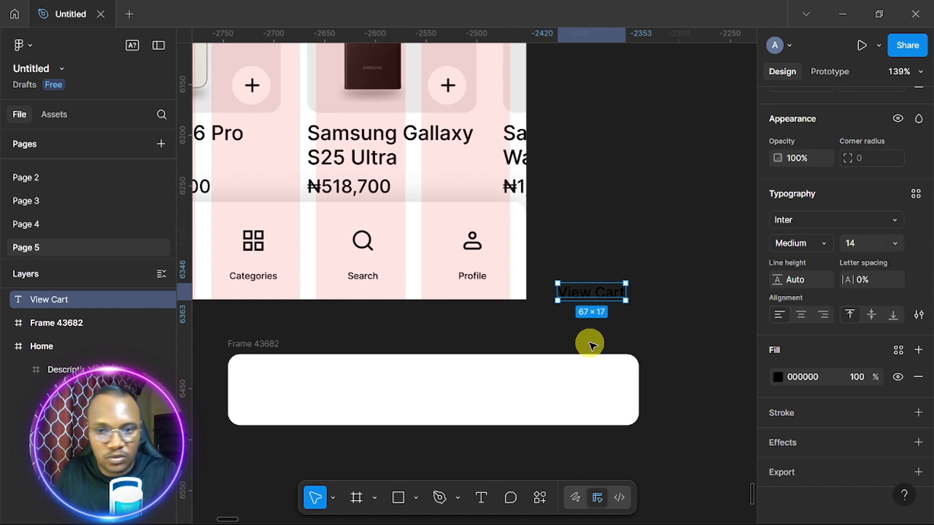
{"action": "key", "text": "shift+a"}
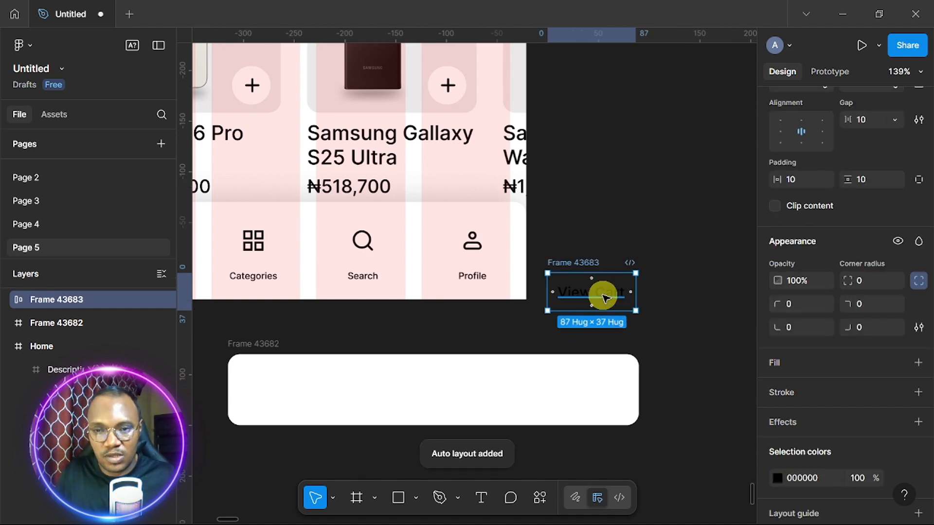
{"action": "left_click_drag", "start_coordinate": [605, 297], "coordinate": [559, 392]}
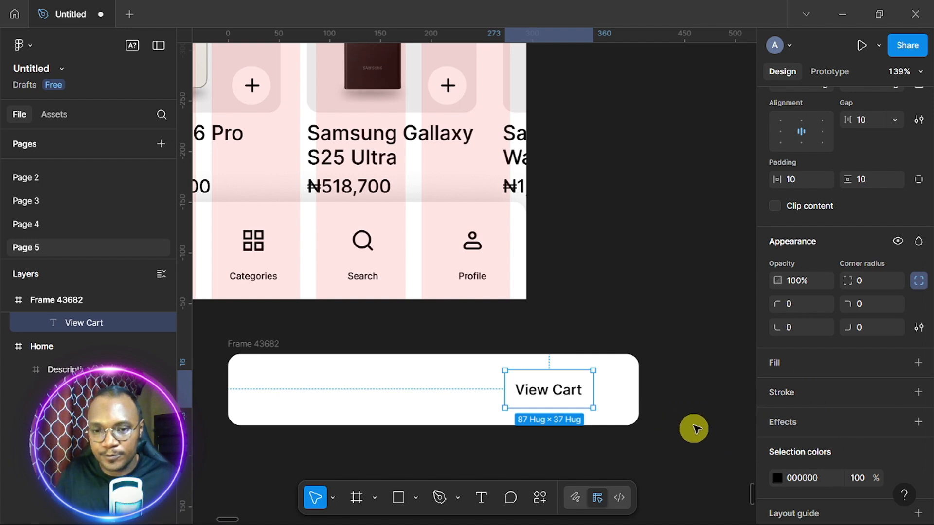
Add an inside stroke of weight 1 to only the left side of the View Cart auto layout frame, coloured FFFFFF
{"action": "left_click", "coordinate": [919, 392]}
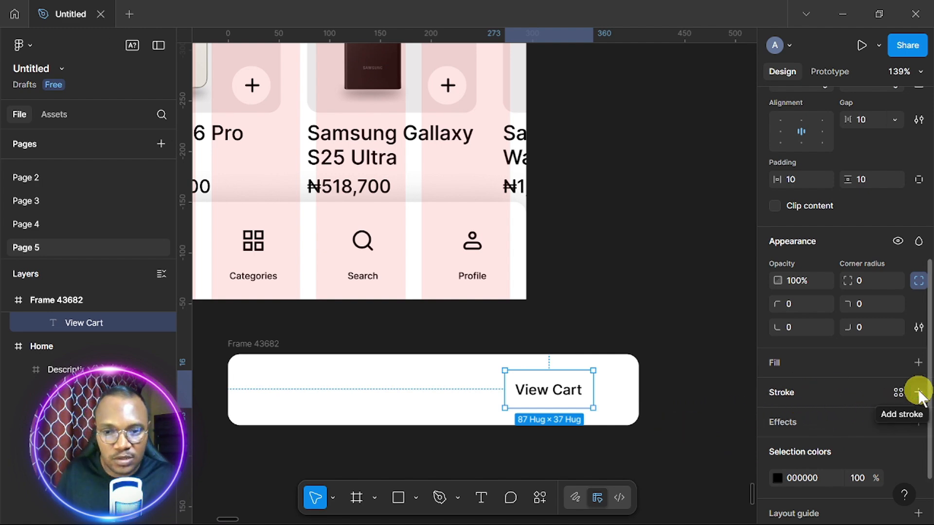
{"action": "left_click", "coordinate": [919, 392]}
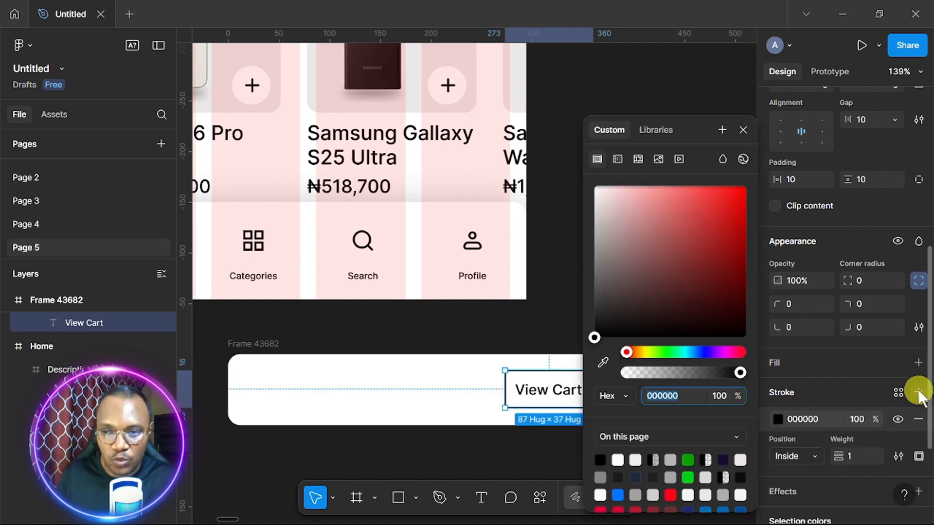
{"action": "left_click", "coordinate": [919, 456]}
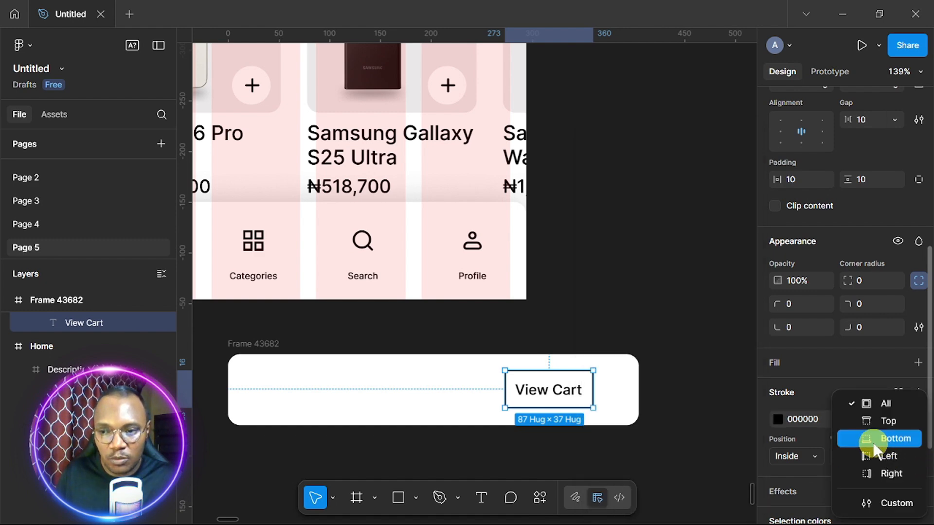
{"action": "left_click", "coordinate": [869, 458]}
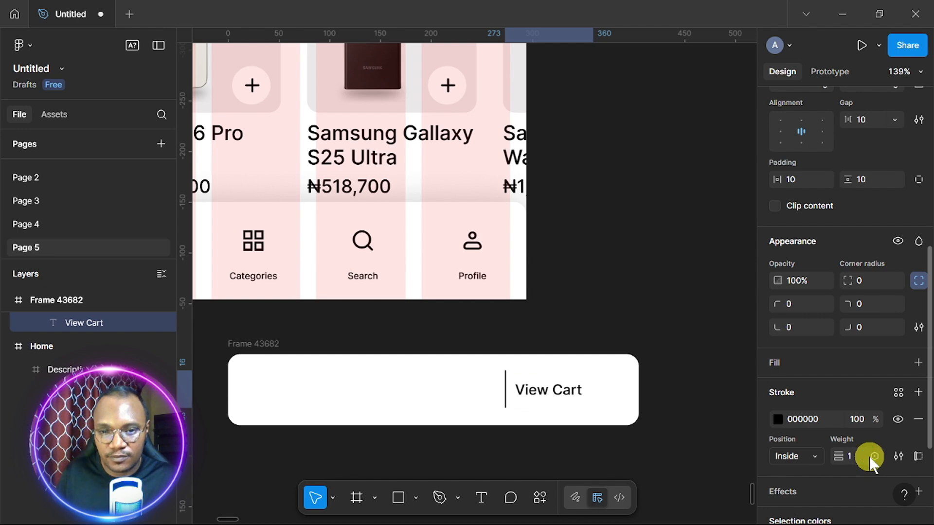
{"action": "left_click", "coordinate": [779, 419]}
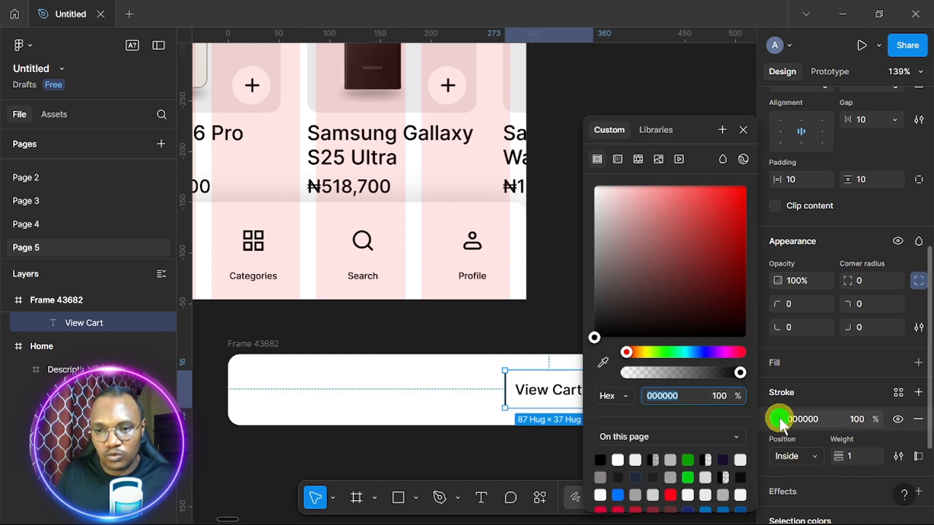
{"action": "left_click", "coordinate": [618, 460]}
{"action": "key", "text": "Escape"}
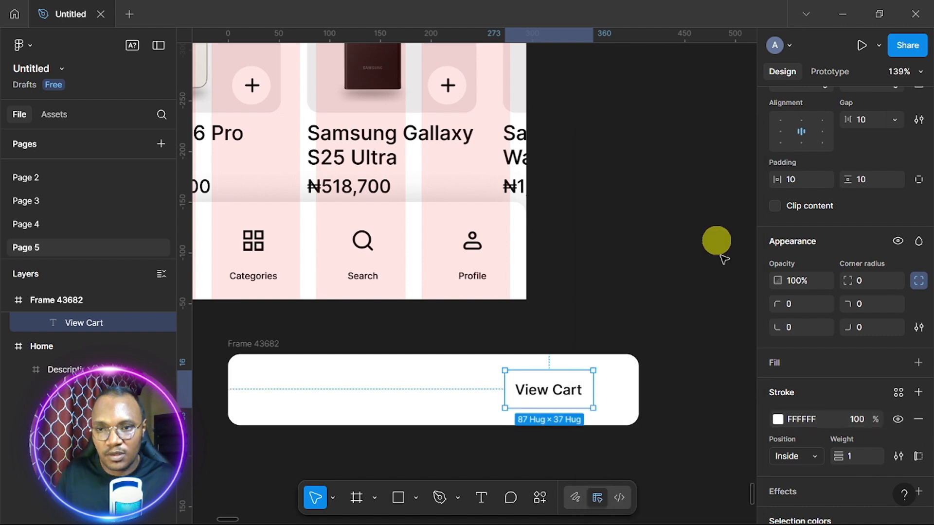
Change the View Cart text colour from black to white, FFFFFF
{"action": "scroll", "coordinate": [816, 451], "scroll_direction": "down", "scroll_amount": 3}
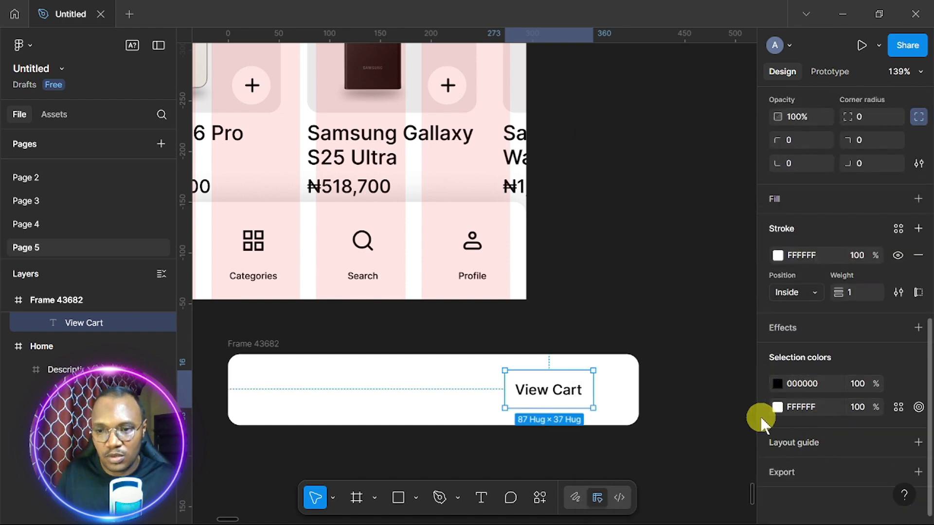
{"action": "left_click", "coordinate": [779, 384]}
{"action": "left_click", "coordinate": [618, 459]}
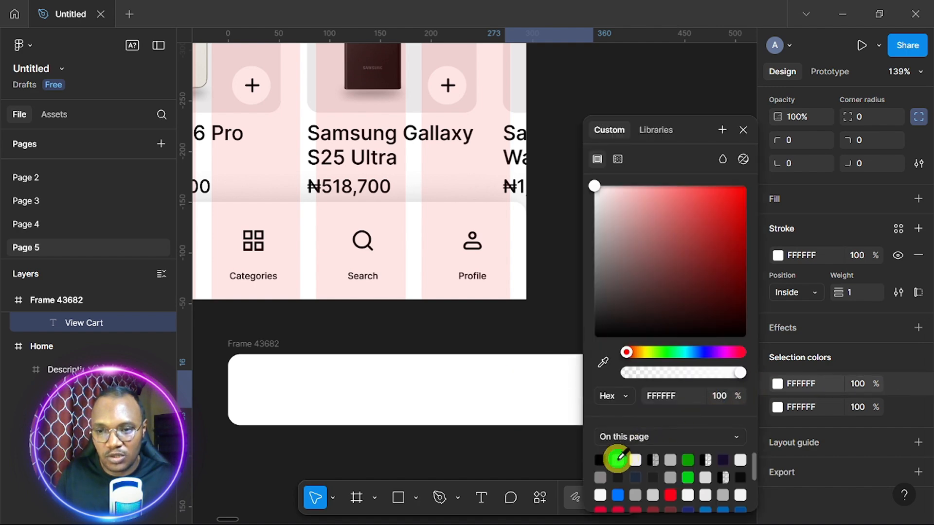
Fill the View Cart bar with 1D2A3C, sampled from the Add to Cart button on the neighbouring Home screen
{"action": "left_click", "coordinate": [742, 129]}
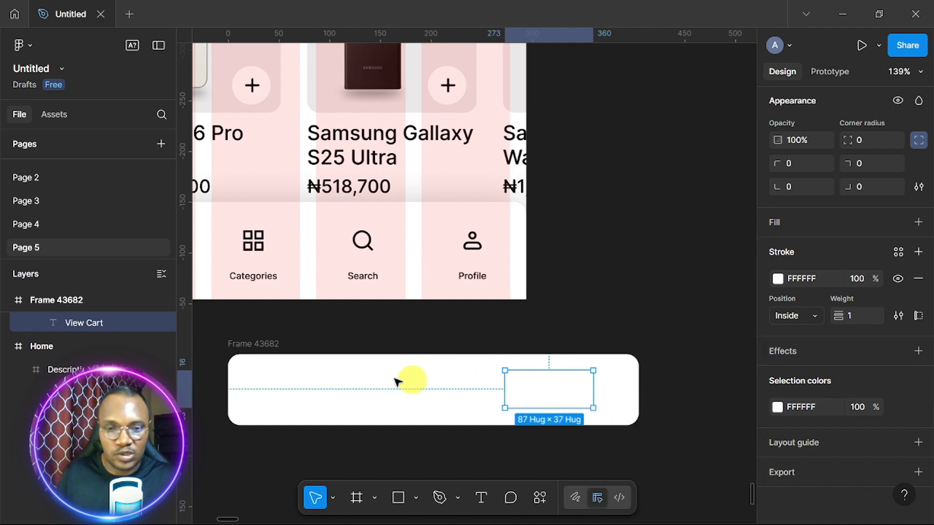
{"action": "left_click", "coordinate": [249, 346]}
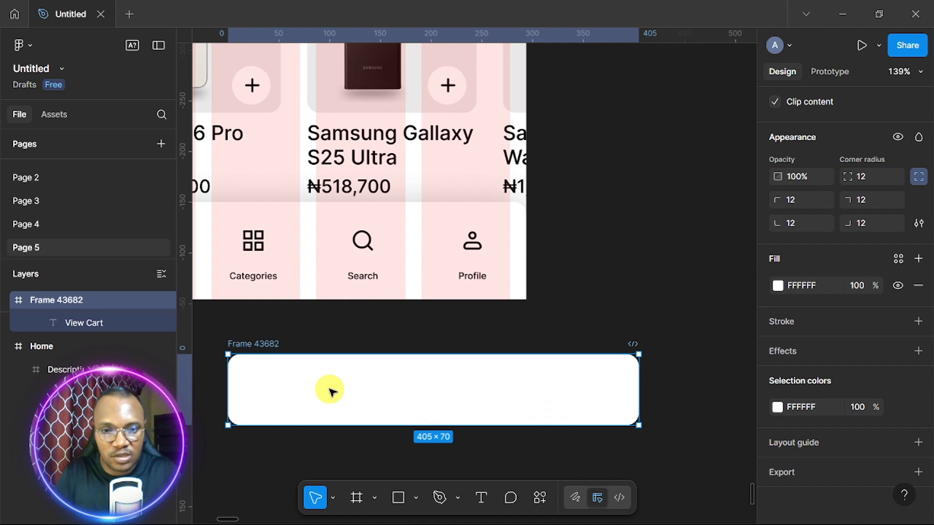
{"action": "scroll", "coordinate": [330, 392], "scroll_direction": "down", "scroll_amount": 5}
{"action": "scroll", "coordinate": [330, 392], "scroll_direction": "left", "scroll_amount": 3}
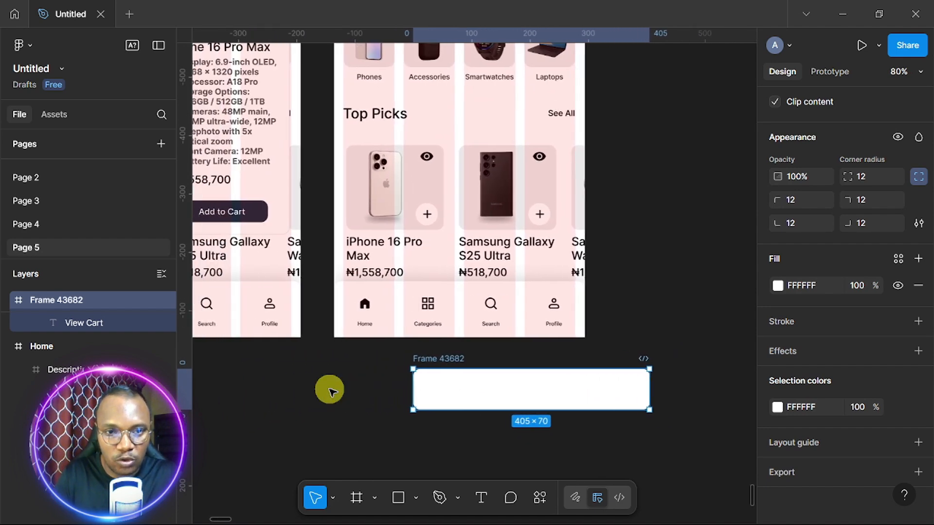
{"action": "scroll", "coordinate": [330, 391], "scroll_direction": "left", "scroll_amount": 1}
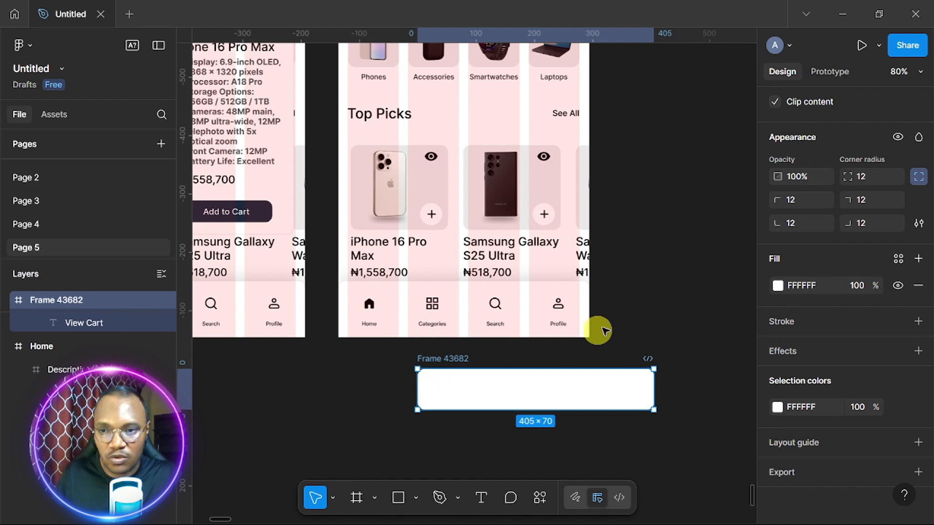
{"action": "left_click", "coordinate": [777, 286]}
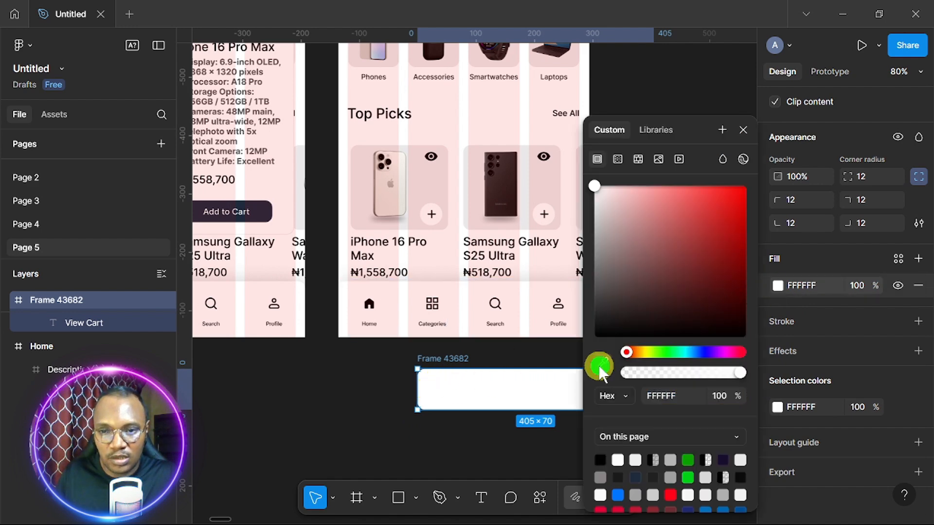
{"action": "left_click", "coordinate": [603, 362]}
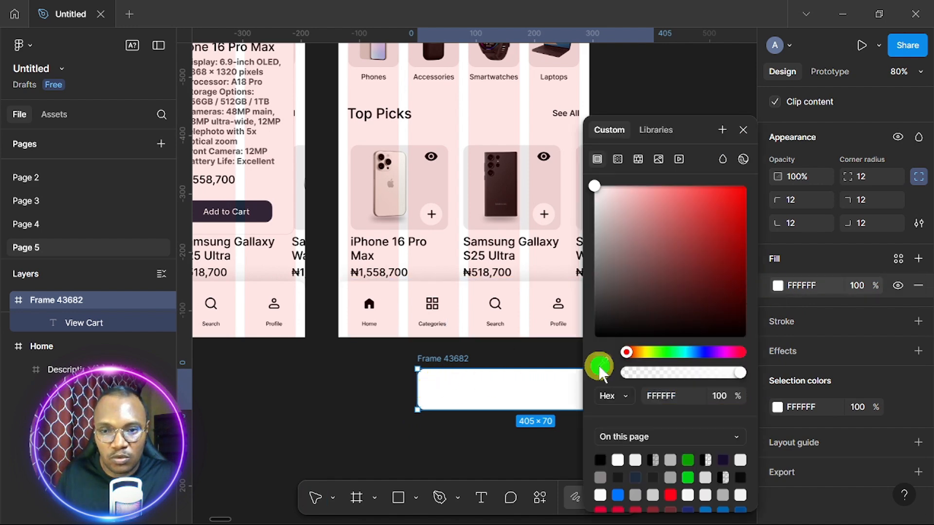
{"action": "left_click", "coordinate": [267, 208]}
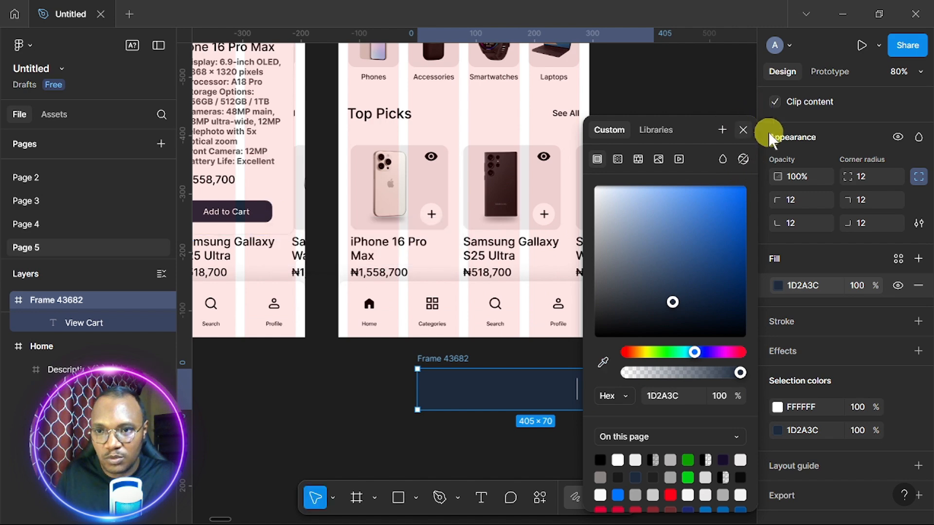
{"action": "left_click", "coordinate": [743, 130]}
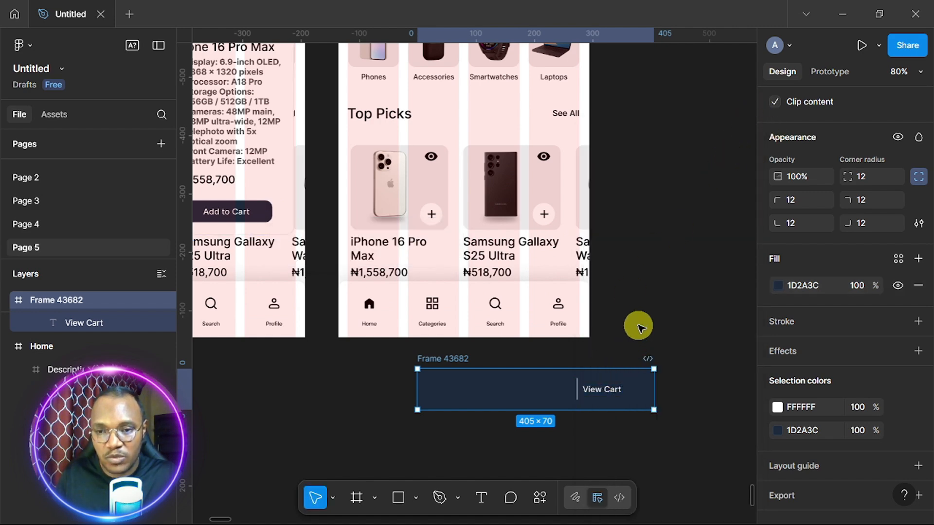
Add two effects to the View Cart bar and change the first to a uniform background blur of 20
{"action": "key", "text": "shift+2"}
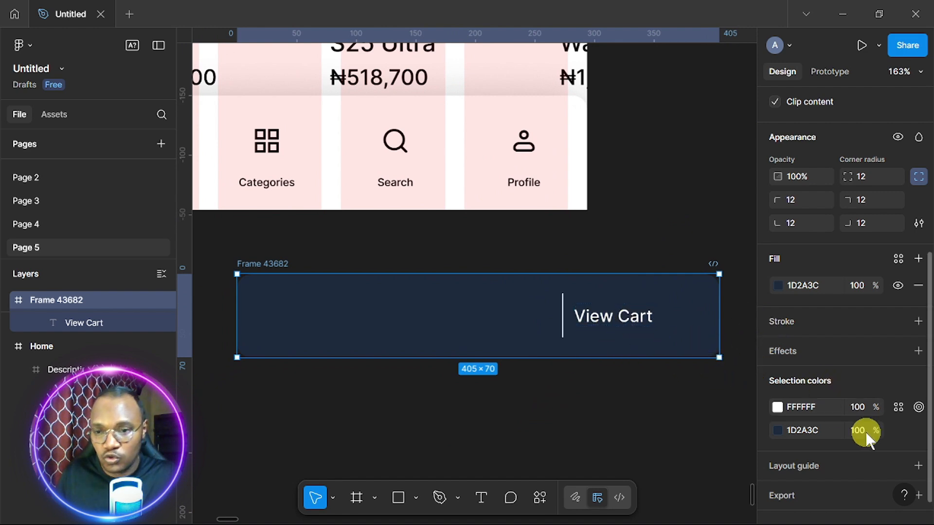
{"action": "scroll", "coordinate": [868, 428], "scroll_direction": "down", "scroll_amount": 1}
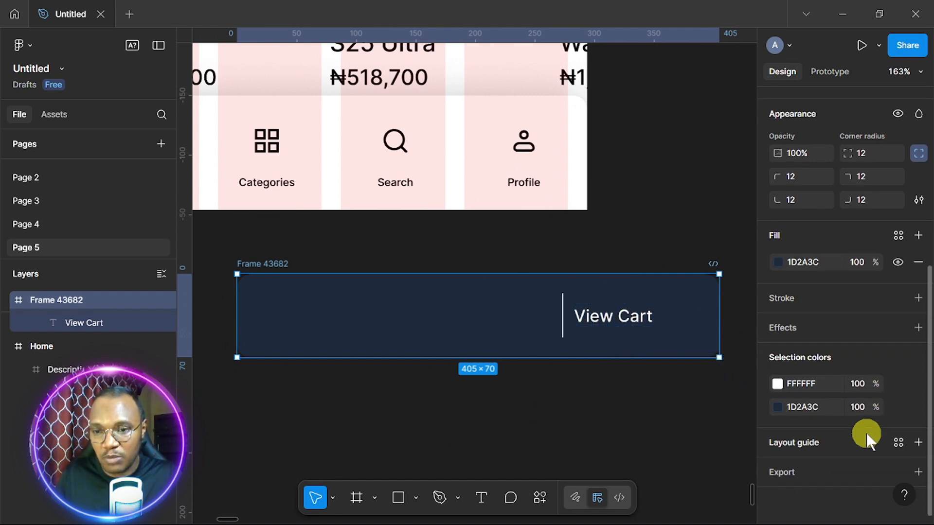
{"action": "left_click", "coordinate": [917, 328]}
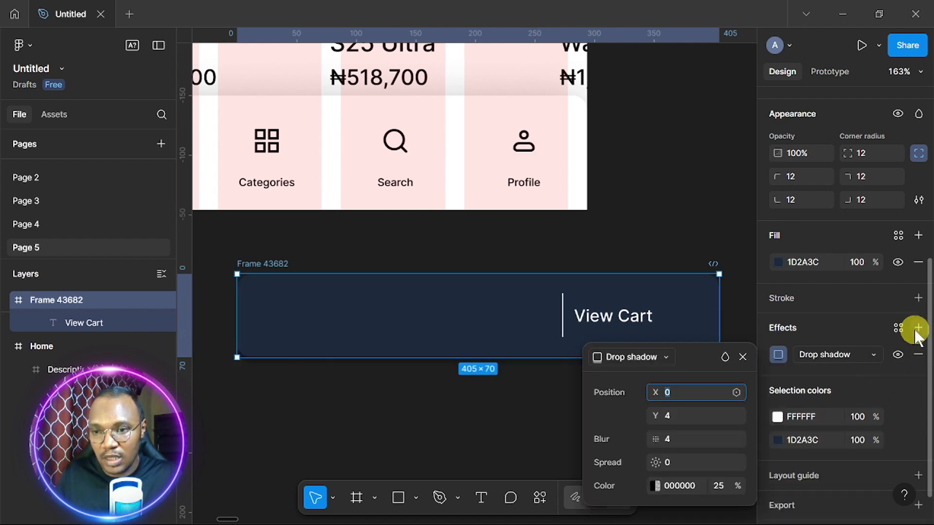
{"action": "left_click", "coordinate": [917, 328]}
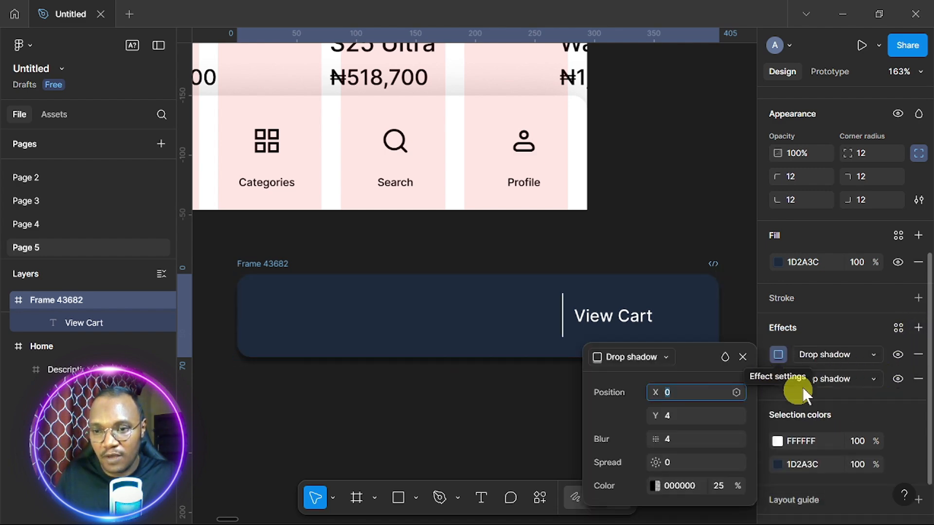
{"action": "left_click", "coordinate": [874, 358]}
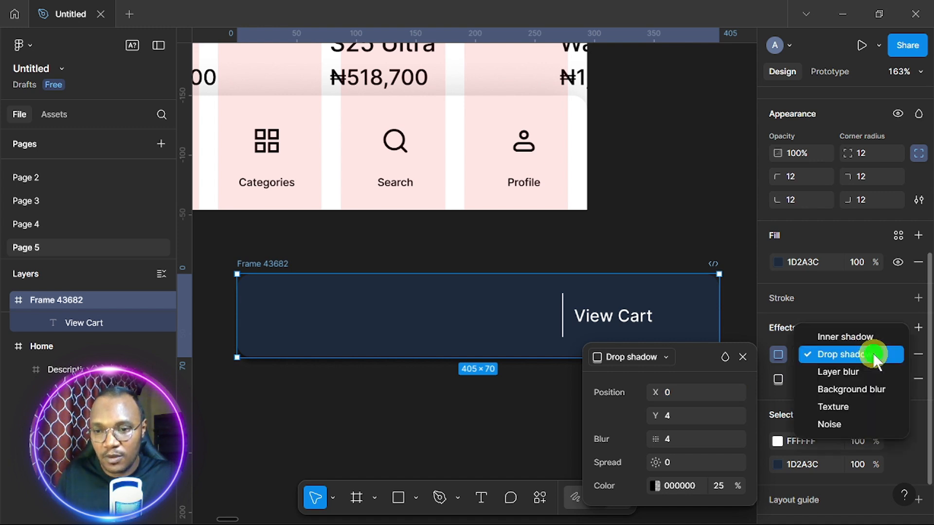
{"action": "left_click", "coordinate": [857, 390]}
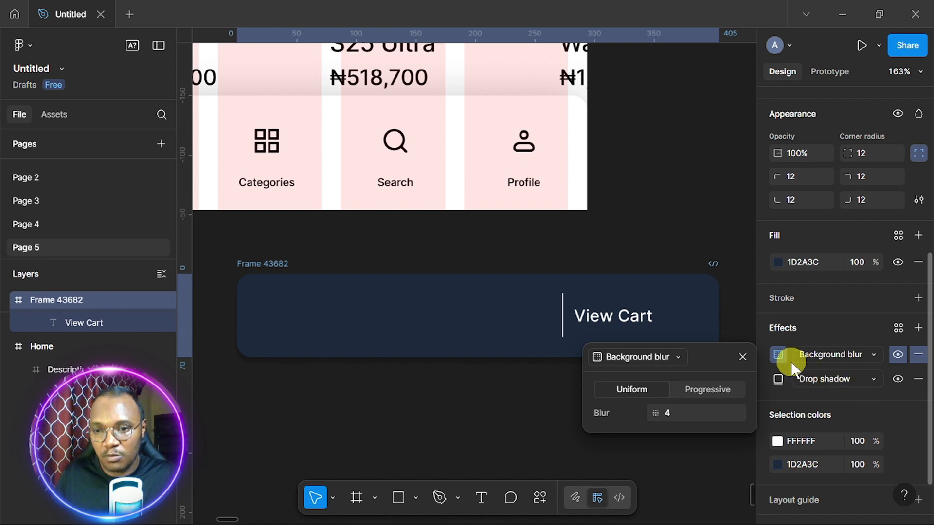
{"action": "left_click", "coordinate": [677, 412]}
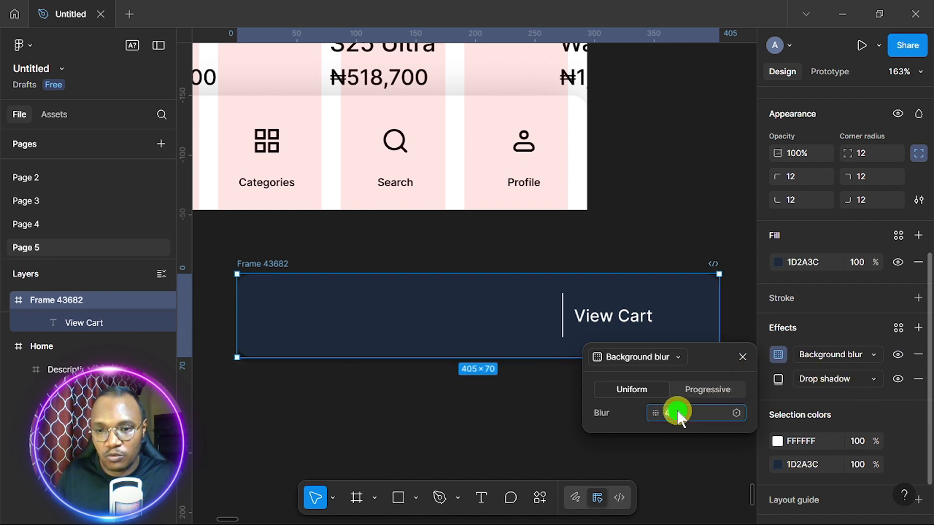
{"action": "type", "text": "20"}
{"action": "key", "text": "Return"}
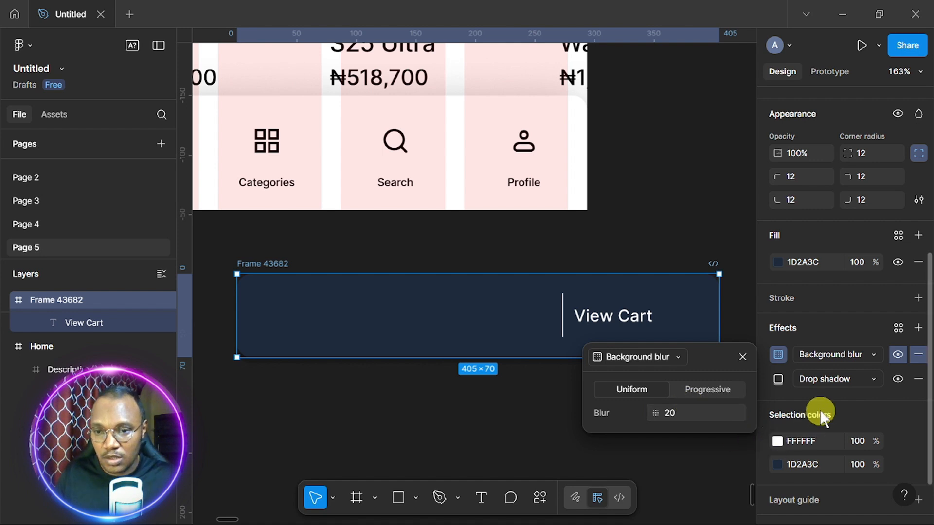
Set the blur of the View Cart bar's drop shadow to 40
{"action": "left_click", "coordinate": [871, 378]}
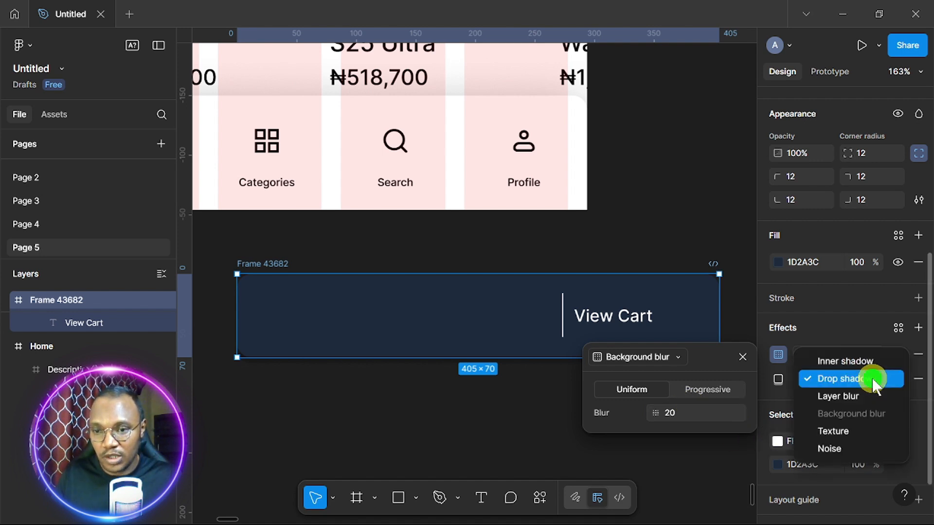
{"action": "left_click", "coordinate": [872, 379]}
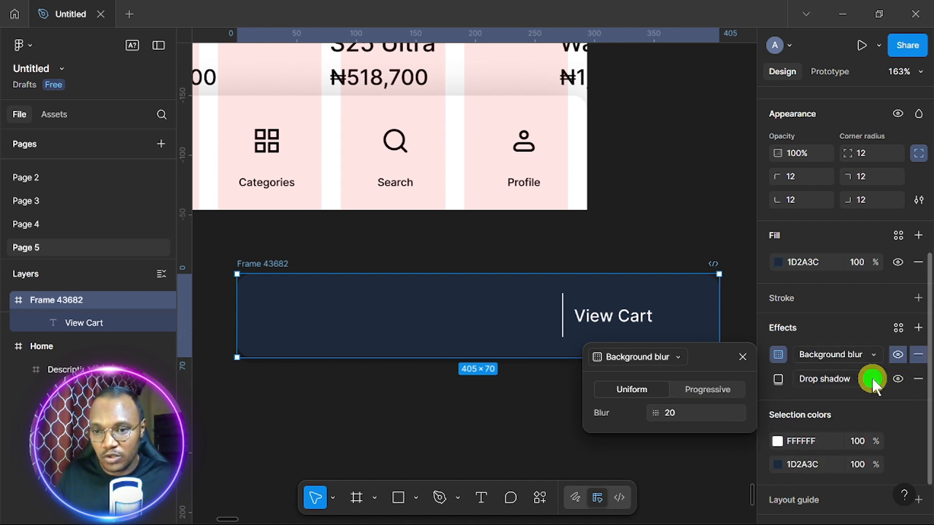
{"action": "left_click", "coordinate": [778, 380]}
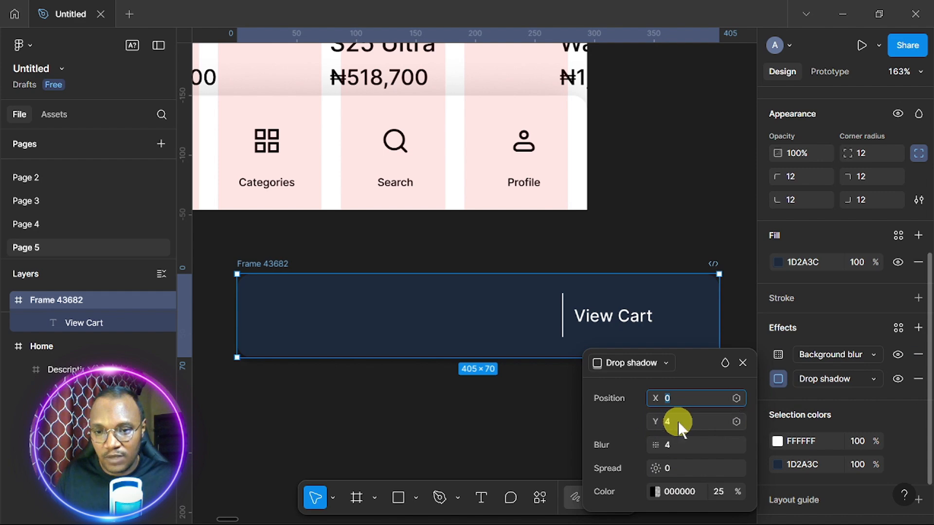
{"action": "left_click", "coordinate": [682, 445]}
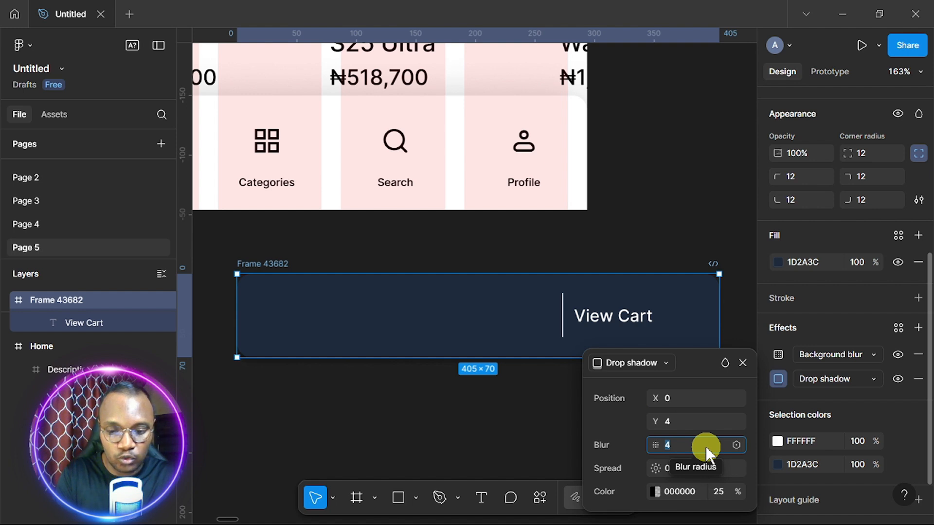
{"action": "type", "text": "40"}
{"action": "key", "text": "Return"}
{"action": "left_click", "coordinate": [743, 363]}
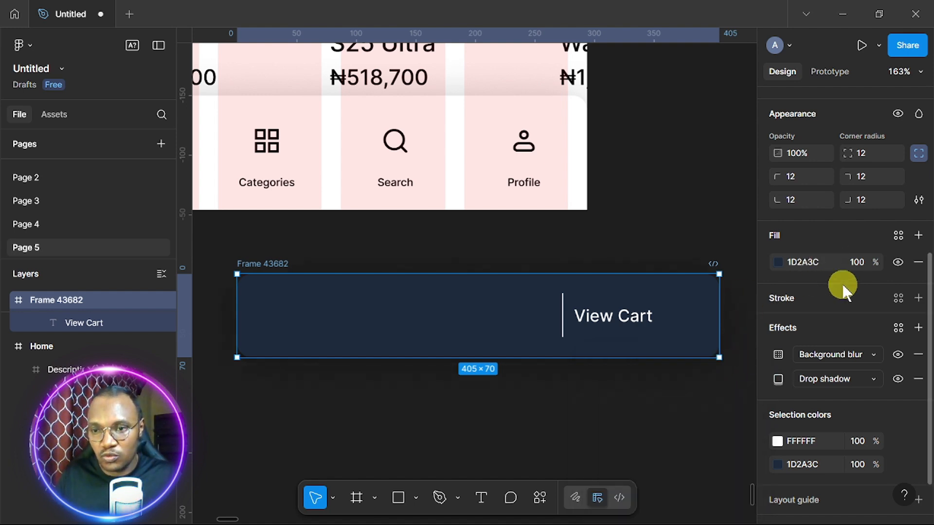
Set the opacity of the View Cart bar's 1D2A3C fill to 80%
{"action": "left_click", "coordinate": [862, 263]}
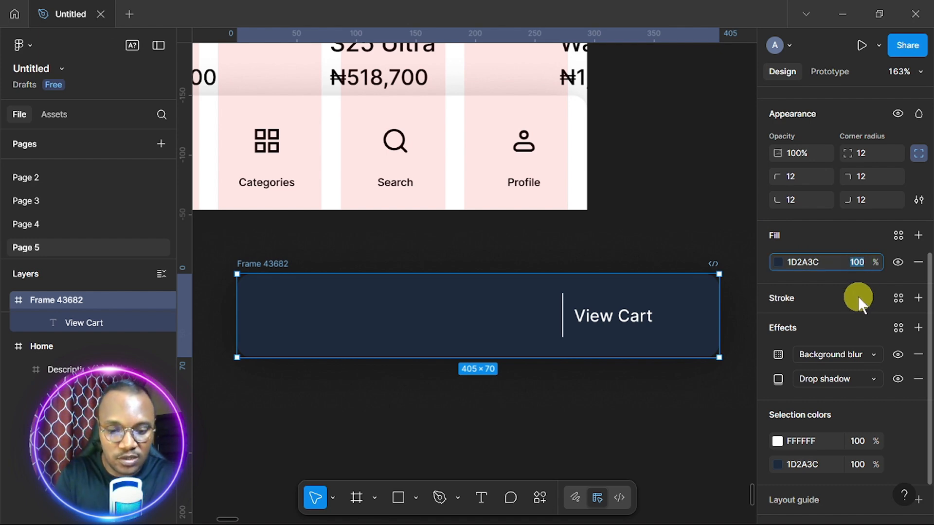
{"action": "type", "text": "80"}
{"action": "key", "text": "Return"}
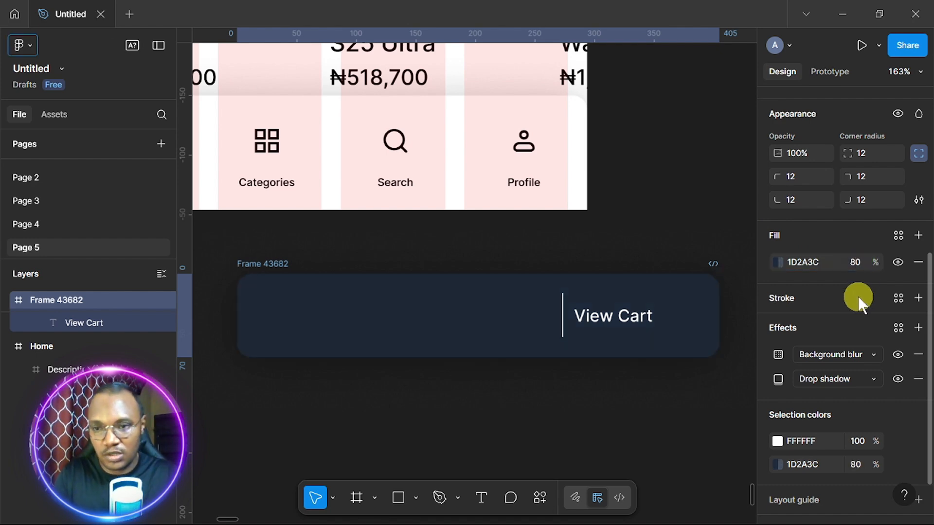
{"action": "left_click", "coordinate": [669, 228]}
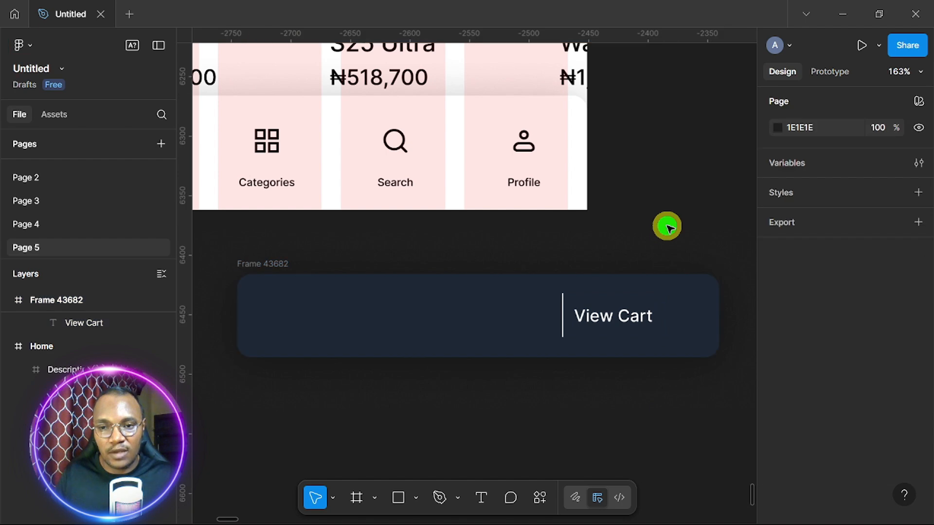
{"action": "scroll", "coordinate": [669, 228], "scroll_direction": "right", "scroll_amount": 1}
{"action": "scroll", "coordinate": [616, 308], "scroll_direction": "left", "scroll_amount": 1}
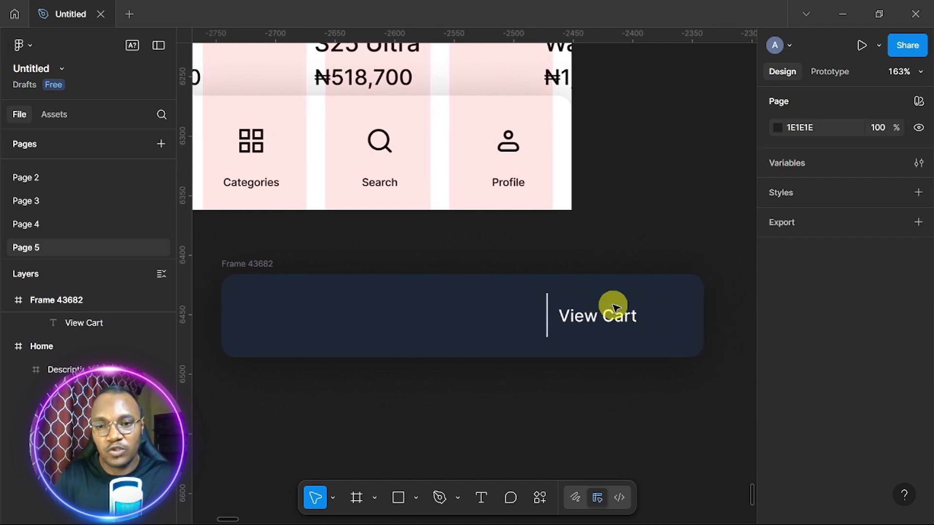
{"action": "scroll", "coordinate": [615, 308], "scroll_direction": "down", "scroll_amount": 1}
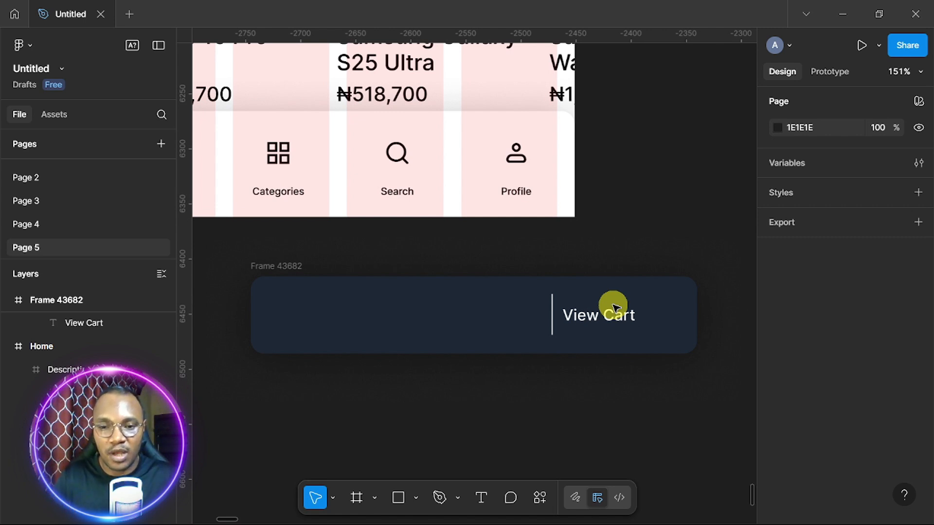
{"action": "scroll", "coordinate": [616, 308], "scroll_direction": "up", "scroll_amount": 4}
{"action": "scroll", "coordinate": [615, 308], "scroll_direction": "right", "scroll_amount": 3}
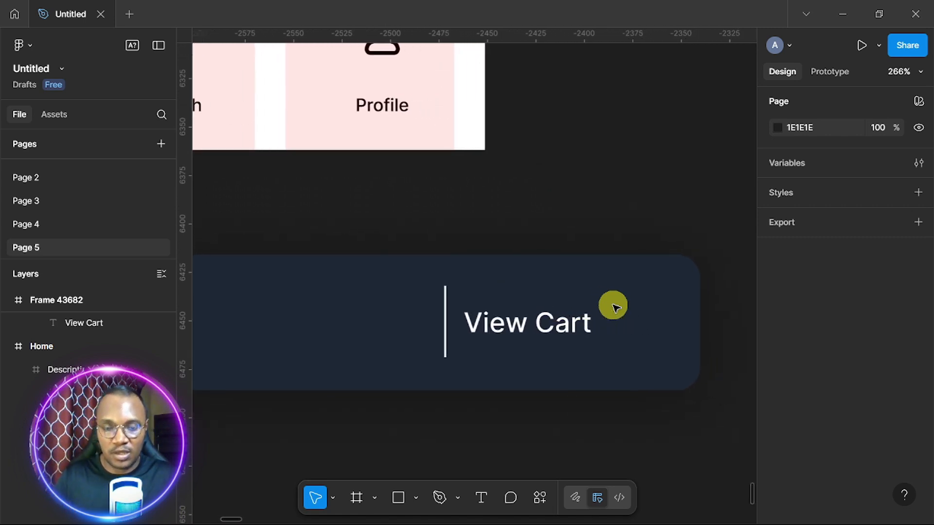
{"action": "left_click", "coordinate": [354, 494]}
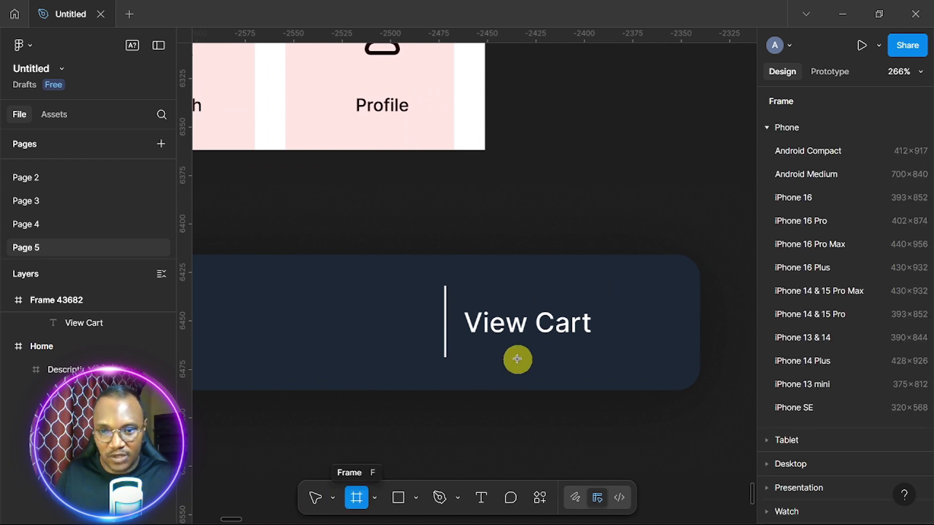
{"action": "left_click_drag", "start_coordinate": [594, 286], "coordinate": [631, 305]}
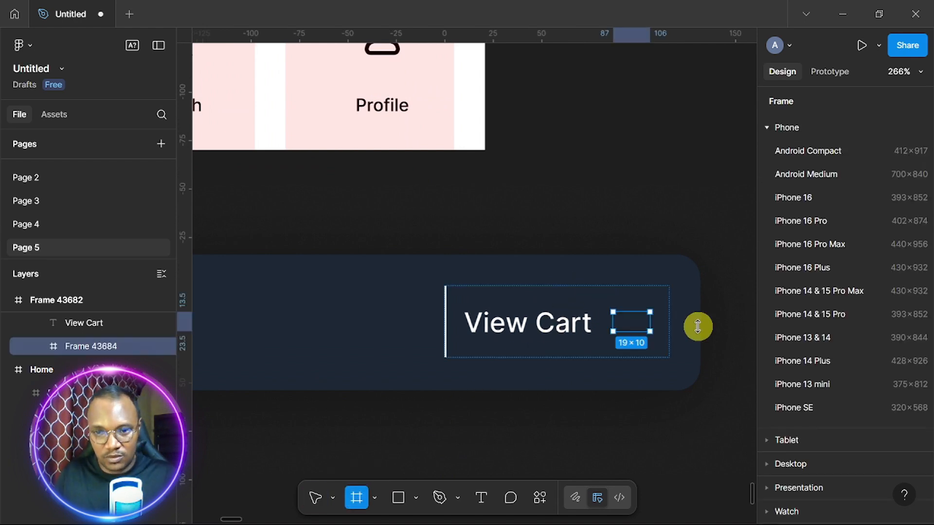
{"action": "key", "text": "Delete"}
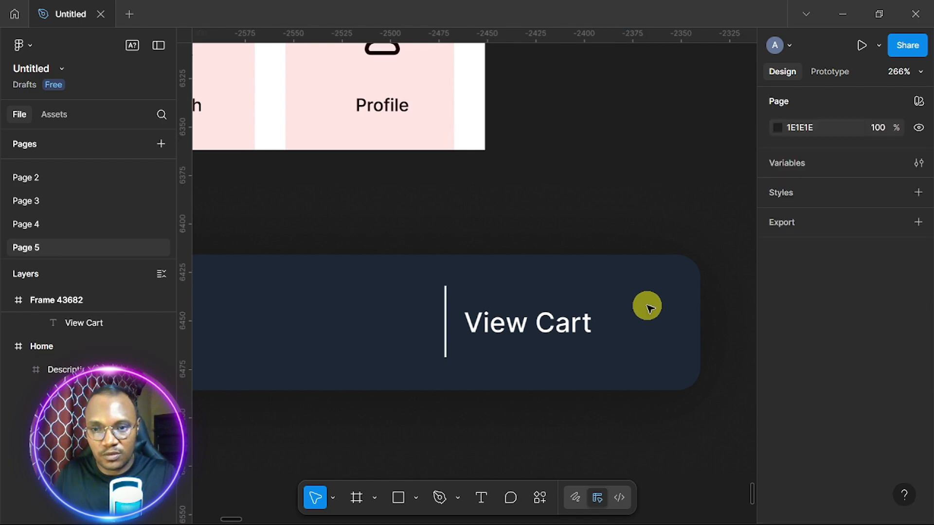
Place the shopping cart icon from the Home screen header after the View Cart text, inside its auto layout frame
{"action": "scroll", "coordinate": [618, 278], "scroll_direction": "down", "scroll_amount": 5}
{"action": "scroll", "coordinate": [618, 278], "scroll_direction": "up", "scroll_amount": 10}
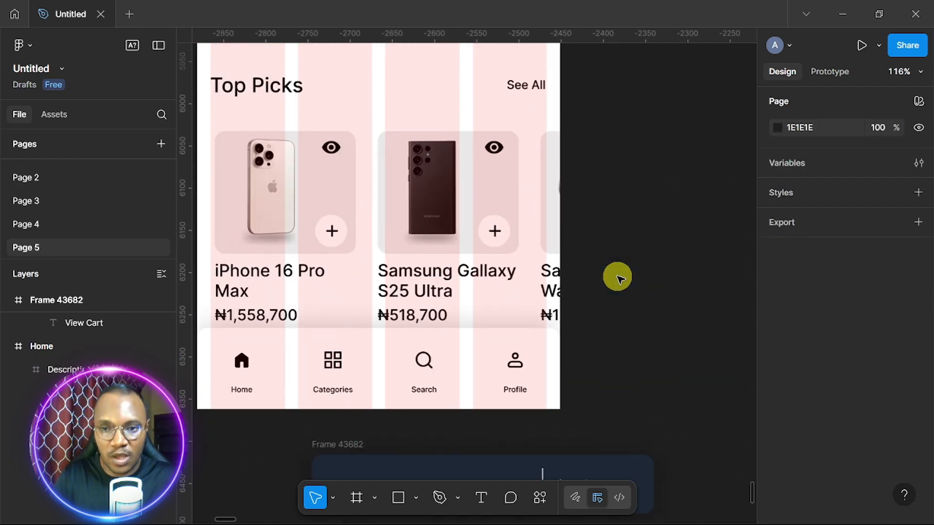
{"action": "scroll", "coordinate": [617, 278], "scroll_direction": "up", "scroll_amount": 4}
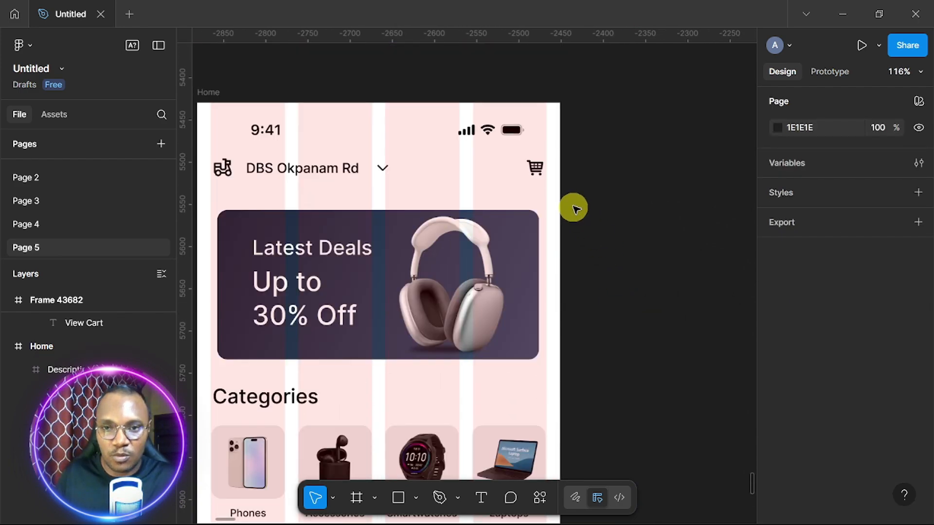
{"action": "double_click", "coordinate": [536, 168]}
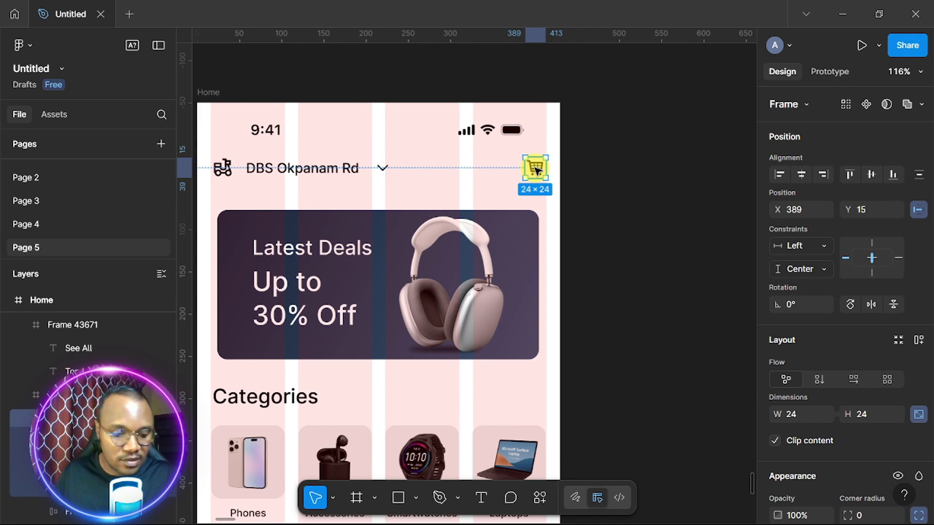
{"action": "left_click_drag", "start_coordinate": [535, 168], "coordinate": [618, 237]}
{"action": "left_click_drag", "start_coordinate": [636, 303], "coordinate": [671, 306]}
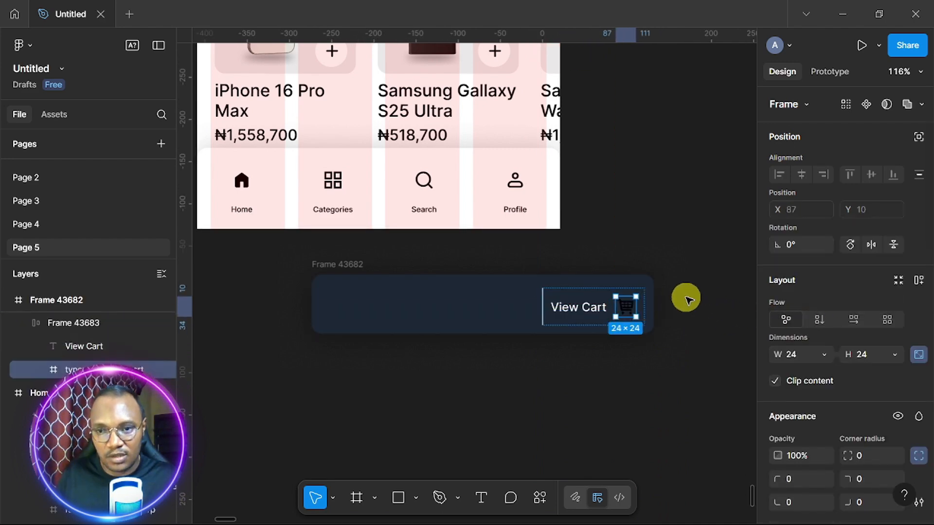
{"action": "scroll", "coordinate": [685, 298], "scroll_direction": "up", "scroll_amount": 5}
{"action": "scroll", "coordinate": [685, 299], "scroll_direction": "down", "scroll_amount": 3}
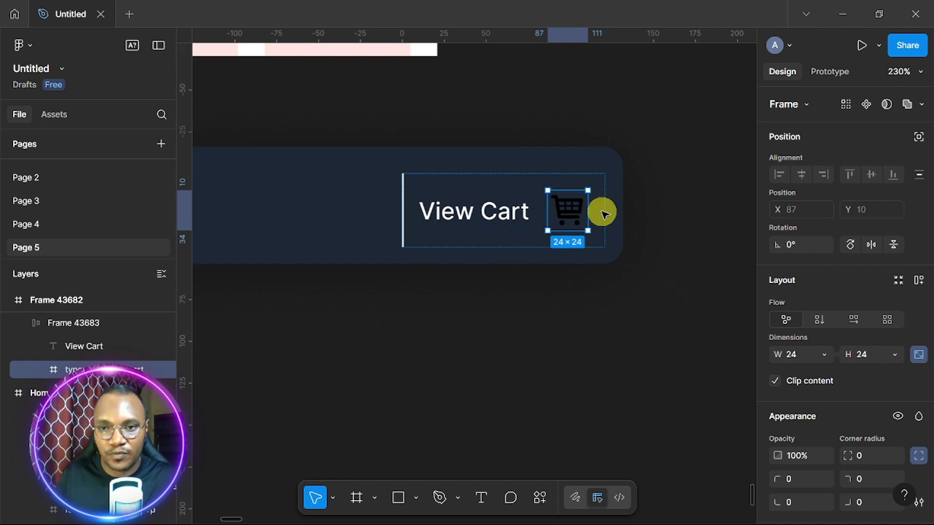
{"action": "left_click", "coordinate": [416, 498]}
{"action": "left_click_drag", "start_coordinate": [548, 193], "coordinate": [582, 226]}
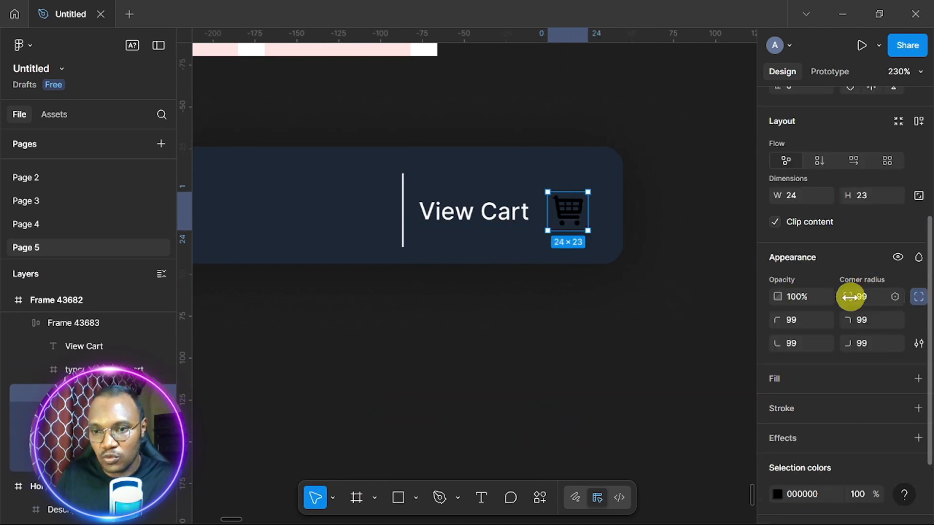
{"action": "left_click", "coordinate": [918, 379]}
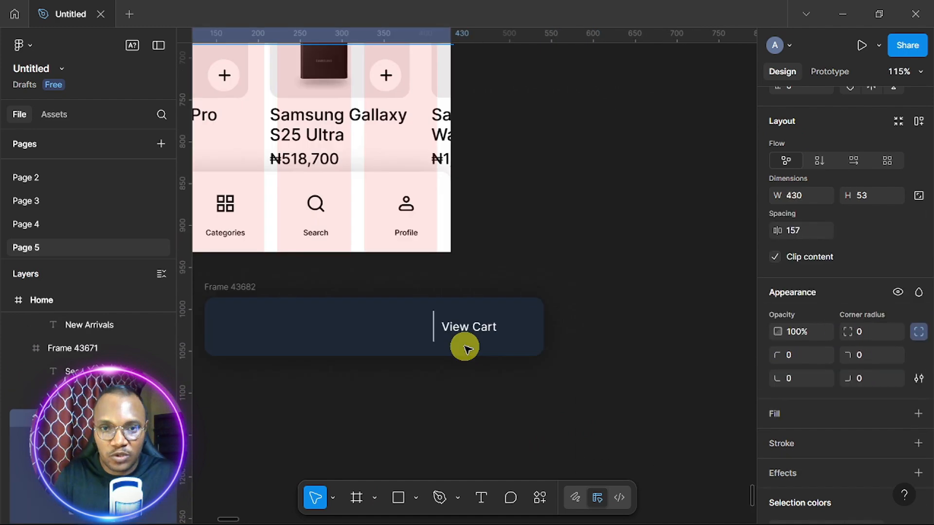
Copy the shopping cart icon from the Home screen header onto the empty canvas below the View Cart bar
{"action": "scroll", "coordinate": [465, 348], "scroll_direction": "up", "scroll_amount": 10}
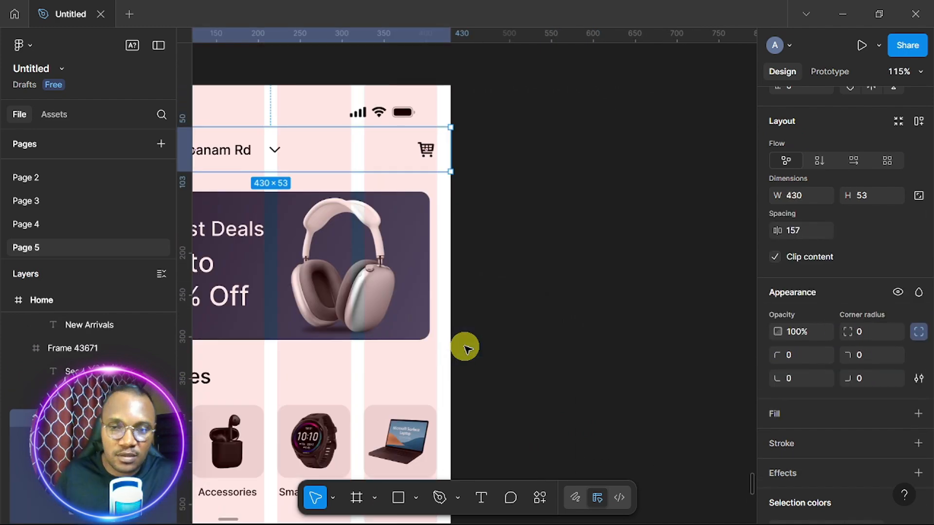
{"action": "left_click", "coordinate": [426, 152]}
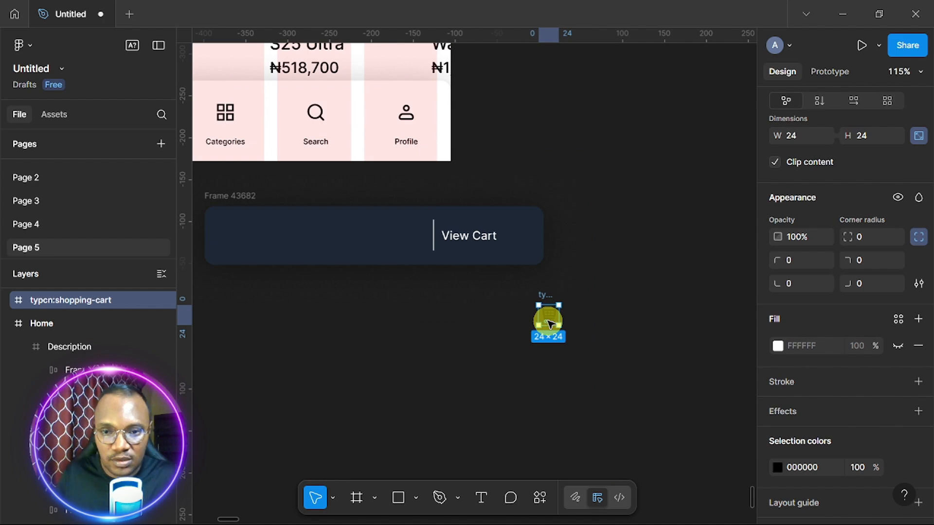
{"action": "left_click_drag", "start_coordinate": [552, 318], "coordinate": [507, 312]}
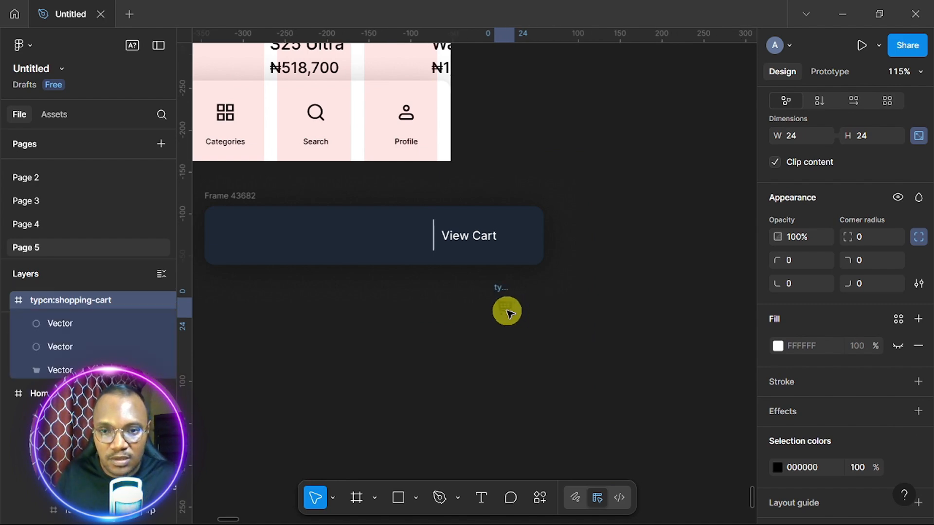
Recolor the copied shopping cart icon from black to white, FFFFFF
{"action": "scroll", "coordinate": [513, 313], "scroll_direction": "up", "scroll_amount": 5}
{"action": "scroll", "coordinate": [514, 313], "scroll_direction": "up", "scroll_amount": 3}
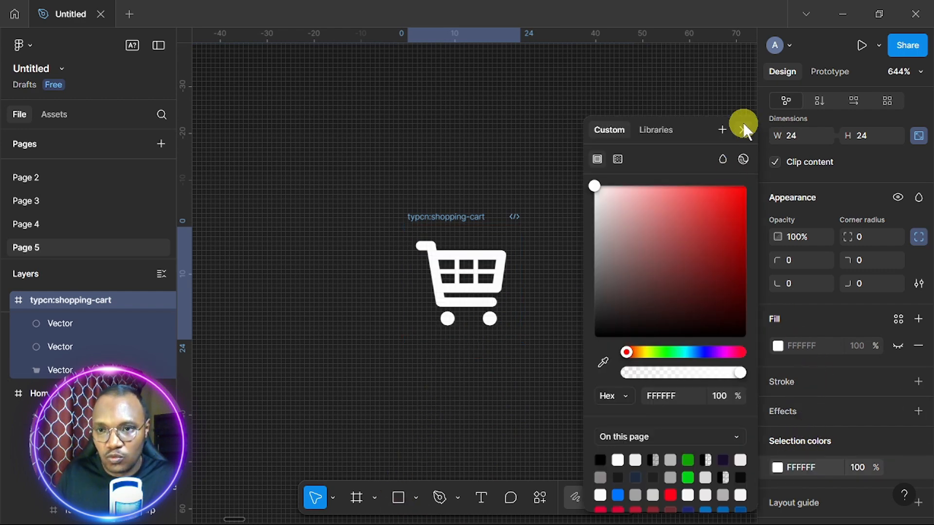
{"action": "left_click", "coordinate": [745, 129]}
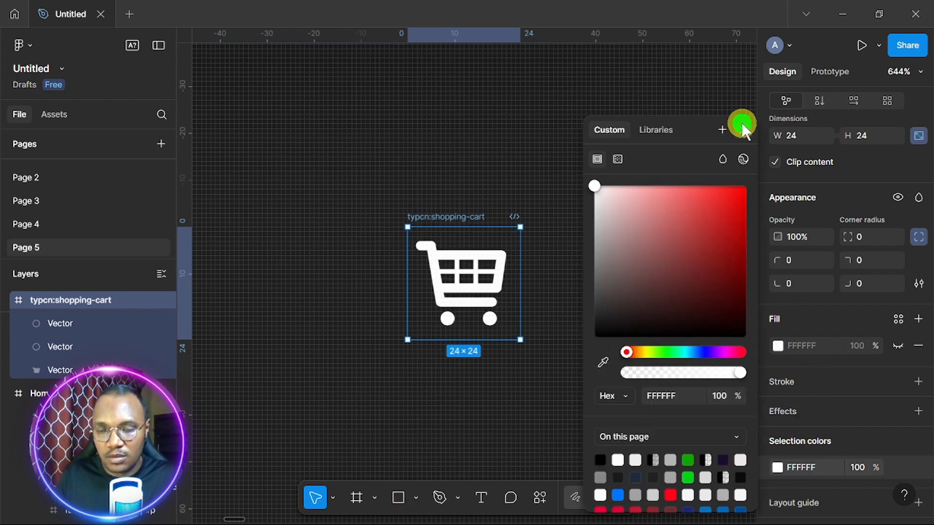
{"action": "left_click", "coordinate": [581, 405]}
Draw a frame beside the cart icon, size it 20 × 20 and set its corner radius to 99
{"action": "left_click", "coordinate": [356, 495]}
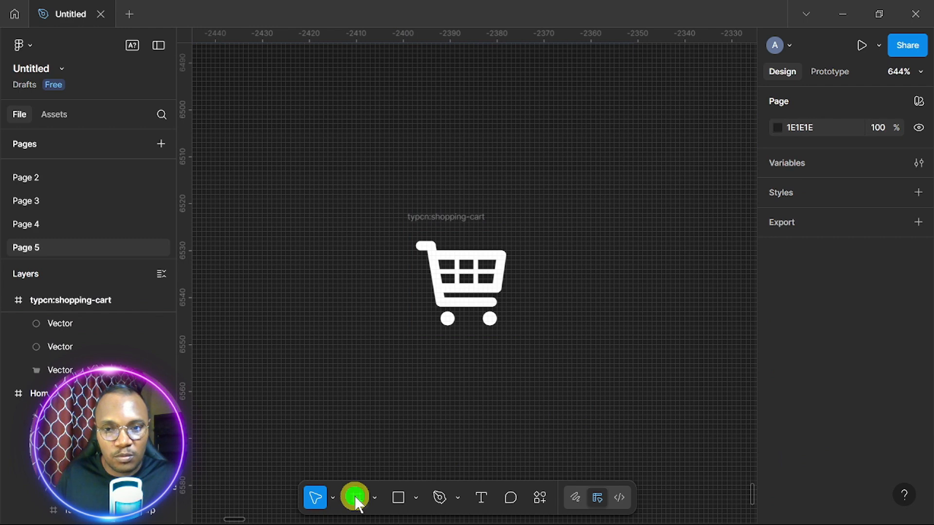
{"action": "left_click_drag", "start_coordinate": [544, 236], "coordinate": [637, 316]}
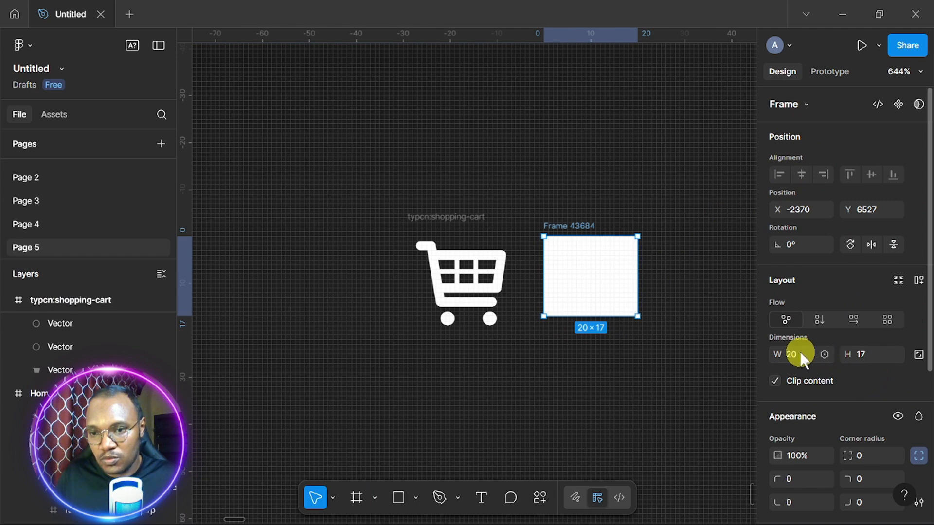
{"action": "key", "text": "Tab"}
{"action": "type", "text": "20"}
{"action": "key", "text": "Return"}
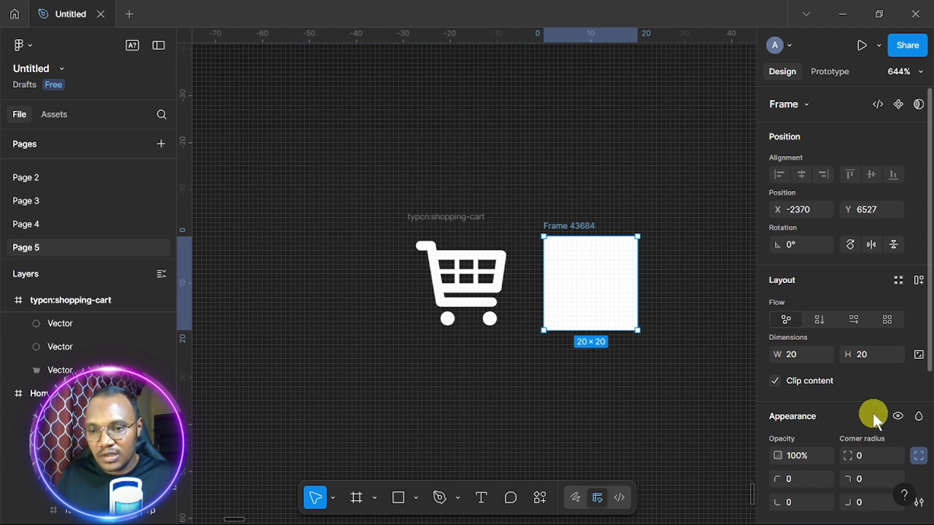
{"action": "left_click", "coordinate": [873, 457]}
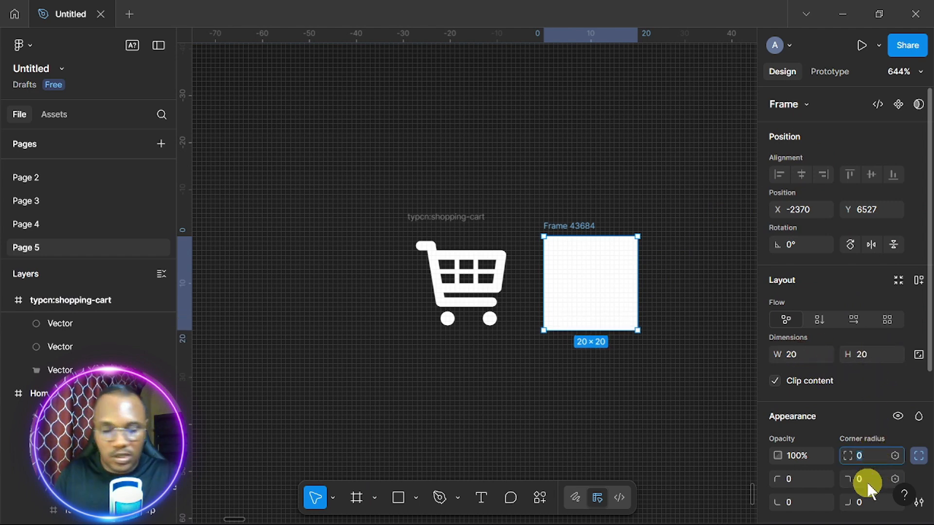
{"action": "type", "text": "99"}
{"action": "key", "text": "Return"}
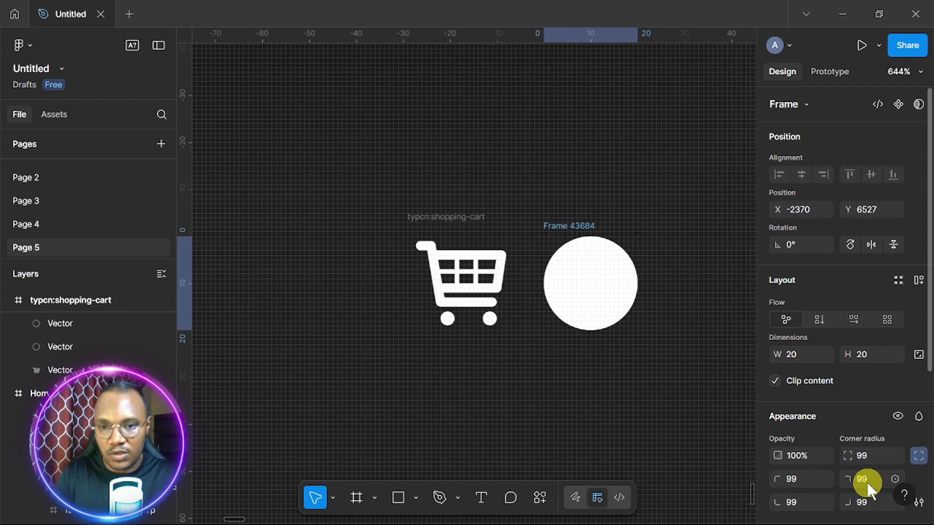
Add the text "1" inside the circular frame and center it horizontally and vertically
{"action": "left_click", "coordinate": [480, 498]}
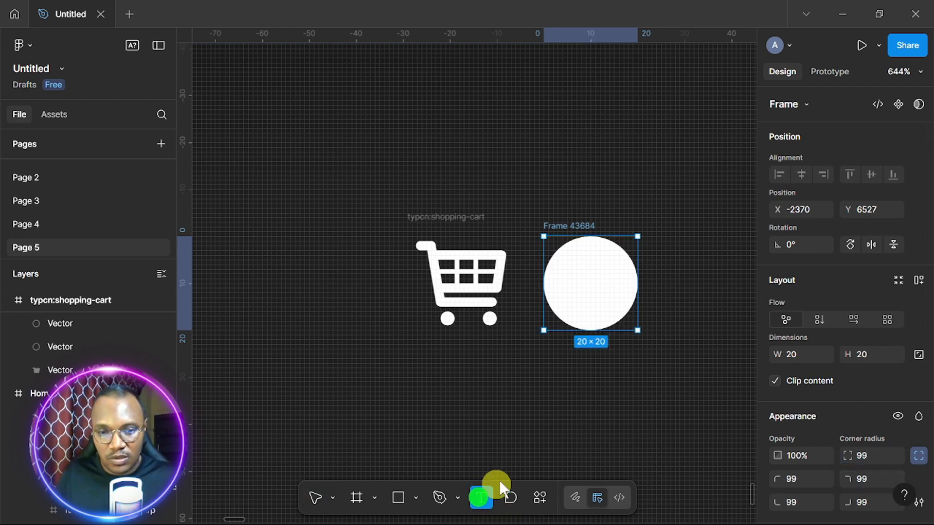
{"action": "left_click", "coordinate": [650, 332]}
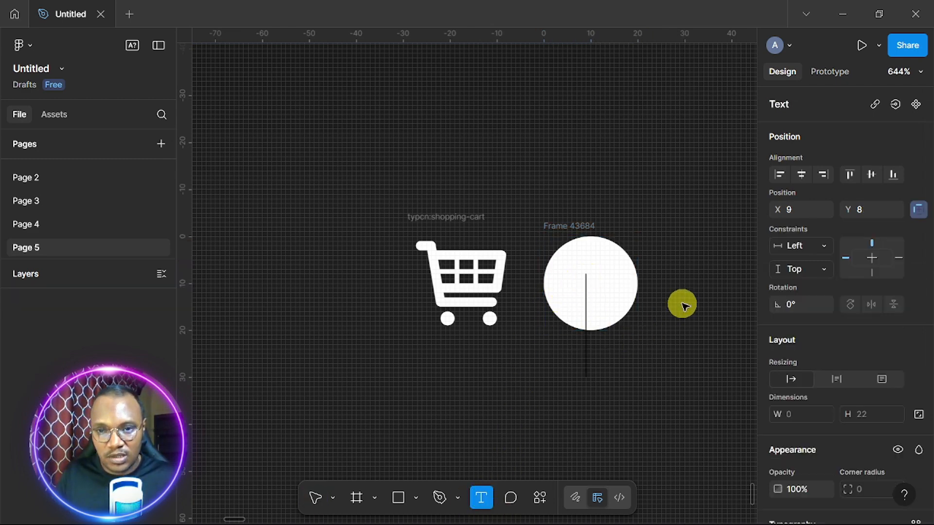
{"action": "type", "text": "1"}
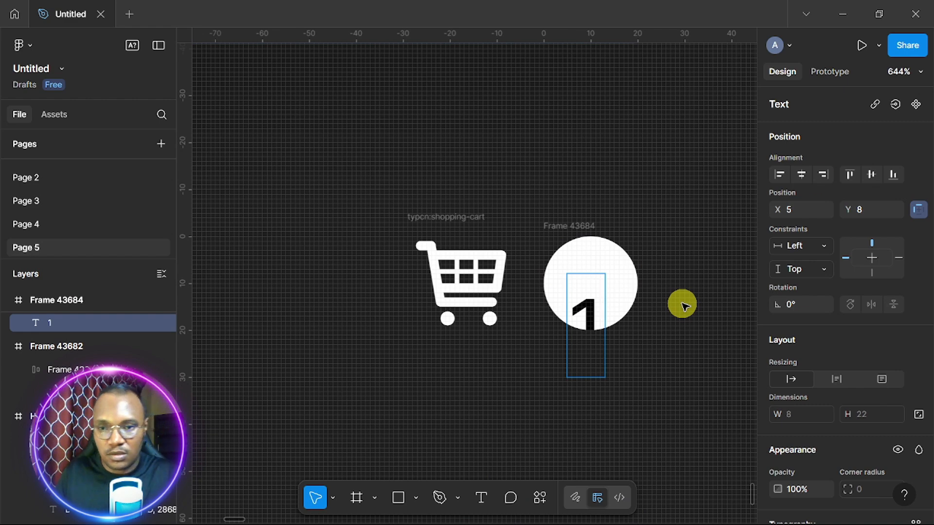
{"action": "left_click", "coordinate": [870, 173]}
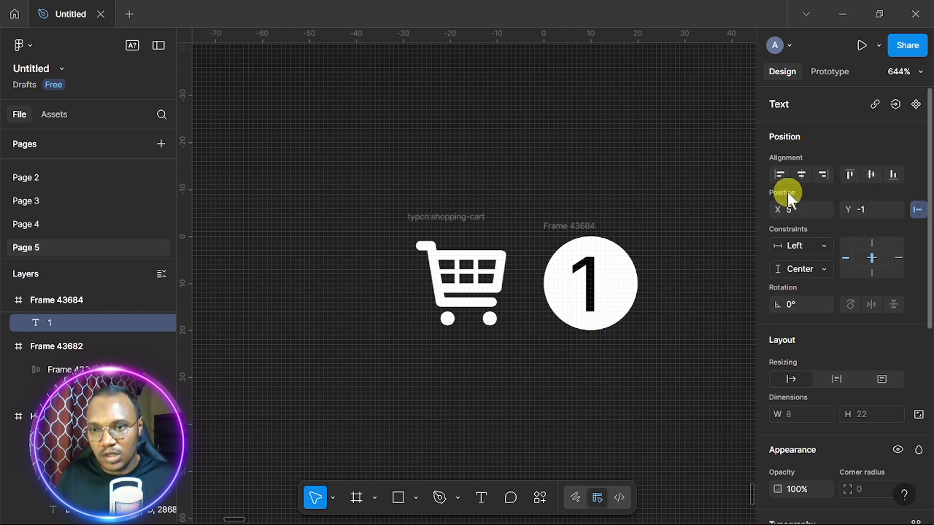
{"action": "left_click", "coordinate": [802, 174]}
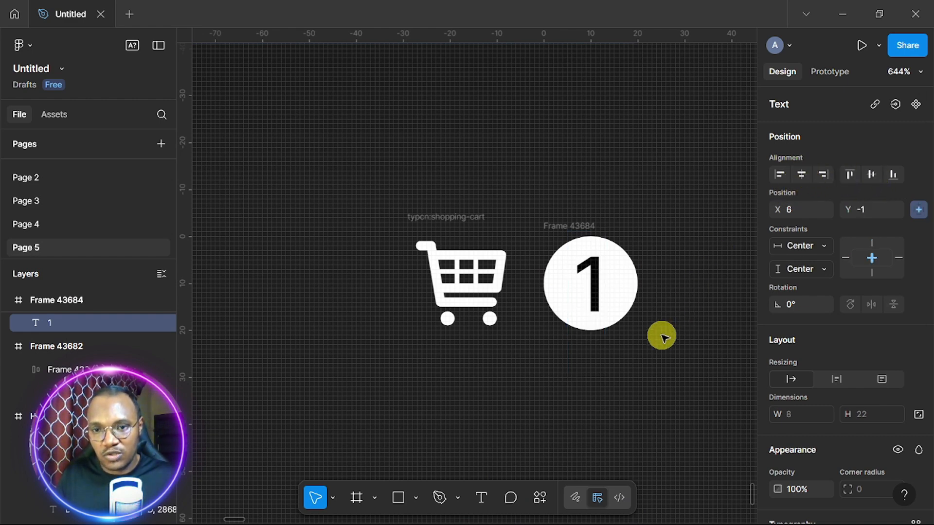
Give the circular badge frame an inside stroke of weight 1.5 in green 0CA201
{"action": "left_click", "coordinate": [554, 225]}
{"action": "left_click", "coordinate": [553, 226]}
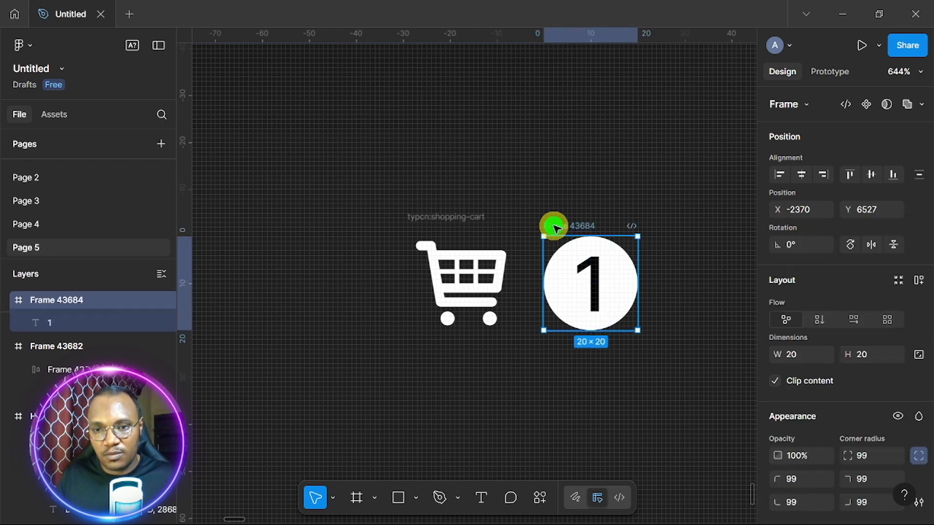
{"action": "scroll", "coordinate": [872, 372], "scroll_direction": "down", "scroll_amount": 5}
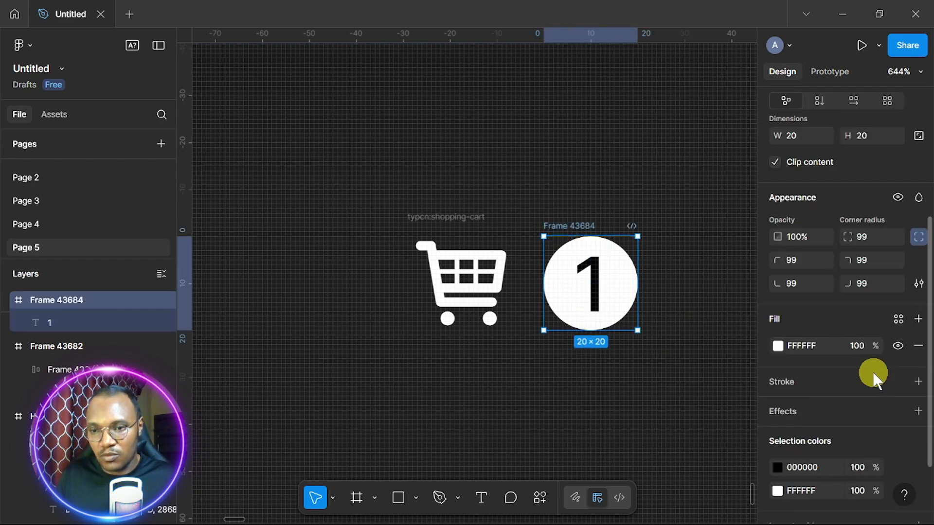
{"action": "left_click", "coordinate": [918, 381]}
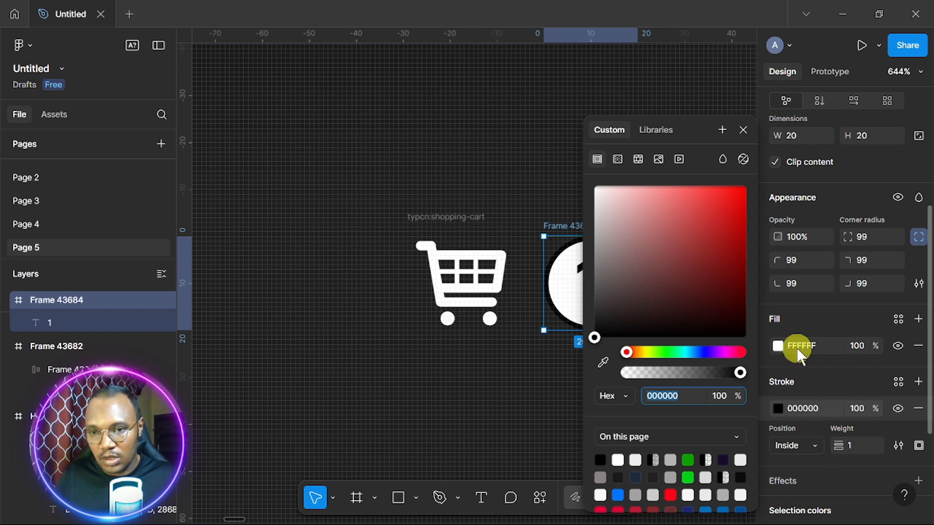
{"action": "left_click_drag", "start_coordinate": [688, 129], "coordinate": [327, 130]}
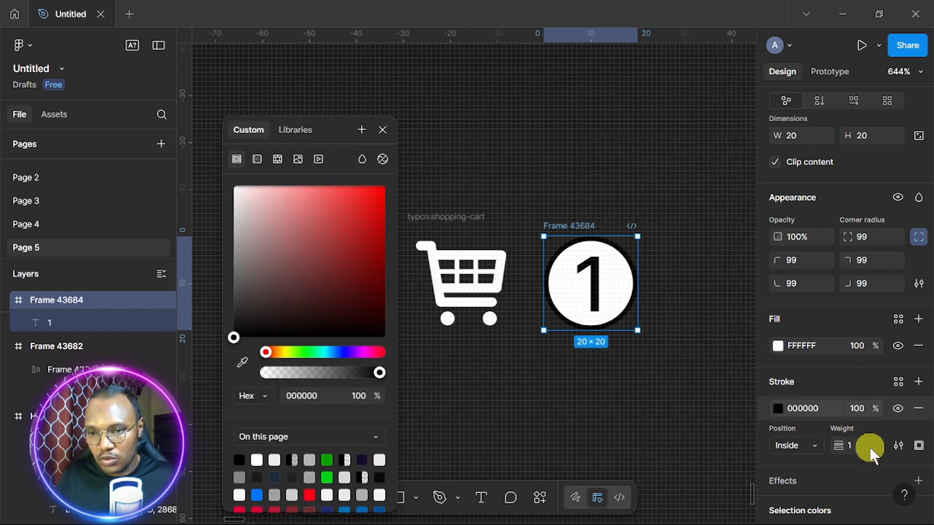
{"action": "left_click", "coordinate": [857, 444]}
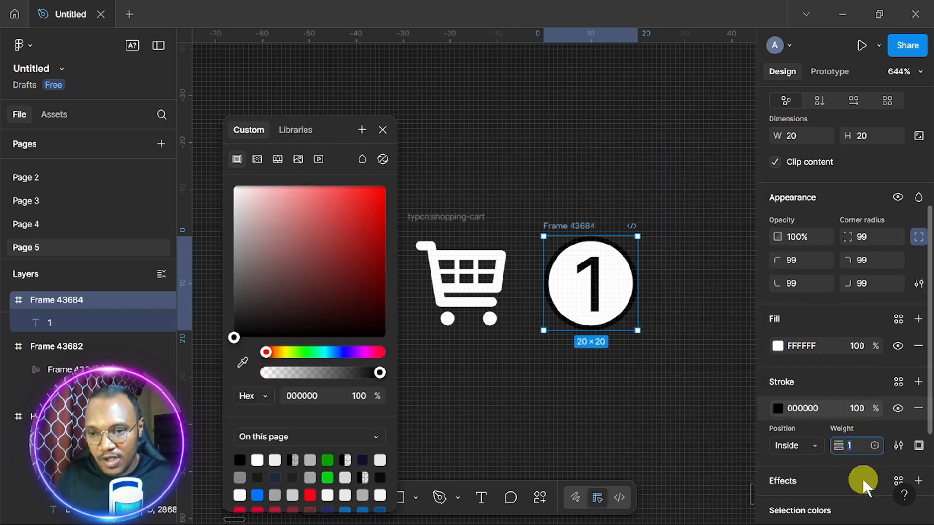
{"action": "type", "text": "1.5"}
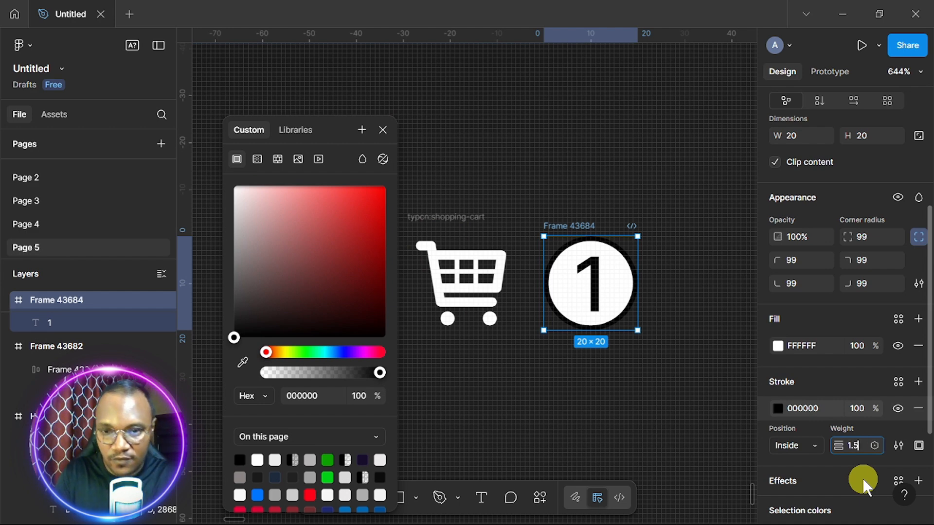
{"action": "key", "text": "Return"}
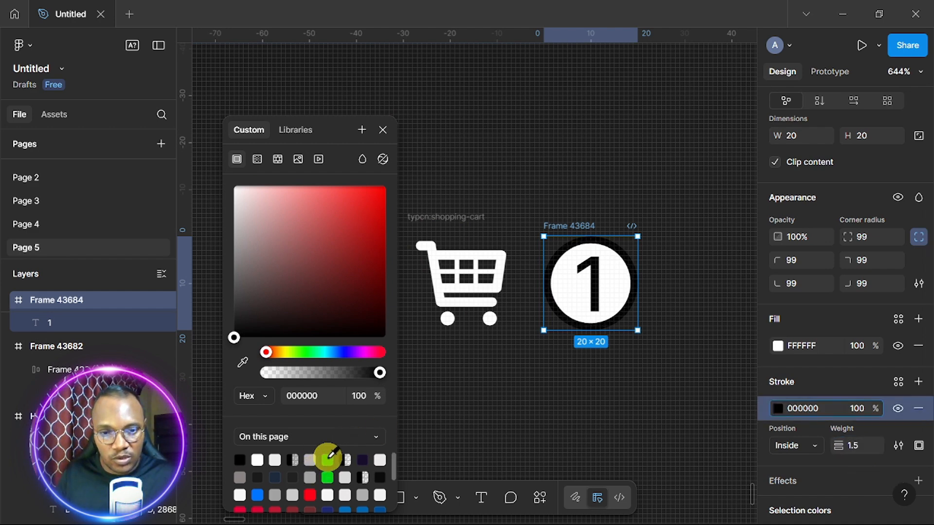
{"action": "left_click", "coordinate": [328, 460]}
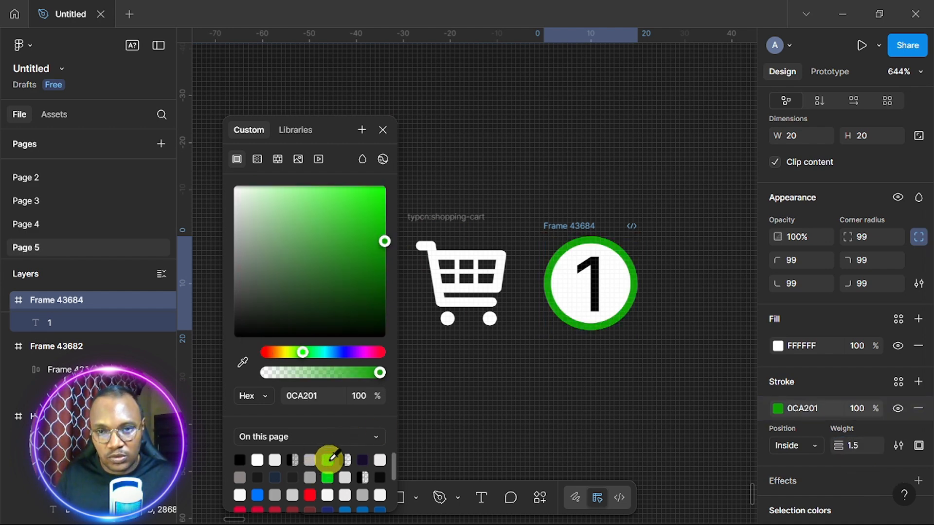
Change the fill of the circular badge to red FF0019
{"action": "left_click", "coordinate": [778, 346]}
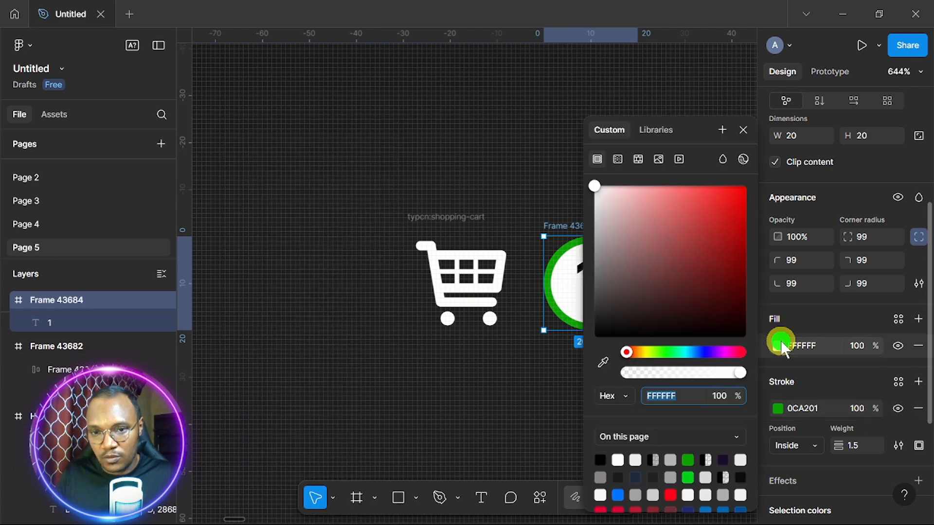
{"action": "left_click", "coordinate": [671, 495]}
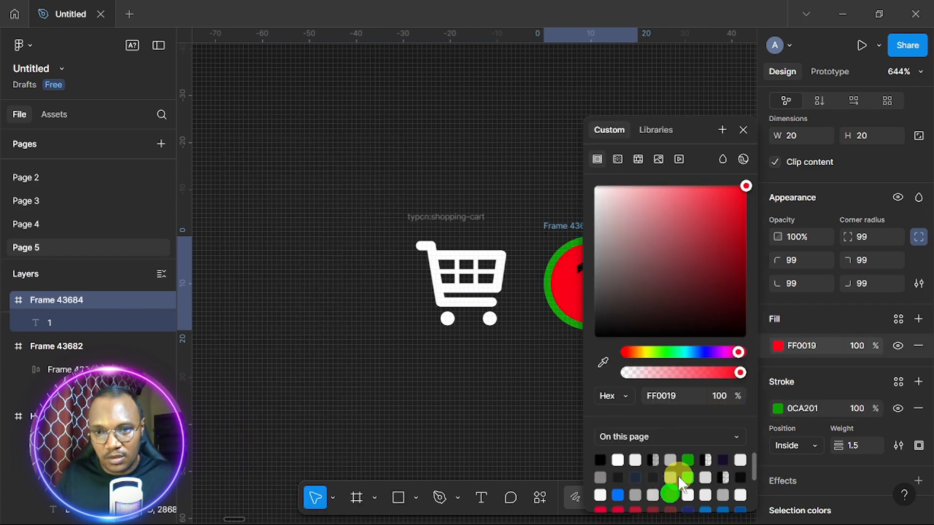
{"action": "left_click_drag", "start_coordinate": [699, 128], "coordinate": [380, 143]}
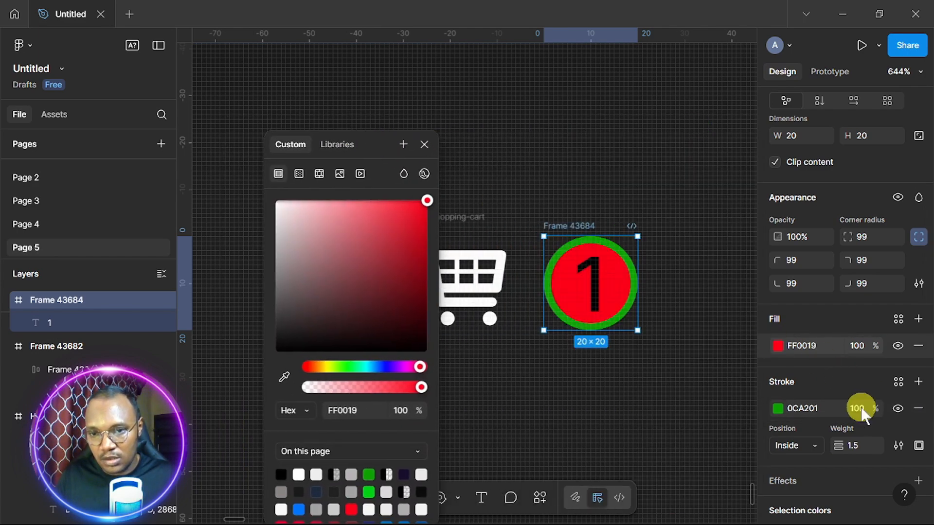
Change the color of the badge's number to white, FFFFFF
{"action": "scroll", "coordinate": [862, 410], "scroll_direction": "down", "scroll_amount": 4}
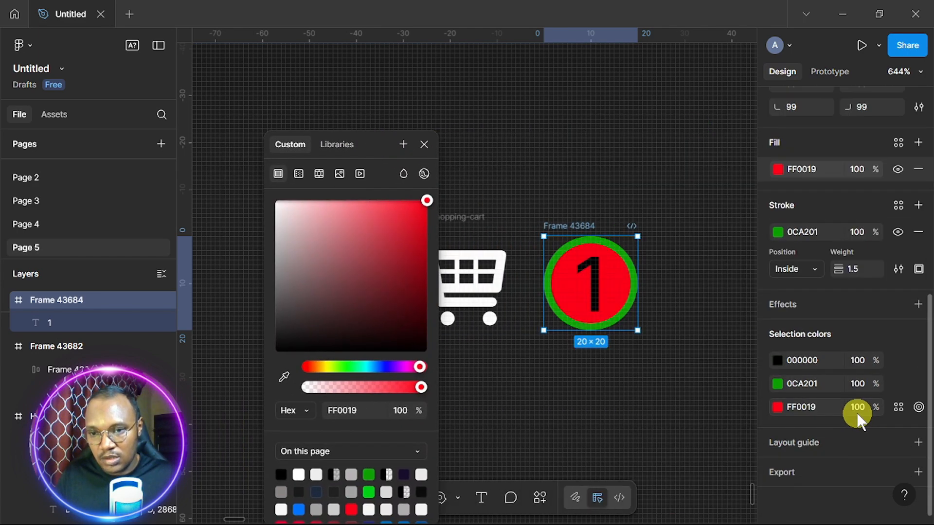
{"action": "left_click", "coordinate": [777, 361]}
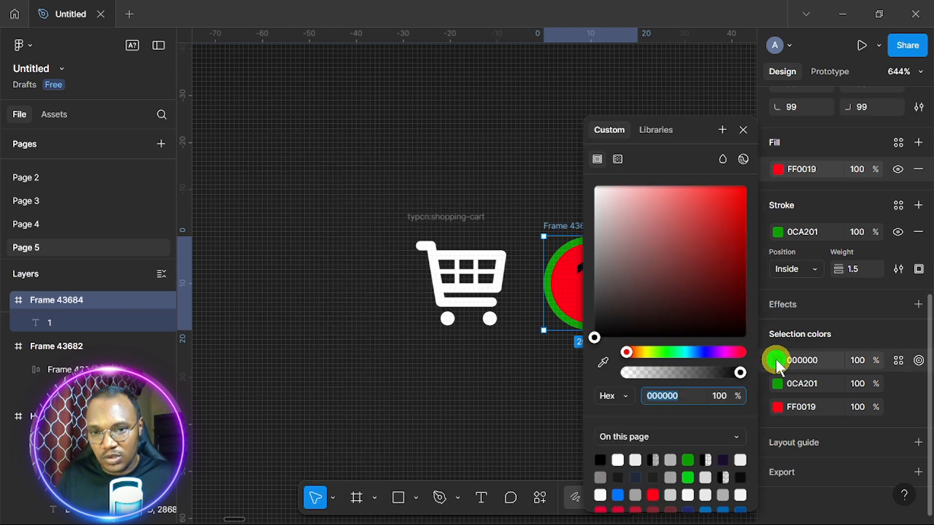
{"action": "left_click", "coordinate": [618, 460]}
{"action": "left_click_drag", "start_coordinate": [684, 127], "coordinate": [266, 130]}
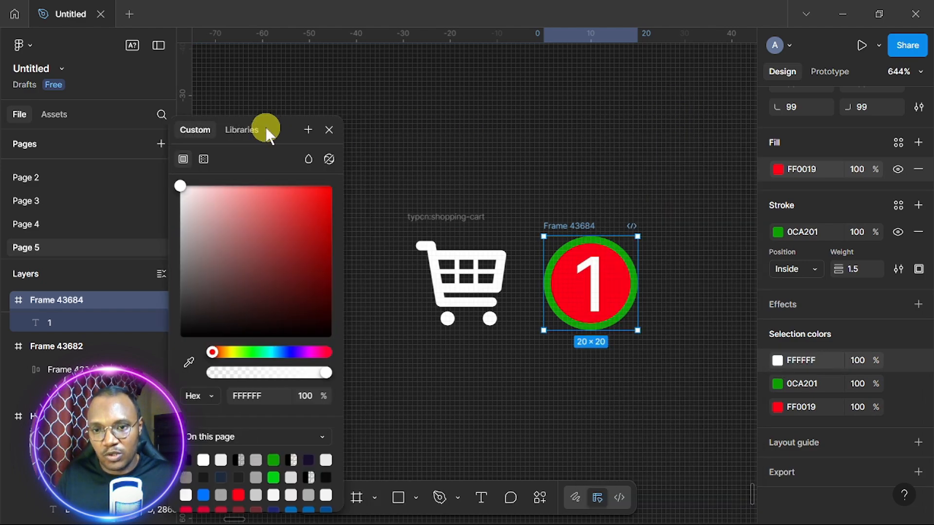
{"action": "left_click", "coordinate": [329, 131]}
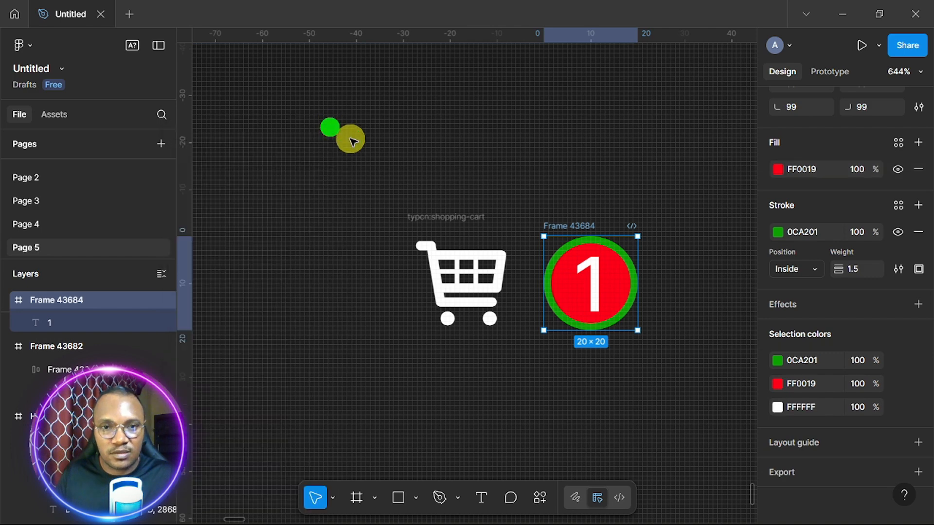
Move the red "1" badge into the shopping-cart frame and nudge it over the cart's upper-right corner, at X 15, Y -11
{"action": "left_click_drag", "start_coordinate": [605, 271], "coordinate": [515, 239]}
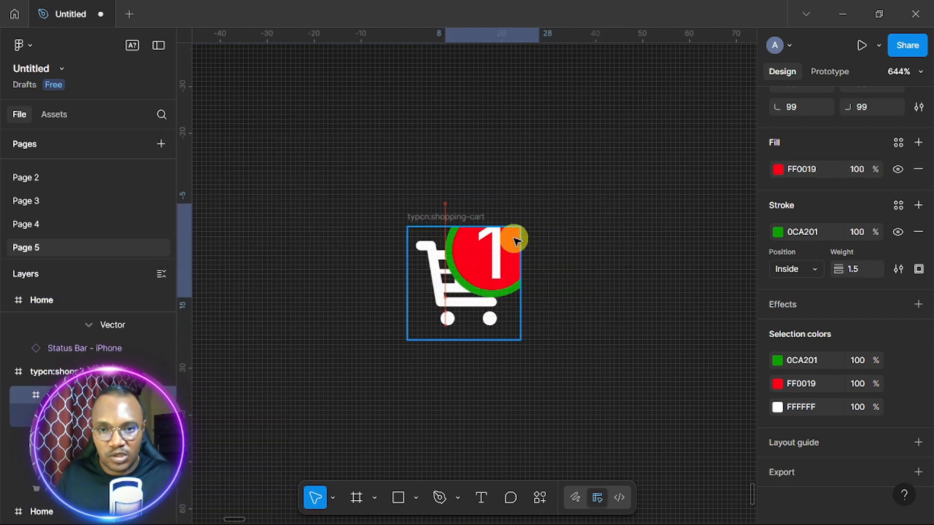
{"action": "key", "text": "Right"}
{"action": "key", "text": "Right"}
{"action": "key", "text": "Right"}
{"action": "key", "text": "Right"}
{"action": "key", "text": "Right"}
{"action": "key", "text": "Right"}
{"action": "key", "text": "Right"}
{"action": "key", "text": "Right"}
{"action": "key", "text": "Right"}
{"action": "key", "text": "Right"}
{"action": "key", "text": "Right"}
{"action": "key", "text": "Right"}
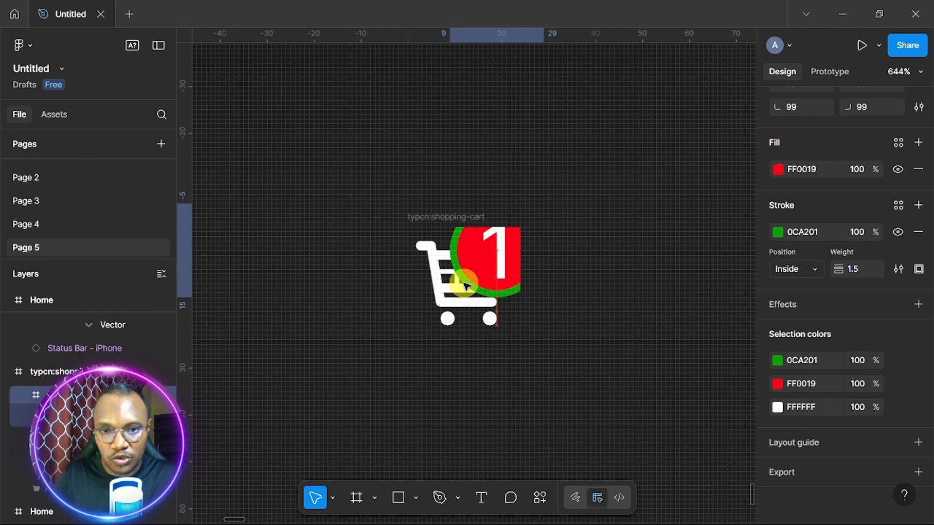
{"action": "key", "text": "Up"}
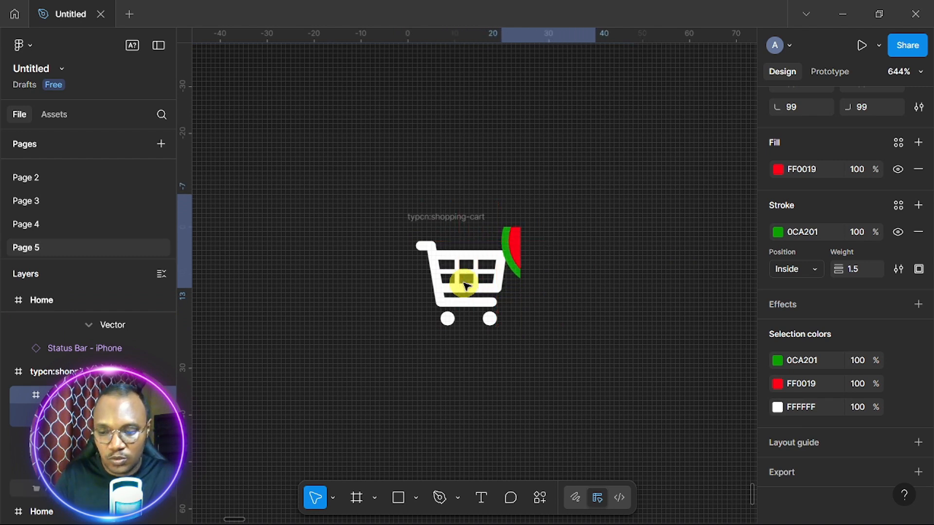
{"action": "key", "text": "Left"}
{"action": "key", "text": "Left"}
{"action": "key", "text": "Left"}
{"action": "key", "text": "Left"}
{"action": "key", "text": "Left"}
{"action": "key", "text": "Up"}
{"action": "key", "text": "Up"}
{"action": "key", "text": "Up"}
{"action": "key", "text": "Up"}
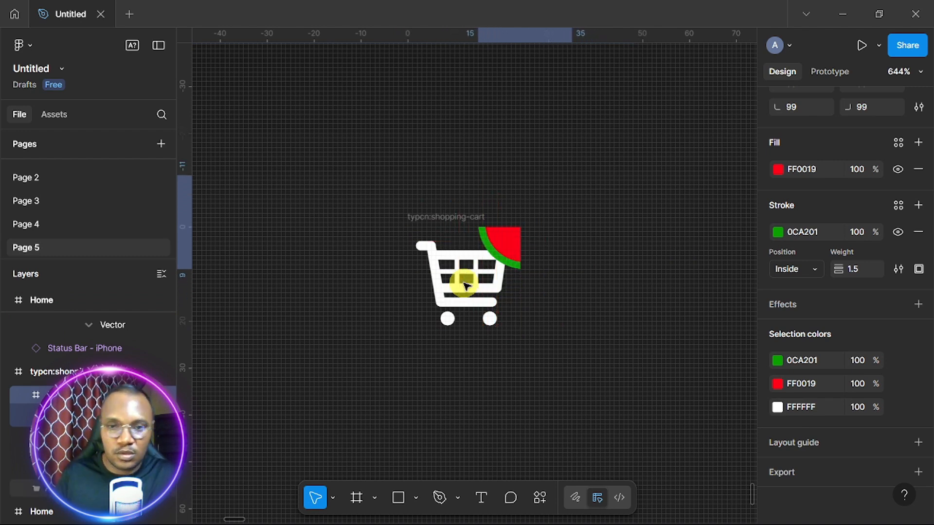
Turn off Clip content for the shopping-cart icon frame
{"action": "left_click", "coordinate": [436, 219]}
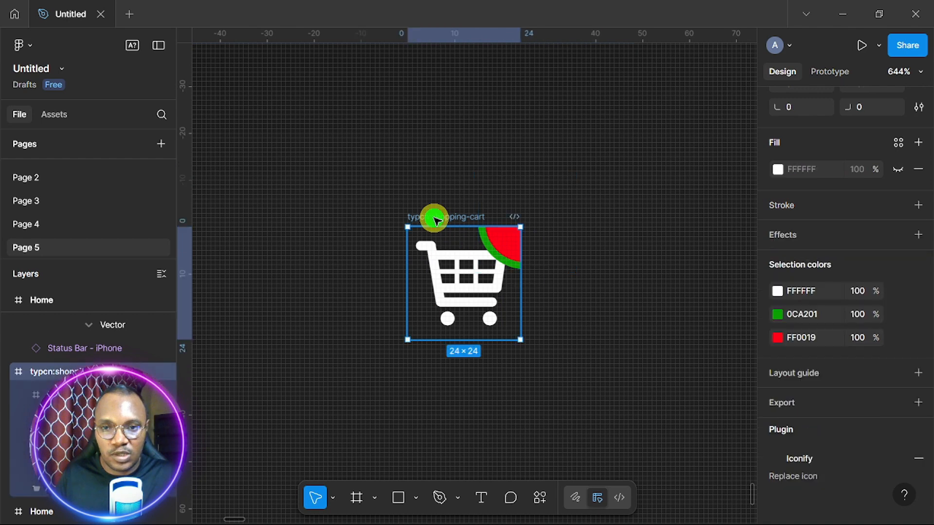
{"action": "scroll", "coordinate": [827, 249], "scroll_direction": "up", "scroll_amount": 5}
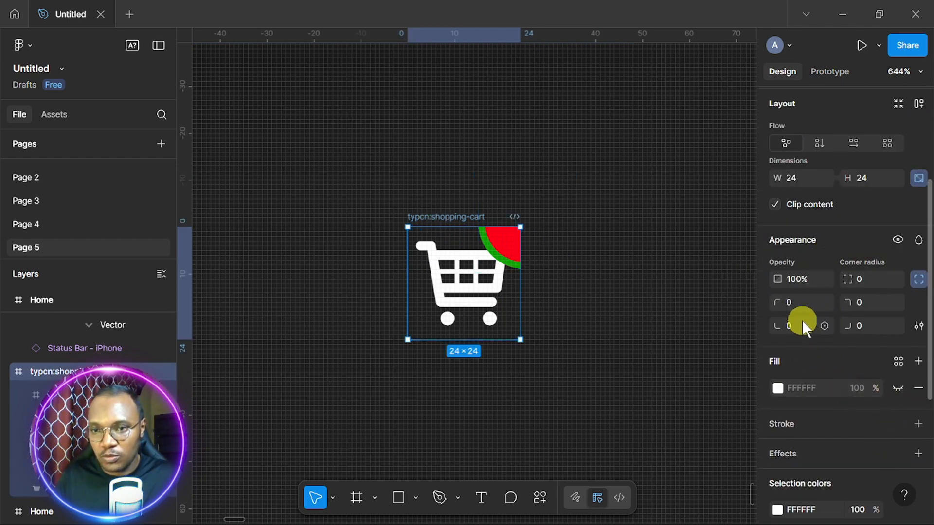
{"action": "left_click", "coordinate": [775, 204]}
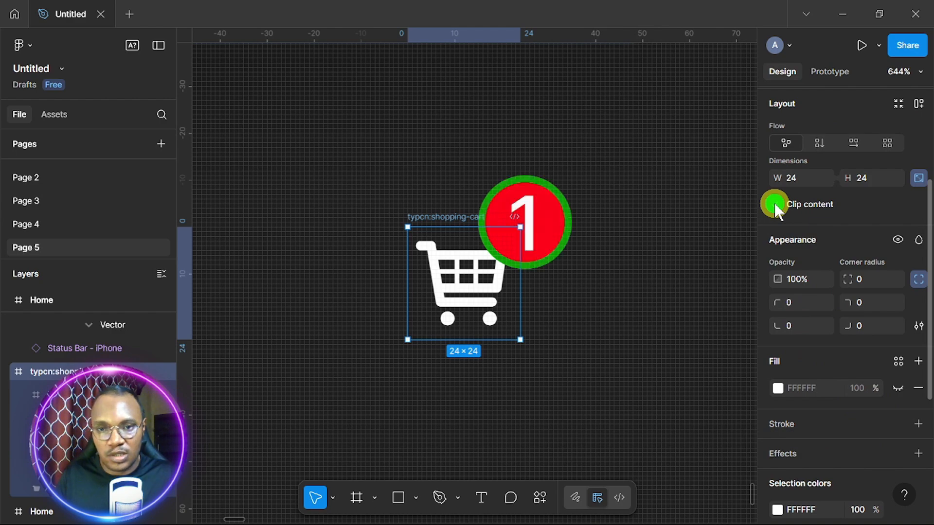
{"action": "left_click", "coordinate": [614, 323]}
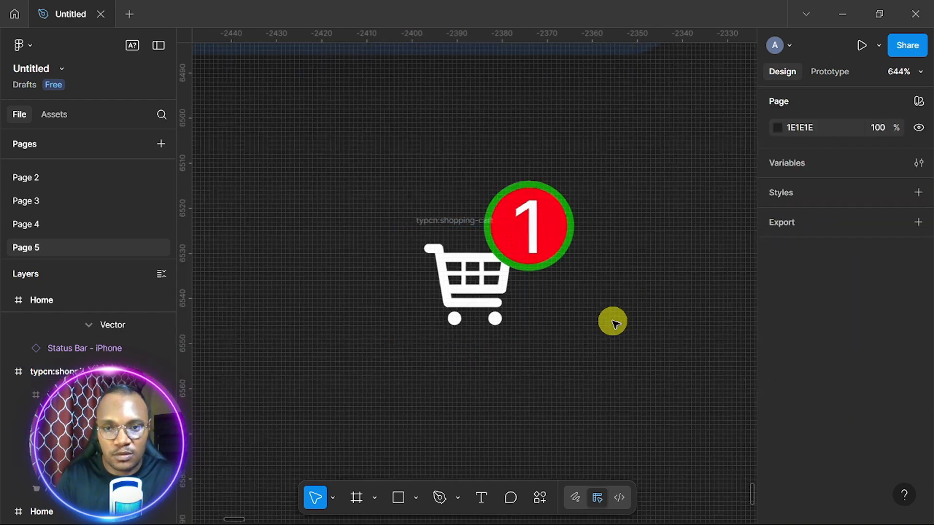
{"action": "scroll", "coordinate": [614, 323], "scroll_direction": "down", "scroll_amount": 5}
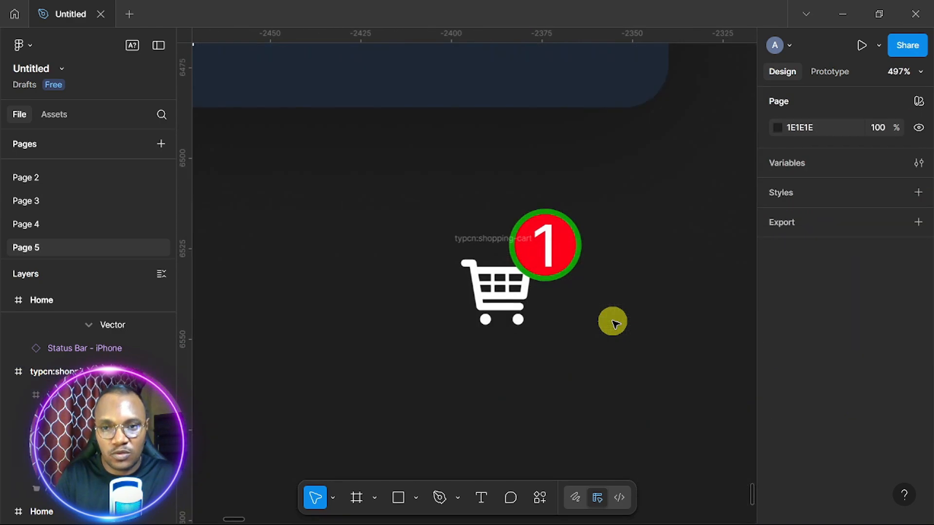
Place the badged shopping-cart icon inside the auto layout frame, directly after the View Cart text
{"action": "left_click", "coordinate": [523, 261]}
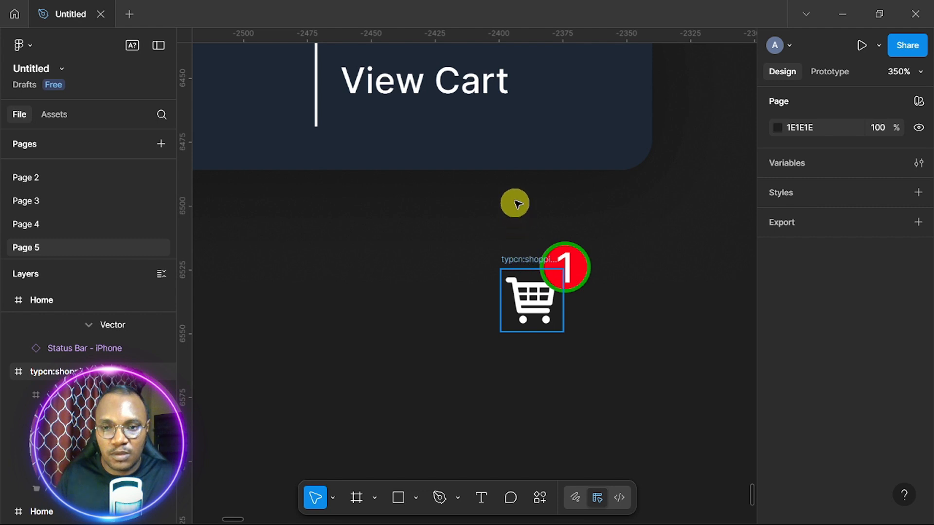
{"action": "left_click_drag", "start_coordinate": [496, 78], "coordinate": [501, 66]}
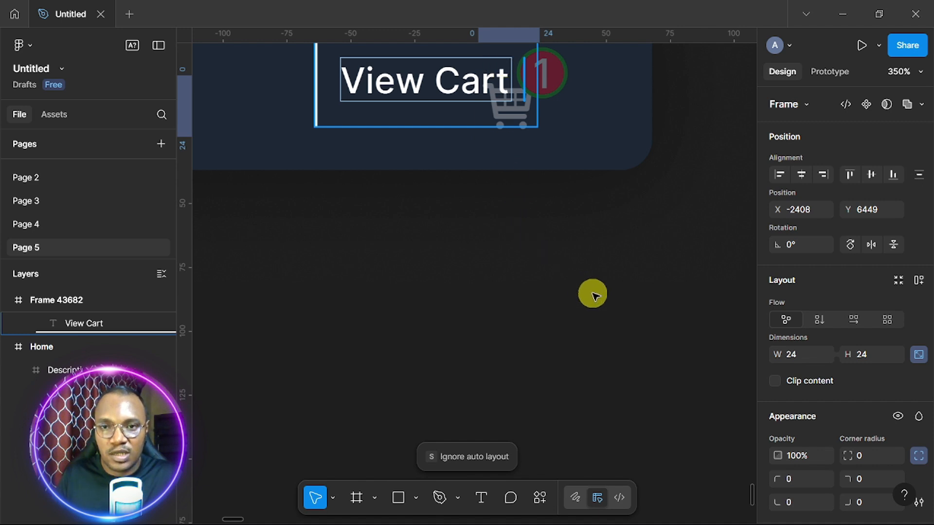
{"action": "left_click_drag", "start_coordinate": [593, 295], "coordinate": [592, 292]}
{"action": "scroll", "coordinate": [543, 271], "scroll_direction": "up", "scroll_amount": 3}
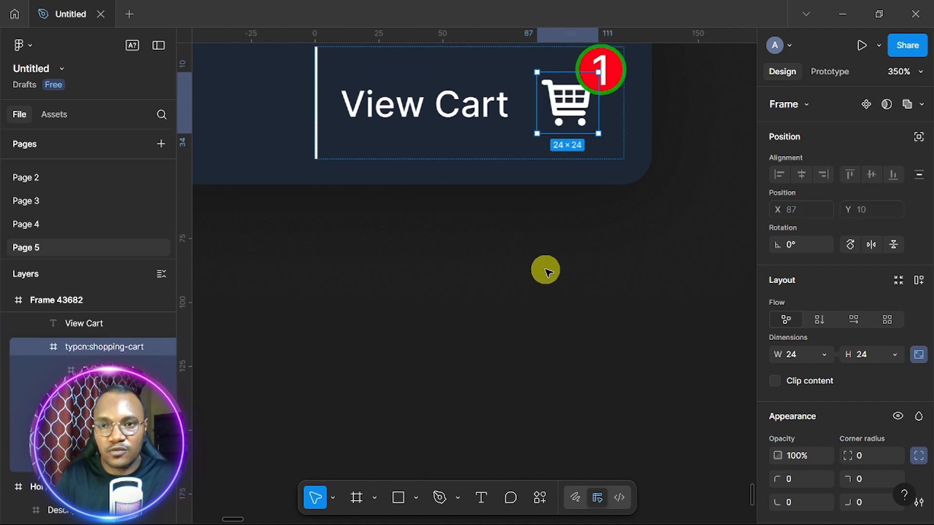
{"action": "scroll", "coordinate": [546, 271], "scroll_direction": "down", "scroll_amount": 2}
{"action": "left_click", "coordinate": [640, 336]}
{"action": "scroll", "coordinate": [640, 336], "scroll_direction": "down", "scroll_amount": 4}
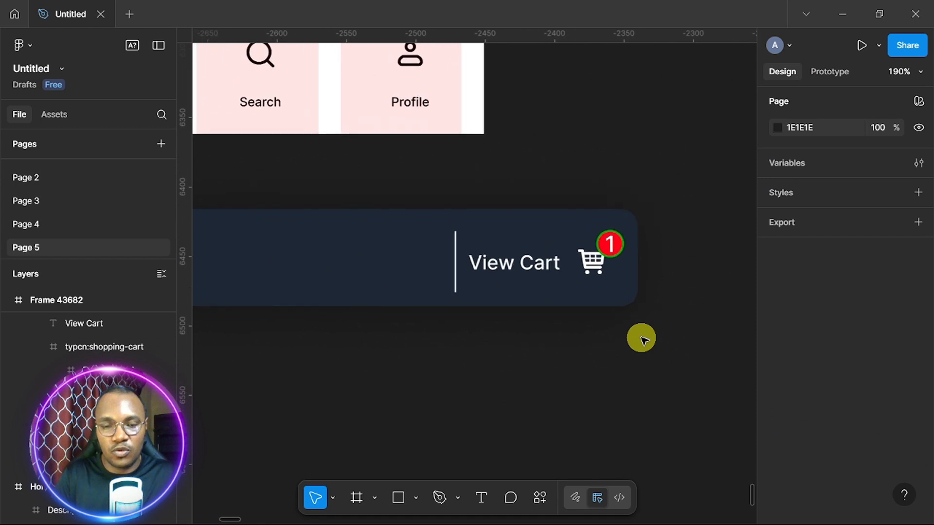
Move the View Cart auto layout frame left to X 240 inside the dark bar and center it vertically
{"action": "scroll", "coordinate": [641, 338], "scroll_direction": "left", "scroll_amount": 1}
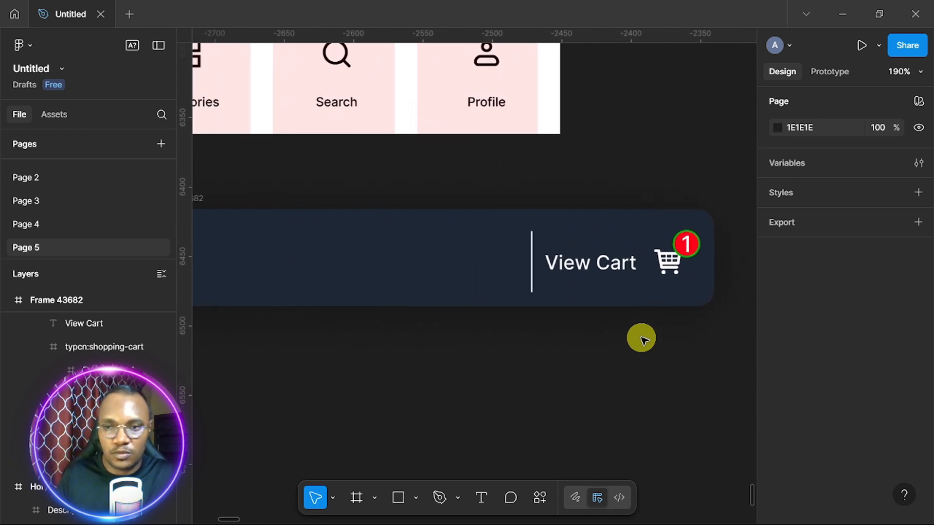
{"action": "left_click", "coordinate": [639, 260]}
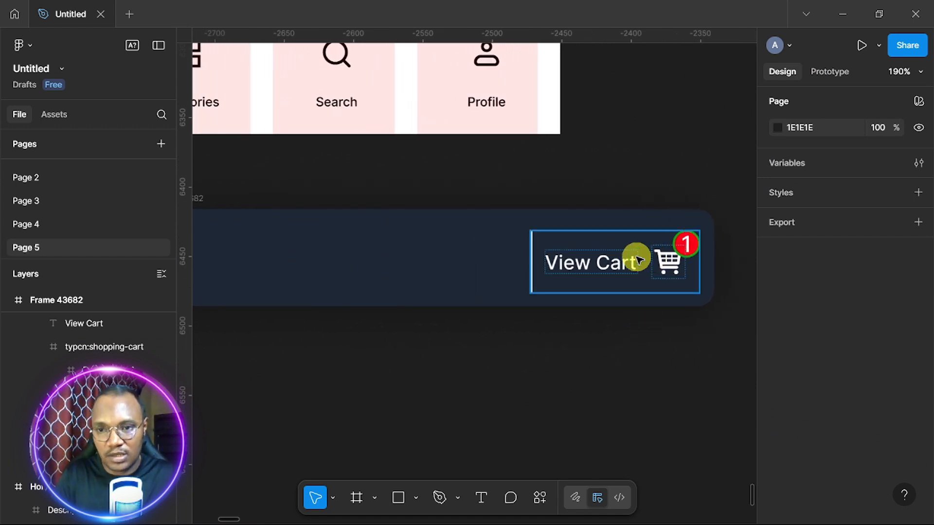
{"action": "left_click_drag", "start_coordinate": [638, 259], "coordinate": [602, 273]}
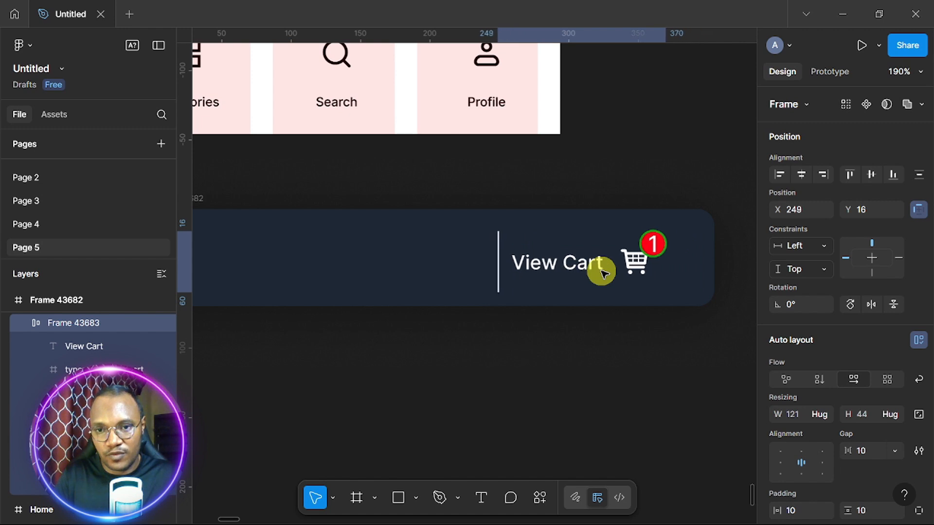
{"action": "key", "text": "Left"}
{"action": "key", "text": "Left"}
{"action": "key", "text": "Left"}
{"action": "key", "text": "Left"}
{"action": "key", "text": "Left"}
{"action": "key", "text": "Left"}
{"action": "key", "text": "Left"}
{"action": "key", "text": "Left"}
{"action": "key", "text": "Left"}
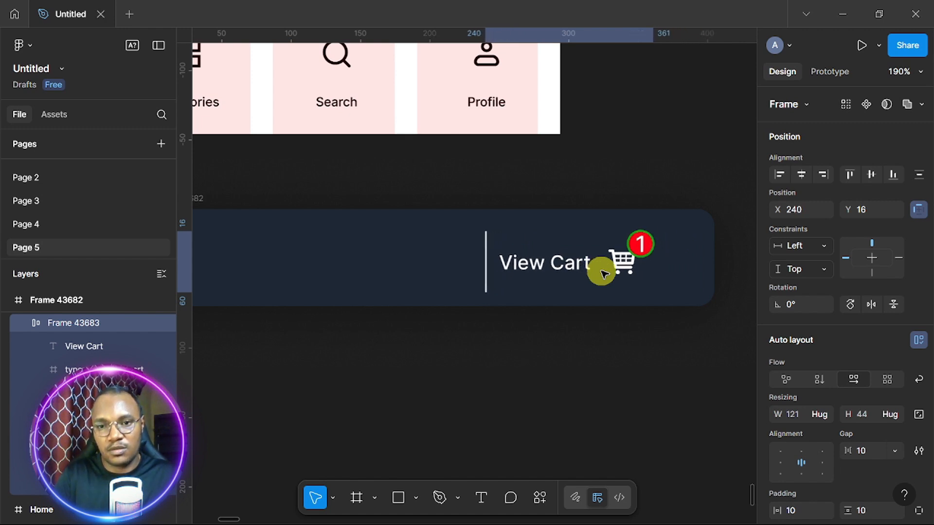
{"action": "scroll", "coordinate": [601, 271], "scroll_direction": "down", "scroll_amount": 2}
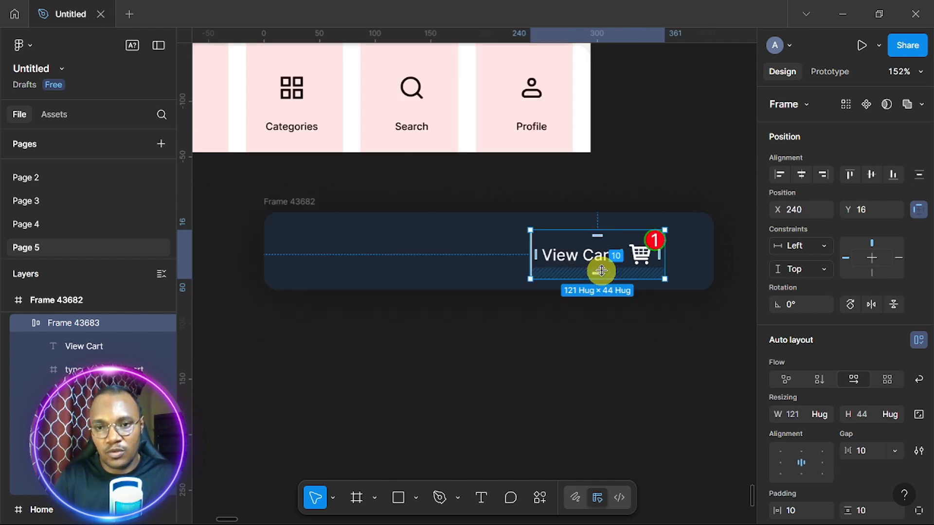
{"action": "left_click", "coordinate": [869, 174]}
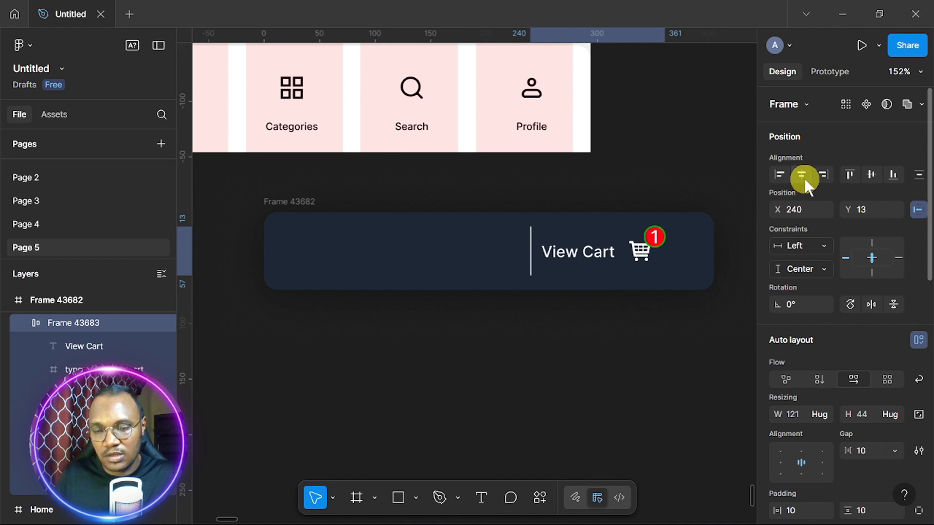
{"action": "left_click", "coordinate": [634, 193]}
Examine the View Cart bar against the Home screen's bottom navigation and product cards
{"action": "scroll", "coordinate": [634, 193], "scroll_direction": "down", "scroll_amount": 3}
{"action": "scroll", "coordinate": [635, 193], "scroll_direction": "up", "scroll_amount": 2}
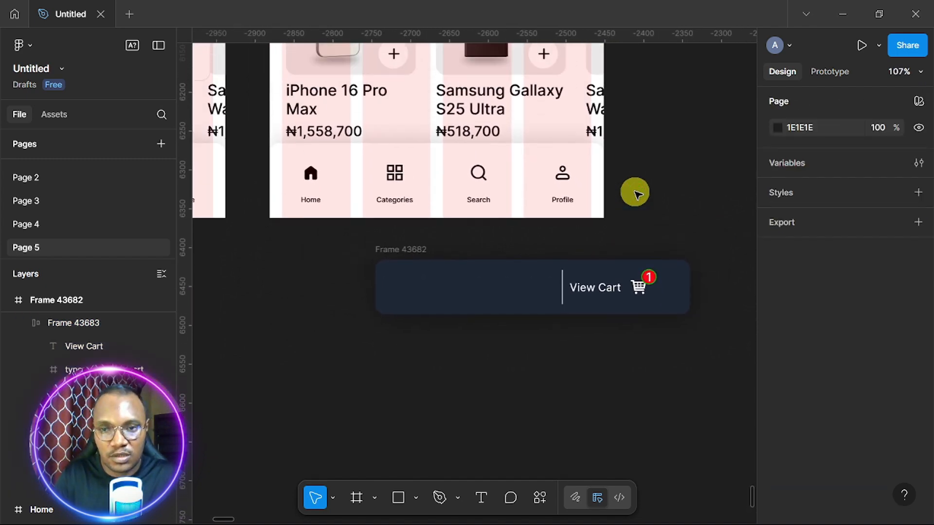
{"action": "scroll", "coordinate": [635, 193], "scroll_direction": "up", "scroll_amount": 2}
{"action": "scroll", "coordinate": [635, 193], "scroll_direction": "down", "scroll_amount": 2}
{"action": "scroll", "coordinate": [635, 193], "scroll_direction": "up", "scroll_amount": 2}
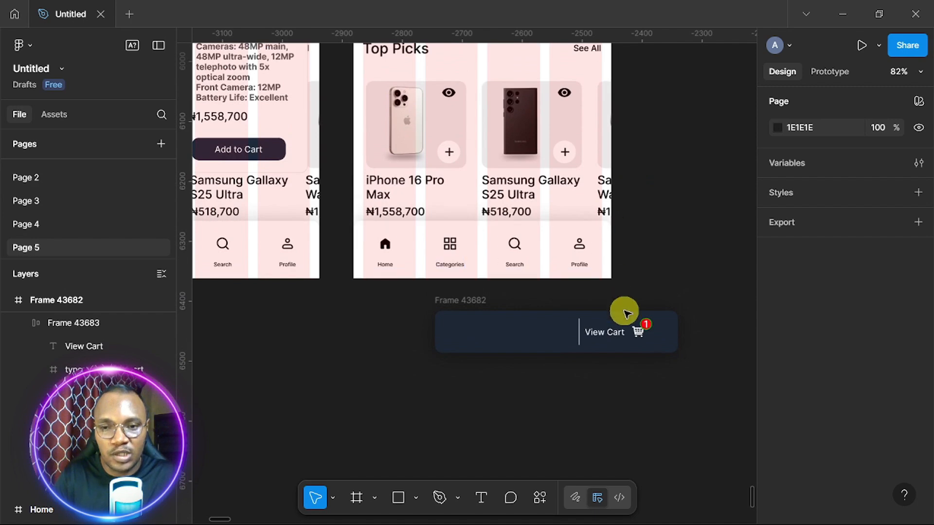
{"action": "scroll", "coordinate": [528, 283], "scroll_direction": "up", "scroll_amount": 1}
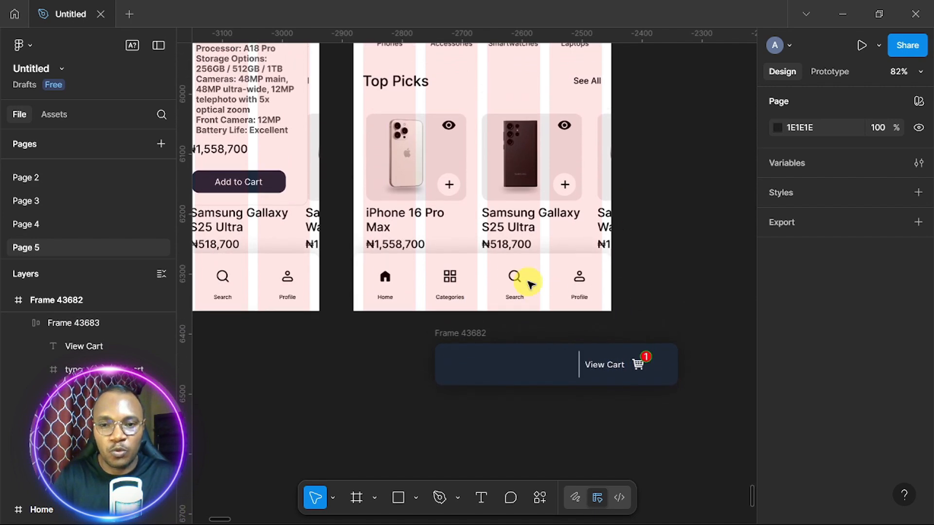
{"action": "scroll", "coordinate": [529, 283], "scroll_direction": "down", "scroll_amount": 2}
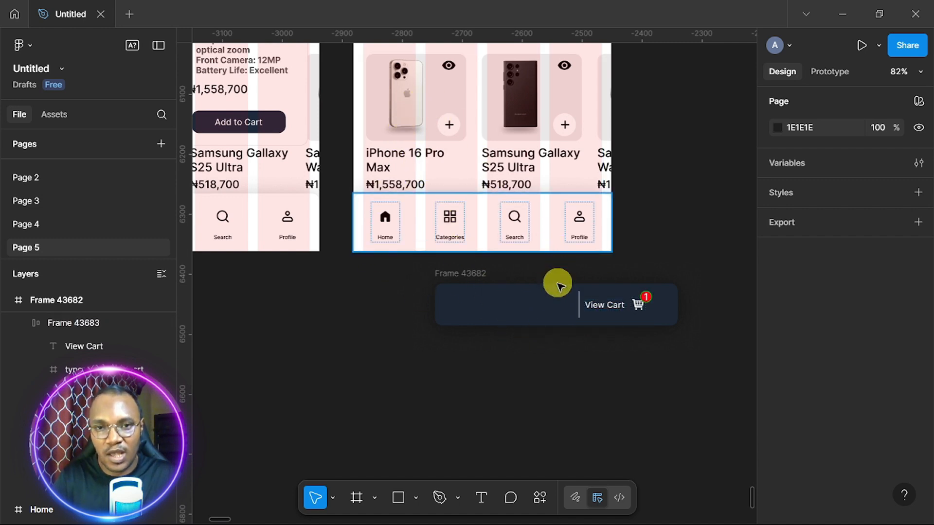
{"action": "scroll", "coordinate": [538, 302], "scroll_direction": "up", "scroll_amount": 4, "text": "ctrl"}
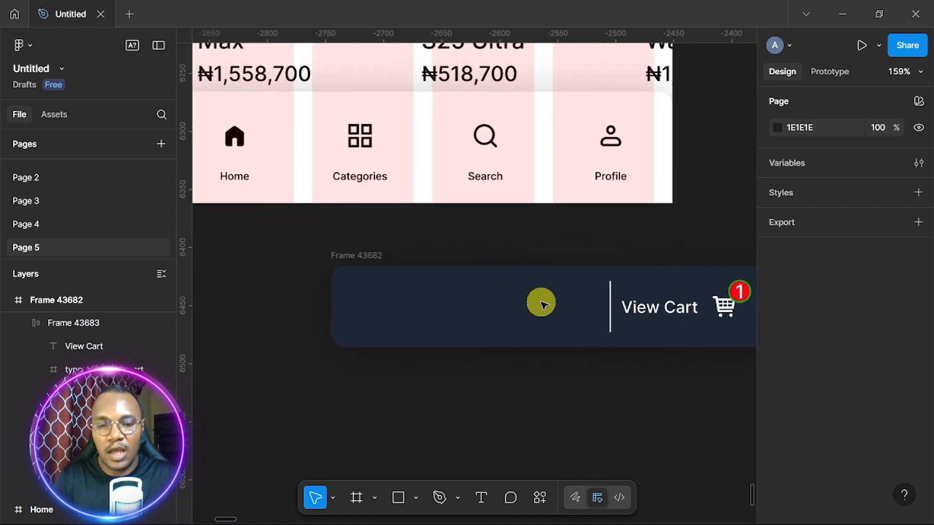
{"action": "scroll", "coordinate": [542, 303], "scroll_direction": "right", "scroll_amount": 2}
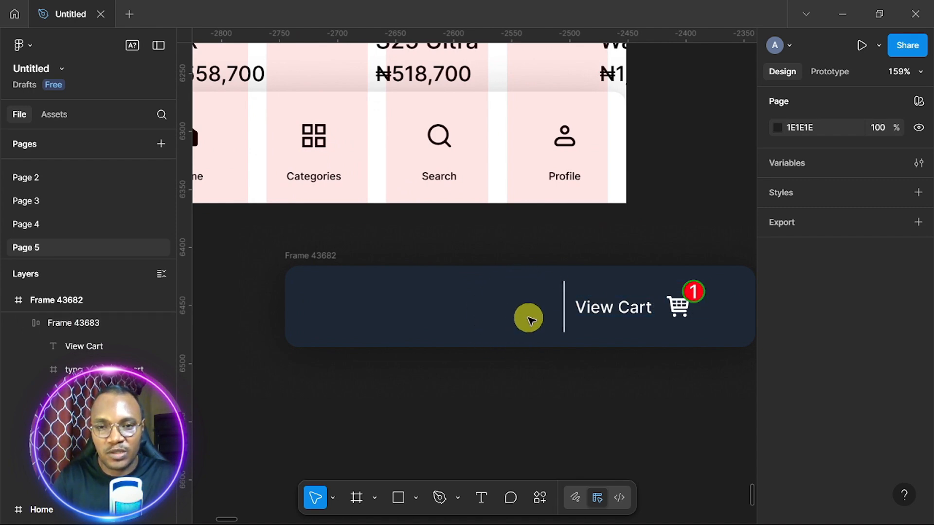
{"action": "scroll", "coordinate": [529, 318], "scroll_direction": "up", "scroll_amount": 2}
{"action": "scroll", "coordinate": [530, 319], "scroll_direction": "right", "scroll_amount": 3}
{"action": "scroll", "coordinate": [529, 319], "scroll_direction": "up", "scroll_amount": 1}
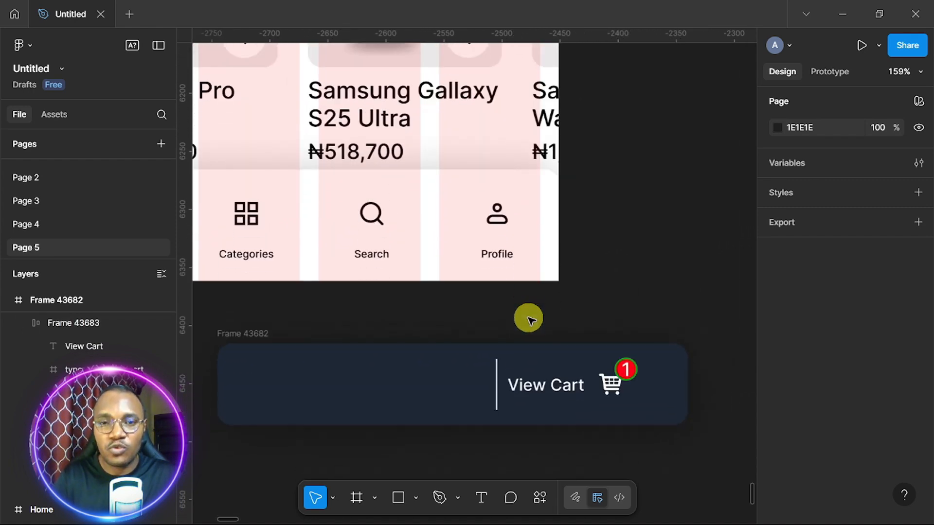
{"action": "scroll", "coordinate": [529, 319], "scroll_direction": "down", "scroll_amount": 2}
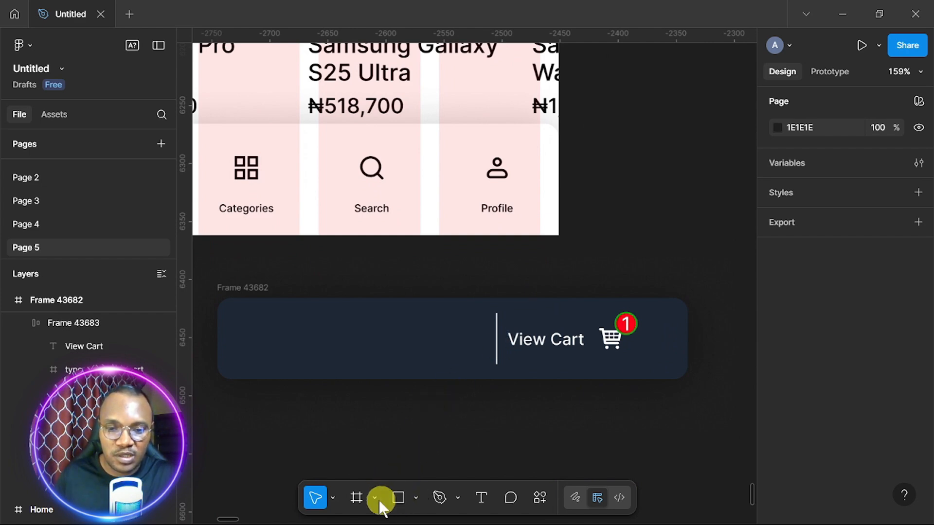
Draw a frame in the dark bar just left of the View Cart divider and set its size to 50 × 50
{"action": "left_click", "coordinate": [355, 497]}
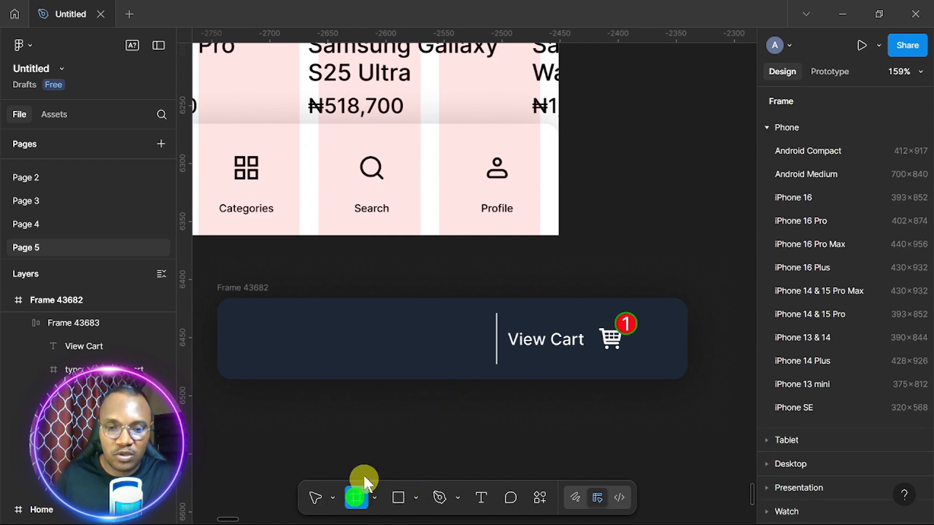
{"action": "left_click_drag", "start_coordinate": [397, 323], "coordinate": [439, 341]}
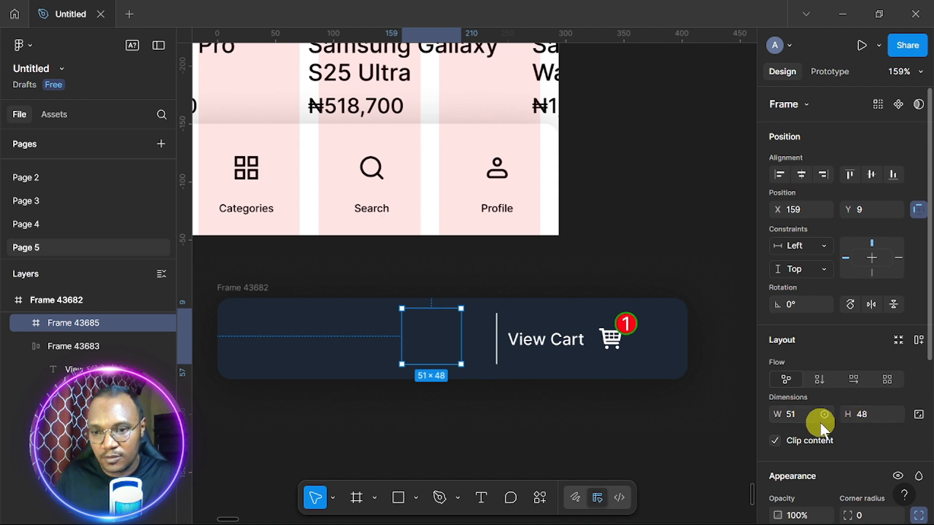
{"action": "left_click", "coordinate": [805, 414]}
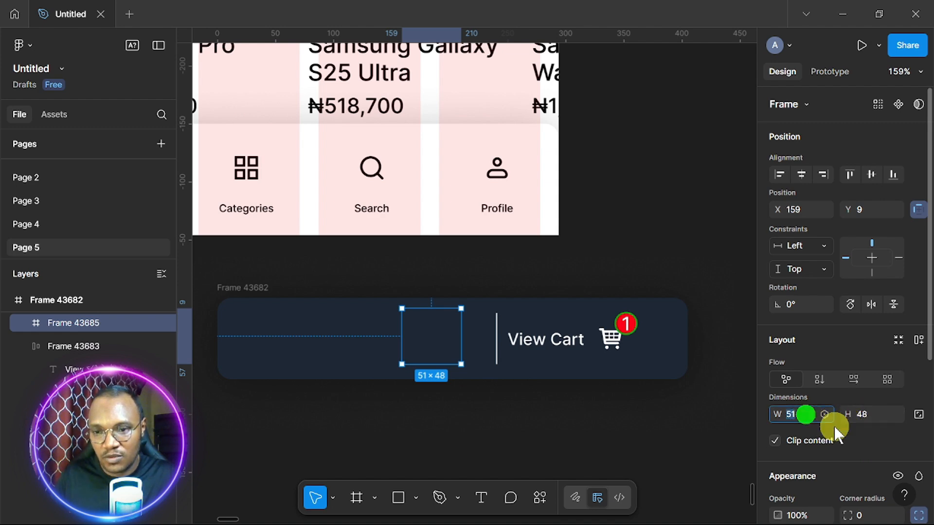
{"action": "type", "text": "50"}
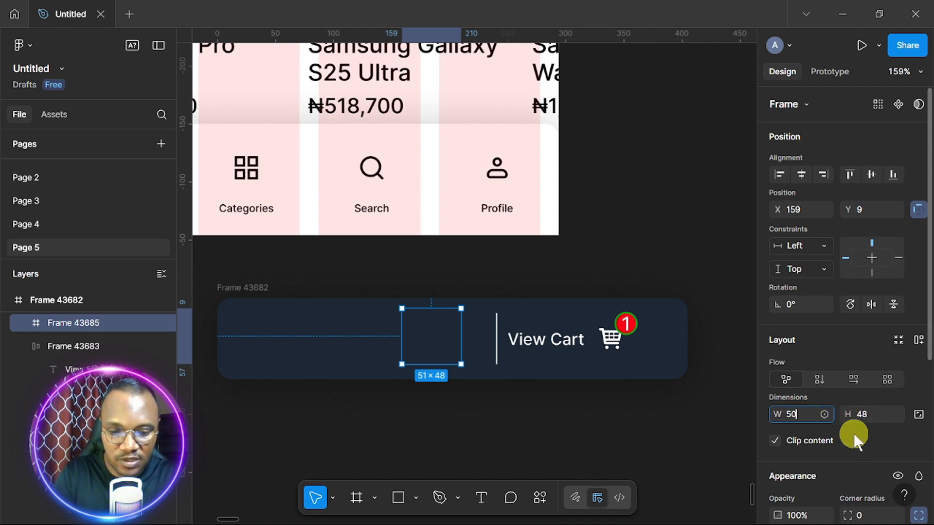
{"action": "key", "text": "Tab"}
{"action": "type", "text": "50"}
{"action": "key", "text": "Return"}
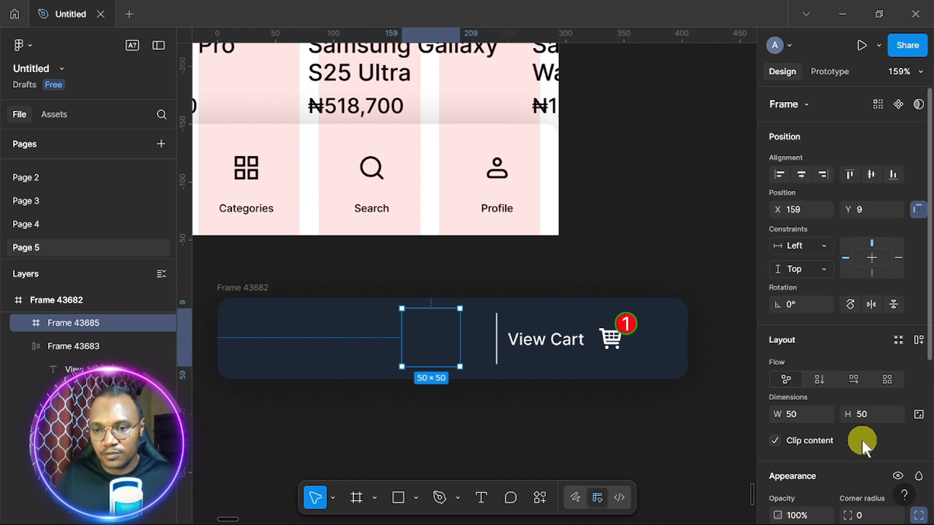
Give the 50 × 50 frame a corner radius of 99 and add a white FFFFFF fill
{"action": "scroll", "coordinate": [862, 440], "scroll_direction": "down", "scroll_amount": 5}
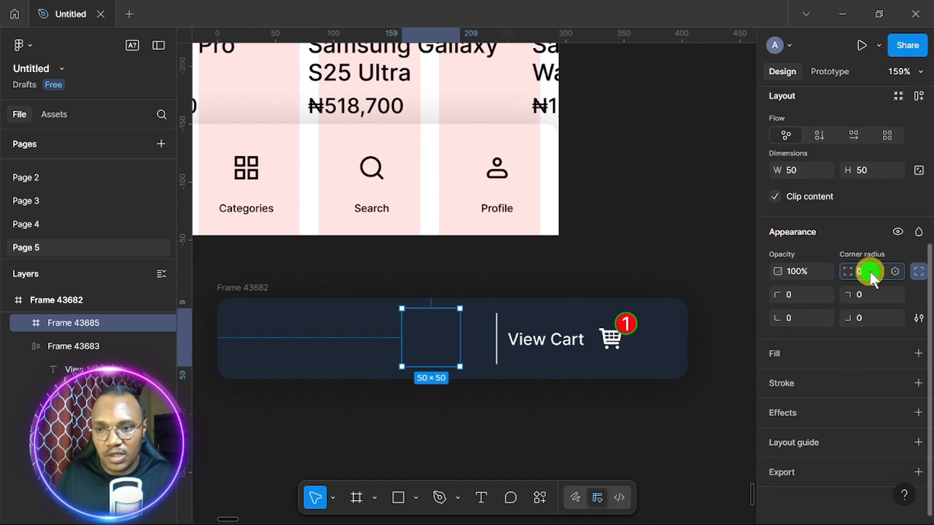
{"action": "type", "text": "99"}
{"action": "key", "text": "Return"}
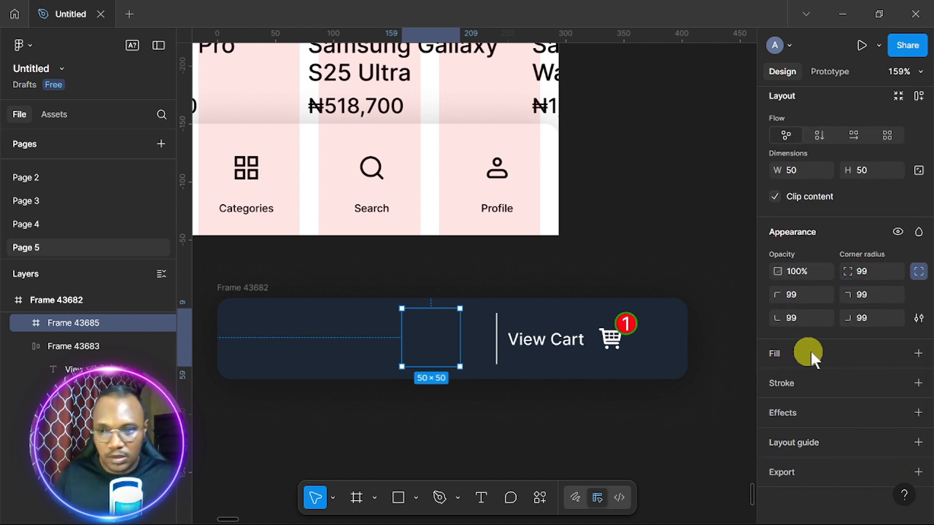
{"action": "left_click", "coordinate": [919, 353]}
{"action": "scroll", "coordinate": [422, 339], "scroll_direction": "up", "scroll_amount": 3}
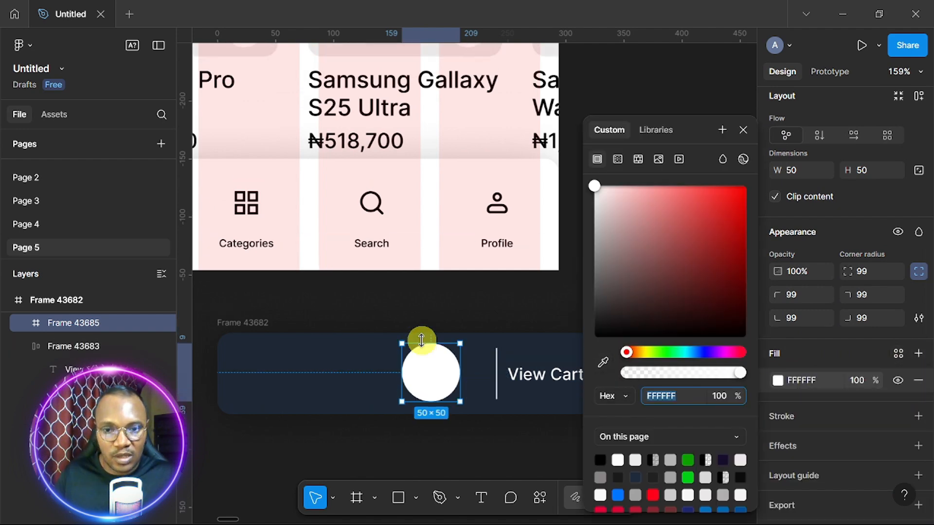
Apply the EBE8E8 fill of the Samsung card's image frame to the circular frame in the View Cart bar
{"action": "scroll", "coordinate": [421, 342], "scroll_direction": "up", "scroll_amount": 5}
{"action": "scroll", "coordinate": [422, 342], "scroll_direction": "down", "scroll_amount": 4}
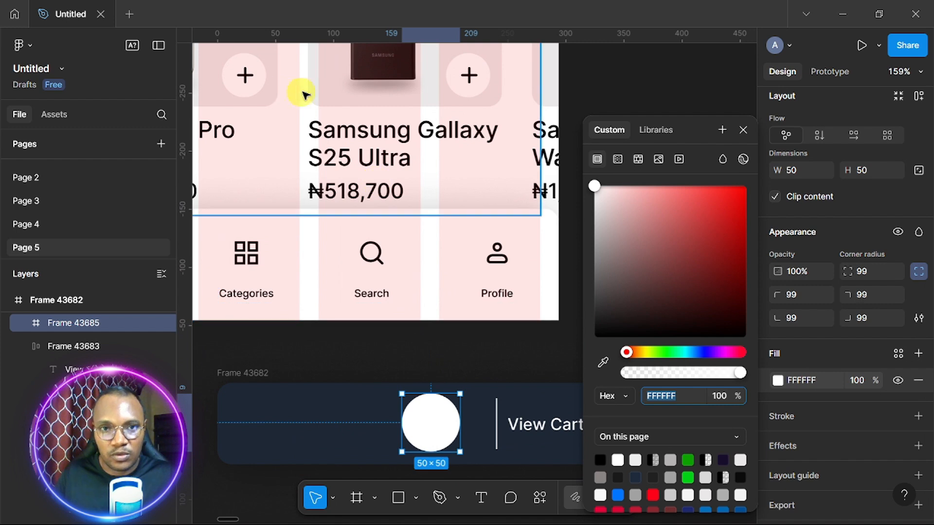
{"action": "left_click", "coordinate": [336, 89]}
{"action": "left_click", "coordinate": [337, 89]}
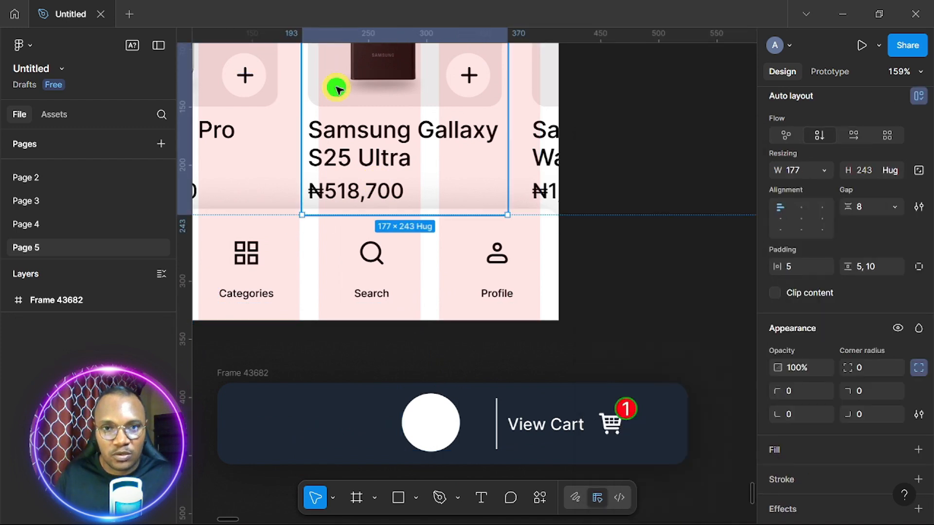
{"action": "left_click", "coordinate": [337, 89]}
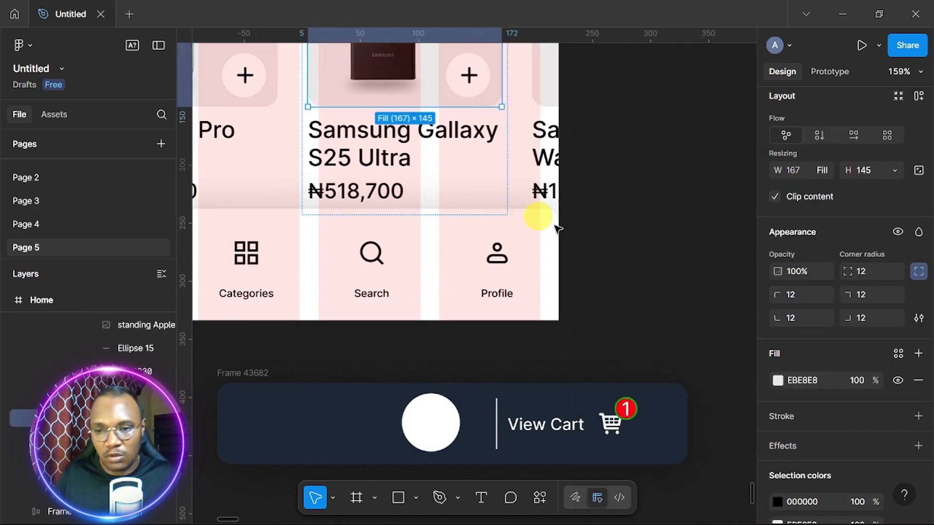
{"action": "left_click", "coordinate": [822, 378]}
{"action": "key", "text": "ctrl+c"}
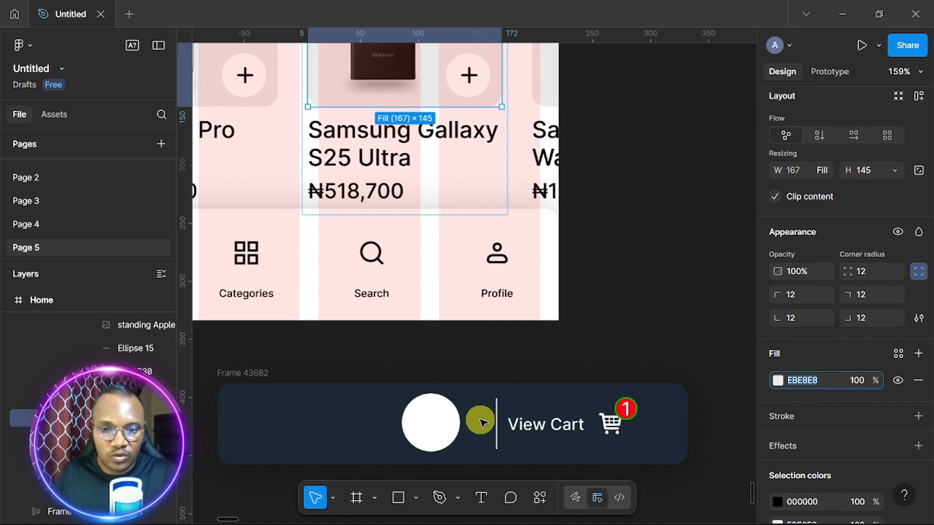
{"action": "left_click", "coordinate": [434, 426]}
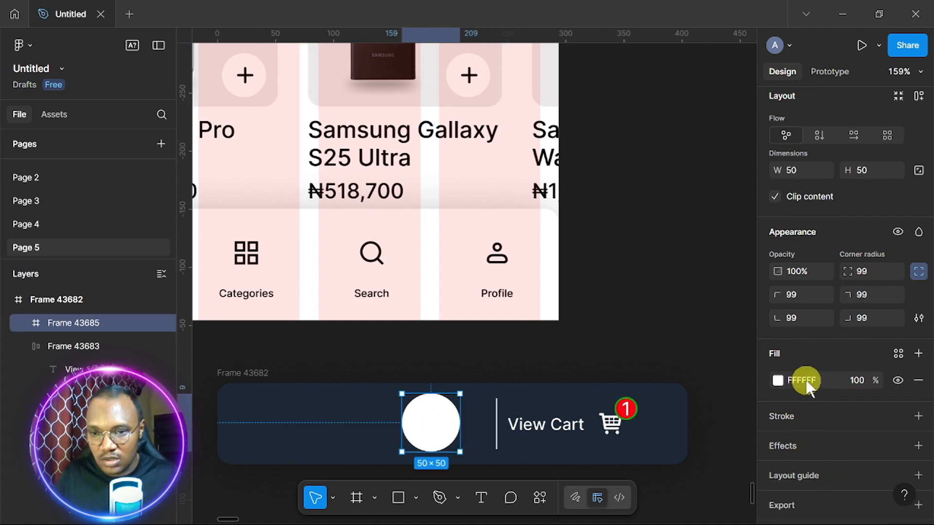
{"action": "key", "text": "ctrl+v"}
{"action": "key", "text": "Return"}
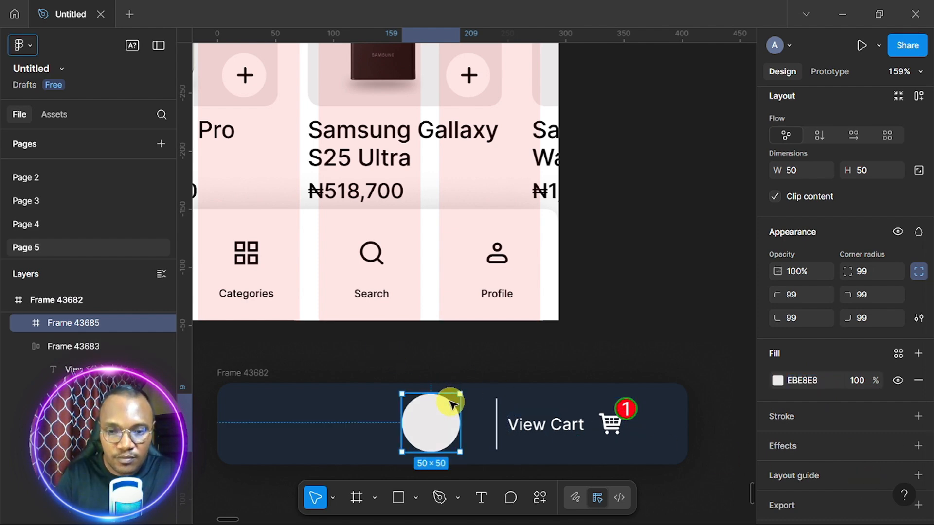
Duplicate the Samsung S25 Ultra phone image from its Top Picks card onto the empty canvas below the View Cart bar
{"action": "scroll", "coordinate": [452, 403], "scroll_direction": "down", "scroll_amount": 5}
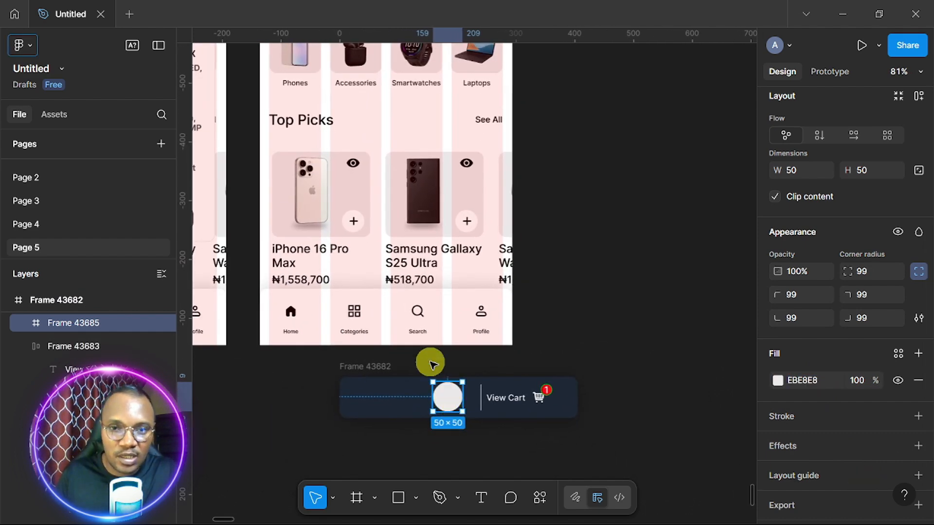
{"action": "double_click", "coordinate": [309, 192]}
{"action": "double_click", "coordinate": [308, 196]}
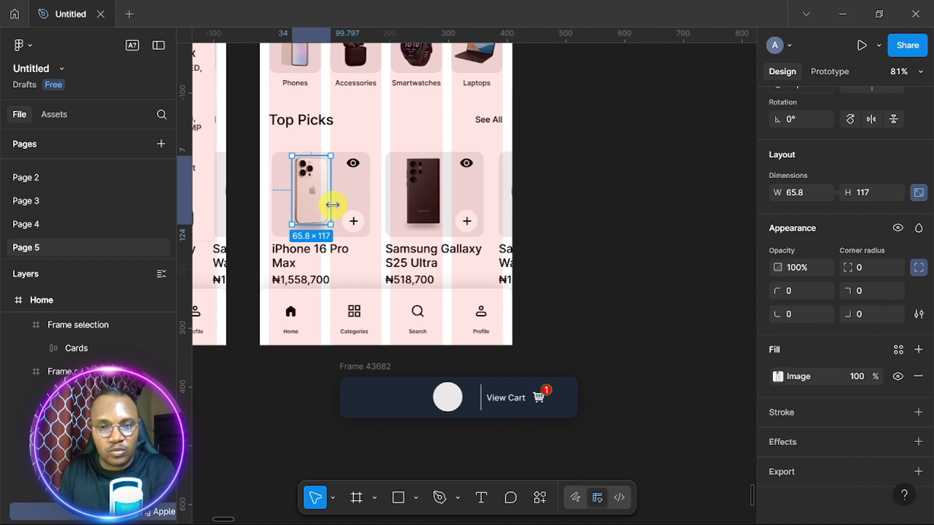
{"action": "left_click", "coordinate": [419, 190]}
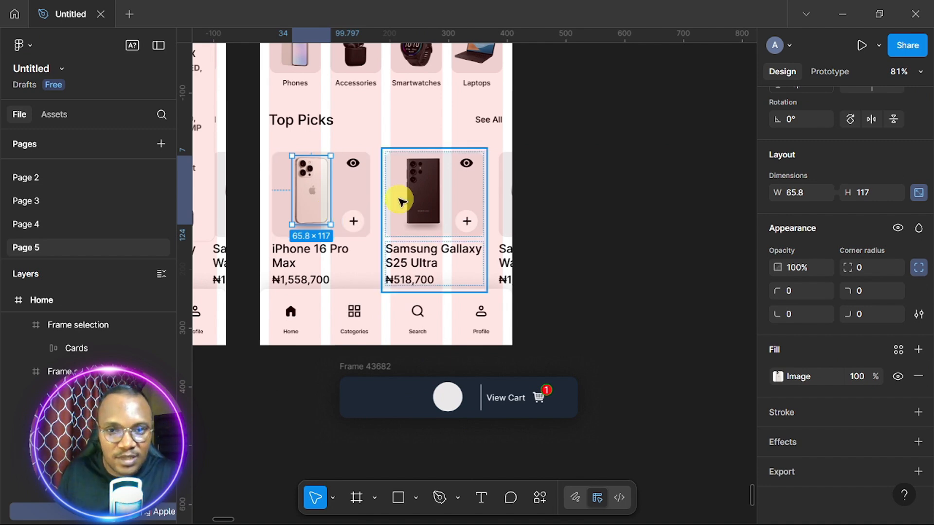
{"action": "double_click", "coordinate": [424, 191]}
{"action": "double_click", "coordinate": [424, 192]}
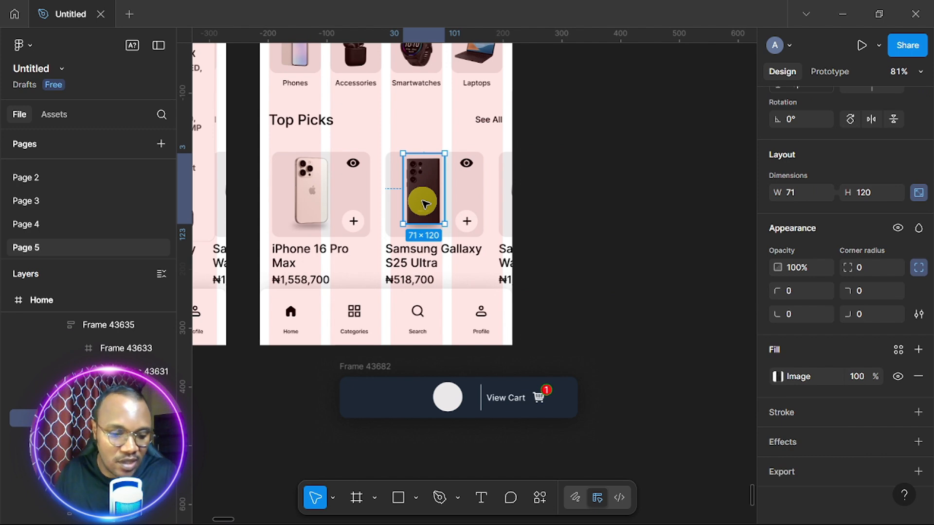
{"action": "left_click_drag", "start_coordinate": [424, 202], "coordinate": [445, 465]}
{"action": "scroll", "coordinate": [445, 465], "scroll_direction": "up", "scroll_amount": 5}
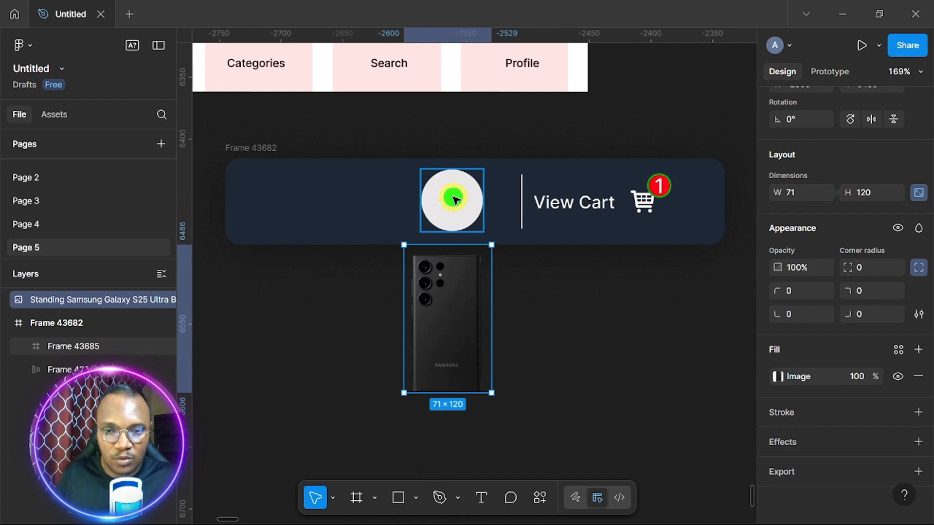
Move the circular frame out of the bar onto the canvas and scale the phone image to 24.48 × 40 inside it
{"action": "left_click_drag", "start_coordinate": [454, 199], "coordinate": [351, 361]}
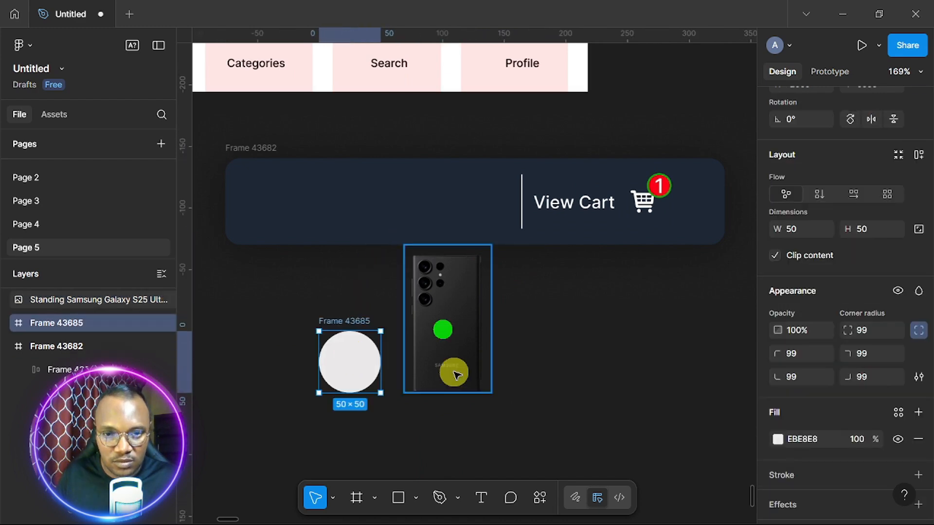
{"action": "left_click_drag", "start_coordinate": [456, 374], "coordinate": [455, 418]}
{"action": "key", "text": "k"}
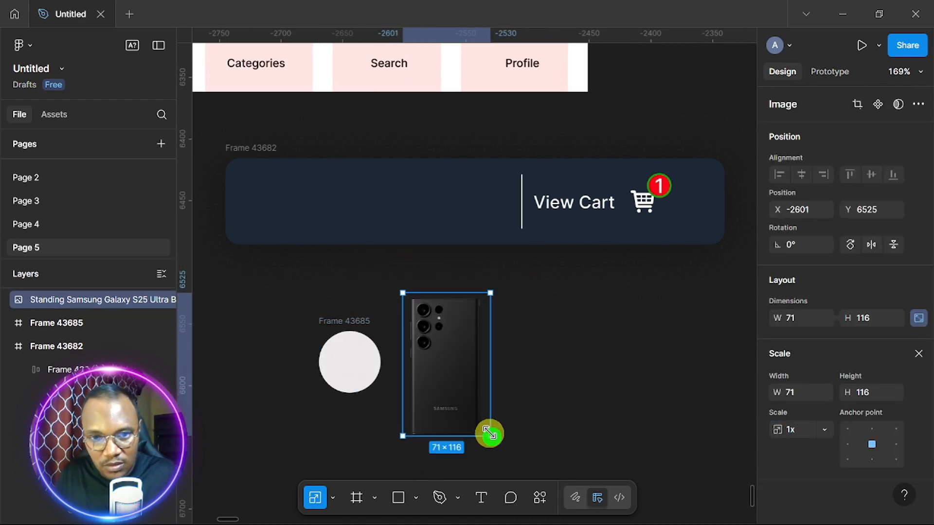
{"action": "left_click_drag", "start_coordinate": [491, 434], "coordinate": [361, 381]}
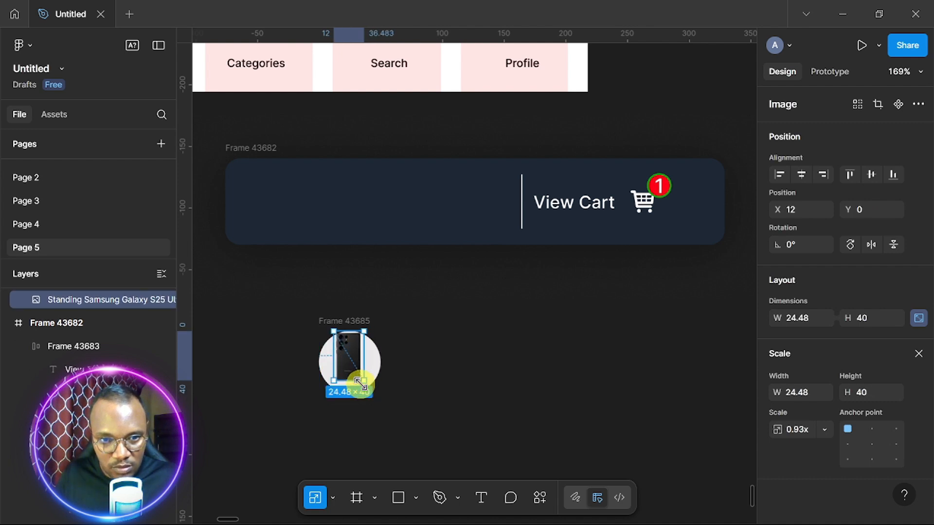
Center the phone image vertically and horizontally within the circular frame
{"action": "left_click", "coordinate": [871, 175]}
{"action": "left_click", "coordinate": [800, 175]}
{"action": "left_click", "coordinate": [494, 371]}
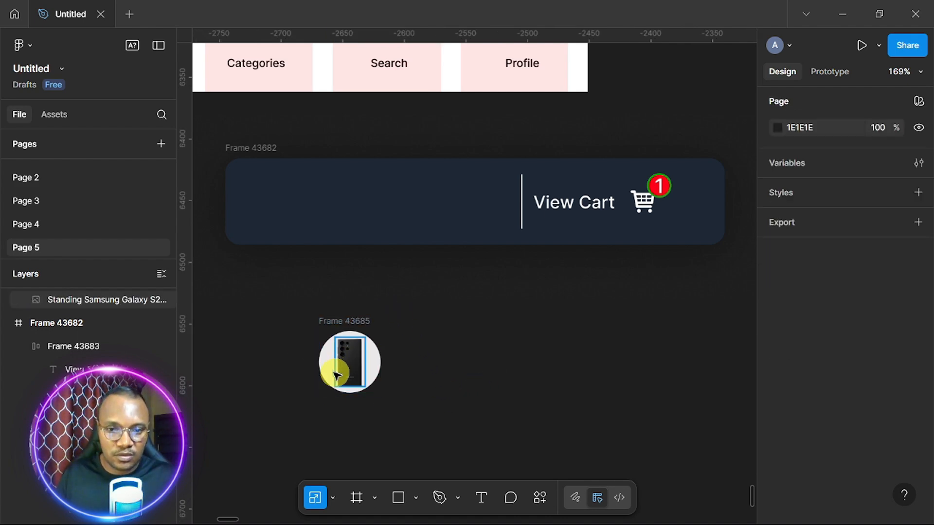
Place the circular phone frame back in the dark bar at X 180, left of the divider, and center it vertically
{"action": "left_click_drag", "start_coordinate": [344, 325], "coordinate": [471, 168]}
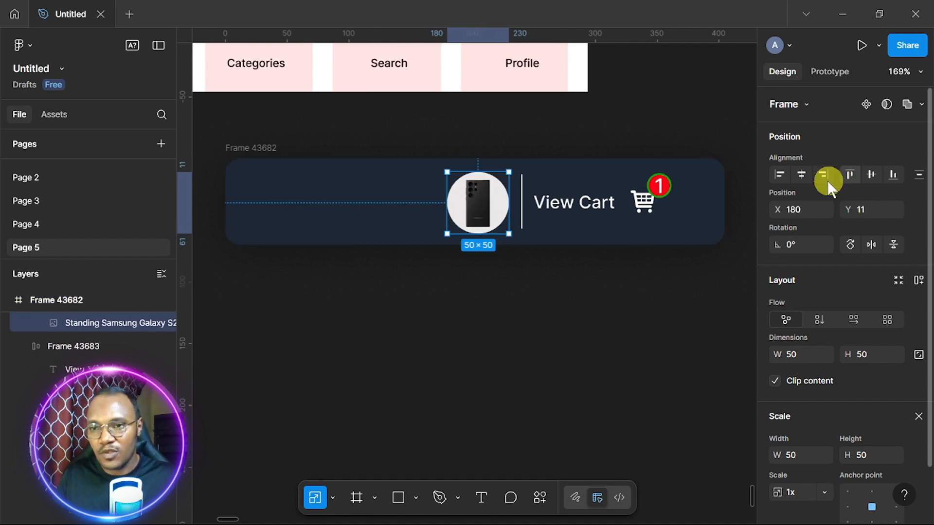
{"action": "left_click", "coordinate": [870, 175]}
{"action": "left_click", "coordinate": [519, 373]}
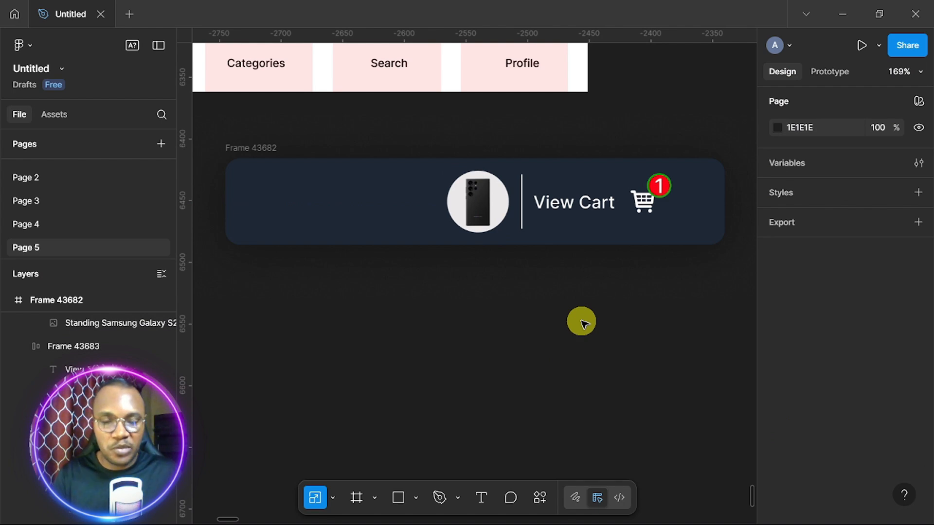
Rename the View Cart bar frame as Button and move it down to X -2786, Y 6554 on the canvas
{"action": "scroll", "coordinate": [496, 202], "scroll_direction": "down", "scroll_amount": 4}
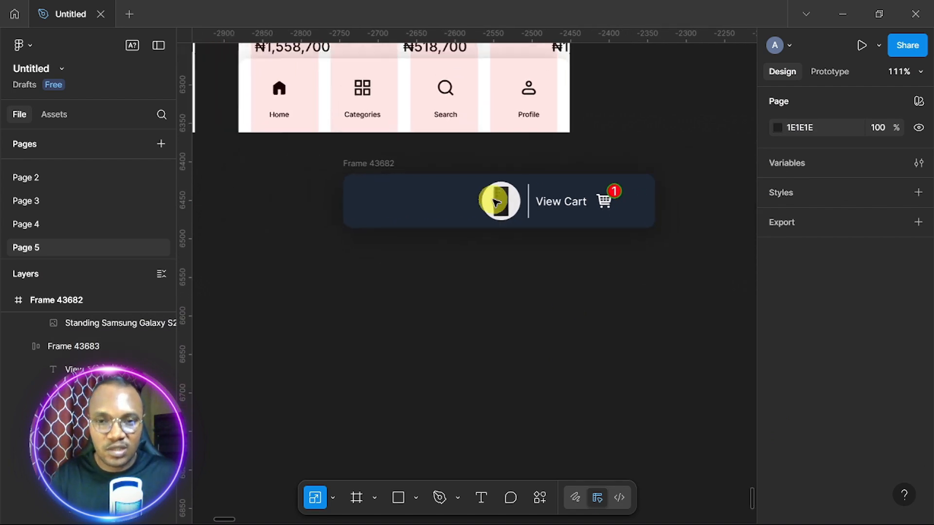
{"action": "scroll", "coordinate": [496, 202], "scroll_direction": "down", "scroll_amount": 2}
{"action": "scroll", "coordinate": [497, 202], "scroll_direction": "up", "scroll_amount": 1}
{"action": "scroll", "coordinate": [493, 200], "scroll_direction": "up", "scroll_amount": 3}
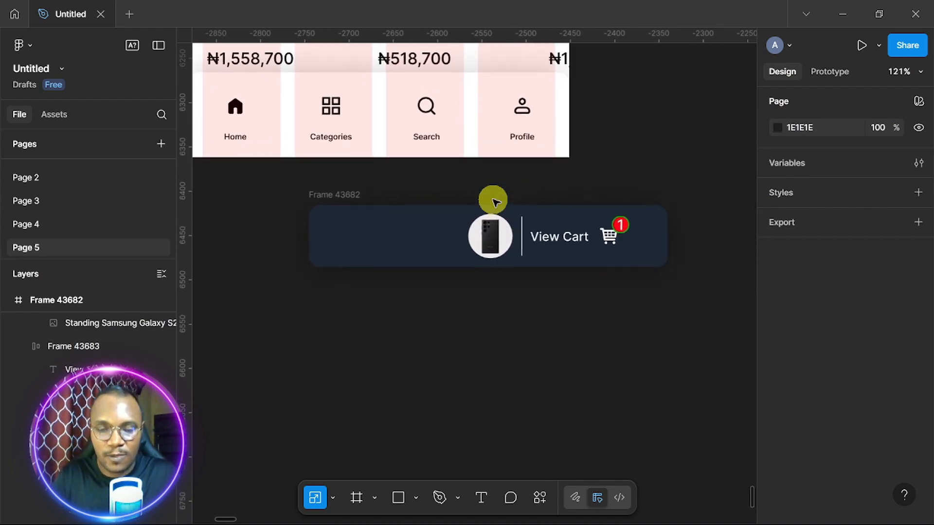
{"action": "scroll", "coordinate": [492, 200], "scroll_direction": "down", "scroll_amount": 3}
{"action": "scroll", "coordinate": [497, 203], "scroll_direction": "left", "scroll_amount": 1}
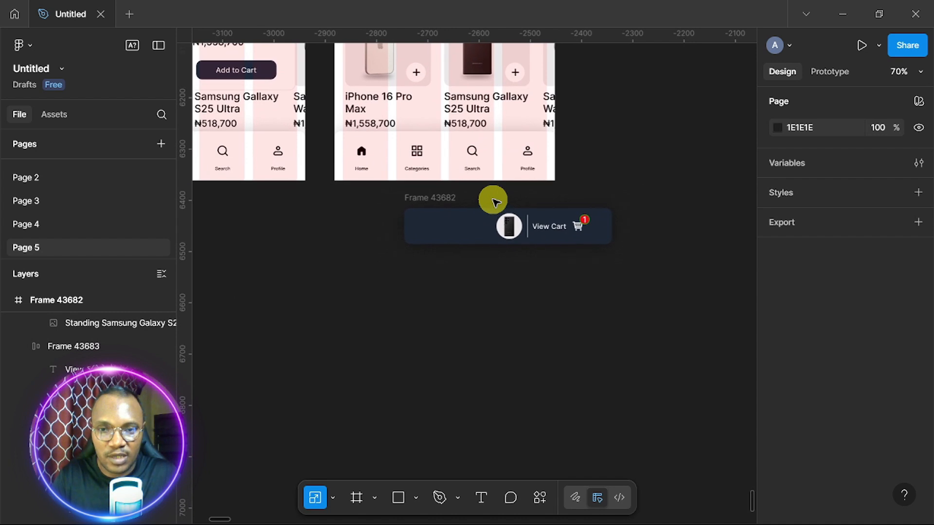
{"action": "scroll", "coordinate": [493, 202], "scroll_direction": "up", "scroll_amount": 1}
{"action": "scroll", "coordinate": [493, 202], "scroll_direction": "right", "scroll_amount": 1}
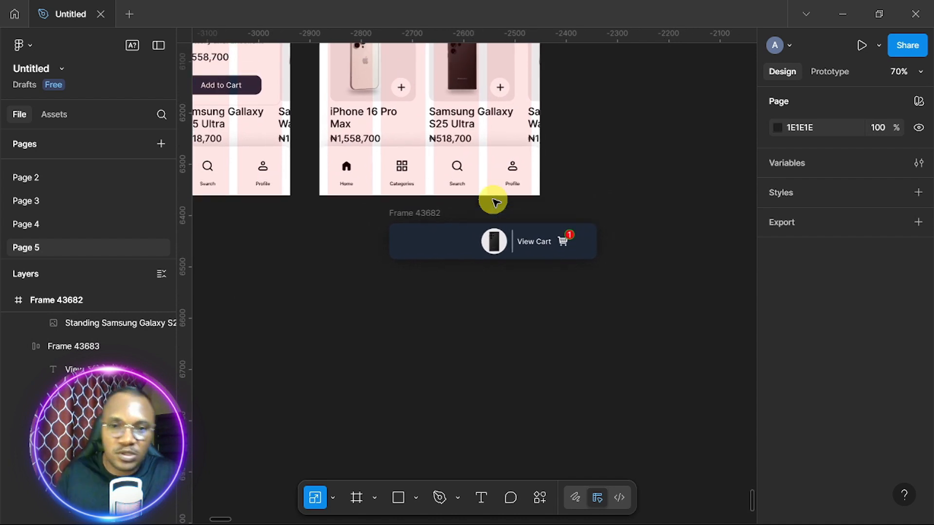
{"action": "left_click", "coordinate": [424, 210]}
{"action": "double_click", "coordinate": [421, 214]}
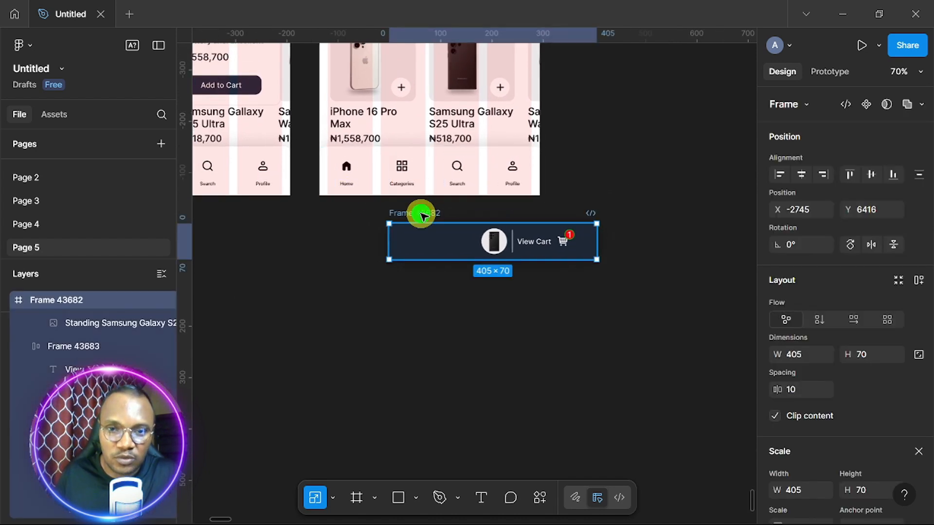
{"action": "type", "text": "Button"}
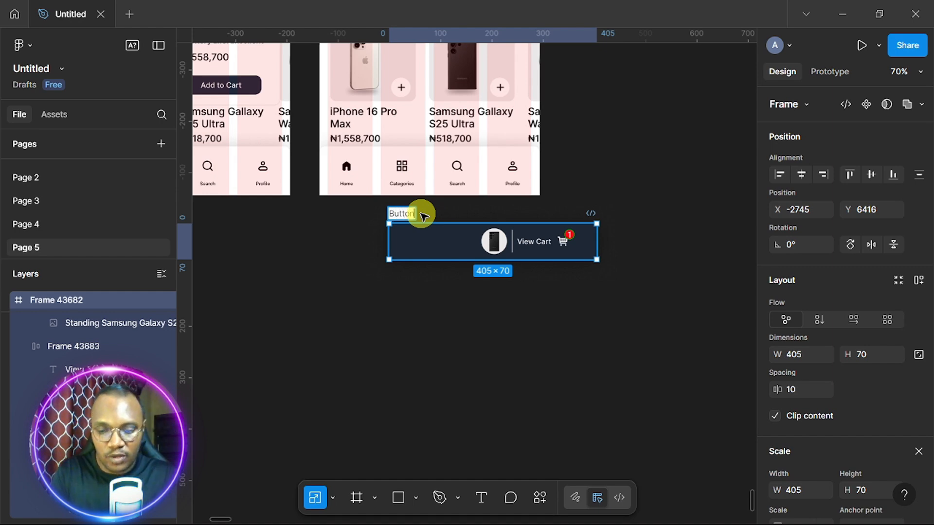
{"action": "key", "text": "Return"}
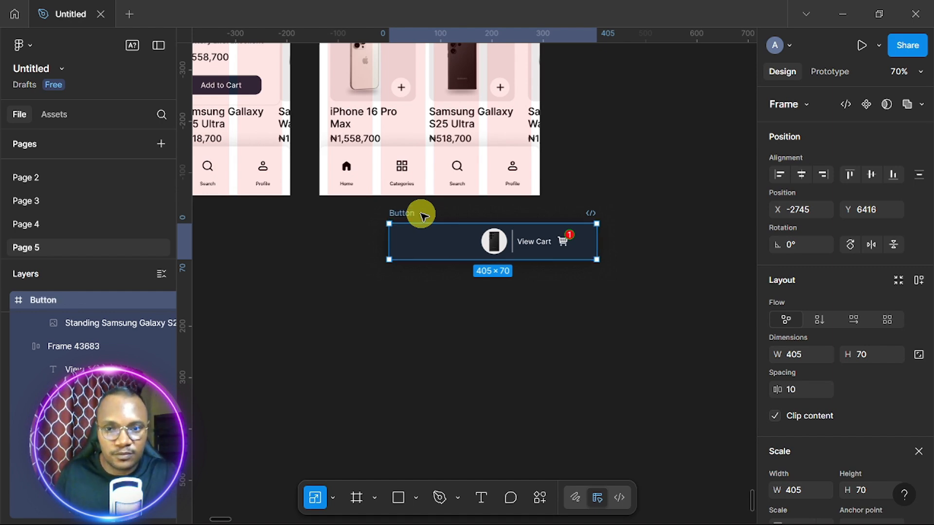
{"action": "left_click_drag", "start_coordinate": [456, 253], "coordinate": [436, 324]}
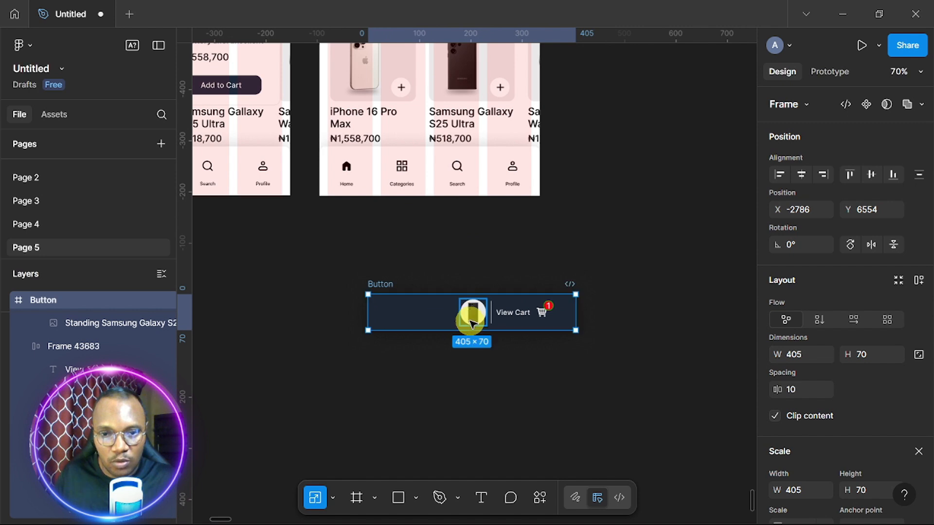
Nudge the circular phone frame straight up out of the Button bar to Y -83, keeping it nested in the Button frame
{"action": "left_click", "coordinate": [473, 321]}
{"action": "key", "text": "ctrl+alt+g"}
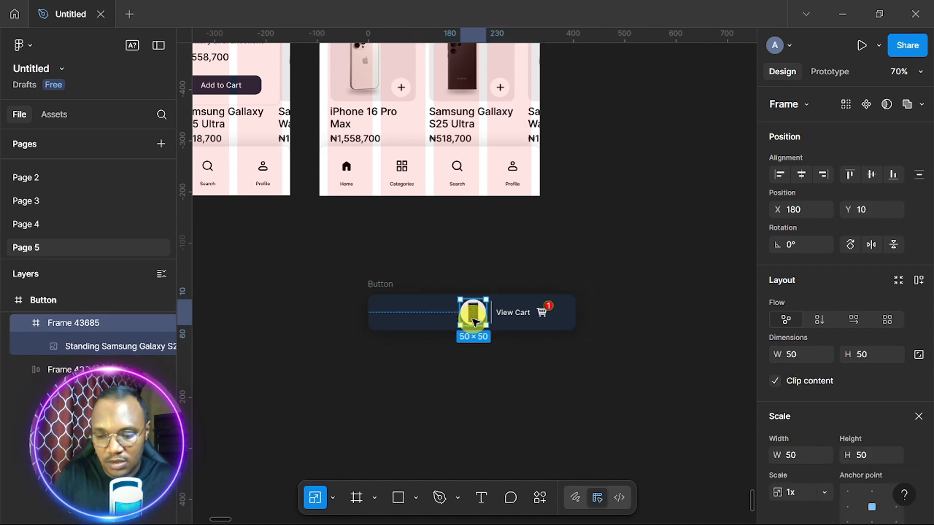
{"action": "key", "text": "Up"}
{"action": "key", "text": "Up"}
{"action": "key", "text": "Up"}
{"action": "key", "text": "Up"}
{"action": "key", "text": "Up"}
{"action": "key", "text": "Up"}
{"action": "key", "text": "Up"}
{"action": "key", "text": "Up"}
{"action": "key", "text": "Up"}
{"action": "key", "text": "Up"}
{"action": "key", "text": "Up"}
{"action": "key", "text": "Up"}
{"action": "key", "text": "Up"}
{"action": "key", "text": "Up"}
{"action": "key", "text": "Up"}
{"action": "key", "text": "Up"}
{"action": "key", "text": "Up"}
{"action": "key", "text": "Up"}
{"action": "key", "text": "Up"}
{"action": "key", "text": "Up"}
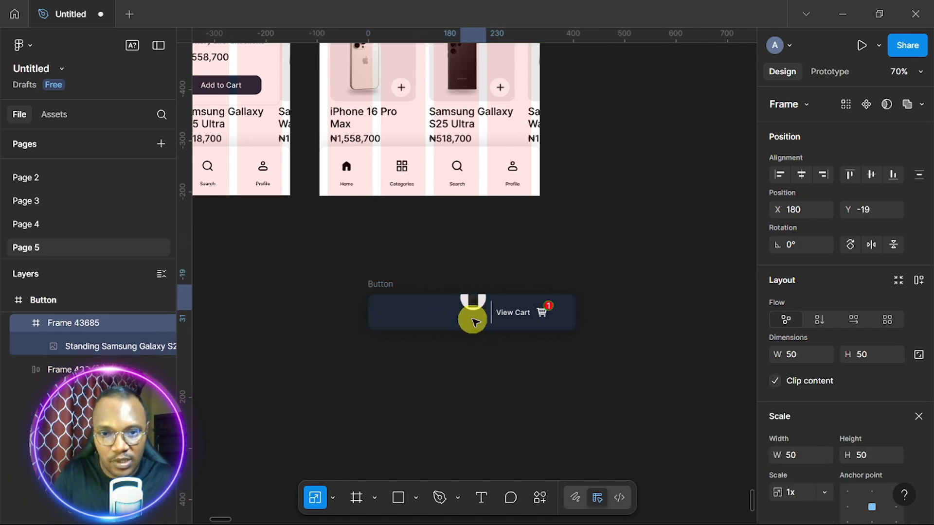
{"action": "key", "text": "Up"}
{"action": "key", "text": "Up"}
{"action": "key", "text": "Up"}
{"action": "key", "text": "Up"}
{"action": "key", "text": "Up"}
{"action": "key", "text": "Up"}
{"action": "key", "text": "Up"}
{"action": "key", "text": "Up"}
{"action": "key", "text": "Up"}
{"action": "key", "text": "Up"}
{"action": "key", "text": "Up"}
{"action": "key", "text": "Up"}
{"action": "key", "text": "Up"}
{"action": "key", "text": "Up"}
{"action": "key", "text": "Up"}
{"action": "key", "text": "Up"}
{"action": "key", "text": "Up"}
{"action": "key", "text": "Up"}
{"action": "key", "text": "Up"}
{"action": "key", "text": "Up"}
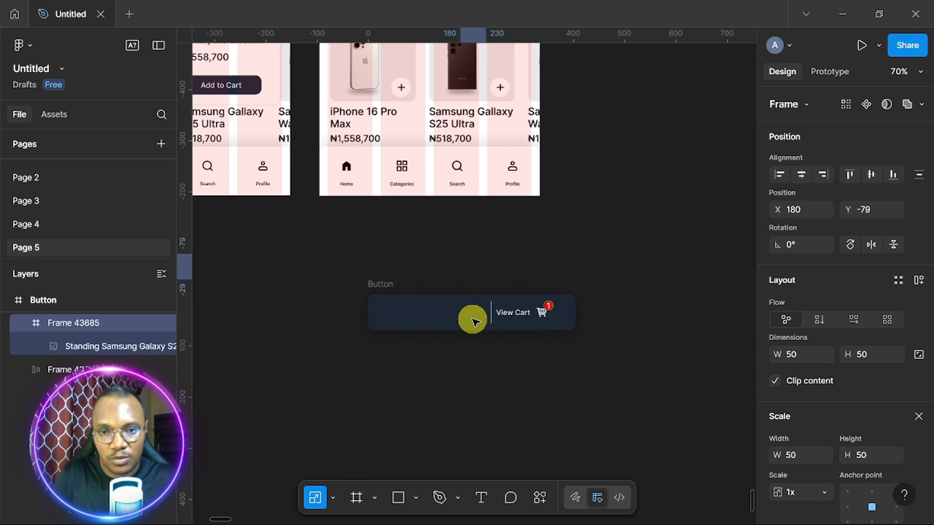
{"action": "key", "text": "Up"}
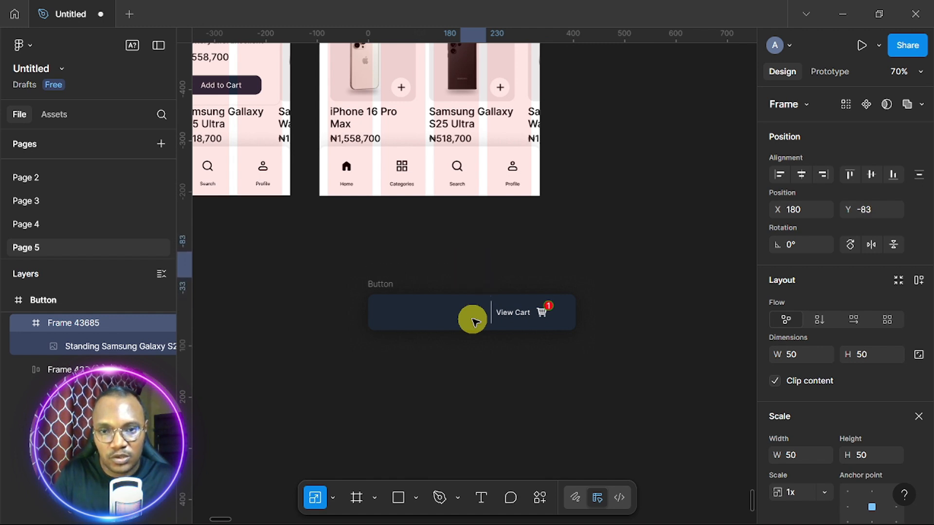
Turn off Clip content on the Button frame to check the circular frame above it, and turn clipping back on
{"action": "left_click", "coordinate": [372, 283]}
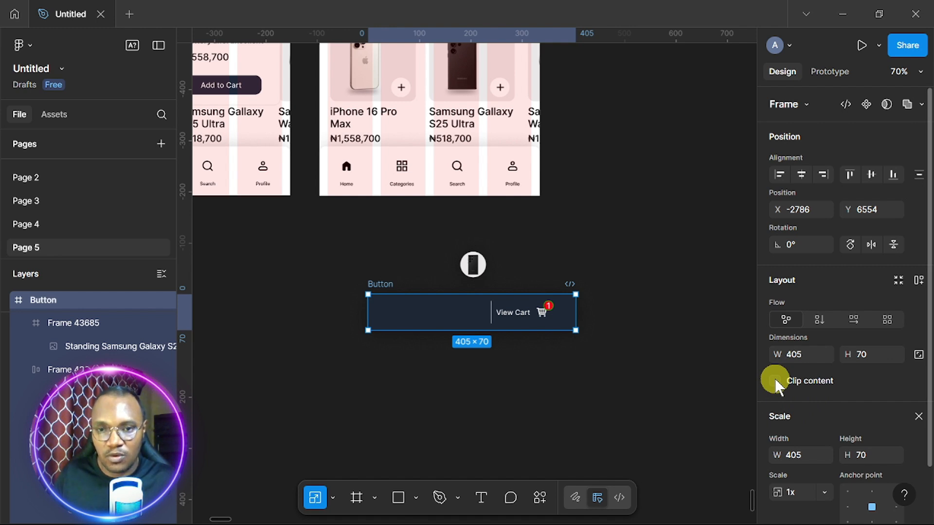
{"action": "scroll", "coordinate": [717, 361], "scroll_direction": "down", "scroll_amount": 1}
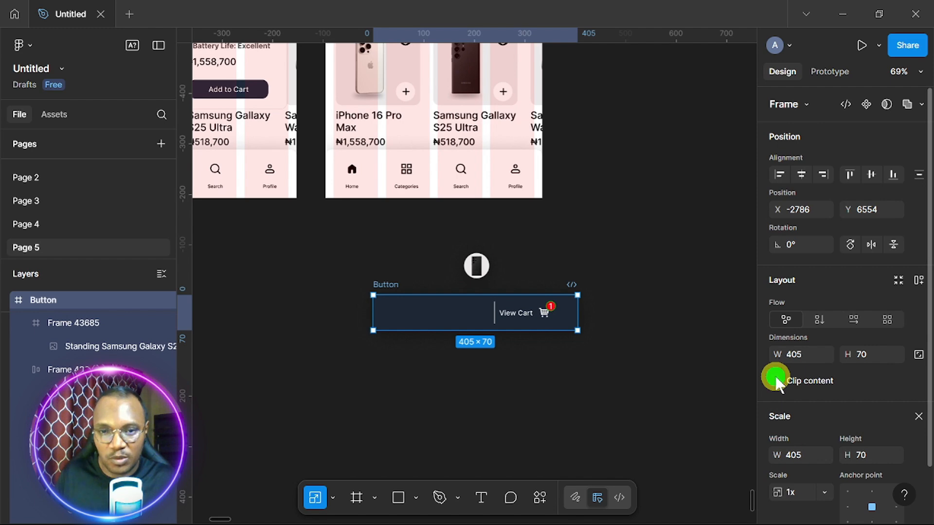
Move the Button frame to X -2383, Y 5924, just right of the second Home screen
{"action": "scroll", "coordinate": [469, 319], "scroll_direction": "down", "scroll_amount": 6}
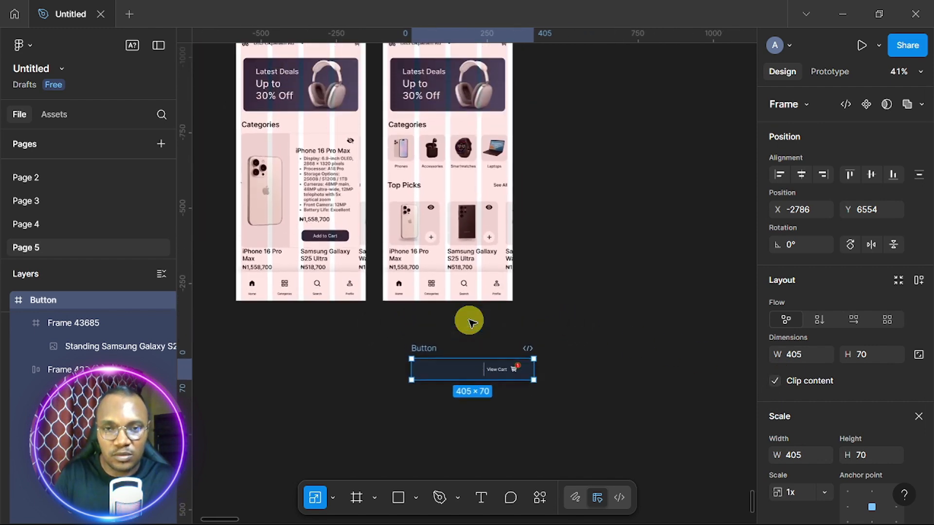
{"action": "scroll", "coordinate": [470, 322], "scroll_direction": "down", "scroll_amount": 1}
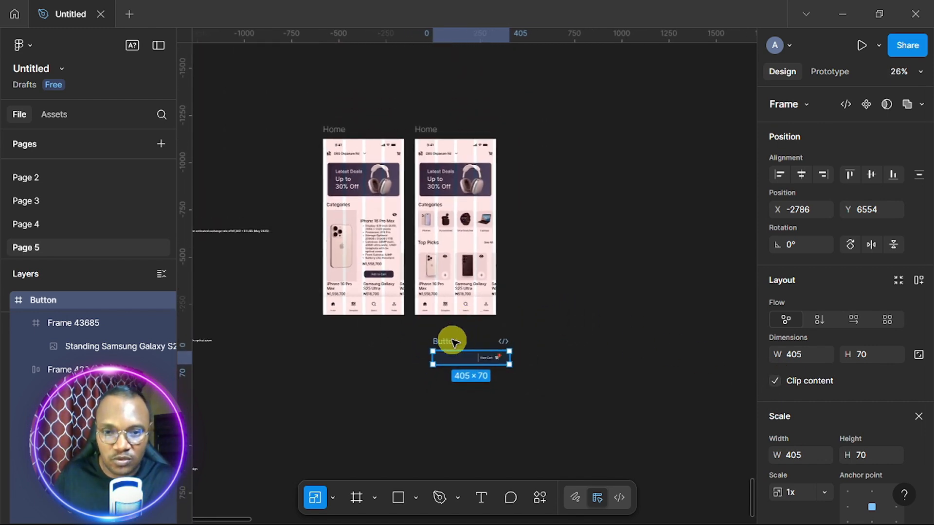
{"action": "scroll", "coordinate": [452, 342], "scroll_direction": "up", "scroll_amount": 6}
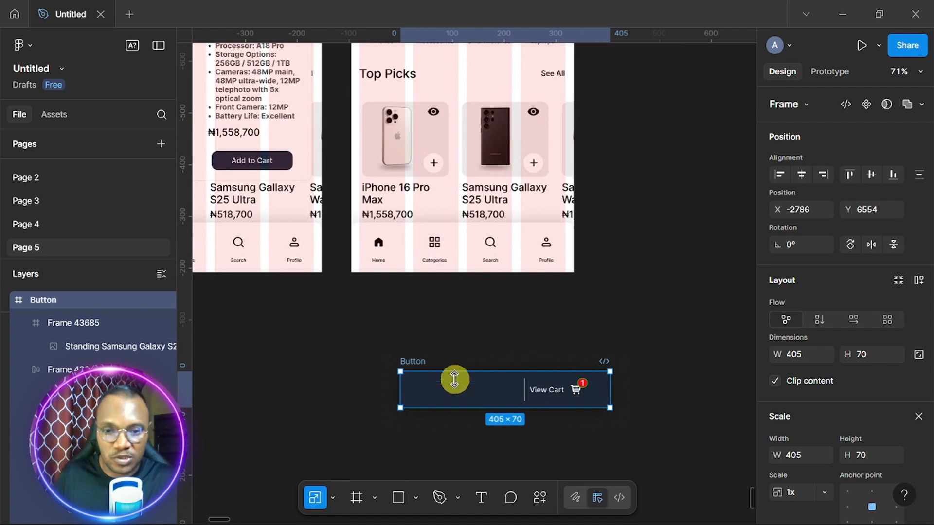
{"action": "left_click_drag", "start_coordinate": [455, 382], "coordinate": [695, 24]}
{"action": "scroll", "coordinate": [648, 204], "scroll_direction": "down", "scroll_amount": 4}
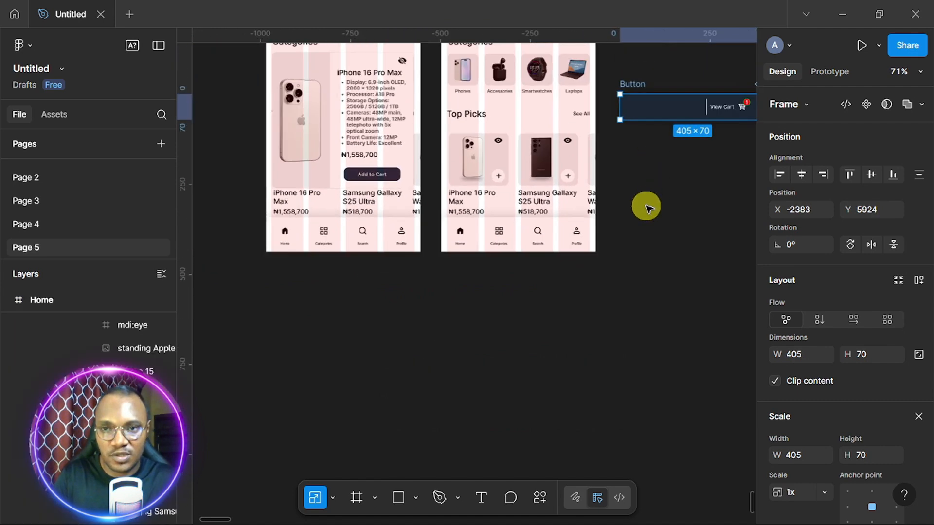
Extend the second Home frame downward to a height of 1951, revealing the New Arrivals and Recommendations sections
{"action": "scroll", "coordinate": [648, 209], "scroll_direction": "up", "scroll_amount": 2}
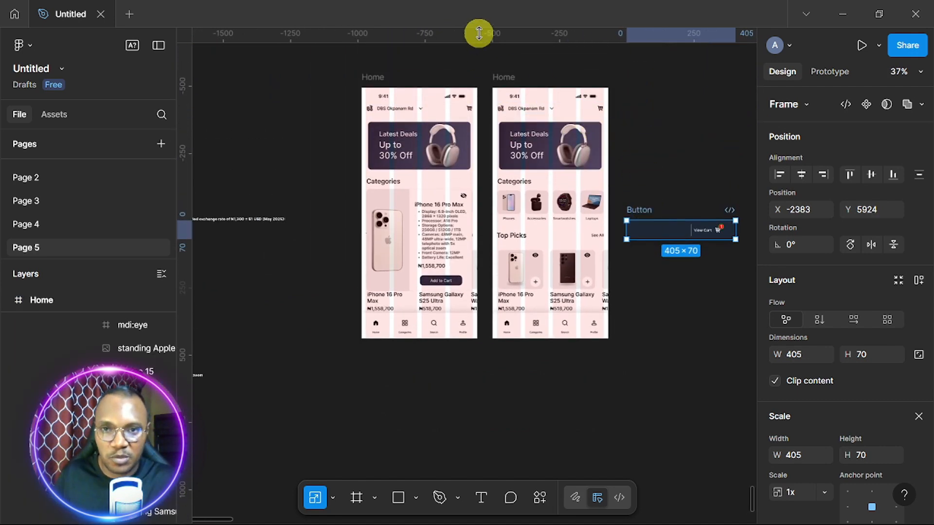
{"action": "left_click", "coordinate": [506, 78]}
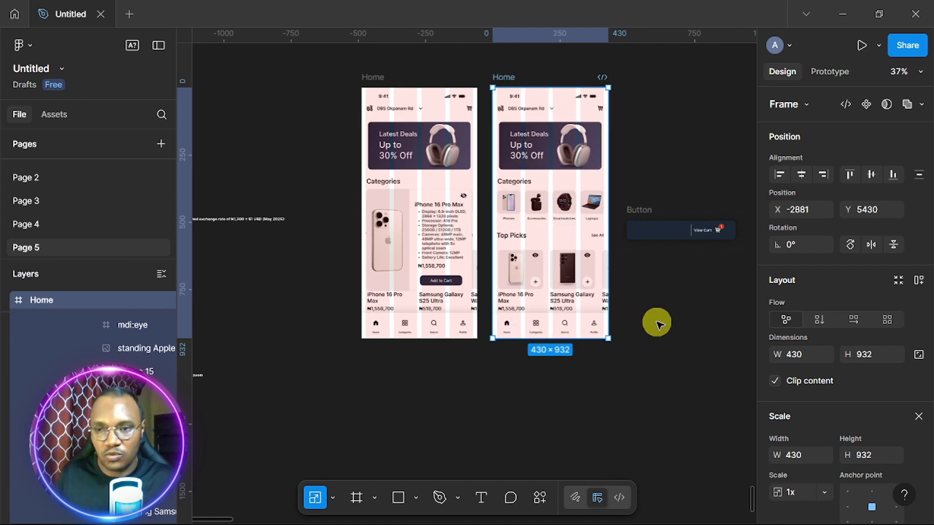
{"action": "left_click", "coordinate": [918, 417]}
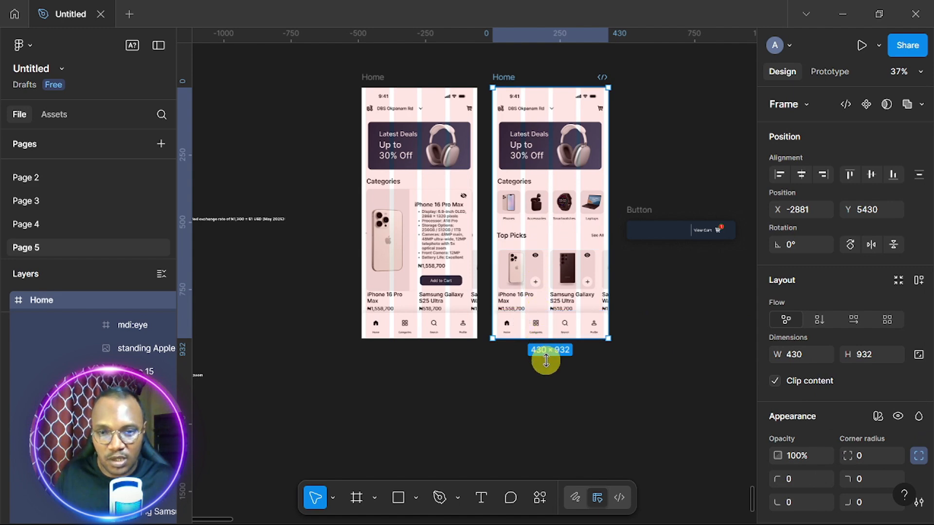
{"action": "left_click_drag", "start_coordinate": [546, 366], "coordinate": [538, 444]}
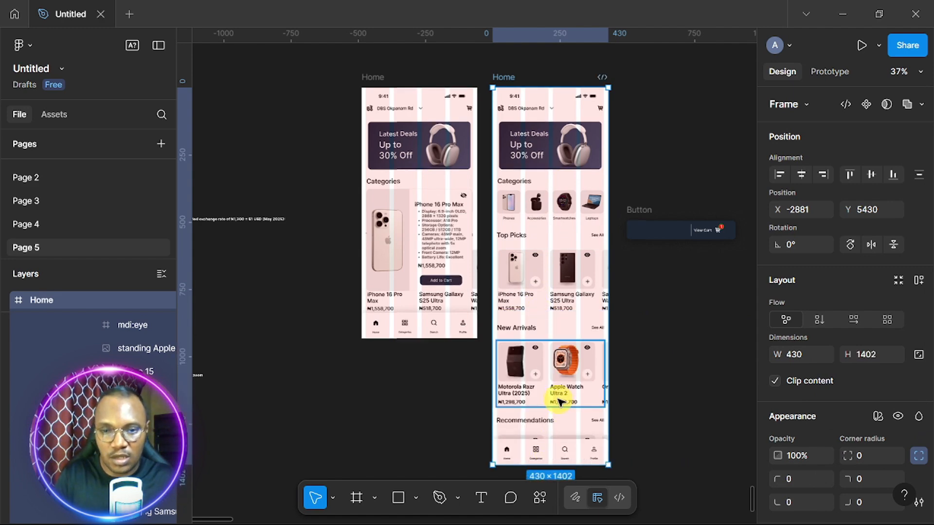
{"action": "scroll", "coordinate": [557, 399], "scroll_direction": "down", "scroll_amount": 5}
{"action": "left_click_drag", "start_coordinate": [544, 271], "coordinate": [538, 413]}
{"action": "scroll", "coordinate": [684, 338], "scroll_direction": "up", "scroll_amount": 3}
{"action": "scroll", "coordinate": [683, 339], "scroll_direction": "right", "scroll_amount": 1}
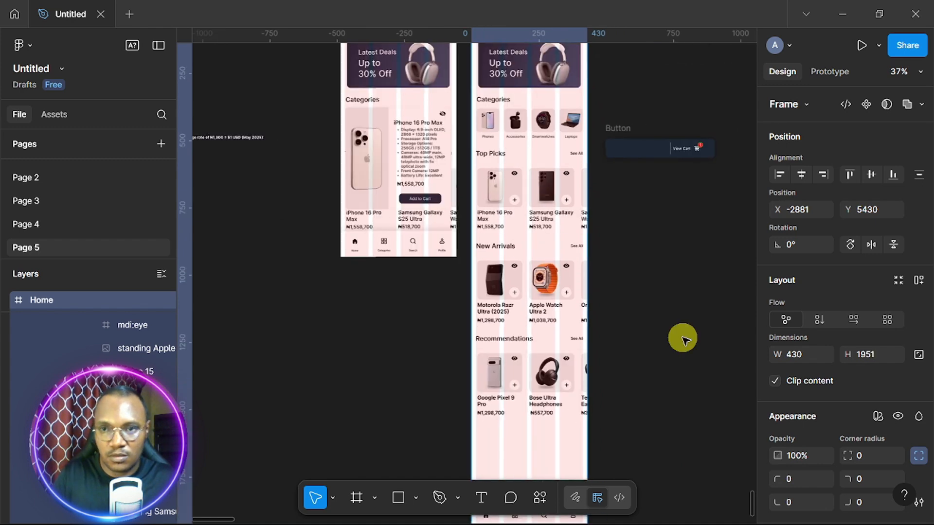
Nest the Button bar in the second Home frame below Recommendations, centred horizontally at Y 1679 above the navigation bar
{"action": "left_click_drag", "start_coordinate": [620, 130], "coordinate": [492, 449]}
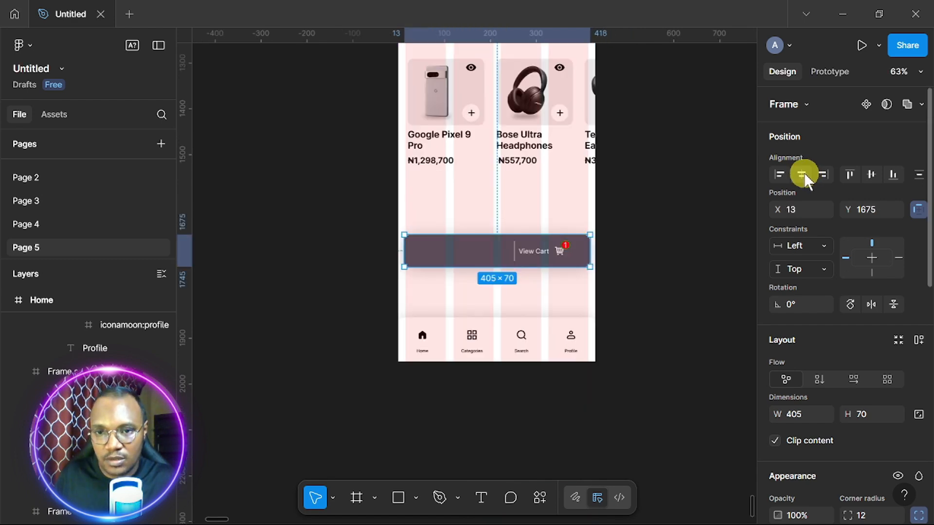
{"action": "left_click", "coordinate": [805, 174]}
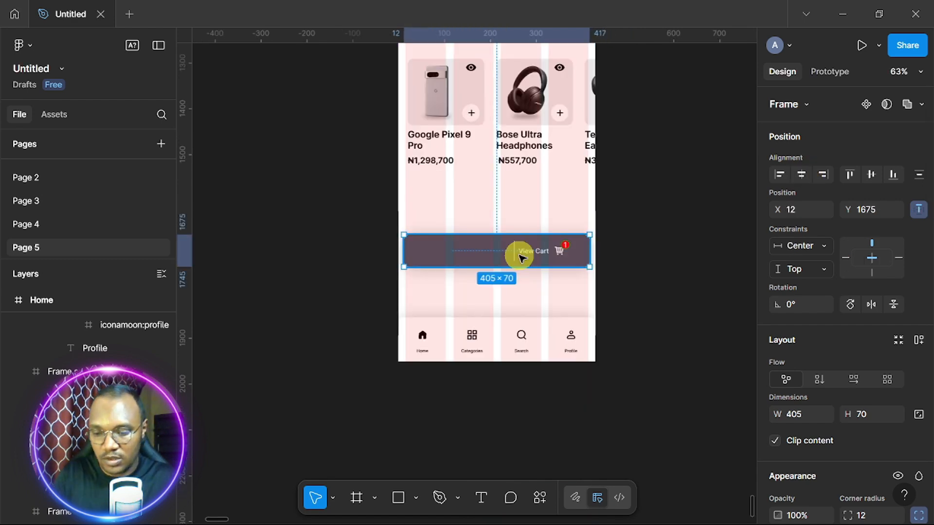
{"action": "left_click_drag", "start_coordinate": [521, 257], "coordinate": [519, 256]}
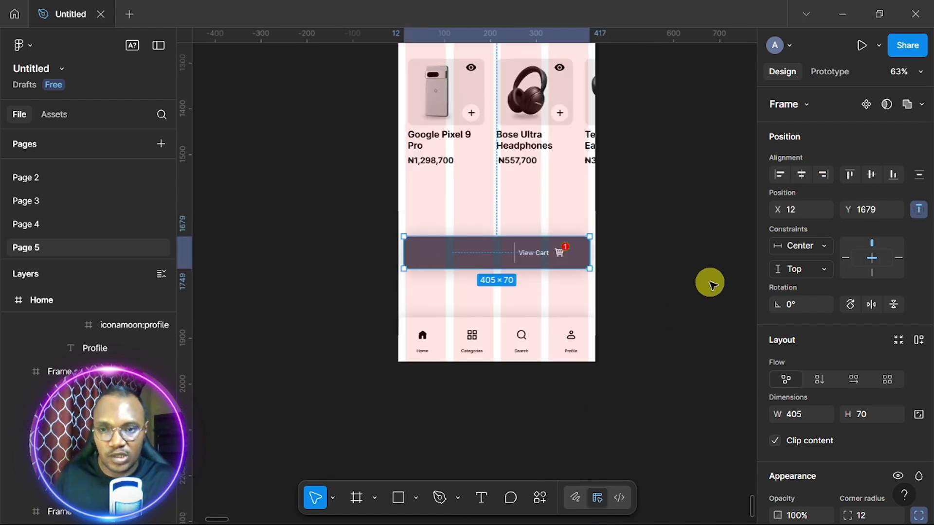
Set the second Home frame's height to 932
{"action": "left_click", "coordinate": [535, 330]}
{"action": "scroll", "coordinate": [667, 242], "scroll_direction": "down", "scroll_amount": 3}
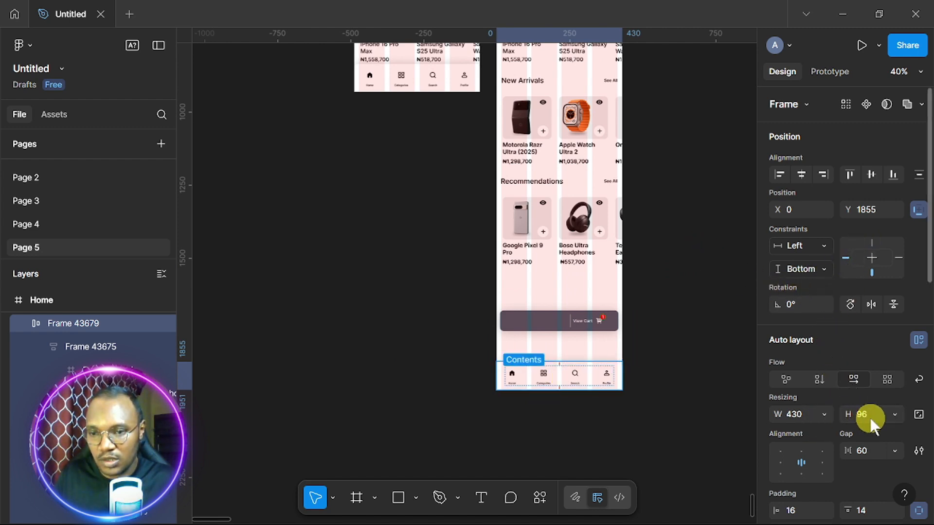
{"action": "scroll", "coordinate": [586, 236], "scroll_direction": "down", "scroll_amount": 3, "text": "ctrl"}
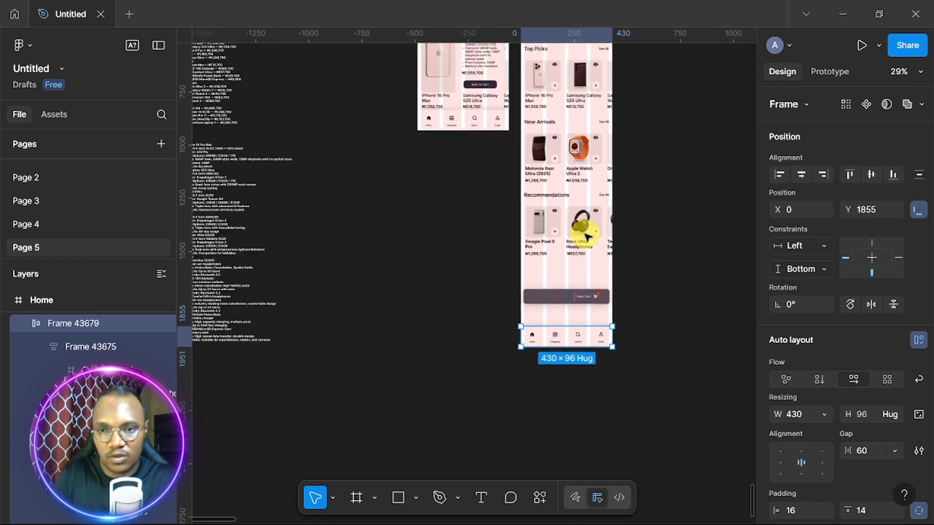
{"action": "scroll", "coordinate": [590, 236], "scroll_direction": "up", "scroll_amount": 5}
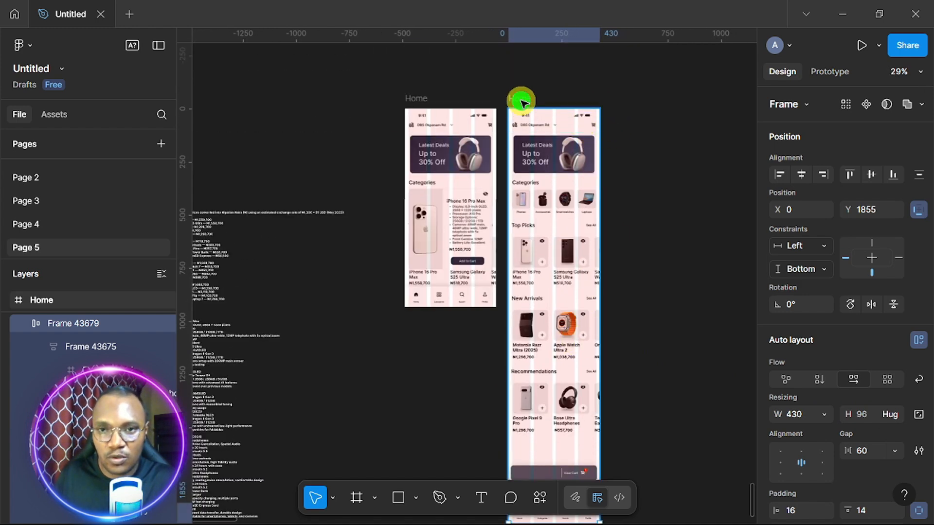
{"action": "left_click", "coordinate": [522, 100]}
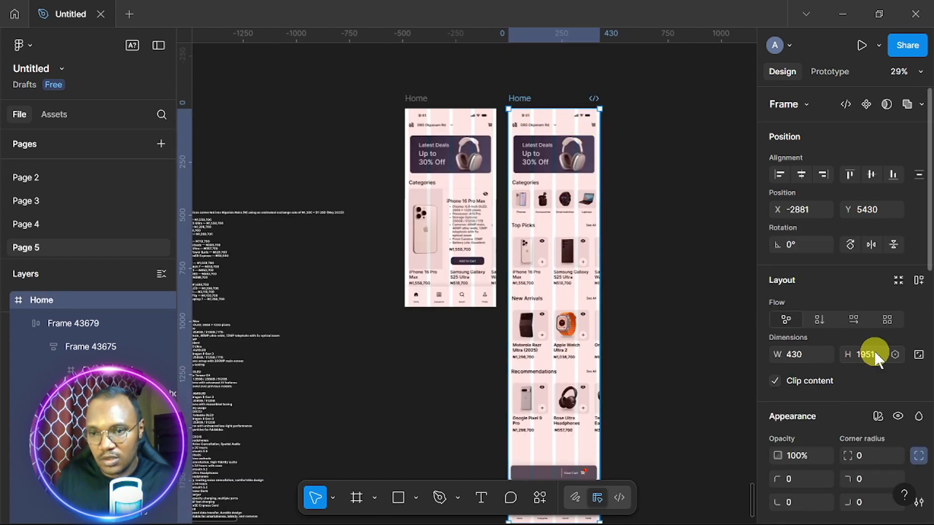
{"action": "left_click", "coordinate": [872, 349]}
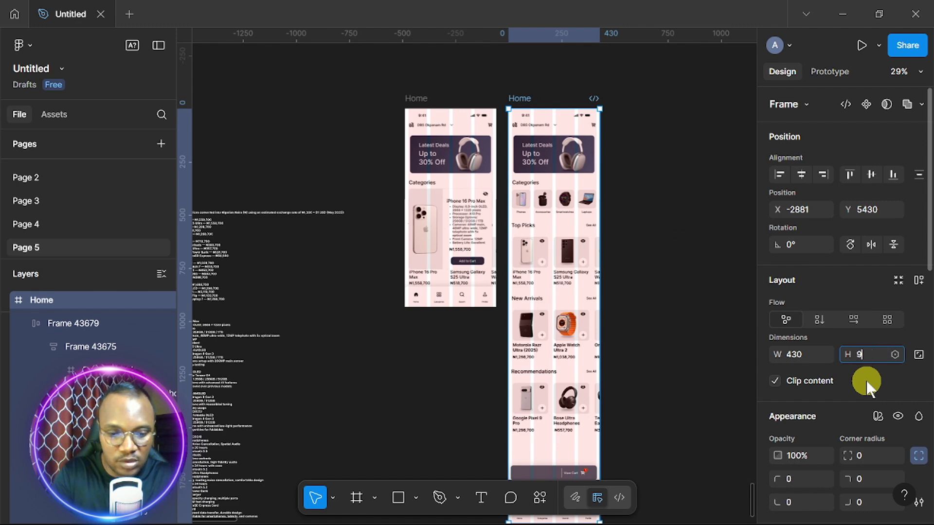
{"action": "type", "text": "932"}
{"action": "key", "text": "Return"}
{"action": "scroll", "coordinate": [596, 190], "scroll_direction": "up", "scroll_amount": 3}
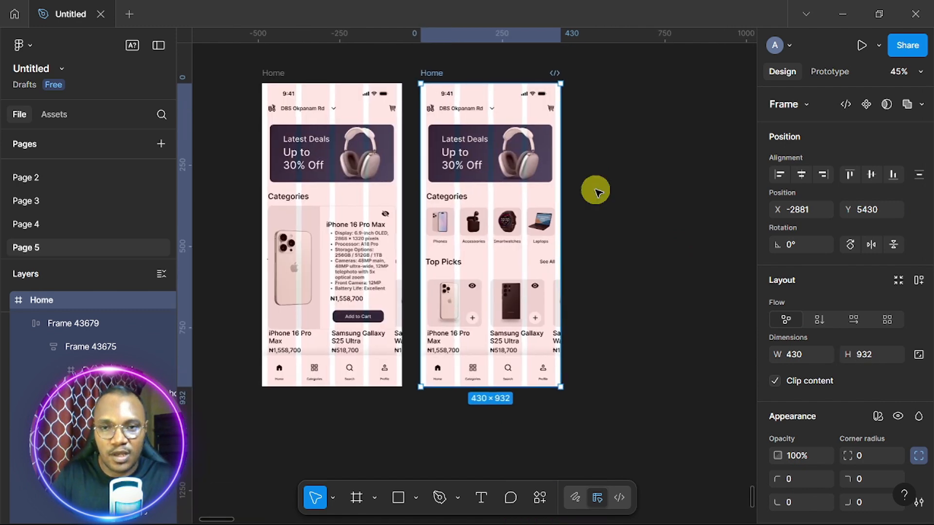
{"action": "key", "text": "ctrl+d"}
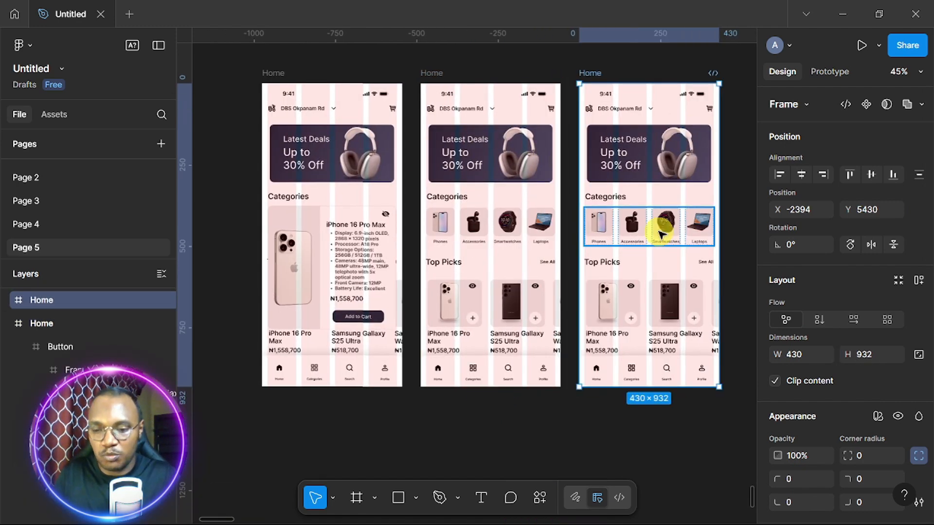
{"action": "key", "text": "Delete"}
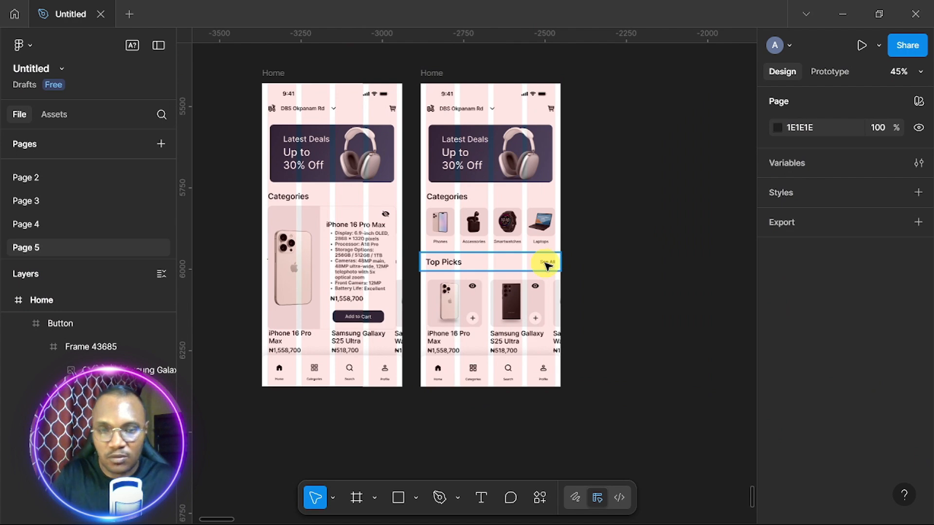
{"action": "left_click", "coordinate": [560, 265]}
{"action": "key", "text": "Escape"}
Set the second Home frame's prototype scroll overflow to Horizontal
{"action": "left_click", "coordinate": [434, 74]}
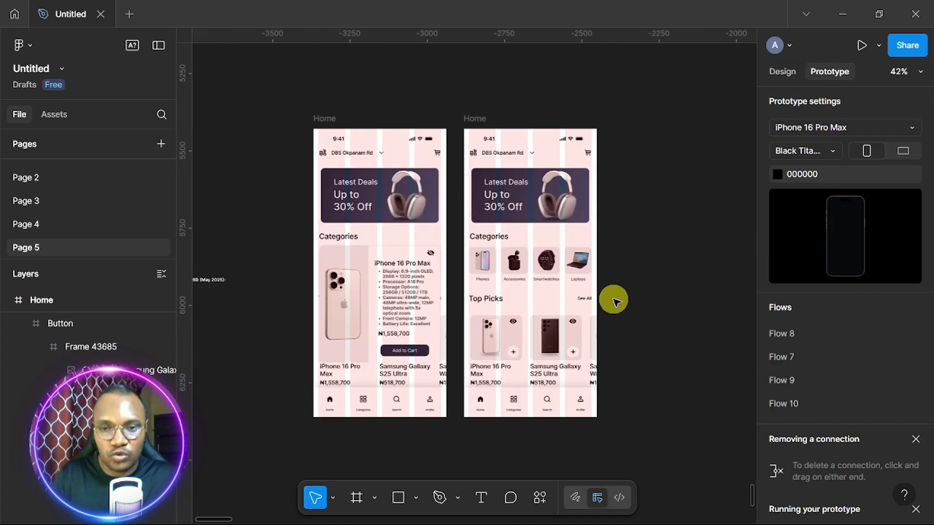
{"action": "scroll", "coordinate": [614, 301], "scroll_direction": "up", "scroll_amount": 3}
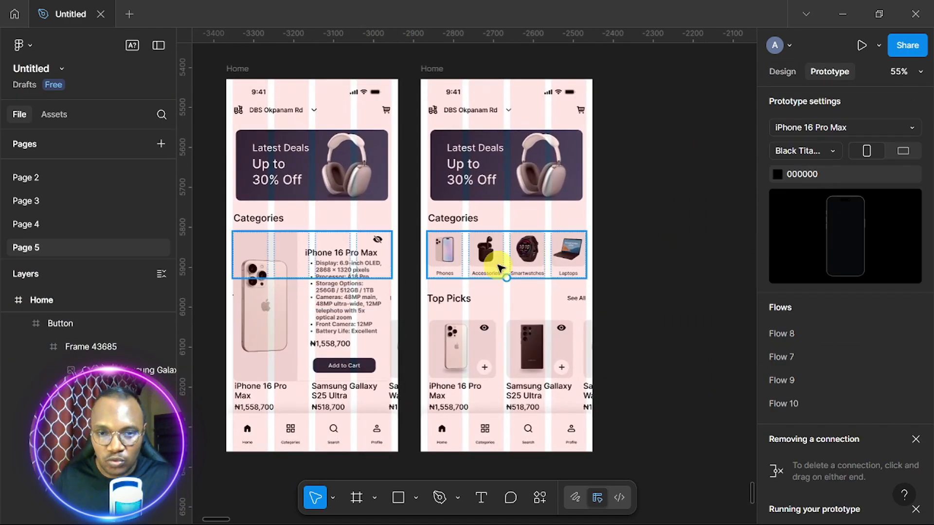
{"action": "scroll", "coordinate": [500, 267], "scroll_direction": "down", "scroll_amount": 3}
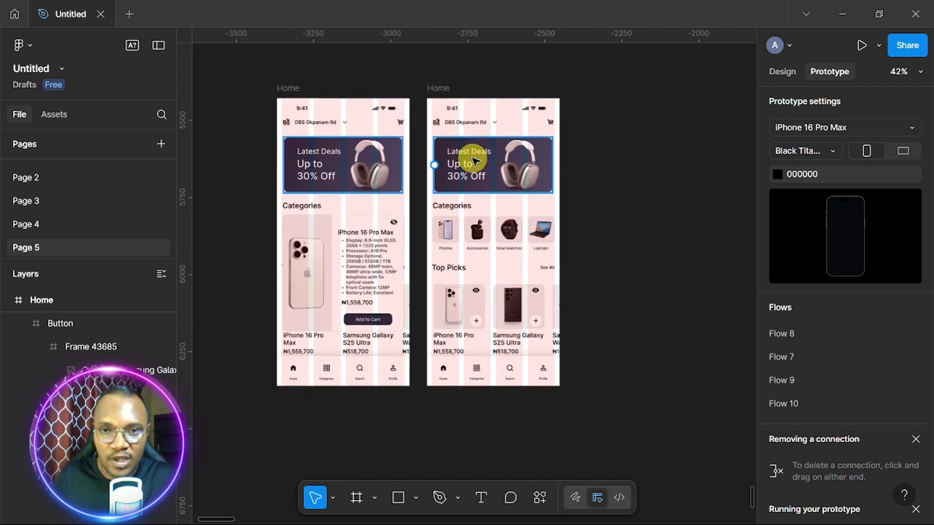
{"action": "left_click", "coordinate": [446, 91]}
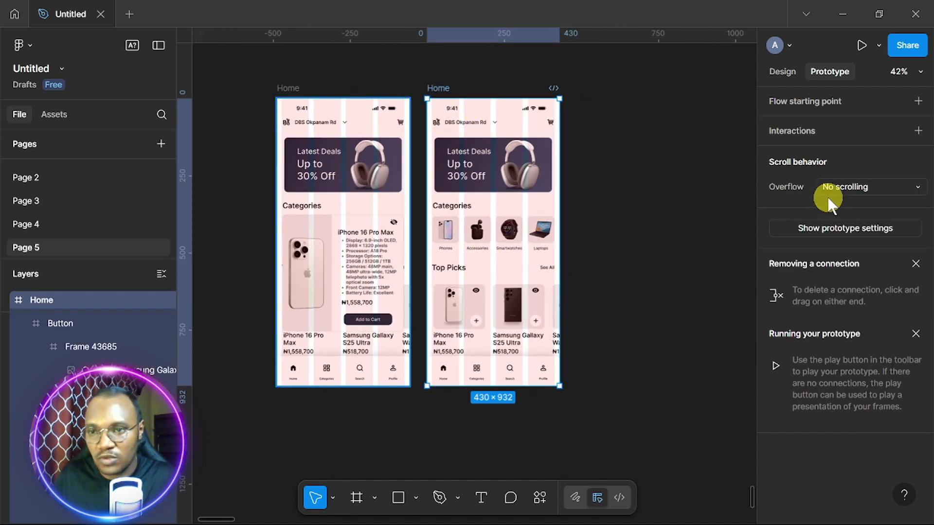
{"action": "left_click", "coordinate": [919, 188]}
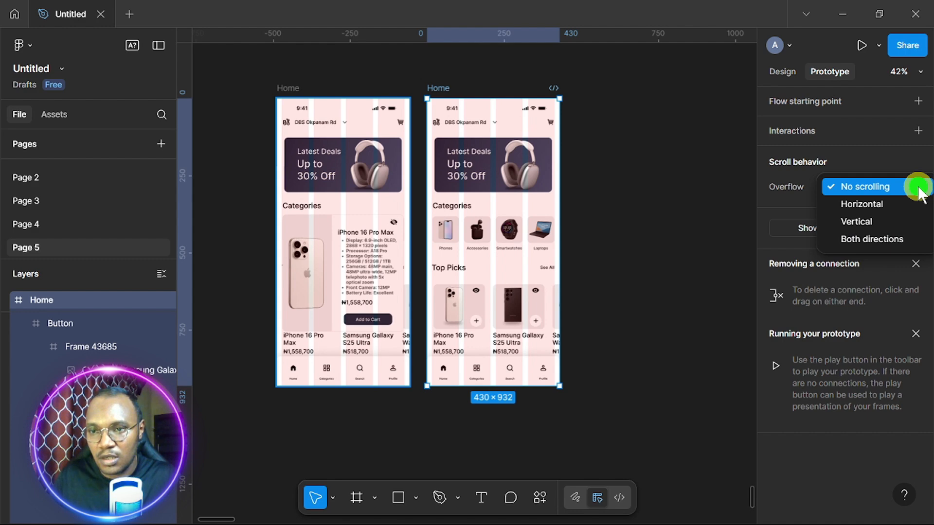
{"action": "left_click", "coordinate": [899, 207]}
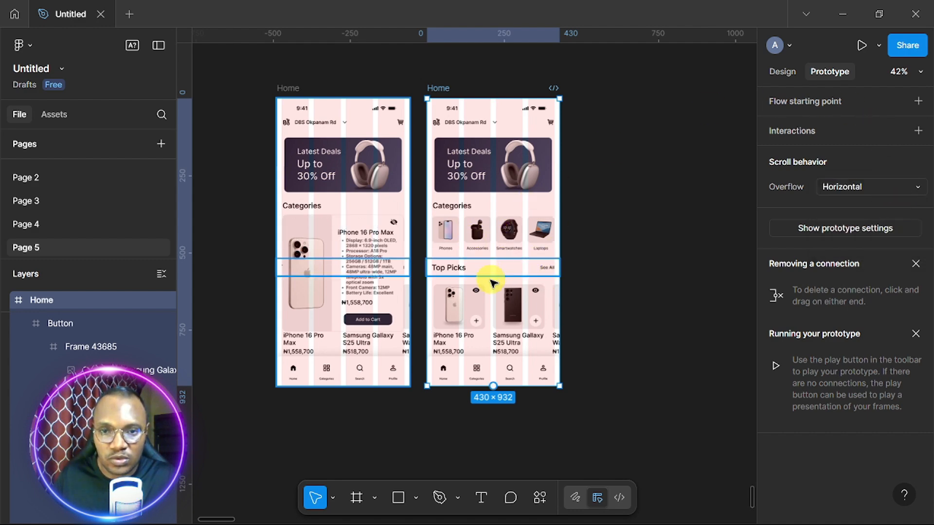
Set the scroll overflow of the Top Picks card row in the second Home frame to Both directions
{"action": "left_click", "coordinate": [494, 308]}
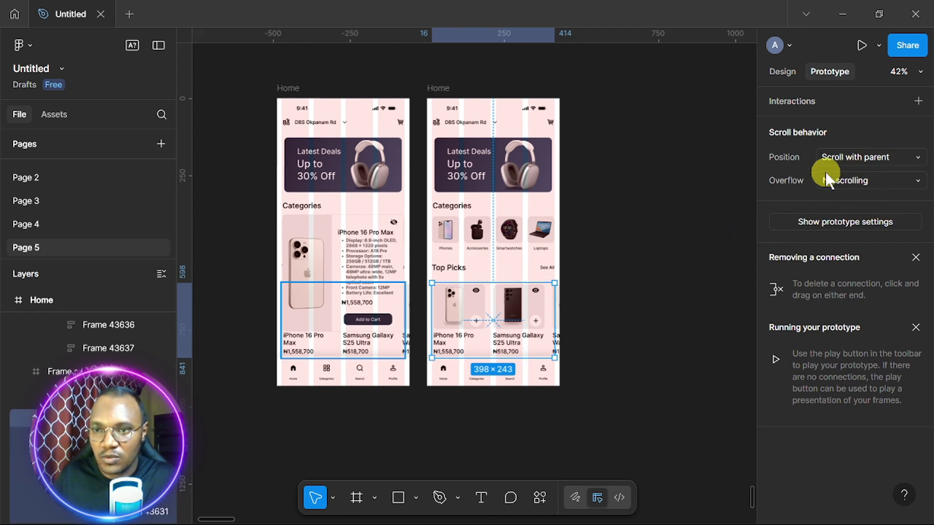
{"action": "left_click", "coordinate": [917, 179]}
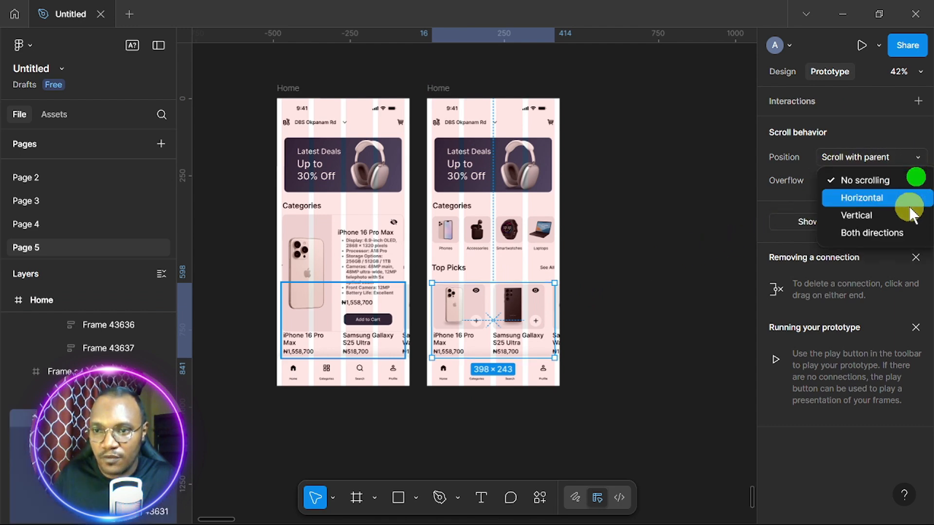
{"action": "left_click", "coordinate": [899, 234]}
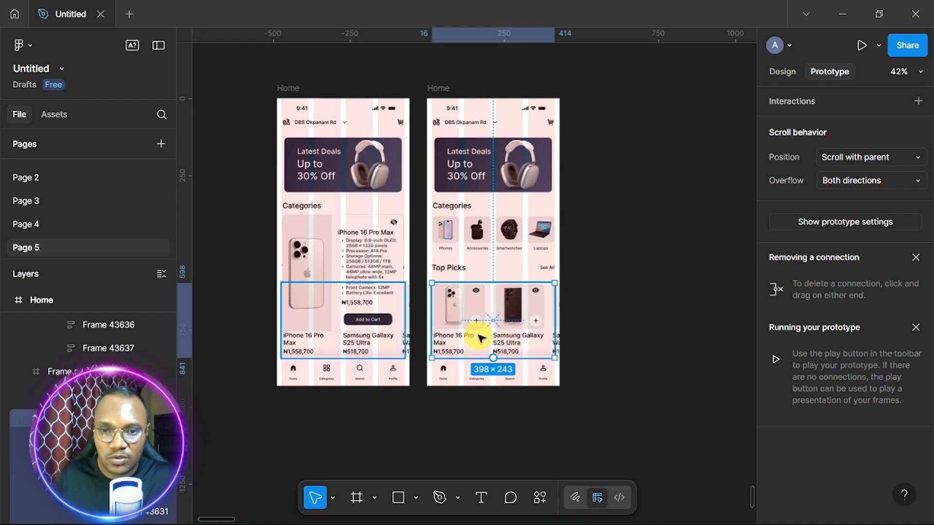
Turn off Clip content on the second Home frame and return to its prototype settings
{"action": "left_click", "coordinate": [439, 88]}
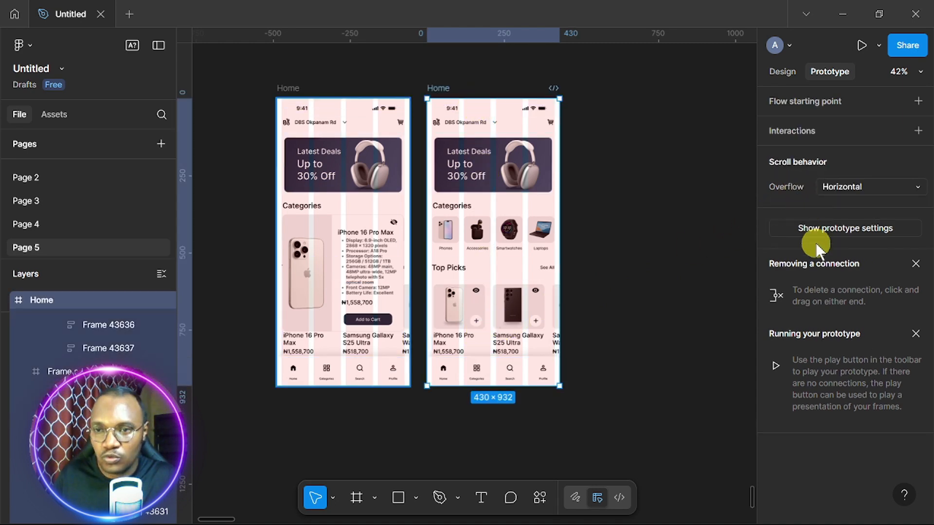
{"action": "left_click", "coordinate": [782, 72]}
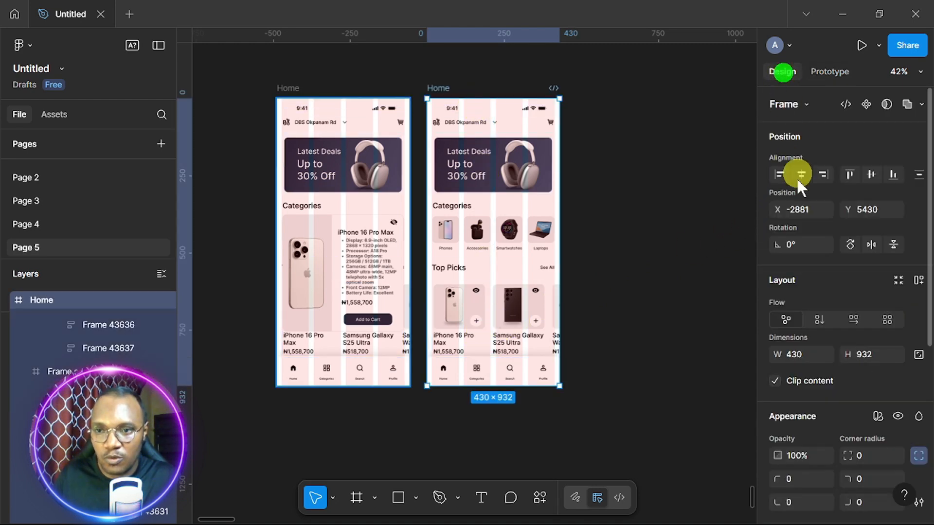
{"action": "left_click", "coordinate": [780, 380]}
{"action": "left_click", "coordinate": [827, 72]}
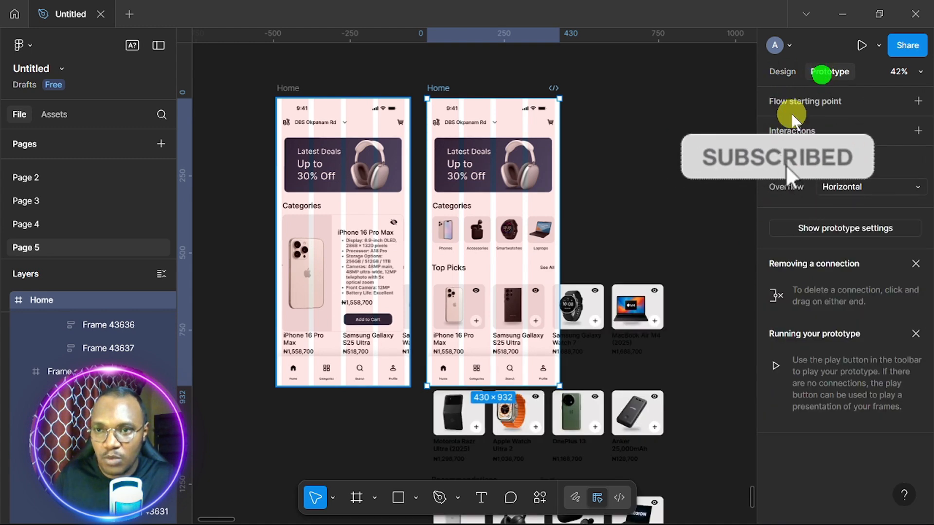
Set the scroll overflow of the New Arrivals card row (Motorola Razr, Apple Watch) to Both directions
{"action": "left_click", "coordinate": [507, 440]}
{"action": "left_click", "coordinate": [501, 430]}
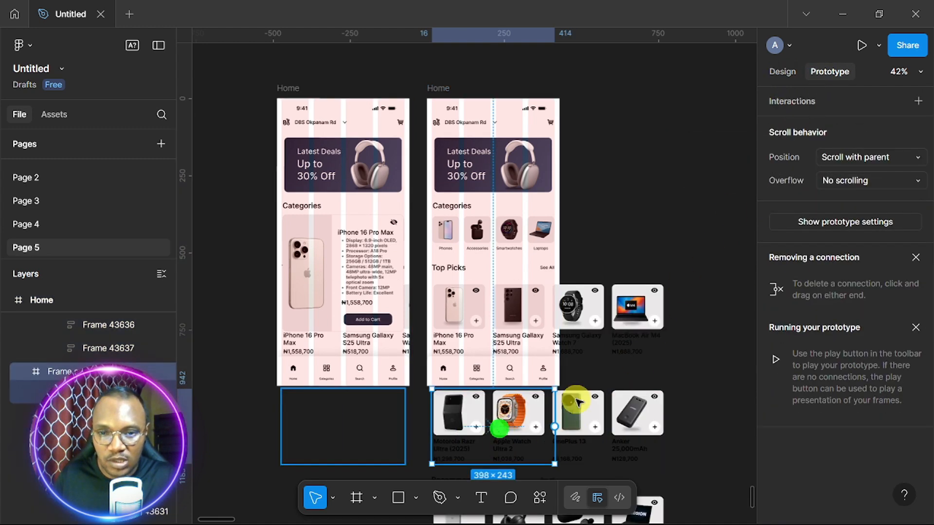
{"action": "left_click", "coordinate": [917, 184]}
{"action": "left_click", "coordinate": [876, 233]}
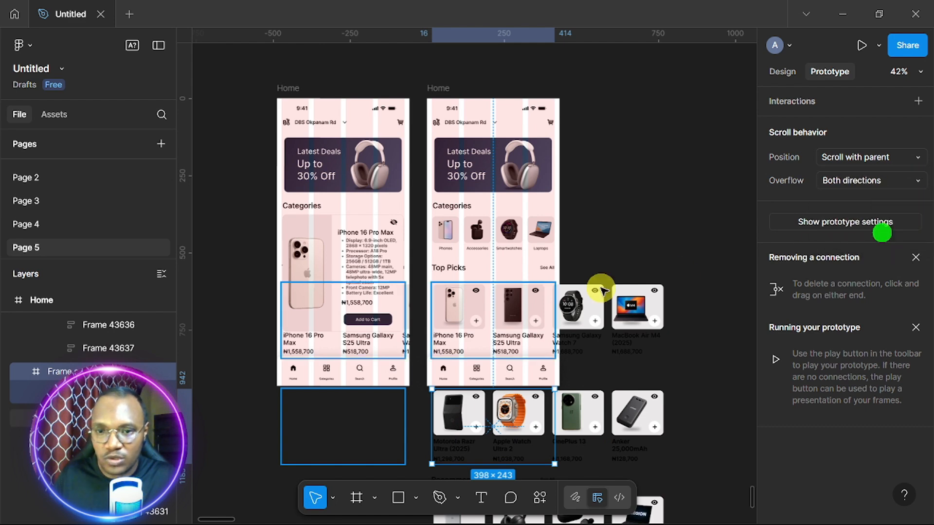
Set the scroll overflow of the Recommendations card frame to Both directions and deselect it
{"action": "scroll", "coordinate": [601, 289], "scroll_direction": "down", "scroll_amount": 5}
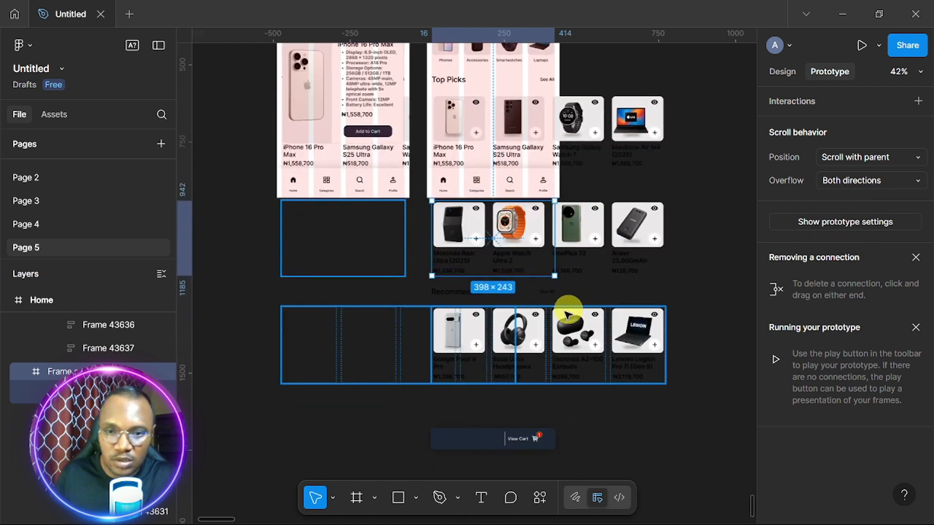
{"action": "left_click", "coordinate": [521, 333]}
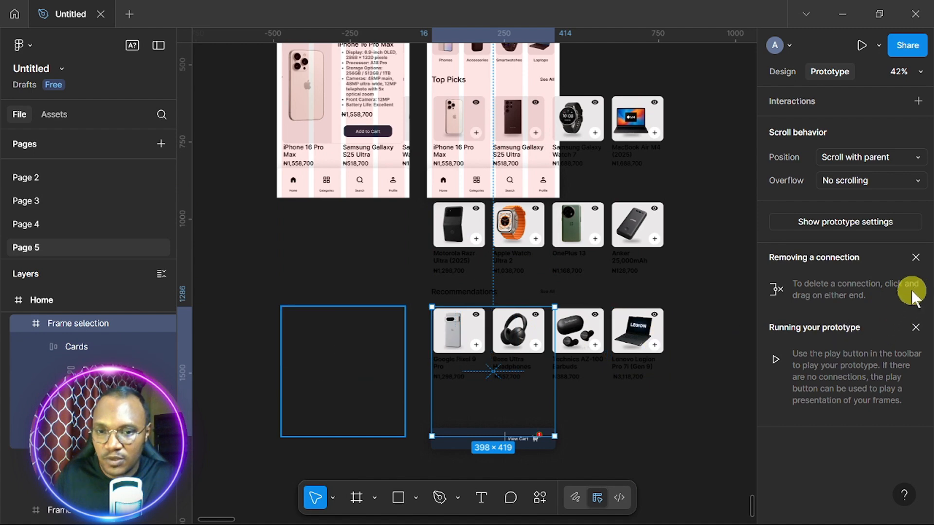
{"action": "left_click", "coordinate": [915, 183]}
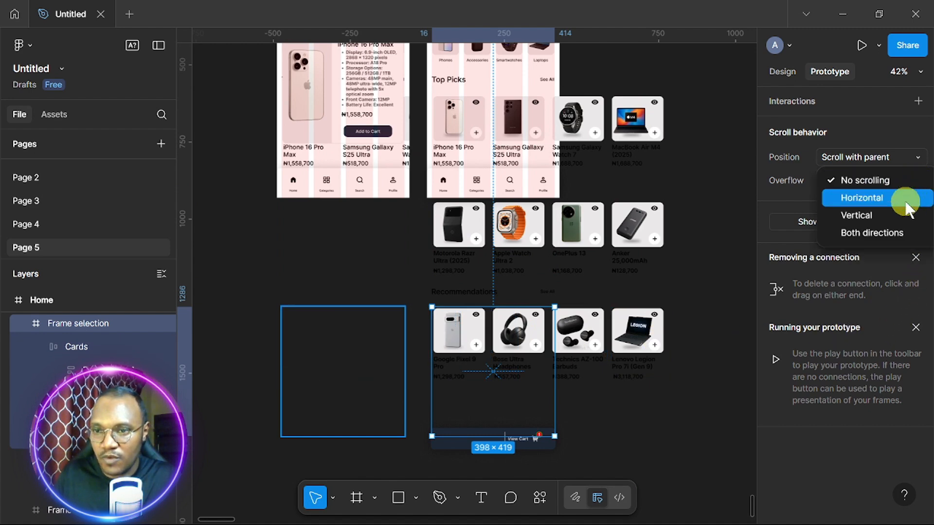
{"action": "left_click", "coordinate": [895, 236]}
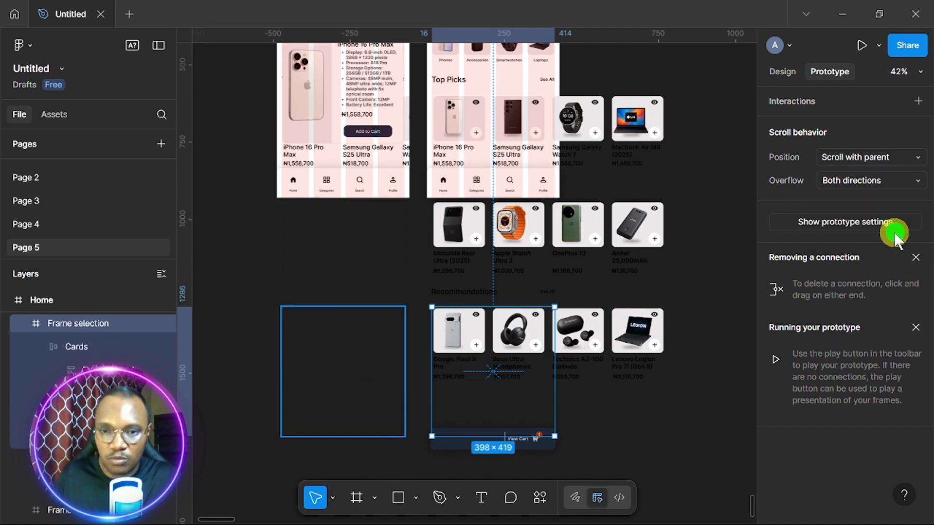
{"action": "left_click", "coordinate": [671, 279]}
{"action": "scroll", "coordinate": [672, 278], "scroll_direction": "up", "scroll_amount": 3}
{"action": "scroll", "coordinate": [671, 278], "scroll_direction": "down", "scroll_amount": 5, "text": "ctrl"}
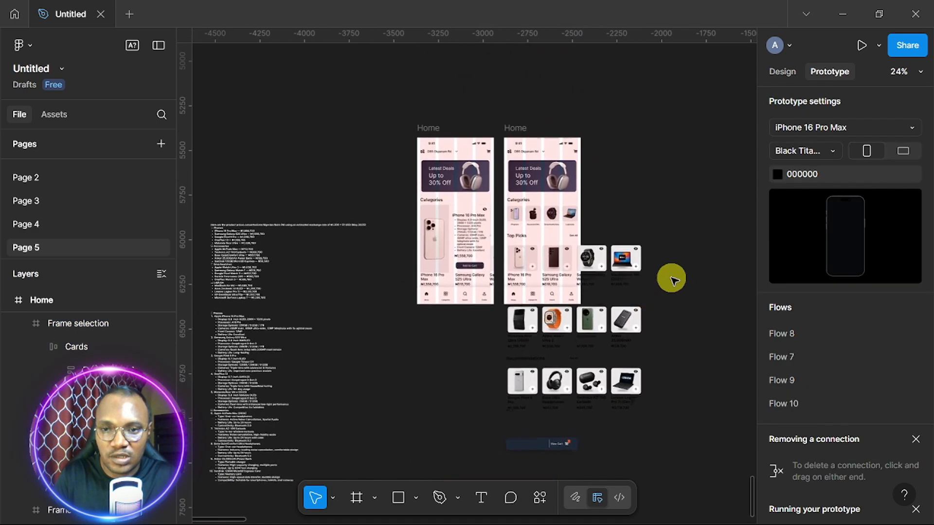
Turn on Clip content for the second Home frame
{"action": "left_click", "coordinate": [515, 132]}
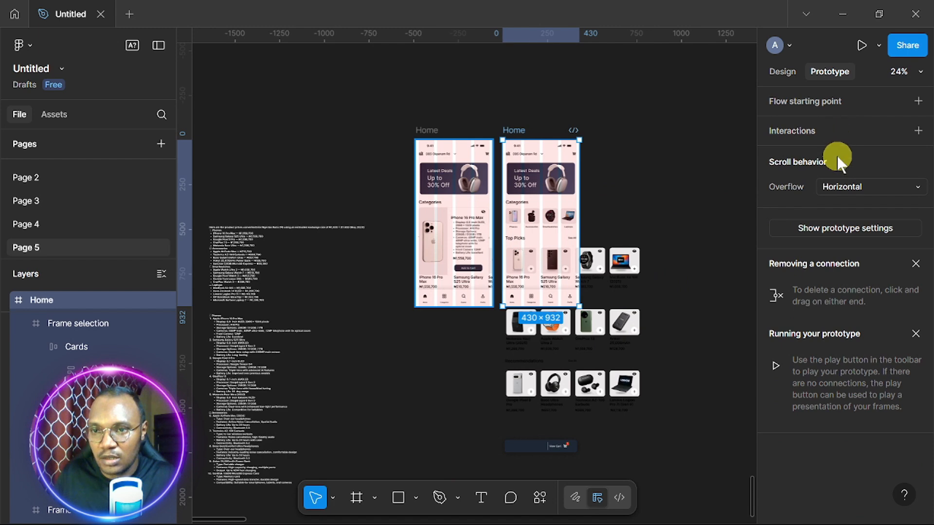
{"action": "left_click", "coordinate": [782, 73]}
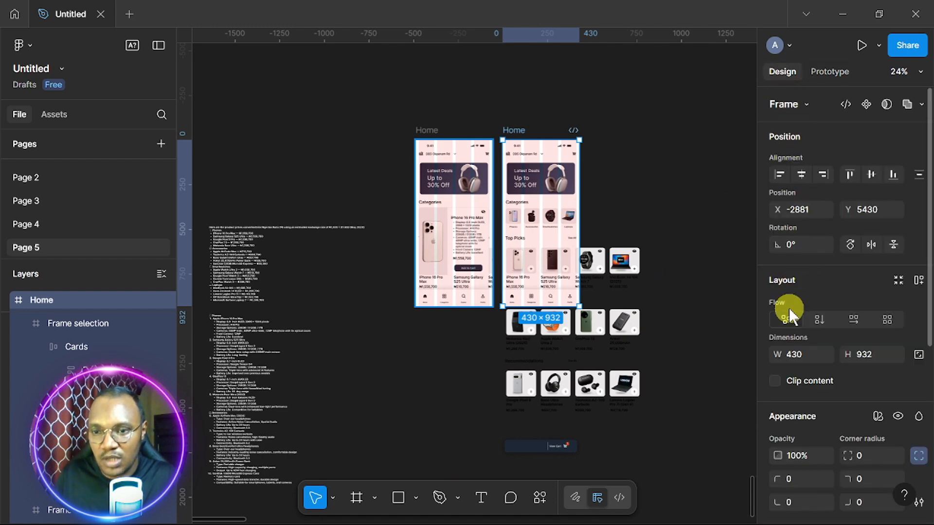
{"action": "left_click", "coordinate": [777, 381]}
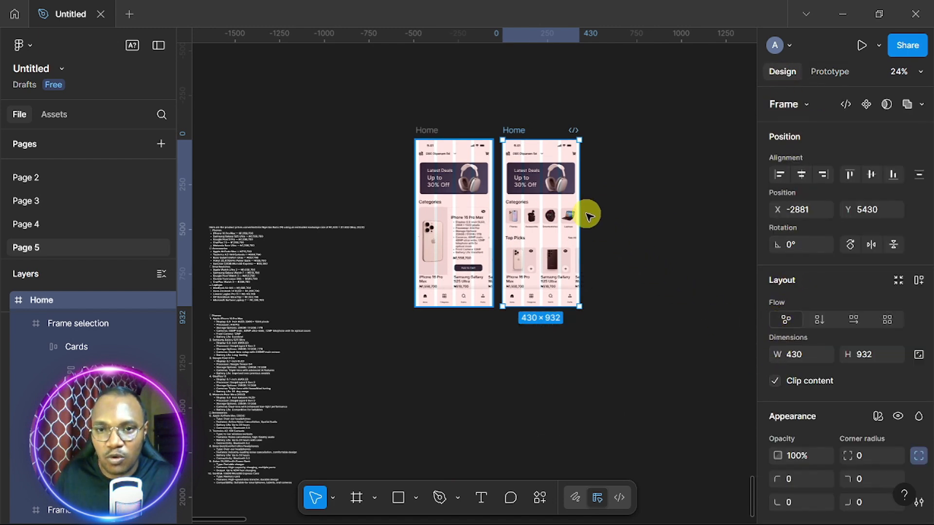
Duplicate the second Home frame and place the copy beside it as a third Home screen
{"action": "left_click_drag", "start_coordinate": [549, 228], "coordinate": [635, 210]}
{"action": "scroll", "coordinate": [637, 219], "scroll_direction": "up", "scroll_amount": 5}
{"action": "scroll", "coordinate": [639, 225], "scroll_direction": "right", "scroll_amount": 2}
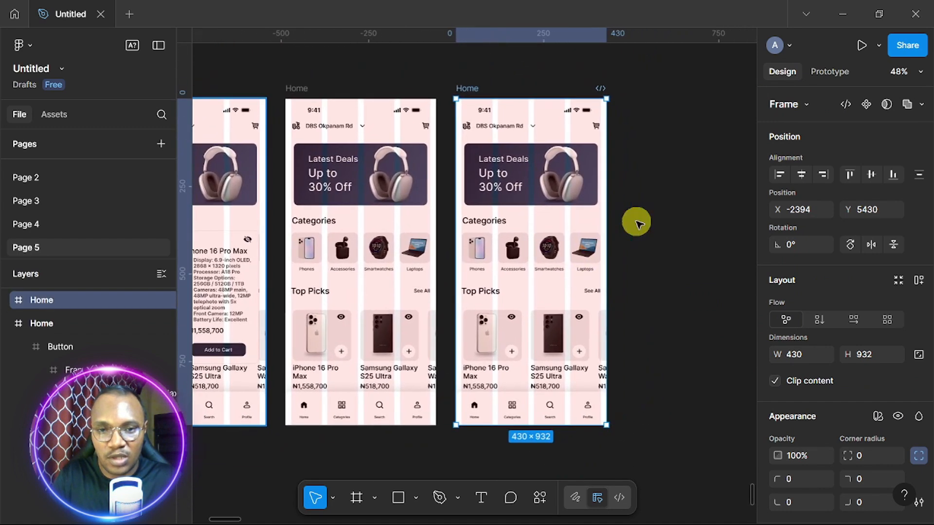
{"action": "scroll", "coordinate": [640, 225], "scroll_direction": "up", "scroll_amount": 1}
{"action": "scroll", "coordinate": [637, 223], "scroll_direction": "down", "scroll_amount": 1}
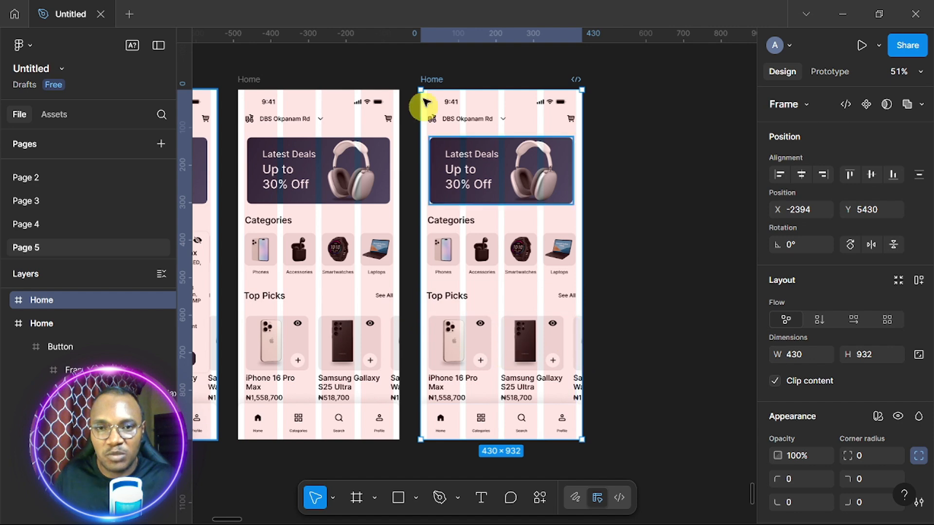
{"action": "scroll", "coordinate": [492, 194], "scroll_direction": "down", "scroll_amount": 3}
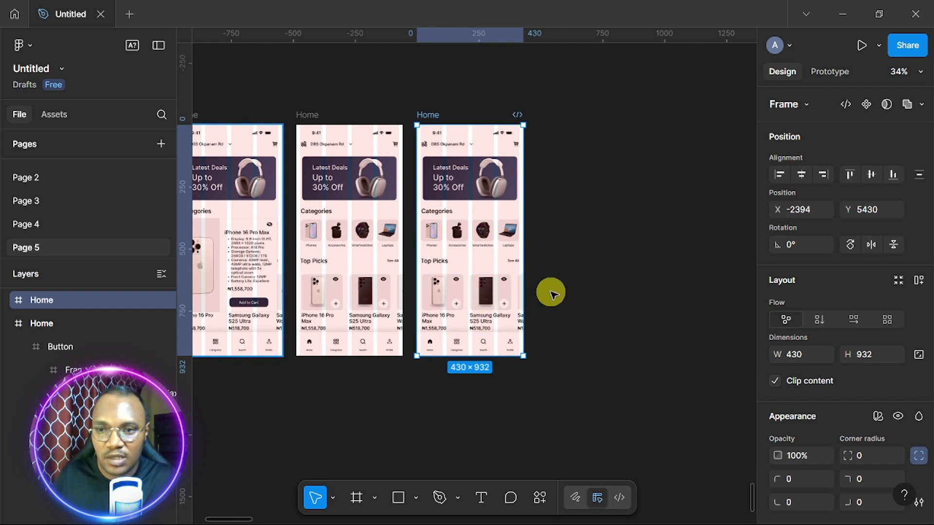
Turn off Clip content on the third Home frame and select the View Cart Button bar beneath its product rows
{"action": "scroll", "coordinate": [781, 164], "scroll_direction": "down", "scroll_amount": 5}
{"action": "left_click", "coordinate": [774, 162]}
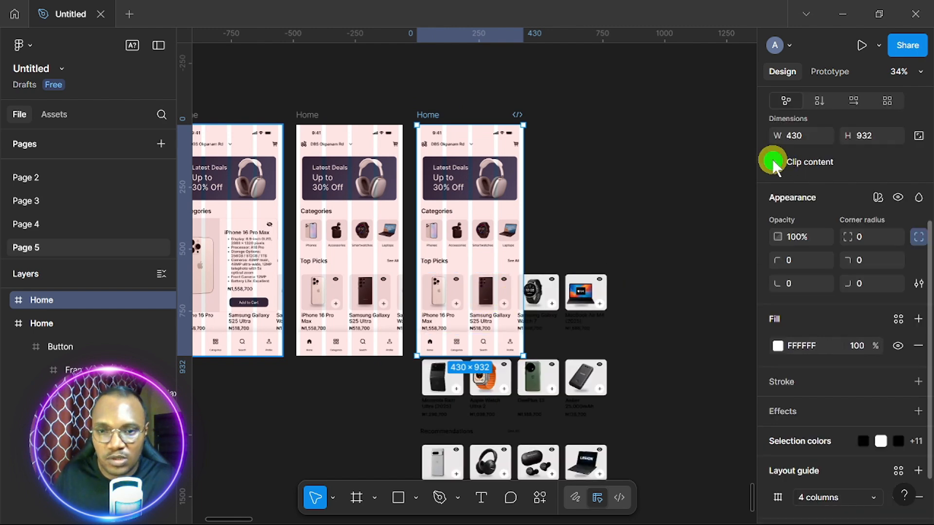
{"action": "scroll", "coordinate": [484, 360], "scroll_direction": "down", "scroll_amount": 4}
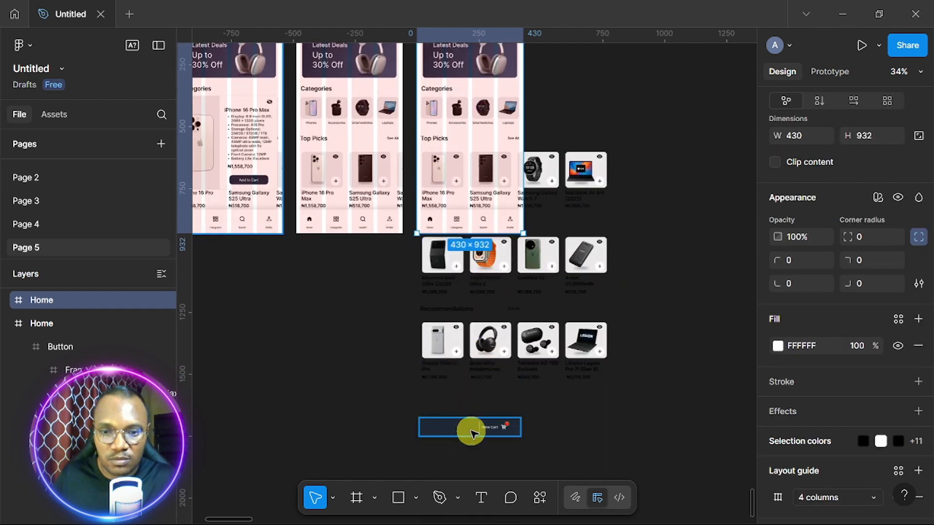
{"action": "left_click", "coordinate": [484, 433]}
{"action": "left_click", "coordinate": [483, 432]}
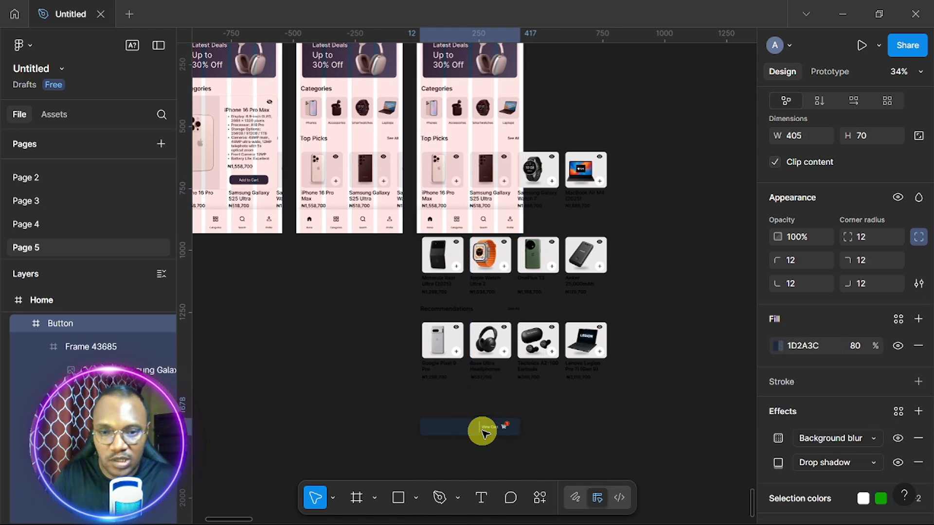
Nudge the View Cart Button bar upward to Y 1556, closer to the Recommendations row
{"action": "key", "text": "Up"}
{"action": "key", "text": "Up"}
{"action": "key", "text": "Up"}
{"action": "key", "text": "Up"}
{"action": "key", "text": "Up"}
{"action": "key", "text": "Up"}
{"action": "key", "text": "Up"}
{"action": "key", "text": "Up"}
{"action": "key", "text": "Up"}
{"action": "key", "text": "Up"}
{"action": "key", "text": "Up"}
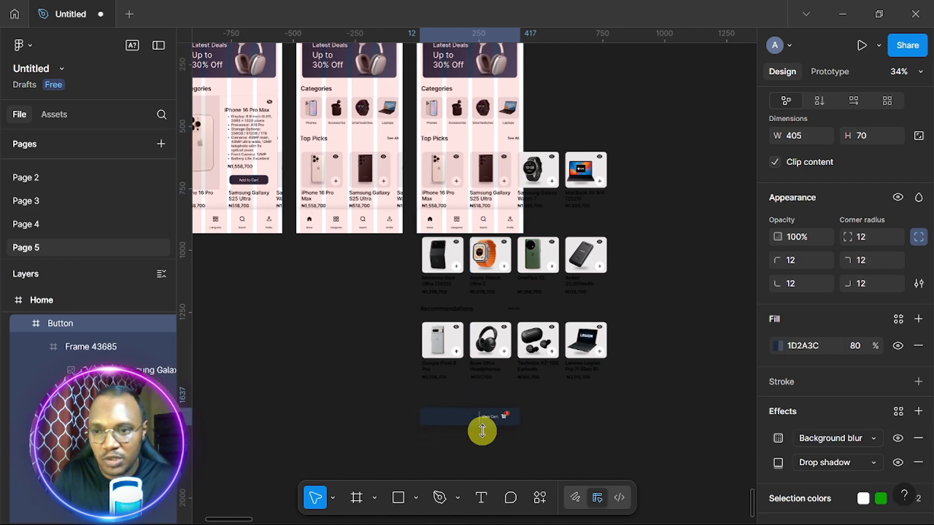
{"action": "scroll", "coordinate": [834, 321], "scroll_direction": "up", "scroll_amount": 5}
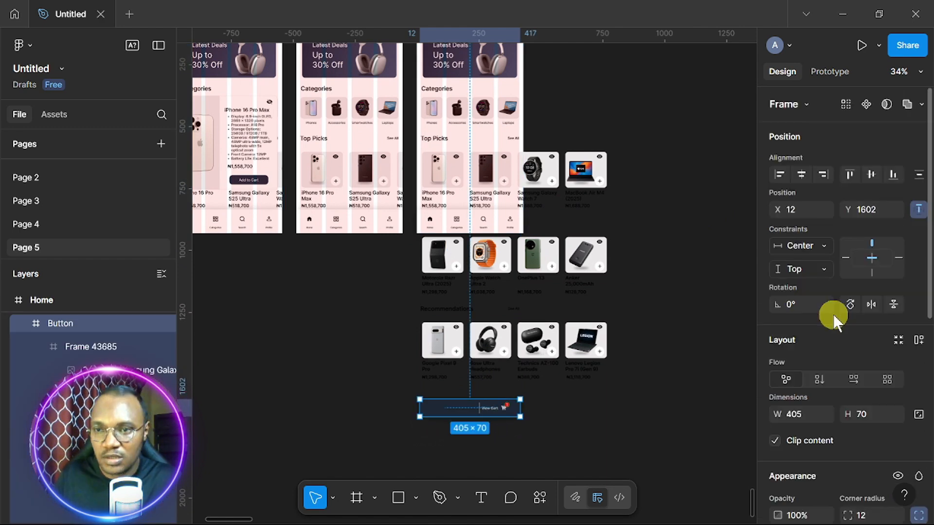
{"action": "key", "text": "Up"}
{"action": "key", "text": "Up"}
{"action": "key", "text": "Up"}
{"action": "key", "text": "Up"}
{"action": "key", "text": "Up"}
{"action": "key", "text": "Up"}
{"action": "key", "text": "Up"}
{"action": "key", "text": "Up"}
{"action": "key", "text": "Up"}
{"action": "key", "text": "Up"}
{"action": "key", "text": "Up"}
{"action": "key", "text": "Up"}
{"action": "key", "text": "Up"}
{"action": "key", "text": "Up"}
{"action": "key", "text": "Up"}
{"action": "key", "text": "Up"}
{"action": "key", "text": "Up"}
{"action": "key", "text": "Up"}
{"action": "key", "text": "Up"}
{"action": "key", "text": "Up"}
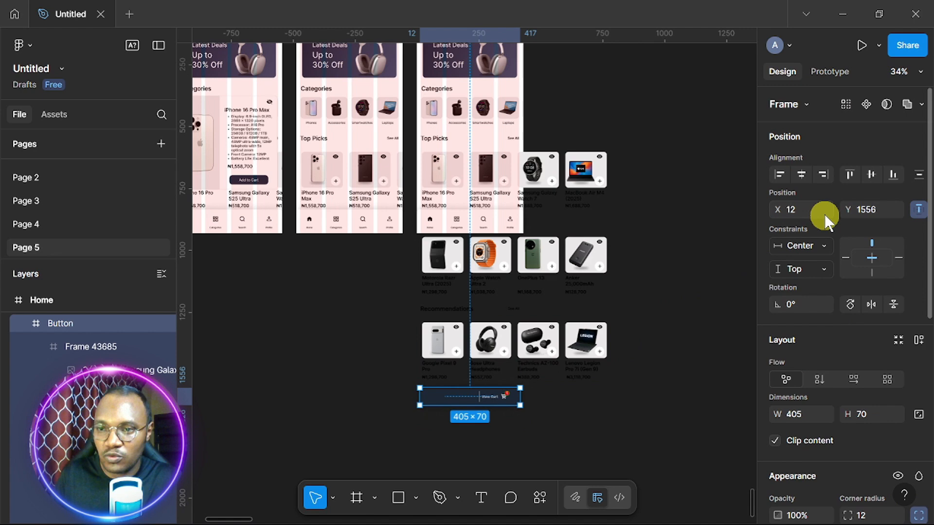
Set the View Cart Button bar's Y position to 700
{"action": "left_click", "coordinate": [882, 210]}
{"action": "double_click", "coordinate": [865, 209]}
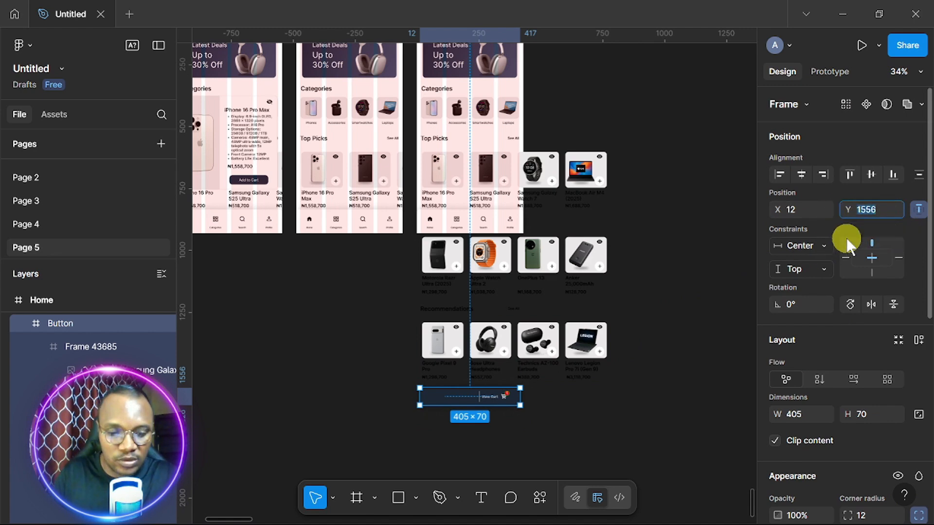
{"action": "type", "text": "700"}
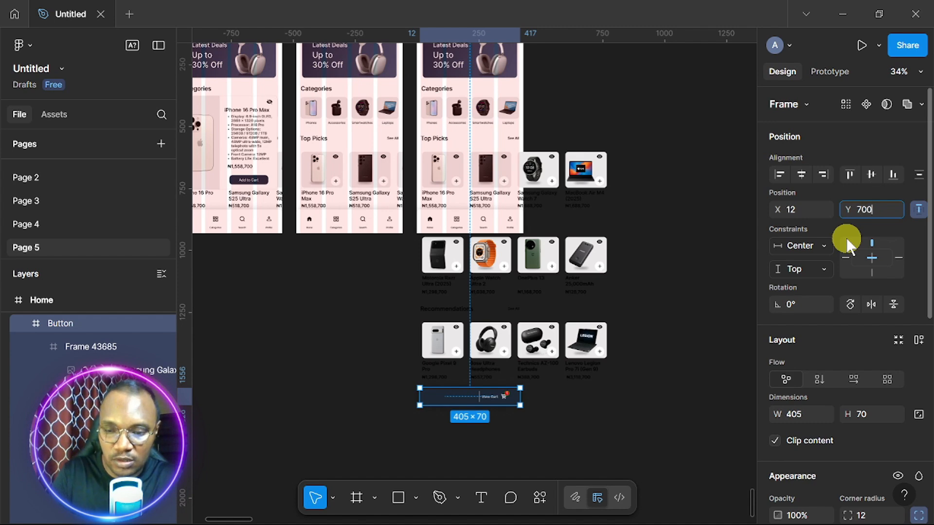
{"action": "key", "text": "Return"}
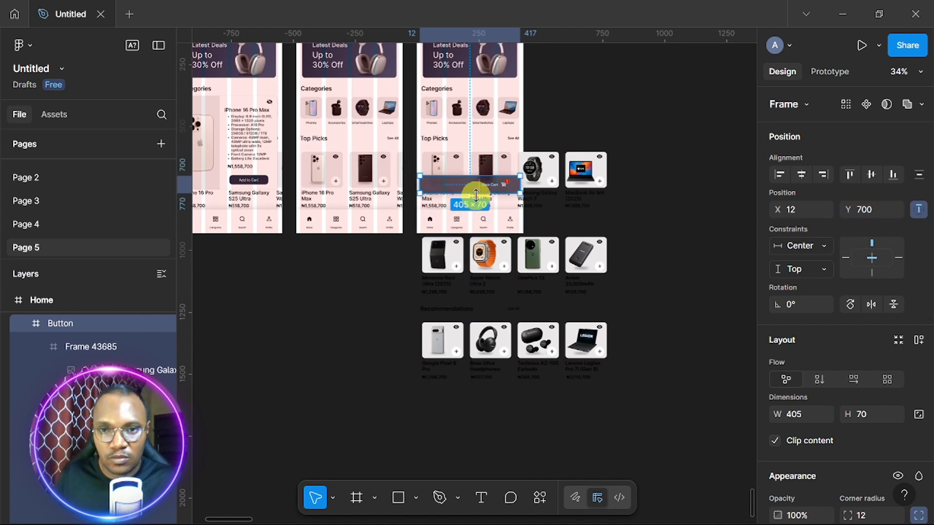
Turn Clip content back on for the third Home frame
{"action": "scroll", "coordinate": [476, 193], "scroll_direction": "up", "scroll_amount": 2}
{"action": "scroll", "coordinate": [476, 199], "scroll_direction": "up", "scroll_amount": 2}
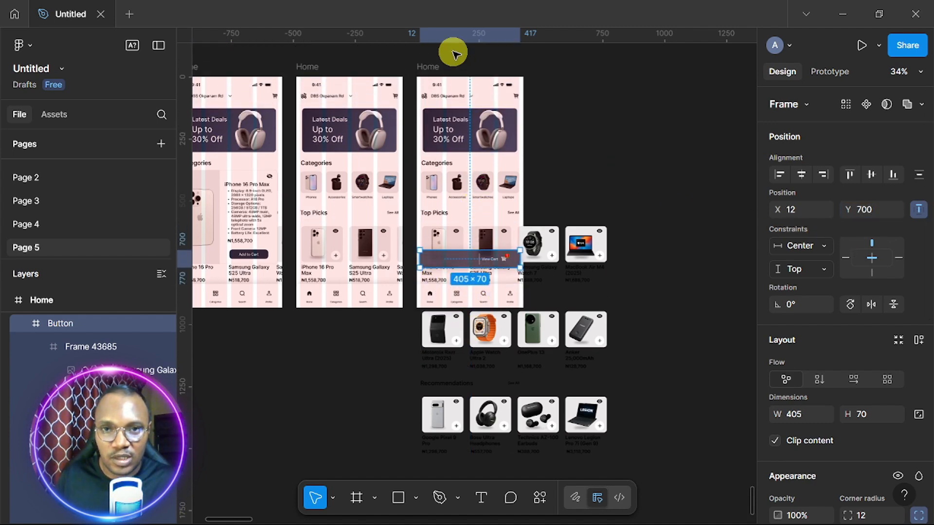
{"action": "left_click", "coordinate": [435, 73]}
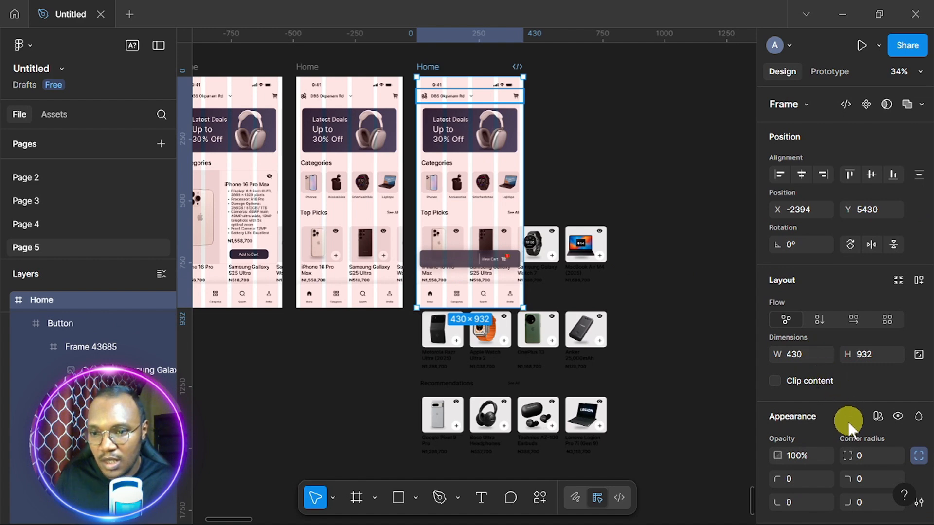
Move the View Cart Button bar down to Y 752, just above the bottom navigation bar
{"action": "left_click", "coordinate": [488, 262]}
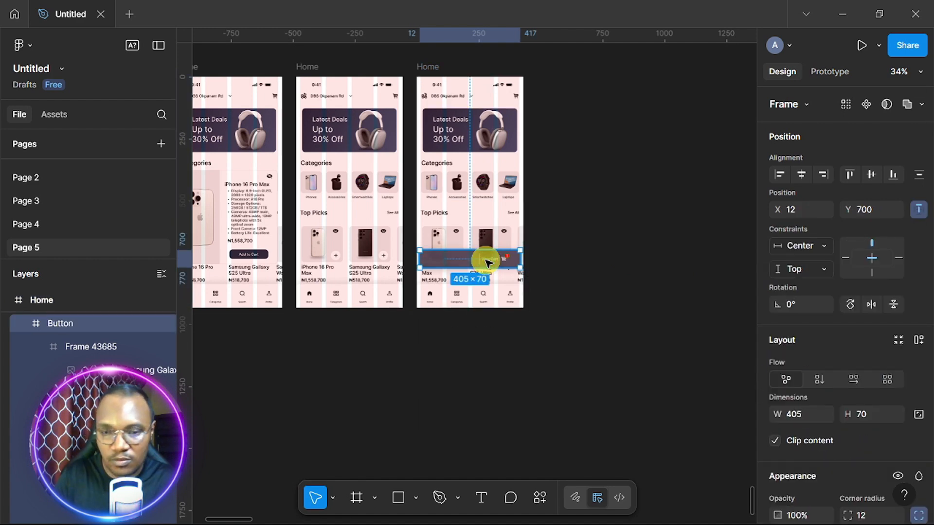
{"action": "left_click_drag", "start_coordinate": [488, 262], "coordinate": [488, 263]}
{"action": "scroll", "coordinate": [488, 264], "scroll_direction": "up", "scroll_amount": 3}
{"action": "scroll", "coordinate": [487, 264], "scroll_direction": "up", "scroll_amount": 4}
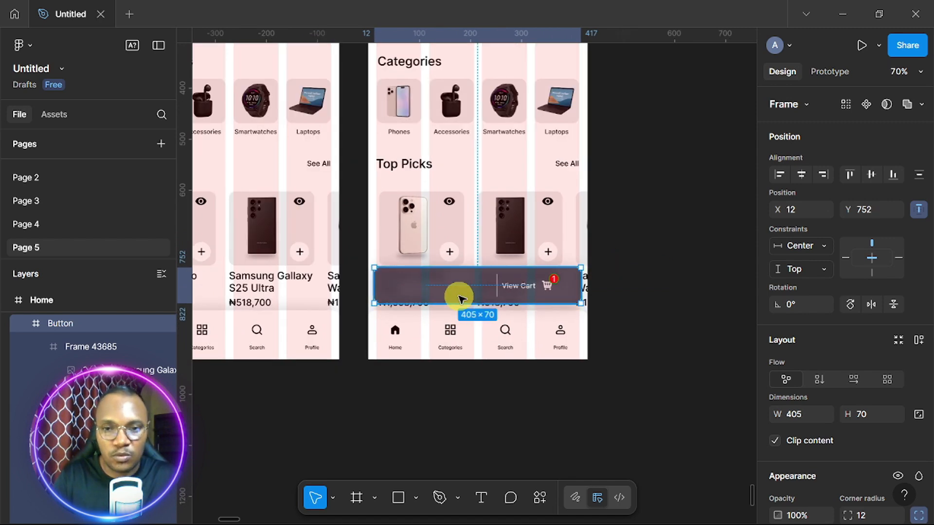
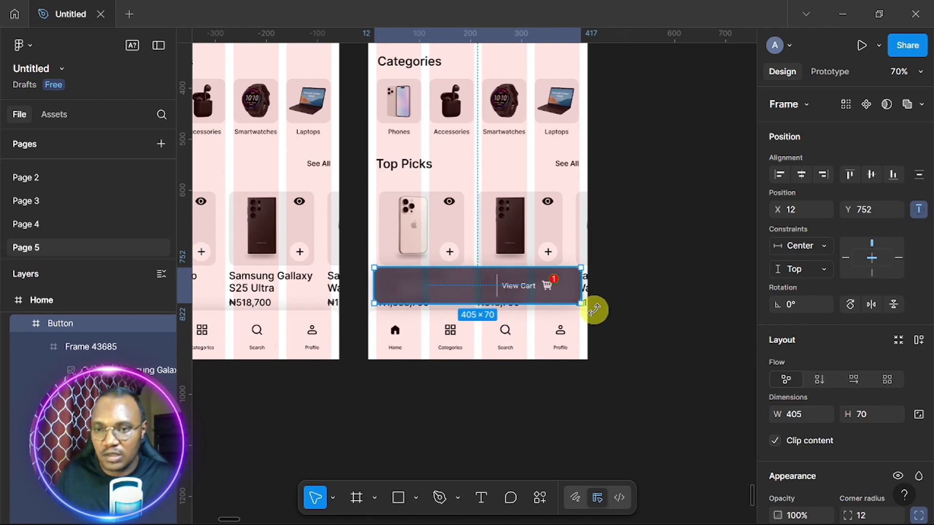
Turn off Clip content on the View Cart Button bar, bring its phone thumbnail circle inside the bar and center it vertically
{"action": "left_click", "coordinate": [776, 441]}
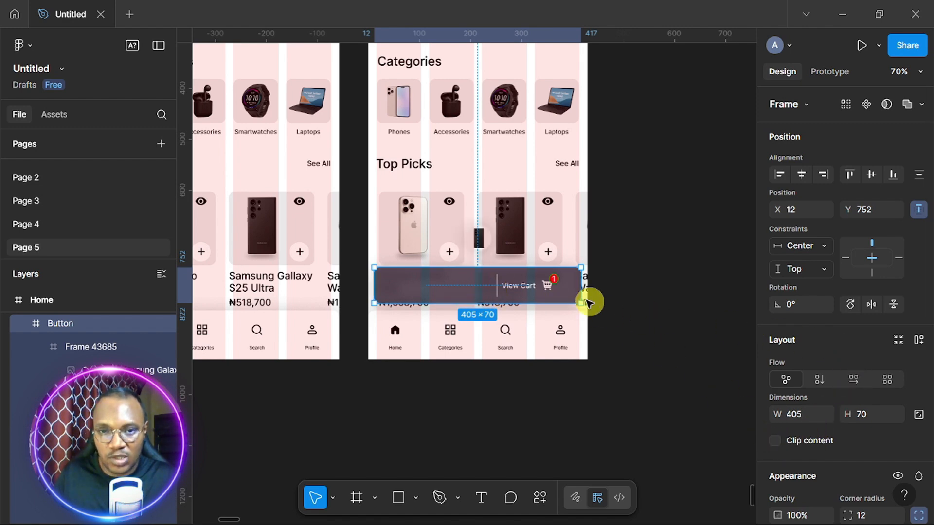
{"action": "left_click", "coordinate": [479, 242]}
{"action": "left_click_drag", "start_coordinate": [479, 241], "coordinate": [480, 243]}
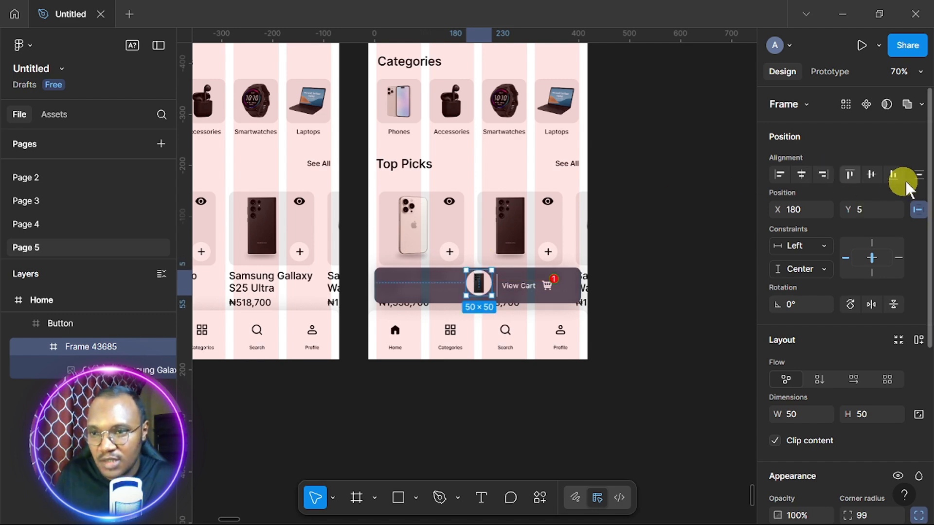
{"action": "left_click", "coordinate": [868, 174]}
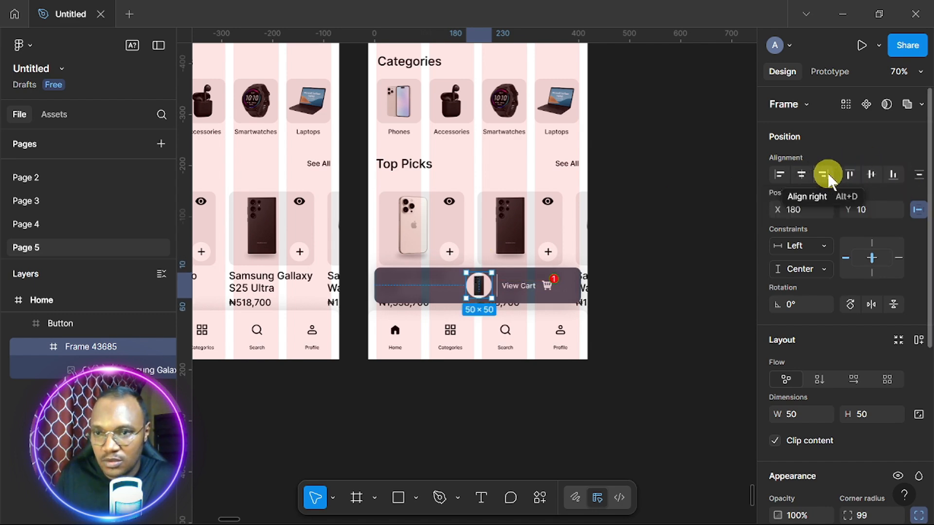
{"action": "left_click", "coordinate": [873, 173]}
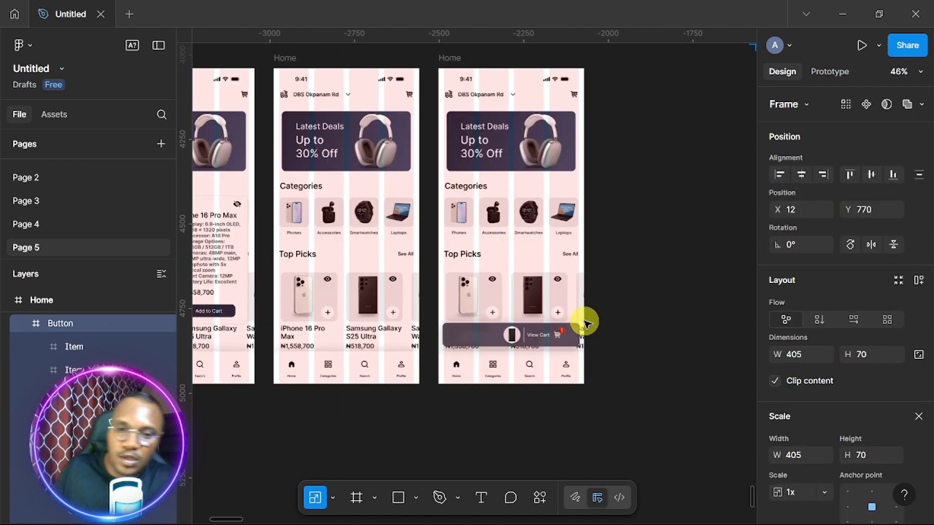
Turn off Clip content on the third Home frame to expose its overflowing product rows
{"action": "left_click", "coordinate": [451, 58]}
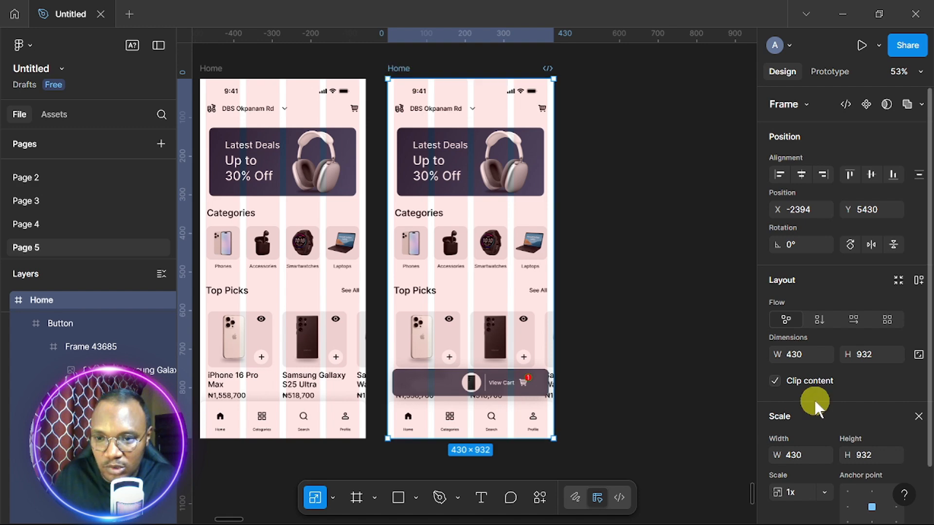
{"action": "scroll", "coordinate": [803, 385], "scroll_direction": "down", "scroll_amount": 2}
{"action": "left_click", "coordinate": [773, 325]}
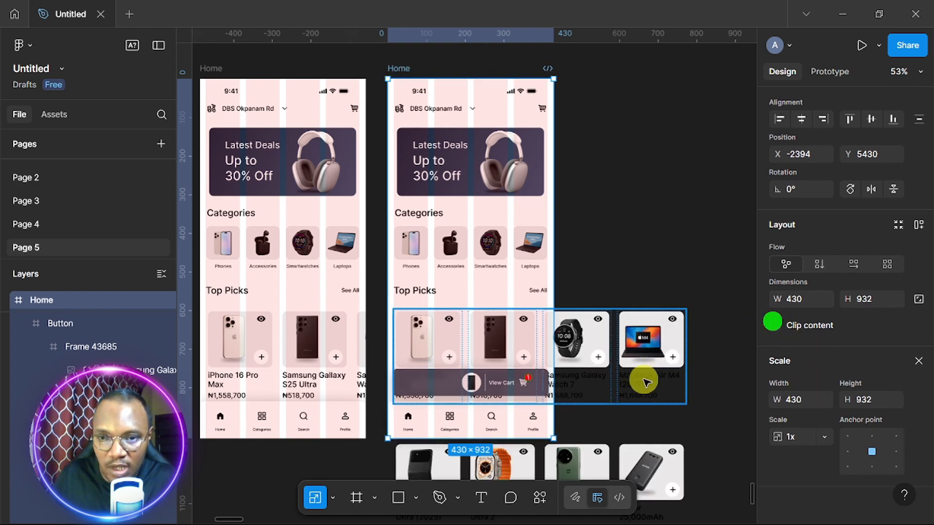
{"action": "scroll", "coordinate": [624, 382], "scroll_direction": "down", "scroll_amount": 5}
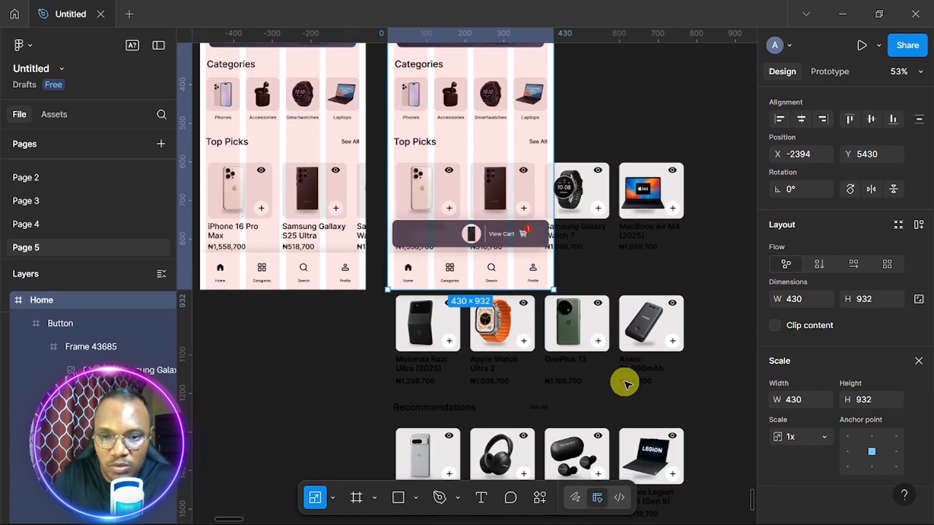
{"action": "scroll", "coordinate": [626, 385], "scroll_direction": "down", "scroll_amount": 2}
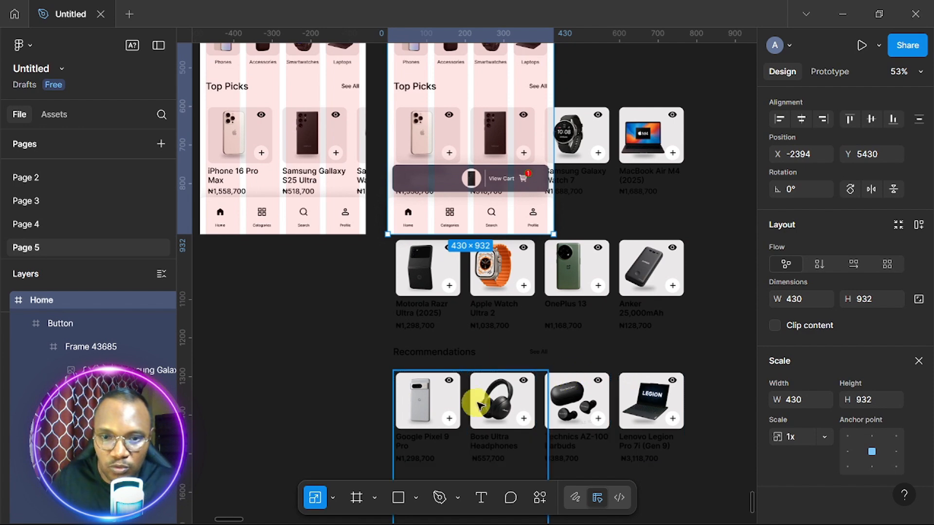
Copy the Bose Ultra Headphones and Samsung Galaxy Watch 7 images onto the empty canvas beside the third Home frame's product rows
{"action": "left_click", "coordinate": [499, 404]}
{"action": "left_click", "coordinate": [498, 404]}
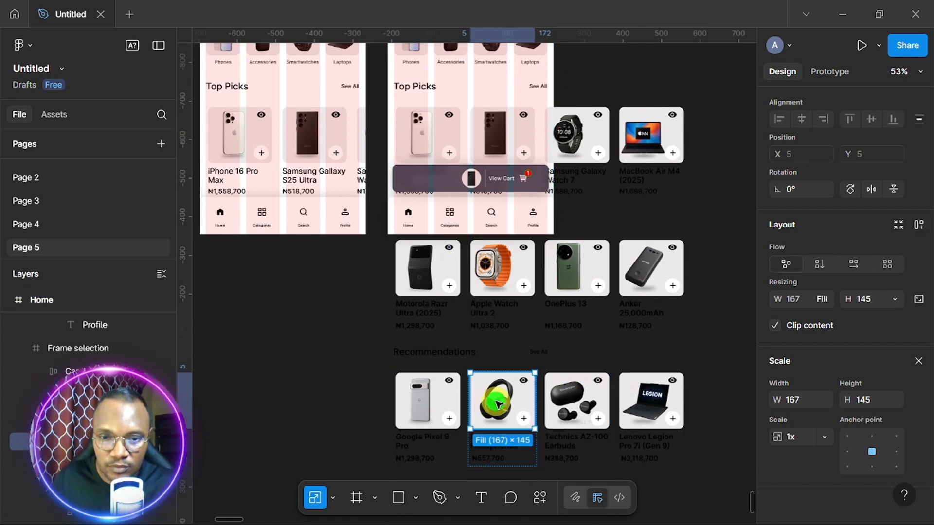
{"action": "left_click", "coordinate": [499, 404]}
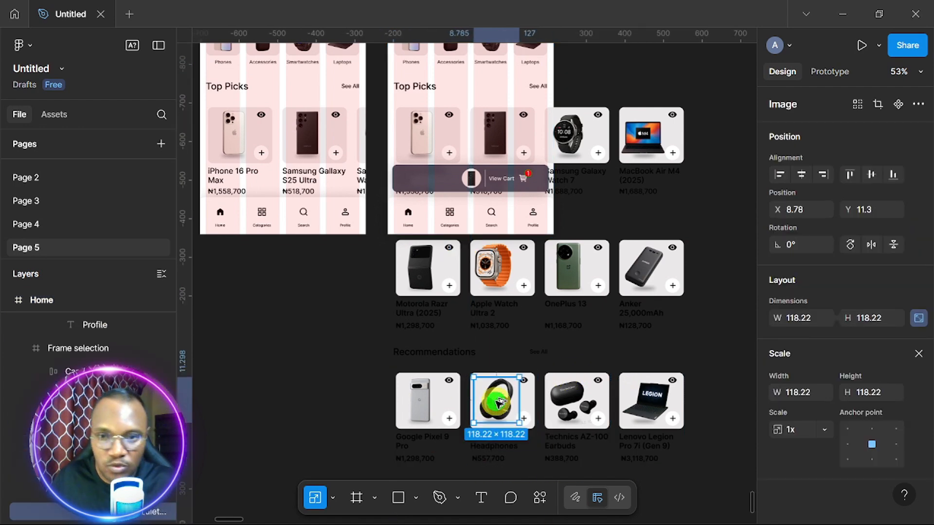
{"action": "left_click_drag", "start_coordinate": [498, 404], "coordinate": [693, 194]}
{"action": "left_click", "coordinate": [571, 136]}
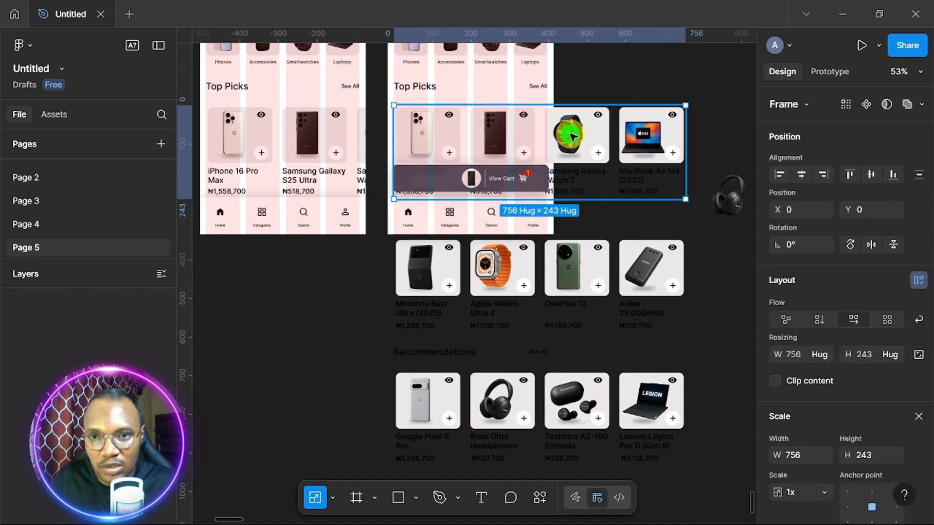
{"action": "left_click_drag", "start_coordinate": [572, 137], "coordinate": [731, 140]}
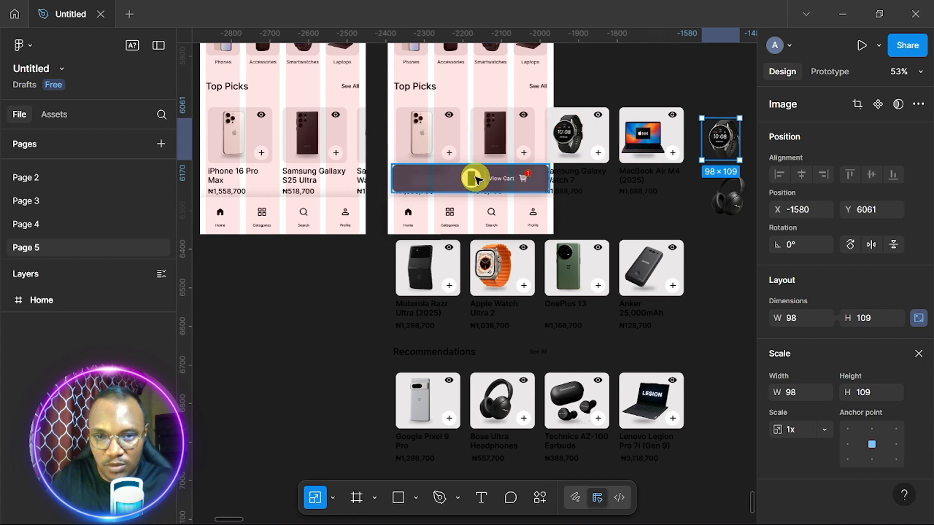
Turn on Clip content for the third Home frame again
{"action": "scroll", "coordinate": [473, 177], "scroll_direction": "down", "scroll_amount": 3}
{"action": "scroll", "coordinate": [476, 180], "scroll_direction": "up", "scroll_amount": 2}
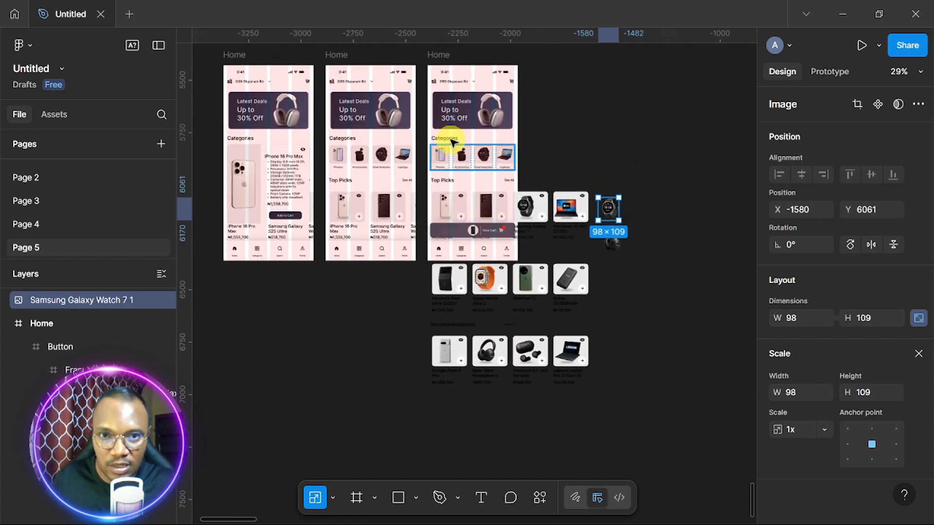
{"action": "left_click", "coordinate": [438, 55]}
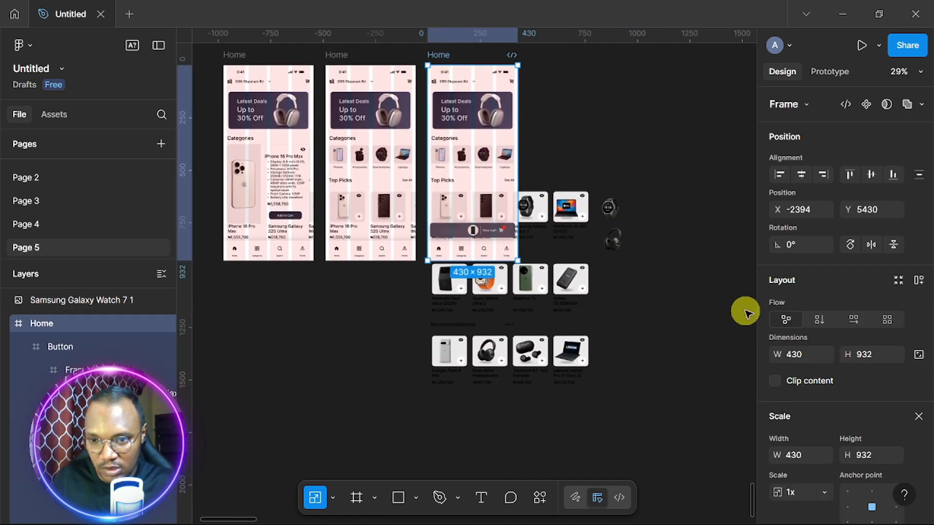
{"action": "left_click", "coordinate": [778, 382]}
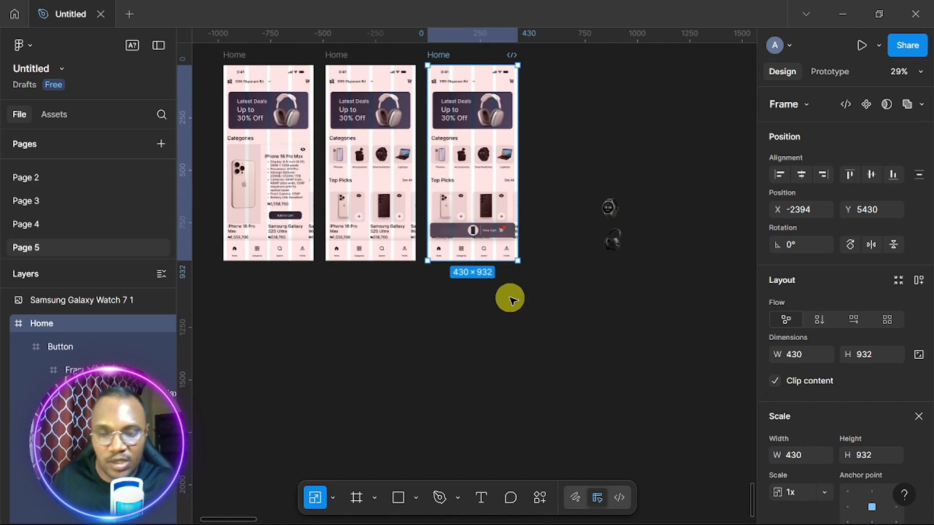
Copy the View Cart bar's phone thumbnail circle onto the empty canvas and move the Samsung Galaxy Watch 7 image beside it
{"action": "scroll", "coordinate": [510, 298], "scroll_direction": "up", "scroll_amount": 3}
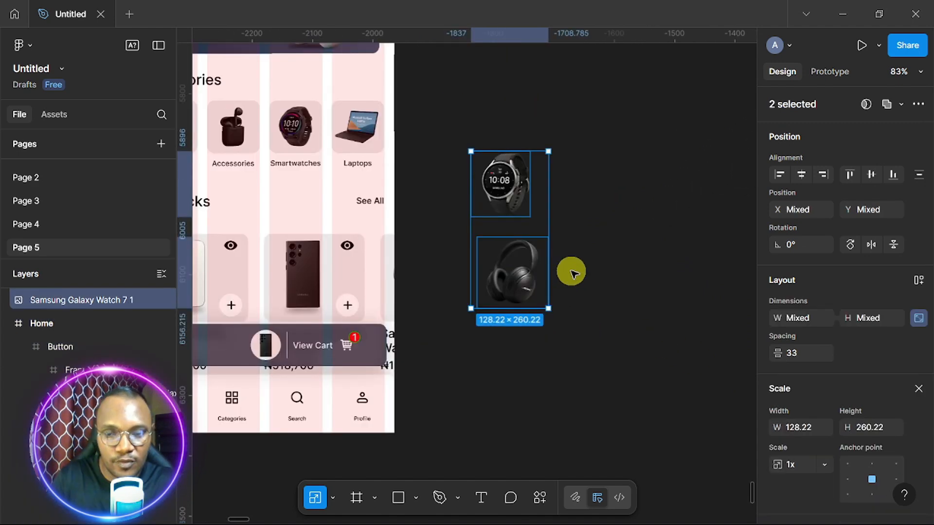
{"action": "scroll", "coordinate": [571, 271], "scroll_direction": "left", "scroll_amount": 3}
{"action": "left_click", "coordinate": [607, 265]}
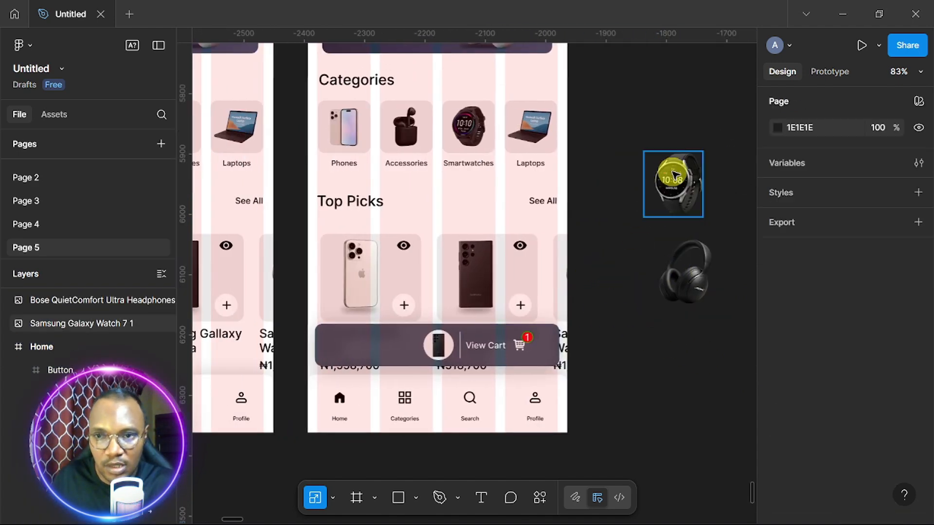
{"action": "left_click", "coordinate": [443, 346]}
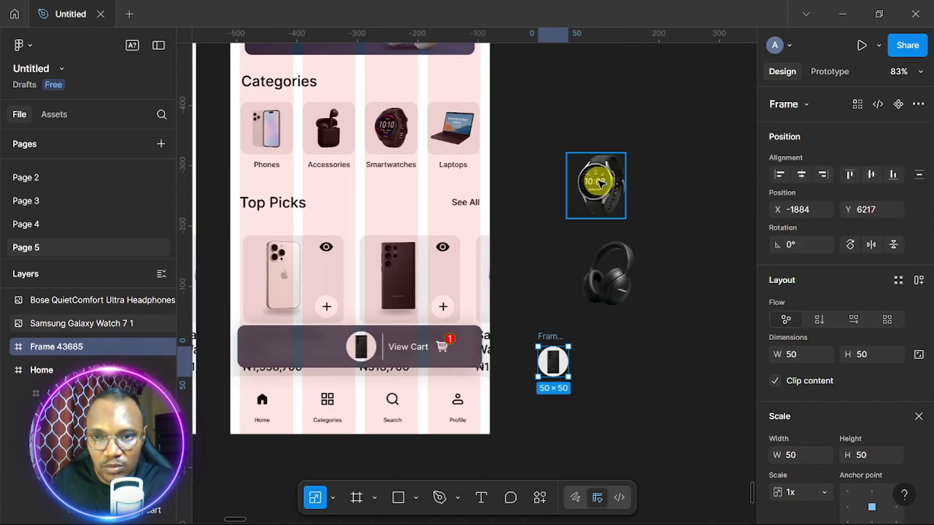
{"action": "left_click_drag", "start_coordinate": [602, 183], "coordinate": [601, 371]}
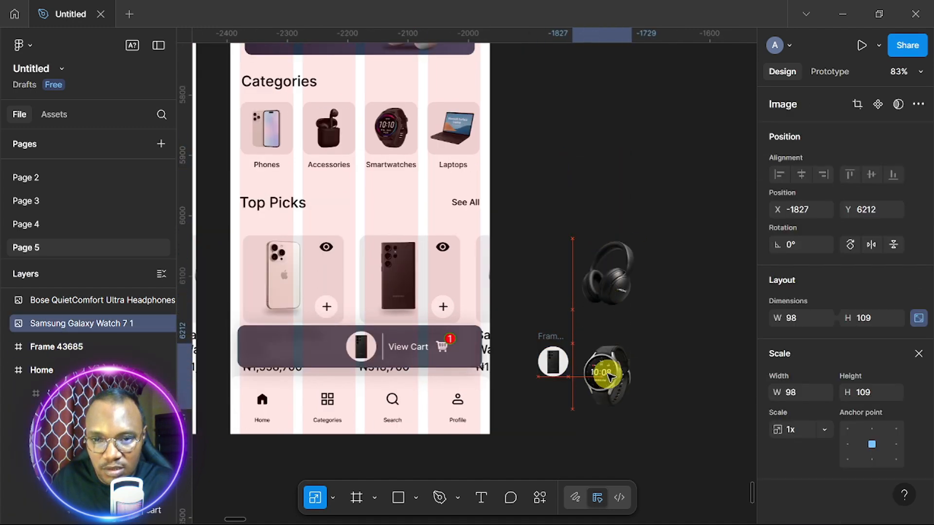
{"action": "scroll", "coordinate": [600, 371], "scroll_direction": "up", "scroll_amount": 4}
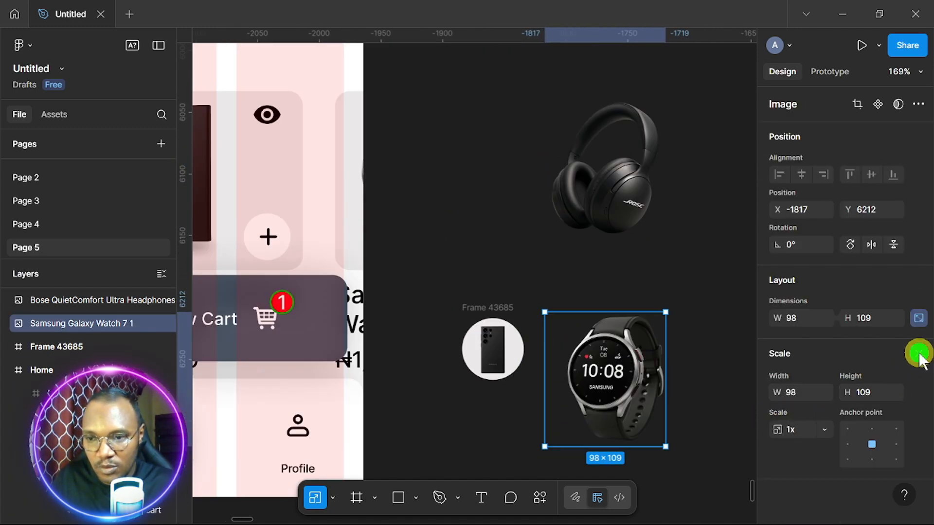
Narrow the watch image to 80 wide from its left edge, then scale it proportionally to 31 × 42.24
{"action": "key", "text": "v"}
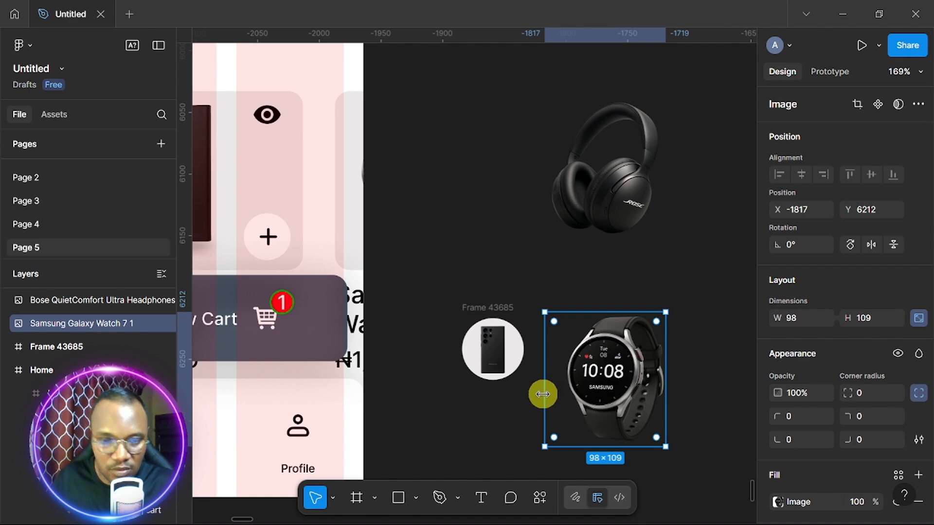
{"action": "left_click_drag", "start_coordinate": [546, 394], "coordinate": [567, 392]}
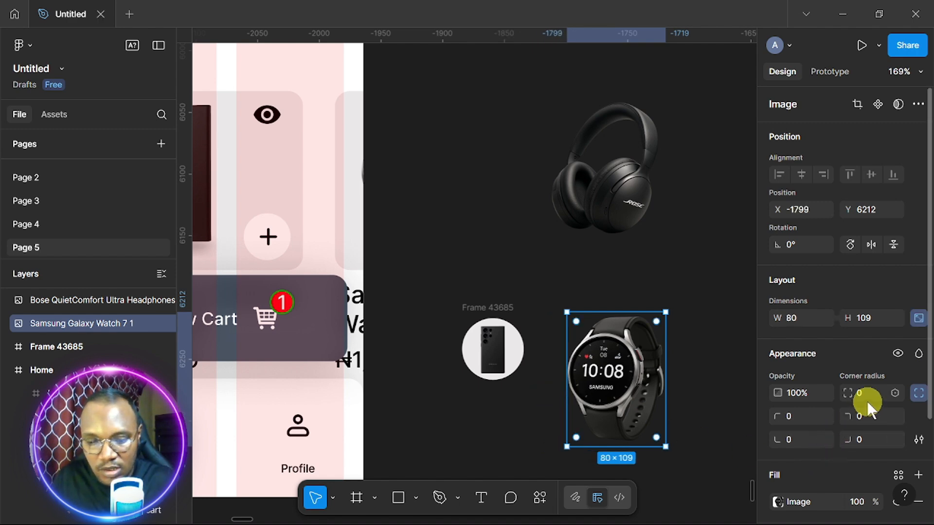
{"action": "key", "text": "k"}
{"action": "left_click_drag", "start_coordinate": [666, 447], "coordinate": [554, 351]}
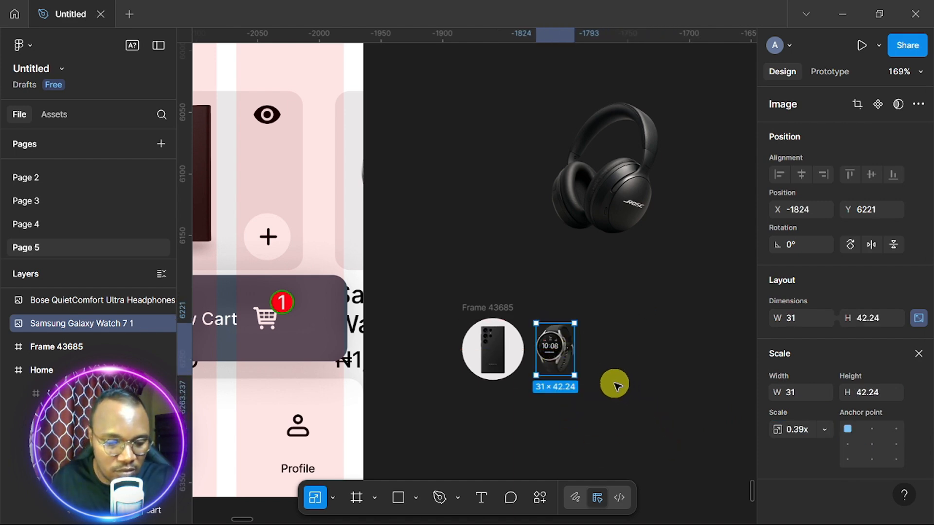
Cut the watch image, duplicate the copied phone circle alongside, and replace the original circle's phone image with the watch
{"action": "key", "text": "Delete"}
{"action": "left_click", "coordinate": [519, 328]}
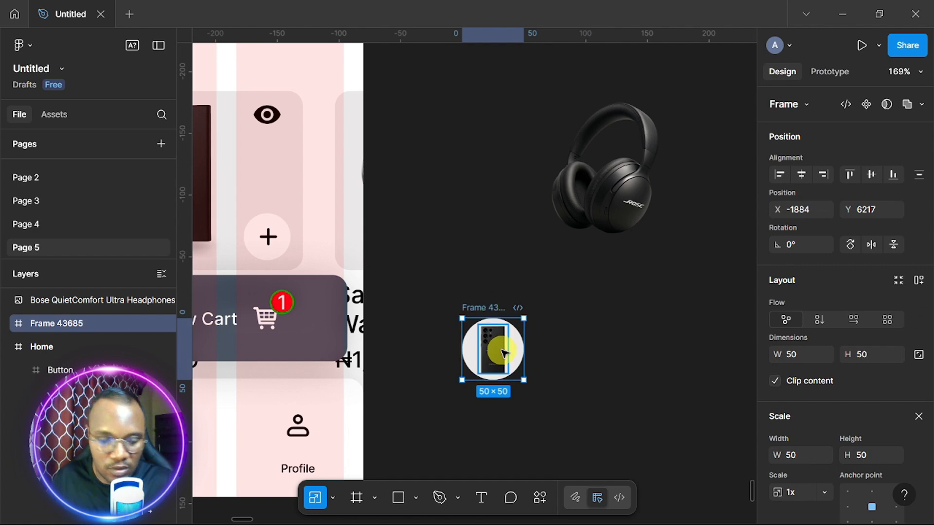
{"action": "left_click_drag", "start_coordinate": [501, 350], "coordinate": [590, 354]}
{"action": "left_click", "coordinate": [491, 349]}
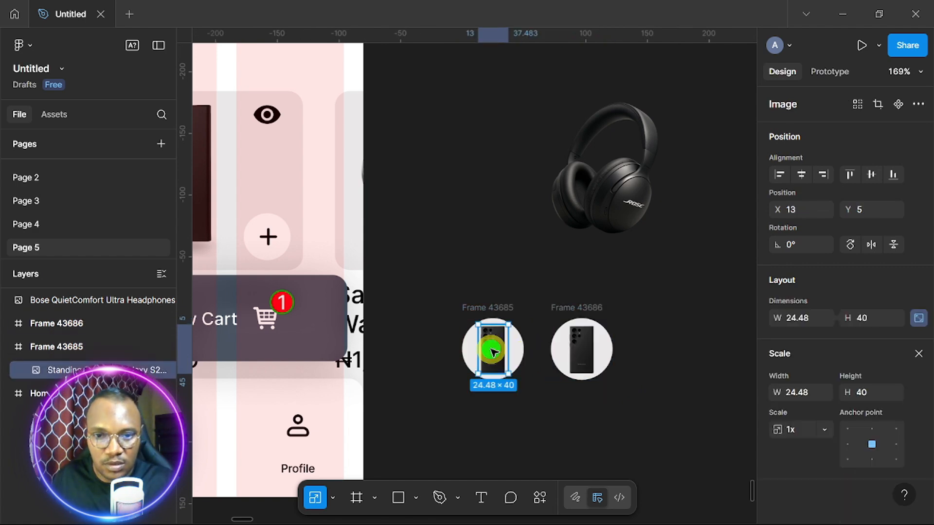
{"action": "right_click", "coordinate": [492, 349]}
{"action": "left_click", "coordinate": [544, 124]}
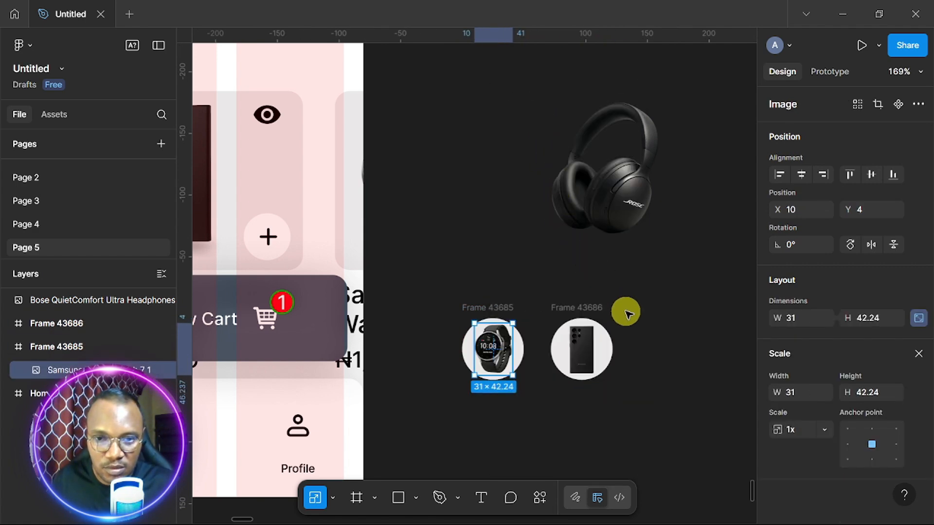
Scale the Bose headphones image to 40 × 40, replace the second circle's phone image with it and center it in the circle
{"action": "left_click", "coordinate": [602, 191]}
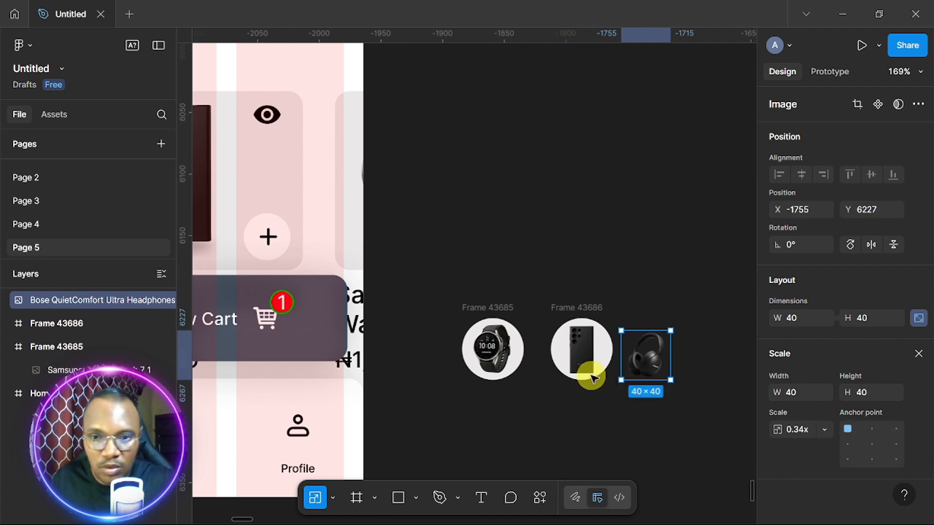
{"action": "key", "text": "ctrl+x"}
{"action": "right_click", "coordinate": [586, 360]}
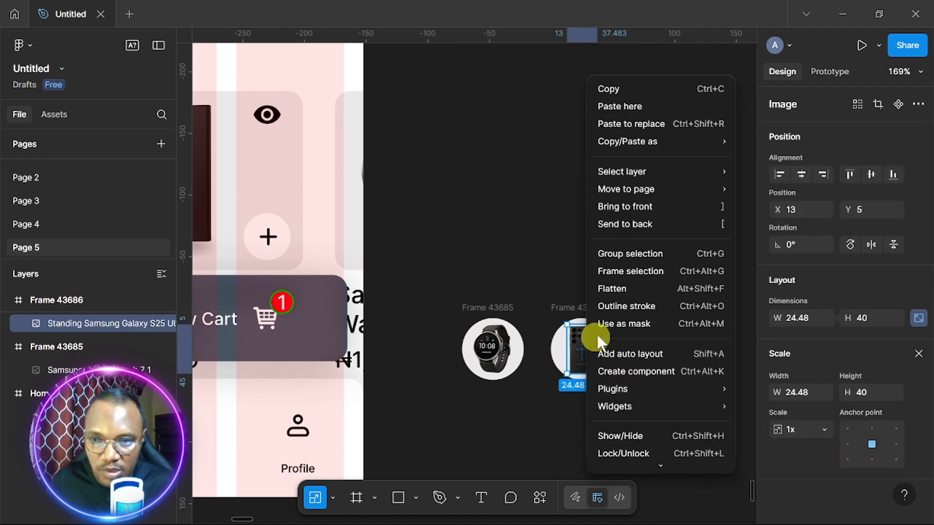
{"action": "left_click", "coordinate": [633, 124]}
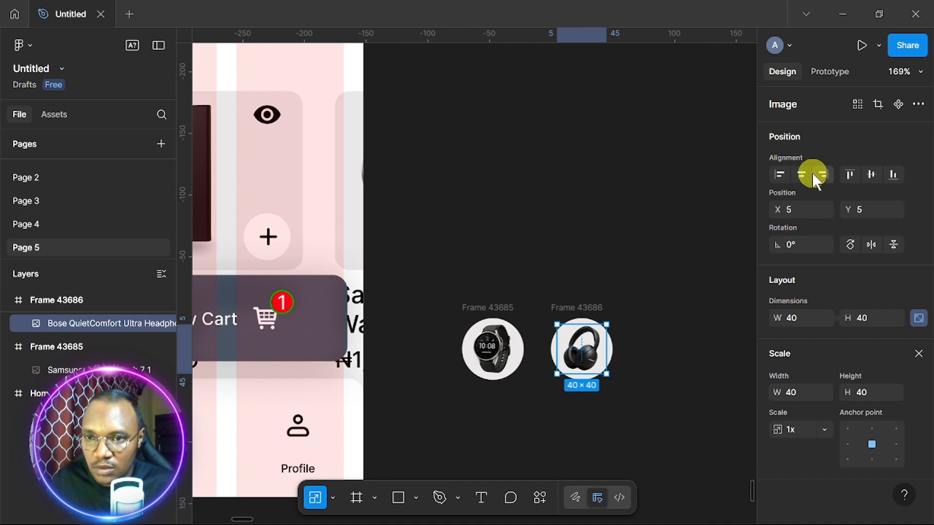
{"action": "left_click", "coordinate": [806, 176]}
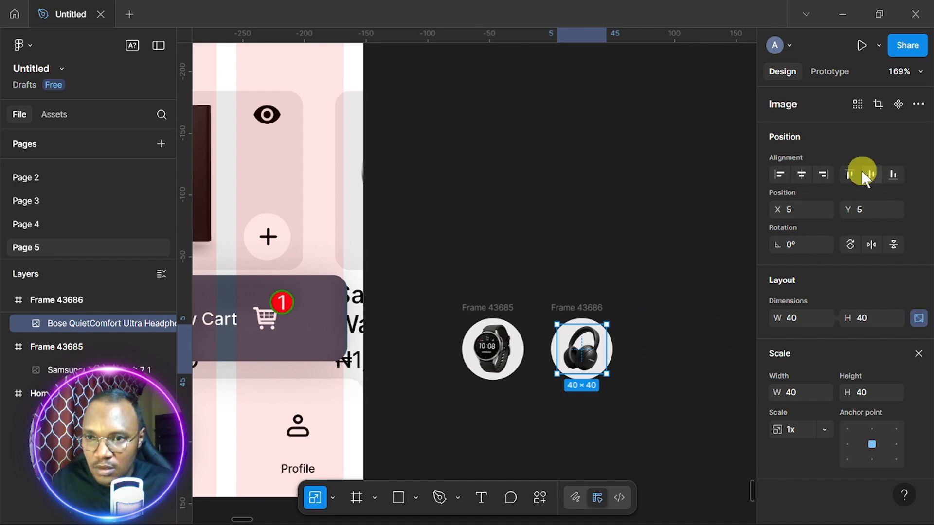
{"action": "left_click", "coordinate": [871, 175]}
{"action": "left_click", "coordinate": [654, 248]}
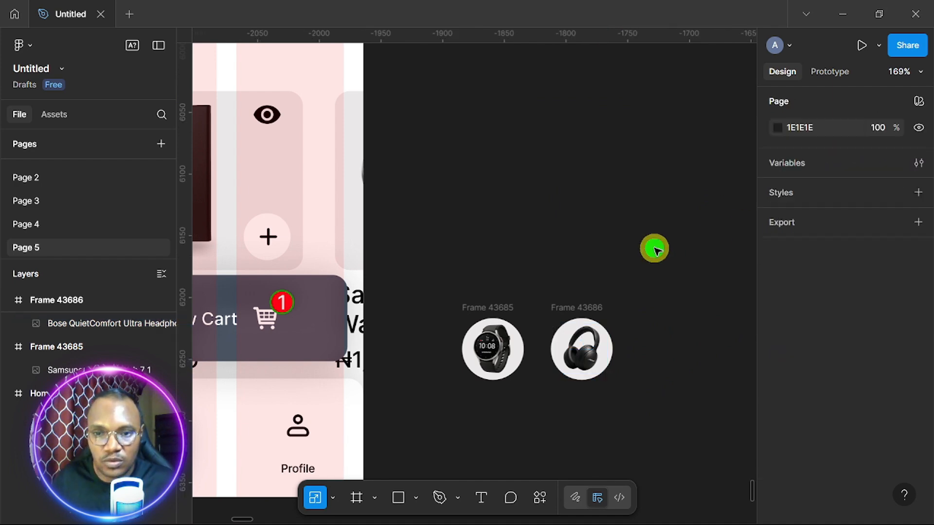
Move the watch thumbnail circle closer to the View Cart bar on the canvas
{"action": "scroll", "coordinate": [655, 248], "scroll_direction": "down", "scroll_amount": 4}
{"action": "scroll", "coordinate": [654, 248], "scroll_direction": "left", "scroll_amount": 2}
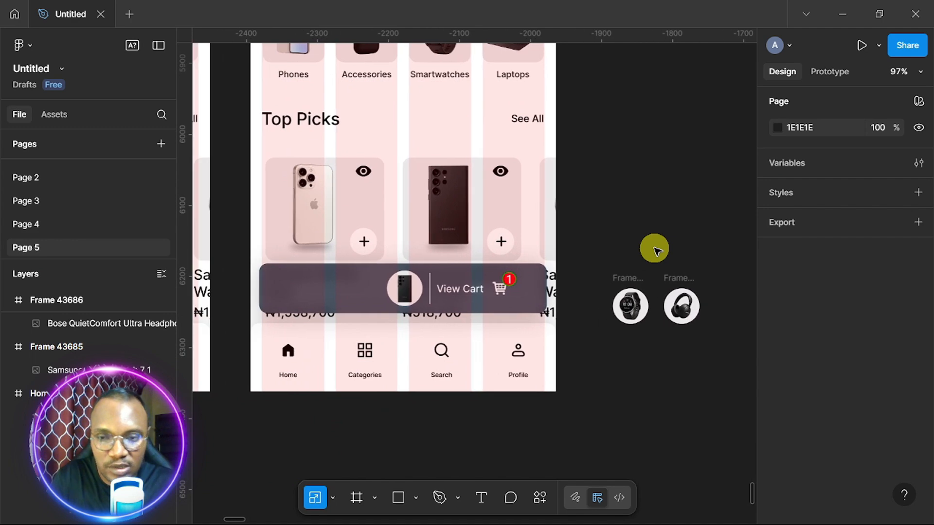
{"action": "scroll", "coordinate": [654, 248], "scroll_direction": "up", "scroll_amount": 1}
{"action": "scroll", "coordinate": [655, 248], "scroll_direction": "right", "scroll_amount": 2}
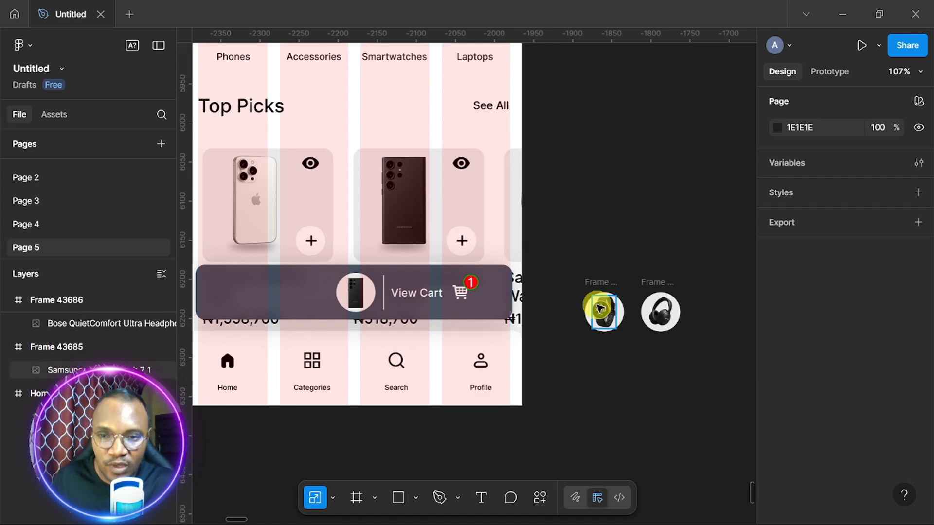
{"action": "left_click_drag", "start_coordinate": [604, 283], "coordinate": [564, 278]}
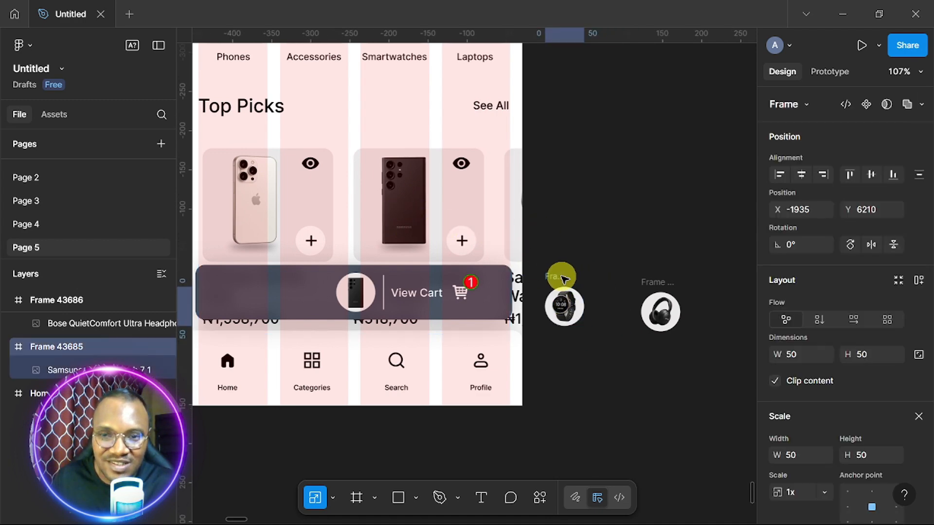
{"action": "scroll", "coordinate": [354, 291], "scroll_direction": "down", "scroll_amount": 4}
{"action": "scroll", "coordinate": [343, 287], "scroll_direction": "up", "scroll_amount": 3}
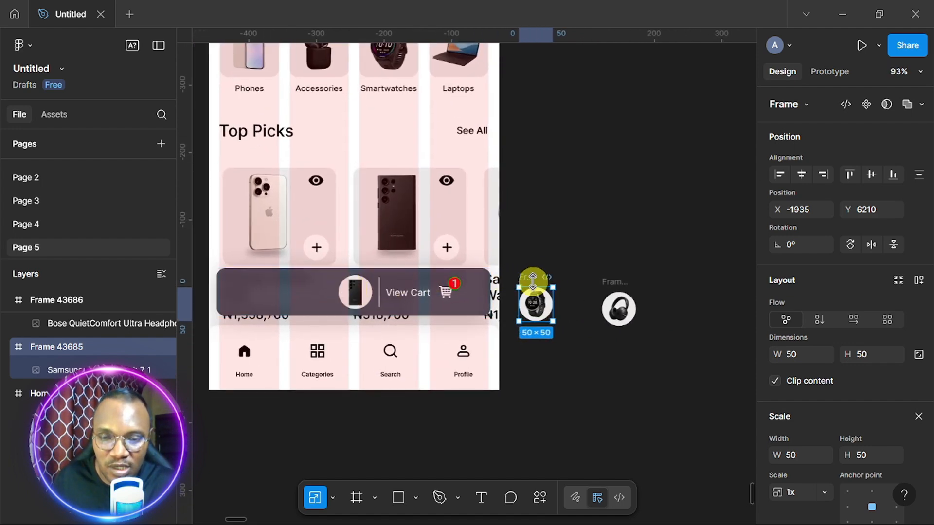
Duplicate the phone thumbnail circle inside the View Cart bar, placing the copy left of the original at X 120
{"action": "left_click", "coordinate": [539, 305]}
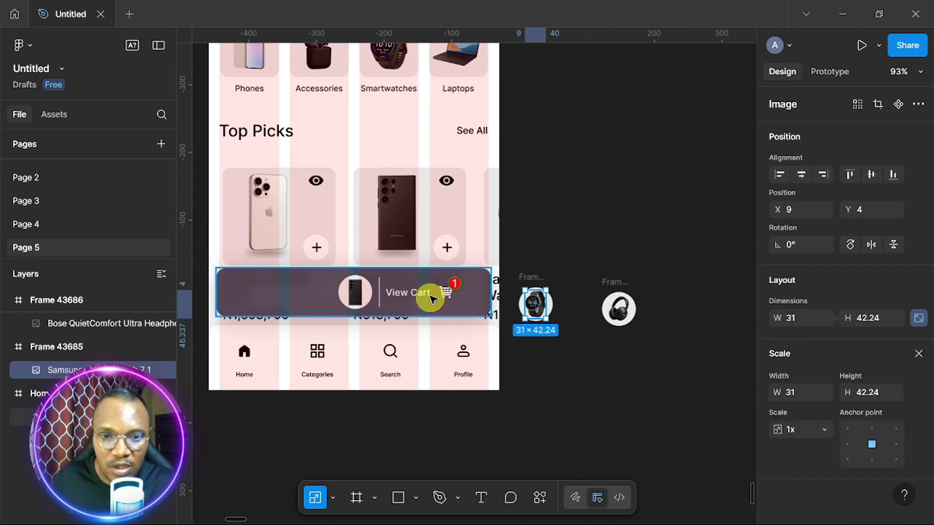
{"action": "double_click", "coordinate": [359, 293]}
{"action": "left_click_drag", "start_coordinate": [358, 293], "coordinate": [315, 292]}
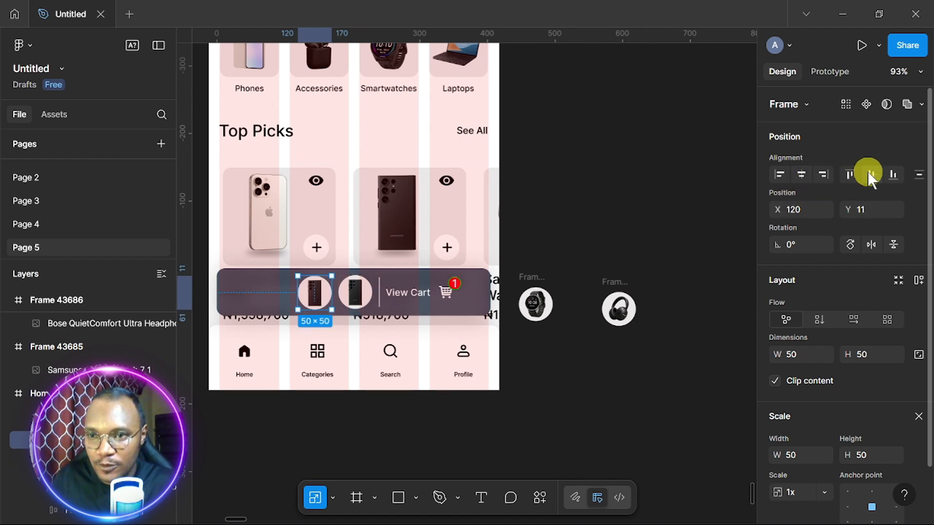
Cut the watch circle from the canvas and use it to replace the phone thumbnail next to the View Cart divider
{"action": "left_click", "coordinate": [535, 281]}
{"action": "key", "text": "Delete"}
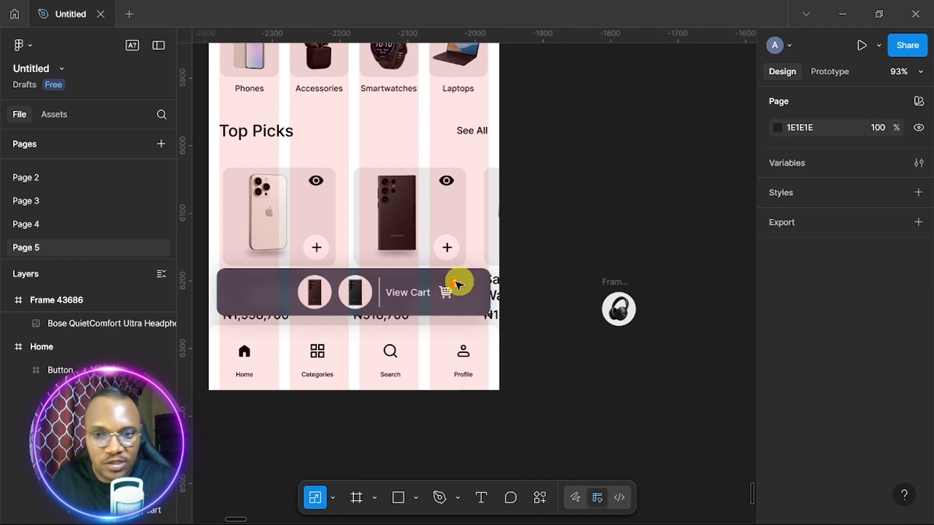
{"action": "left_click", "coordinate": [354, 294]}
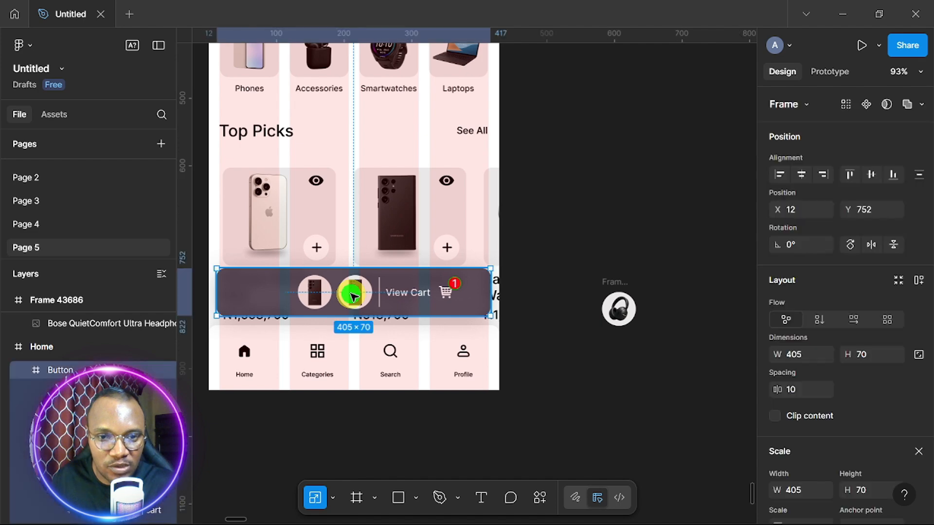
{"action": "left_click", "coordinate": [353, 293]}
{"action": "right_click", "coordinate": [355, 291]}
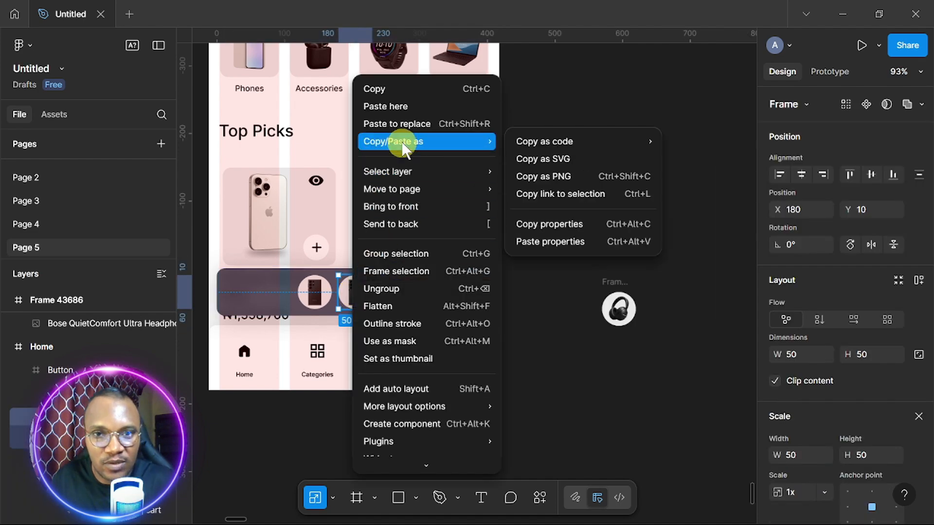
{"action": "left_click", "coordinate": [406, 124]}
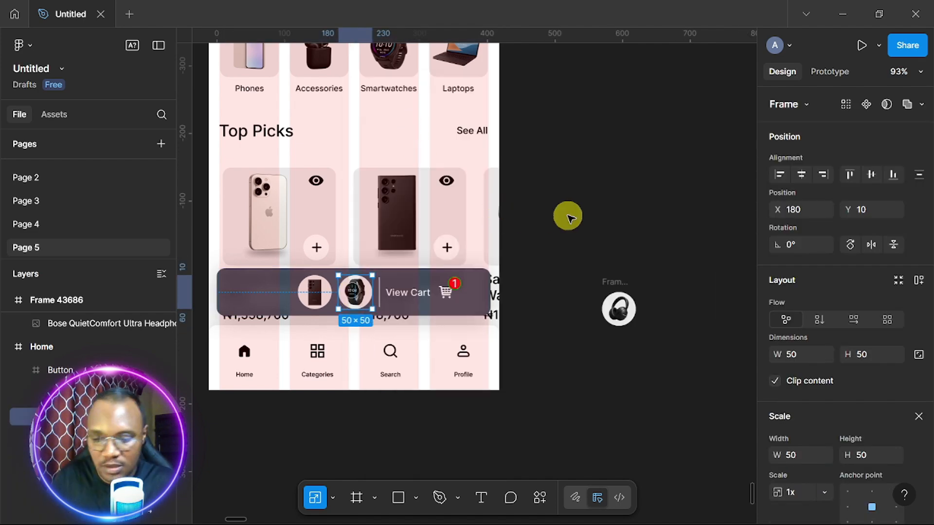
Move the watch thumbnail circle straight up out of the View Cart bar to between the two product cards
{"action": "key", "text": "Up"}
{"action": "key", "text": "Up"}
{"action": "key", "text": "Up"}
{"action": "key", "text": "Up"}
{"action": "key", "text": "Up"}
{"action": "key", "text": "Up"}
{"action": "key", "text": "Up"}
{"action": "key", "text": "Up"}
{"action": "key", "text": "Up"}
{"action": "key", "text": "Up"}
{"action": "key", "text": "Up"}
{"action": "key", "text": "Up"}
{"action": "key", "text": "Up"}
{"action": "key", "text": "Up"}
{"action": "key", "text": "Up"}
{"action": "key", "text": "Up"}
{"action": "key", "text": "Up"}
{"action": "key", "text": "Up"}
{"action": "key", "text": "Up"}
{"action": "key", "text": "Up"}
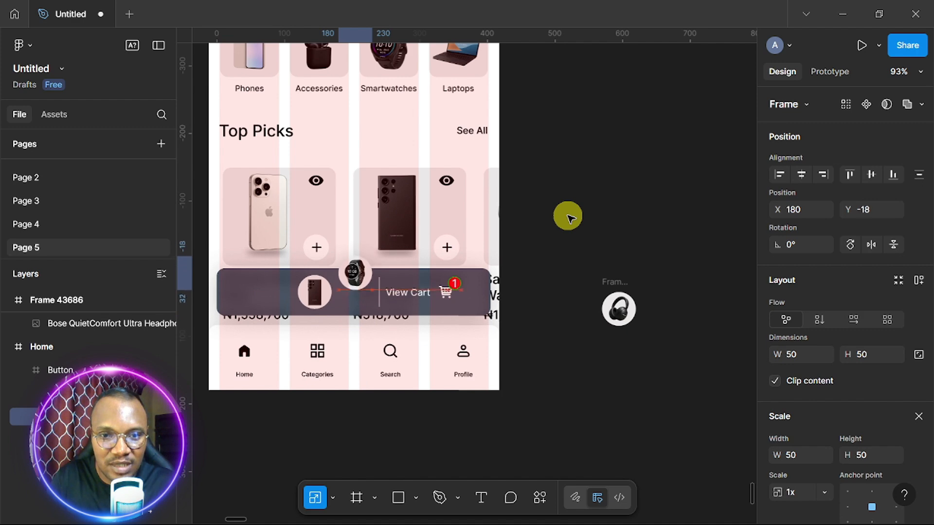
{"action": "key", "text": "Up"}
{"action": "key", "text": "Up"}
{"action": "key", "text": "Up"}
{"action": "key", "text": "Up"}
{"action": "key", "text": "Up"}
{"action": "key", "text": "Up"}
{"action": "key", "text": "Up"}
{"action": "key", "text": "Up"}
{"action": "key", "text": "Up"}
{"action": "key", "text": "Up"}
{"action": "key", "text": "Up"}
{"action": "key", "text": "Up"}
{"action": "key", "text": "Up"}
{"action": "key", "text": "Up"}
{"action": "key", "text": "Up"}
{"action": "key", "text": "Up"}
{"action": "key", "text": "Up"}
{"action": "key", "text": "Up"}
{"action": "key", "text": "Up"}
{"action": "key", "text": "Up"}
{"action": "key", "text": "shift+Up"}
{"action": "key", "text": "shift+Up"}
{"action": "key", "text": "shift+Up"}
{"action": "key", "text": "shift+Up"}
{"action": "key", "text": "shift+Up"}
Shift the remaining phone thumbnail circle right within the View Cart bar until it sits beside the divider
{"action": "left_click", "coordinate": [314, 296]}
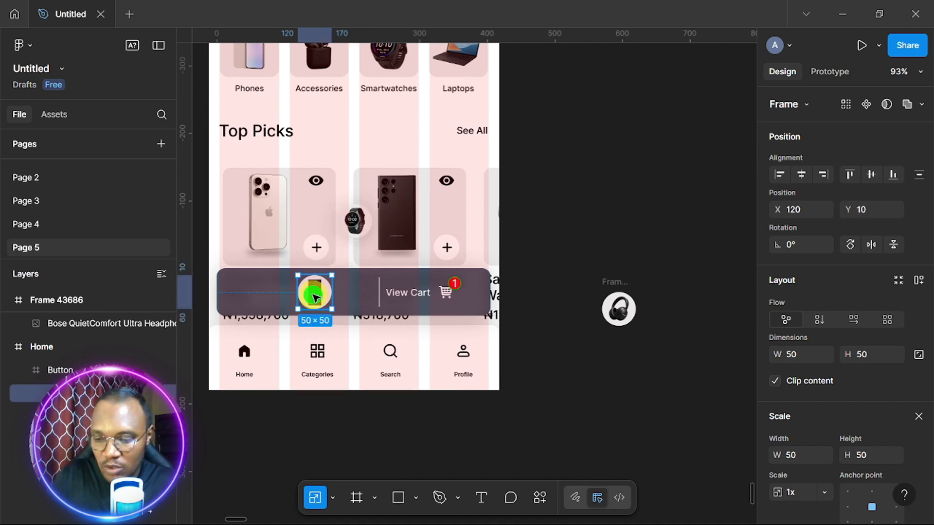
{"action": "key", "text": "Right"}
{"action": "key", "text": "Right"}
{"action": "key", "text": "Right"}
{"action": "key", "text": "Right"}
{"action": "key", "text": "Right"}
{"action": "key", "text": "Right"}
{"action": "key", "text": "Right"}
{"action": "key", "text": "Right"}
{"action": "key", "text": "shift+Right"}
{"action": "key", "text": "shift+Right"}
{"action": "key", "text": "shift+Right"}
{"action": "key", "text": "shift+Right"}
{"action": "key", "text": "shift+Right"}
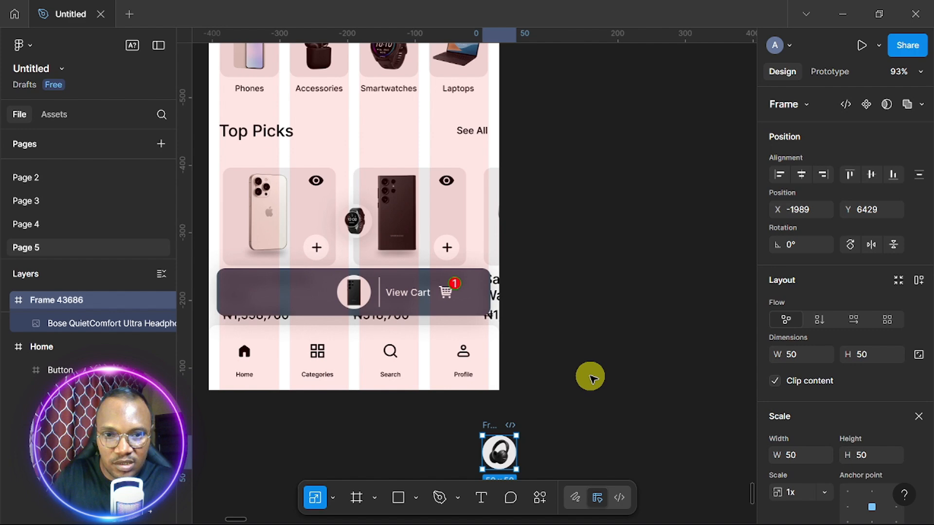
Place the headphones thumbnail circle on the canvas below the third Home frame, at X -1989 and Y 6429
{"action": "scroll", "coordinate": [590, 377], "scroll_direction": "down", "scroll_amount": 5}
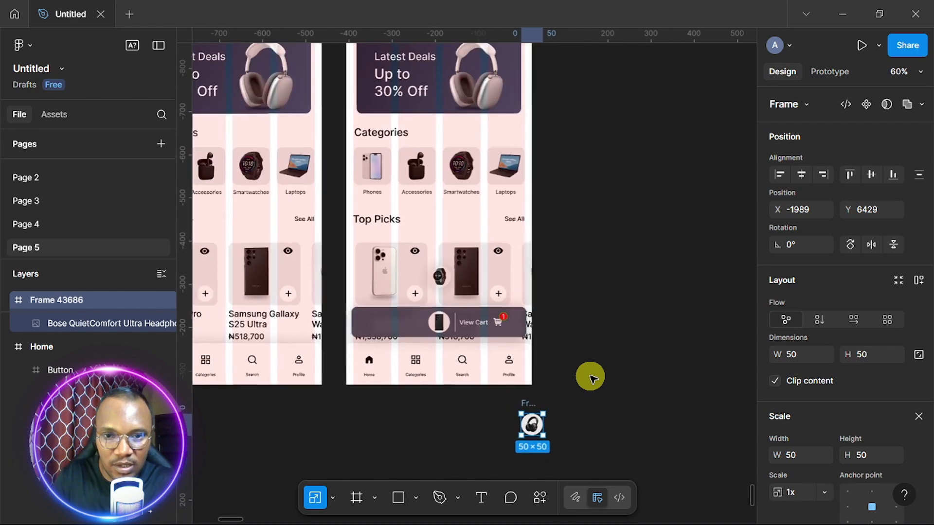
{"action": "scroll", "coordinate": [590, 377], "scroll_direction": "right", "scroll_amount": 2}
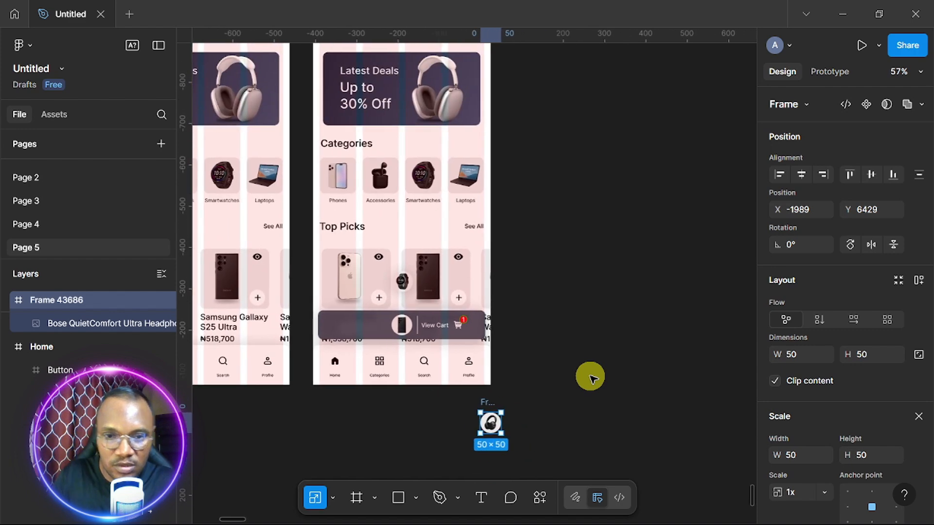
Turn on Clip content for the View Cart bar and duplicate the Home screen beside the original at X -1925, Y 5430
{"action": "left_click", "coordinate": [346, 321]}
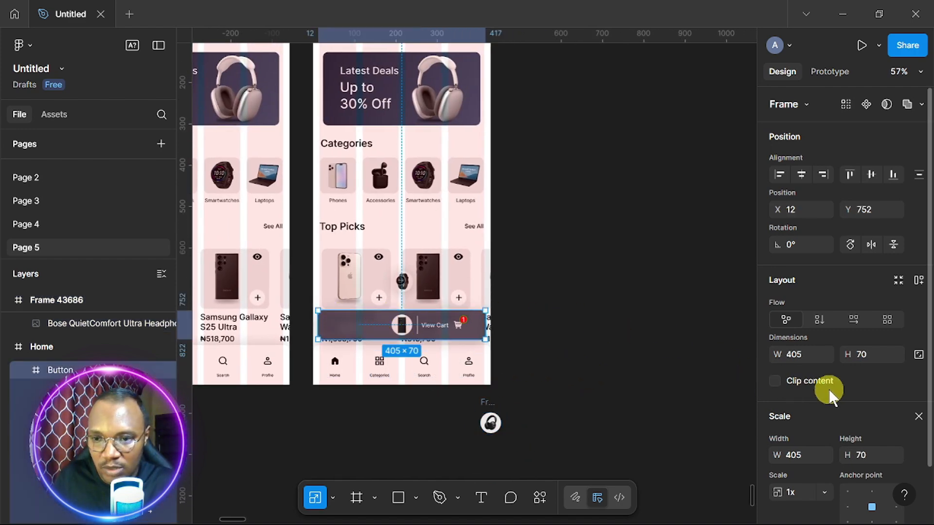
{"action": "left_click", "coordinate": [781, 379]}
{"action": "scroll", "coordinate": [358, 298], "scroll_direction": "down", "scroll_amount": 3}
{"action": "left_click", "coordinate": [343, 98]}
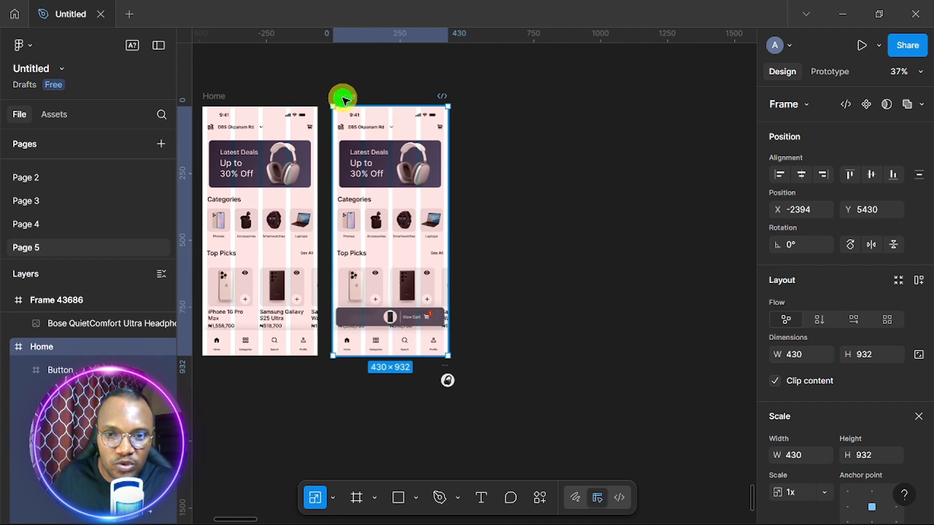
{"action": "left_click_drag", "start_coordinate": [399, 214], "coordinate": [401, 214]}
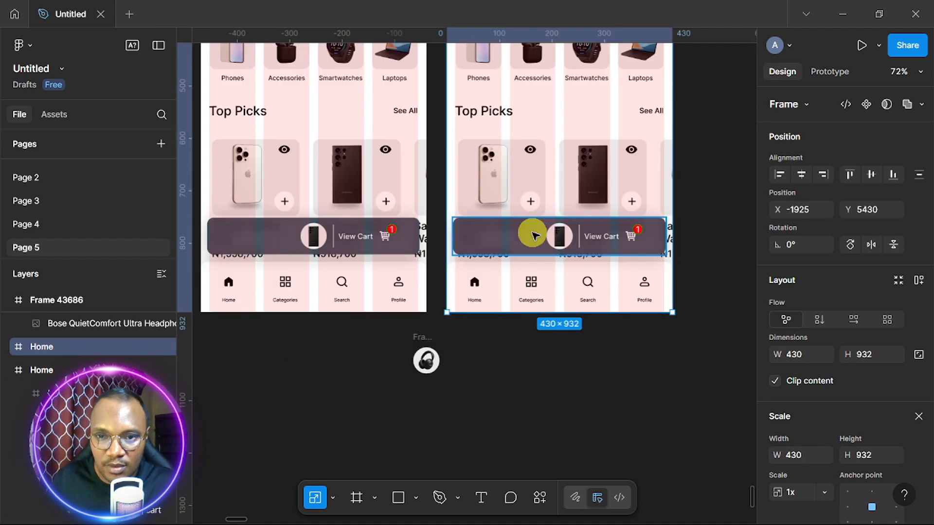
Move the phone thumbnail in the new screen's View Cart bar left to X 120
{"action": "double_click", "coordinate": [559, 242]}
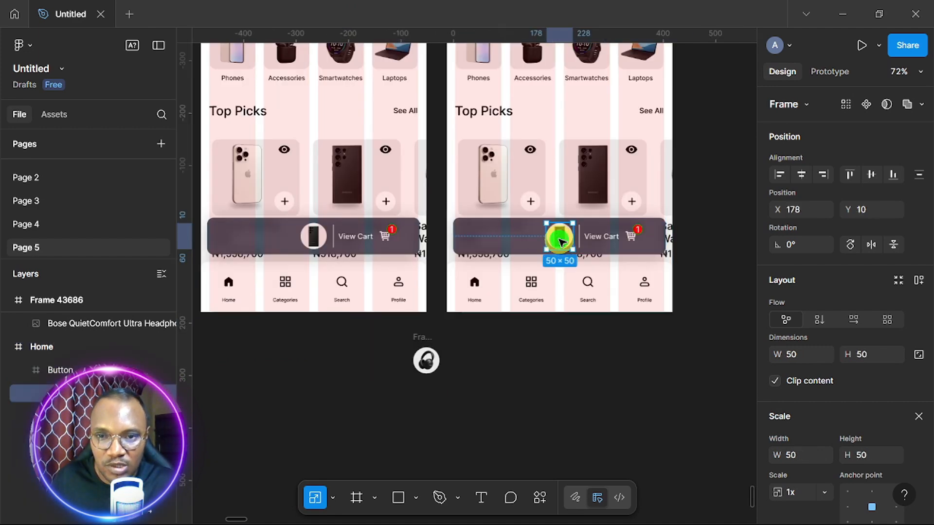
{"action": "left_click_drag", "start_coordinate": [559, 240], "coordinate": [557, 239]}
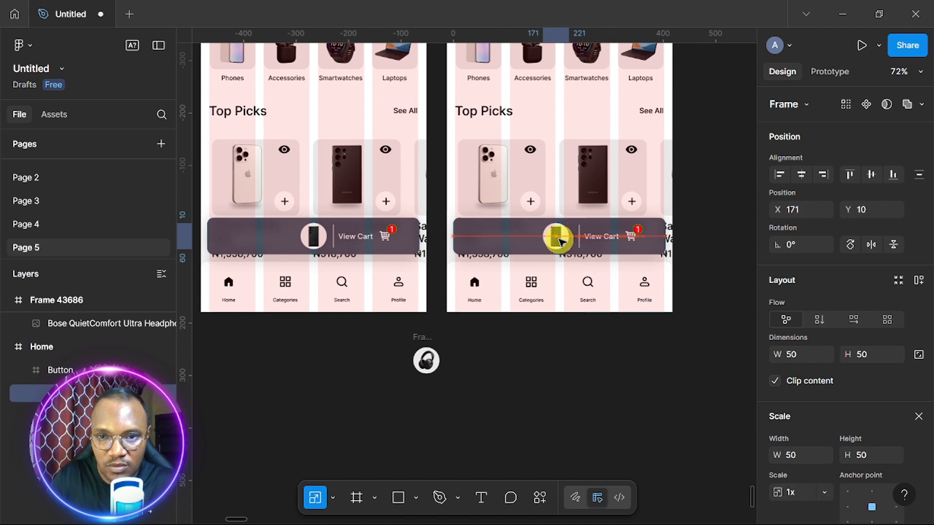
{"action": "key", "text": "Left"}
{"action": "key", "text": "Left"}
{"action": "key", "text": "Left"}
{"action": "key", "text": "Left"}
{"action": "key", "text": "Left"}
{"action": "key", "text": "Left"}
{"action": "key", "text": "Left"}
{"action": "key", "text": "Left"}
{"action": "key", "text": "Left"}
{"action": "key", "text": "Left"}
{"action": "key", "text": "Left"}
{"action": "key", "text": "Left"}
{"action": "key", "text": "Left"}
{"action": "key", "text": "Left"}
{"action": "key", "text": "Left"}
{"action": "key", "text": "Left"}
{"action": "key", "text": "Left"}
{"action": "key", "text": "Left"}
{"action": "key", "text": "Left"}
{"action": "key", "text": "Left"}
Turn off Clip content for the new screen's View Cart bar
{"action": "left_click", "coordinate": [570, 235]}
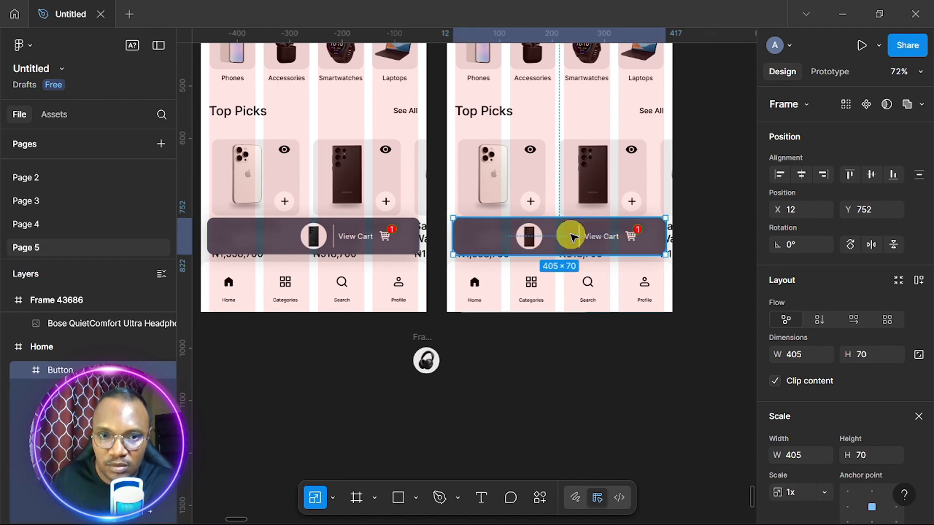
{"action": "scroll", "coordinate": [571, 237], "scroll_direction": "left", "scroll_amount": 1}
{"action": "left_click", "coordinate": [775, 381]}
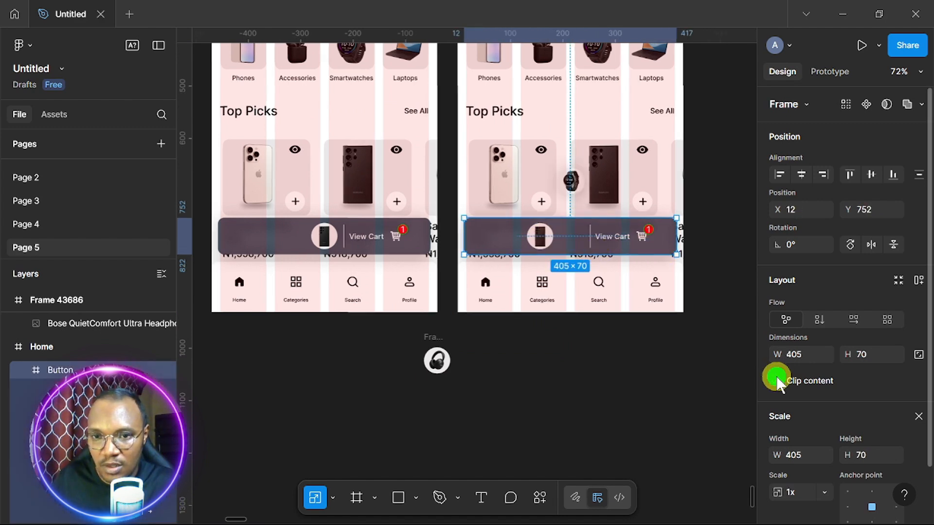
Move the smartwatch thumbnail down into the View Cart bar beside the phone and align it to the bar's vertical center
{"action": "left_click", "coordinate": [570, 188]}
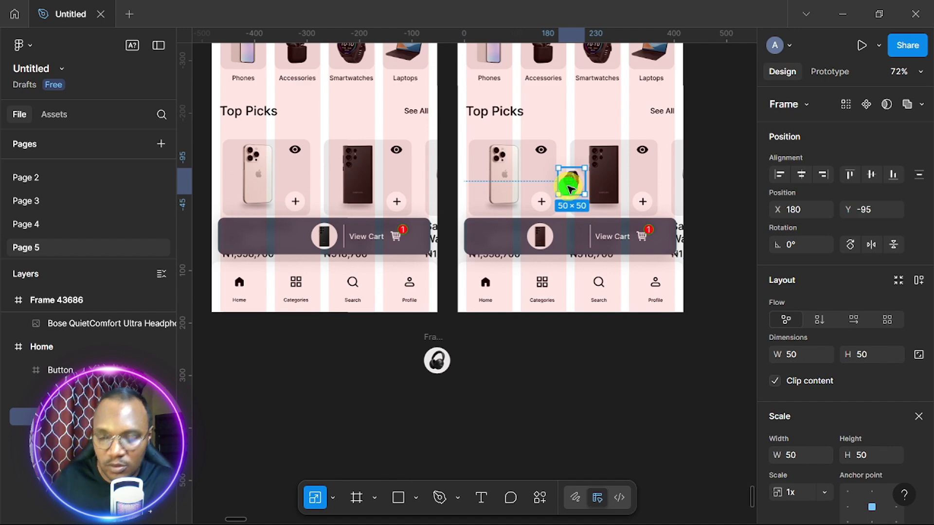
{"action": "key", "text": "shift+Down"}
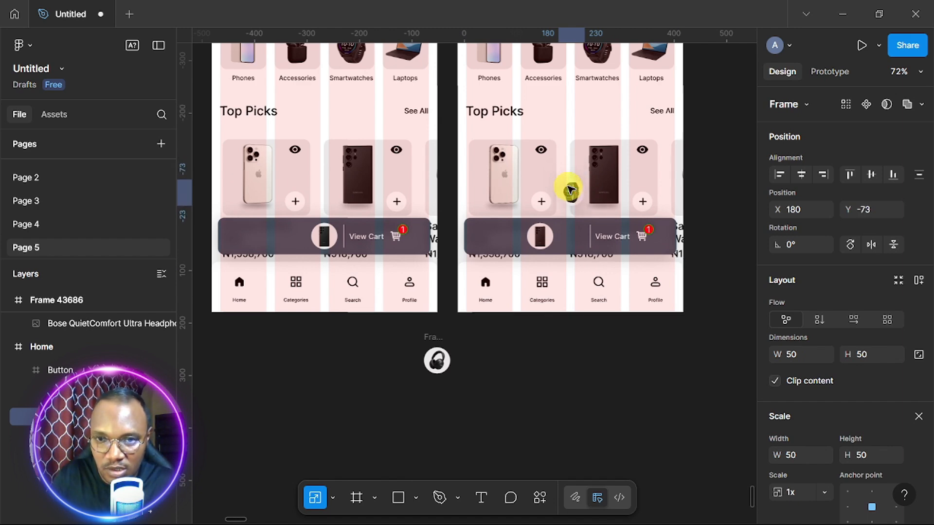
{"action": "key", "text": "Down"}
{"action": "key", "text": "Down"}
{"action": "key", "text": "Down"}
{"action": "key", "text": "Down"}
{"action": "key", "text": "Down"}
{"action": "key", "text": "Down"}
{"action": "key", "text": "Down"}
{"action": "key", "text": "Down"}
{"action": "key", "text": "Down"}
{"action": "key", "text": "Down"}
{"action": "key", "text": "Down"}
{"action": "key", "text": "Down"}
{"action": "key", "text": "Down"}
{"action": "key", "text": "Down"}
{"action": "key", "text": "Down"}
{"action": "key", "text": "Down"}
{"action": "key", "text": "Down"}
{"action": "key", "text": "Down"}
{"action": "key", "text": "Down"}
{"action": "key", "text": "Down"}
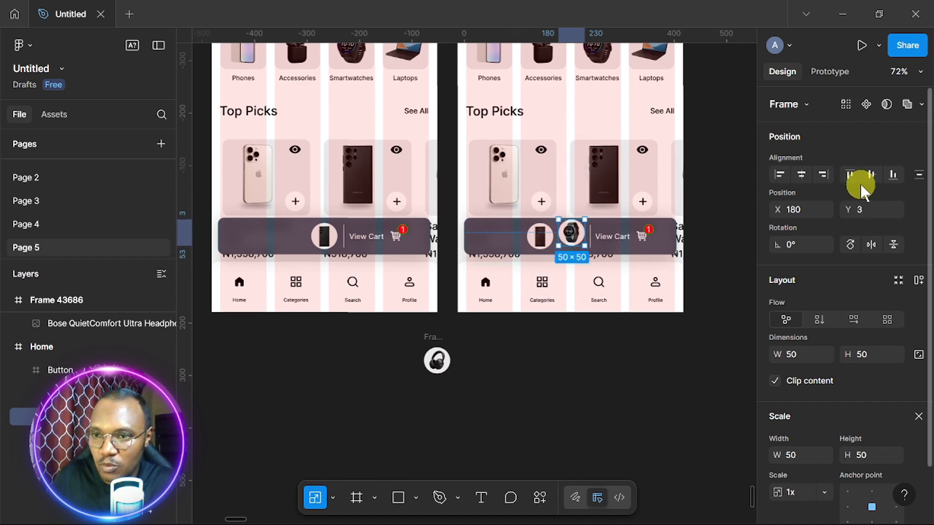
{"action": "left_click", "coordinate": [872, 175]}
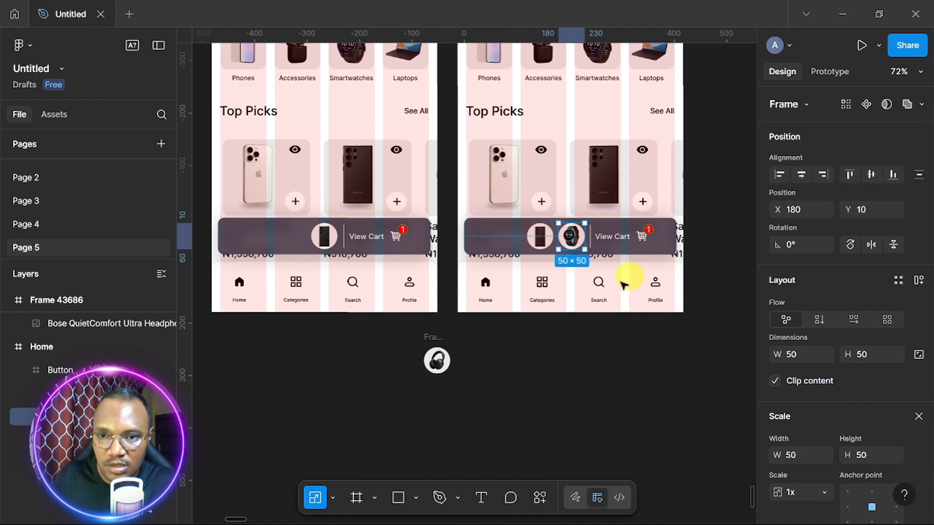
Move the headphones thumbnail frame to just below the new Home screen, at about X -1751, Y 6379
{"action": "scroll", "coordinate": [491, 373], "scroll_direction": "up", "scroll_amount": 5}
{"action": "scroll", "coordinate": [519, 142], "scroll_direction": "down", "scroll_amount": 5}
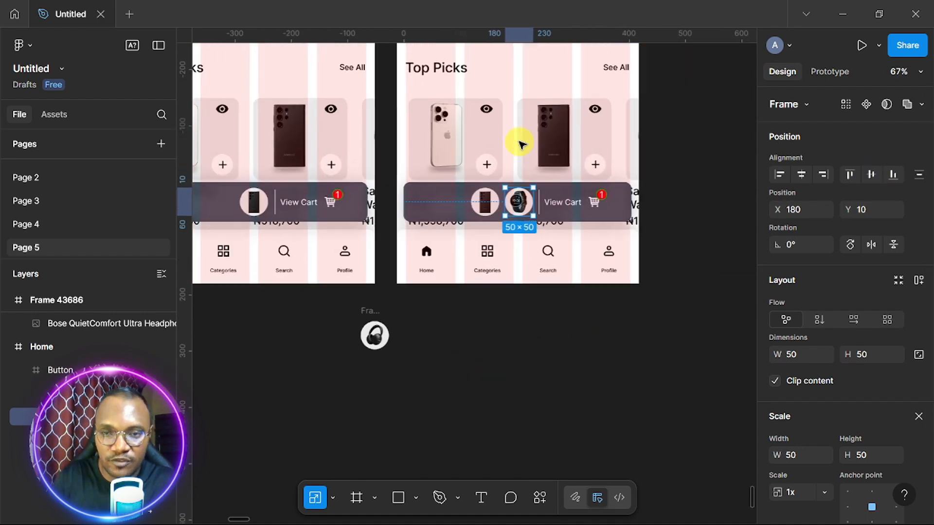
{"action": "scroll", "coordinate": [519, 142], "scroll_direction": "up", "scroll_amount": 5}
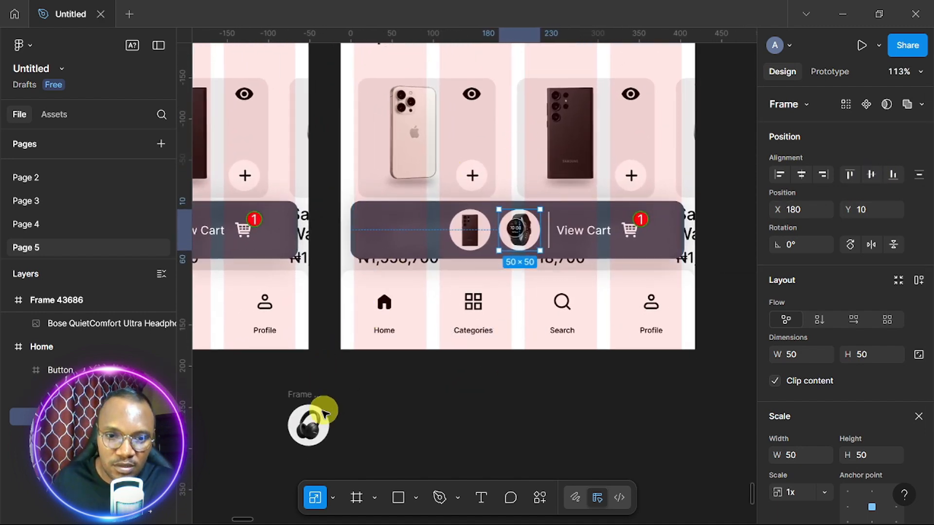
{"action": "left_click", "coordinate": [308, 401]}
{"action": "left_click_drag", "start_coordinate": [308, 400], "coordinate": [508, 372]}
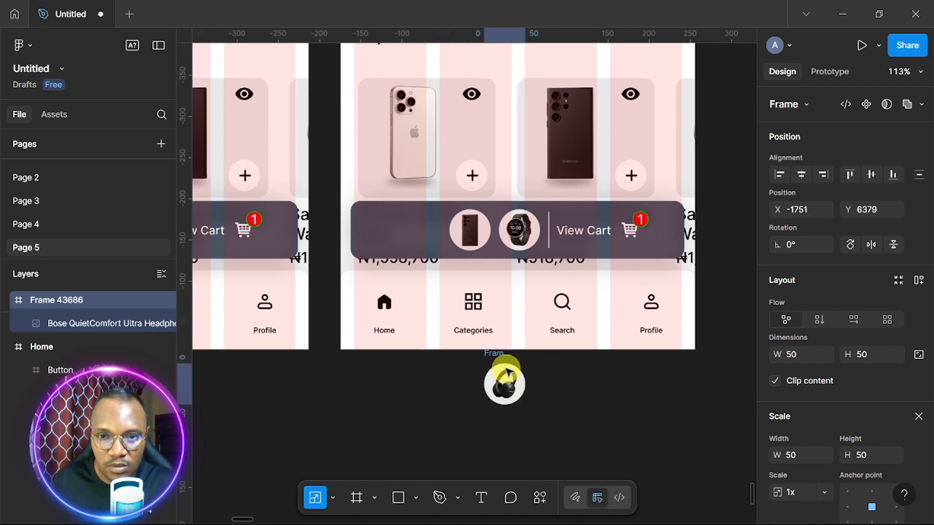
Move the phone thumbnail in the View Cart bar left to X 68
{"action": "left_click", "coordinate": [477, 229]}
{"action": "left_click", "coordinate": [477, 229]}
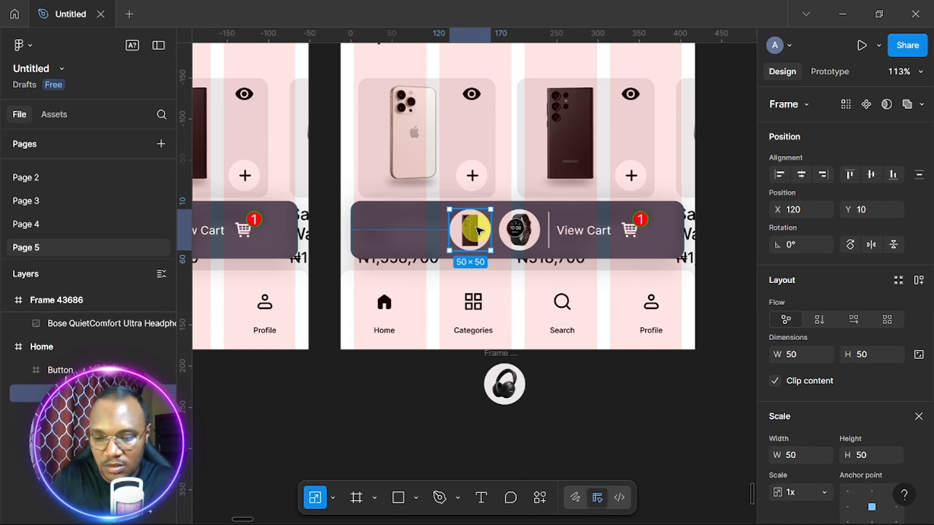
{"action": "key", "text": "Left"}
{"action": "key", "text": "shift+Left"}
{"action": "key", "text": "shift+Left"}
{"action": "key", "text": "shift+Left"}
{"action": "key", "text": "shift+Left"}
{"action": "key", "text": "shift+Left"}
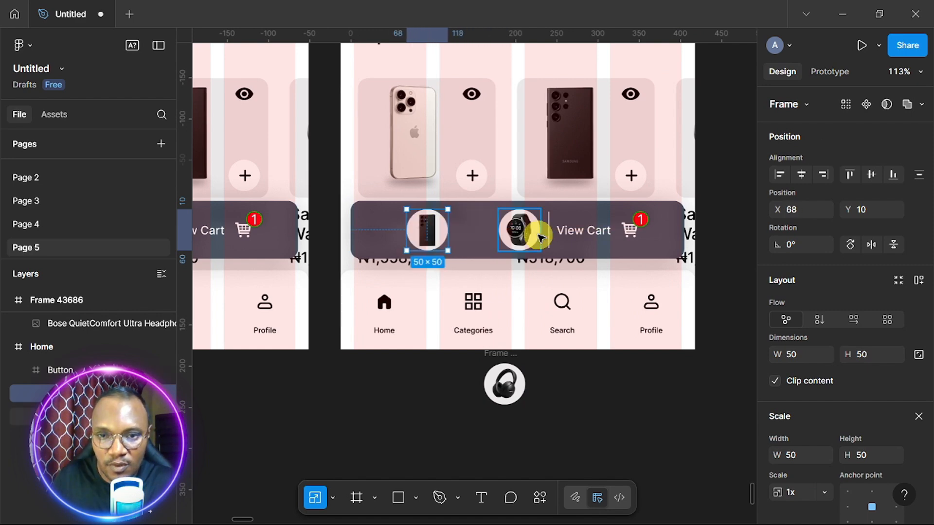
Move the smartwatch thumbnail left to X 128, next to the phone thumbnail
{"action": "left_click", "coordinate": [527, 230]}
{"action": "key", "text": "Left"}
{"action": "key", "text": "Left"}
{"action": "key", "text": "Left"}
{"action": "key", "text": "Left"}
{"action": "key", "text": "Left"}
{"action": "key", "text": "Left"}
{"action": "key", "text": "Left"}
{"action": "key", "text": "Left"}
{"action": "key", "text": "Left"}
{"action": "key", "text": "Left"}
{"action": "key", "text": "Left"}
{"action": "key", "text": "Left"}
{"action": "key", "text": "Left"}
{"action": "key", "text": "Left"}
{"action": "key", "text": "Left"}
{"action": "key", "text": "Left"}
{"action": "key", "text": "Left"}
{"action": "key", "text": "Left"}
{"action": "key", "text": "Left"}
{"action": "key", "text": "Left"}
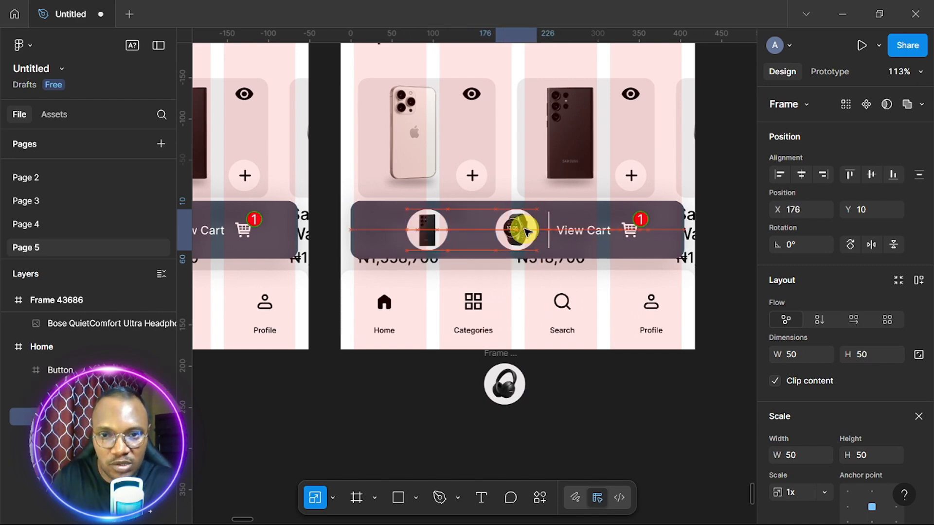
{"action": "key", "text": "shift+Left"}
{"action": "key", "text": "shift+Left"}
{"action": "key", "text": "Left"}
{"action": "key", "text": "Left"}
{"action": "key", "text": "Left"}
{"action": "key", "text": "Left"}
{"action": "key", "text": "Left"}
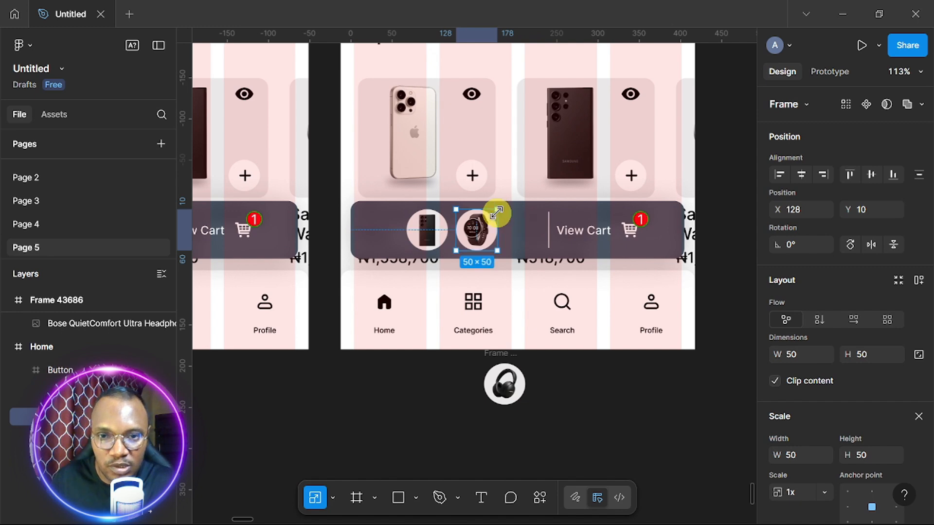
Duplicate the smartwatch thumbnail at X 184 and replace the copy with the headphones frame from below the screen
{"action": "left_click_drag", "start_coordinate": [484, 230], "coordinate": [523, 230]}
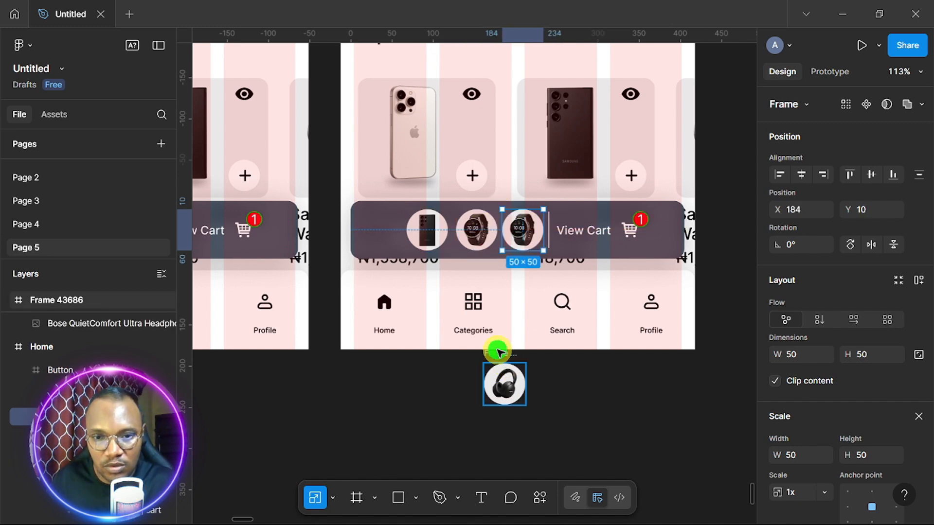
{"action": "left_click", "coordinate": [498, 352]}
{"action": "left_click_drag", "start_coordinate": [499, 352], "coordinate": [521, 240]}
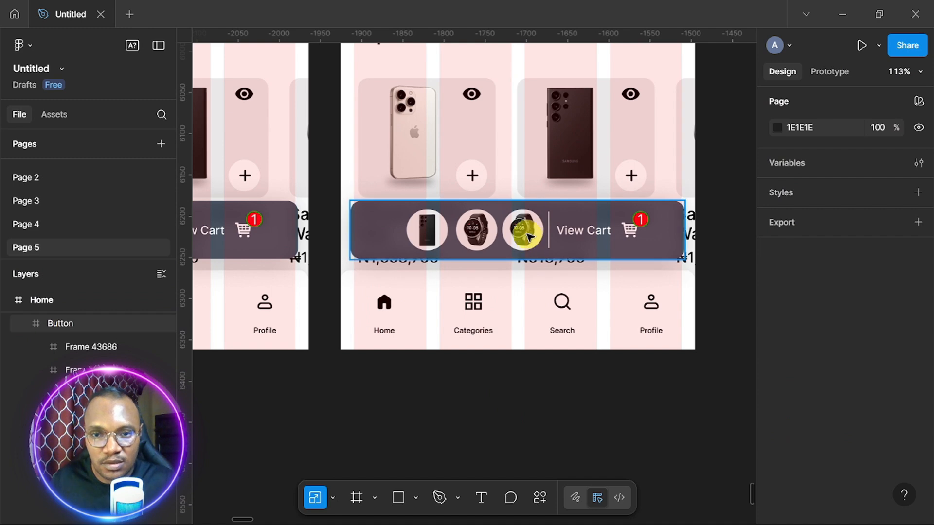
{"action": "double_click", "coordinate": [527, 235]}
{"action": "right_click", "coordinate": [527, 235]}
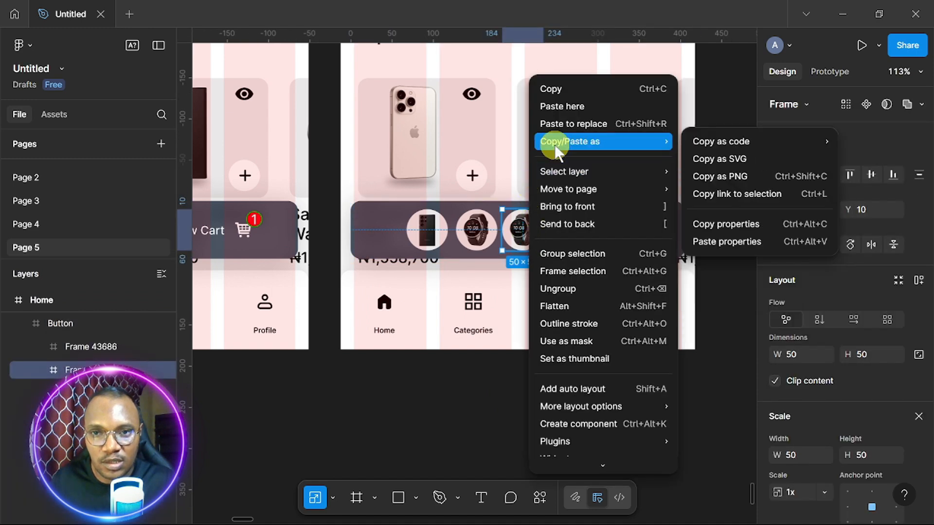
{"action": "left_click", "coordinate": [587, 124]}
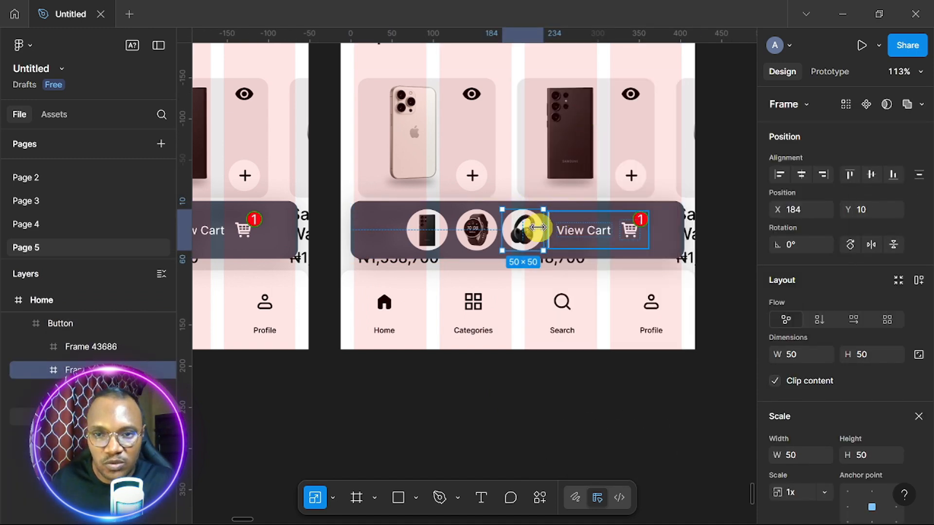
Move the headphones thumbnail up above the View Cart bar and the smartwatch thumbnail right to X 179
{"action": "key", "text": "Up"}
{"action": "key", "text": "Up"}
{"action": "key", "text": "Up"}
{"action": "key", "text": "Up"}
{"action": "key", "text": "Up"}
{"action": "key", "text": "Up"}
{"action": "key", "text": "Up"}
{"action": "key", "text": "Up"}
{"action": "key", "text": "Up"}
{"action": "key", "text": "Up"}
{"action": "key", "text": "Up"}
{"action": "key", "text": "Up"}
{"action": "key", "text": "Up"}
{"action": "key", "text": "Up"}
{"action": "key", "text": "Up"}
{"action": "key", "text": "Up"}
{"action": "key", "text": "Up"}
{"action": "key", "text": "Up"}
{"action": "key", "text": "Up"}
{"action": "key", "text": "Up"}
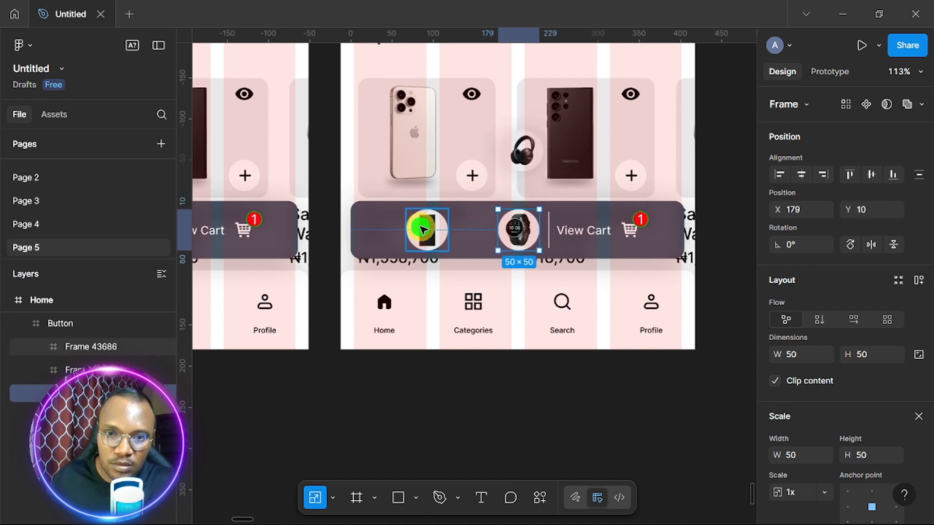
Move the phone thumbnail right to X 121, next to the smartwatch thumbnail
{"action": "left_click", "coordinate": [421, 227]}
{"action": "left_click_drag", "start_coordinate": [422, 229], "coordinate": [424, 230]}
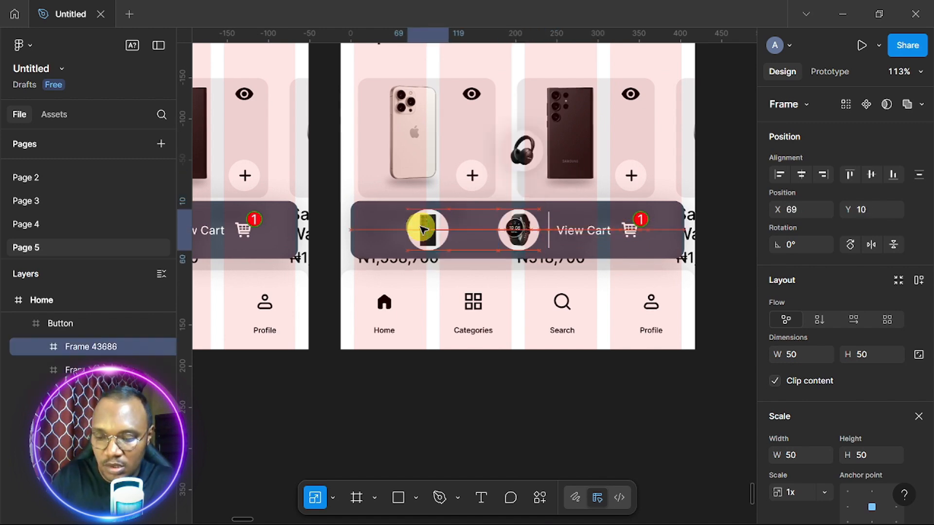
{"action": "key", "text": "Right"}
{"action": "key", "text": "Right"}
{"action": "key", "text": "Right"}
{"action": "key", "text": "Right"}
{"action": "key", "text": "Right"}
{"action": "key", "text": "Right"}
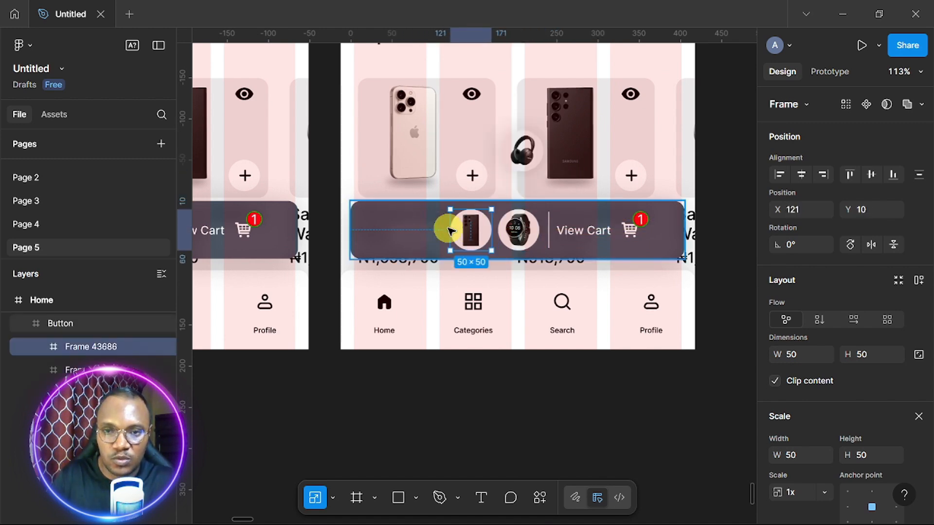
Turn on Clip content for the View Cart bar holding the phone and smartwatch thumbnails
{"action": "scroll", "coordinate": [445, 242], "scroll_direction": "down", "scroll_amount": 2}
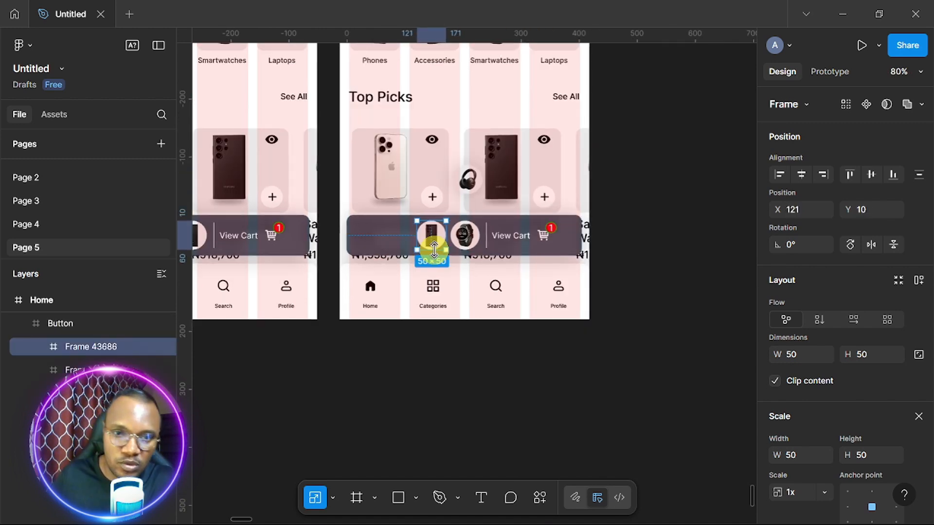
{"action": "left_click", "coordinate": [366, 225]}
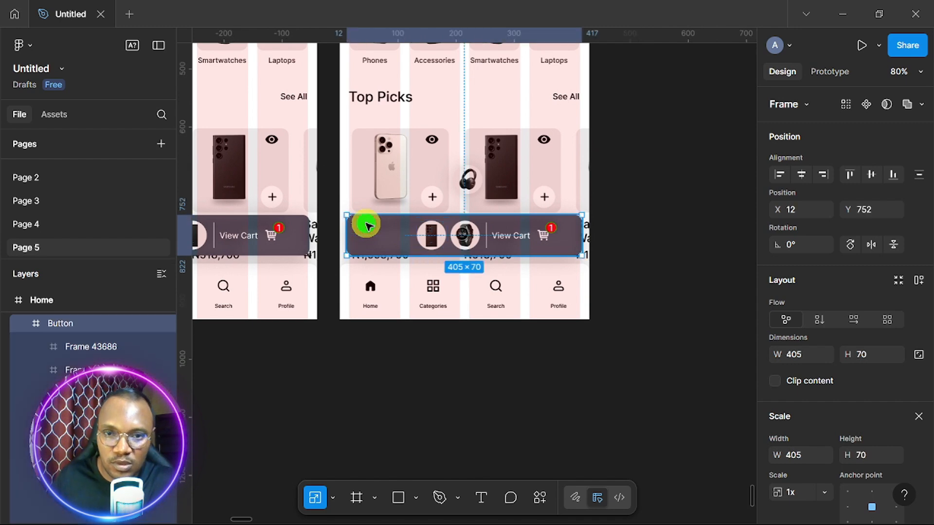
{"action": "left_click", "coordinate": [774, 380]}
Duplicate the Home screen with the two cart thumbnails, placing the copy beside it at X -1456, Y 5430
{"action": "scroll", "coordinate": [417, 108], "scroll_direction": "down", "scroll_amount": 3}
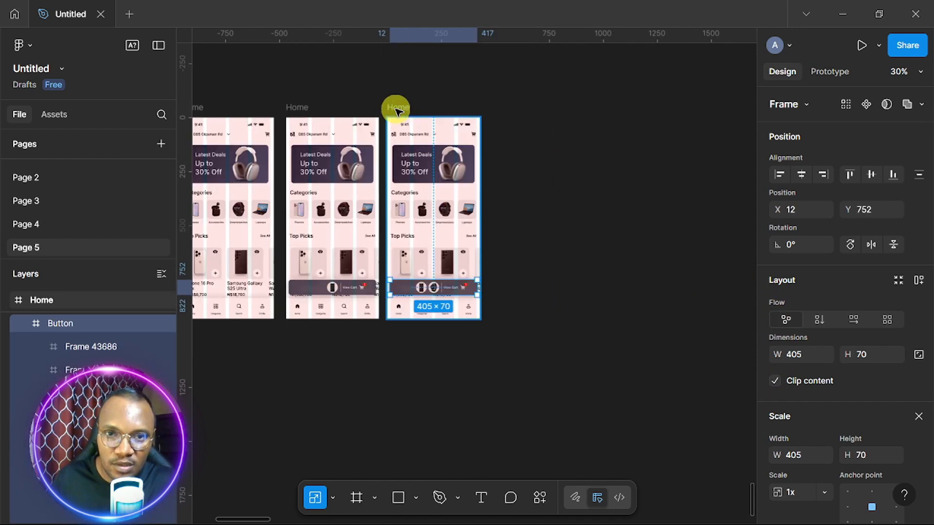
{"action": "key", "text": "Escape"}
{"action": "left_click_drag", "start_coordinate": [444, 209], "coordinate": [549, 204]}
Turn off Clip content for the View Cart bar on the newest Home screen copy
{"action": "scroll", "coordinate": [550, 205], "scroll_direction": "up", "scroll_amount": 5}
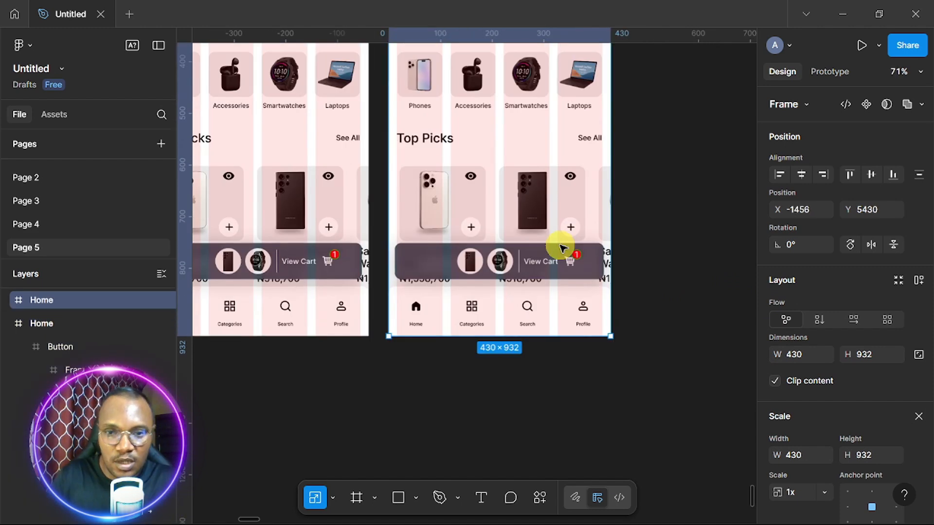
{"action": "left_click", "coordinate": [495, 258]}
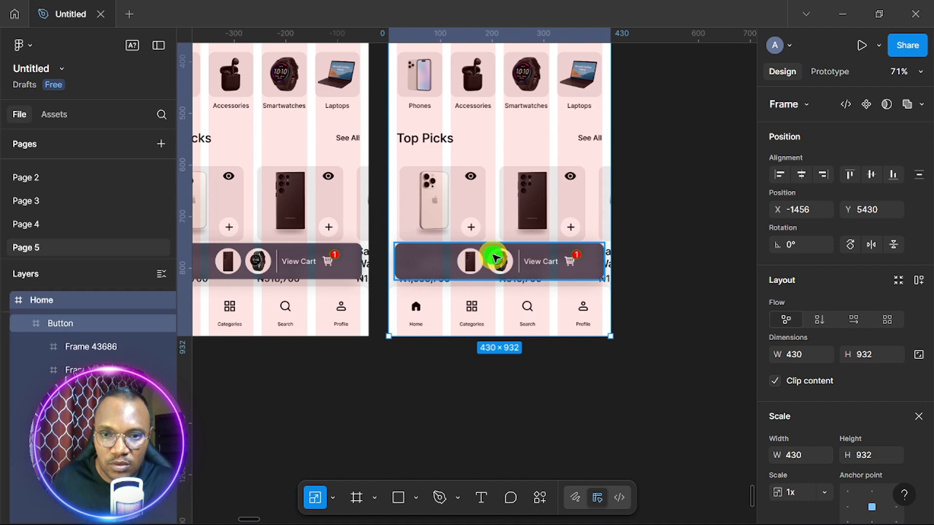
{"action": "left_click", "coordinate": [775, 381]}
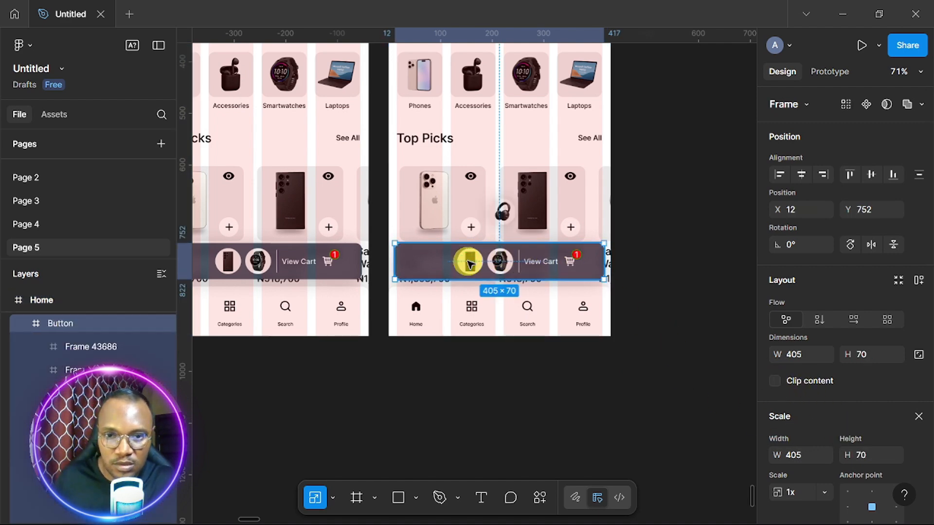
Move the phone thumbnail left to X 56 and the smartwatch thumbnail left to X 125 in the View Cart bar
{"action": "left_click_drag", "start_coordinate": [470, 264], "coordinate": [436, 264]}
{"action": "left_click", "coordinate": [504, 264]}
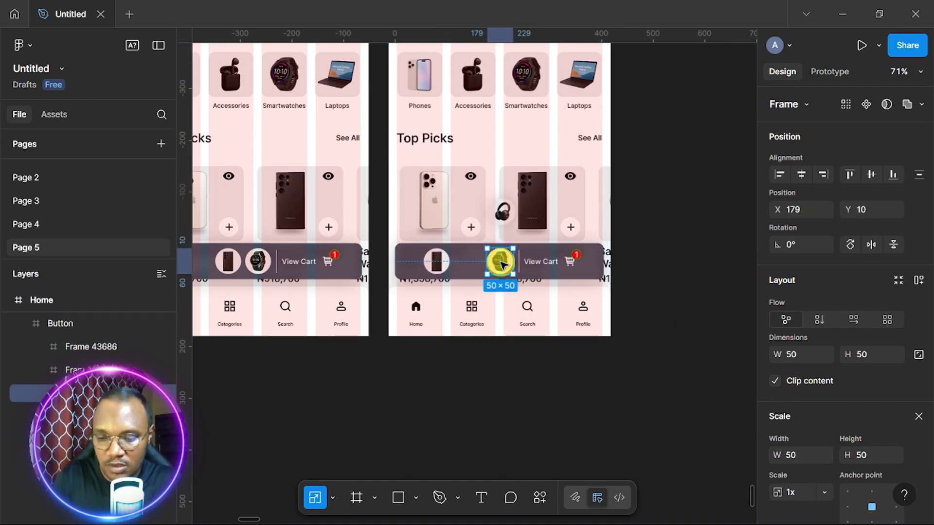
{"action": "left_click_drag", "start_coordinate": [503, 265], "coordinate": [476, 264]}
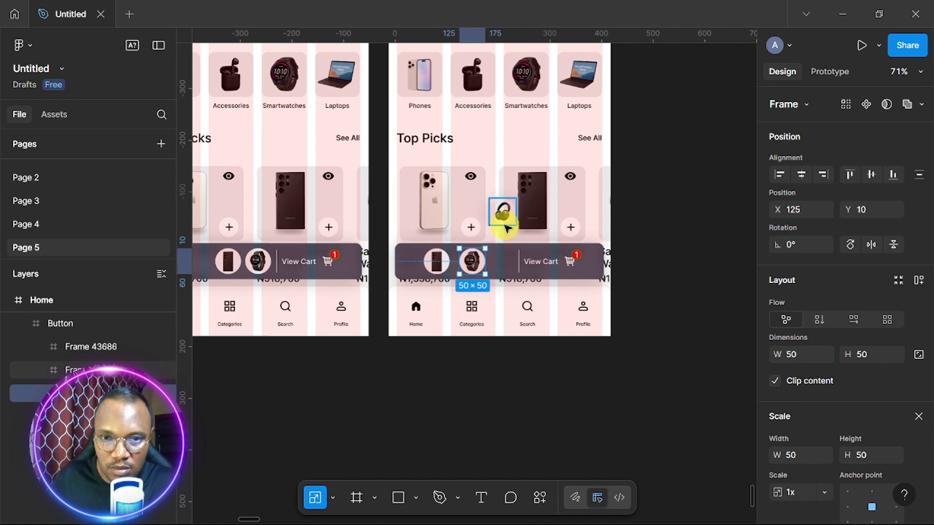
Bring the headphones thumbnail down into the View Cart bar at X 184 and align it to the bar's vertical center
{"action": "left_click", "coordinate": [508, 213]}
{"action": "left_click", "coordinate": [875, 174]}
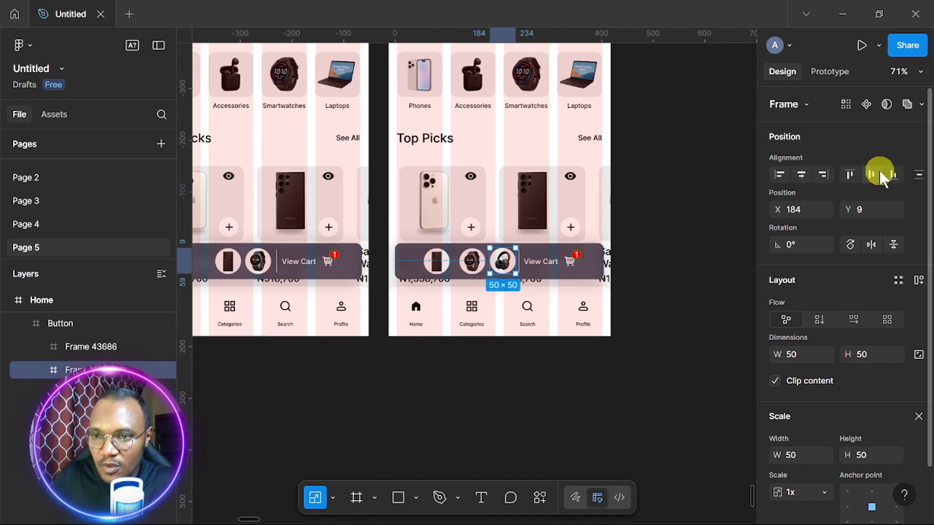
Move the phone thumbnail right to X 66 in the View Cart bar of the newest Home screen copy
{"action": "left_click", "coordinate": [471, 261]}
{"action": "left_click", "coordinate": [446, 264]}
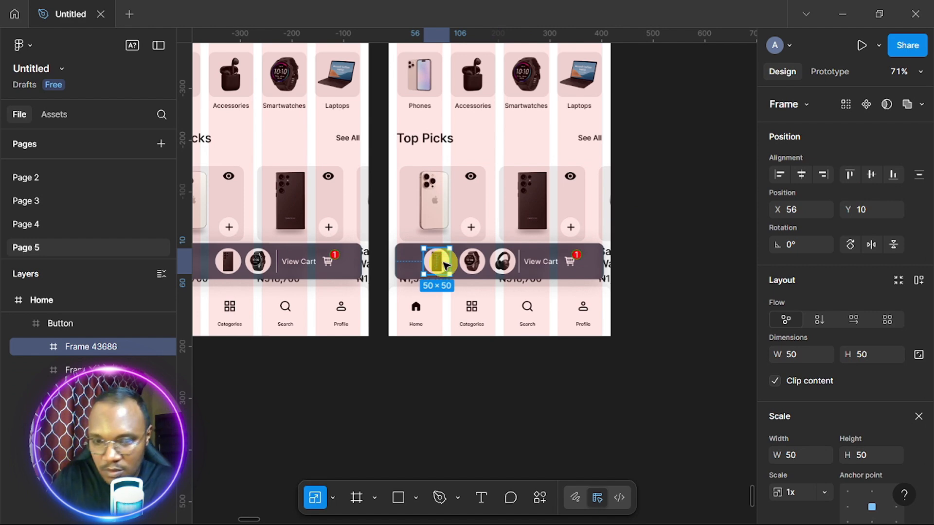
{"action": "left_click_drag", "start_coordinate": [445, 265], "coordinate": [447, 265]}
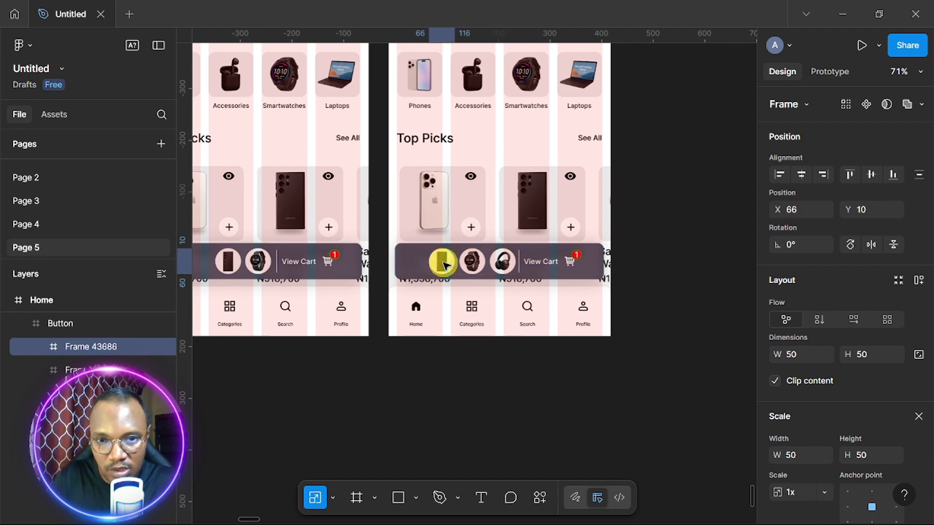
{"action": "scroll", "coordinate": [487, 316], "scroll_direction": "up", "scroll_amount": 5}
{"action": "scroll", "coordinate": [510, 294], "scroll_direction": "down", "scroll_amount": 6}
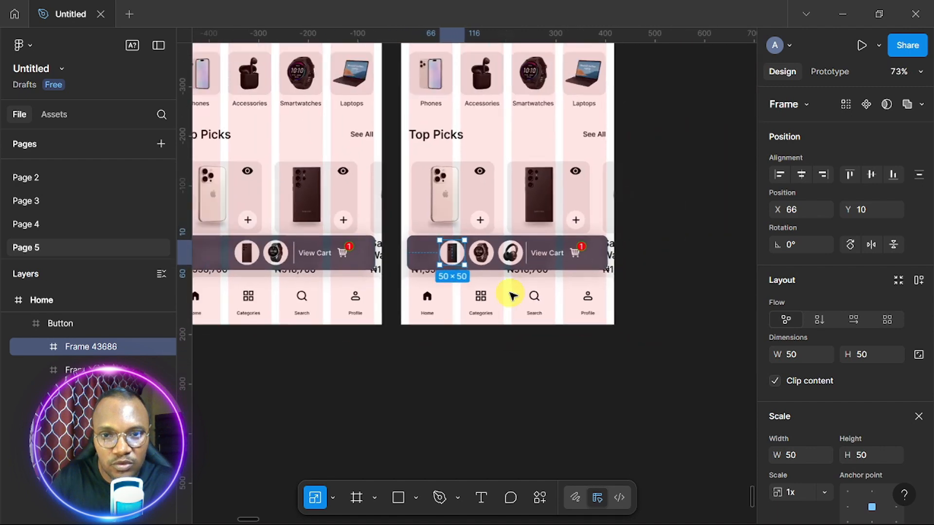
{"action": "left_click", "coordinate": [664, 235]}
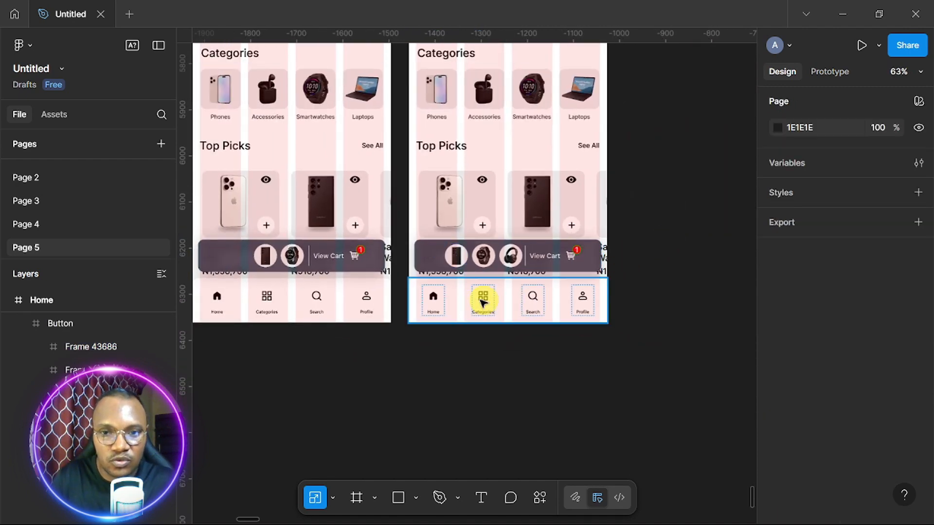
Set the cart badge number to 2 in the View Cart bar that has two product thumbnails
{"action": "scroll", "coordinate": [502, 258], "scroll_direction": "left", "scroll_amount": 10}
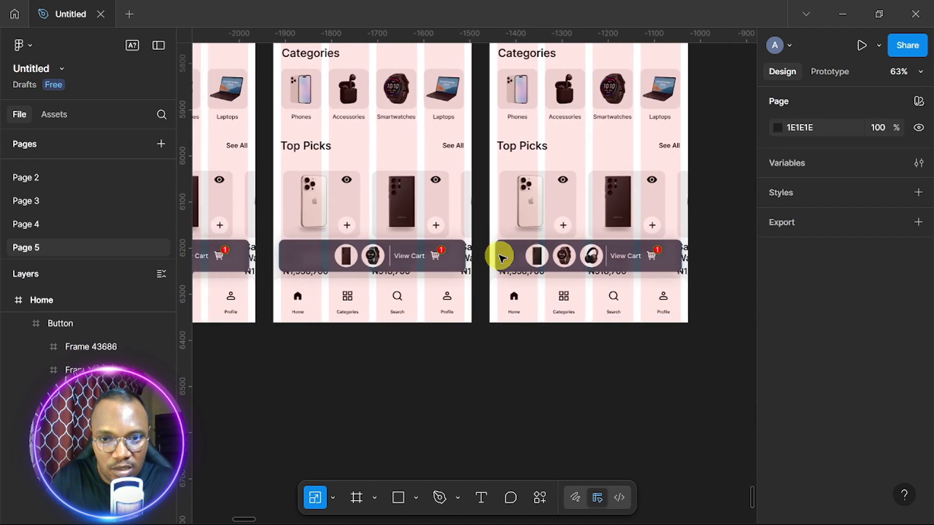
{"action": "scroll", "coordinate": [501, 257], "scroll_direction": "left", "scroll_amount": 3}
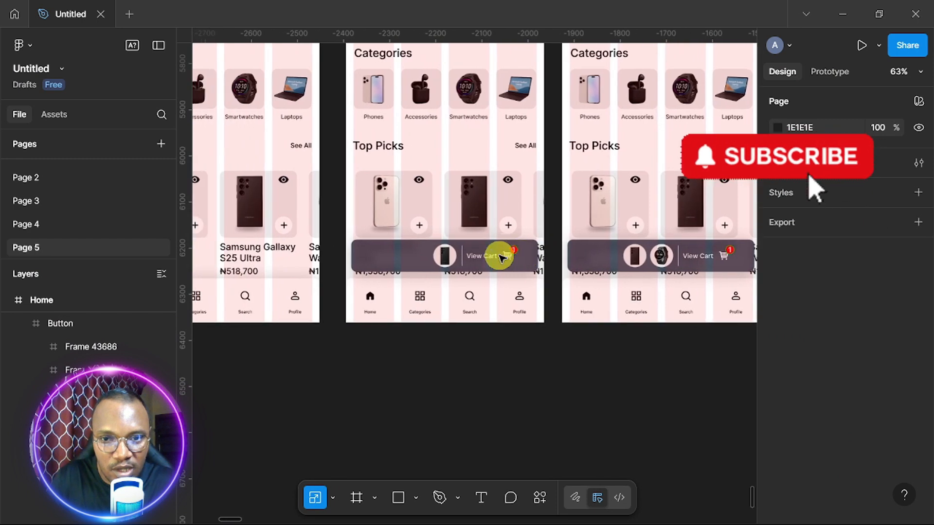
{"action": "scroll", "coordinate": [499, 255], "scroll_direction": "right", "scroll_amount": 3}
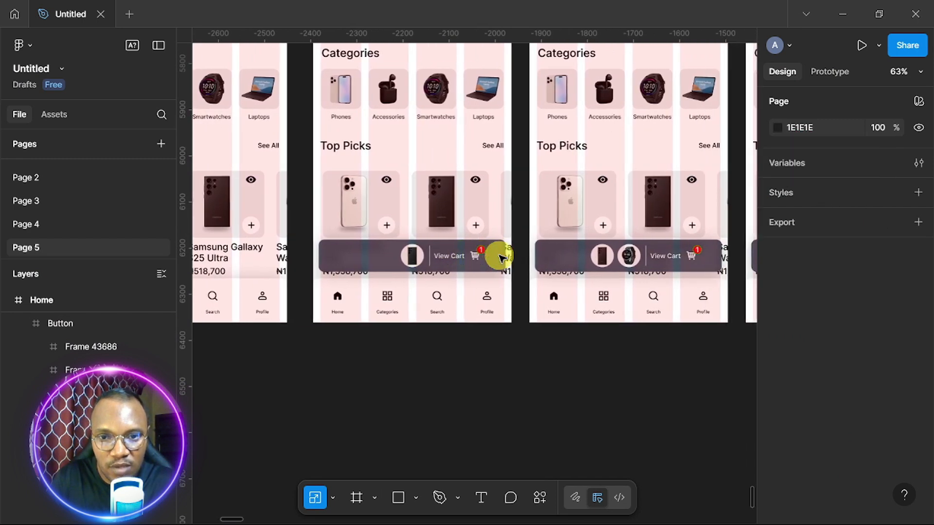
{"action": "scroll", "coordinate": [501, 257], "scroll_direction": "up", "scroll_amount": 10}
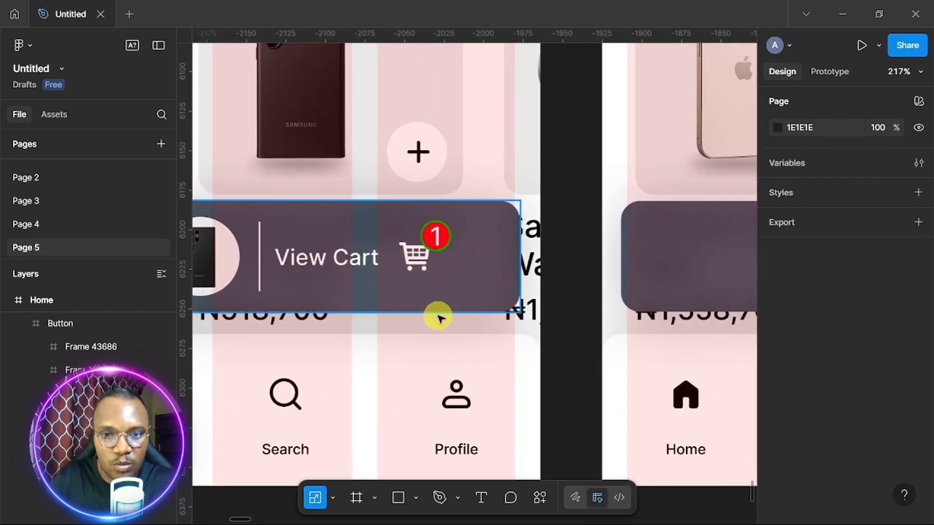
{"action": "scroll", "coordinate": [425, 323], "scroll_direction": "down", "scroll_amount": 5}
{"action": "scroll", "coordinate": [547, 294], "scroll_direction": "right", "scroll_amount": 5}
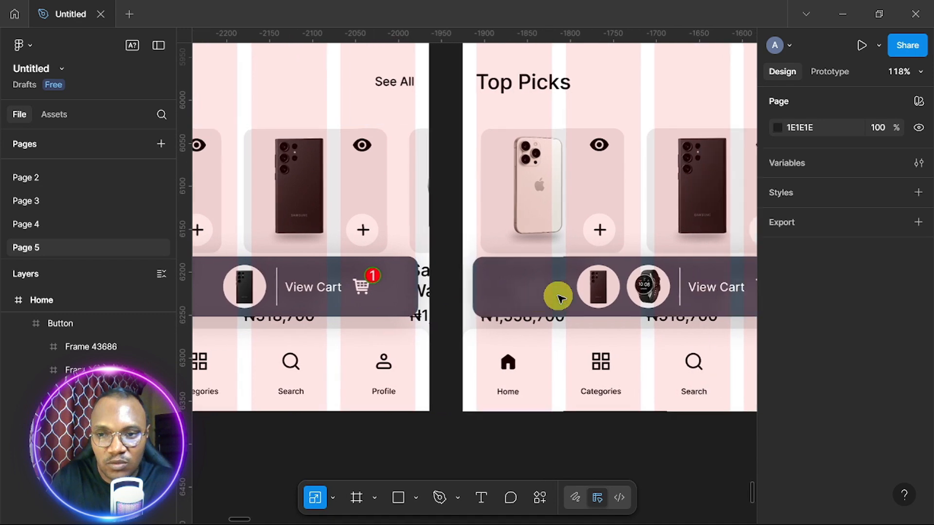
{"action": "scroll", "coordinate": [559, 294], "scroll_direction": "up", "scroll_amount": 5}
{"action": "scroll", "coordinate": [559, 295], "scroll_direction": "right", "scroll_amount": 3}
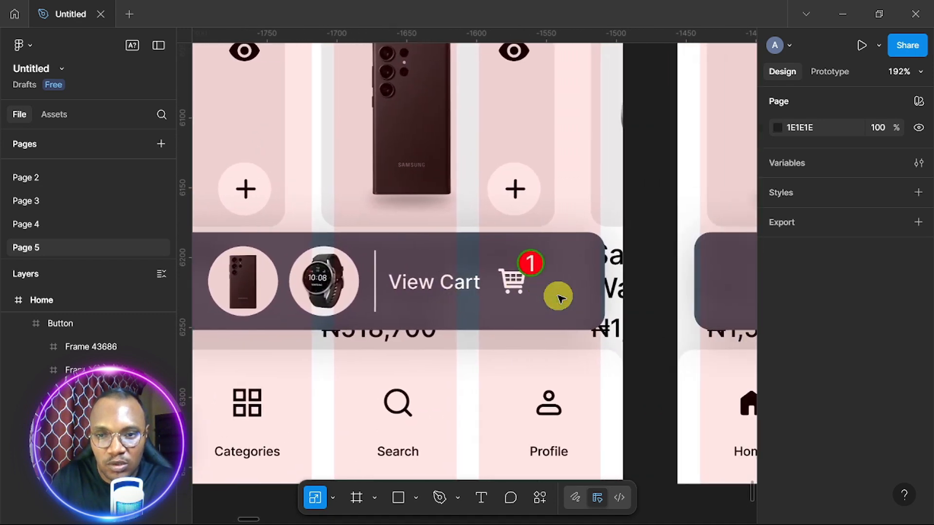
{"action": "scroll", "coordinate": [558, 294], "scroll_direction": "up", "scroll_amount": 4}
{"action": "left_click", "coordinate": [514, 243]}
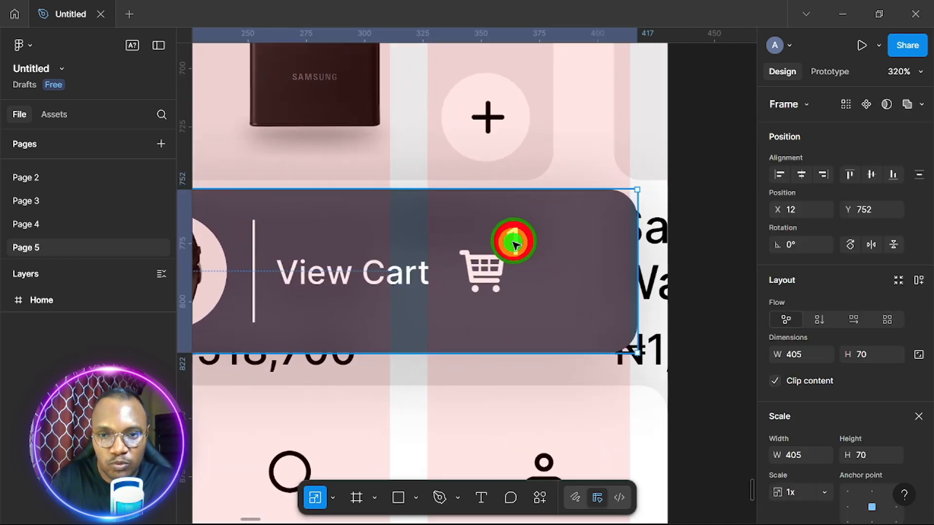
{"action": "double_click", "coordinate": [514, 242]}
{"action": "double_click", "coordinate": [513, 241]}
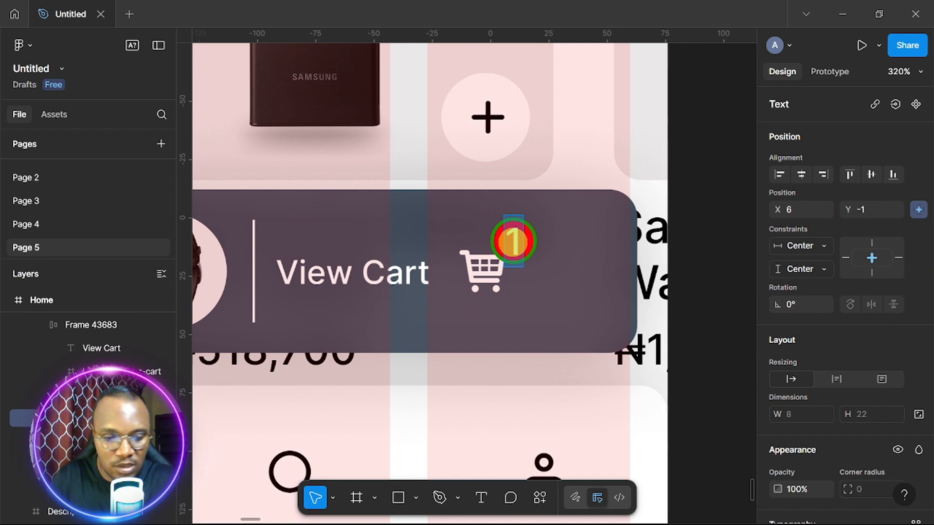
Set the cart badge number to 3 in the View Cart bar that has three product thumbnails
{"action": "scroll", "coordinate": [607, 292], "scroll_direction": "right", "scroll_amount": 10}
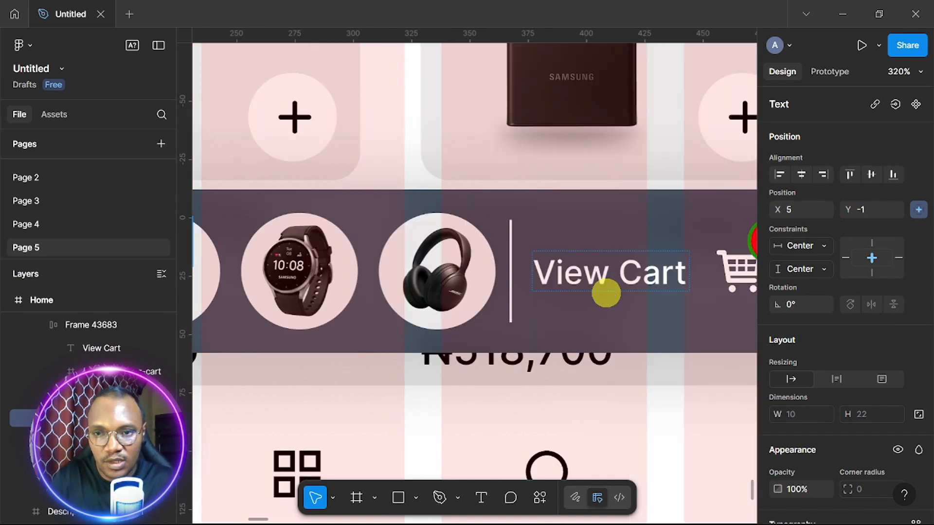
{"action": "left_click", "coordinate": [590, 240]}
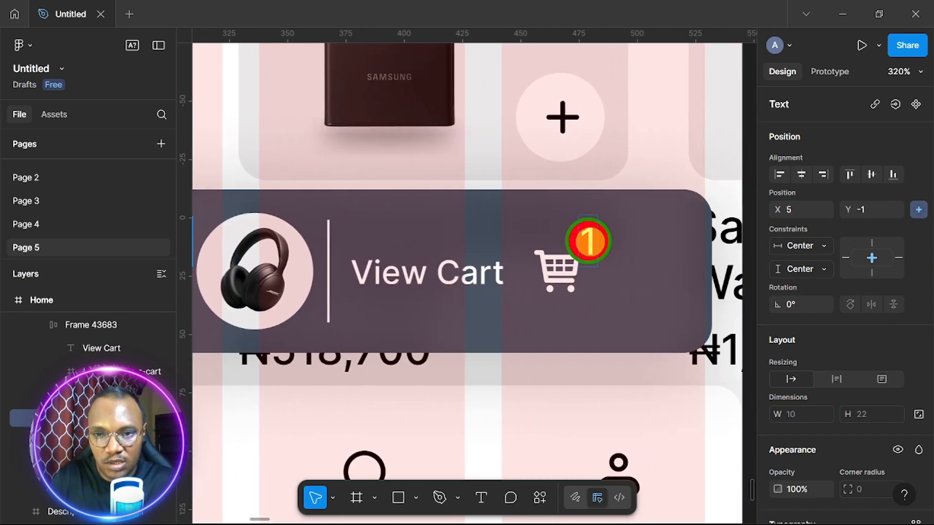
{"action": "double_click", "coordinate": [590, 241]}
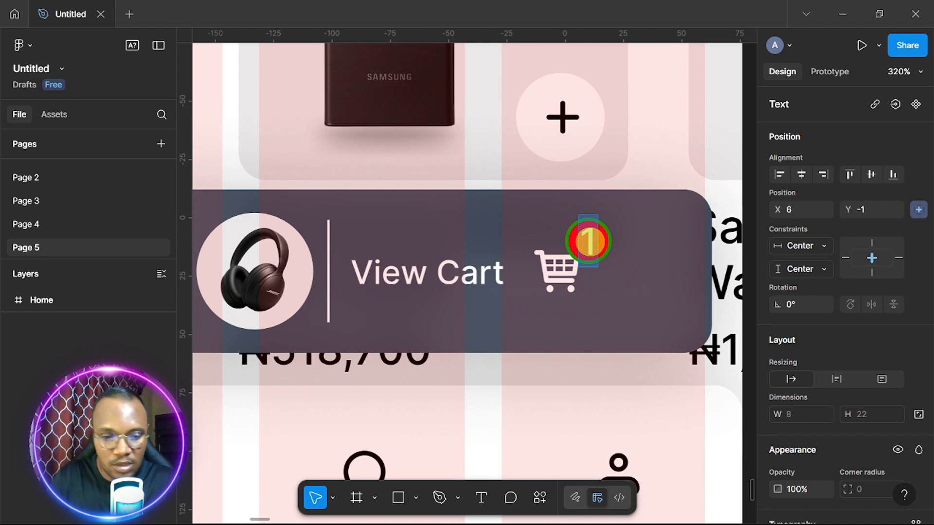
{"action": "type", "text": "3"}
{"action": "scroll", "coordinate": [592, 247], "scroll_direction": "down", "scroll_amount": 5}
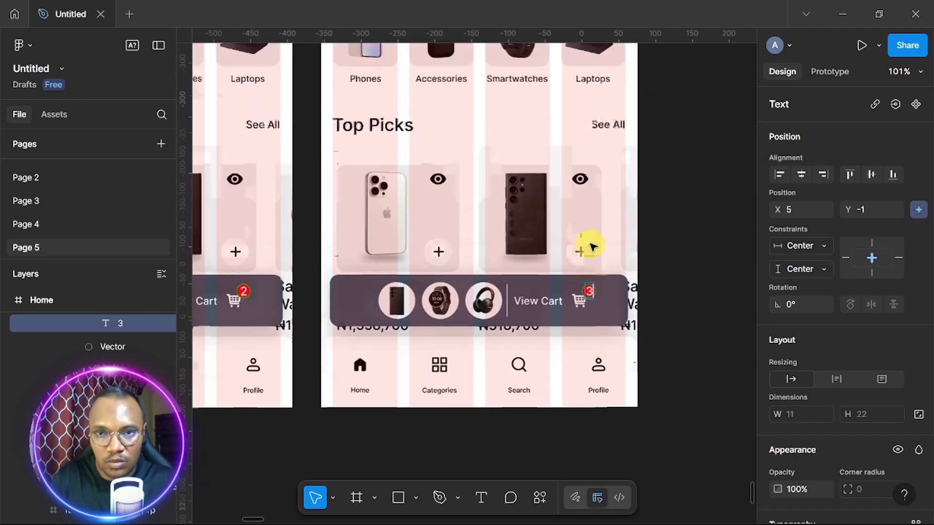
Copy the 3 badge from the View Cart bar and paste it next to the cart icon in the same Home screen's header
{"action": "scroll", "coordinate": [593, 248], "scroll_direction": "up", "scroll_amount": 5}
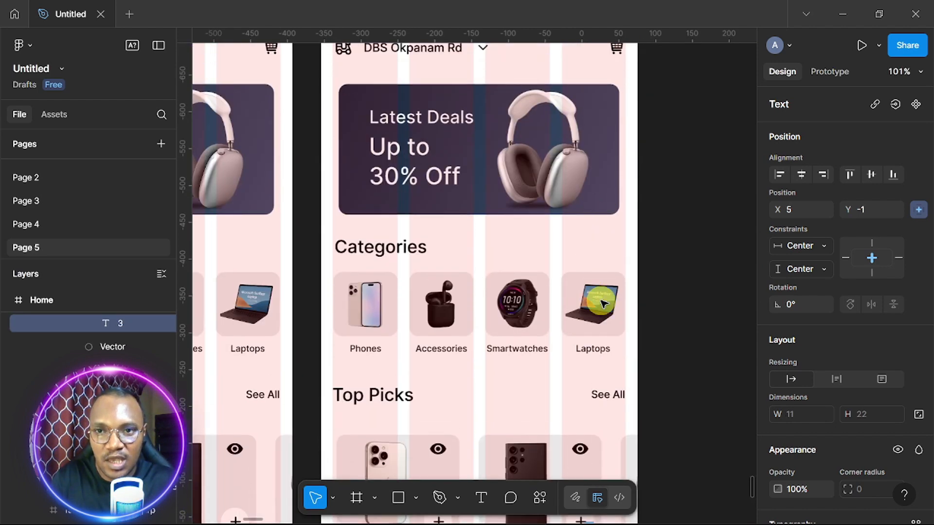
{"action": "scroll", "coordinate": [602, 304], "scroll_direction": "up", "scroll_amount": 3}
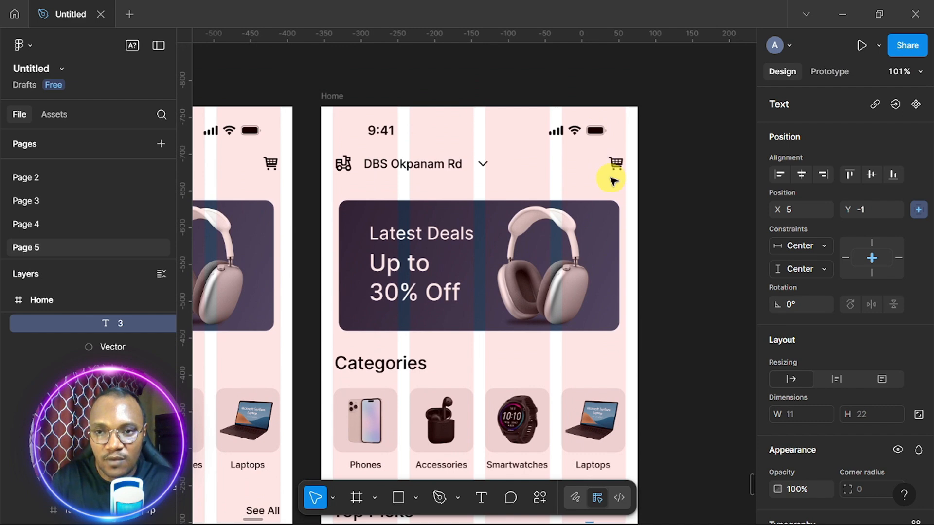
{"action": "scroll", "coordinate": [612, 181], "scroll_direction": "down", "scroll_amount": 10}
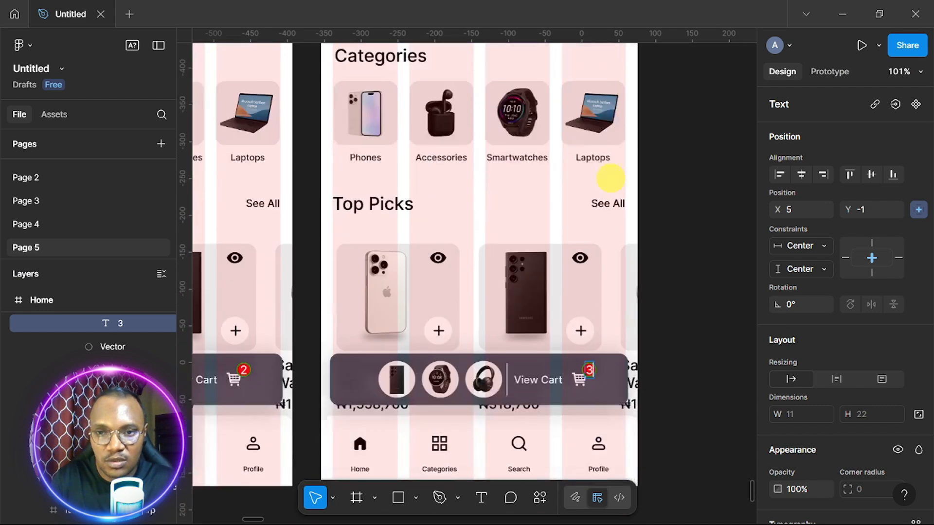
{"action": "scroll", "coordinate": [612, 181], "scroll_direction": "down", "scroll_amount": 1}
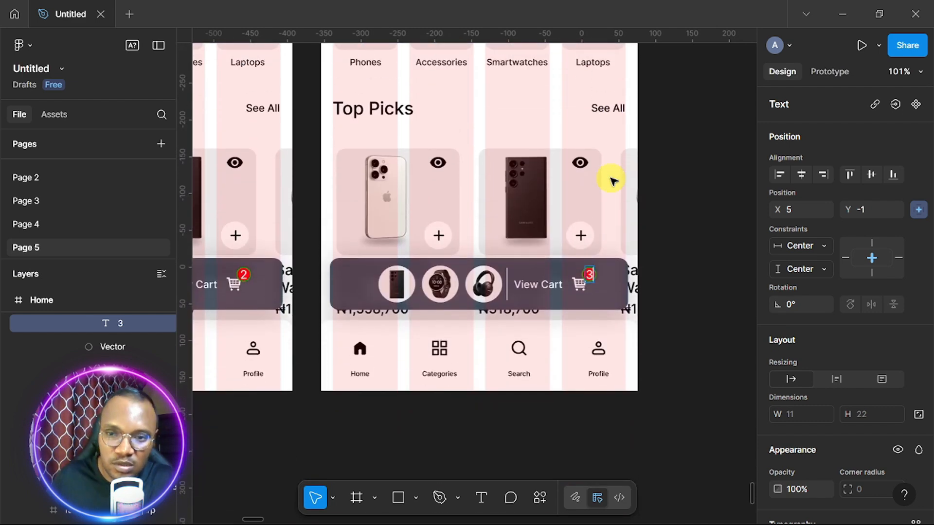
{"action": "left_click", "coordinate": [580, 286]}
{"action": "scroll", "coordinate": [615, 229], "scroll_direction": "up", "scroll_amount": 10}
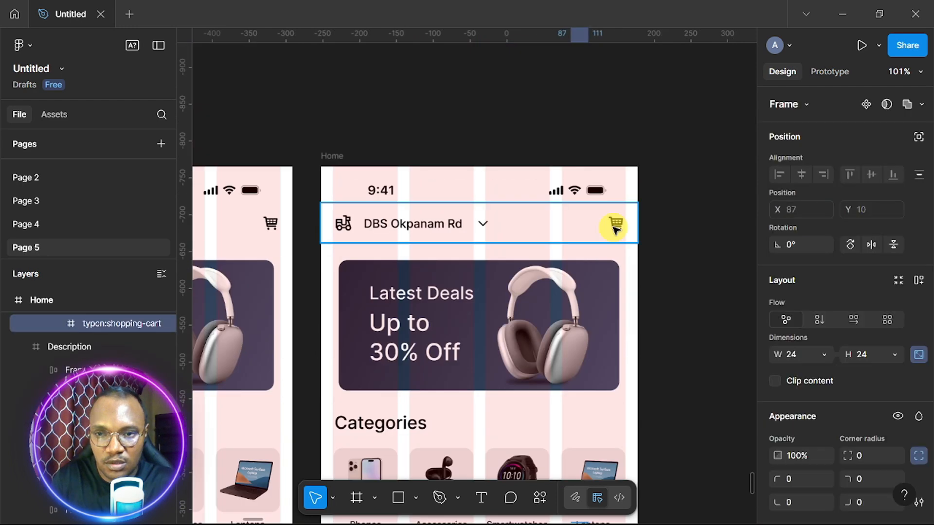
{"action": "left_click", "coordinate": [614, 228]}
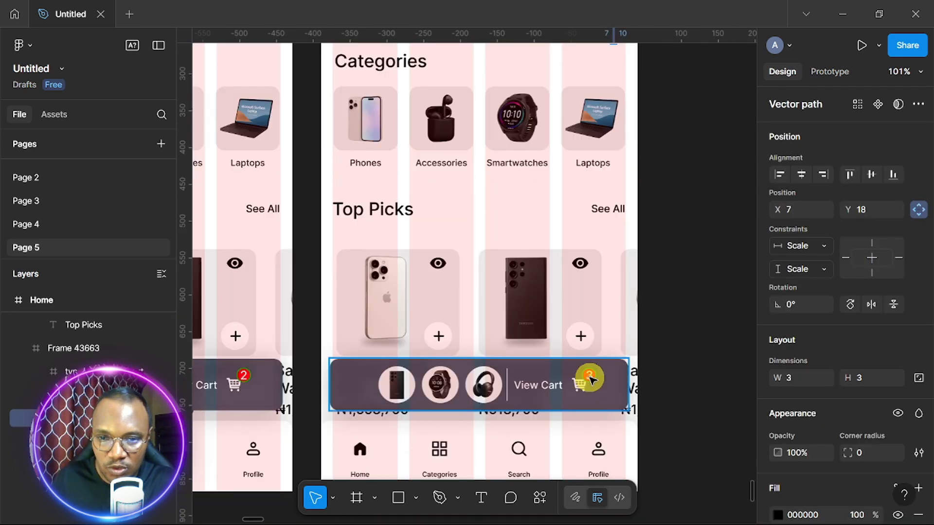
{"action": "left_click", "coordinate": [590, 379]}
{"action": "double_click", "coordinate": [590, 378]}
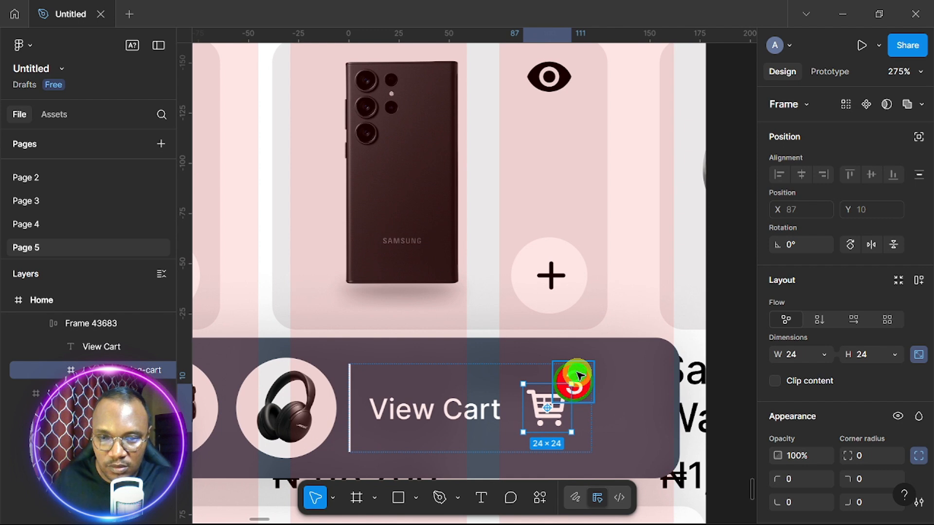
{"action": "left_click", "coordinate": [579, 376]}
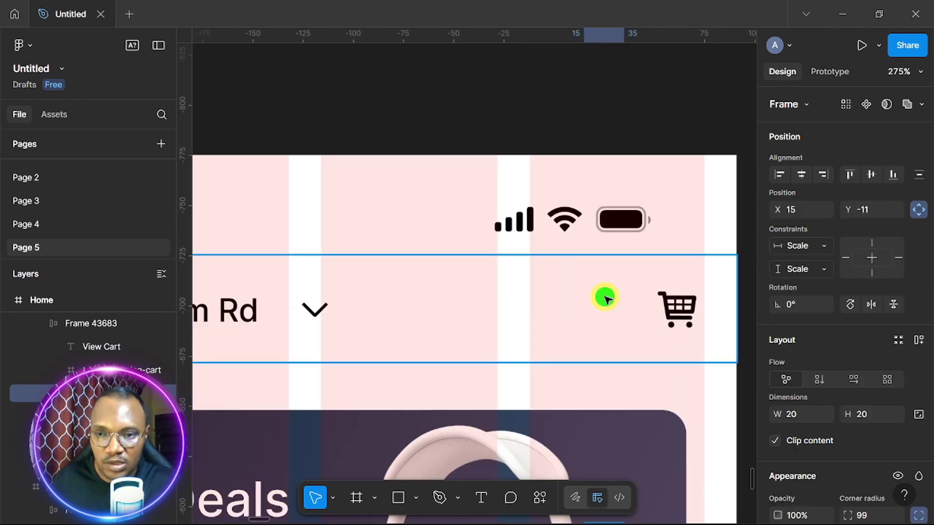
{"action": "right_click", "coordinate": [607, 300]}
{"action": "left_click", "coordinate": [652, 97]}
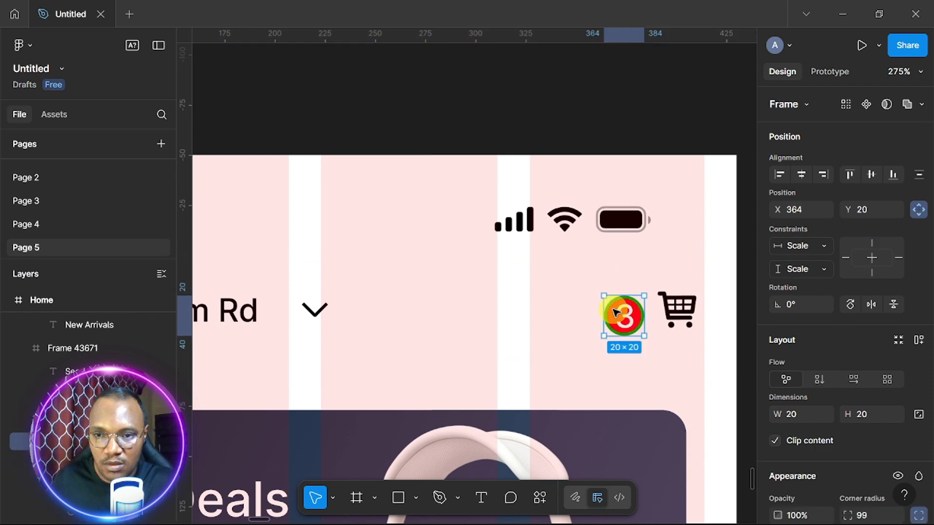
Place the pasted badge on the header cart icon's upper-right corner at X 13, Y -9, and turn off Clip content for the icon
{"action": "left_click_drag", "start_coordinate": [623, 315], "coordinate": [708, 306]}
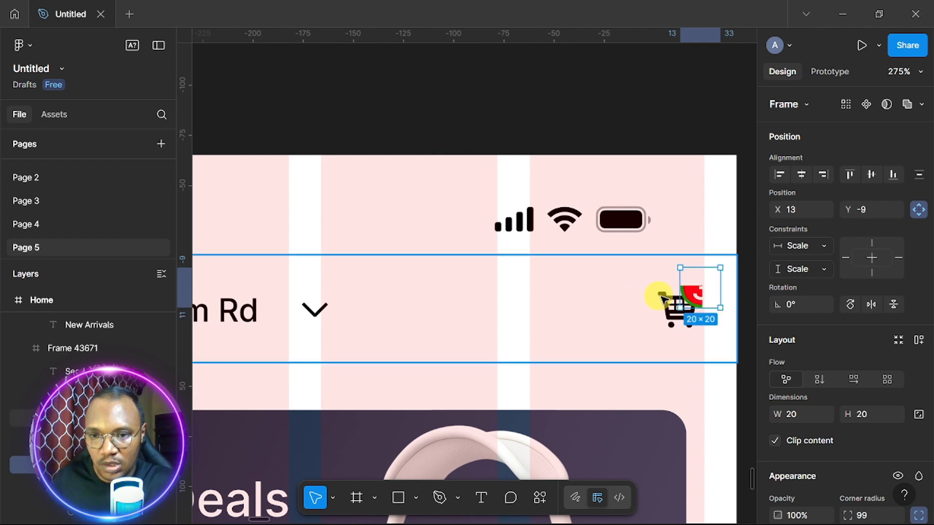
{"action": "left_click", "coordinate": [664, 328]}
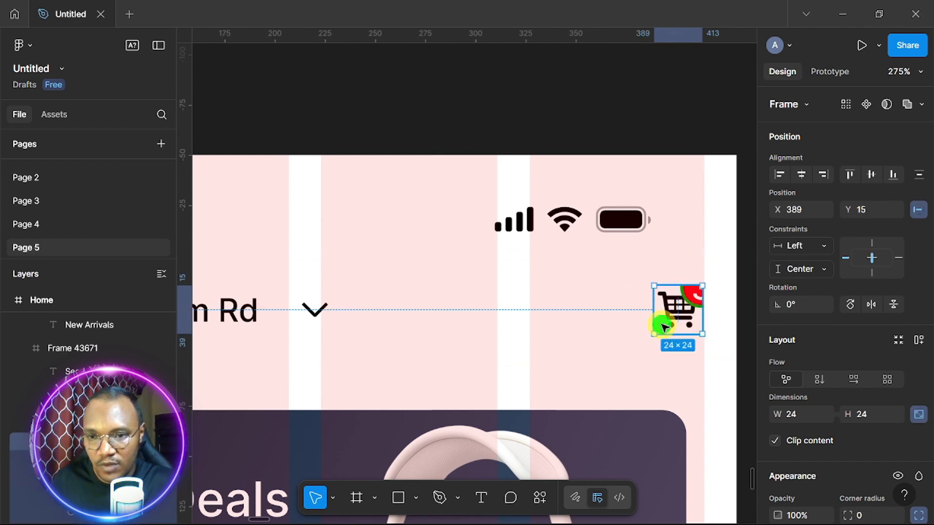
{"action": "left_click", "coordinate": [774, 440]}
{"action": "left_click", "coordinate": [604, 320]}
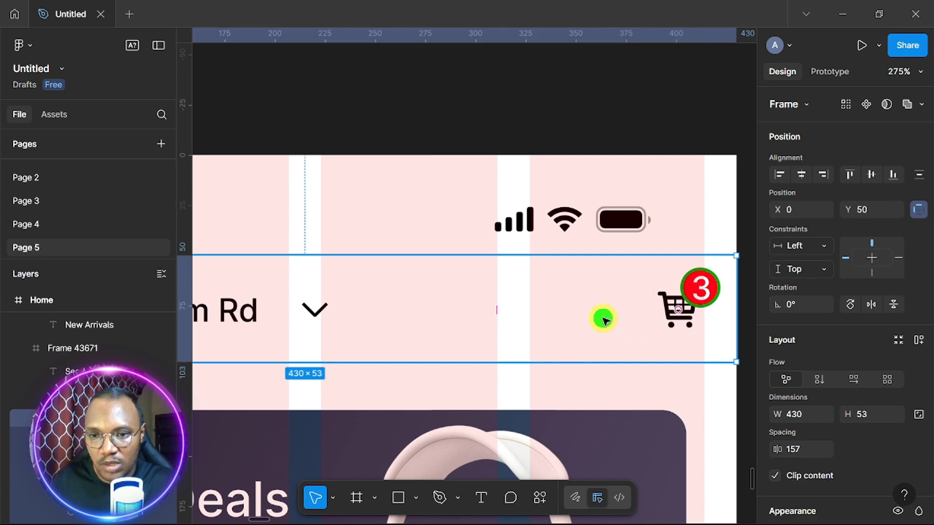
Copy the header cart icon with the 3 badge and paste it to replace the header cart icon in the two-item Home screen
{"action": "left_click", "coordinate": [679, 311]}
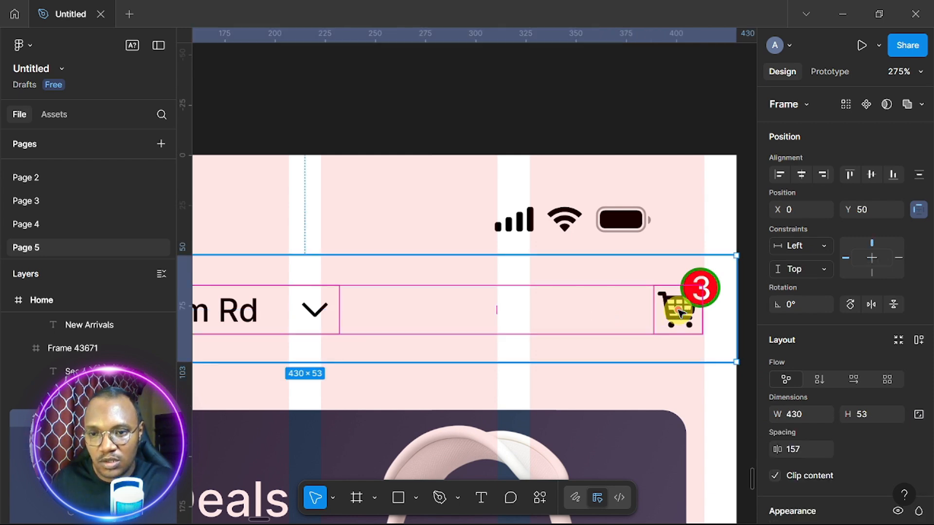
{"action": "left_click", "coordinate": [682, 311]}
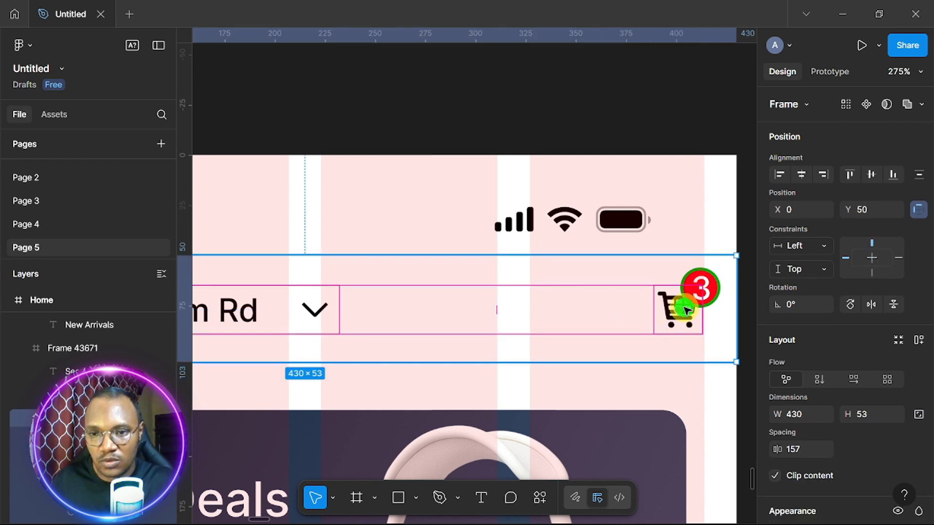
{"action": "scroll", "coordinate": [704, 351], "scroll_direction": "down", "scroll_amount": 5}
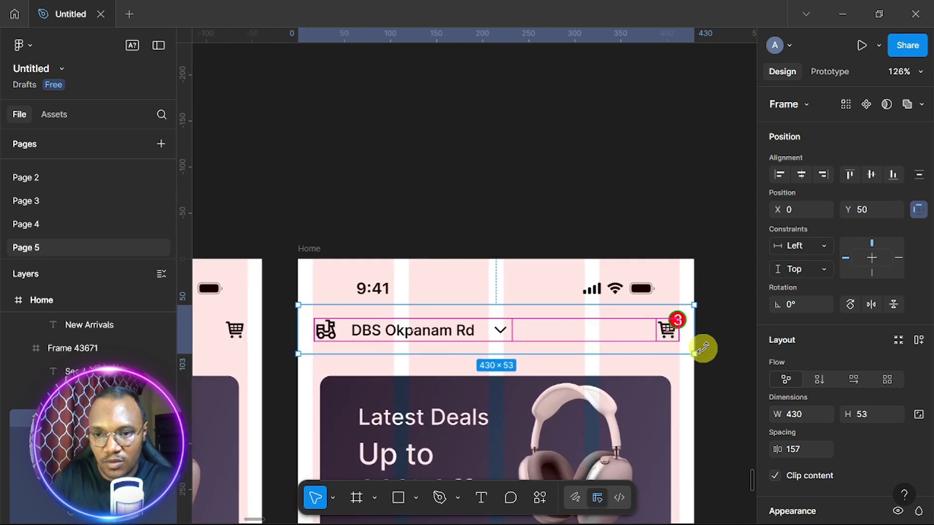
{"action": "key", "text": "Escape"}
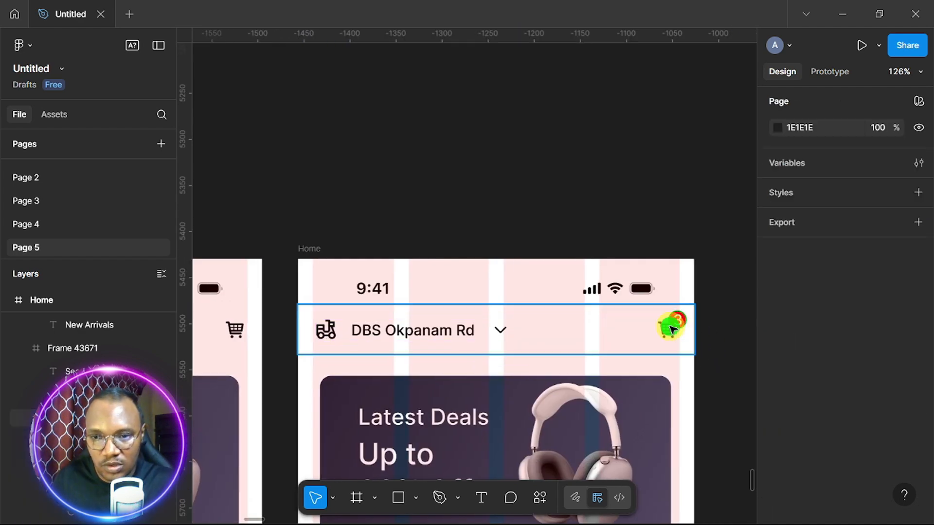
{"action": "left_click", "coordinate": [671, 329]}
{"action": "left_click", "coordinate": [671, 330]}
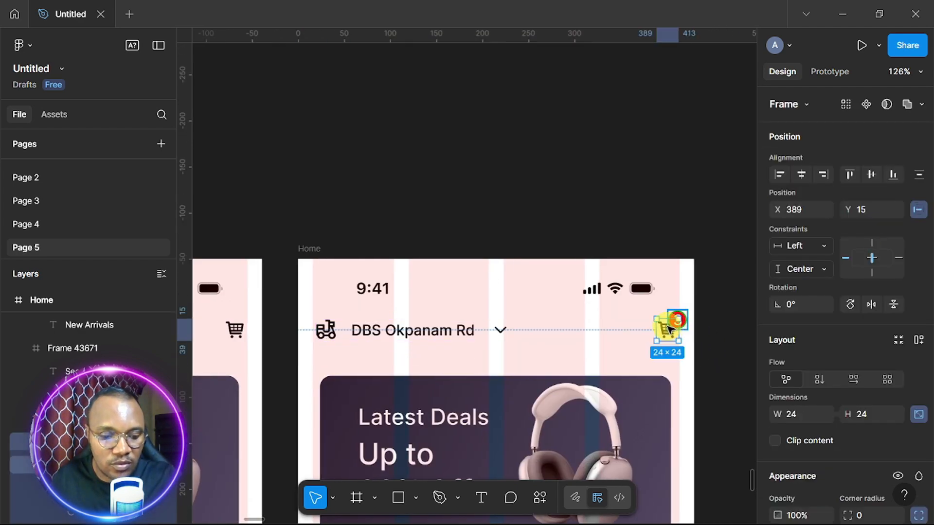
{"action": "scroll", "coordinate": [492, 327], "scroll_direction": "left", "scroll_amount": 5}
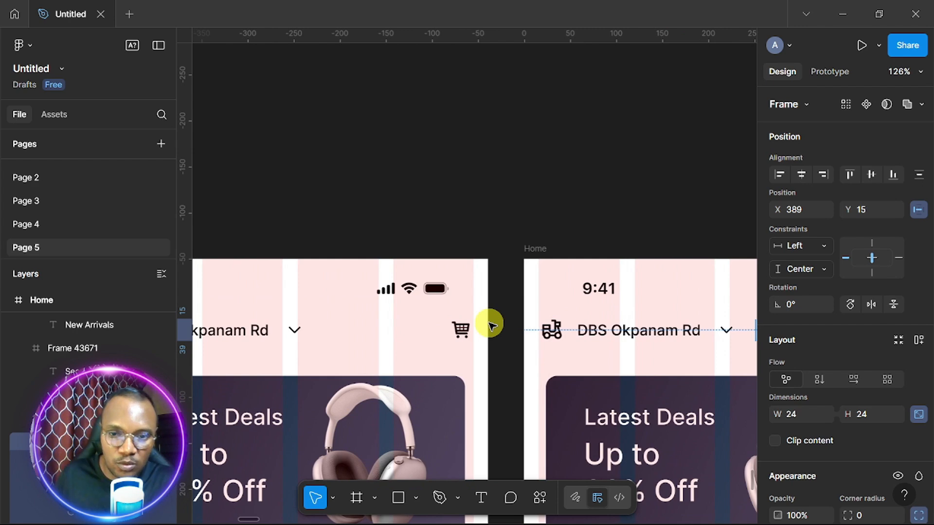
{"action": "left_click", "coordinate": [460, 330]}
{"action": "left_click", "coordinate": [461, 331]}
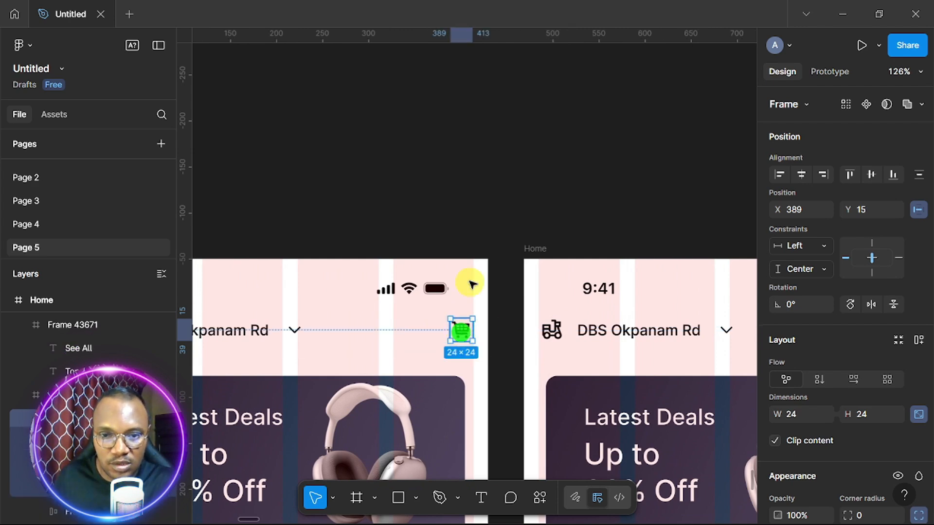
{"action": "right_click", "coordinate": [471, 265]}
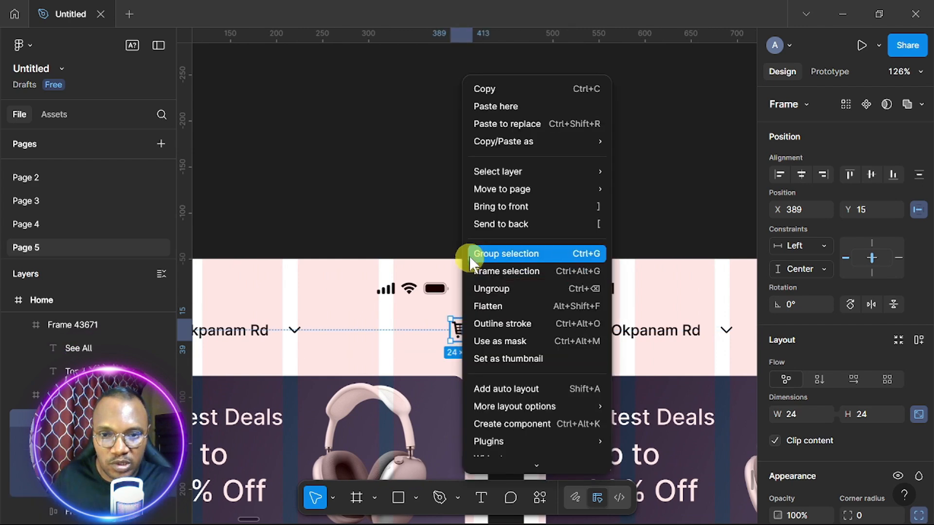
{"action": "left_click", "coordinate": [516, 124]}
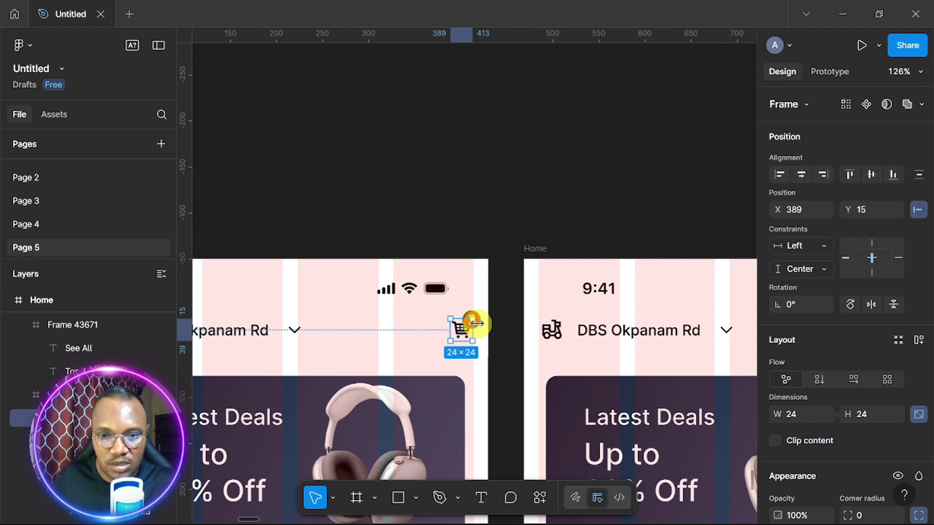
Set the header cart badge number to 2 in the two-item Home screen
{"action": "scroll", "coordinate": [439, 332], "scroll_direction": "up", "scroll_amount": 6}
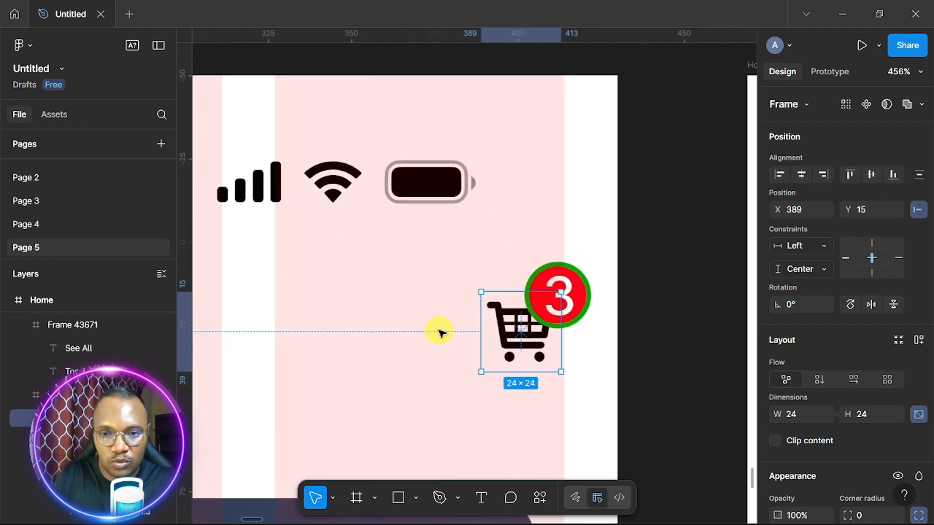
{"action": "left_click", "coordinate": [567, 302]}
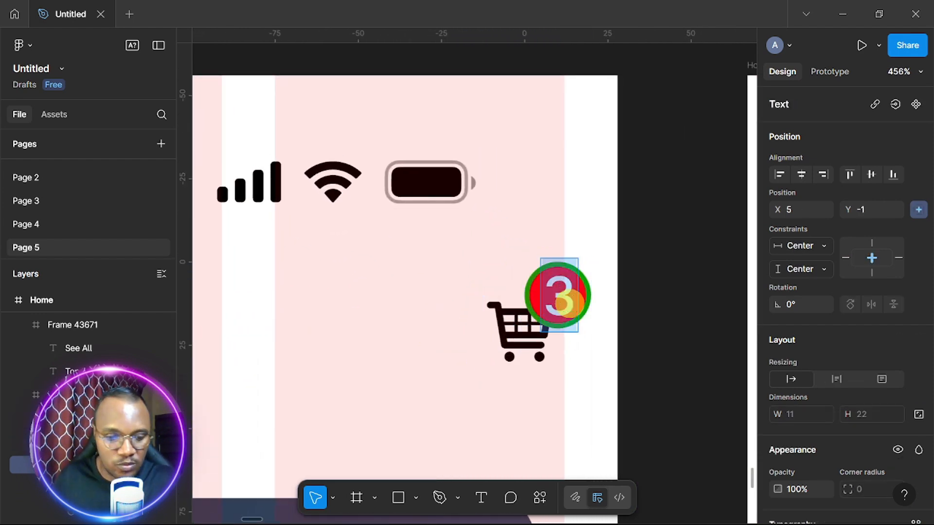
{"action": "type", "text": "2"}
Replace the header cart icon in the one-item Home screen with the copied badged cart icon
{"action": "scroll", "coordinate": [503, 397], "scroll_direction": "down", "scroll_amount": 3}
{"action": "scroll", "coordinate": [503, 397], "scroll_direction": "left", "scroll_amount": 10}
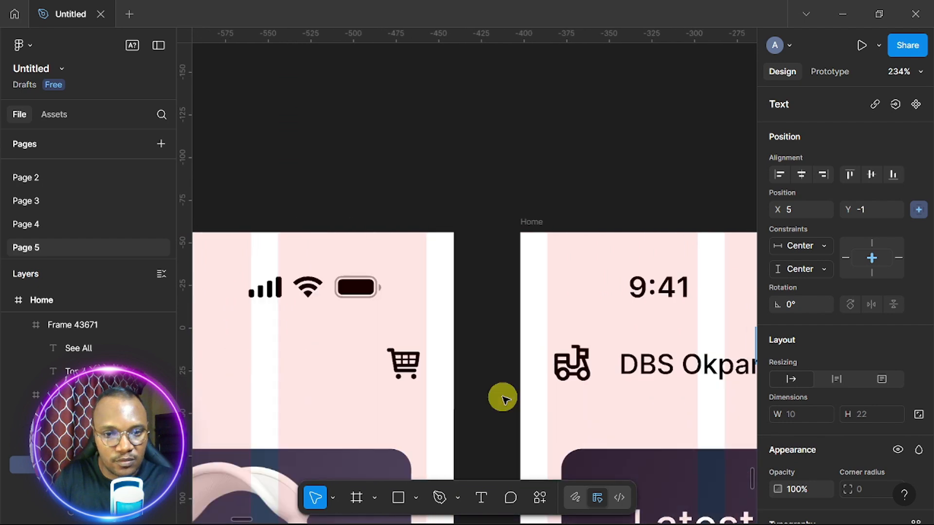
{"action": "scroll", "coordinate": [502, 397], "scroll_direction": "left", "scroll_amount": 5}
{"action": "left_click", "coordinate": [534, 360]}
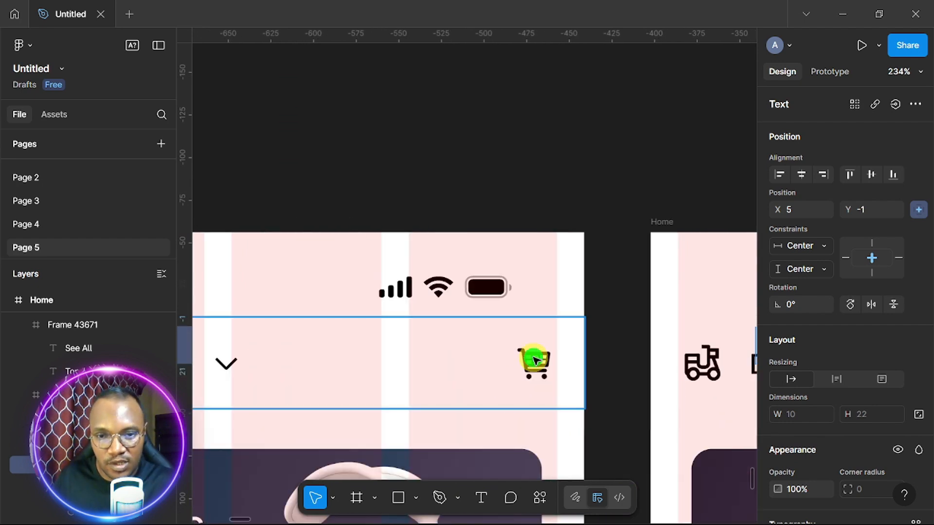
{"action": "left_click", "coordinate": [534, 361]}
{"action": "right_click", "coordinate": [534, 360]}
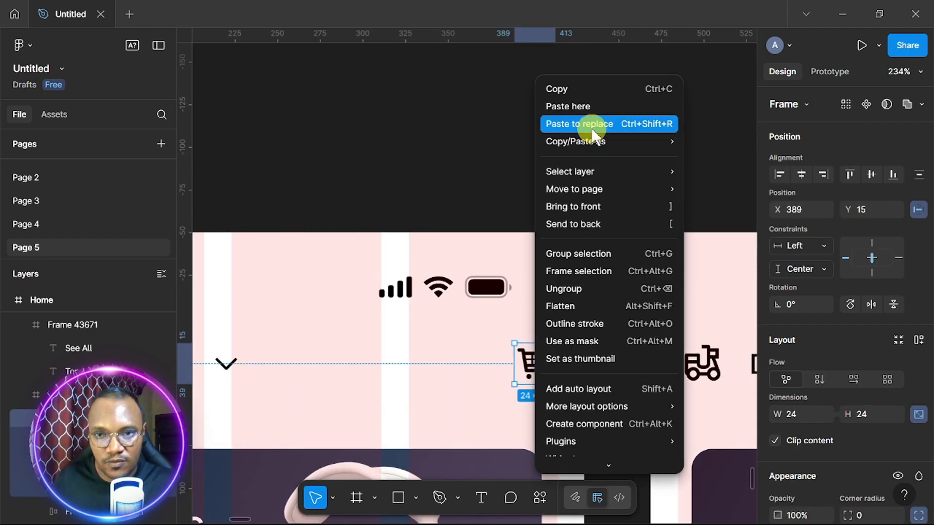
{"action": "left_click", "coordinate": [592, 125]}
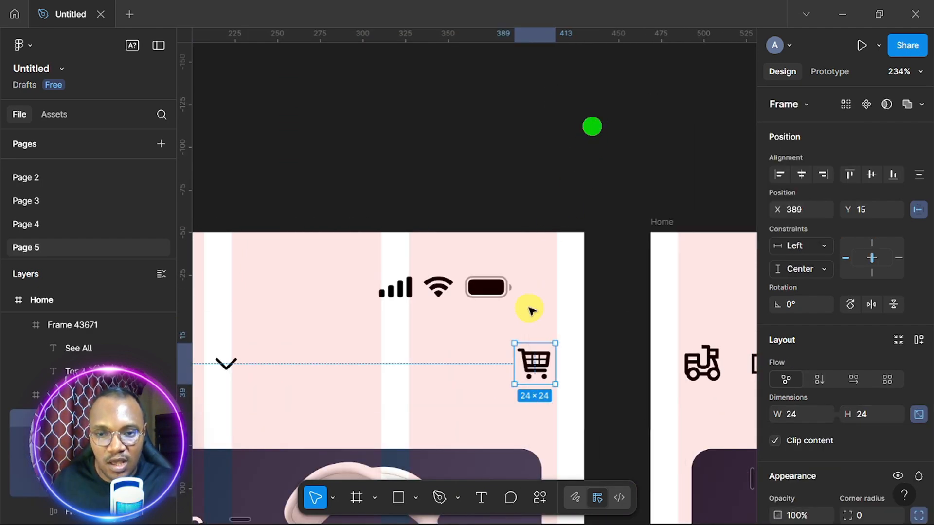
Set the header cart badge number to 1 in the one-item Home screen
{"action": "left_click", "coordinate": [559, 349]}
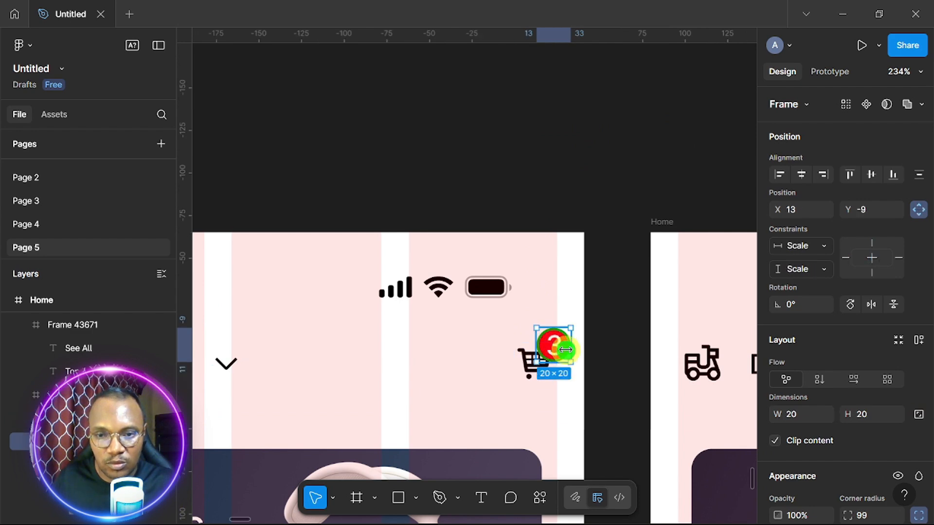
{"action": "left_click", "coordinate": [552, 349]}
{"action": "double_click", "coordinate": [552, 349]}
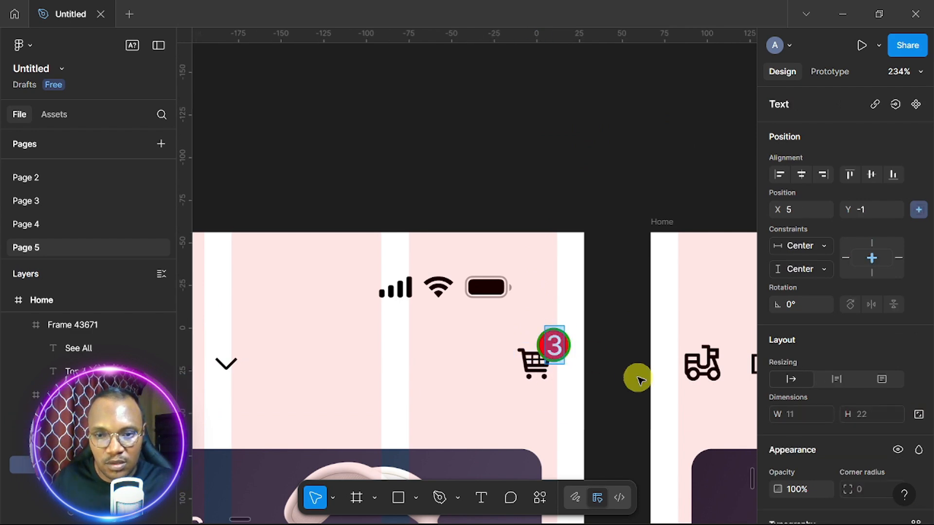
{"action": "type", "text": "1"}
{"action": "left_click", "coordinate": [612, 390]}
Compare the header cart badges with the View Cart bar badges across the three Home screen copies
{"action": "scroll", "coordinate": [612, 391], "scroll_direction": "down", "scroll_amount": 4}
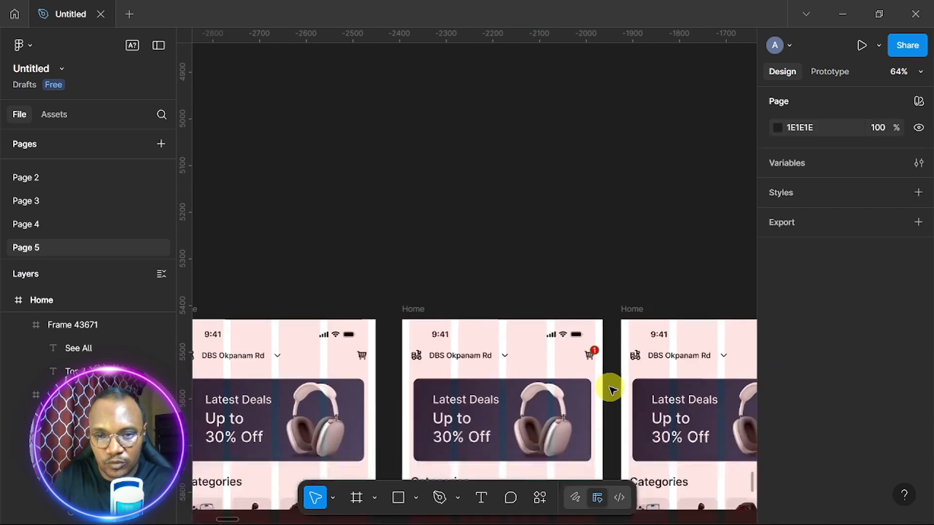
{"action": "scroll", "coordinate": [611, 390], "scroll_direction": "down", "scroll_amount": 7}
{"action": "scroll", "coordinate": [611, 391], "scroll_direction": "right", "scroll_amount": 9}
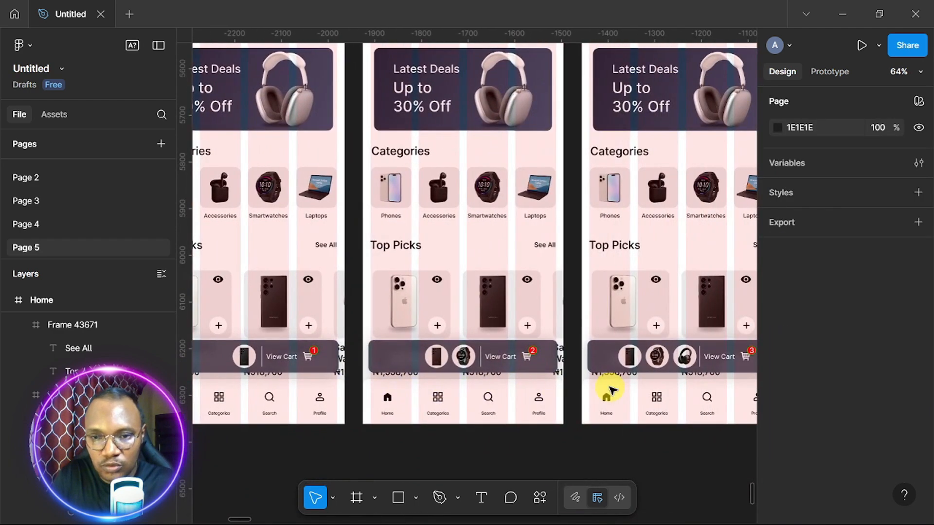
{"action": "scroll", "coordinate": [611, 390], "scroll_direction": "up", "scroll_amount": 2}
{"action": "scroll", "coordinate": [611, 390], "scroll_direction": "down", "scroll_amount": 6}
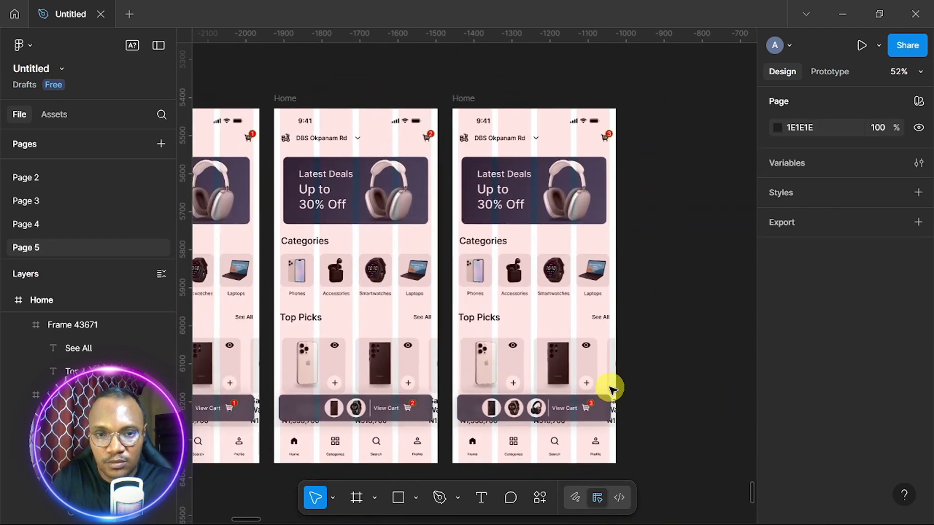
{"action": "scroll", "coordinate": [611, 390], "scroll_direction": "down", "scroll_amount": 1}
{"action": "scroll", "coordinate": [611, 390], "scroll_direction": "right", "scroll_amount": 2}
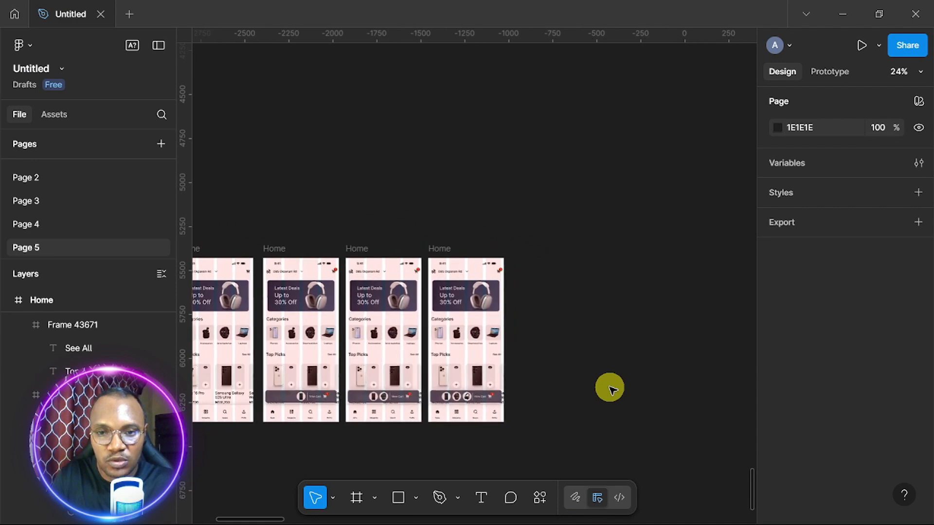
Examine the product list and the Go to Checkout bar in the earlier Cart screen design
{"action": "scroll", "coordinate": [612, 390], "scroll_direction": "down", "scroll_amount": 4}
{"action": "scroll", "coordinate": [611, 390], "scroll_direction": "up", "scroll_amount": 3}
{"action": "scroll", "coordinate": [612, 390], "scroll_direction": "up", "scroll_amount": 6}
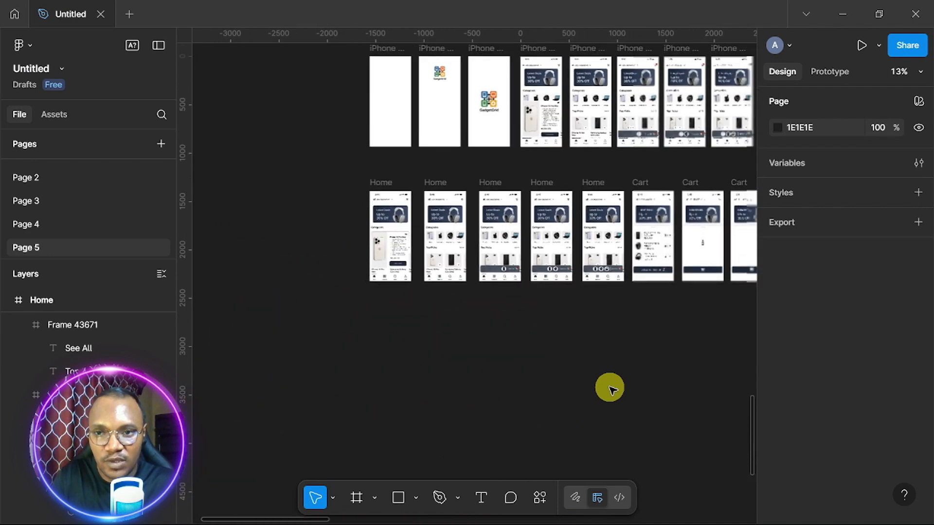
{"action": "scroll", "coordinate": [611, 390], "scroll_direction": "up", "scroll_amount": 4}
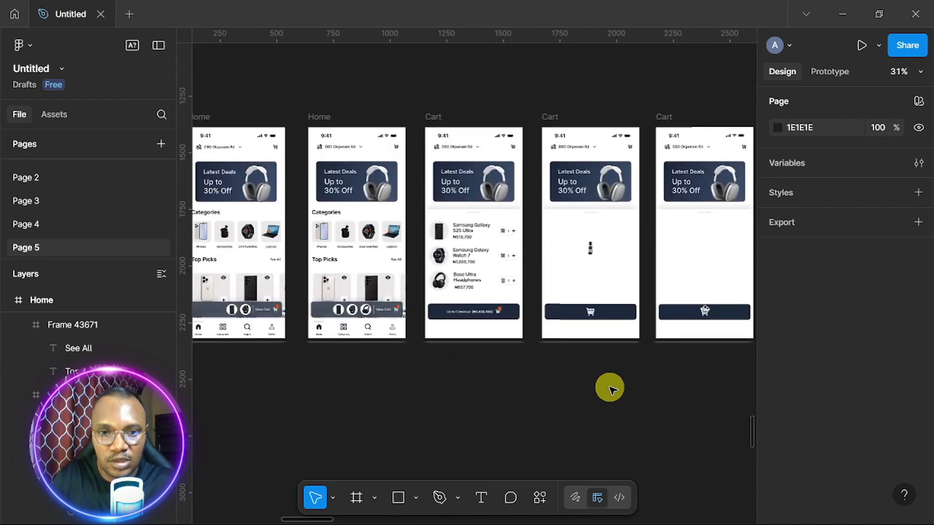
{"action": "scroll", "coordinate": [611, 391], "scroll_direction": "up", "scroll_amount": 4}
{"action": "scroll", "coordinate": [611, 390], "scroll_direction": "up", "scroll_amount": 2}
{"action": "scroll", "coordinate": [612, 390], "scroll_direction": "left", "scroll_amount": 1}
{"action": "scroll", "coordinate": [438, 292], "scroll_direction": "left", "scroll_amount": 1}
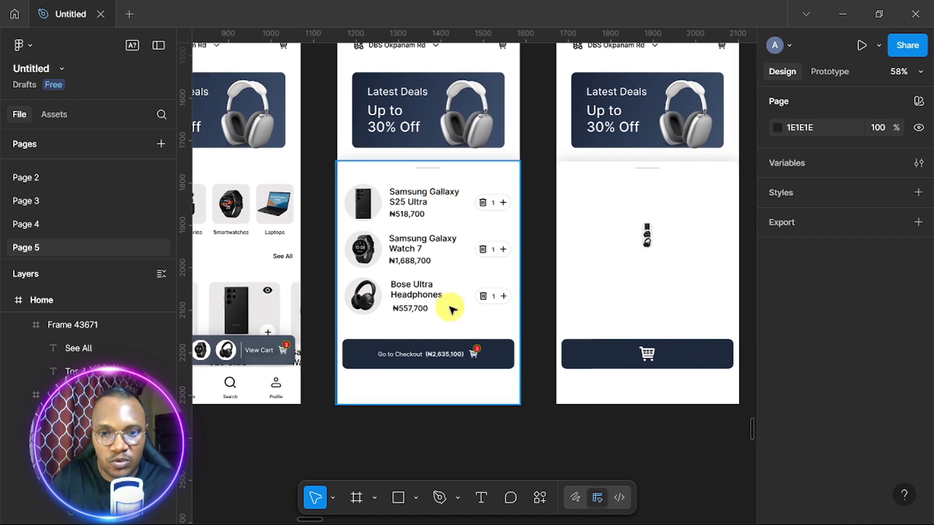
{"action": "scroll", "coordinate": [426, 347], "scroll_direction": "down", "scroll_amount": 1}
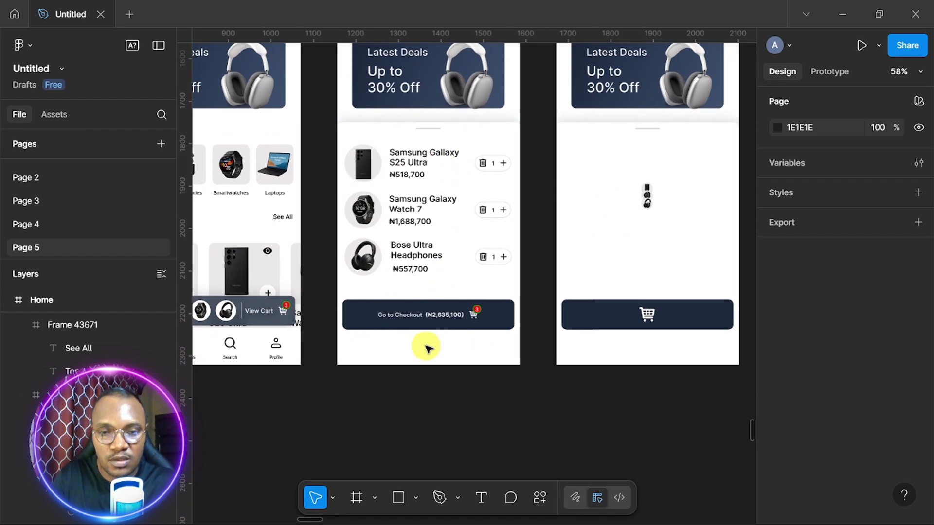
Duplicate the Home screen whose View Cart bar shows three products, placing the copy beside the original
{"action": "scroll", "coordinate": [426, 347], "scroll_direction": "down", "scroll_amount": 5}
{"action": "scroll", "coordinate": [426, 348], "scroll_direction": "down", "scroll_amount": 4}
{"action": "scroll", "coordinate": [426, 348], "scroll_direction": "down", "scroll_amount": 10}
{"action": "scroll", "coordinate": [426, 348], "scroll_direction": "left", "scroll_amount": 8}
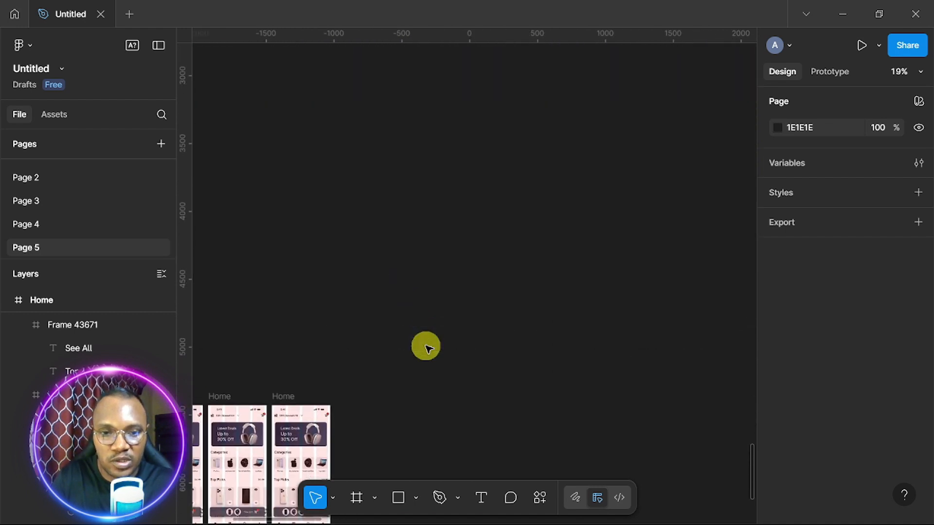
{"action": "scroll", "coordinate": [425, 347], "scroll_direction": "up", "scroll_amount": 4}
{"action": "scroll", "coordinate": [427, 347], "scroll_direction": "up", "scroll_amount": 6}
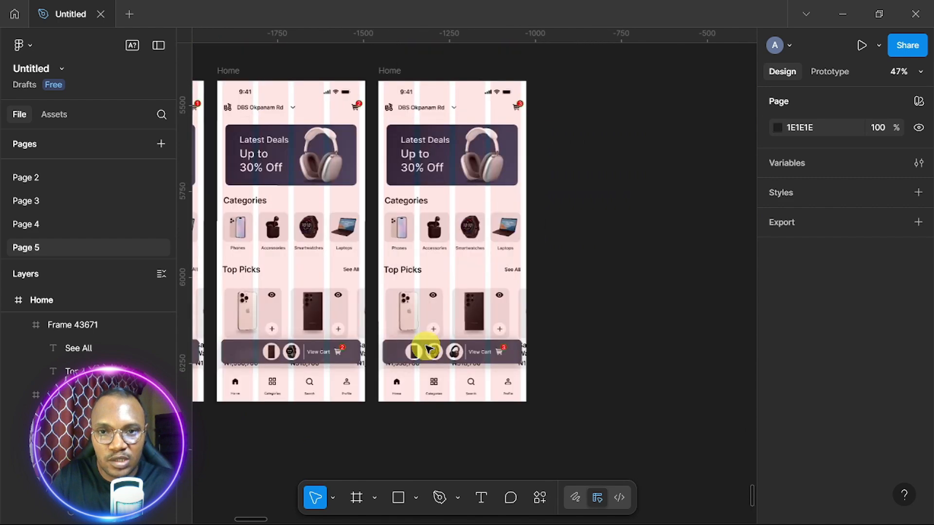
{"action": "scroll", "coordinate": [427, 347], "scroll_direction": "up", "scroll_amount": 3}
{"action": "scroll", "coordinate": [427, 347], "scroll_direction": "up", "scroll_amount": 3}
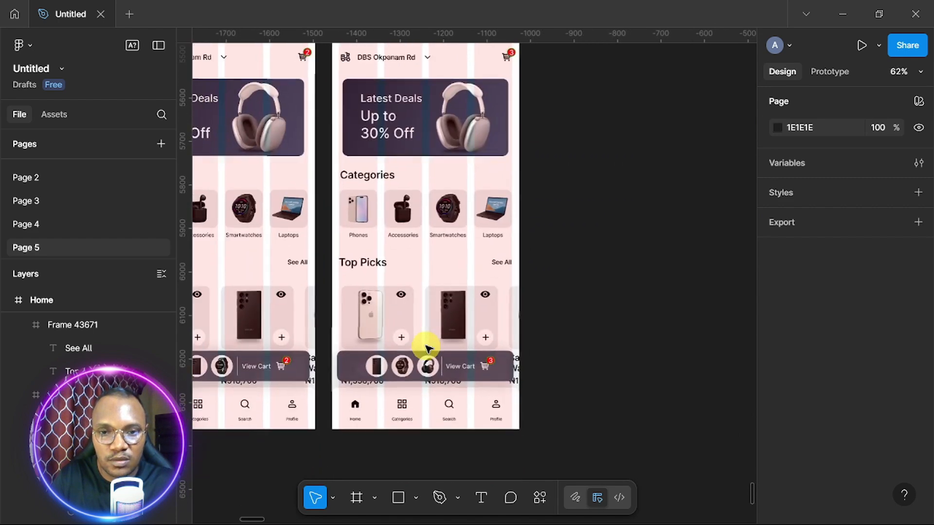
{"action": "scroll", "coordinate": [427, 347], "scroll_direction": "down", "scroll_amount": 2}
{"action": "left_click", "coordinate": [364, 63]}
{"action": "left_click", "coordinate": [405, 216]}
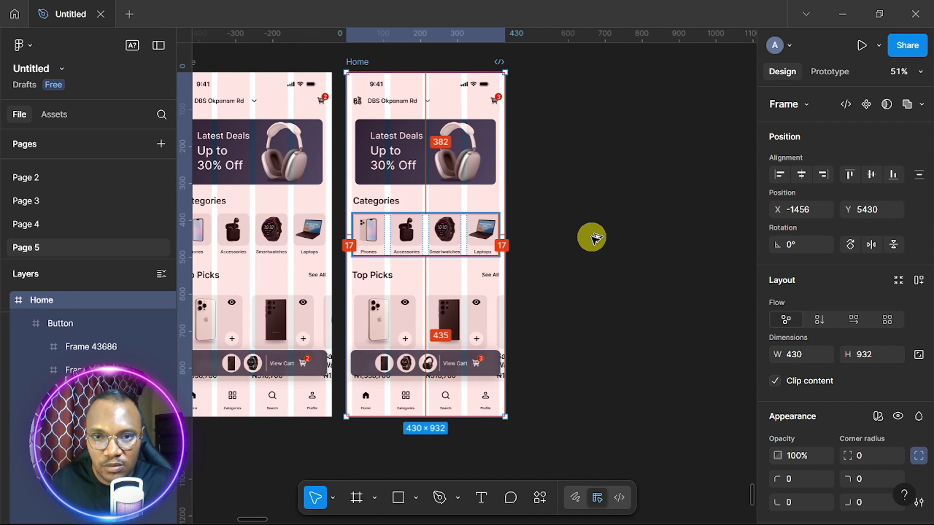
{"action": "key", "text": "ctrl+d"}
{"action": "scroll", "coordinate": [669, 276], "scroll_direction": "right", "scroll_amount": 5}
{"action": "scroll", "coordinate": [669, 277], "scroll_direction": "up", "scroll_amount": 1}
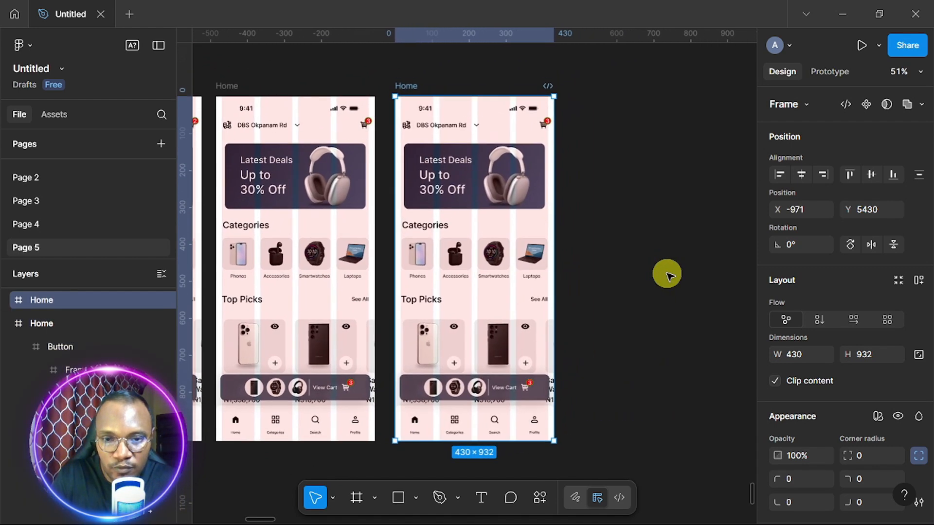
Enlarge the View Cart bar in the new Home copy into a panel about 431 × 506 spanning the screen's width
{"action": "scroll", "coordinate": [667, 276], "scroll_direction": "up", "scroll_amount": 3}
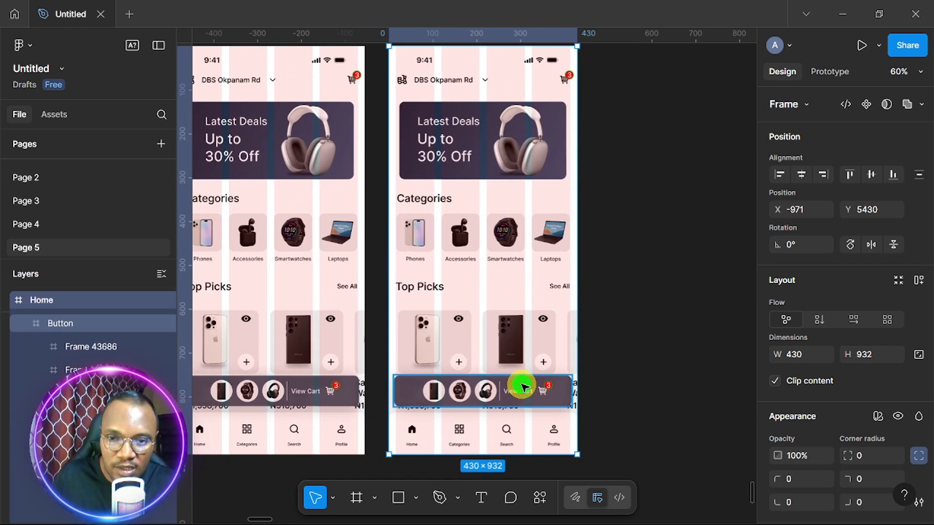
{"action": "left_click", "coordinate": [522, 387]}
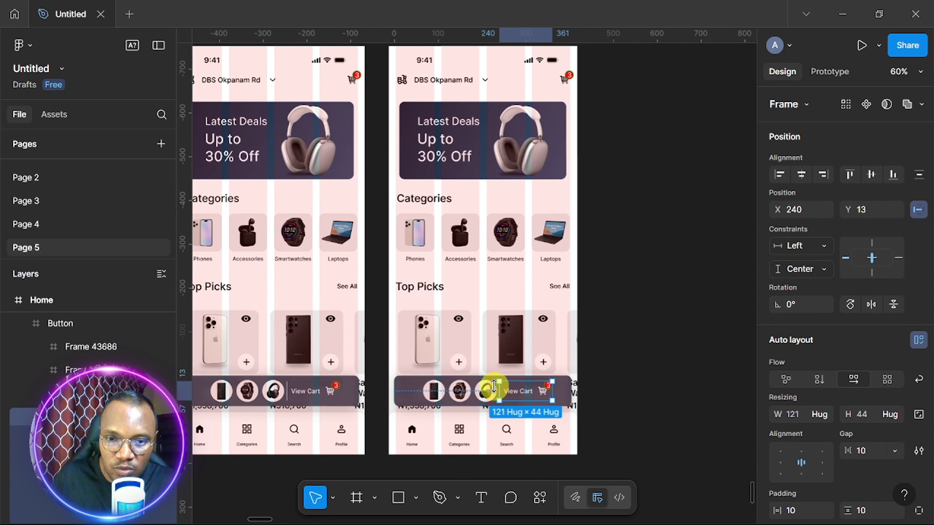
{"action": "left_click", "coordinate": [409, 389]}
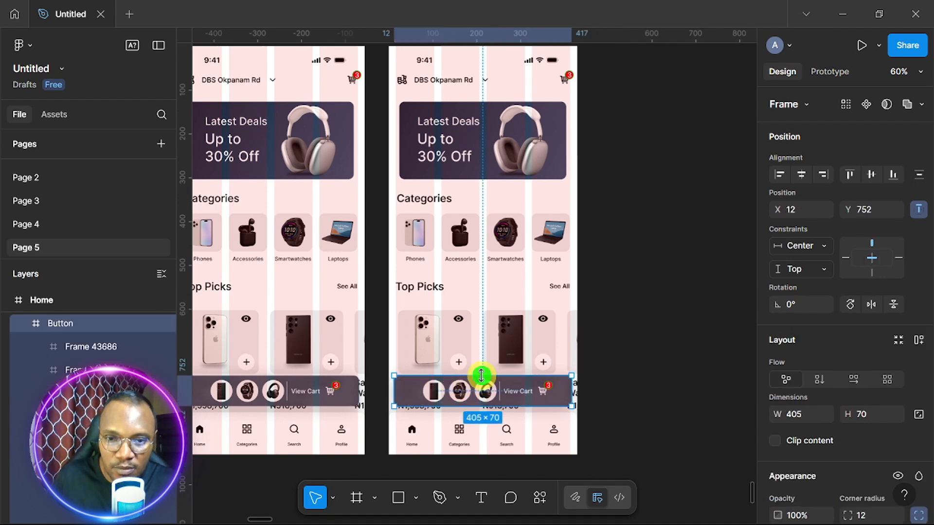
{"action": "left_click_drag", "start_coordinate": [481, 375], "coordinate": [522, 184]}
{"action": "left_click_drag", "start_coordinate": [389, 339], "coordinate": [388, 339]}
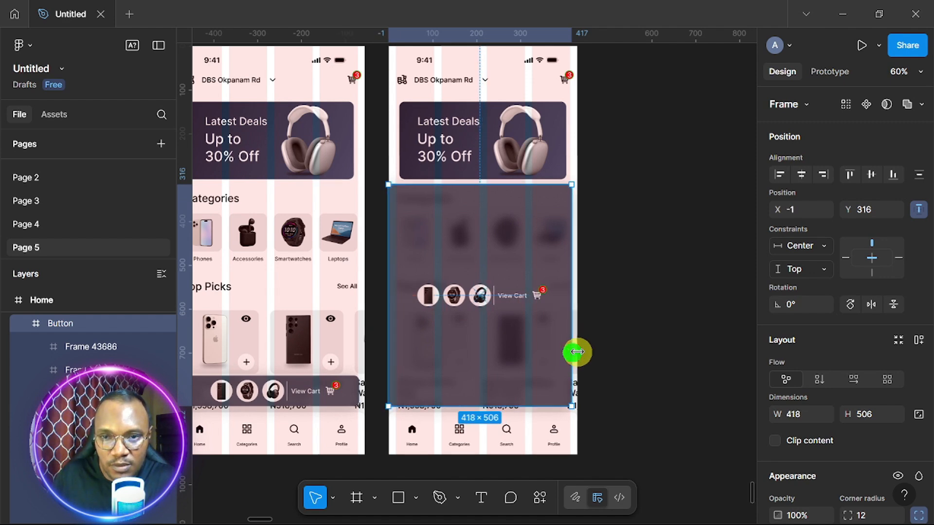
{"action": "left_click_drag", "start_coordinate": [577, 352], "coordinate": [583, 353]}
Move the bottom navigation bar straight down out of the Home frame to Y 948
{"action": "scroll", "coordinate": [534, 376], "scroll_direction": "up", "scroll_amount": 2}
{"action": "scroll", "coordinate": [534, 376], "scroll_direction": "down", "scroll_amount": 3}
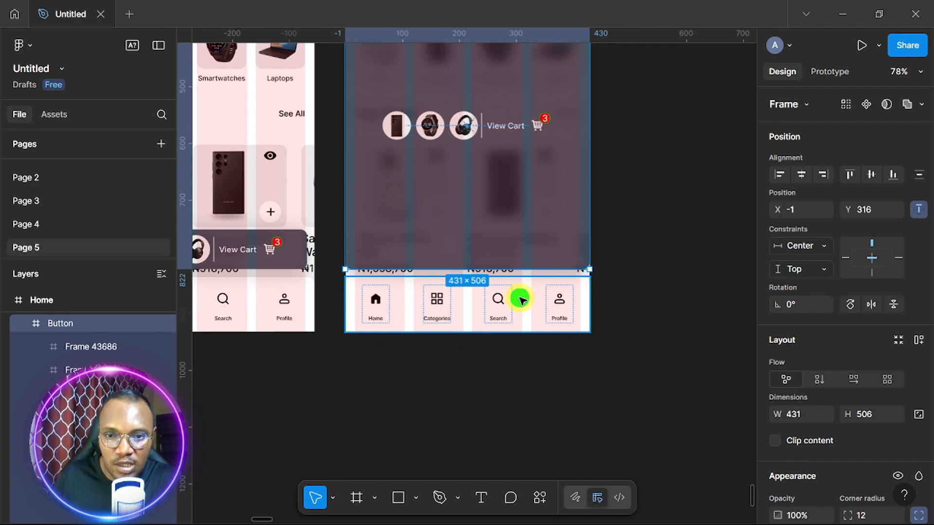
{"action": "key", "text": "shift+a"}
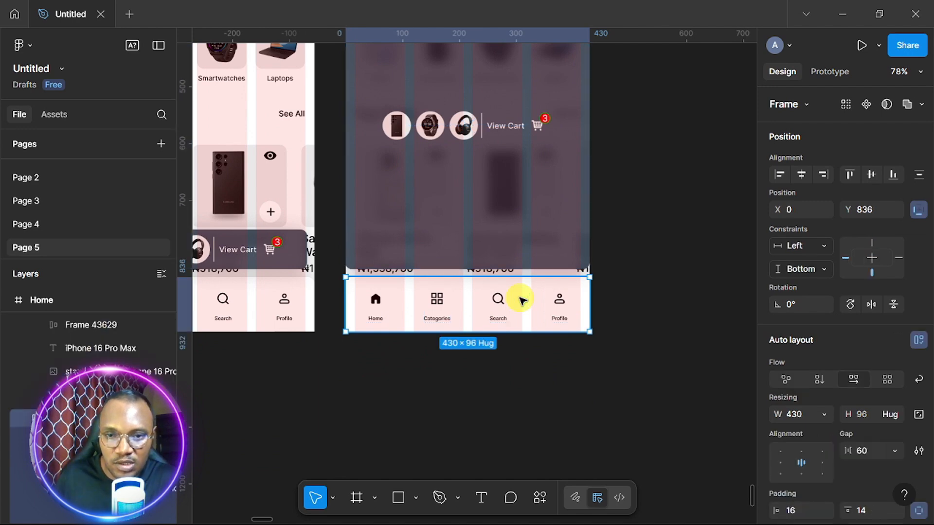
{"action": "key", "text": "Down"}
{"action": "key", "text": "Down"}
{"action": "key", "text": "Down"}
{"action": "key", "text": "Down"}
{"action": "key", "text": "Down"}
{"action": "key", "text": "Down"}
{"action": "key", "text": "Down"}
{"action": "key", "text": "Down"}
{"action": "key", "text": "Down"}
{"action": "key", "text": "Down"}
{"action": "key", "text": "Down"}
{"action": "key", "text": "Down"}
{"action": "key", "text": "Down"}
{"action": "key", "text": "Down"}
{"action": "key", "text": "Down"}
{"action": "key", "text": "Down"}
{"action": "key", "text": "Down"}
{"action": "key", "text": "Down"}
{"action": "key", "text": "Down"}
{"action": "key", "text": "Down"}
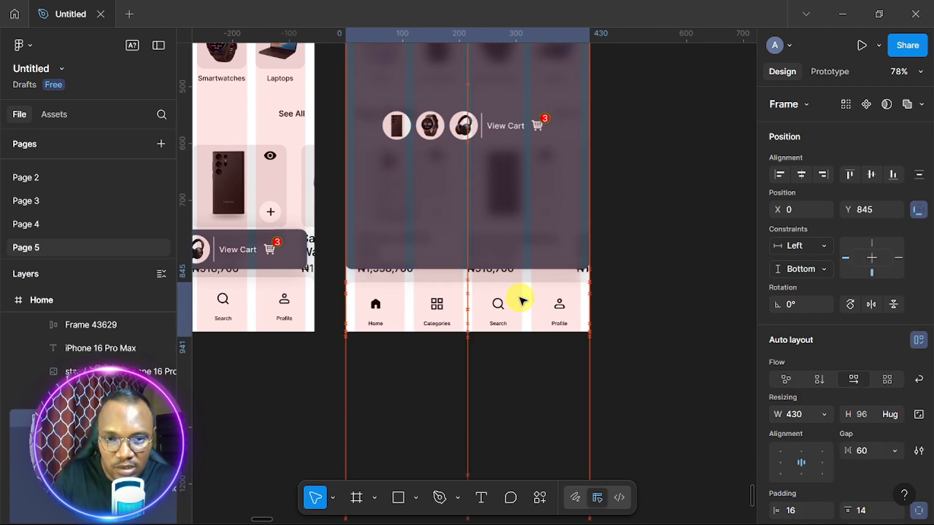
{"action": "key", "text": "Down"}
{"action": "key", "text": "Down"}
{"action": "key", "text": "Down"}
{"action": "key", "text": "Down"}
{"action": "key", "text": "Down"}
{"action": "key", "text": "Down"}
{"action": "key", "text": "Down"}
{"action": "key", "text": "Down"}
{"action": "key", "text": "Down"}
{"action": "key", "text": "Down"}
{"action": "key", "text": "Down"}
{"action": "key", "text": "Down"}
{"action": "key", "text": "Down"}
{"action": "key", "text": "Down"}
{"action": "key", "text": "Down"}
{"action": "key", "text": "Down"}
{"action": "key", "text": "Down"}
{"action": "key", "text": "Down"}
{"action": "key", "text": "Down"}
{"action": "key", "text": "Down"}
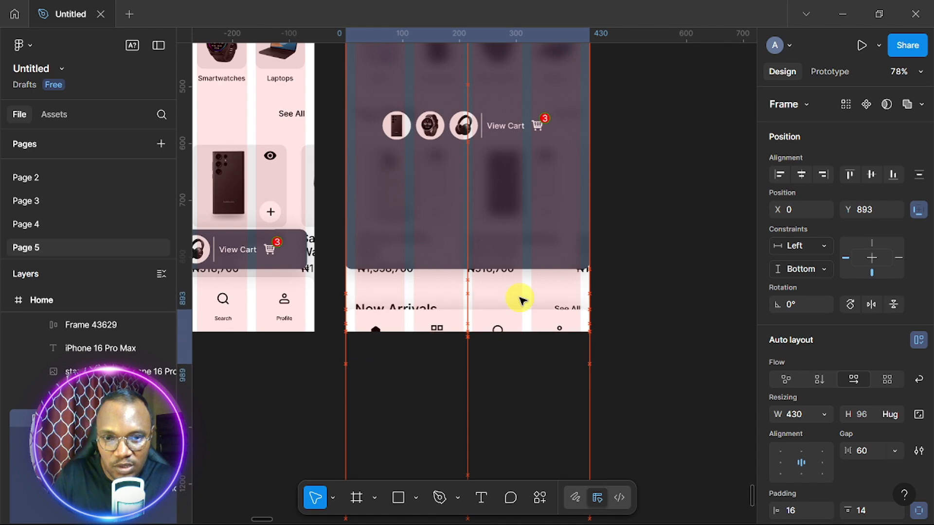
{"action": "key", "text": "Down"}
{"action": "key", "text": "Down"}
{"action": "key", "text": "Down"}
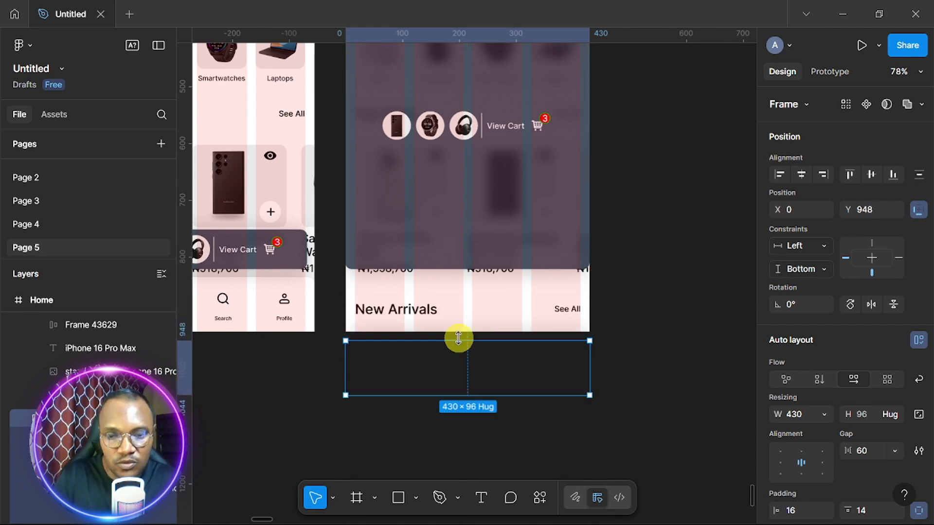
Extend the cart panel's lower edge to the bottom of the Home frame, making the panel 616 high
{"action": "scroll", "coordinate": [458, 338], "scroll_direction": "up", "scroll_amount": 4}
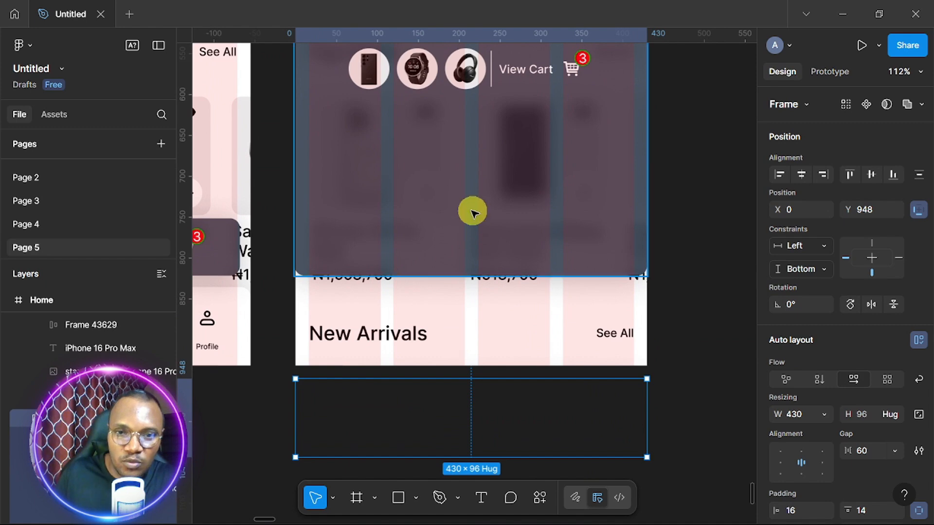
{"action": "left_click", "coordinate": [479, 281]}
{"action": "left_click_drag", "start_coordinate": [484, 276], "coordinate": [490, 366]}
Set the cart panel's bottom-left and bottom-right corner radii to 0
{"action": "scroll", "coordinate": [823, 419], "scroll_direction": "down", "scroll_amount": 5}
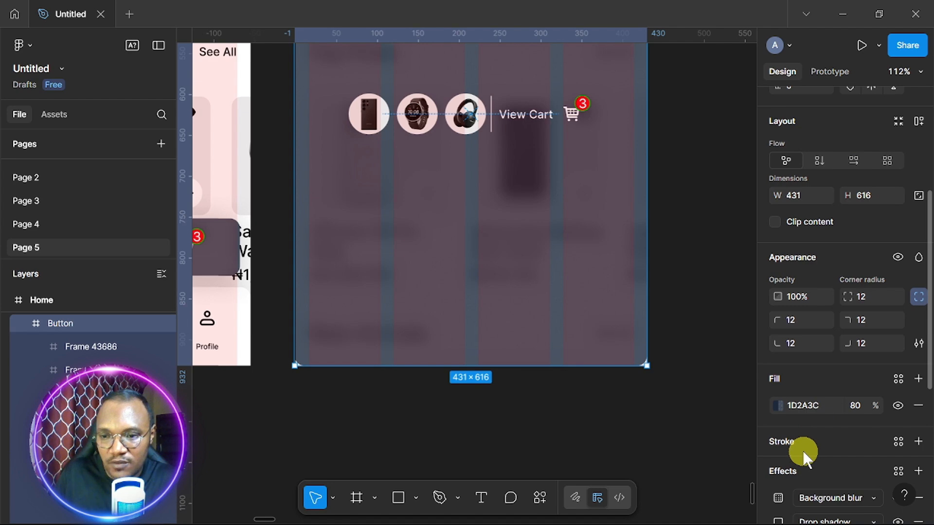
{"action": "scroll", "coordinate": [803, 442], "scroll_direction": "down", "scroll_amount": 5}
{"action": "scroll", "coordinate": [803, 402], "scroll_direction": "up", "scroll_amount": 5}
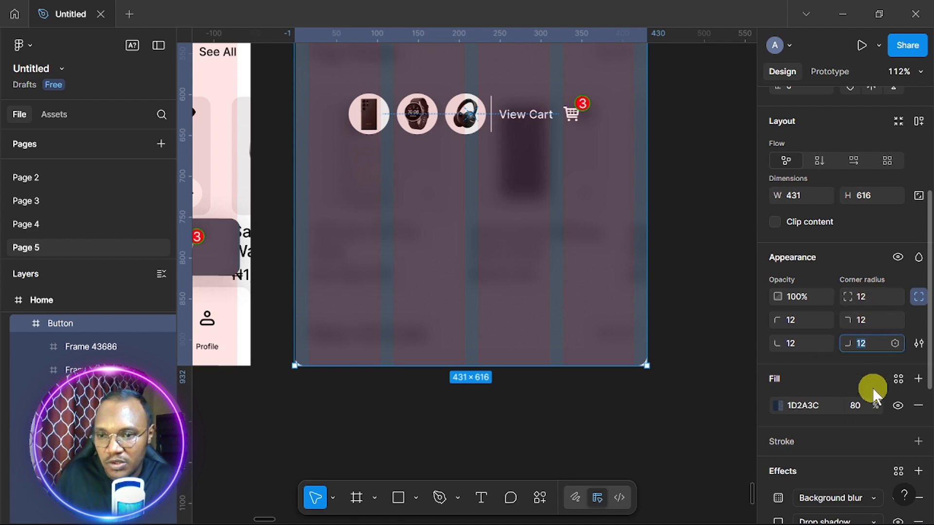
{"action": "type", "text": "0"}
{"action": "left_click", "coordinate": [800, 343]}
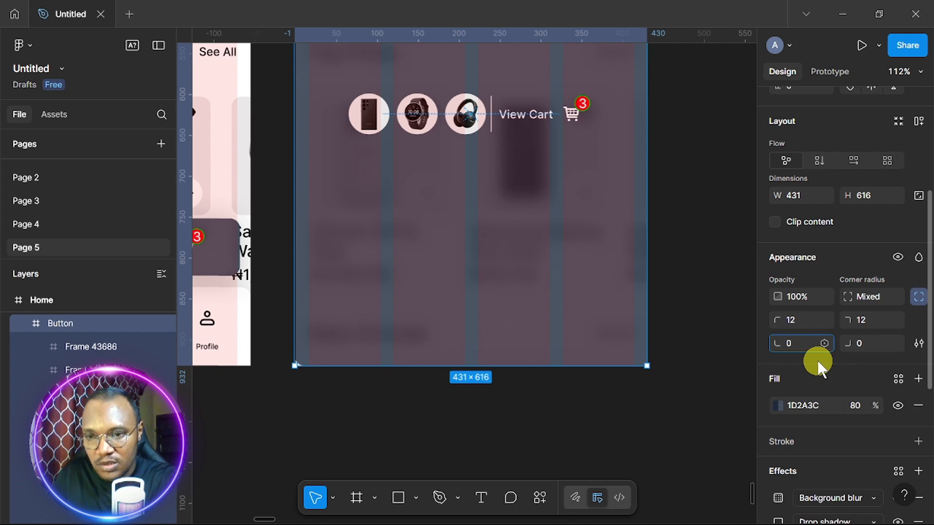
{"action": "key", "text": "Return"}
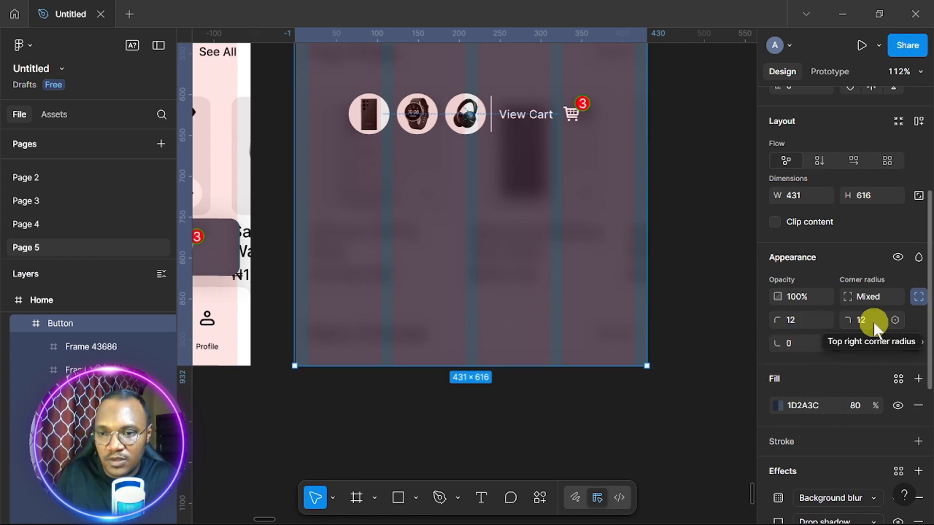
Group the three round product thumbnails in the cart panel into an auto layout with vertical flow
{"action": "scroll", "coordinate": [604, 305], "scroll_direction": "down", "scroll_amount": 4}
{"action": "scroll", "coordinate": [603, 305], "scroll_direction": "up", "scroll_amount": 2}
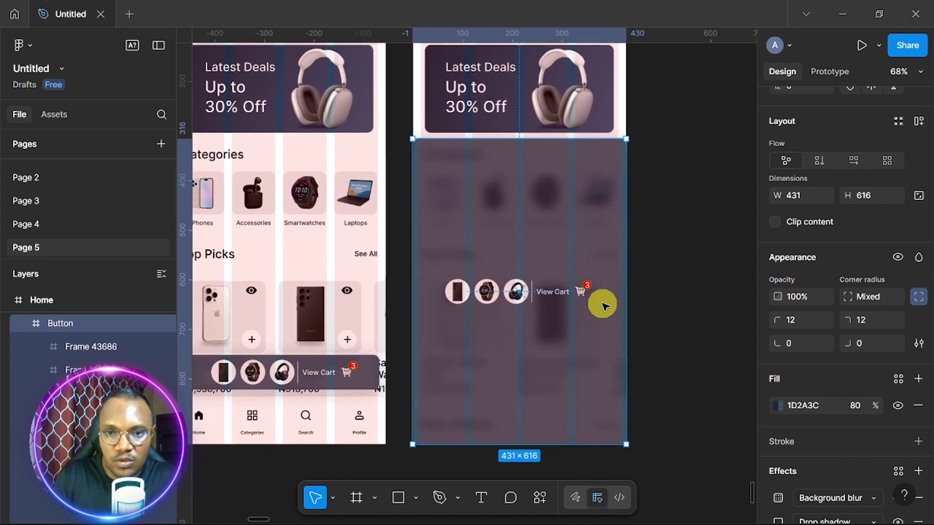
{"action": "scroll", "coordinate": [603, 305], "scroll_direction": "down", "scroll_amount": 1}
{"action": "scroll", "coordinate": [603, 305], "scroll_direction": "up", "scroll_amount": 2}
{"action": "scroll", "coordinate": [603, 305], "scroll_direction": "down", "scroll_amount": 2}
{"action": "scroll", "coordinate": [603, 305], "scroll_direction": "left", "scroll_amount": 2}
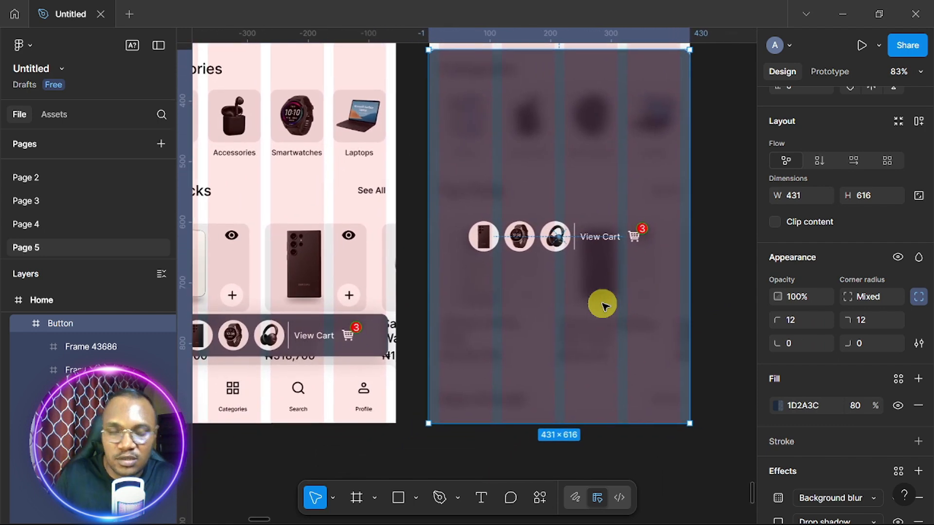
{"action": "double_click", "coordinate": [570, 236]}
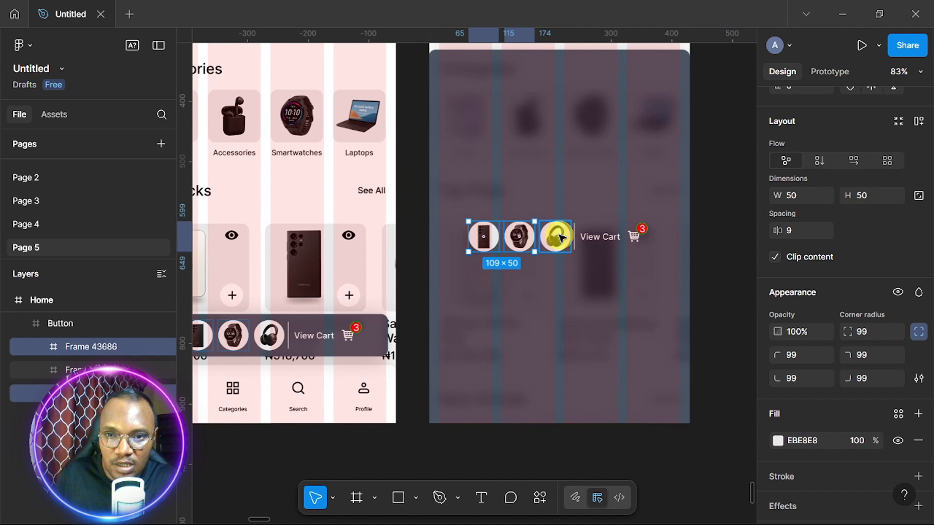
{"action": "left_click", "coordinate": [563, 238], "text": "shift"}
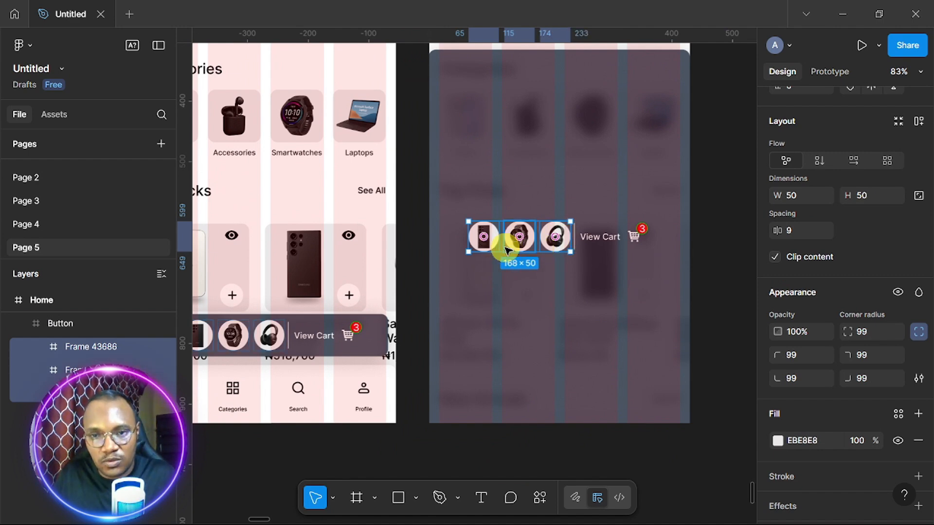
{"action": "key", "text": "shift+a"}
{"action": "scroll", "coordinate": [822, 352], "scroll_direction": "down", "scroll_amount": 3}
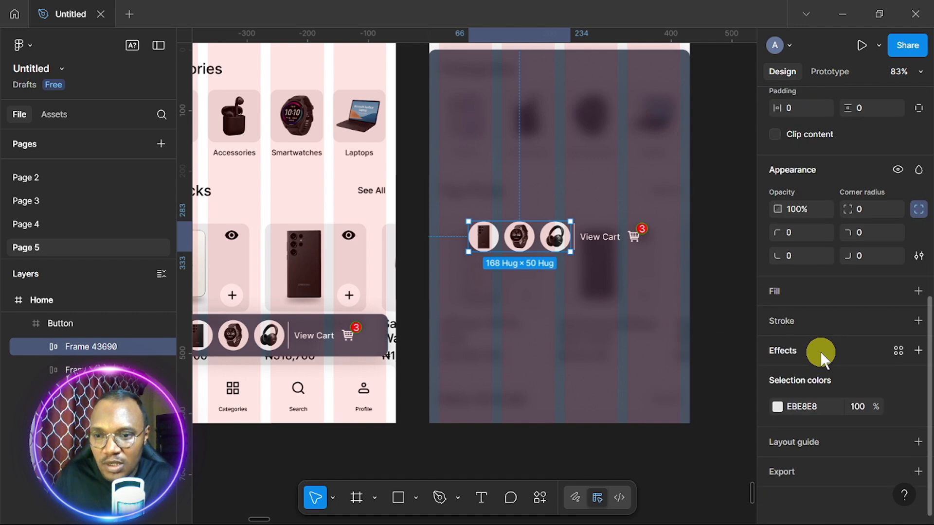
{"action": "scroll", "coordinate": [843, 320], "scroll_direction": "up", "scroll_amount": 8}
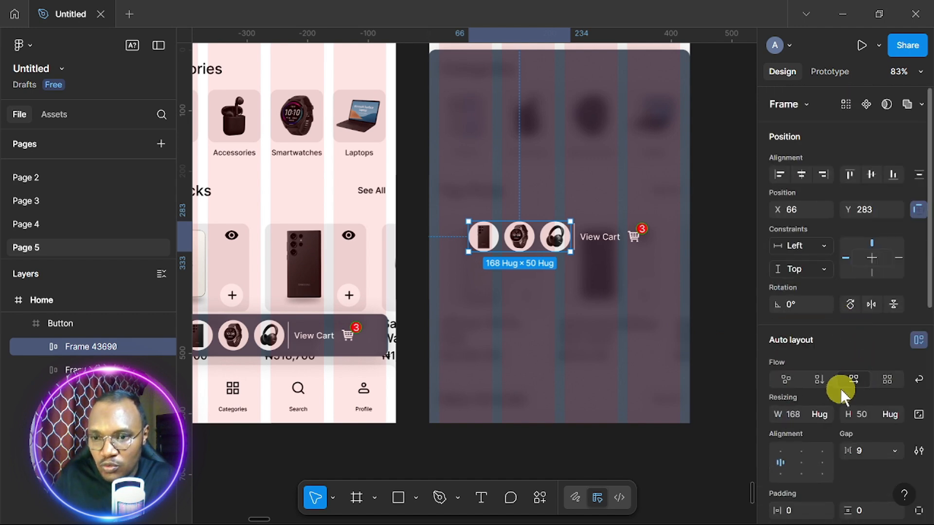
{"action": "left_click", "coordinate": [819, 378]}
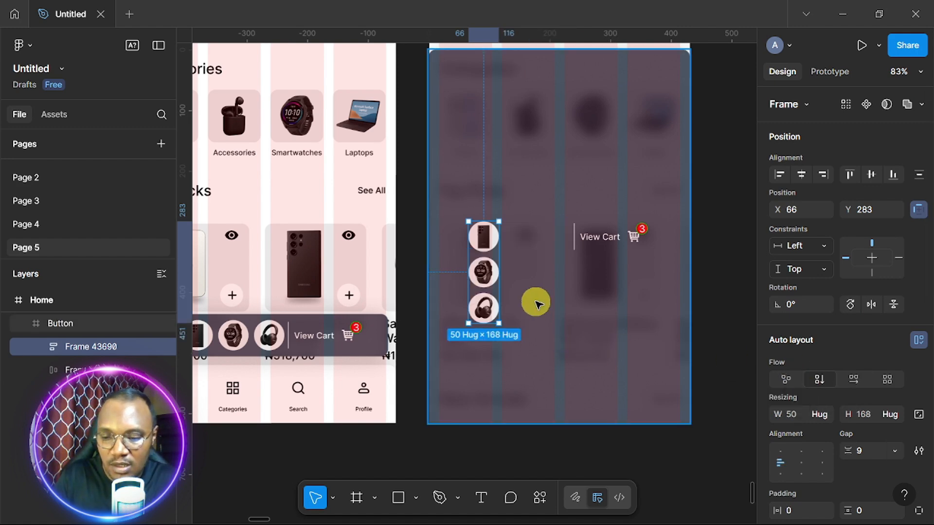
Shift the vertical thumbnail stack toward the cart panel's left edge to X 32
{"action": "key", "text": "Left"}
{"action": "key", "text": "Left"}
{"action": "key", "text": "Left"}
{"action": "key", "text": "Left"}
{"action": "key", "text": "Left"}
{"action": "key", "text": "Left"}
{"action": "key", "text": "Left"}
{"action": "key", "text": "Left"}
{"action": "key", "text": "Left"}
{"action": "key", "text": "Left"}
{"action": "key", "text": "Left"}
{"action": "key", "text": "Left"}
{"action": "key", "text": "Left"}
{"action": "key", "text": "Left"}
{"action": "key", "text": "Left"}
{"action": "key", "text": "Left"}
{"action": "key", "text": "Left"}
{"action": "key", "text": "Left"}
{"action": "key", "text": "Left"}
{"action": "key", "text": "Left"}
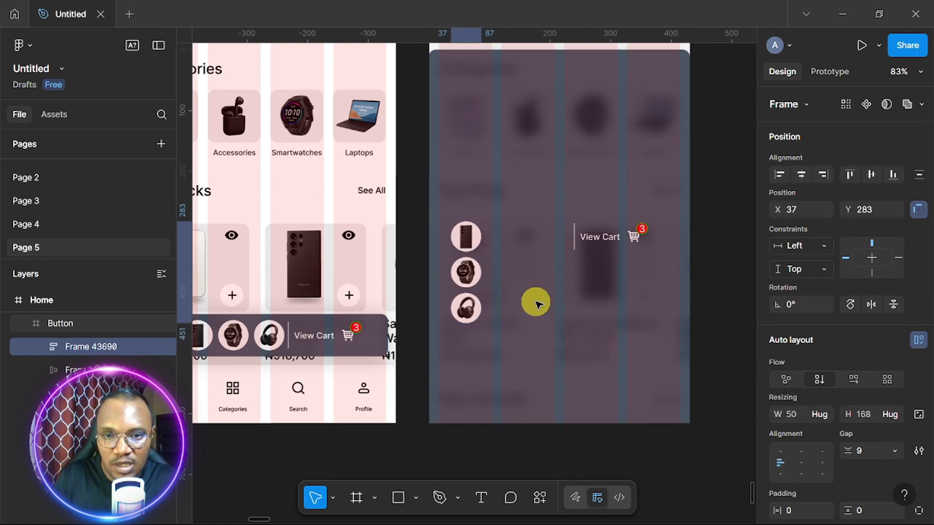
{"action": "key", "text": "Left"}
{"action": "key", "text": "Left"}
{"action": "key", "text": "Left"}
{"action": "key", "text": "Left"}
{"action": "key", "text": "Left"}
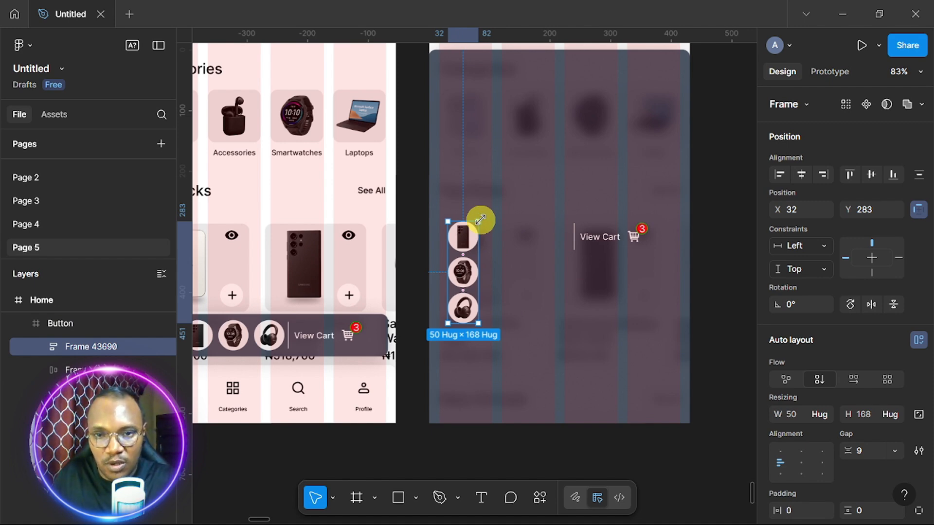
Scale the thumbnail stack up proportionally to about 88 × 295, with its left edge at X 16
{"action": "key", "text": "k"}
{"action": "left_click_drag", "start_coordinate": [481, 220], "coordinate": [530, 189]}
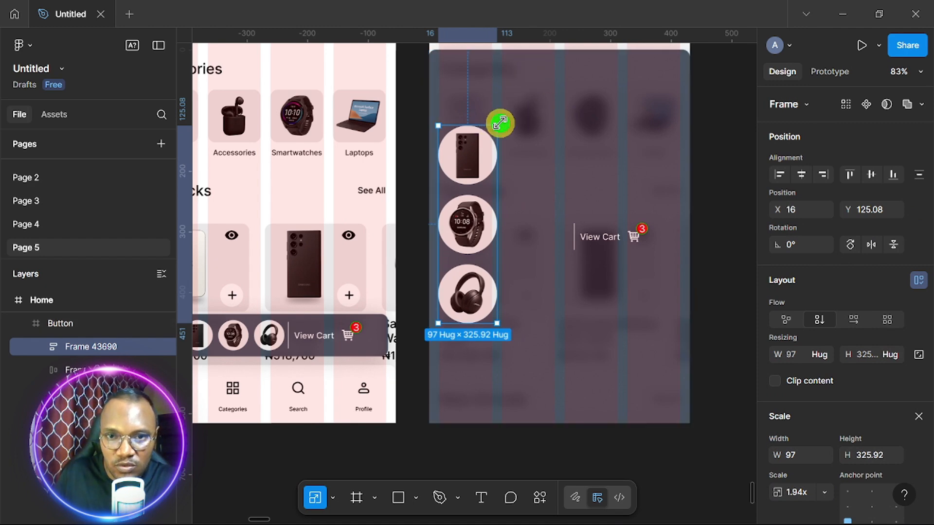
{"action": "left_click_drag", "start_coordinate": [500, 123], "coordinate": [489, 145]}
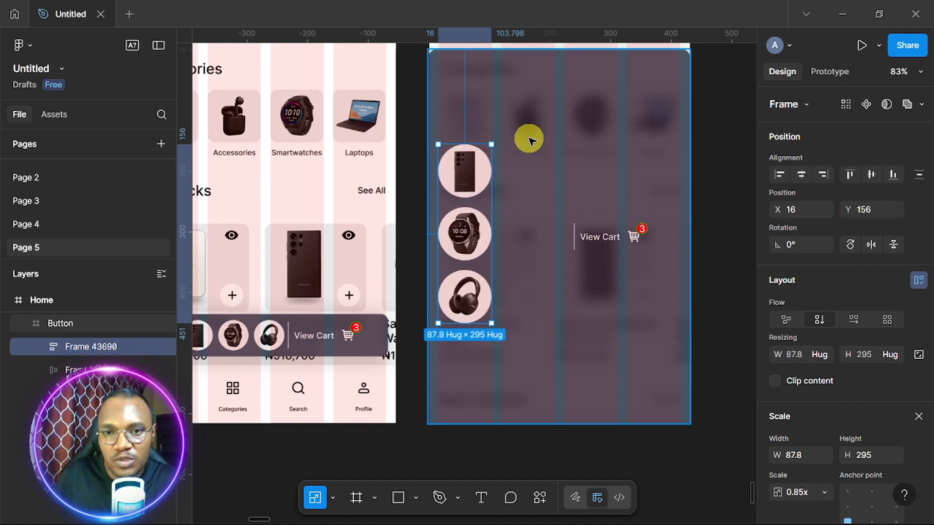
Move the enlarged thumbnail stack up into the upper part of the cart panel, keeping it at X 16
{"action": "key", "text": "Up"}
{"action": "key", "text": "Up"}
{"action": "key", "text": "Up"}
{"action": "key", "text": "Up"}
{"action": "key", "text": "Up"}
{"action": "key", "text": "Up"}
{"action": "key", "text": "Up"}
{"action": "key", "text": "Up"}
{"action": "key", "text": "Up"}
{"action": "key", "text": "Up"}
{"action": "key", "text": "Up"}
{"action": "key", "text": "Up"}
{"action": "key", "text": "Up"}
{"action": "key", "text": "Up"}
{"action": "key", "text": "Up"}
{"action": "key", "text": "Up"}
{"action": "key", "text": "Up"}
{"action": "key", "text": "Up"}
{"action": "key", "text": "Up"}
{"action": "key", "text": "Up"}
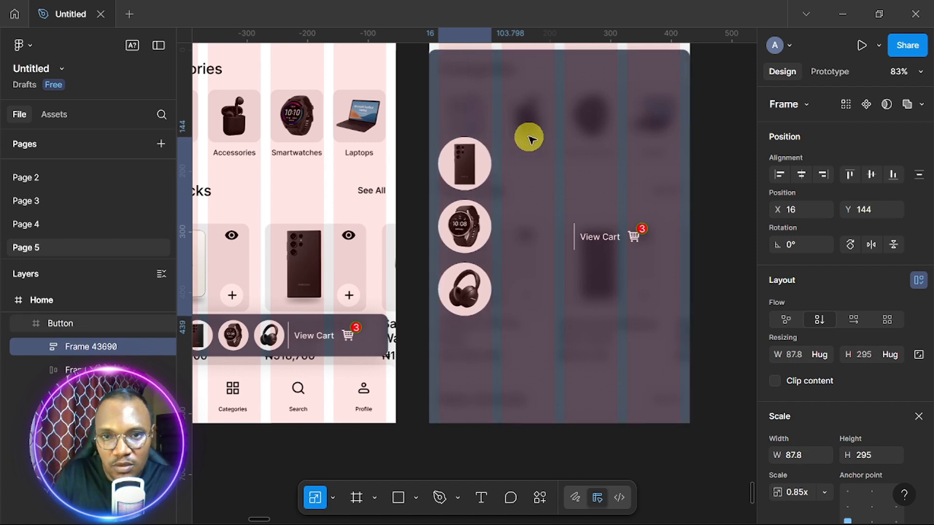
{"action": "key", "text": "Up"}
{"action": "key", "text": "Up"}
{"action": "key", "text": "Up"}
{"action": "key", "text": "Up"}
{"action": "key", "text": "Up"}
{"action": "key", "text": "Up"}
{"action": "key", "text": "Up"}
{"action": "key", "text": "Up"}
{"action": "key", "text": "Up"}
{"action": "key", "text": "Up"}
{"action": "key", "text": "Up"}
{"action": "key", "text": "Up"}
{"action": "key", "text": "Up"}
{"action": "key", "text": "Up"}
{"action": "key", "text": "Up"}
{"action": "key", "text": "Up"}
{"action": "key", "text": "Up"}
{"action": "key", "text": "Up"}
{"action": "key", "text": "Up"}
{"action": "key", "text": "Up"}
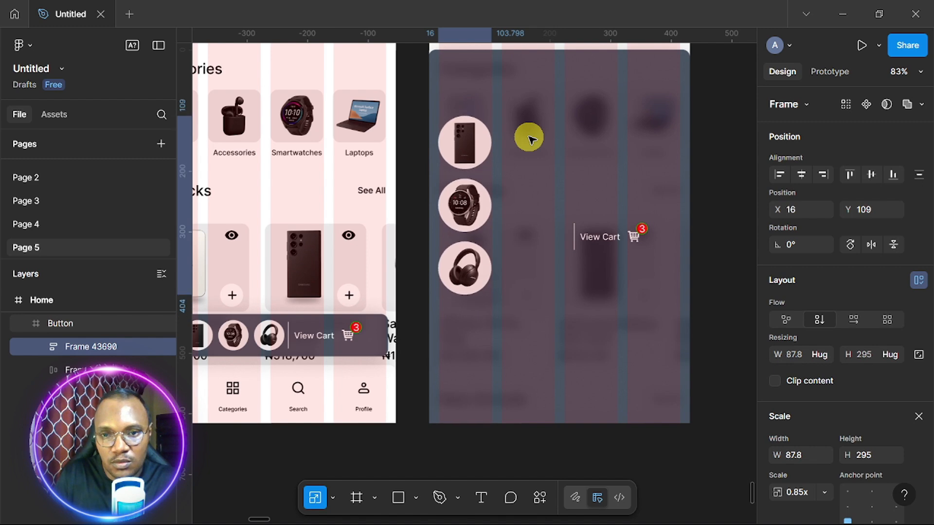
{"action": "key", "text": "shift+Down"}
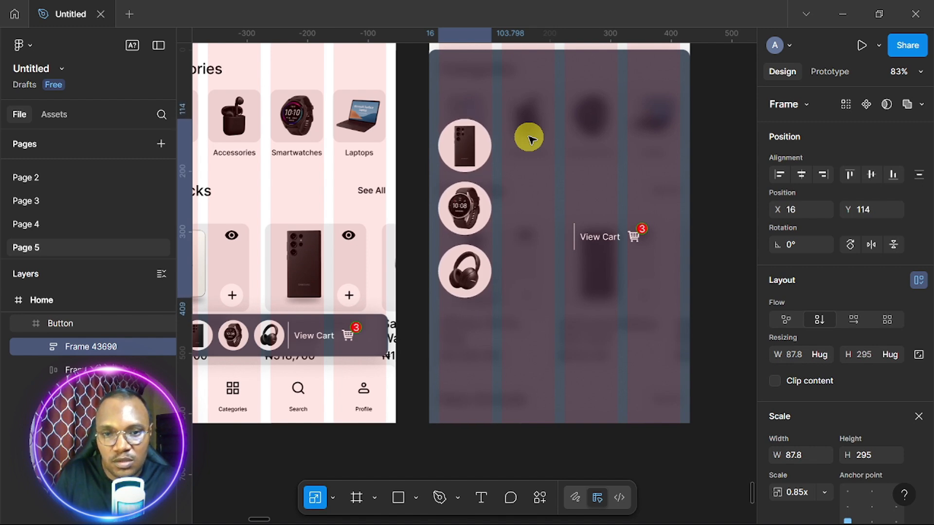
Move the View Cart label and icon frame down into the lower part of the cart panel, to X 146, Y 478
{"action": "left_click", "coordinate": [616, 238]}
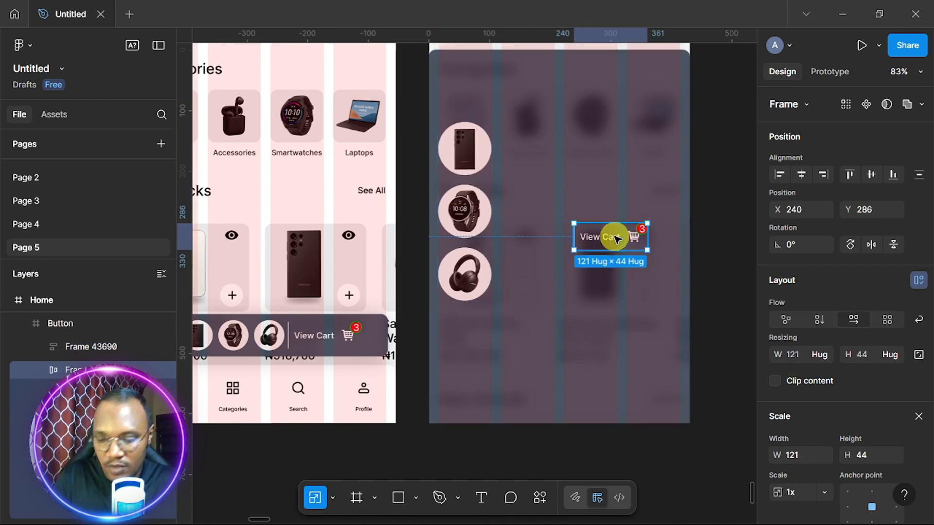
{"action": "key", "text": "Down"}
{"action": "key", "text": "Down"}
{"action": "key", "text": "Down"}
{"action": "key", "text": "Down"}
{"action": "key", "text": "Down"}
{"action": "key", "text": "Down"}
{"action": "key", "text": "Down"}
{"action": "key", "text": "Down"}
{"action": "key", "text": "Down"}
{"action": "key", "text": "Down"}
{"action": "key", "text": "Down"}
{"action": "key", "text": "Down"}
{"action": "key", "text": "Down"}
{"action": "key", "text": "Down"}
{"action": "key", "text": "Down"}
{"action": "key", "text": "Down"}
{"action": "key", "text": "Down"}
{"action": "key", "text": "Down"}
{"action": "key", "text": "Down"}
{"action": "key", "text": "Down"}
{"action": "key", "text": "Down"}
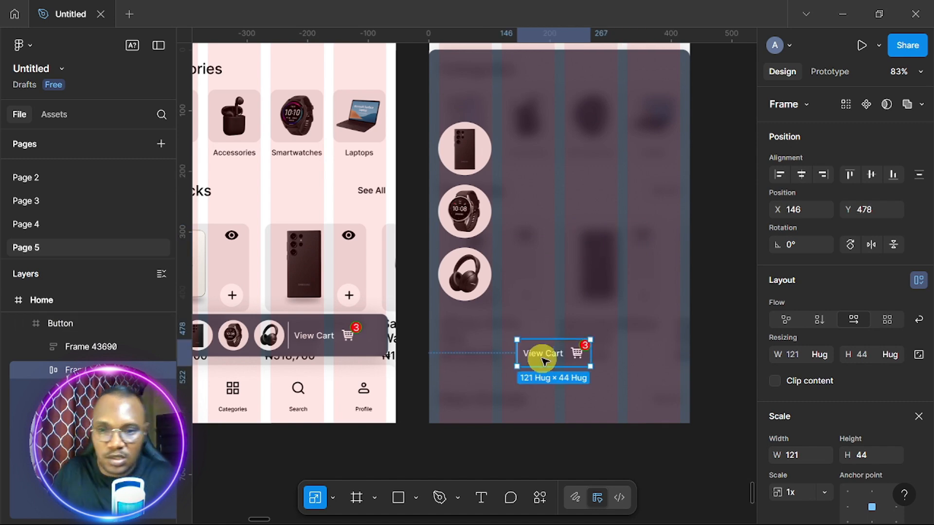
{"action": "left_click", "coordinate": [542, 356]}
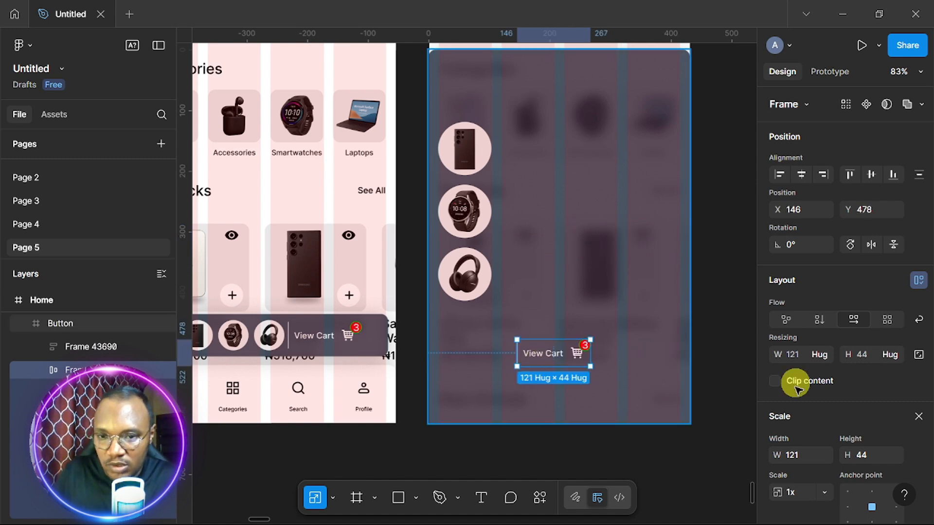
Resize the View Cart frame to 405 × 70, matching the View Cart bar on the neighbouring Home screen
{"action": "scroll", "coordinate": [921, 389], "scroll_direction": "down", "scroll_amount": 5}
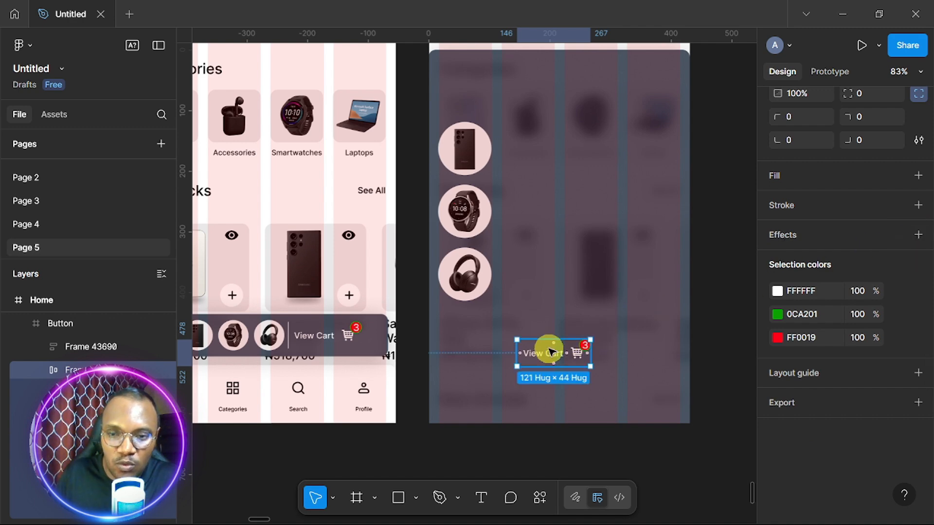
{"action": "left_click", "coordinate": [369, 344]}
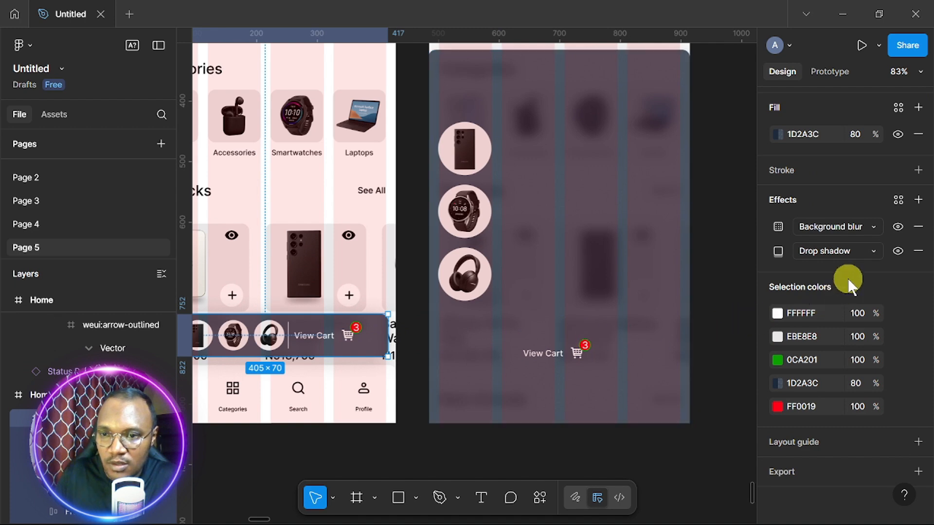
{"action": "left_click", "coordinate": [553, 356]}
{"action": "left_click", "coordinate": [553, 357]}
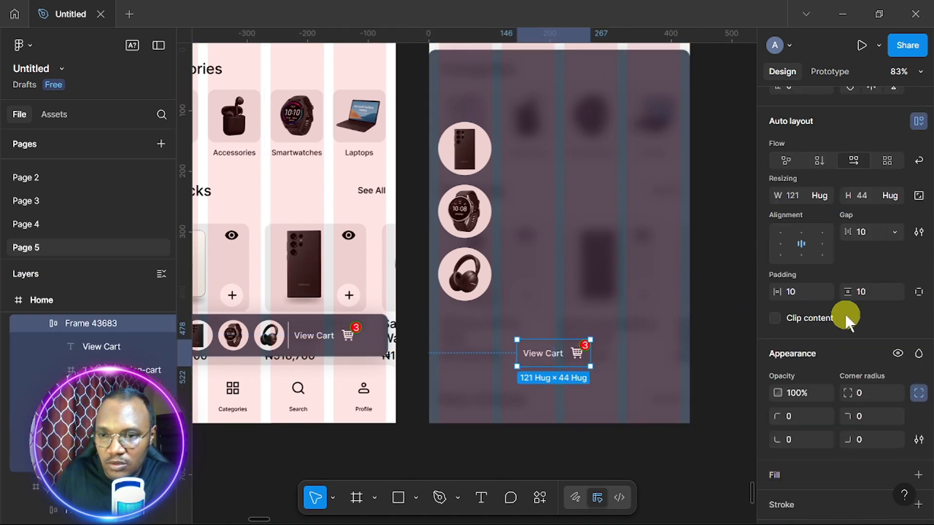
{"action": "left_click", "coordinate": [803, 195]}
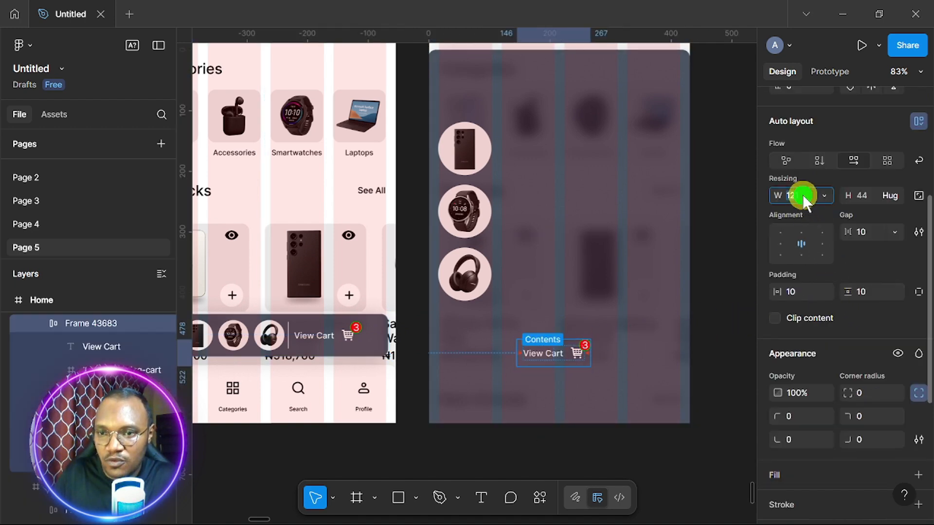
{"action": "type", "text": "405"}
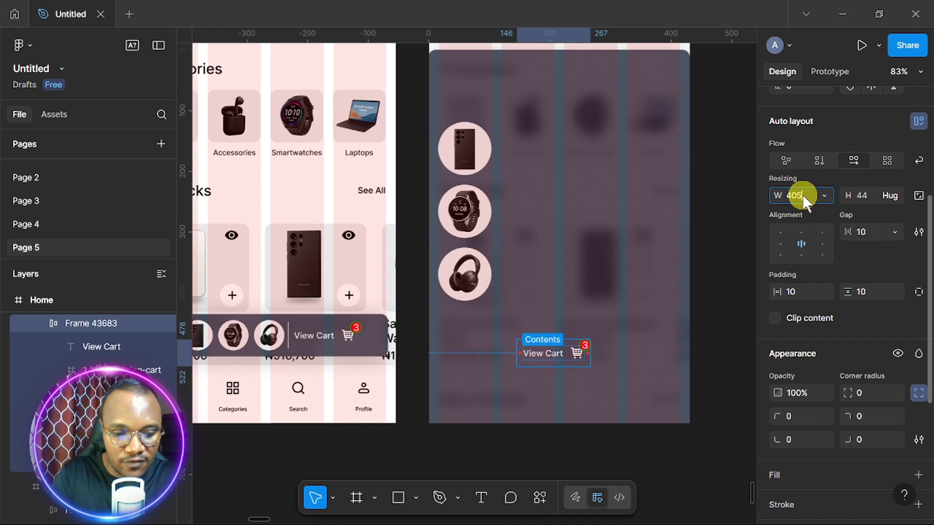
{"action": "key", "text": "Tab"}
{"action": "type", "text": "70"}
{"action": "key", "text": "Return"}
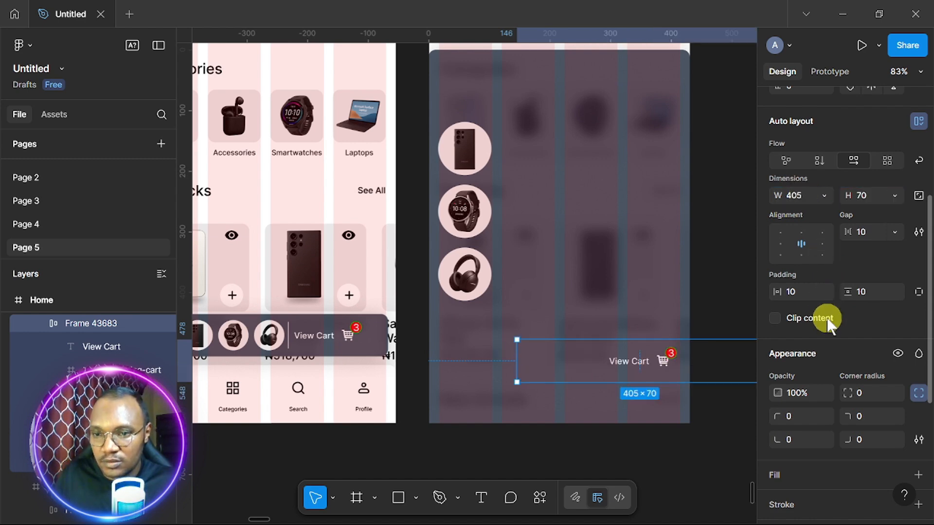
Center the View Cart frame horizontally in the cart panel and set its horizontal constraint to Center
{"action": "scroll", "coordinate": [828, 248], "scroll_direction": "up", "scroll_amount": 5}
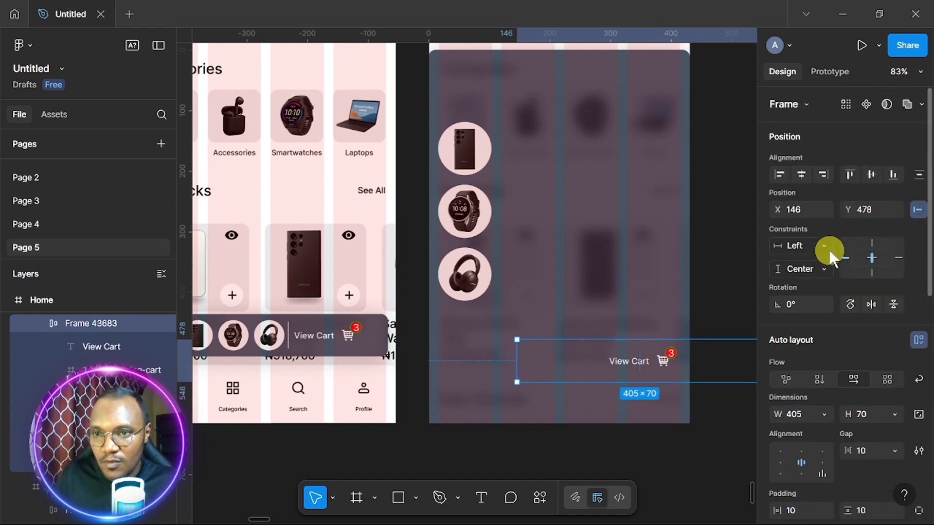
{"action": "left_click", "coordinate": [801, 174]}
{"action": "left_click", "coordinate": [795, 249]}
{"action": "left_click", "coordinate": [797, 279]}
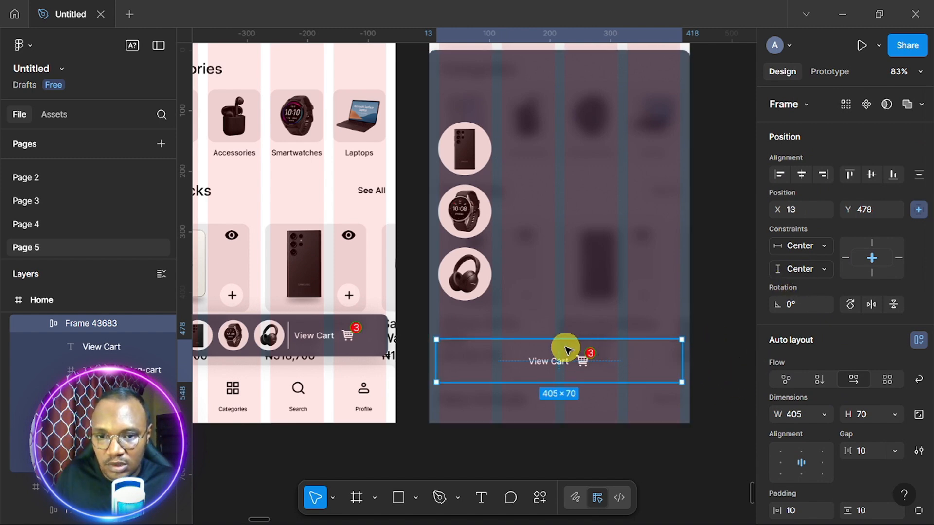
Nudge the centered View Cart frame up to Y 463, keeping it at X 13
{"action": "key", "text": "Up"}
{"action": "key", "text": "Up"}
{"action": "key", "text": "Up"}
{"action": "key", "text": "Up"}
{"action": "key", "text": "Up"}
{"action": "key", "text": "Up"}
{"action": "key", "text": "Up"}
{"action": "key", "text": "Up"}
{"action": "key", "text": "Up"}
{"action": "key", "text": "Up"}
{"action": "key", "text": "Up"}
{"action": "key", "text": "Up"}
{"action": "key", "text": "Up"}
{"action": "key", "text": "Up"}
{"action": "key", "text": "Up"}
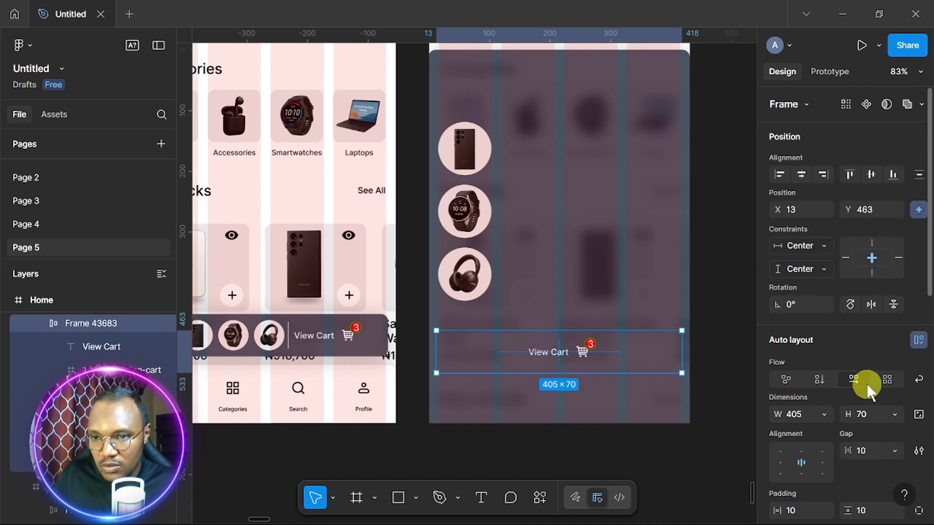
Round all corners of the View Cart frame with a corner radius of 12
{"action": "scroll", "coordinate": [867, 384], "scroll_direction": "down", "scroll_amount": 5}
{"action": "type", "text": "12"}
{"action": "key", "text": "Return"}
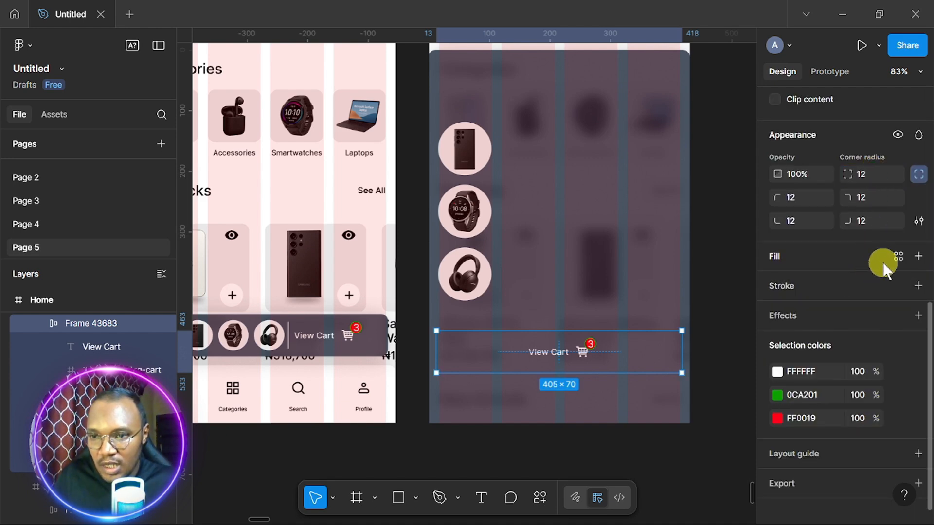
Add a fill to the View Cart frame using the cart panel's dark color 1D2A3C at 100% opacity
{"action": "left_click", "coordinate": [918, 256]}
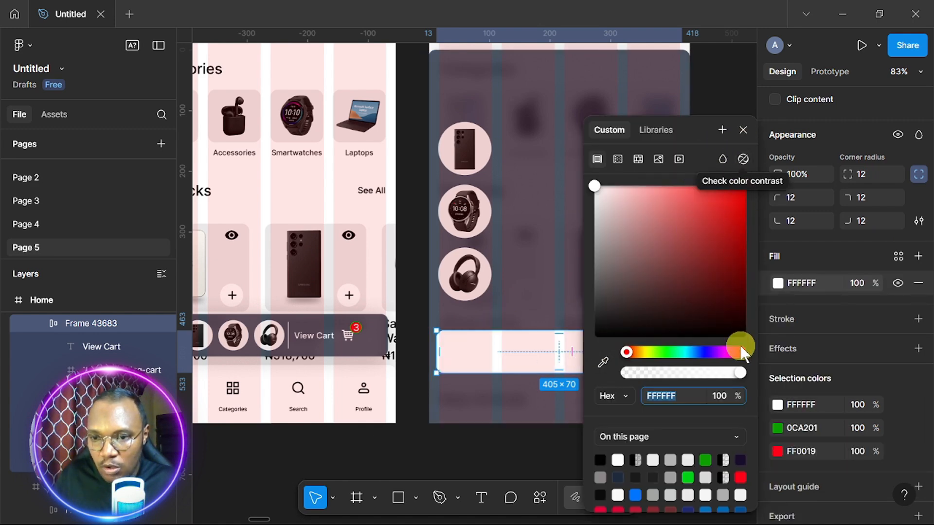
{"action": "left_click", "coordinate": [523, 167]}
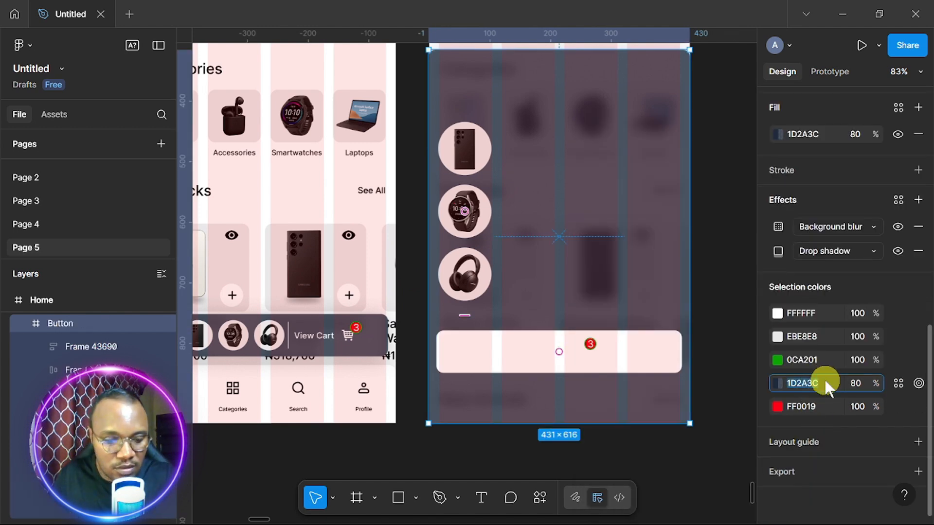
{"action": "left_click", "coordinate": [623, 355]}
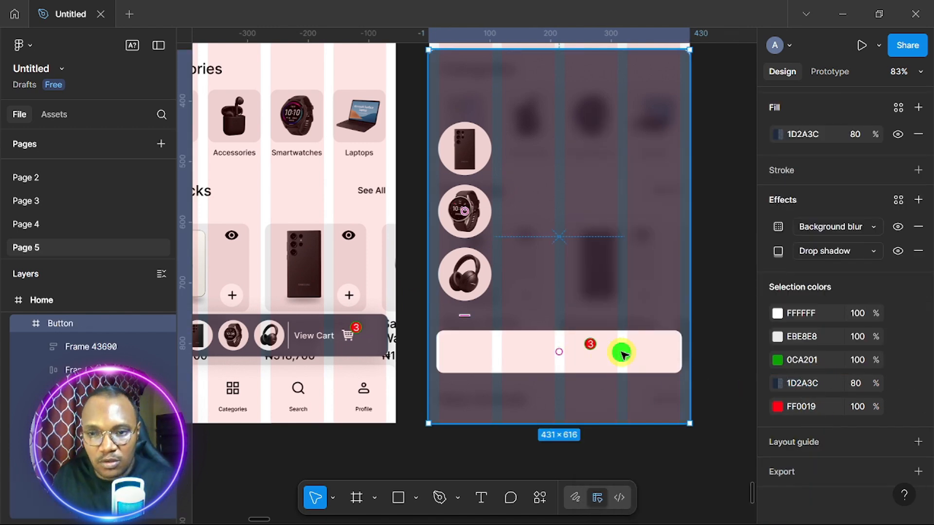
{"action": "left_click", "coordinate": [623, 355]}
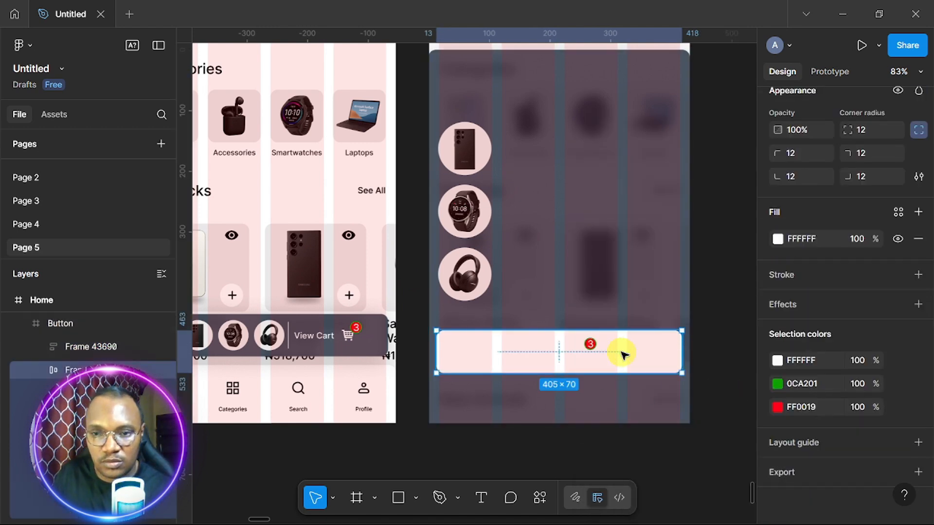
{"action": "left_click", "coordinate": [822, 238]}
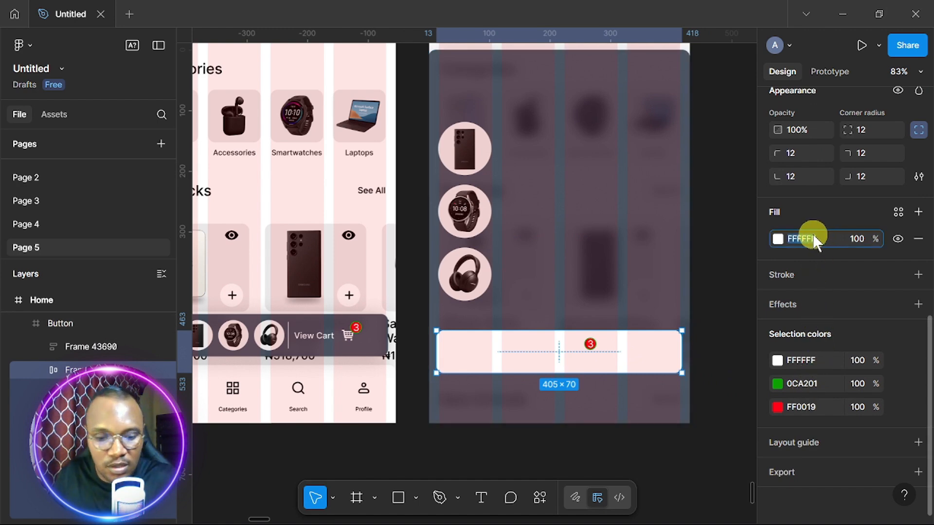
{"action": "key", "text": "Return"}
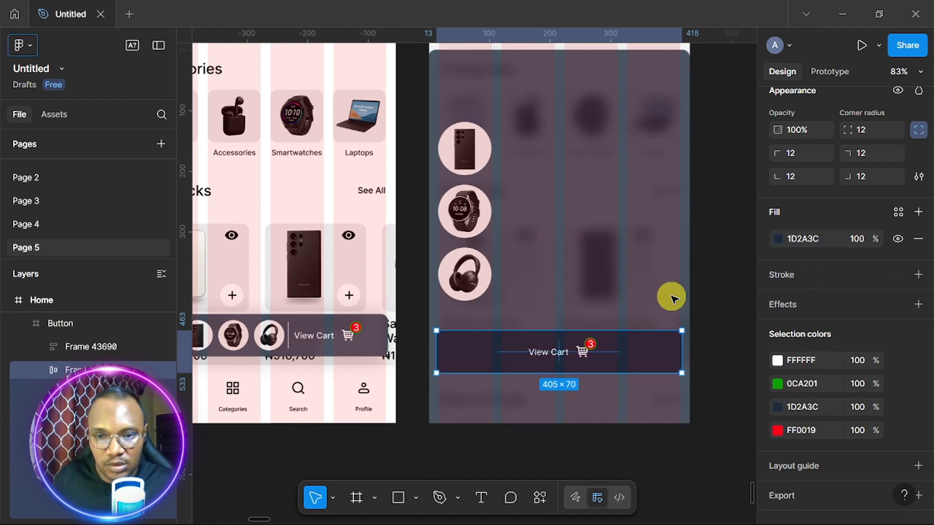
Change the cart panel's background fill to solid white, FFFFFF at 100% opacity
{"action": "left_click", "coordinate": [664, 252]}
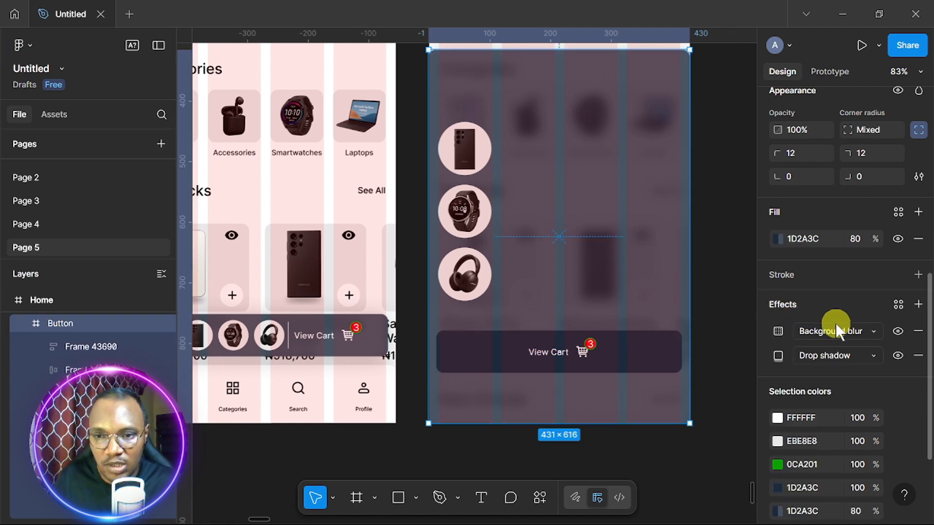
{"action": "scroll", "coordinate": [837, 333], "scroll_direction": "down", "scroll_amount": 3}
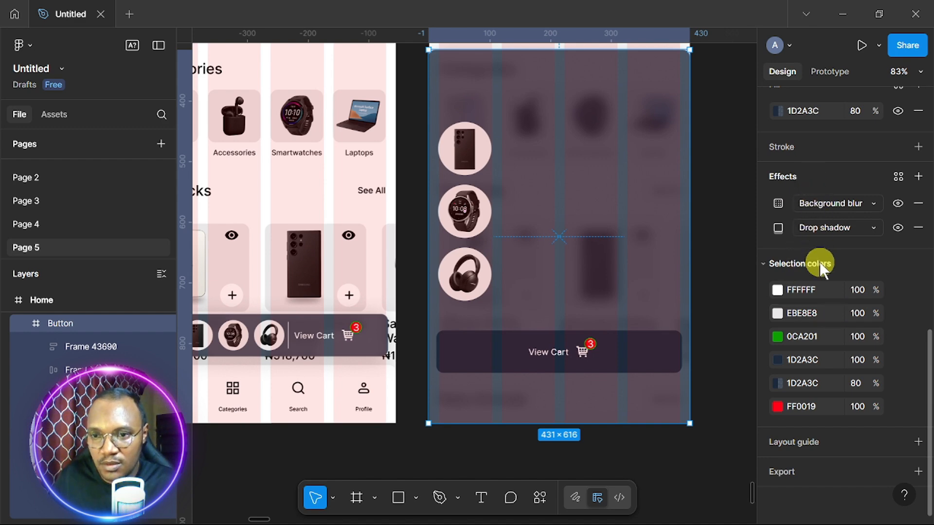
{"action": "scroll", "coordinate": [827, 267], "scroll_direction": "up", "scroll_amount": 5}
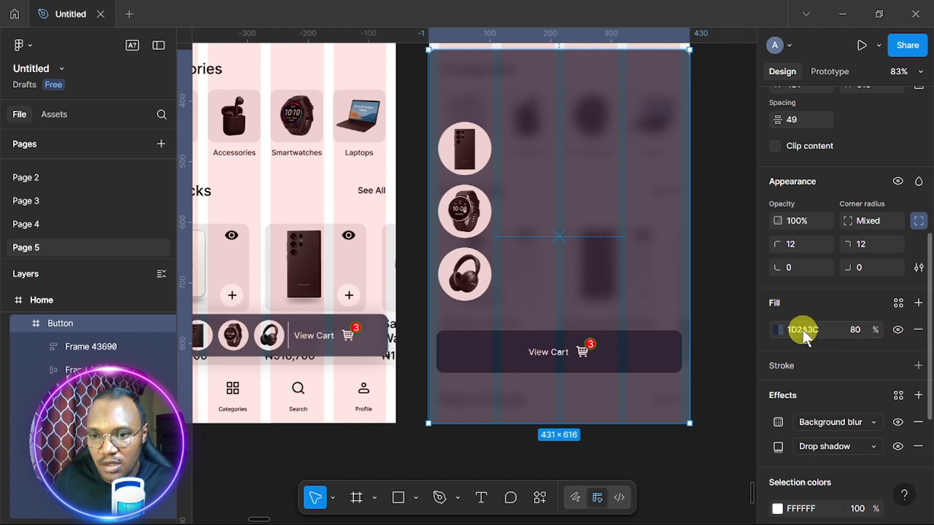
{"action": "left_click", "coordinate": [777, 329]}
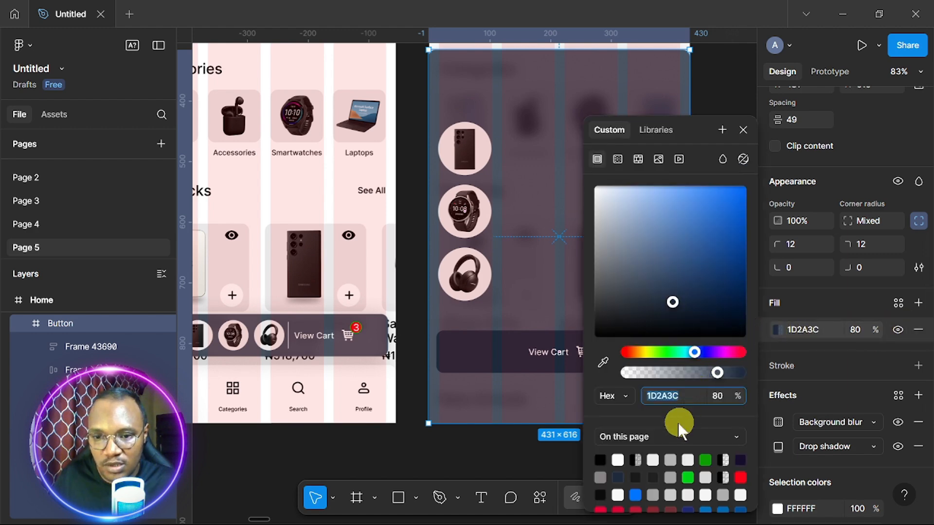
{"action": "left_click", "coordinate": [618, 460]}
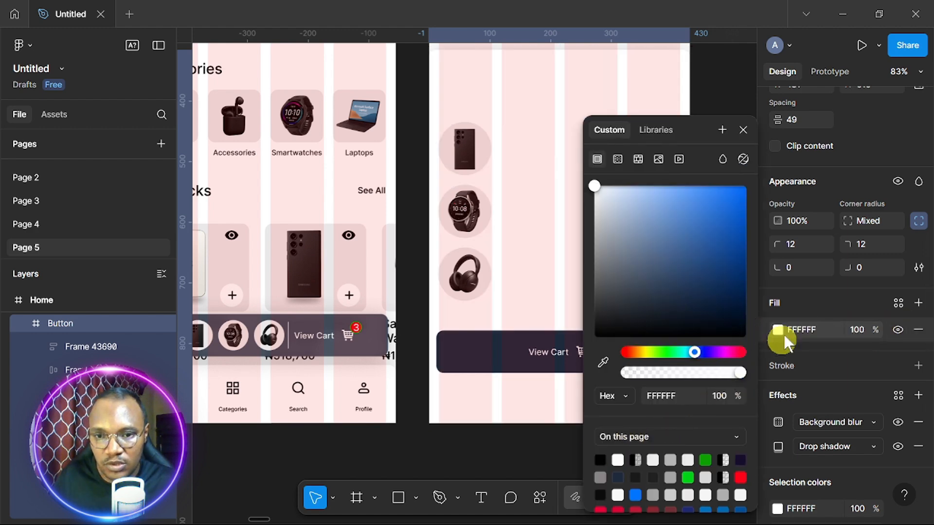
{"action": "left_click", "coordinate": [744, 128]}
Replace the View Cart label on the dark button with the text "Go to Checkout"
{"action": "scroll", "coordinate": [540, 350], "scroll_direction": "up", "scroll_amount": 3}
{"action": "scroll", "coordinate": [539, 350], "scroll_direction": "down", "scroll_amount": 3}
{"action": "scroll", "coordinate": [539, 350], "scroll_direction": "up", "scroll_amount": 4}
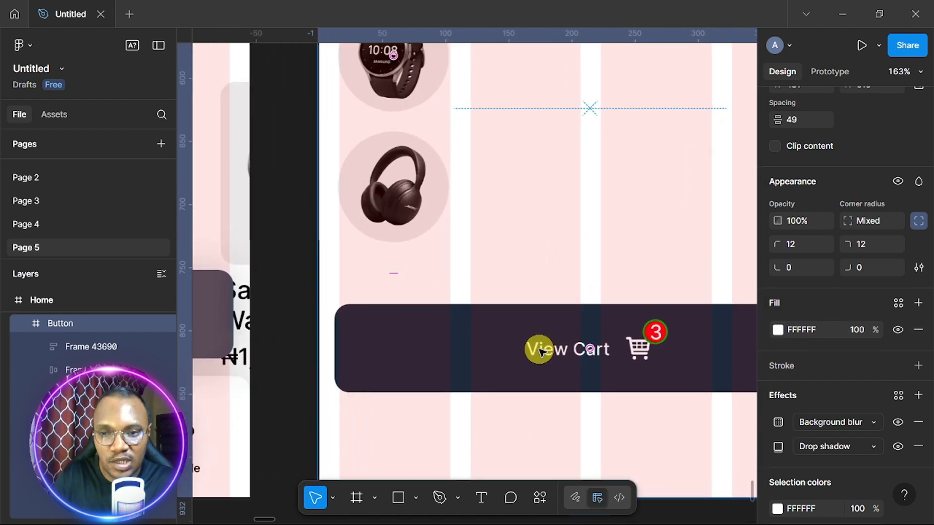
{"action": "left_click", "coordinate": [559, 349]}
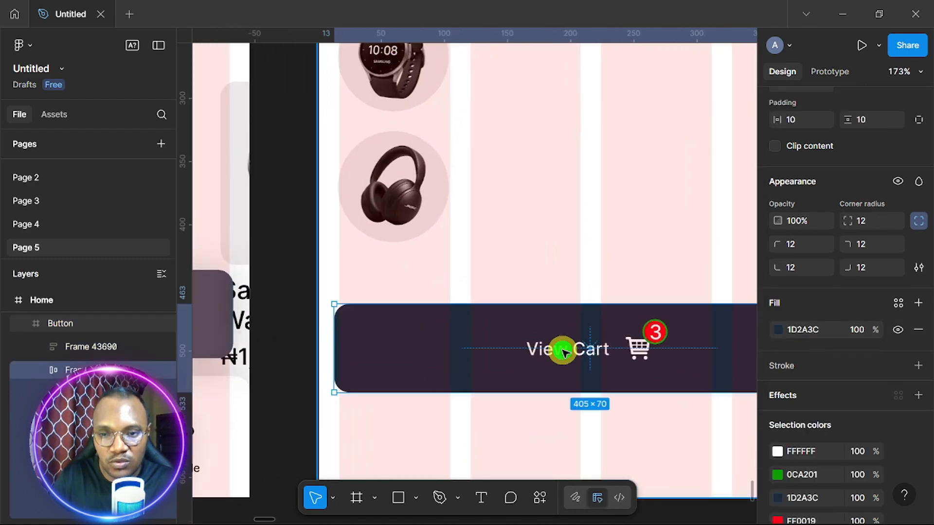
{"action": "double_click", "coordinate": [562, 350]}
{"action": "triple_click", "coordinate": [563, 350]}
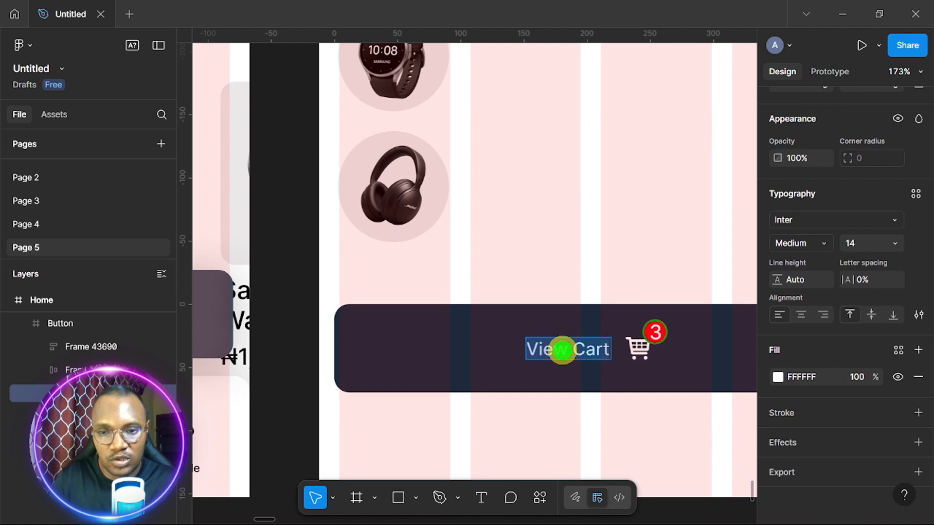
{"action": "type", "text": "G"}
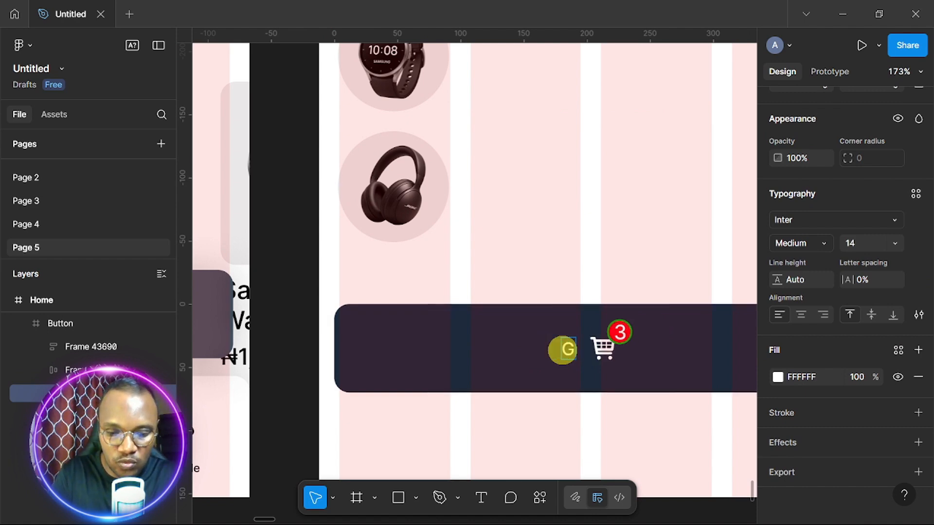
{"action": "type", "text": "o to"}
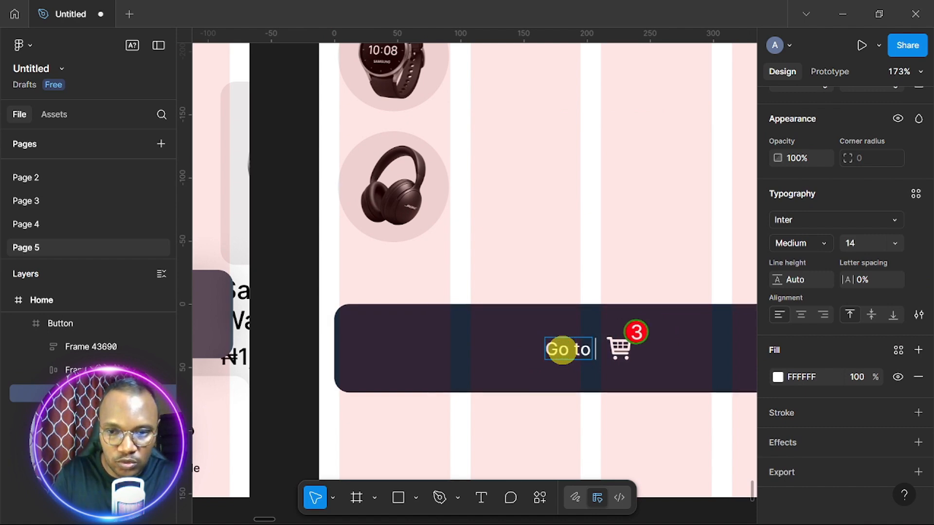
{"action": "type", "text": " Checkout"}
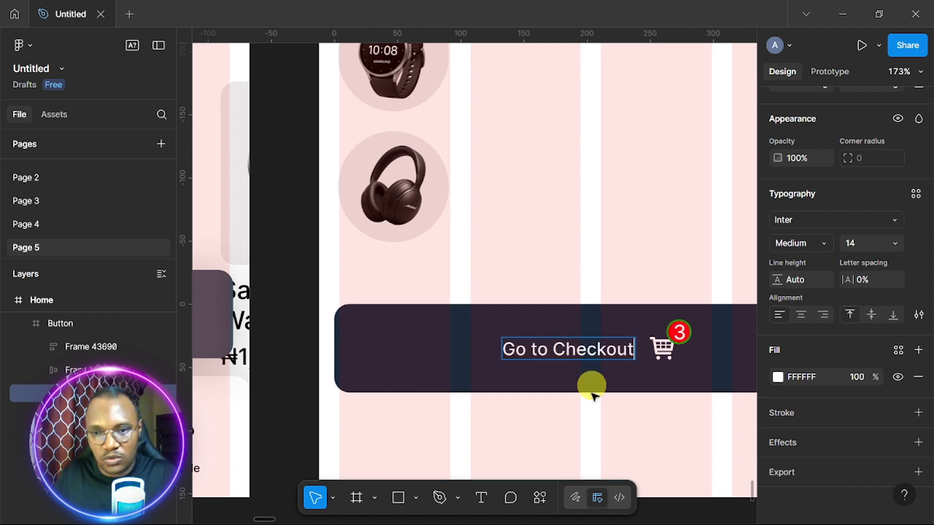
Copy the Samsung Gallaxy S25 Ultra name and price block from Top Picks and place it beside the phone thumbnail in the cart panel
{"action": "scroll", "coordinate": [329, 317], "scroll_direction": "down", "scroll_amount": 5}
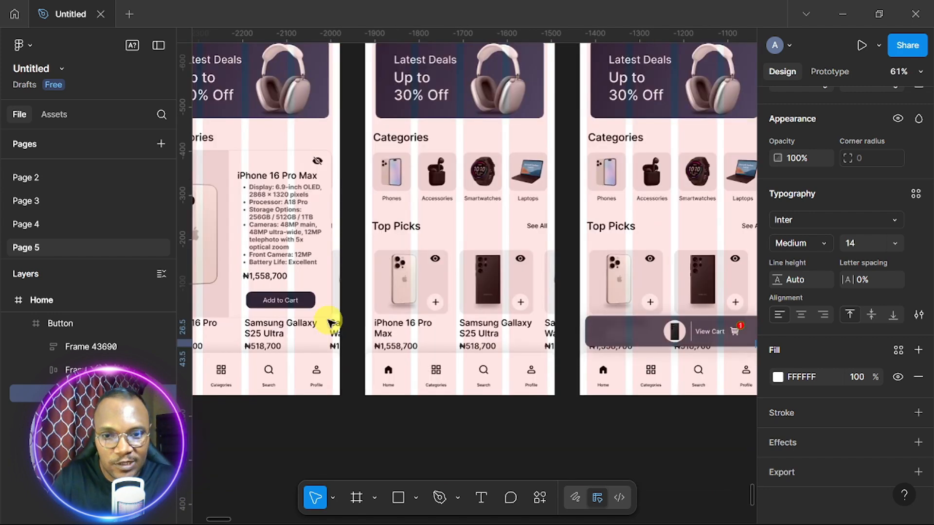
{"action": "scroll", "coordinate": [327, 313], "scroll_direction": "up", "scroll_amount": 2}
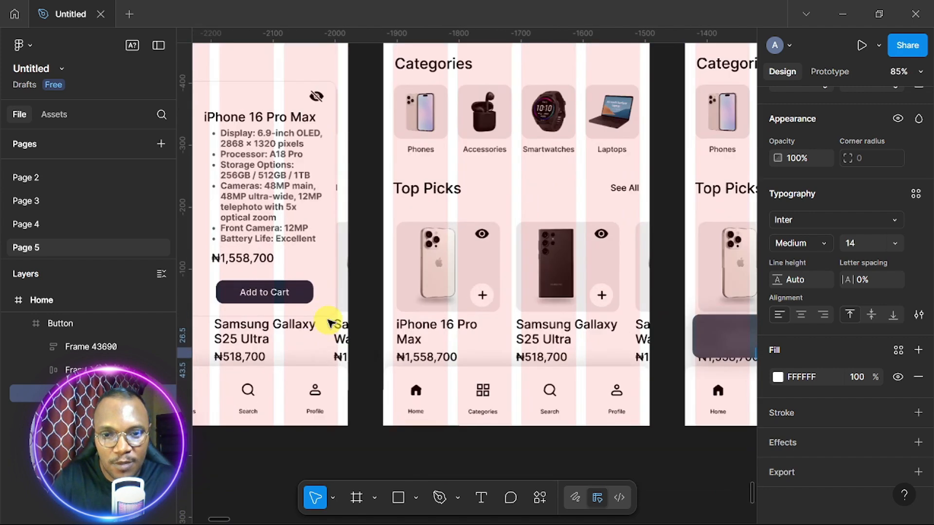
{"action": "left_click", "coordinate": [417, 327]}
{"action": "left_click", "coordinate": [561, 334]}
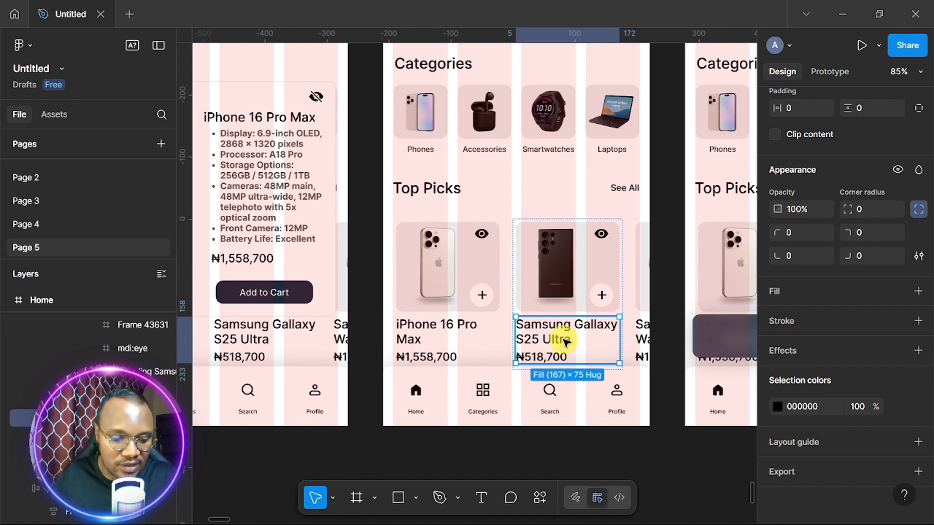
{"action": "left_click_drag", "start_coordinate": [565, 341], "coordinate": [569, 342]}
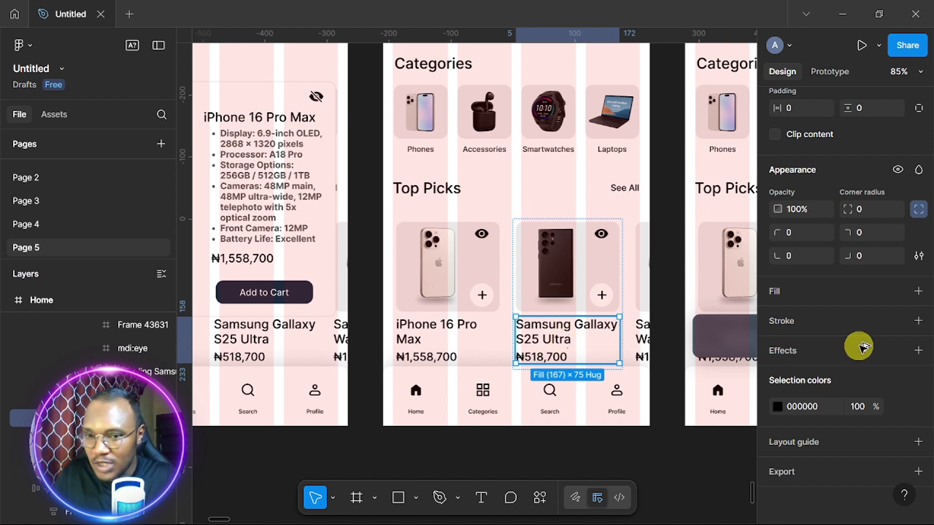
{"action": "left_click_drag", "start_coordinate": [922, 330], "coordinate": [506, 158]}
{"action": "scroll", "coordinate": [448, 253], "scroll_direction": "left", "scroll_amount": 5}
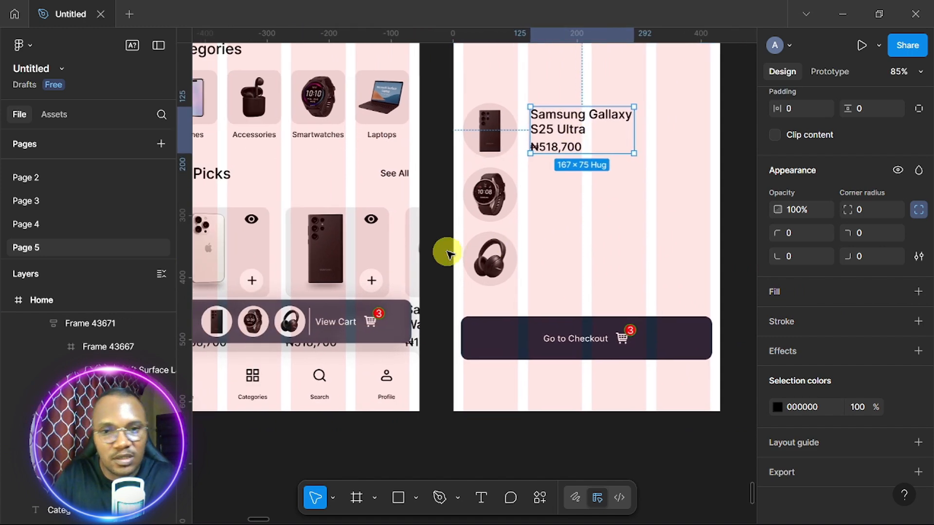
Turn off content clipping on the Home screen that has no cart bar, exposing its overflowing product cards
{"action": "scroll", "coordinate": [449, 253], "scroll_direction": "down", "scroll_amount": 2}
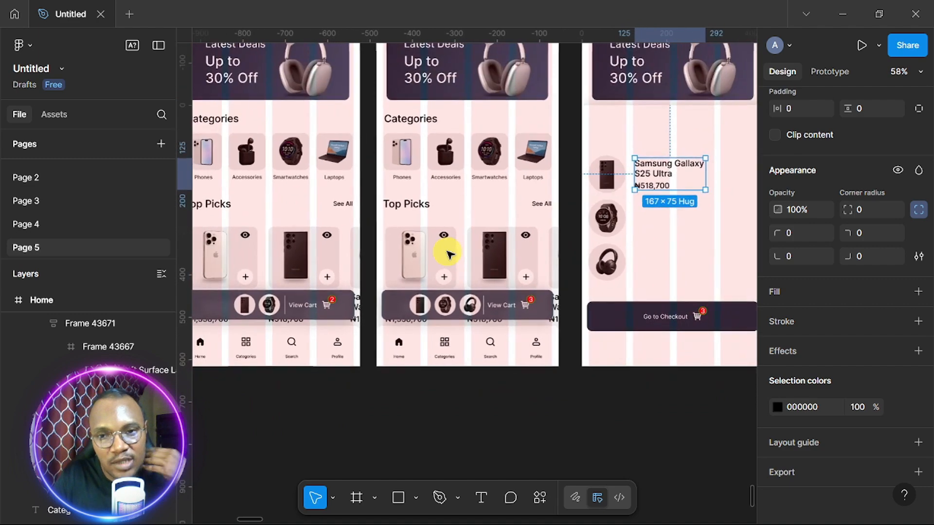
{"action": "scroll", "coordinate": [448, 253], "scroll_direction": "left", "scroll_amount": 2}
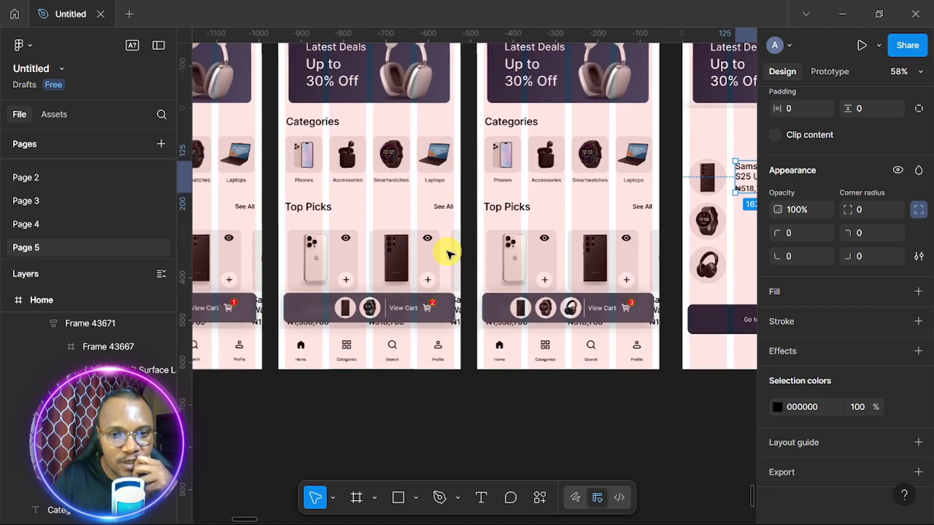
{"action": "scroll", "coordinate": [448, 253], "scroll_direction": "left", "scroll_amount": 5}
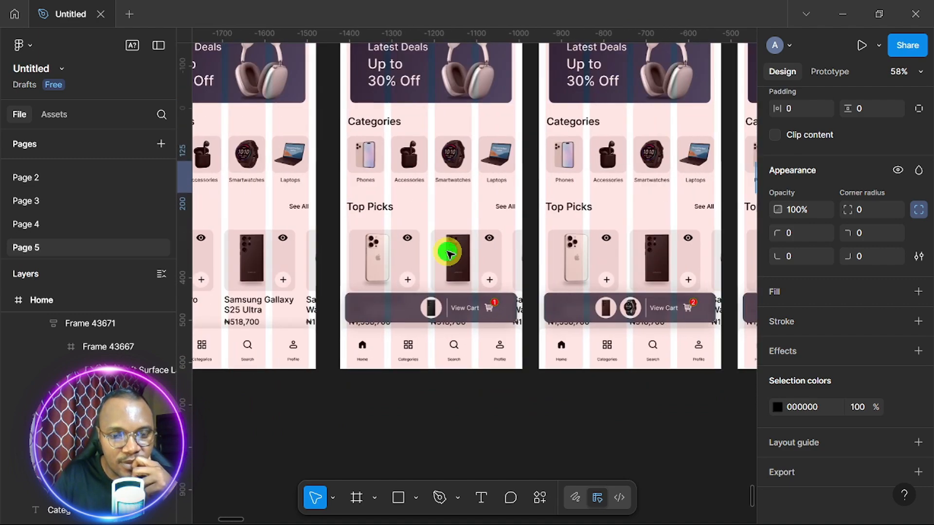
{"action": "left_click", "coordinate": [449, 253]}
{"action": "scroll", "coordinate": [449, 253], "scroll_direction": "left", "scroll_amount": 3}
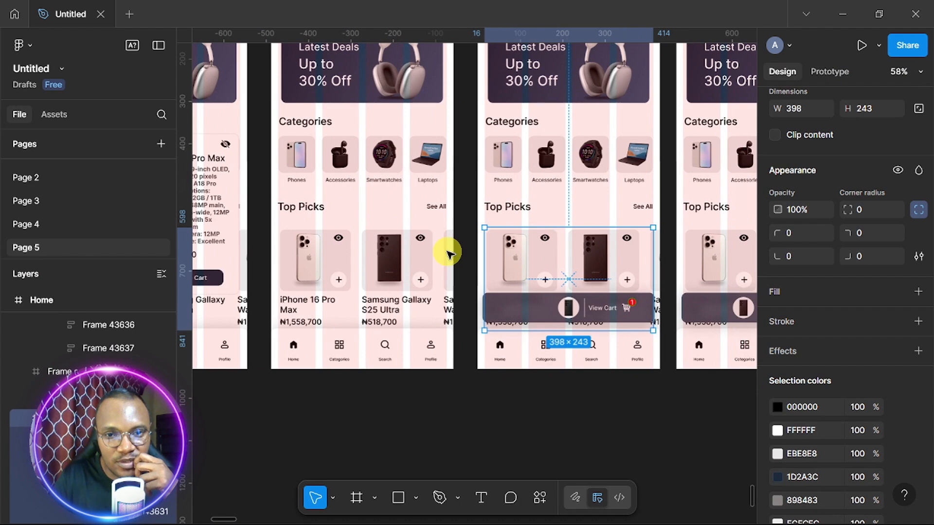
{"action": "scroll", "coordinate": [449, 253], "scroll_direction": "up", "scroll_amount": 3}
{"action": "scroll", "coordinate": [448, 253], "scroll_direction": "left", "scroll_amount": 1}
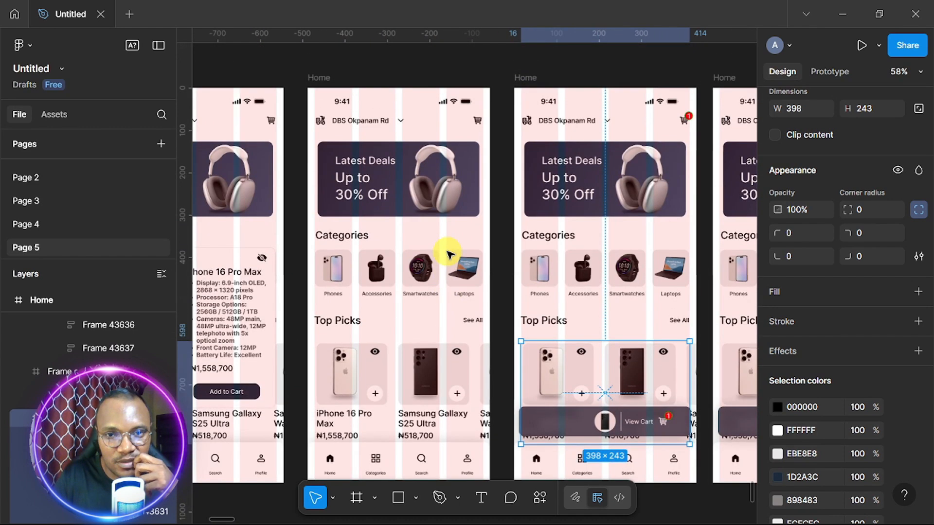
{"action": "scroll", "coordinate": [450, 254], "scroll_direction": "up", "scroll_amount": 1}
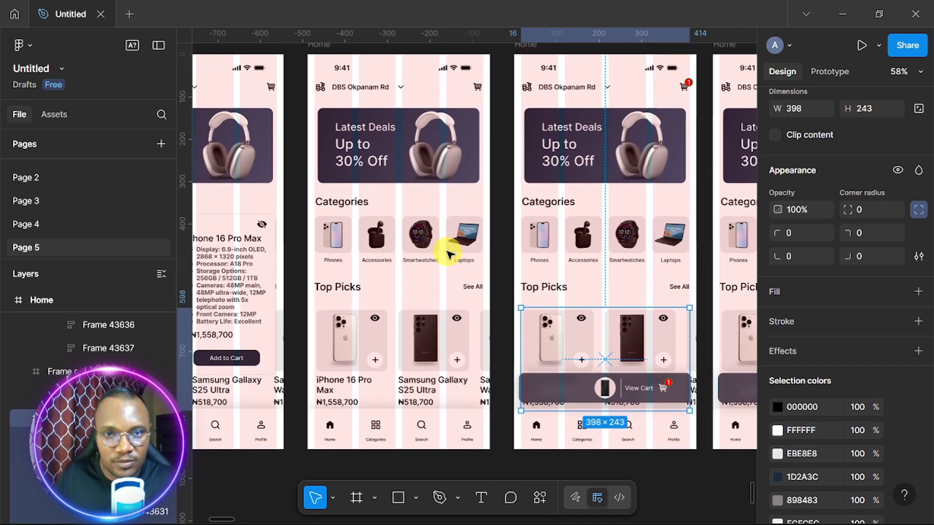
{"action": "left_click", "coordinate": [321, 44]}
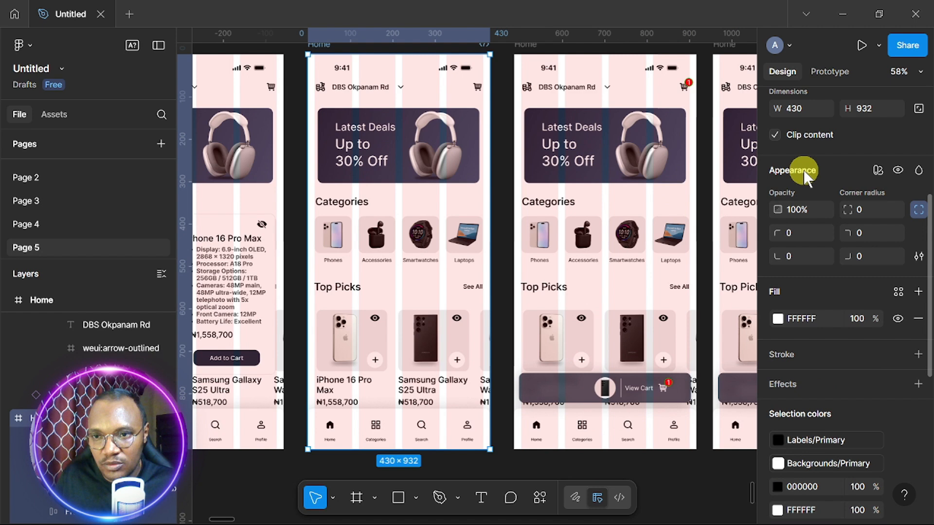
{"action": "left_click", "coordinate": [776, 136]}
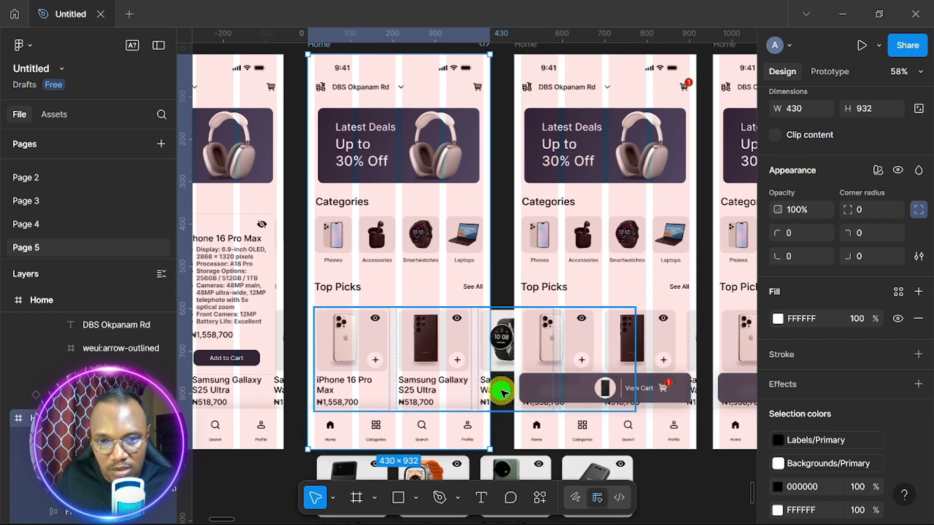
Copy the Samsung Galaxy Watch 7 name and price block from Top Picks onto the empty canvas below the Home screens
{"action": "left_click", "coordinate": [503, 393]}
{"action": "double_click", "coordinate": [500, 392]}
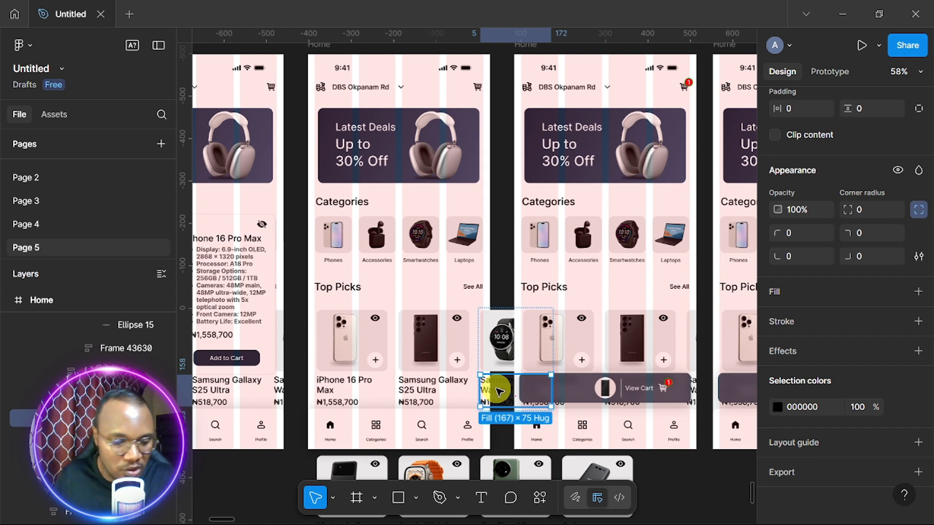
{"action": "left_click_drag", "start_coordinate": [500, 389], "coordinate": [720, 491]}
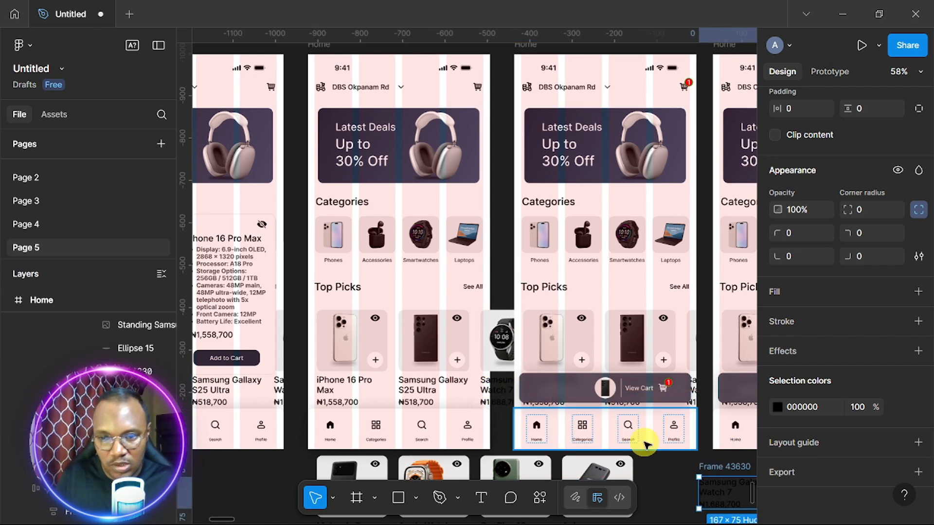
Copy the Bose Ultra Headphones name and price block from Recommendations and place it beneath the copied Watch 7 block
{"action": "scroll", "coordinate": [645, 444], "scroll_direction": "down", "scroll_amount": 6}
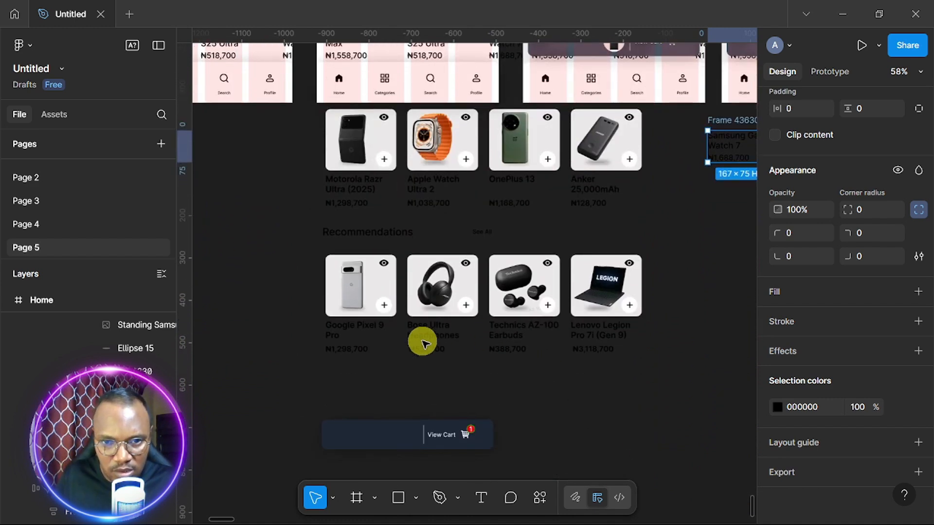
{"action": "left_click", "coordinate": [432, 340]}
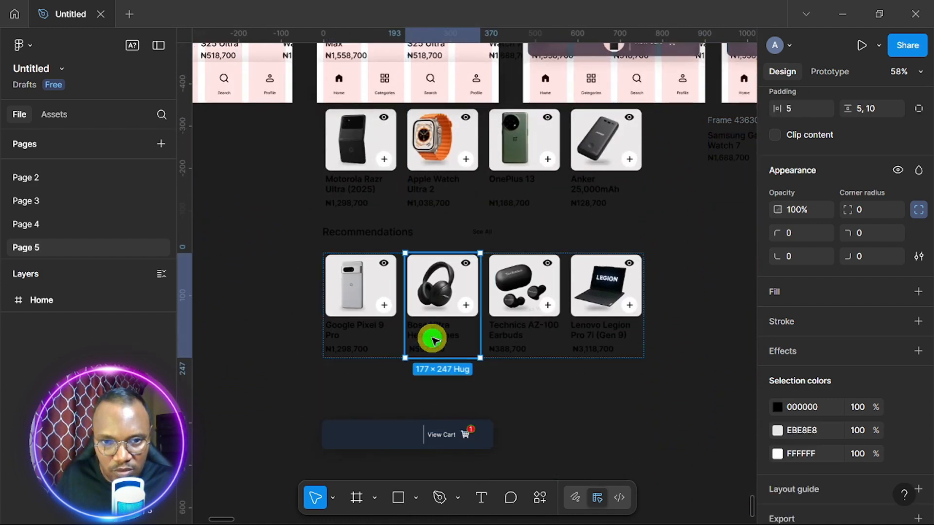
{"action": "left_click", "coordinate": [433, 339]}
{"action": "left_click_drag", "start_coordinate": [432, 339], "coordinate": [661, 238]}
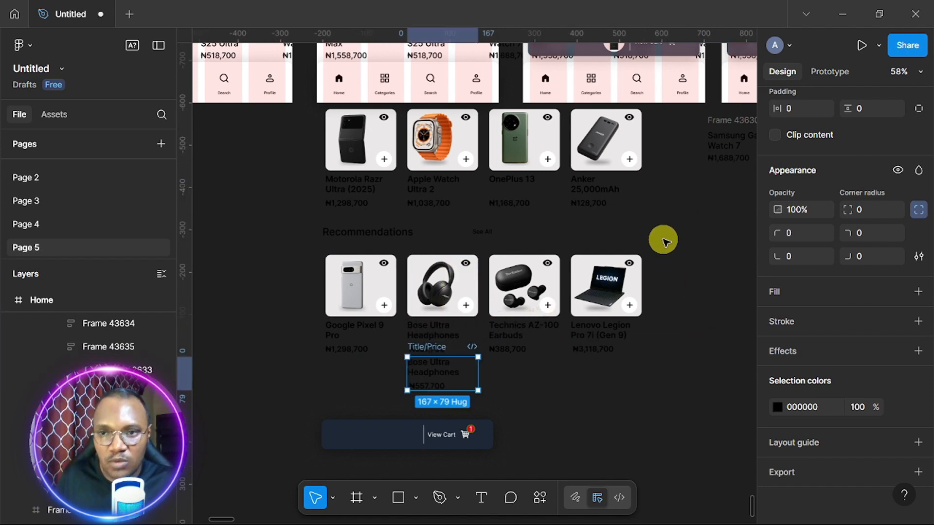
{"action": "left_click_drag", "start_coordinate": [440, 383], "coordinate": [740, 216]}
{"action": "scroll", "coordinate": [679, 250], "scroll_direction": "down", "scroll_amount": 3}
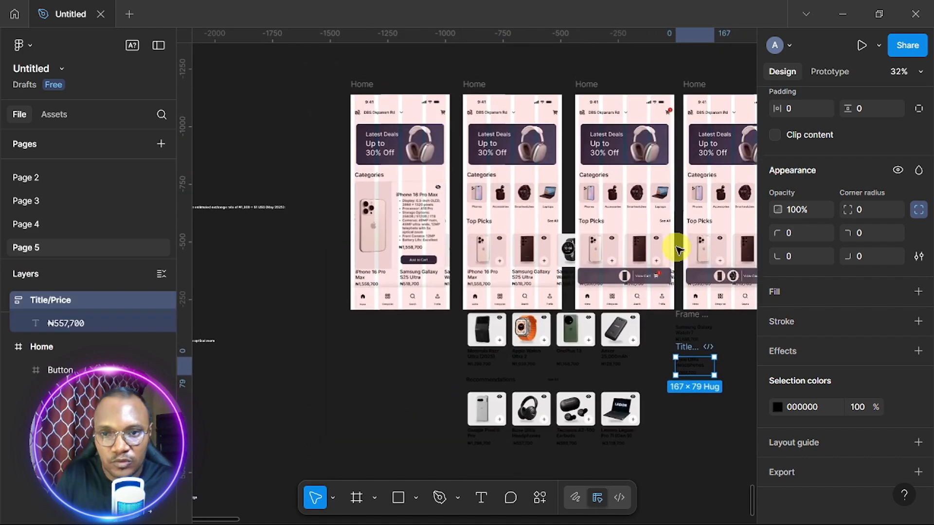
Restore content clipping on the Home screen and move both copied text blocks into the cart panel beside the watch and headphones
{"action": "left_click", "coordinate": [478, 94]}
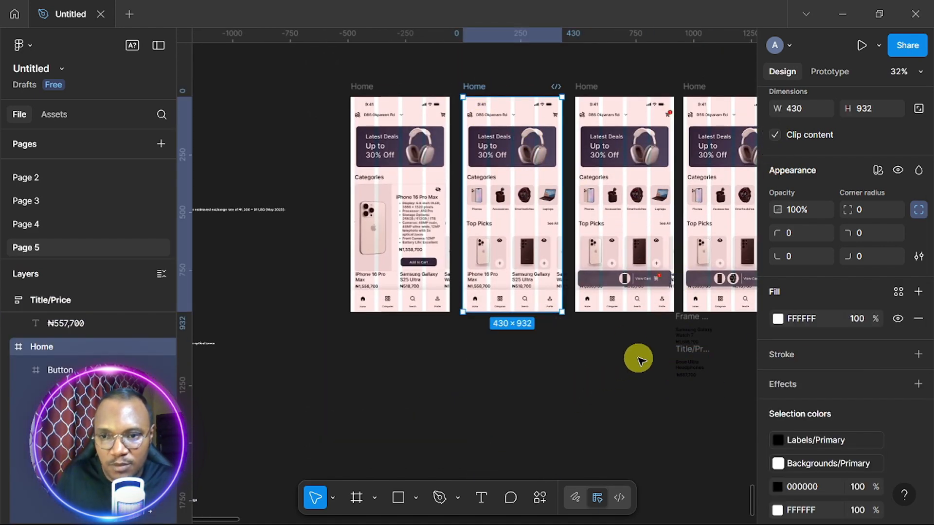
{"action": "scroll", "coordinate": [639, 360], "scroll_direction": "up", "scroll_amount": 5}
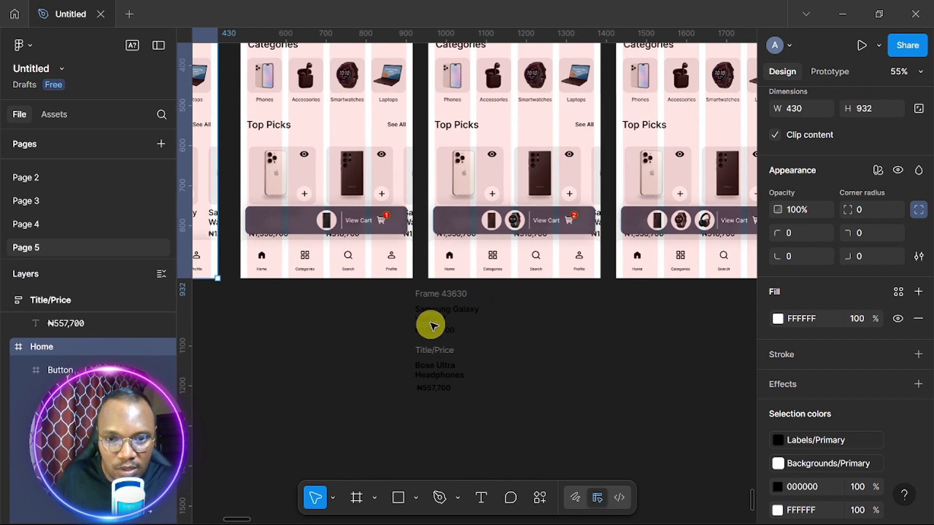
{"action": "left_click", "coordinate": [389, 294]}
{"action": "left_click_drag", "start_coordinate": [509, 385], "coordinate": [518, 417]}
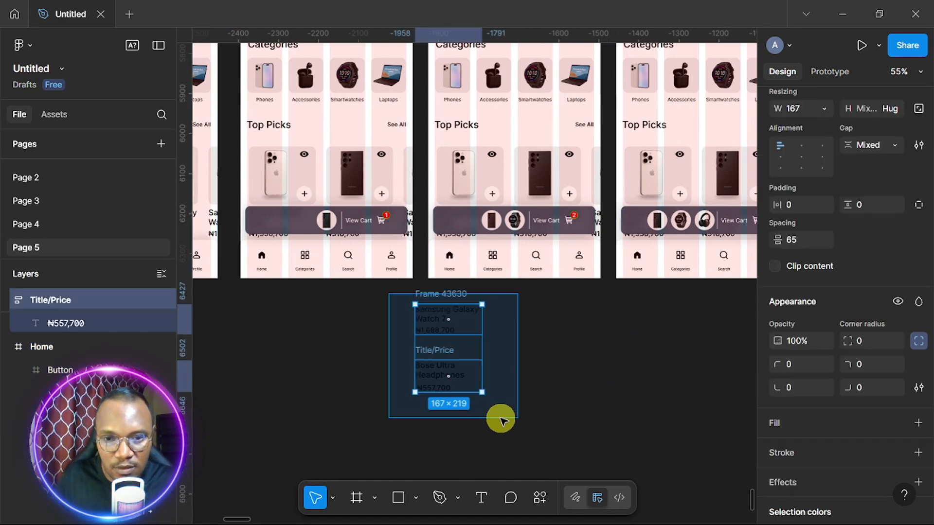
{"action": "left_click_drag", "start_coordinate": [457, 374], "coordinate": [691, 373]}
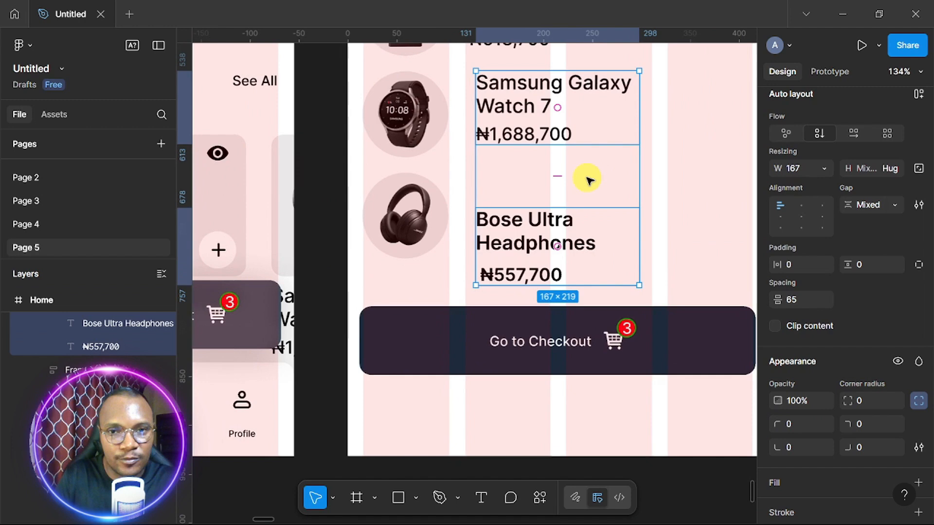
Align the Watch 7 and Bose Ultra Headphones blocks with their thumbnails and with the left edge of the phone's text block
{"action": "scroll", "coordinate": [590, 181], "scroll_direction": "up", "scroll_amount": 2}
{"action": "scroll", "coordinate": [589, 181], "scroll_direction": "right", "scroll_amount": 1}
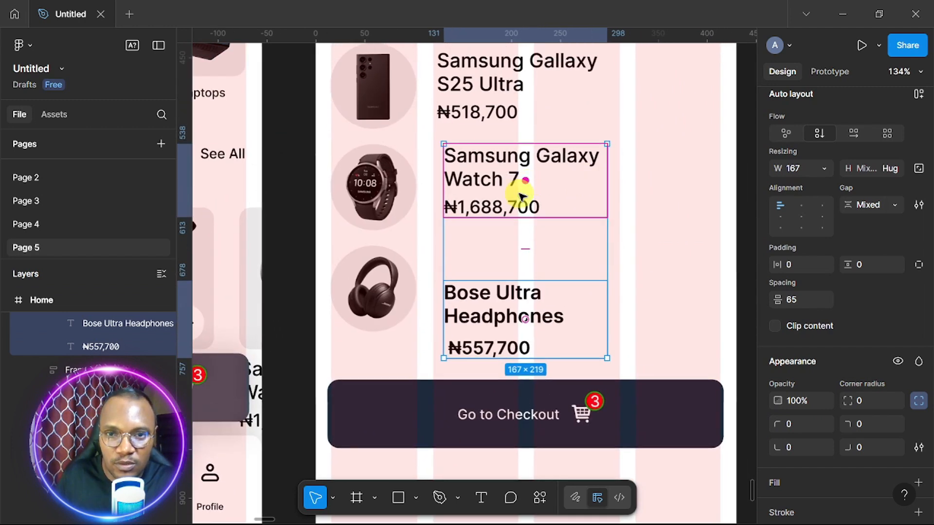
{"action": "left_click", "coordinate": [650, 199]}
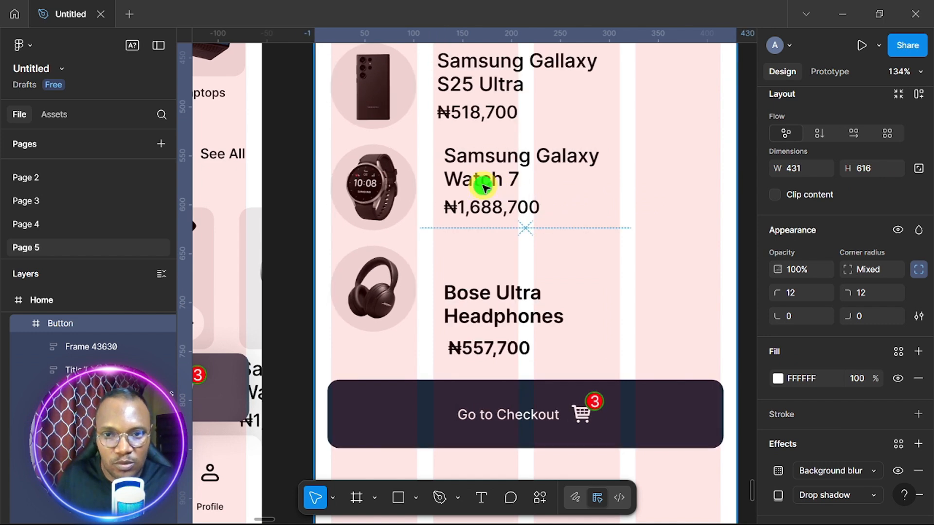
{"action": "left_click_drag", "start_coordinate": [484, 187], "coordinate": [494, 186]}
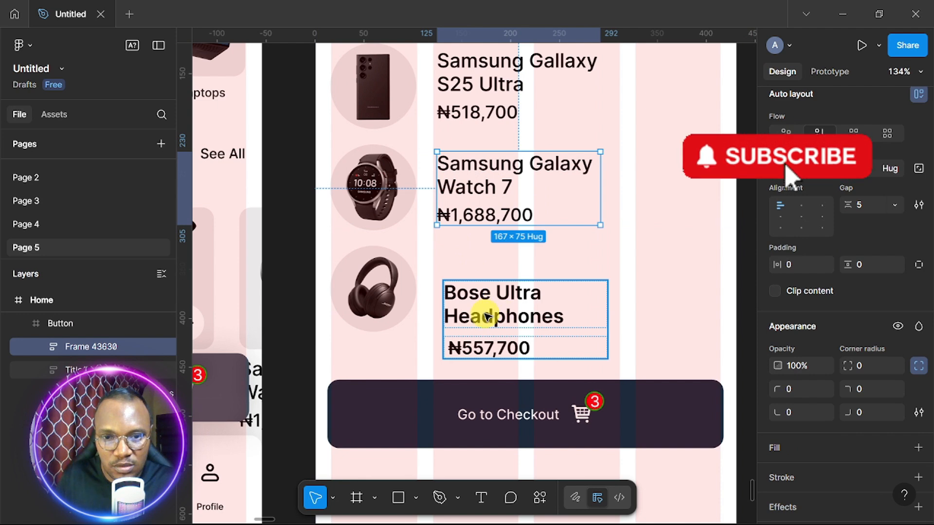
{"action": "left_click_drag", "start_coordinate": [488, 317], "coordinate": [496, 283]}
{"action": "left_click", "coordinate": [667, 319]}
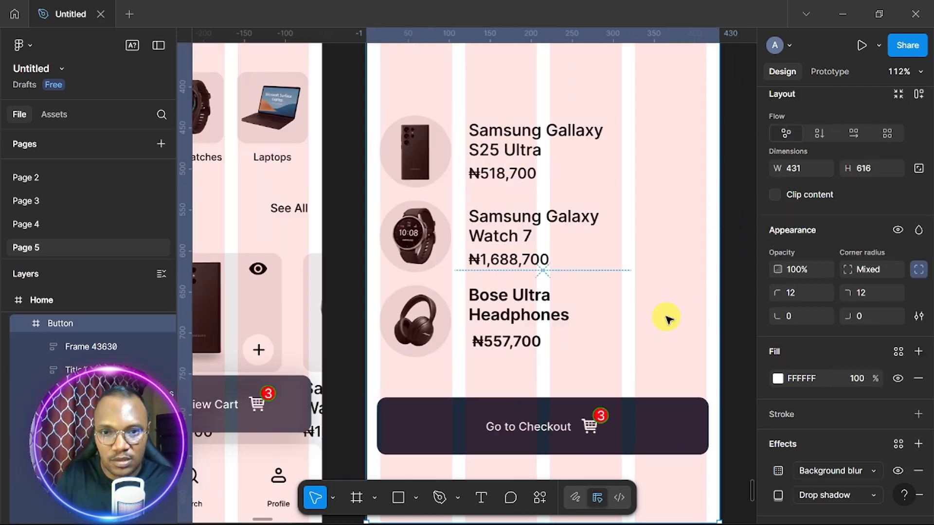
Even out the spacing of the three name and price blocks with a vertical auto layout, and ungroup them
{"action": "double_click", "coordinate": [507, 164]}
{"action": "left_click", "coordinate": [508, 237], "text": "shift"}
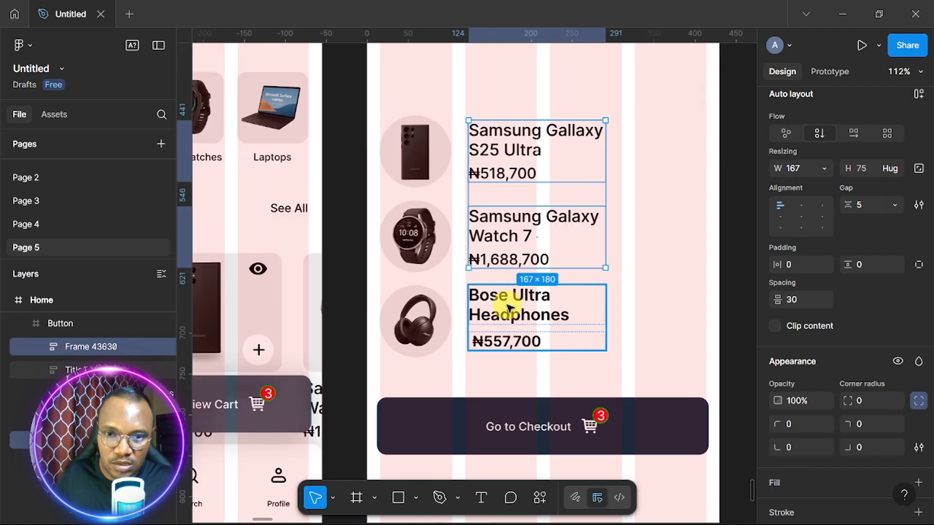
{"action": "left_click", "coordinate": [509, 308], "text": "shift"}
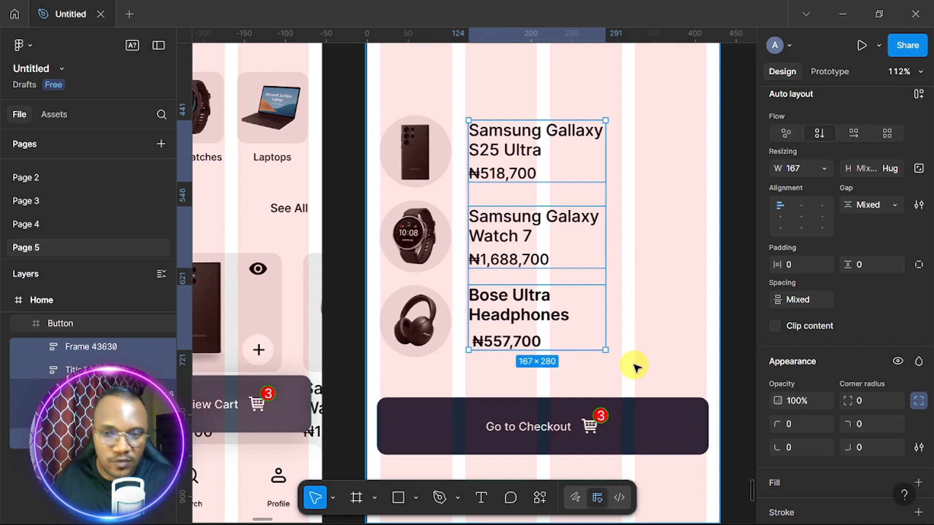
{"action": "key", "text": "shift+a"}
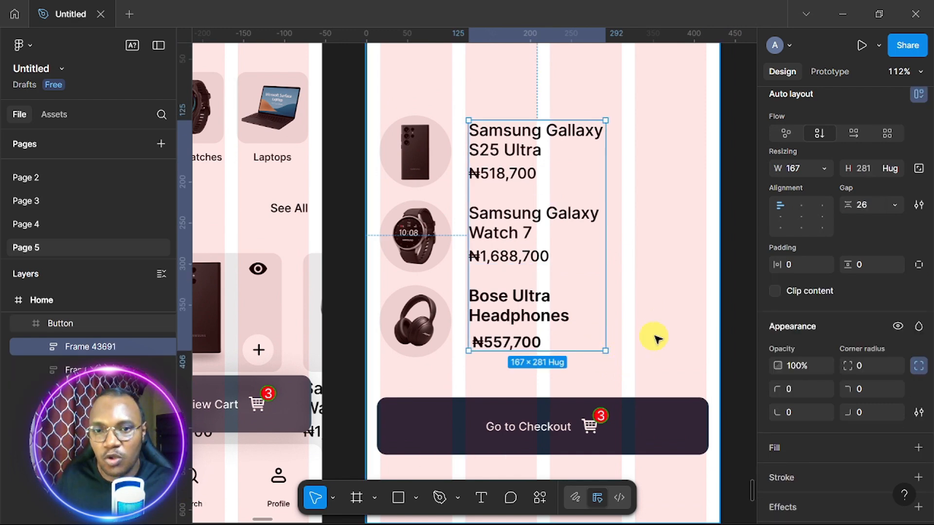
{"action": "right_click", "coordinate": [563, 258]}
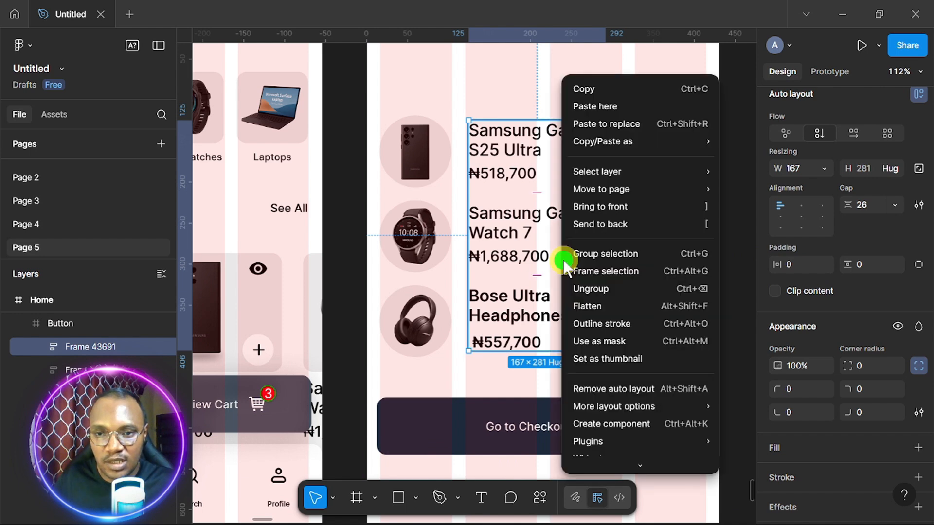
{"action": "left_click", "coordinate": [602, 293]}
{"action": "left_click", "coordinate": [641, 279]}
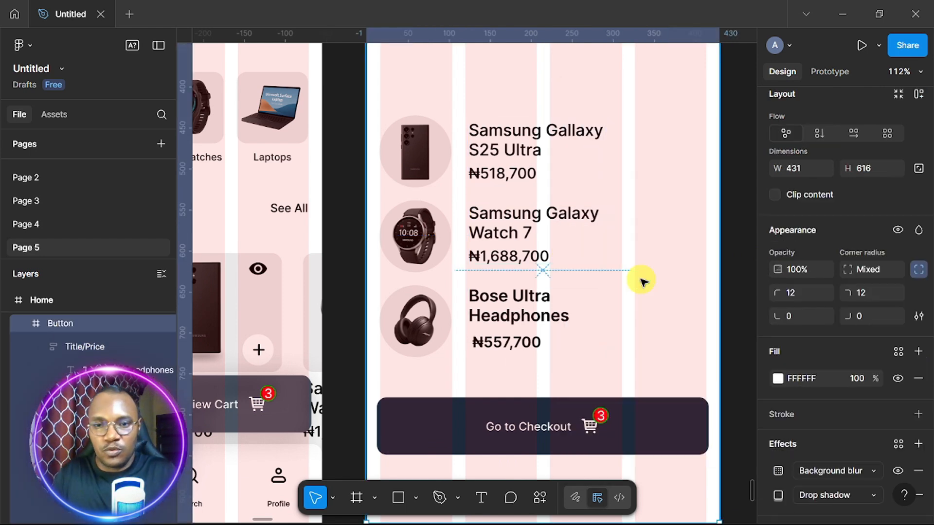
Copy the plus button from the Samsung phone's Top Picks card into the cart panel and widen it to 85, exposing its trash icon and quantity
{"action": "scroll", "coordinate": [641, 281], "scroll_direction": "right", "scroll_amount": 3}
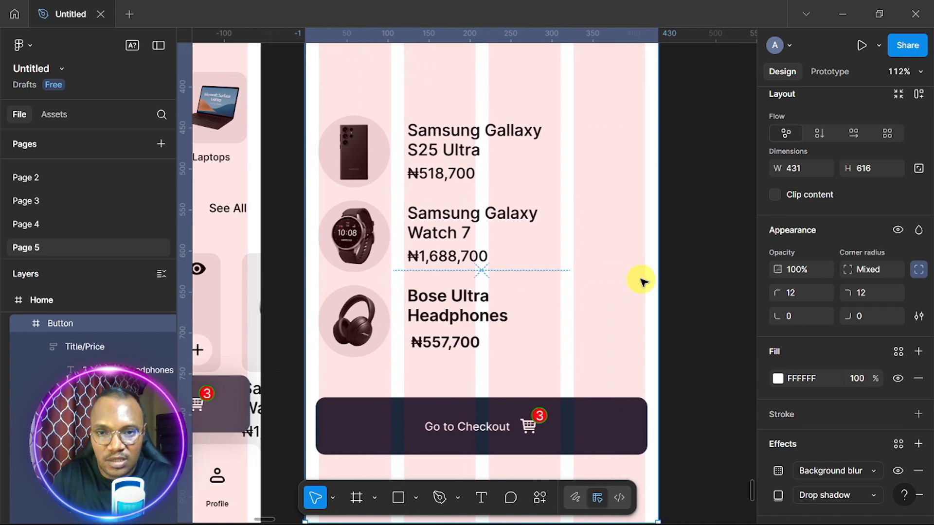
{"action": "scroll", "coordinate": [641, 281], "scroll_direction": "up", "scroll_amount": 2}
{"action": "scroll", "coordinate": [642, 280], "scroll_direction": "left", "scroll_amount": 2}
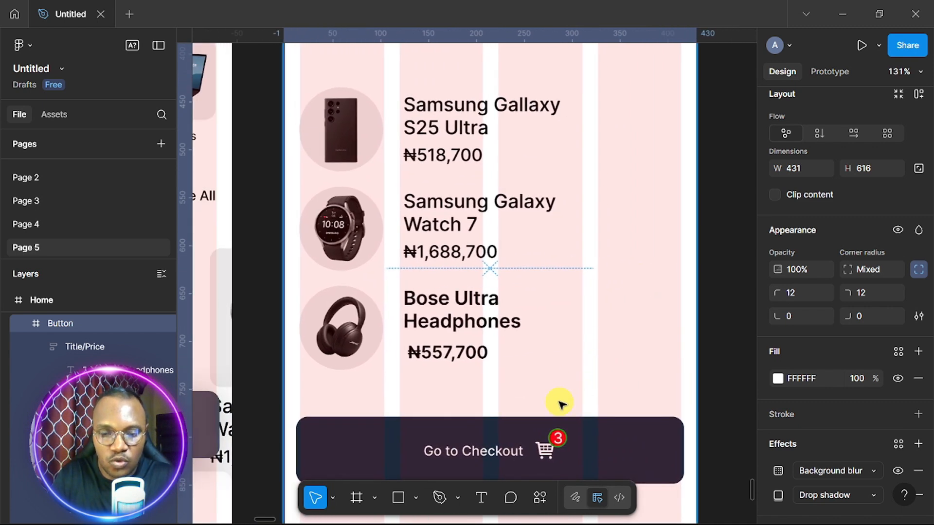
{"action": "scroll", "coordinate": [559, 402], "scroll_direction": "down", "scroll_amount": 4}
{"action": "left_click", "coordinate": [480, 304]}
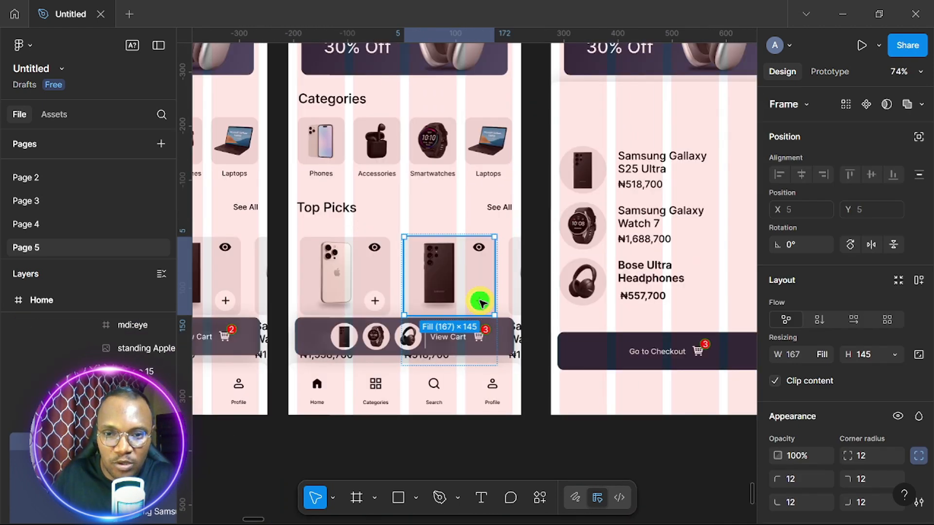
{"action": "left_click", "coordinate": [481, 304]}
{"action": "left_click_drag", "start_coordinate": [479, 304], "coordinate": [721, 229]}
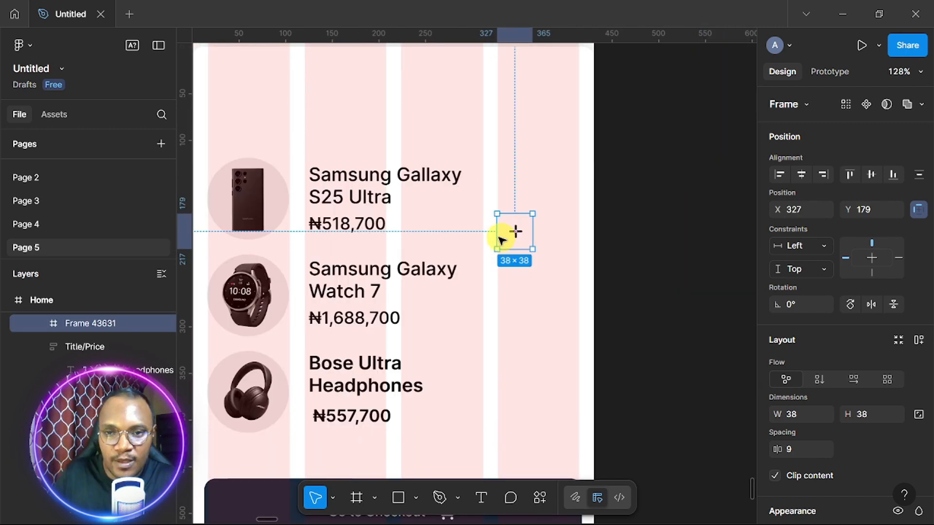
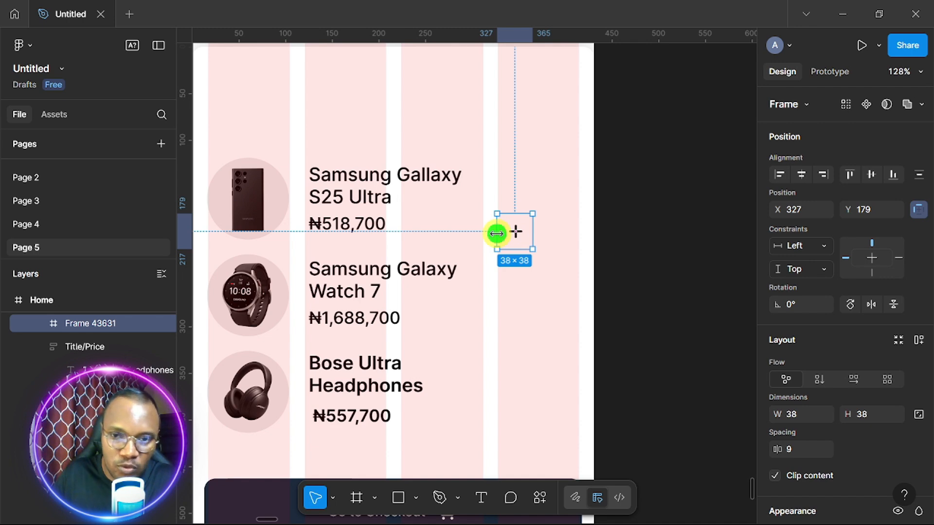
{"action": "left_click_drag", "start_coordinate": [484, 233], "coordinate": [452, 241]}
{"action": "double_click", "coordinate": [484, 234]}
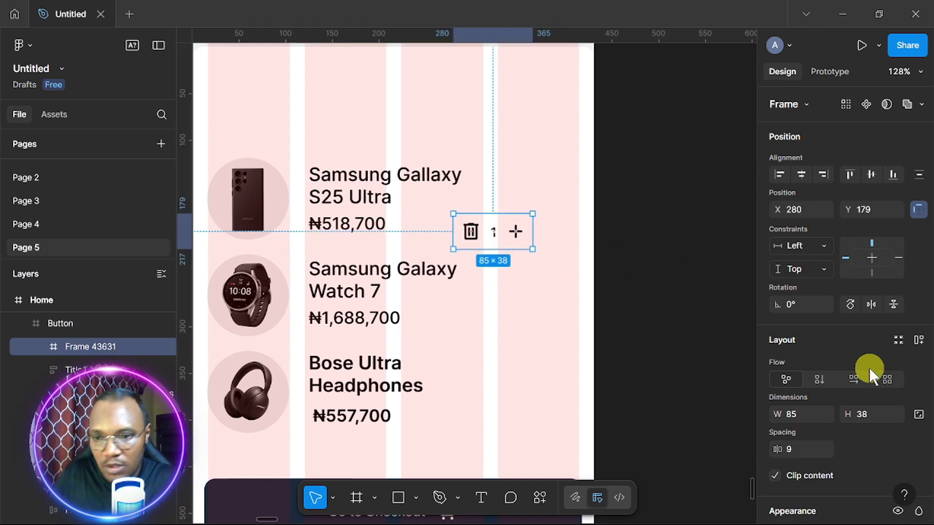
Add a drop shadow to the quantity control with Y 4, blur 40 and colour 000000 at 10% opacity
{"action": "scroll", "coordinate": [865, 404], "scroll_direction": "down", "scroll_amount": 3}
{"action": "scroll", "coordinate": [822, 377], "scroll_direction": "down", "scroll_amount": 4}
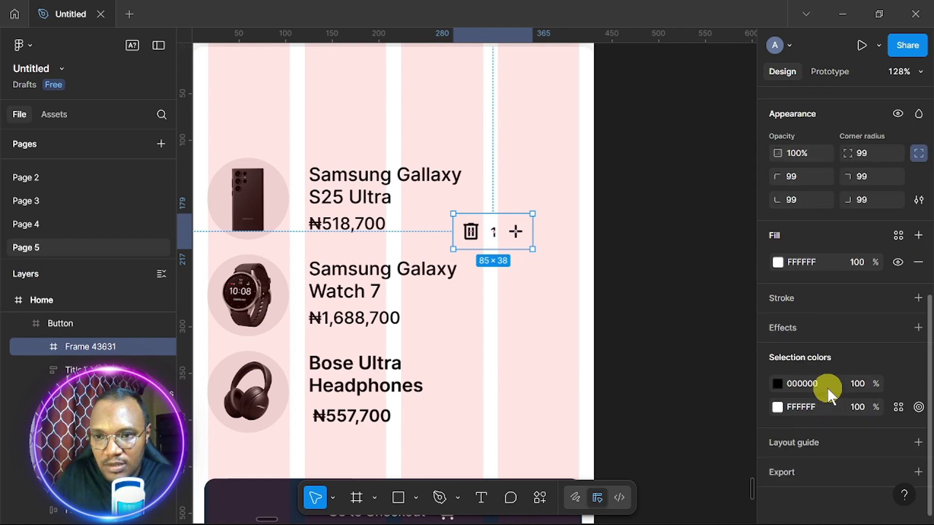
{"action": "left_click", "coordinate": [919, 328]}
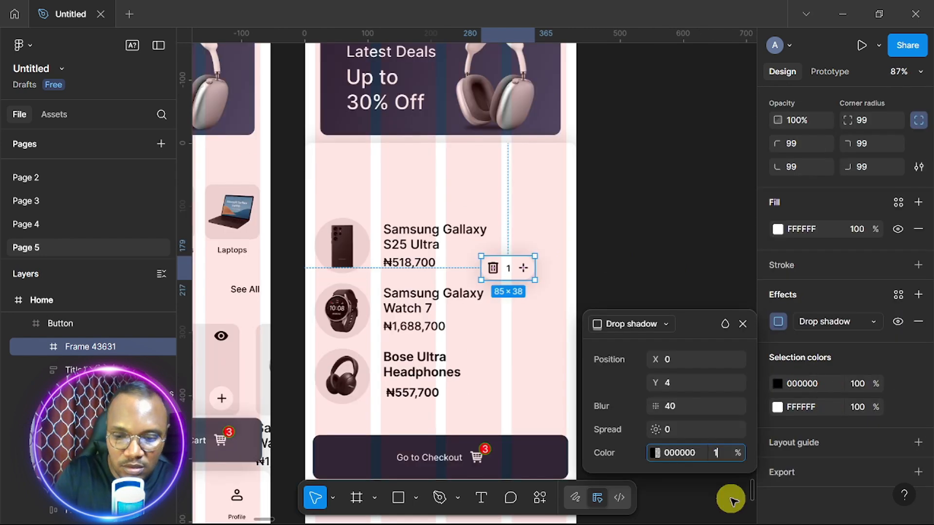
{"action": "type", "text": "0"}
{"action": "left_click", "coordinate": [743, 324]}
Move the quantity control to the right of the Samsung phone's text and duplicate it beside the watch and the headphones
{"action": "left_click", "coordinate": [508, 270]}
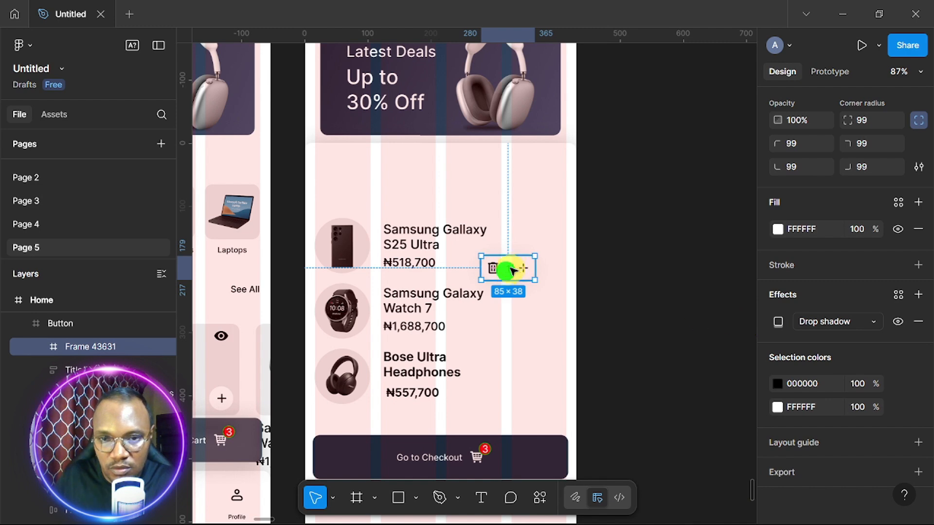
{"action": "left_click_drag", "start_coordinate": [513, 270], "coordinate": [538, 251]}
{"action": "scroll", "coordinate": [537, 251], "scroll_direction": "down", "scroll_amount": 1}
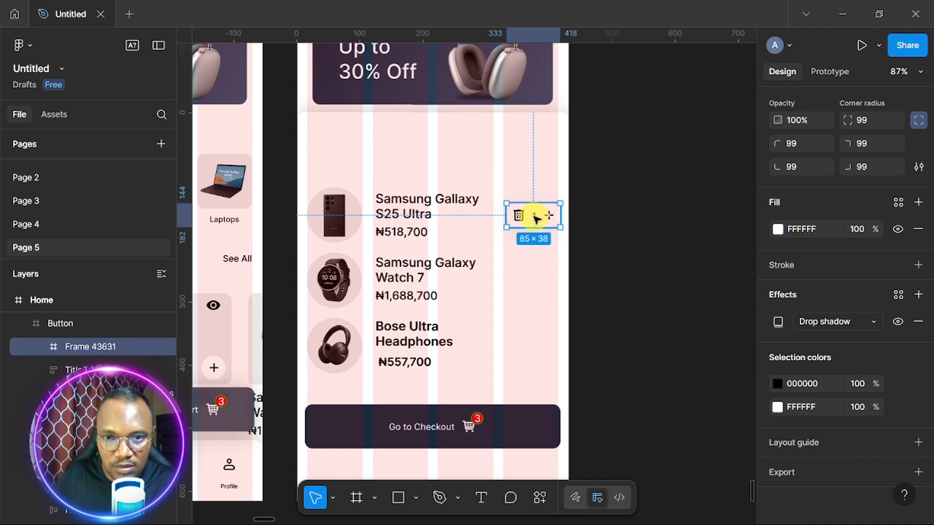
{"action": "left_click_drag", "start_coordinate": [535, 218], "coordinate": [537, 356]}
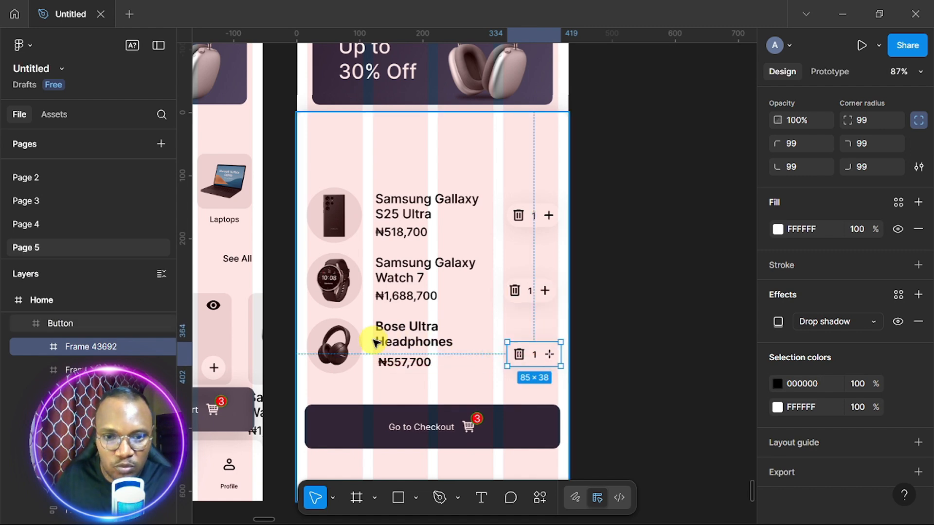
Centre the headphones' quantity control vertically with its text block using a horizontal auto layout, and ungroup the pair
{"action": "left_click", "coordinate": [411, 342]}
{"action": "left_click", "coordinate": [536, 355], "text": "shift"}
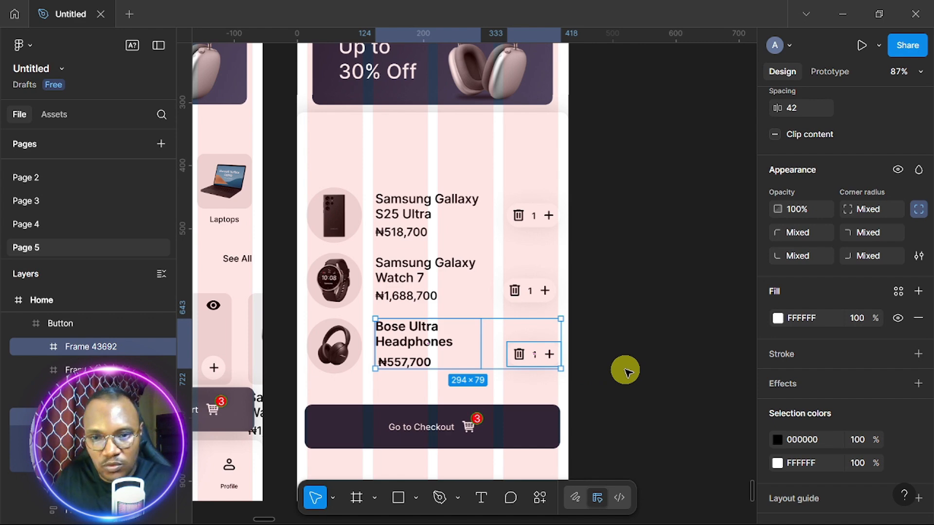
{"action": "key", "text": "shift+a"}
{"action": "scroll", "coordinate": [839, 263], "scroll_direction": "up", "scroll_amount": 4}
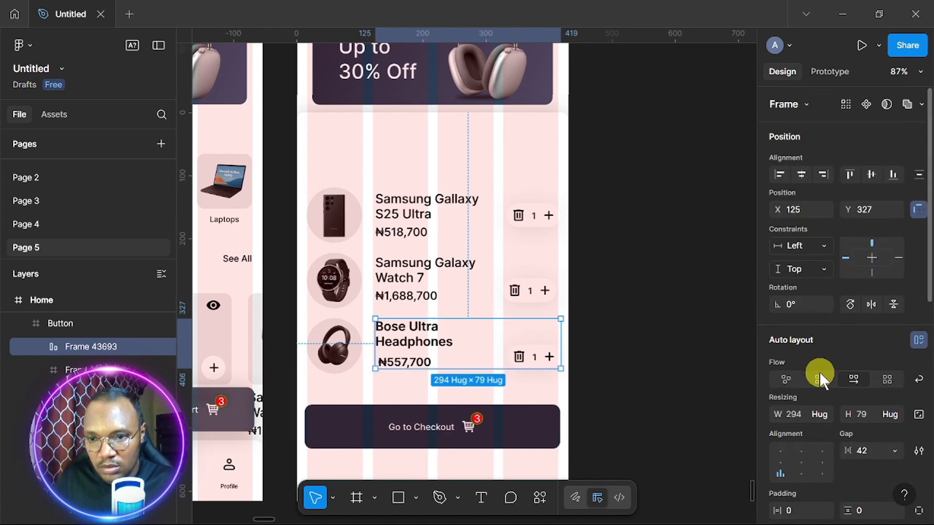
{"action": "scroll", "coordinate": [819, 375], "scroll_direction": "down", "scroll_amount": 5}
{"action": "left_click", "coordinate": [780, 242]}
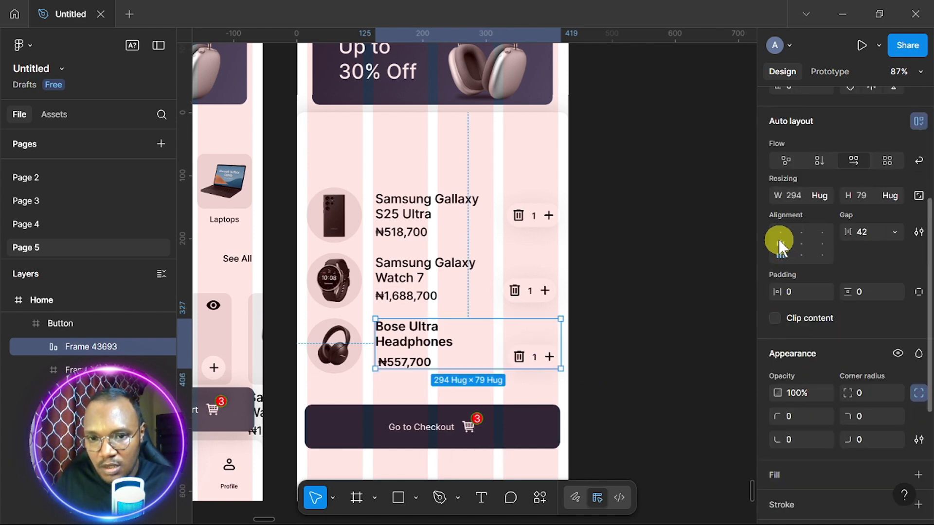
{"action": "right_click", "coordinate": [542, 342]}
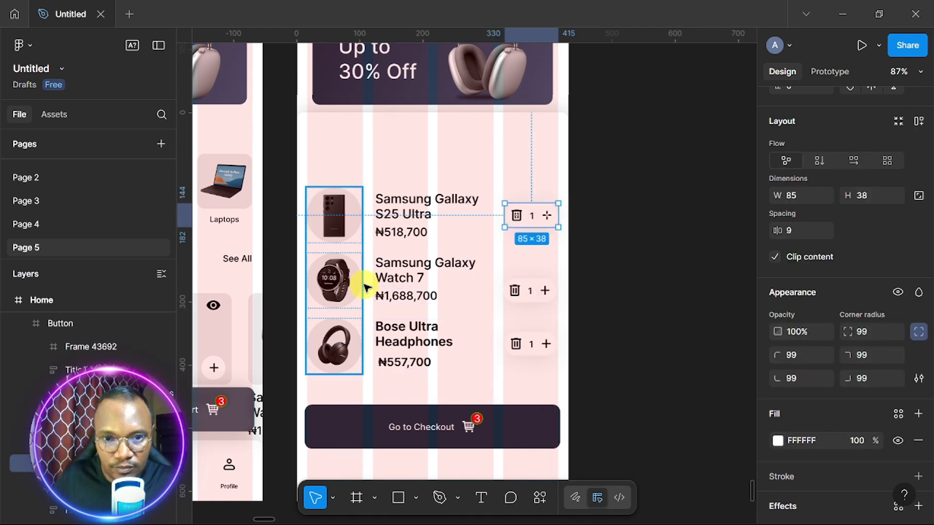
Centre the Watch 7 quantity control vertically with its text block using a horizontal auto layout, and ungroup them
{"action": "left_click", "coordinate": [424, 288]}
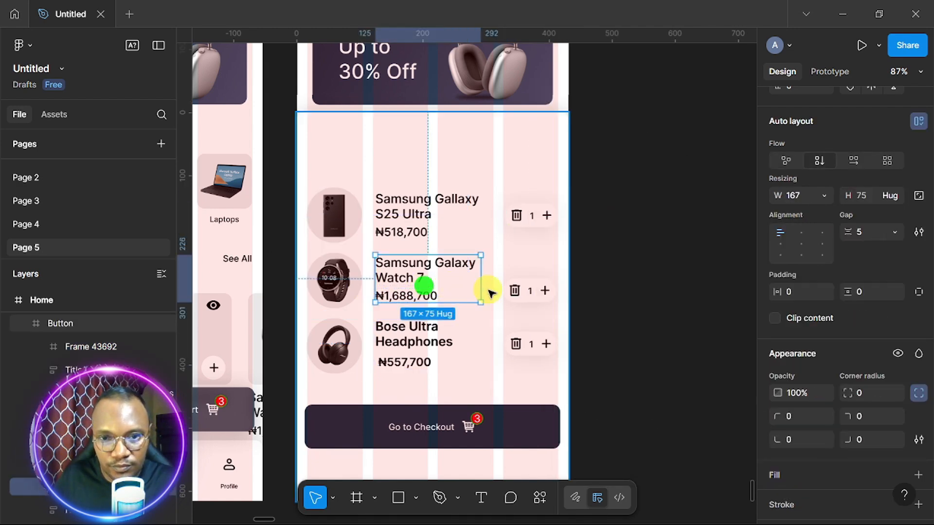
{"action": "left_click", "coordinate": [523, 291], "text": "shift"}
{"action": "key", "text": "shift+a"}
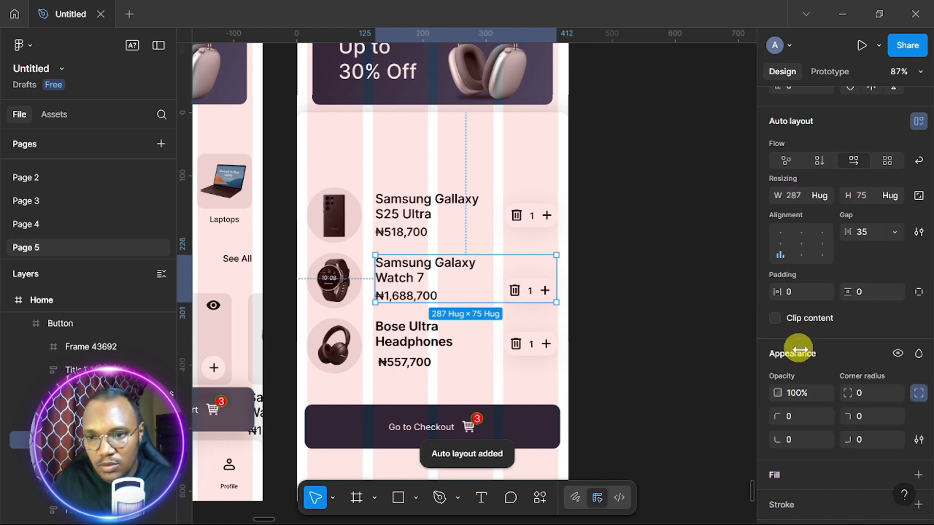
{"action": "left_click", "coordinate": [781, 244]}
{"action": "right_click", "coordinate": [471, 282]}
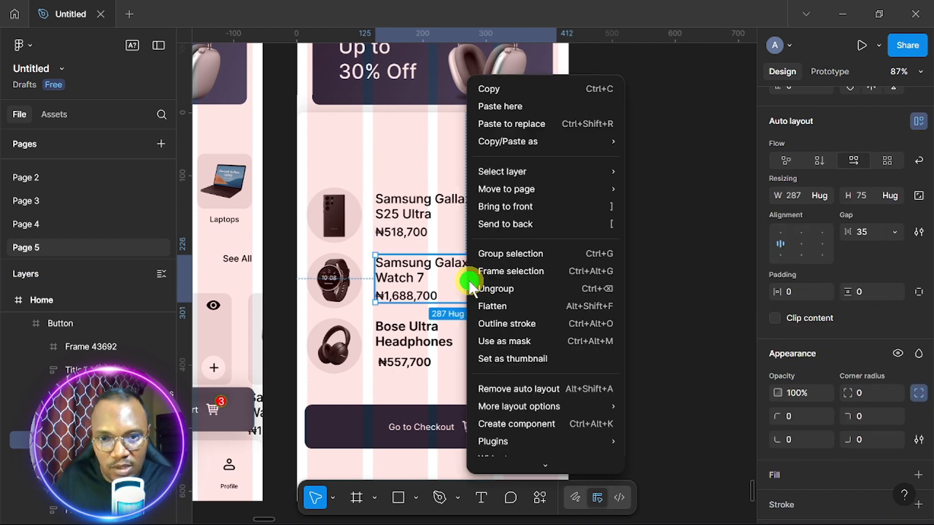
{"action": "left_click", "coordinate": [497, 289]}
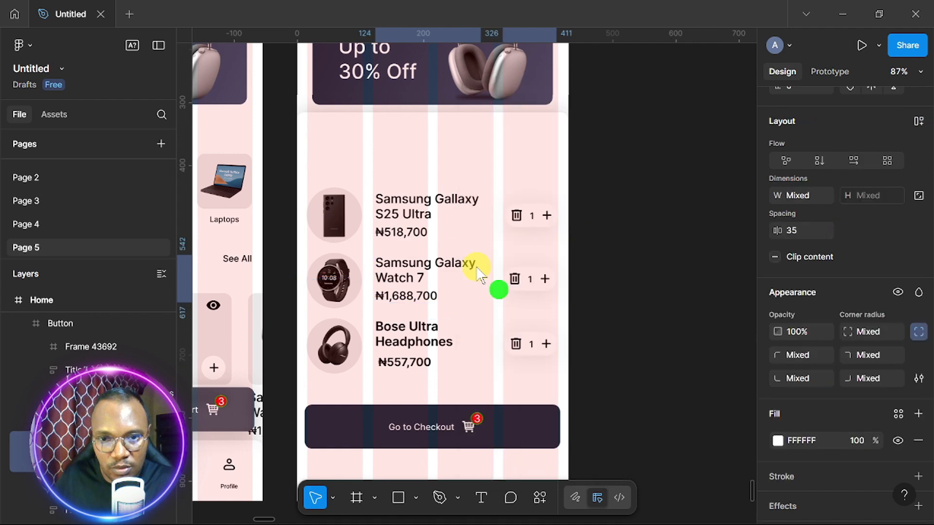
Centre the Samsung phone's quantity control vertically with its name and price using auto layout, and ungroup them
{"action": "left_click", "coordinate": [479, 222]}
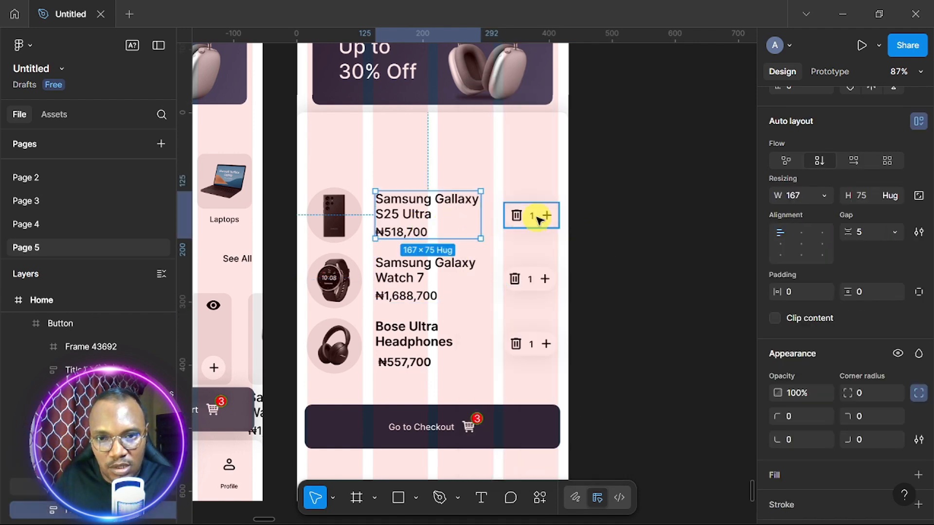
{"action": "left_click", "coordinate": [540, 216], "text": "shift"}
{"action": "key", "text": "shift+a"}
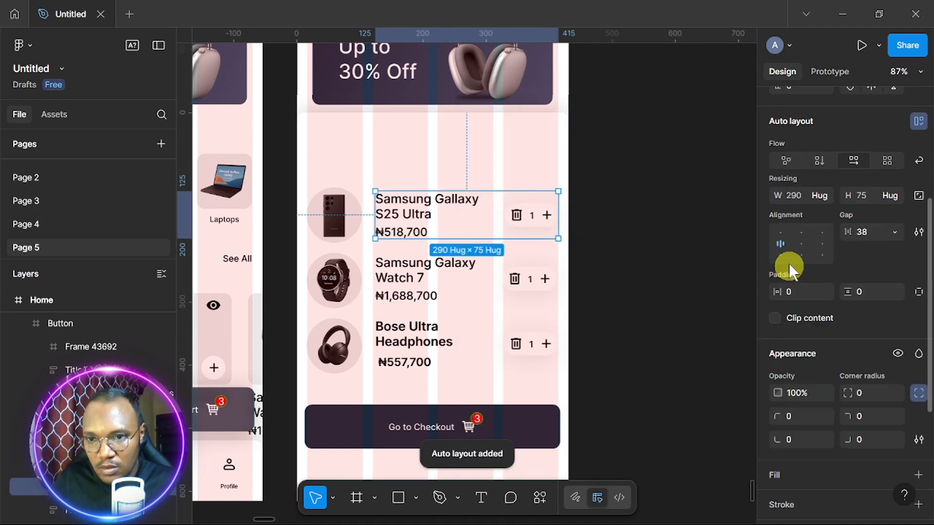
{"action": "right_click", "coordinate": [458, 221]}
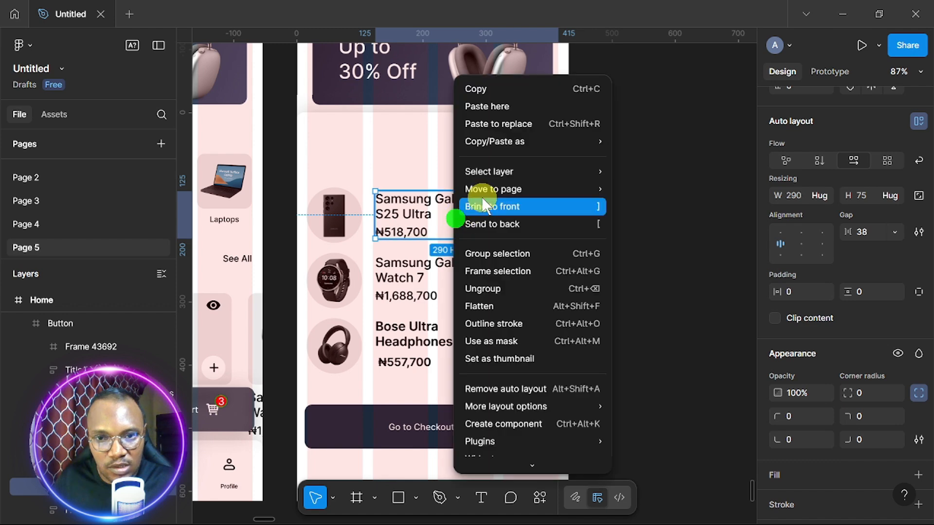
{"action": "left_click", "coordinate": [484, 289]}
Wrap the three quantity controls together in one frame
{"action": "left_click", "coordinate": [539, 218]}
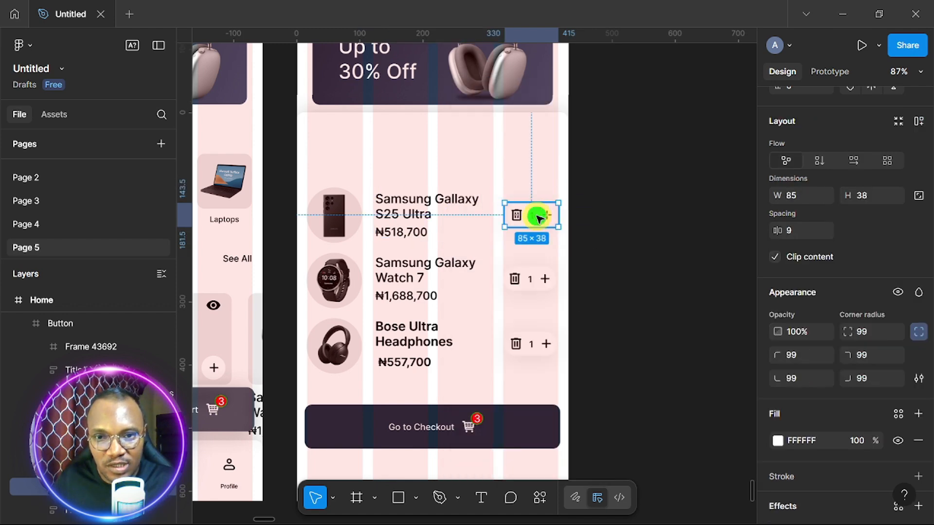
{"action": "left_click", "coordinate": [532, 278], "text": "shift"}
{"action": "left_click", "coordinate": [530, 344], "text": "shift"}
{"action": "key", "text": "shift+a"}
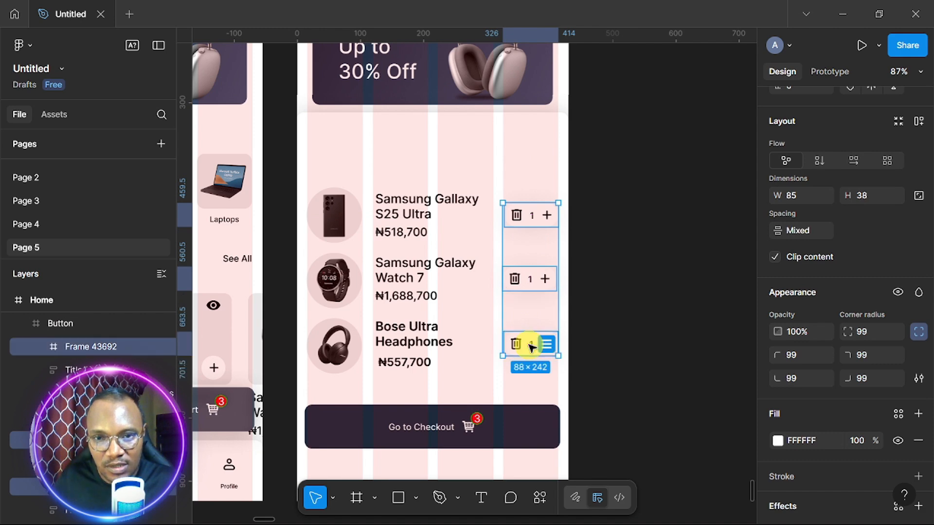
{"action": "right_click", "coordinate": [531, 347]}
{"action": "left_click", "coordinate": [568, 276]}
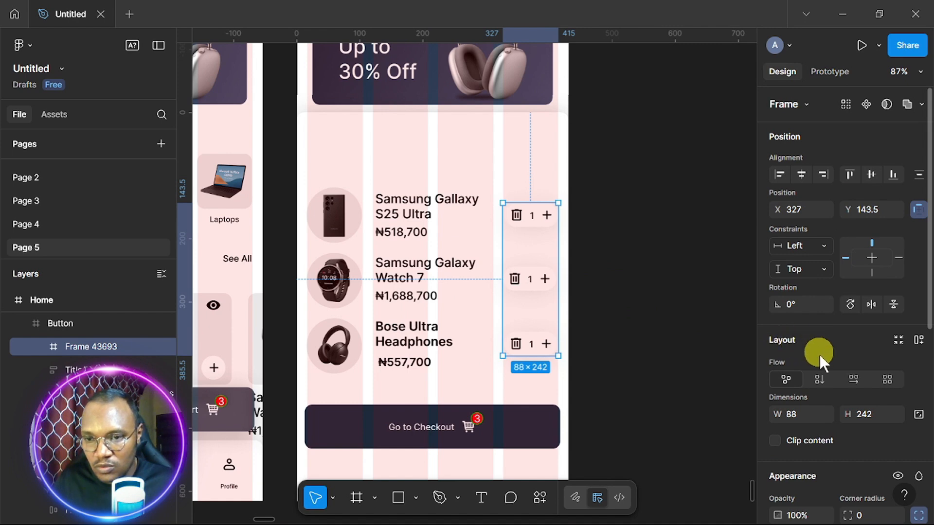
{"action": "scroll", "coordinate": [819, 354], "scroll_direction": "down", "scroll_amount": 7}
{"action": "scroll", "coordinate": [819, 359], "scroll_direction": "up", "scroll_amount": 5}
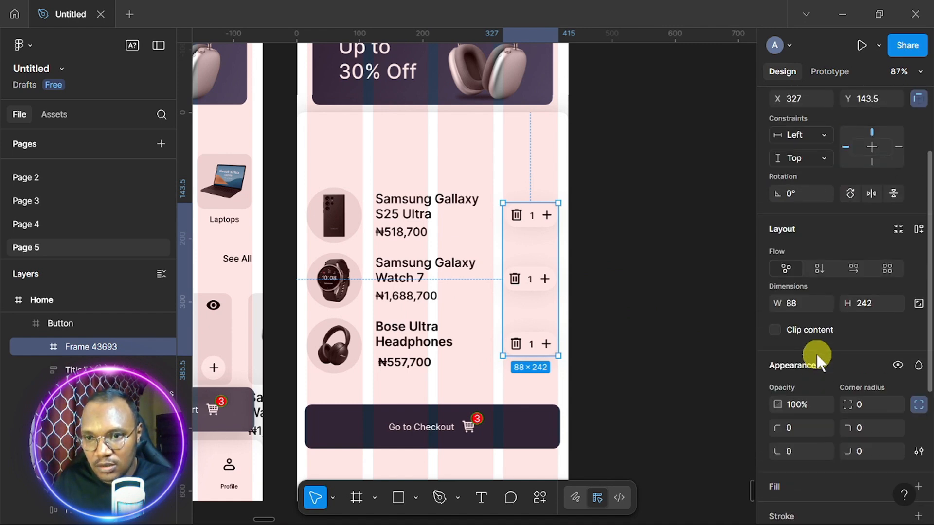
{"action": "scroll", "coordinate": [818, 359], "scroll_direction": "down", "scroll_amount": 5}
{"action": "scroll", "coordinate": [818, 357], "scroll_direction": "up", "scroll_amount": 7}
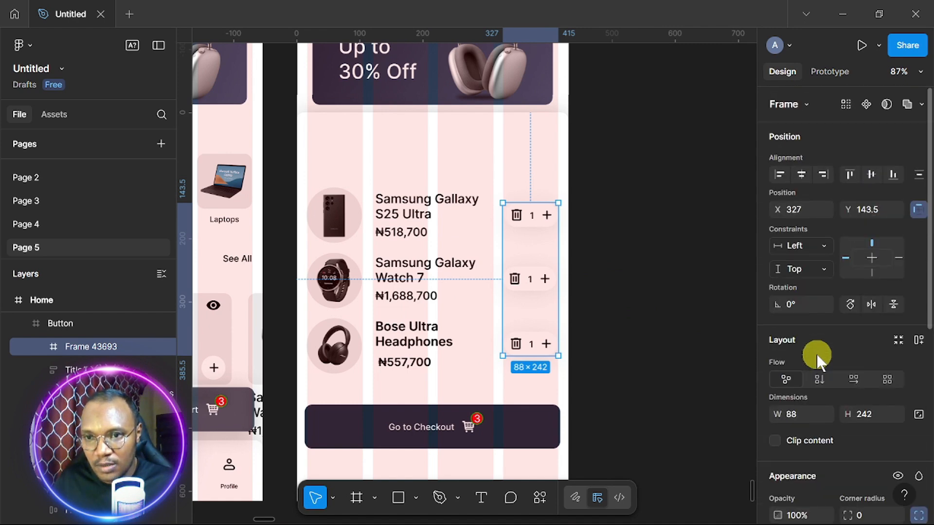
Centre each of the three quantity controls horizontally within their shared frame, and ungroup the frame
{"action": "left_click", "coordinate": [528, 283]}
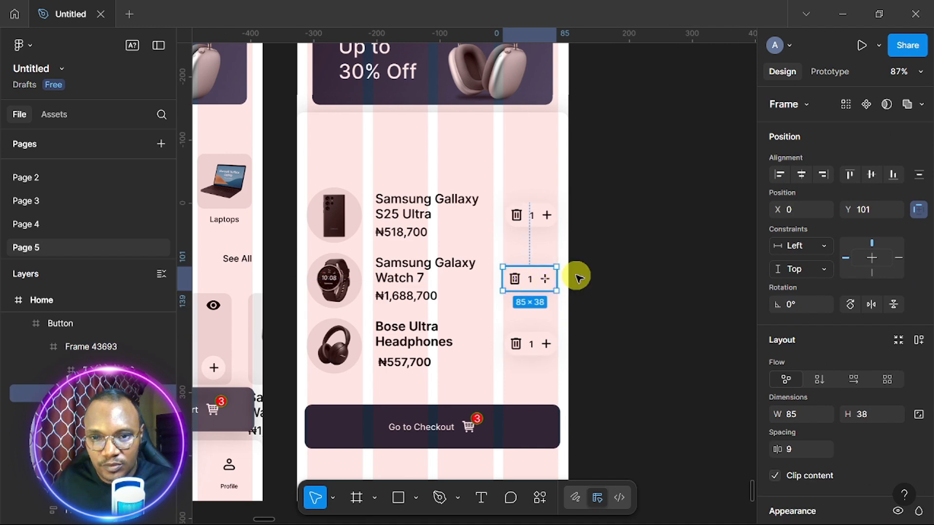
{"action": "left_click", "coordinate": [802, 174]}
{"action": "left_click", "coordinate": [528, 216]}
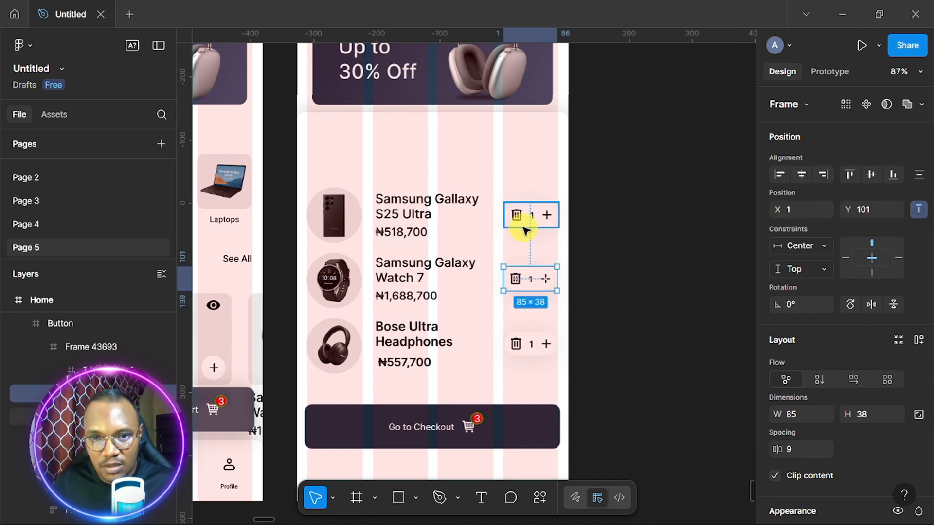
{"action": "left_click", "coordinate": [804, 174]}
{"action": "left_click", "coordinate": [532, 346]}
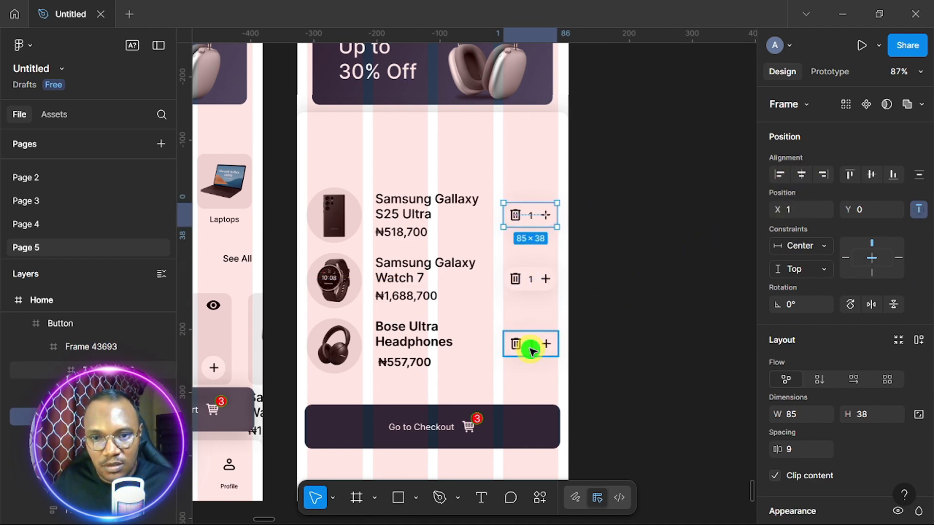
{"action": "left_click", "coordinate": [803, 174]}
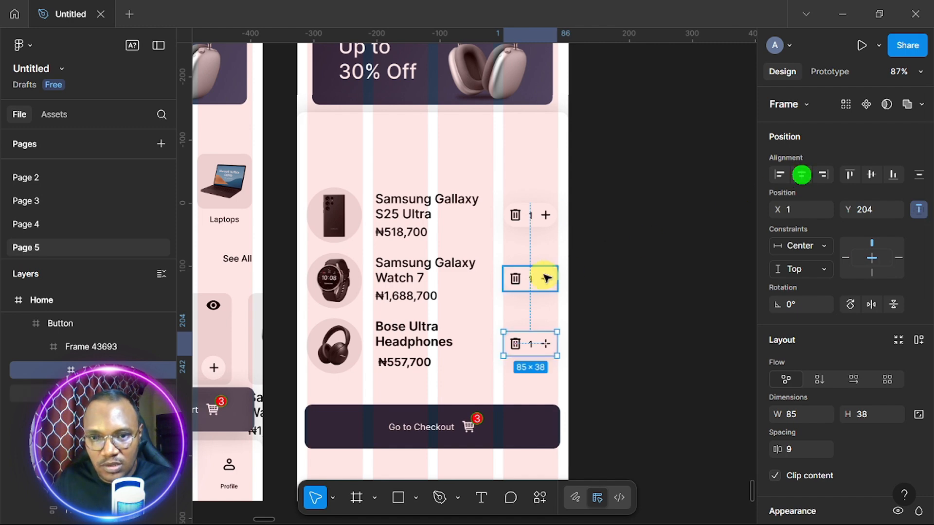
{"action": "right_click", "coordinate": [537, 250]}
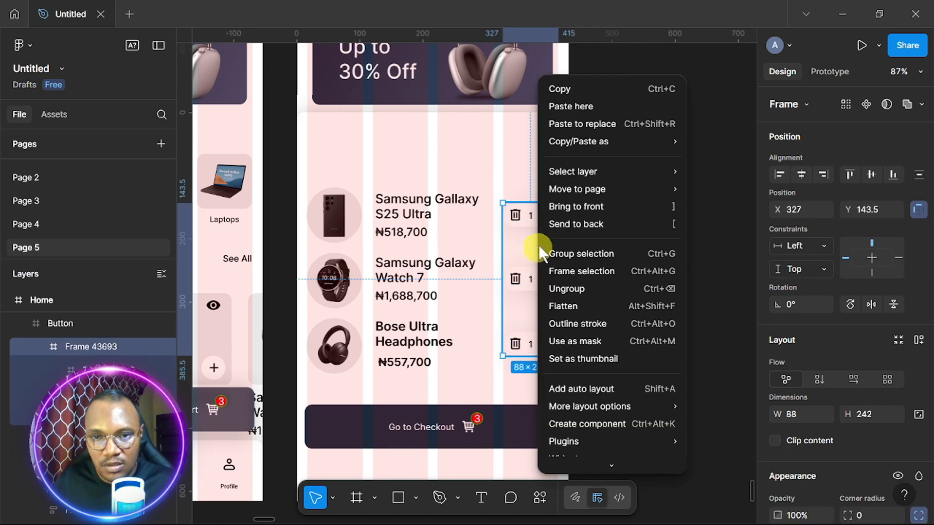
{"action": "left_click", "coordinate": [569, 290]}
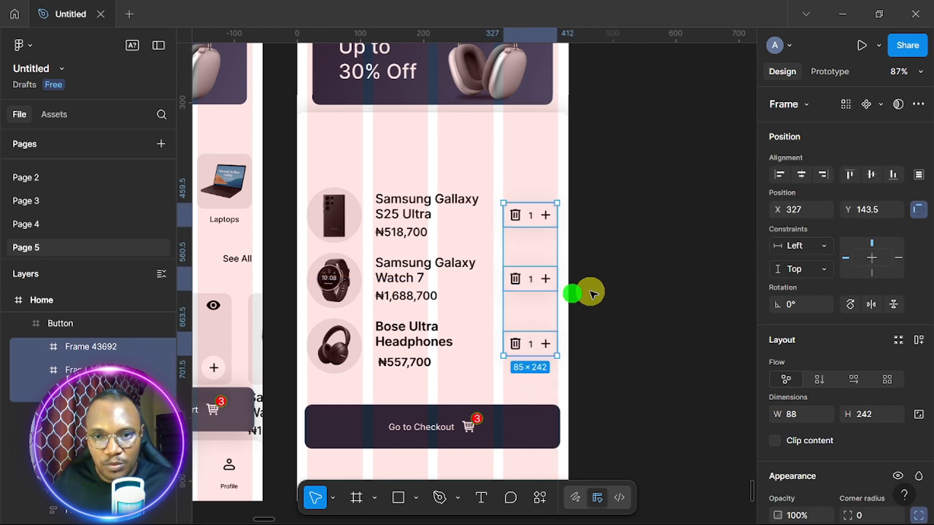
{"action": "left_click", "coordinate": [626, 278]}
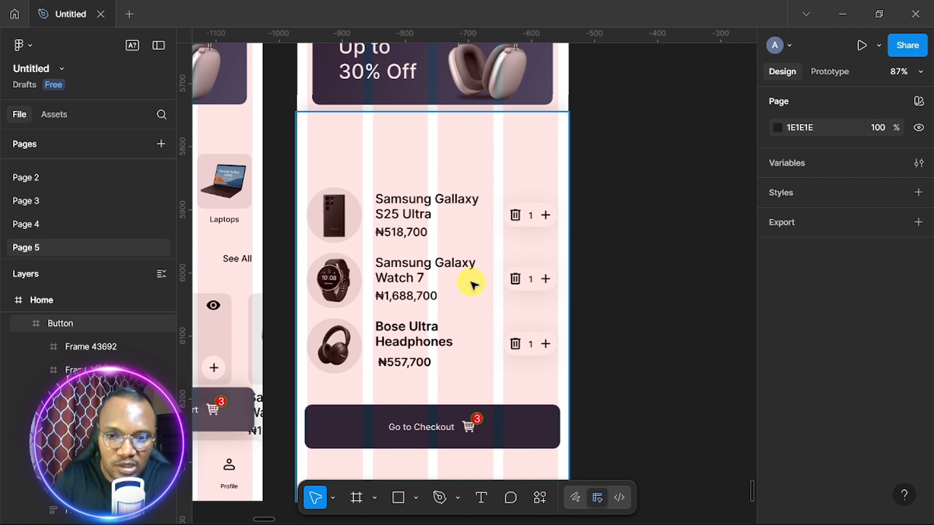
Append the total to the checkout button's label so it reads "Go to Checkout (2,765,100)"
{"action": "scroll", "coordinate": [475, 284], "scroll_direction": "down", "scroll_amount": 4}
{"action": "scroll", "coordinate": [474, 285], "scroll_direction": "up", "scroll_amount": 3}
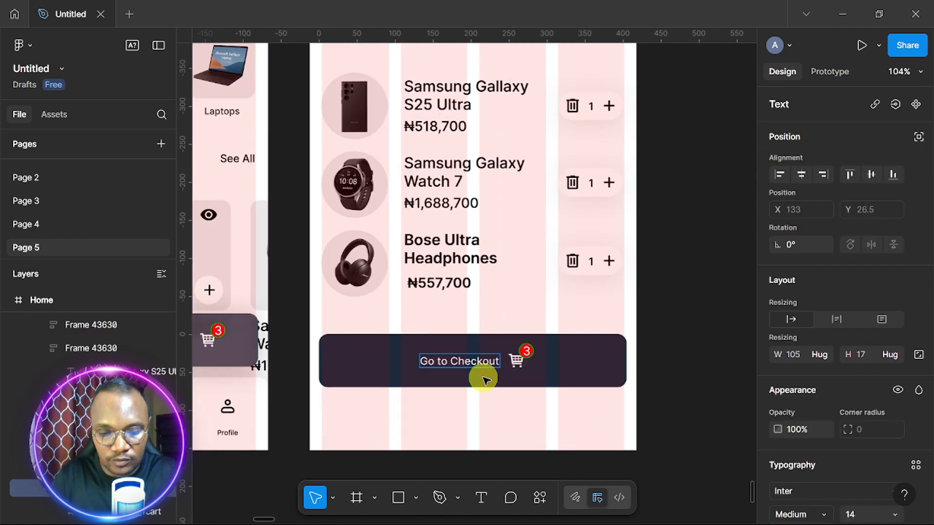
{"action": "type", "text": "("}
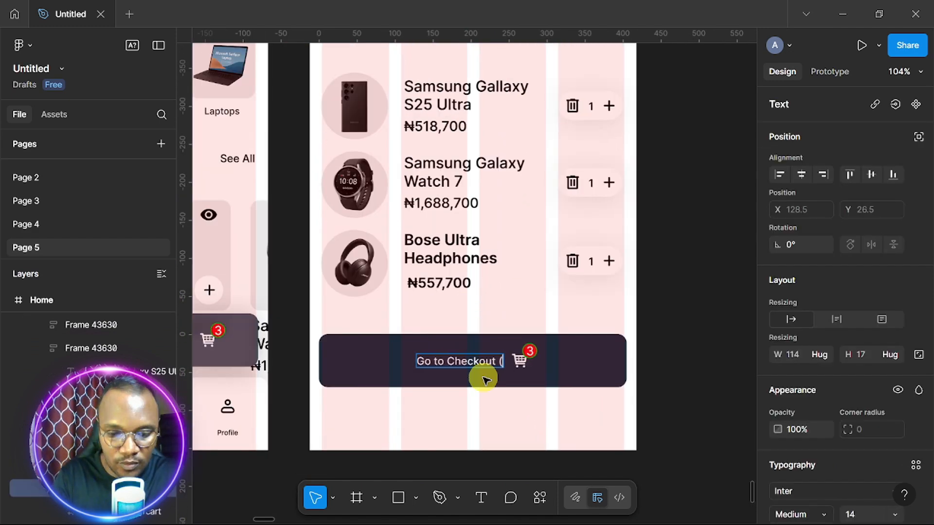
{"action": "type", "text": "276"}
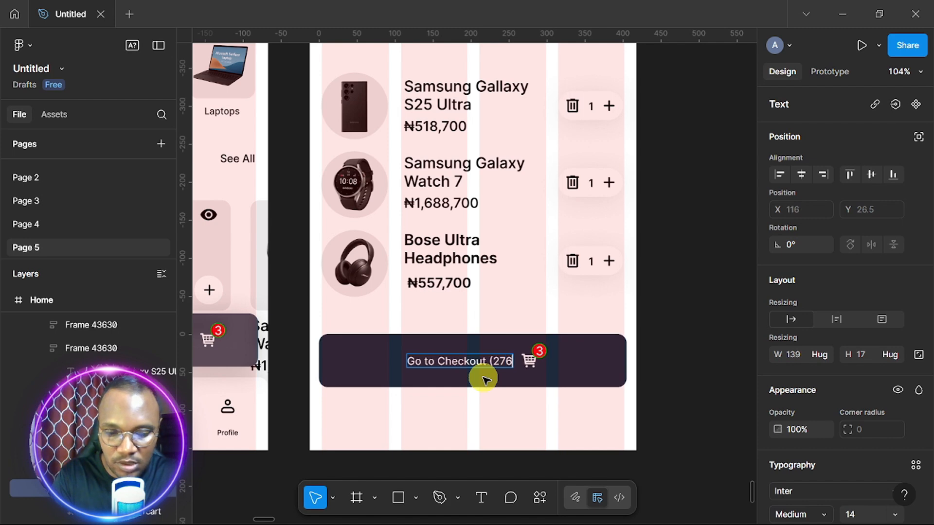
{"action": "key", "text": "BackSpace"}
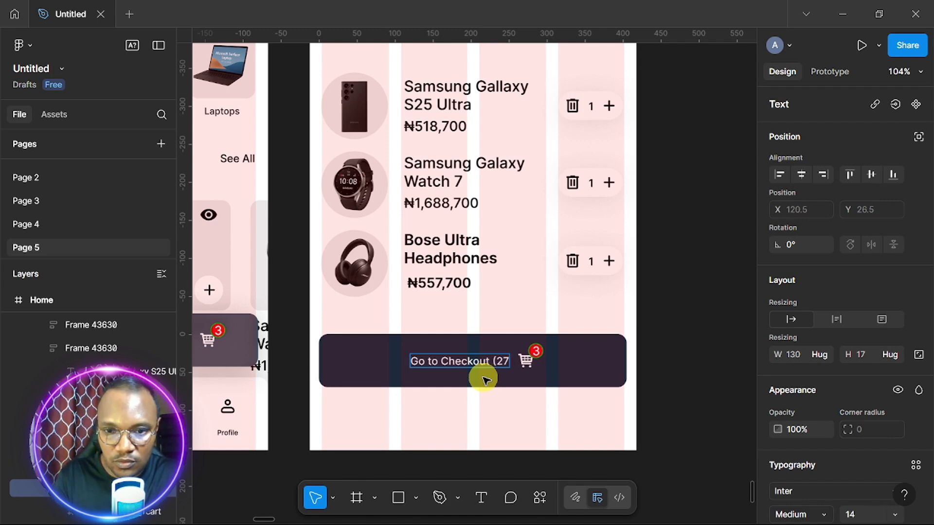
{"action": "key", "text": "BackSpace"}
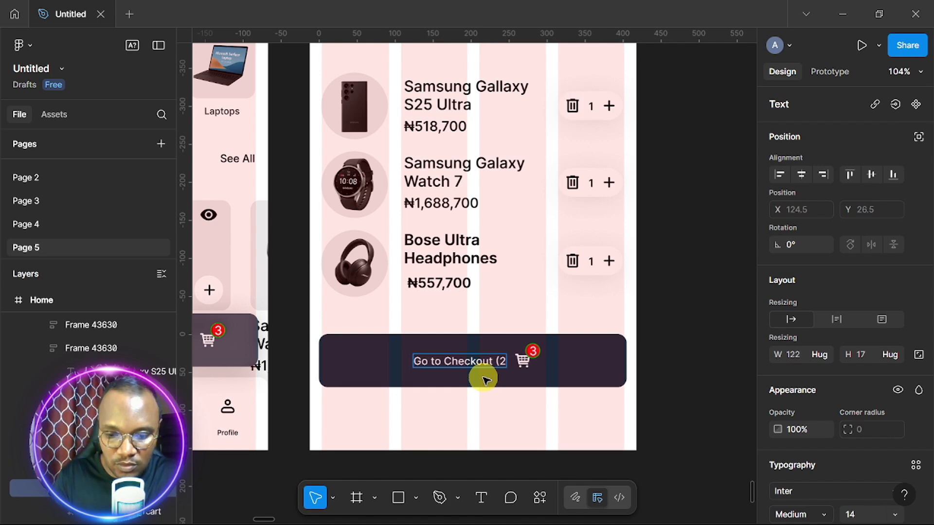
{"action": "type", "text": ","}
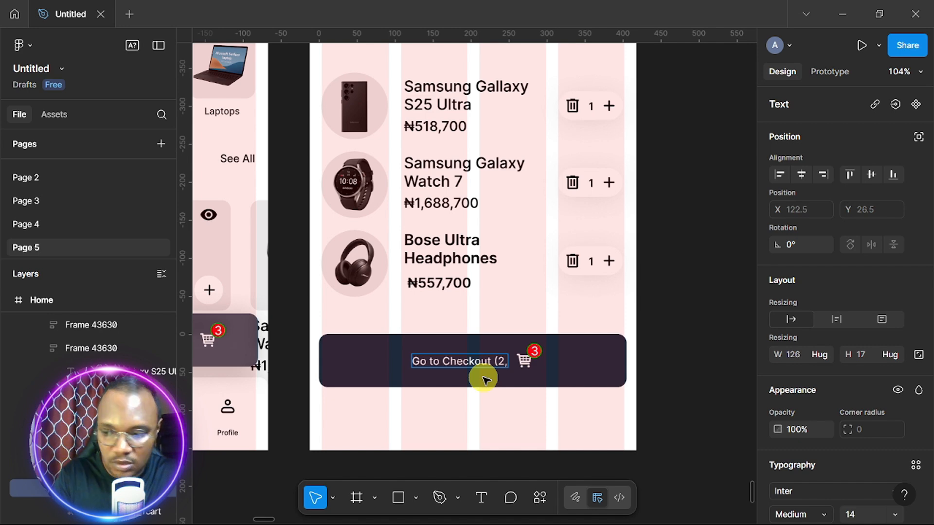
{"action": "type", "text": "765"}
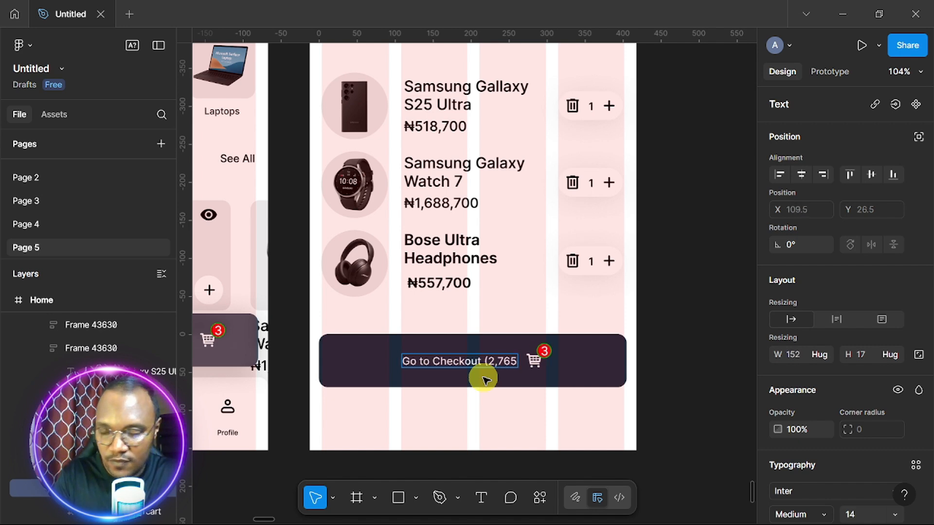
{"action": "type", "text": ","}
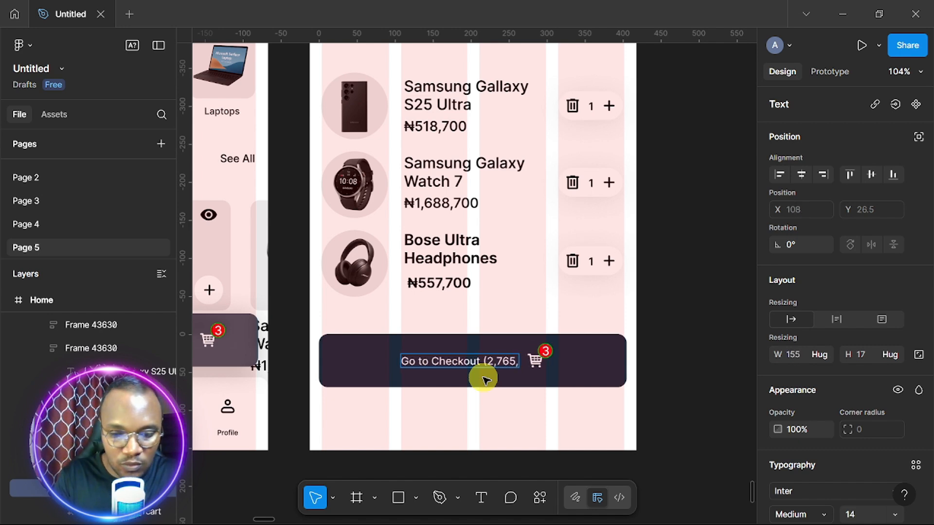
{"action": "type", "text": "100)"}
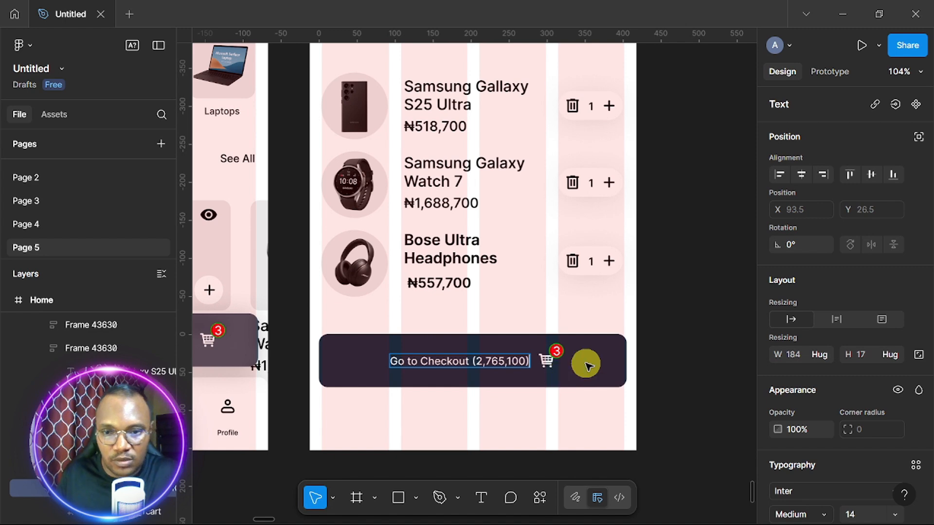
Nudge the Go to Checkout button up by about 8 px within the cart panel
{"action": "left_click", "coordinate": [583, 369]}
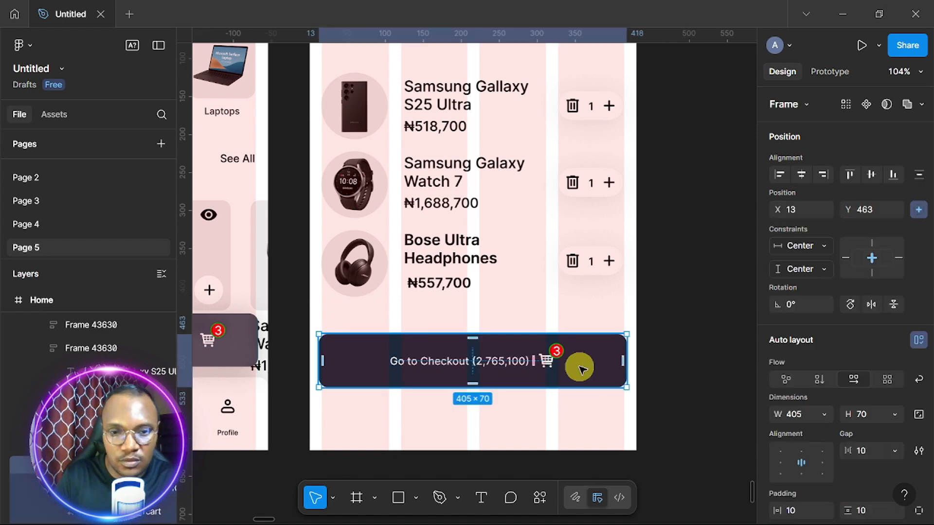
{"action": "scroll", "coordinate": [582, 370], "scroll_direction": "down", "scroll_amount": 5}
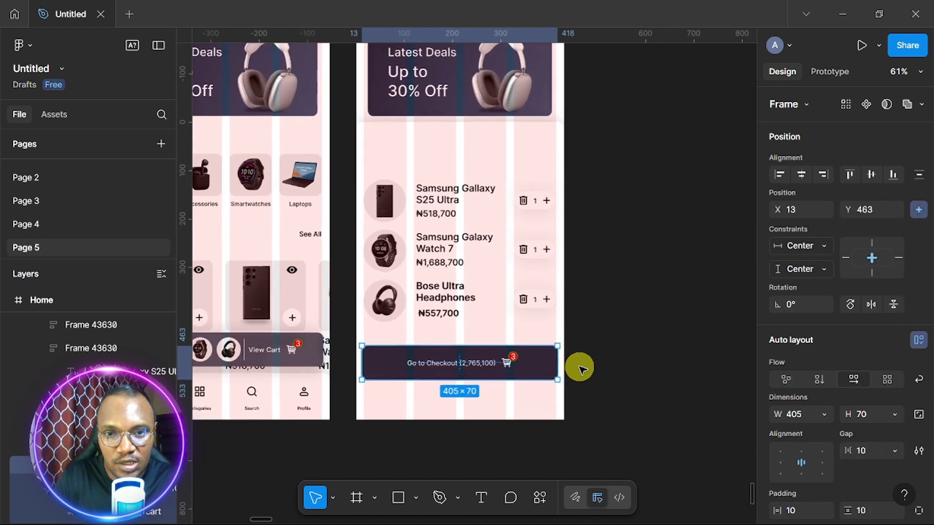
{"action": "scroll", "coordinate": [583, 369], "scroll_direction": "up", "scroll_amount": 2}
{"action": "key", "text": "Up"}
{"action": "key", "text": "Up"}
{"action": "key", "text": "Up"}
{"action": "key", "text": "Up"}
{"action": "key", "text": "Up"}
{"action": "key", "text": "Up"}
{"action": "key", "text": "Up"}
{"action": "key", "text": "Up"}
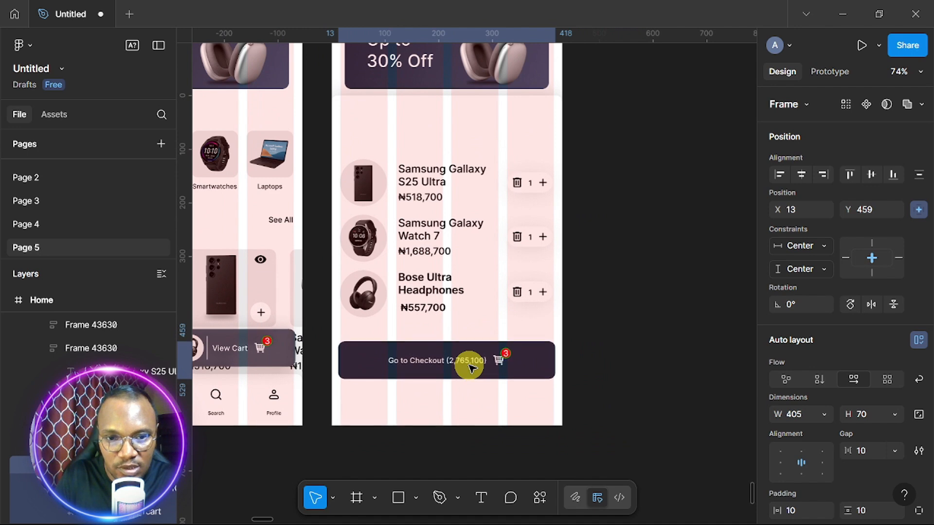
Move the three product rows, including images, text blocks and quantity controls, up together by about 30 px in the cart panel
{"action": "left_click", "coordinate": [352, 171]}
{"action": "left_click", "coordinate": [418, 186], "text": "shift"}
{"action": "left_click", "coordinate": [439, 237], "text": "shift"}
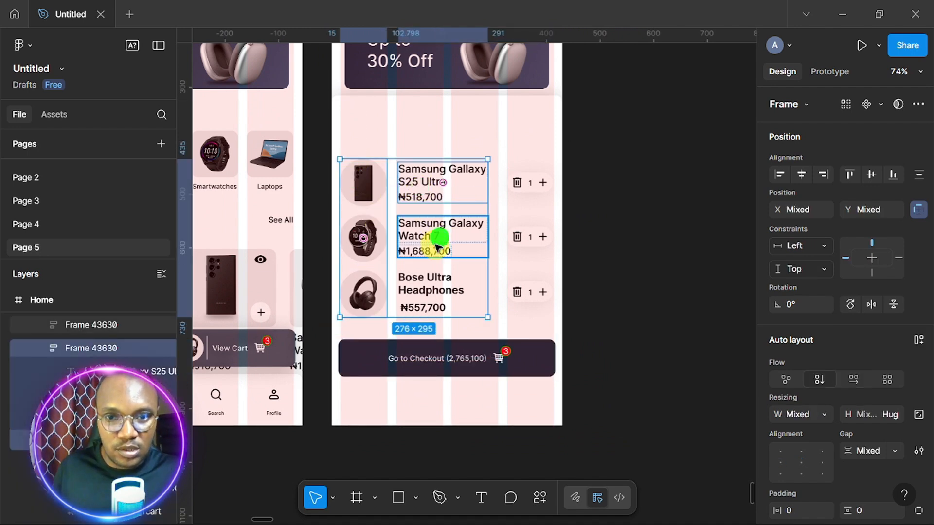
{"action": "left_click", "coordinate": [422, 300], "text": "shift"}
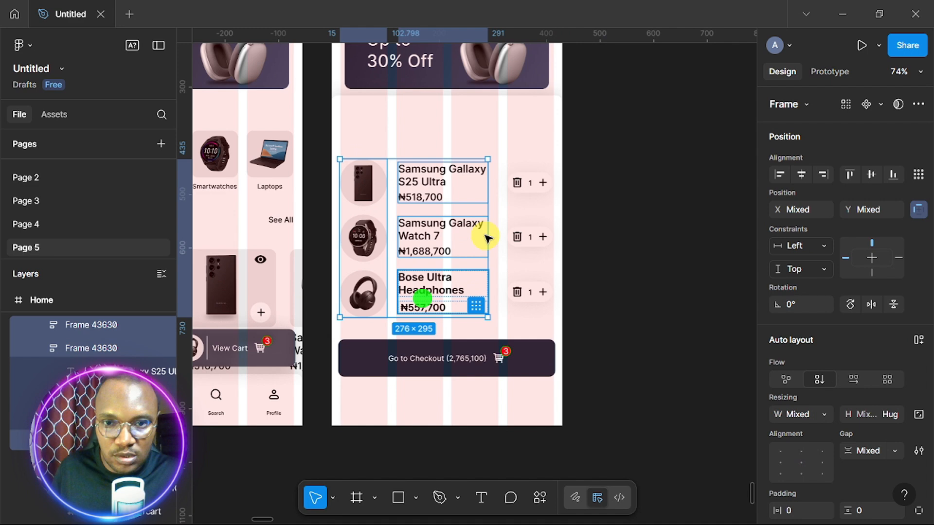
{"action": "left_click", "coordinate": [524, 182], "text": "shift"}
{"action": "left_click", "coordinate": [523, 240], "text": "shift"}
{"action": "left_click", "coordinate": [524, 296], "text": "shift"}
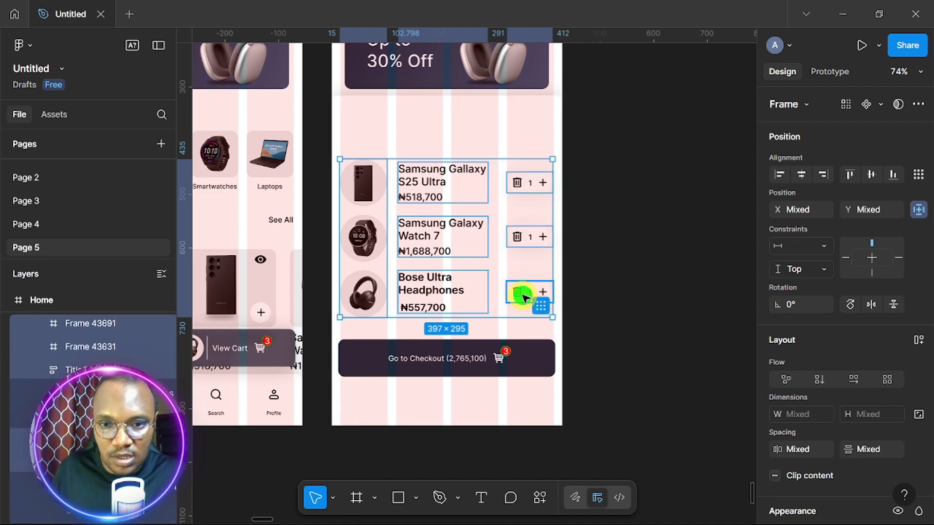
{"action": "key", "text": "Up"}
{"action": "key", "text": "Up"}
{"action": "key", "text": "Up"}
{"action": "key", "text": "Up"}
{"action": "key", "text": "Up"}
{"action": "key", "text": "Up"}
{"action": "key", "text": "Up"}
{"action": "key", "text": "Up"}
{"action": "key", "text": "Up"}
{"action": "key", "text": "Up"}
{"action": "key", "text": "Up"}
{"action": "key", "text": "Up"}
{"action": "key", "text": "Up"}
{"action": "key", "text": "Up"}
{"action": "key", "text": "Up"}
{"action": "key", "text": "Up"}
{"action": "key", "text": "Up"}
{"action": "key", "text": "Up"}
{"action": "key", "text": "Up"}
{"action": "key", "text": "Up"}
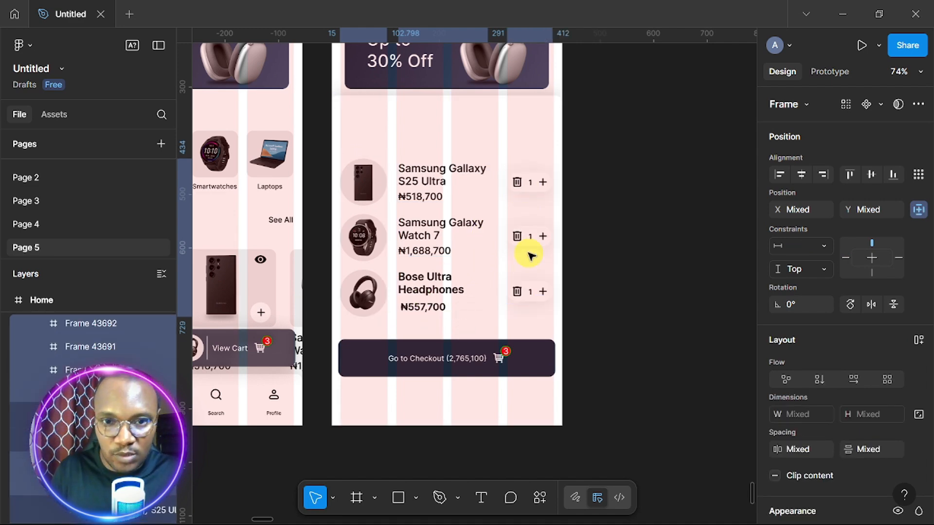
{"action": "key", "text": "Up"}
{"action": "key", "text": "Up"}
{"action": "key", "text": "Up"}
{"action": "key", "text": "Up"}
{"action": "key", "text": "Up"}
{"action": "key", "text": "Up"}
{"action": "key", "text": "Up"}
{"action": "key", "text": "Up"}
{"action": "key", "text": "Up"}
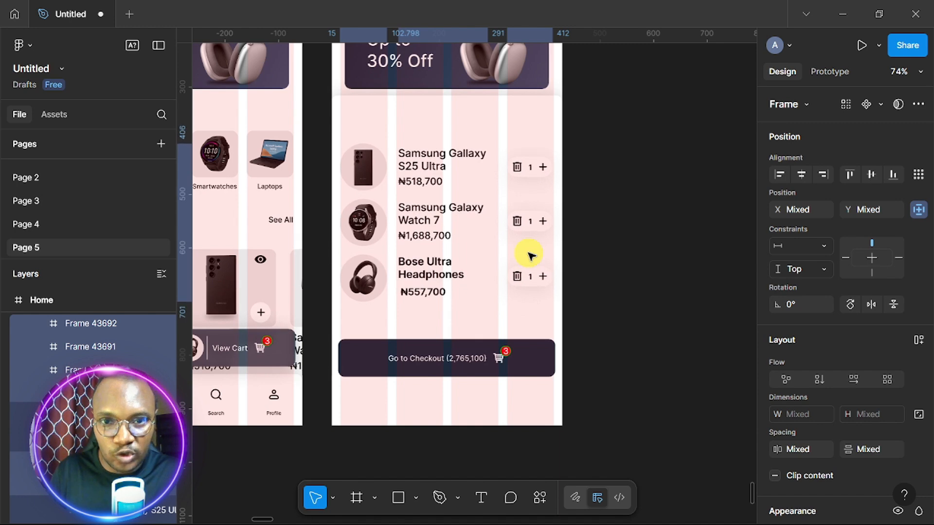
{"action": "left_click", "coordinate": [635, 242]}
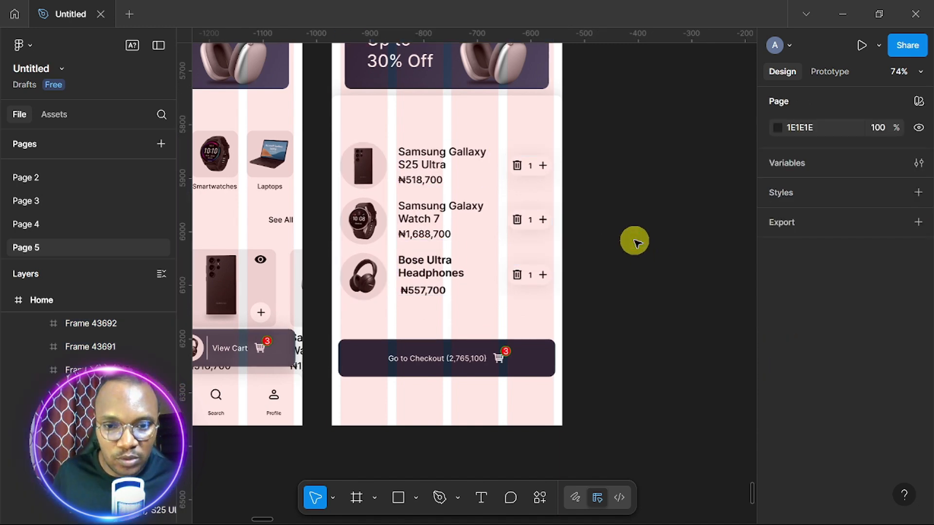
Draw a handle rectangle about 58 × 6 near the cart panel's top edge and give it a corner radius of 12
{"action": "left_click", "coordinate": [398, 498]}
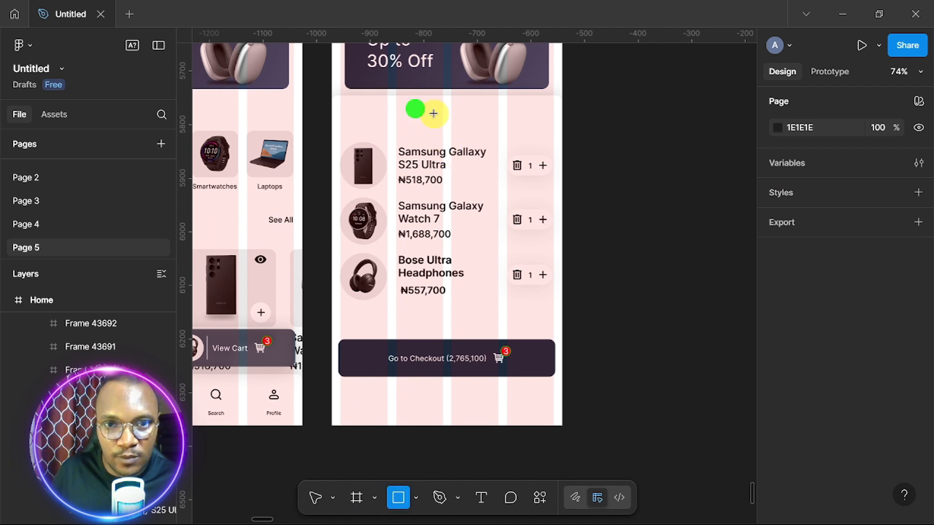
{"action": "mouse_move", "coordinate": [413, 108]}
{"action": "left_mouse_down"}
{"action": "mouse_move", "coordinate": [471, 110]}
{"action": "mouse_move", "coordinate": [381, 108]}
{"action": "mouse_move", "coordinate": [409, 105]}
{"action": "left_mouse_up"}
{"action": "scroll", "coordinate": [467, 111], "scroll_direction": "up", "scroll_amount": 5}
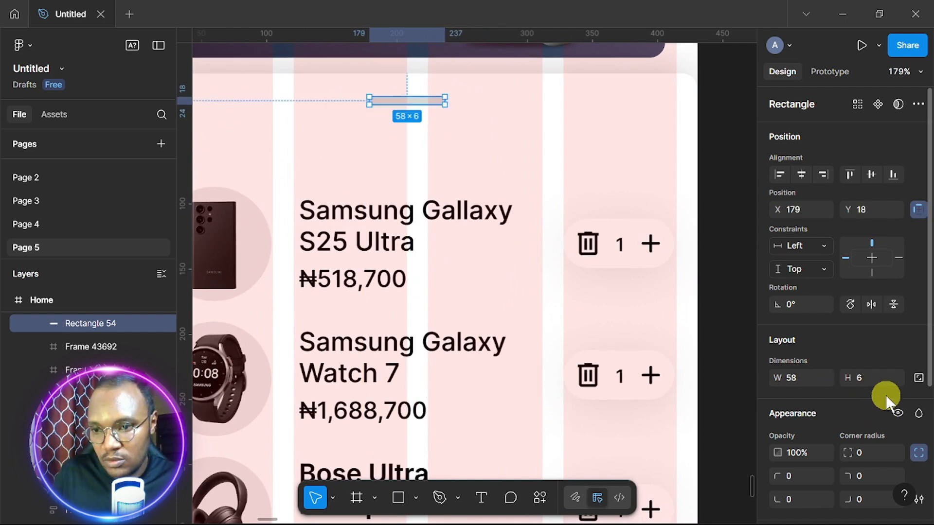
{"action": "left_click", "coordinate": [865, 450]}
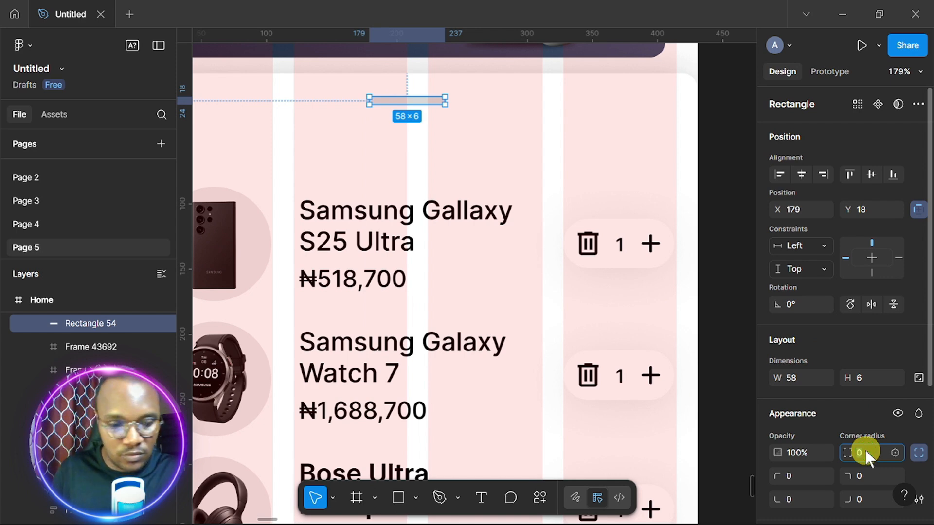
{"action": "key", "text": "Return"}
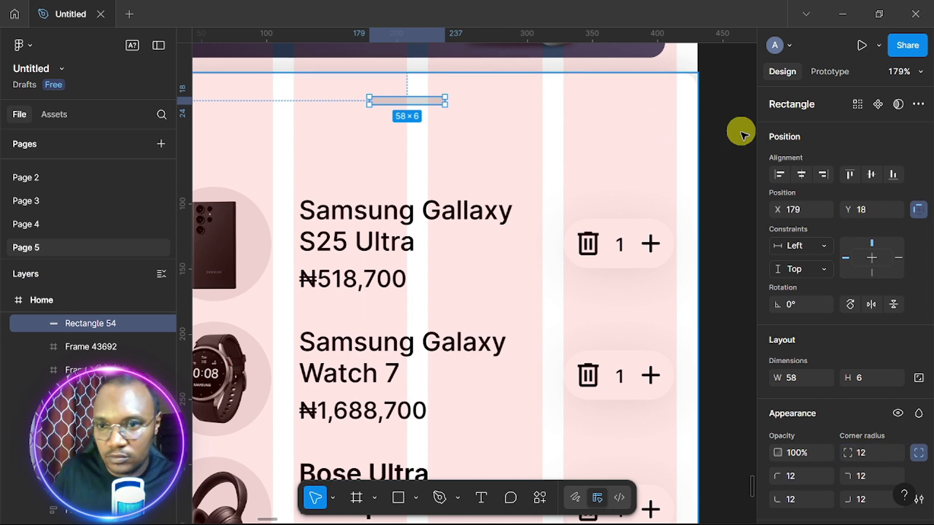
Centre the handle bar horizontally in the cart panel and move it up to Y 12
{"action": "left_click", "coordinate": [801, 175]}
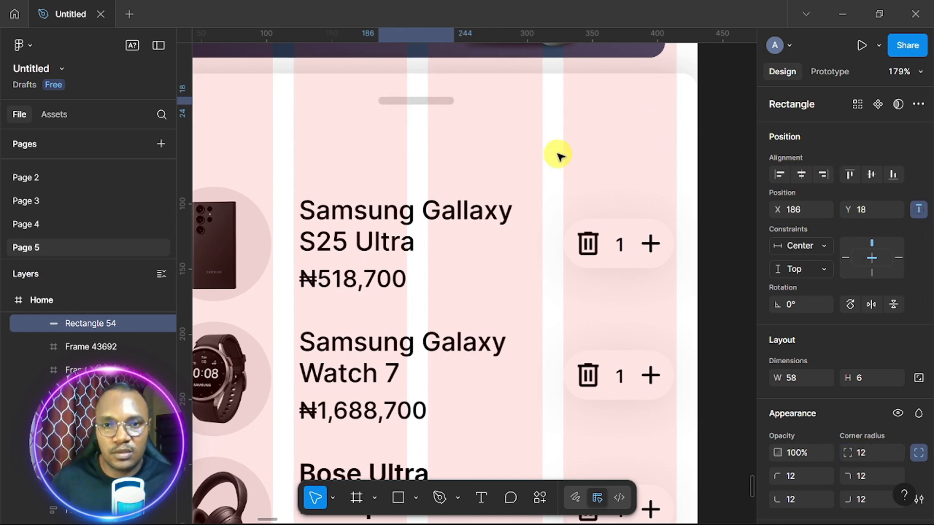
{"action": "key", "text": "Up"}
{"action": "key", "text": "Up"}
{"action": "key", "text": "Up"}
{"action": "key", "text": "Up"}
{"action": "key", "text": "Up"}
{"action": "key", "text": "Up"}
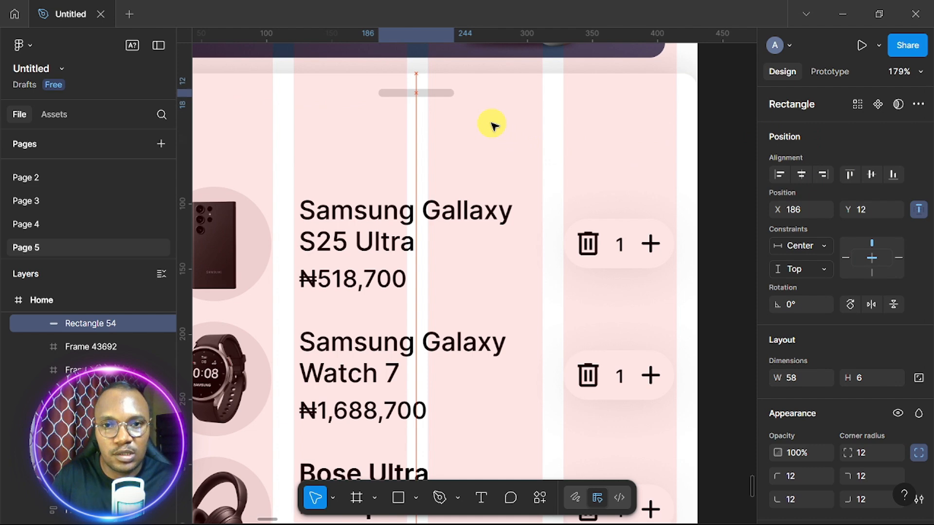
{"action": "scroll", "coordinate": [492, 125], "scroll_direction": "down", "scroll_amount": 3}
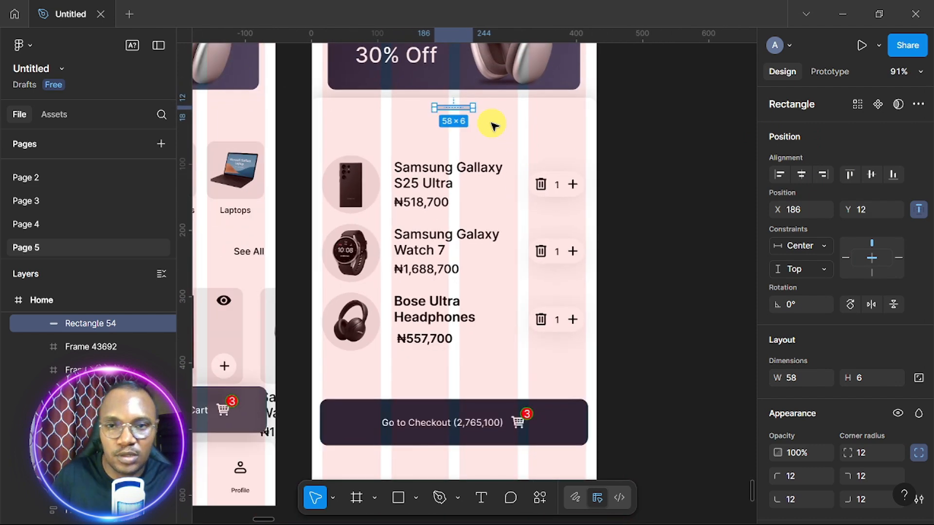
{"action": "left_click", "coordinate": [648, 175]}
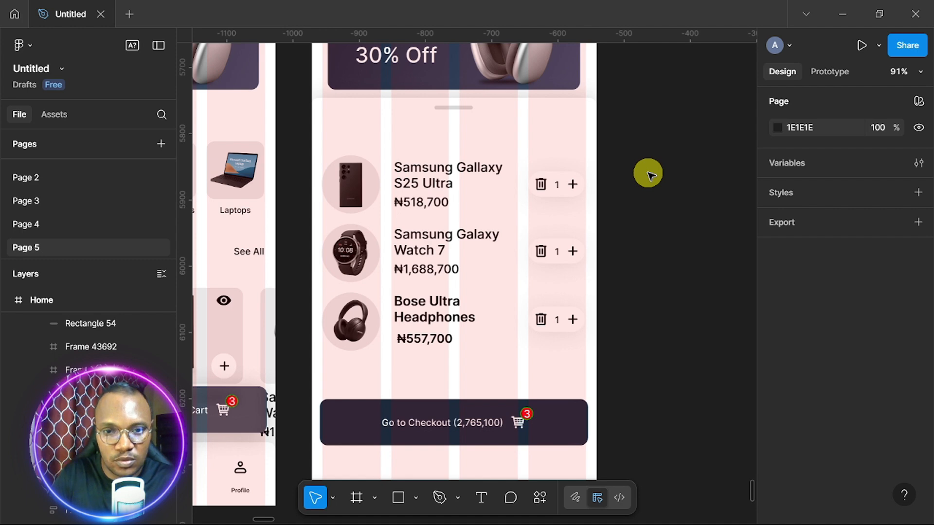
Review the expanded cart panel screen alongside the neighbouring Home screens
{"action": "scroll", "coordinate": [648, 174], "scroll_direction": "down", "scroll_amount": 5}
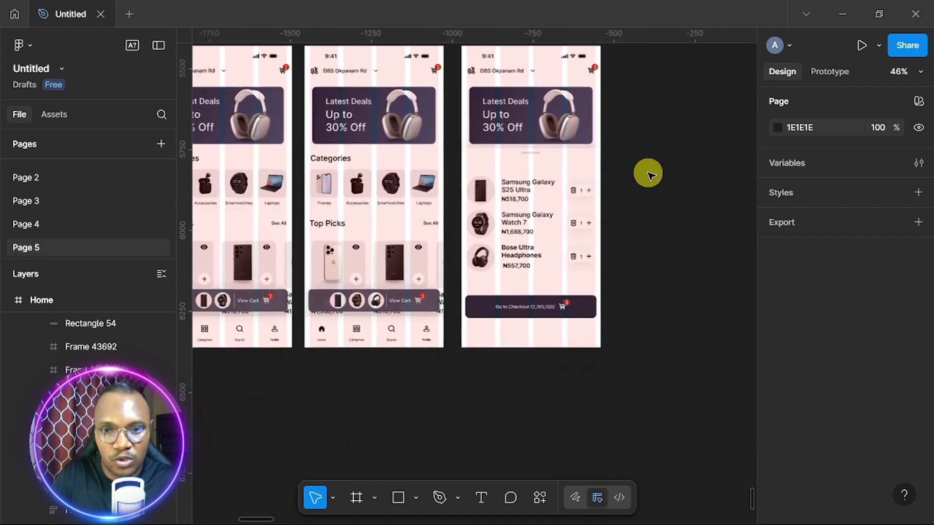
{"action": "scroll", "coordinate": [649, 175], "scroll_direction": "down", "scroll_amount": 1}
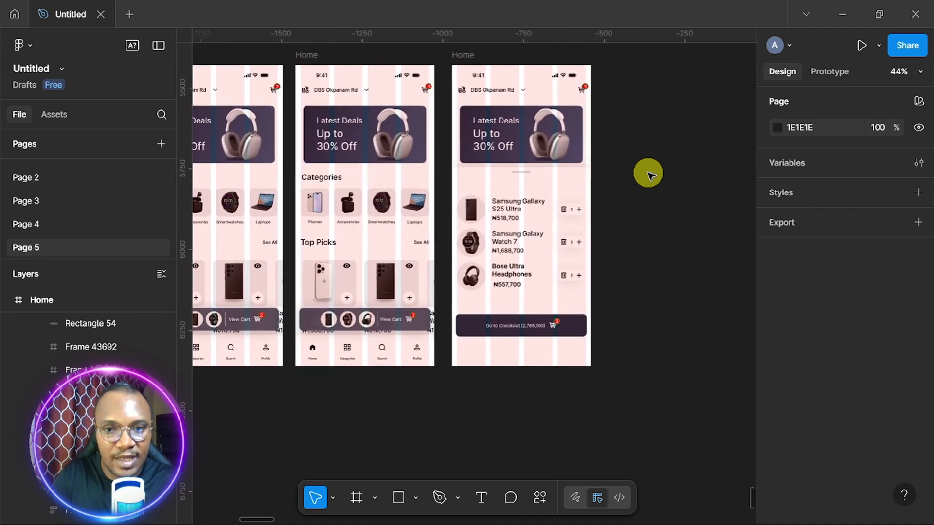
{"action": "scroll", "coordinate": [648, 175], "scroll_direction": "right", "scroll_amount": 5}
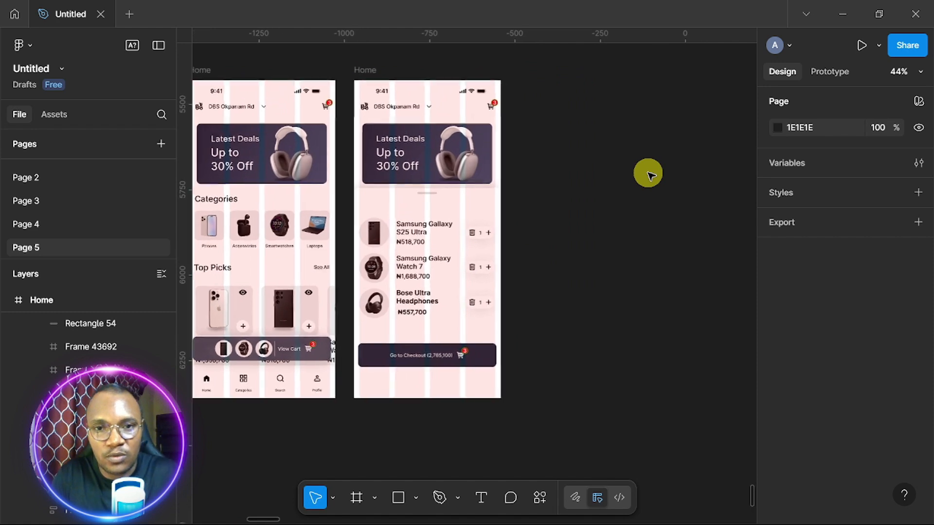
{"action": "scroll", "coordinate": [649, 174], "scroll_direction": "up", "scroll_amount": 1}
{"action": "scroll", "coordinate": [649, 174], "scroll_direction": "right", "scroll_amount": 2}
{"action": "scroll", "coordinate": [648, 174], "scroll_direction": "up", "scroll_amount": 2}
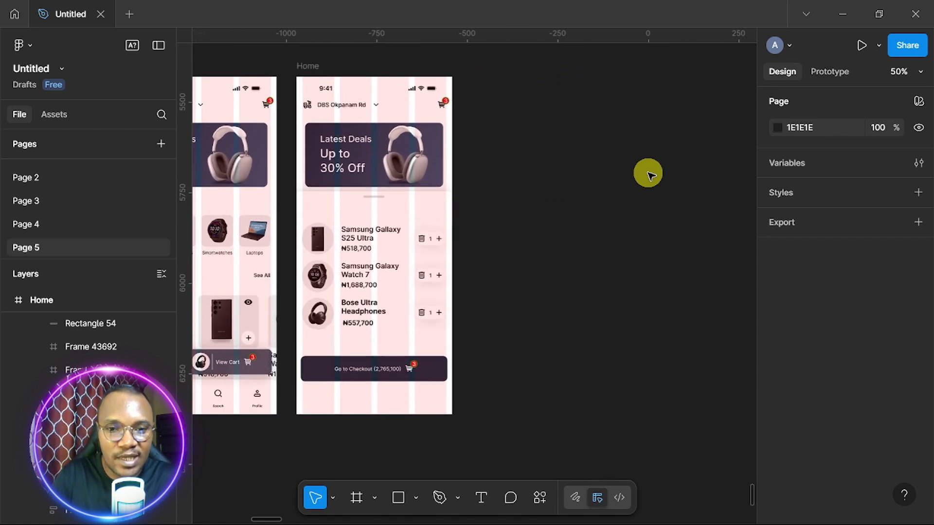
{"action": "scroll", "coordinate": [450, 273], "scroll_direction": "up", "scroll_amount": 3}
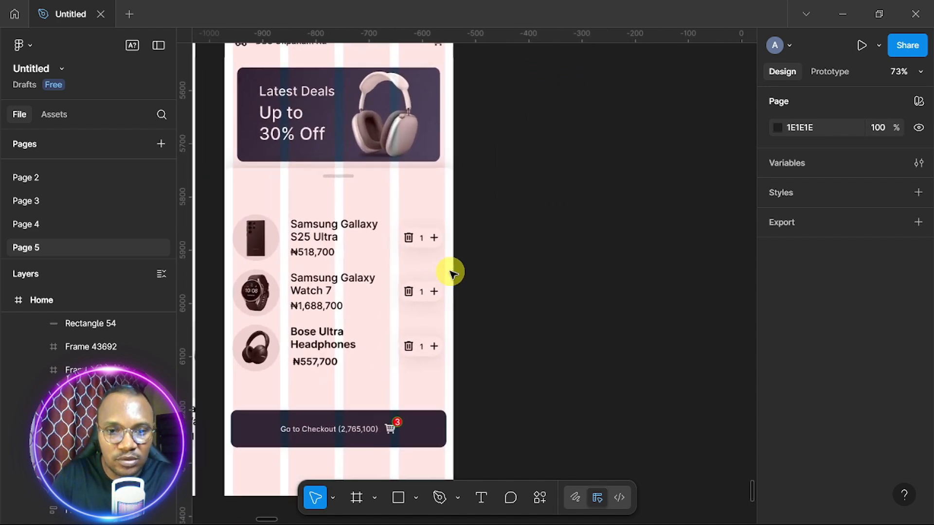
{"action": "scroll", "coordinate": [450, 270], "scroll_direction": "down", "scroll_amount": 5}
{"action": "scroll", "coordinate": [332, 320], "scroll_direction": "down", "scroll_amount": 3}
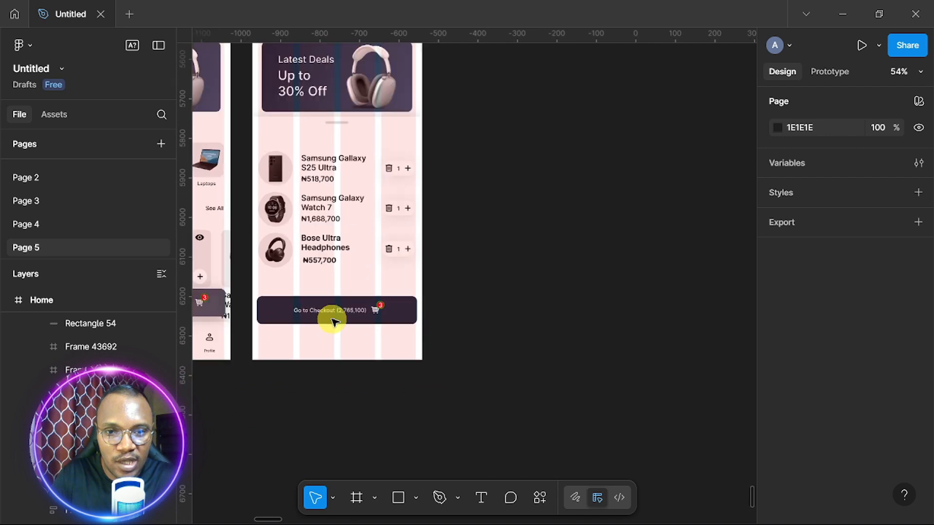
Duplicate the Home screen with the expanded cart panel and place the copy top-aligned to its right at X -501, Y 5430
{"action": "scroll", "coordinate": [333, 320], "scroll_direction": "down", "scroll_amount": 3}
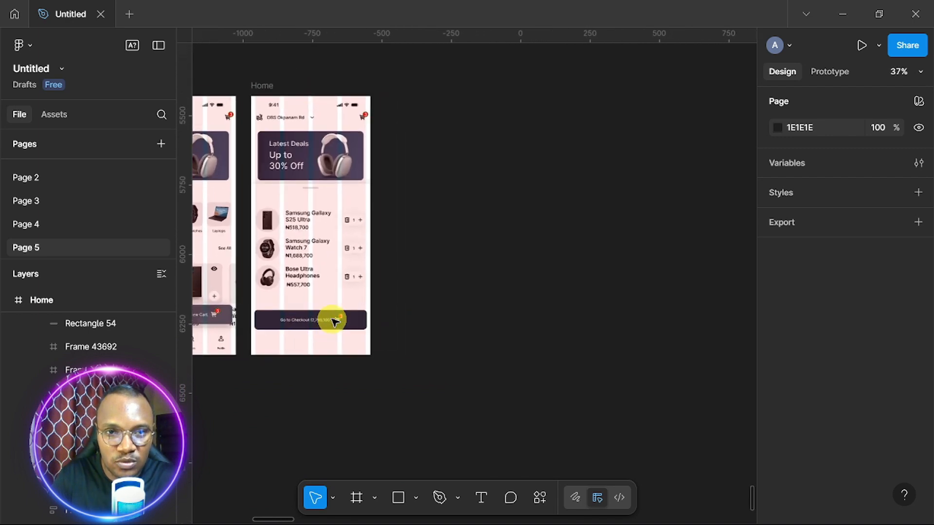
{"action": "scroll", "coordinate": [334, 319], "scroll_direction": "up", "scroll_amount": 2}
{"action": "scroll", "coordinate": [334, 320], "scroll_direction": "down", "scroll_amount": 2}
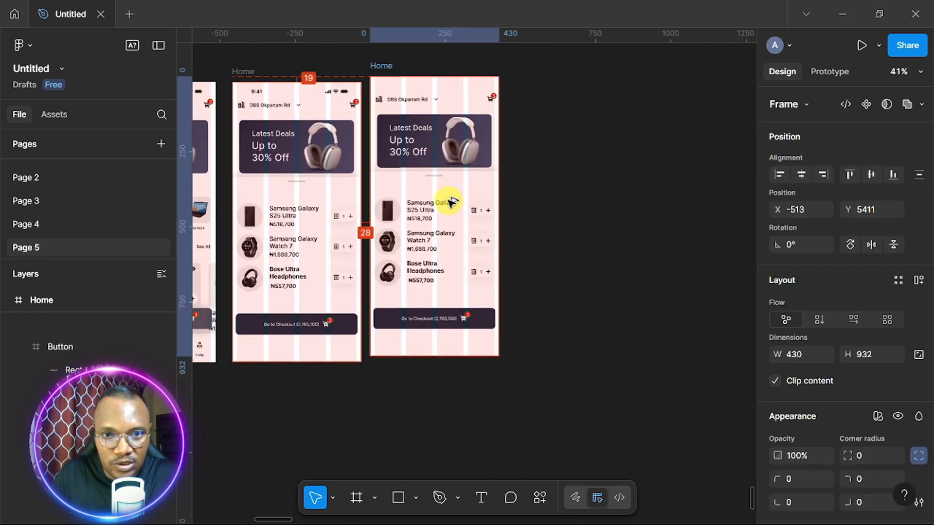
{"action": "left_click_drag", "start_coordinate": [451, 201], "coordinate": [450, 201]}
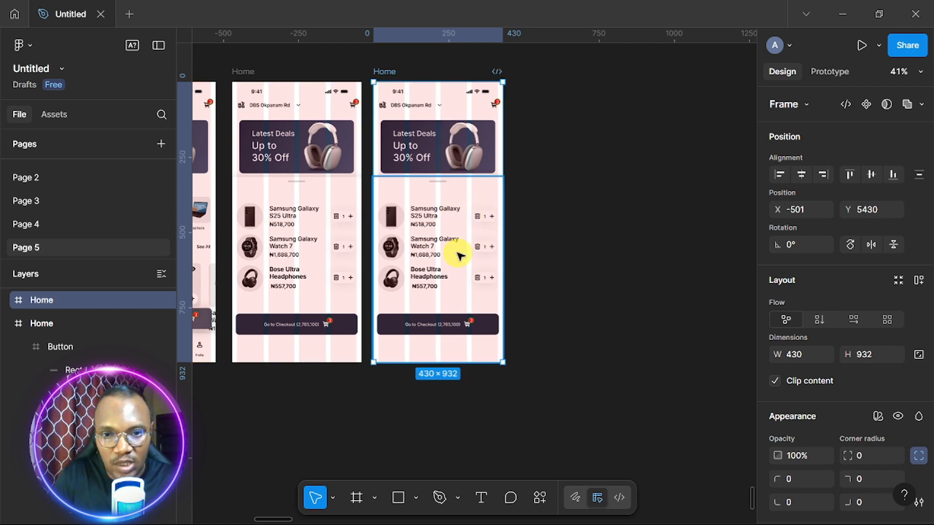
Delete the title and price texts and the quantity controls of all three product rows in the copied Home screen
{"action": "scroll", "coordinate": [458, 255], "scroll_direction": "up", "scroll_amount": 5}
{"action": "double_click", "coordinate": [432, 158]}
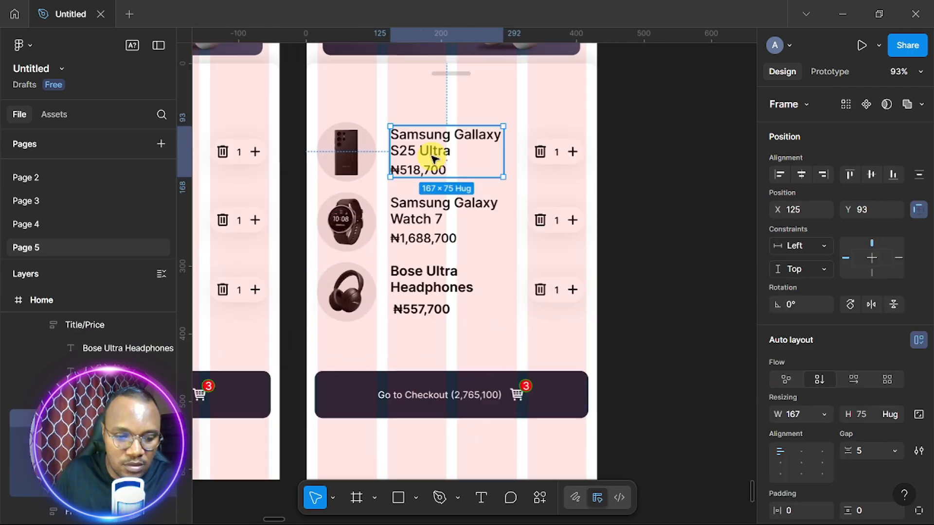
{"action": "left_click", "coordinate": [540, 152], "text": "shift"}
{"action": "left_click", "coordinate": [429, 225], "text": "shift"}
{"action": "left_click", "coordinate": [563, 222], "text": "shift"}
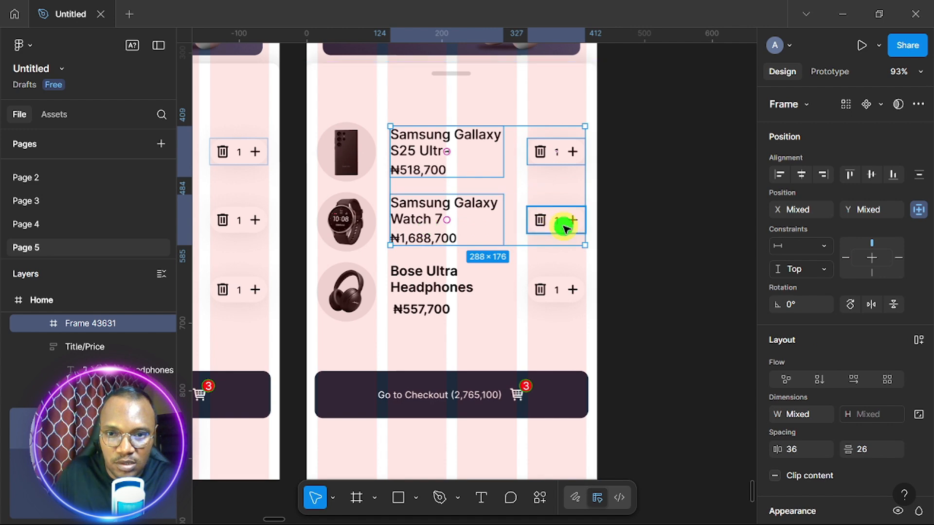
{"action": "left_click", "coordinate": [417, 292], "text": "shift"}
{"action": "left_click", "coordinate": [556, 290], "text": "shift"}
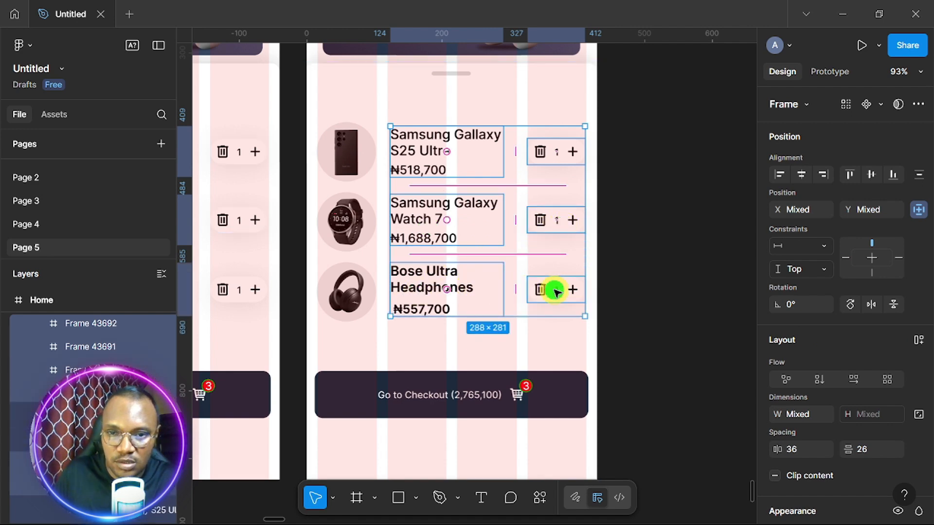
{"action": "key", "text": "Delete"}
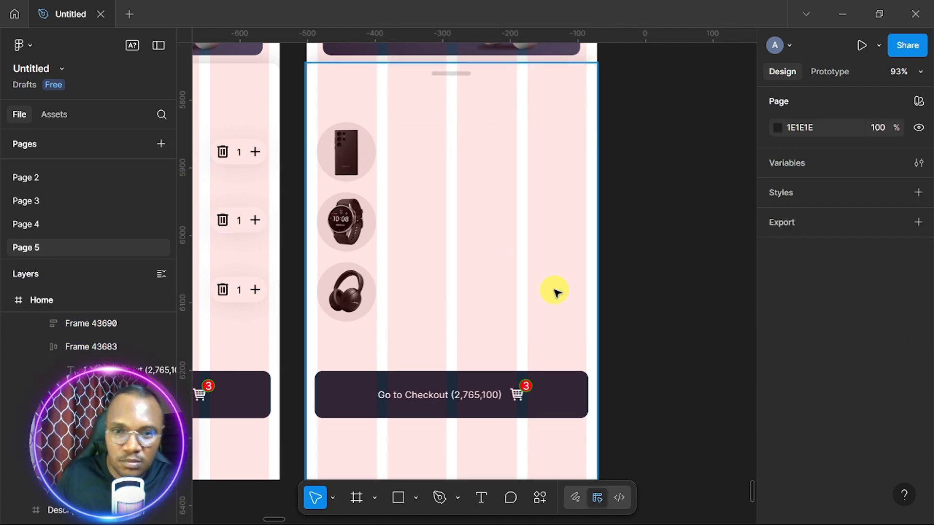
Ungroup the product image column in the copied Home screen's cart panel
{"action": "left_click", "coordinate": [346, 166]}
{"action": "double_click", "coordinate": [345, 167]}
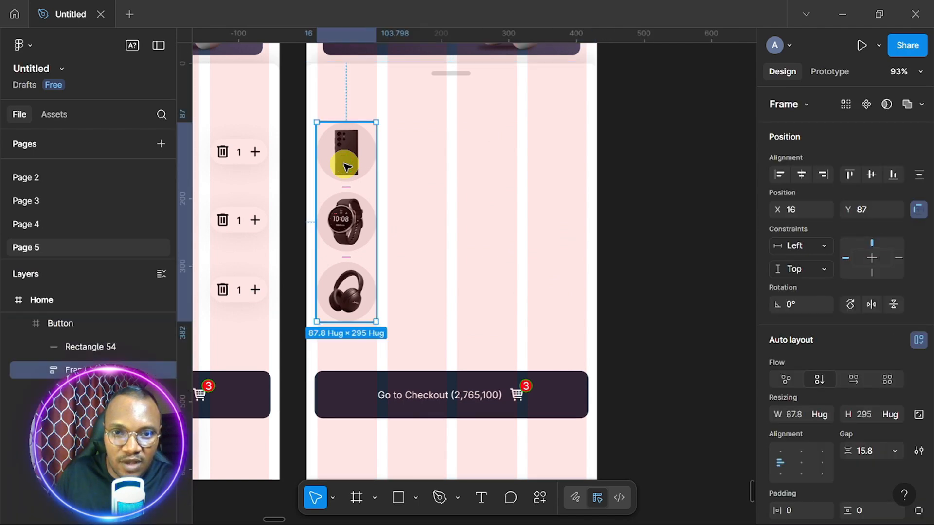
{"action": "right_click", "coordinate": [364, 190]}
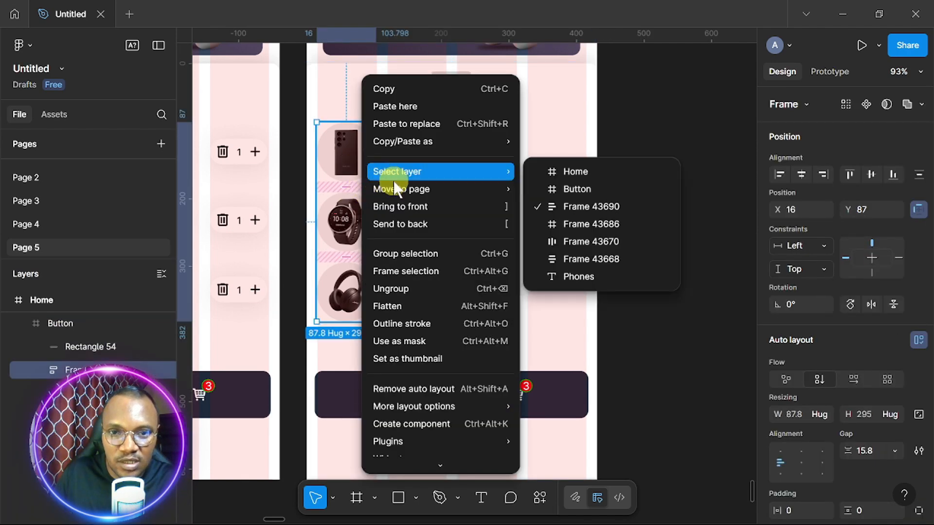
{"action": "left_click", "coordinate": [407, 290]}
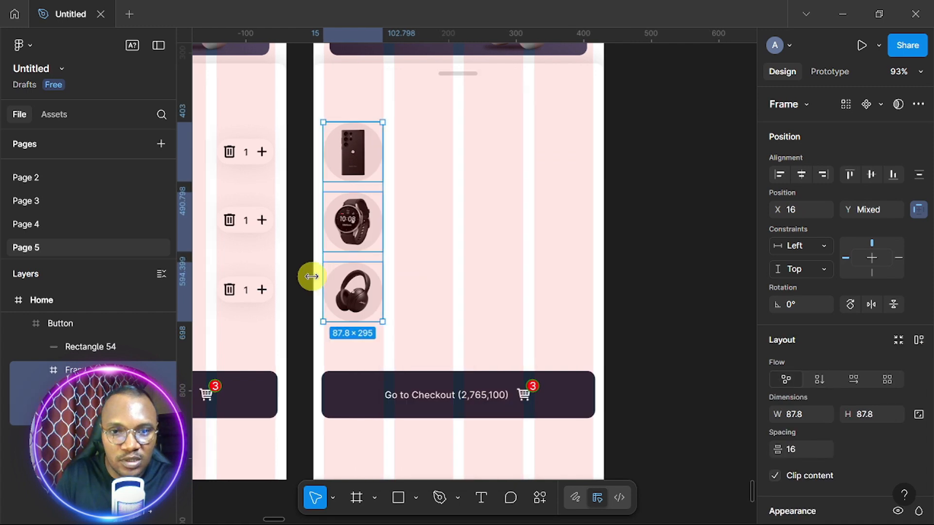
Ungroup the product image column in the neighbouring Home screen that still has its product texts
{"action": "scroll", "coordinate": [311, 253], "scroll_direction": "left", "scroll_amount": 5}
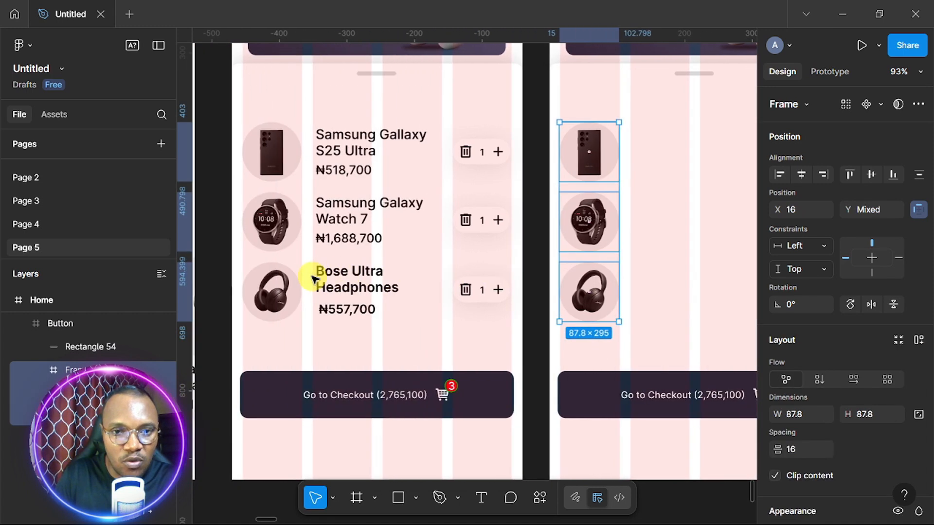
{"action": "left_click", "coordinate": [278, 181]}
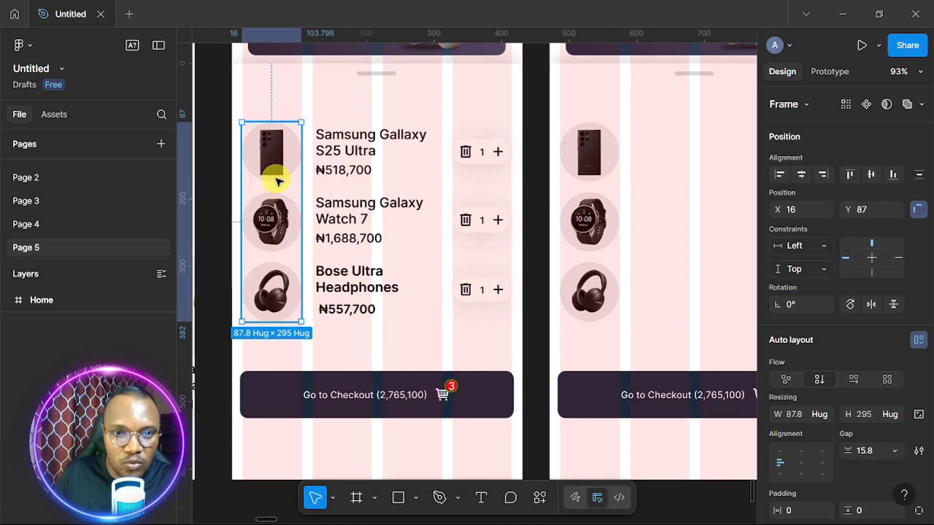
{"action": "right_click", "coordinate": [277, 182]}
{"action": "mouse_move", "coordinate": [322, 142]}
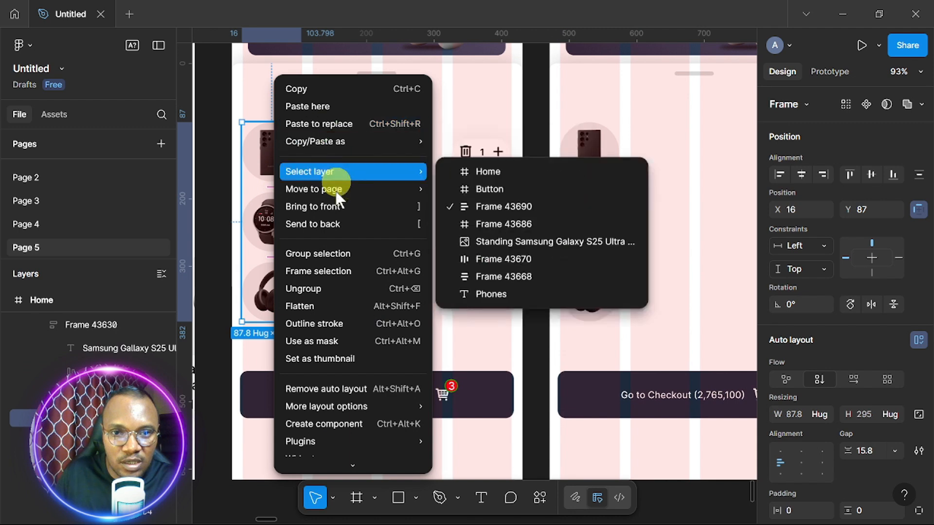
{"action": "left_click", "coordinate": [317, 290]}
{"action": "scroll", "coordinate": [593, 232], "scroll_direction": "right", "scroll_amount": 5}
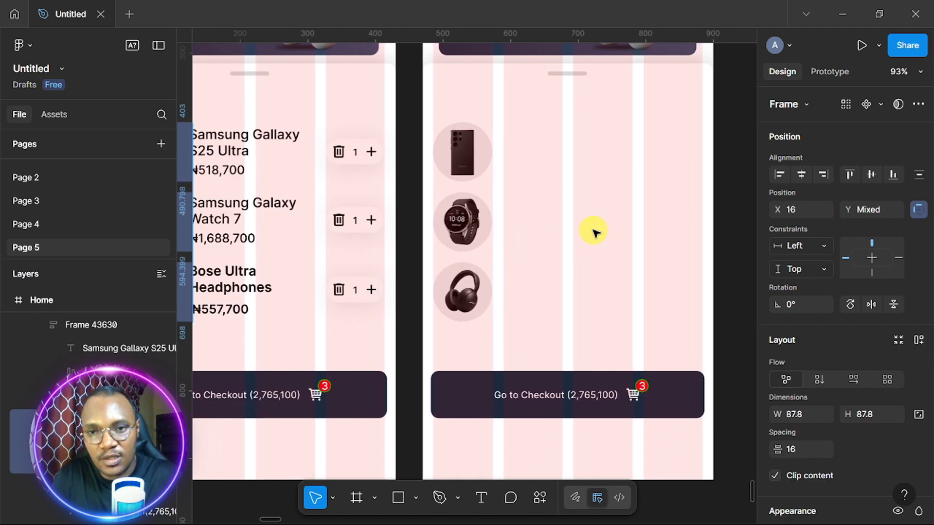
Delete the "Go to Checkout (2,765,100)" text from the checkout button in the copied Home screen
{"action": "scroll", "coordinate": [593, 232], "scroll_direction": "up", "scroll_amount": 3}
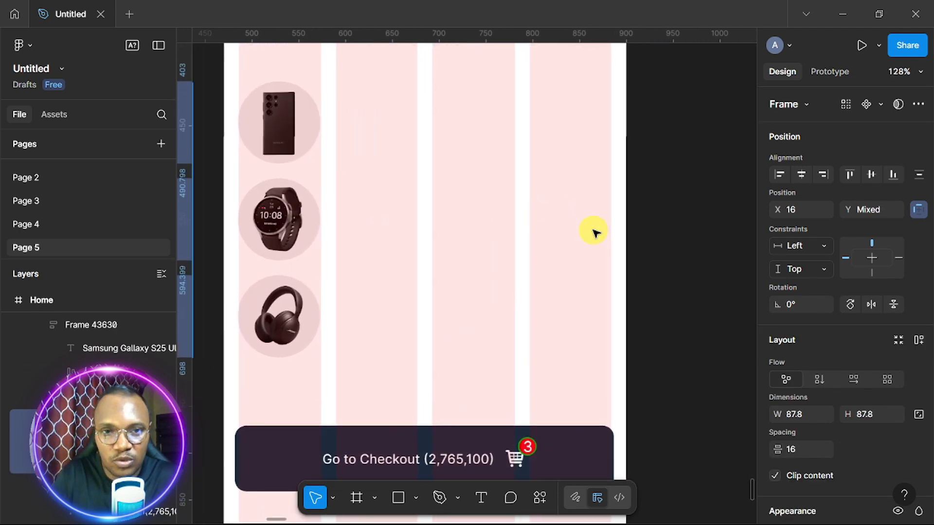
{"action": "scroll", "coordinate": [593, 232], "scroll_direction": "left", "scroll_amount": 3}
{"action": "scroll", "coordinate": [594, 232], "scroll_direction": "down", "scroll_amount": 2}
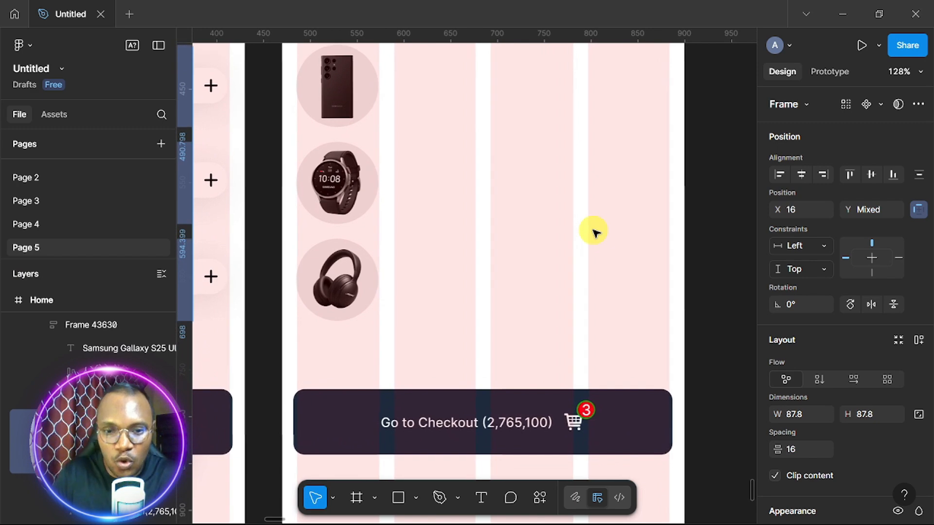
{"action": "left_click", "coordinate": [500, 420]}
{"action": "double_click", "coordinate": [501, 421]}
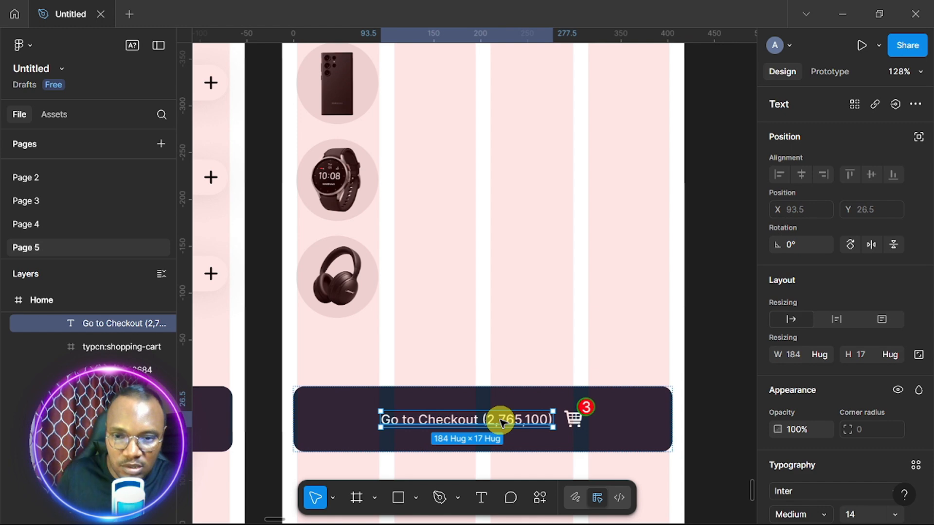
{"action": "key", "text": "Delete"}
Delete the red count badge from the cart icon in the copied screen's checkout button
{"action": "scroll", "coordinate": [503, 423], "scroll_direction": "up", "scroll_amount": 5}
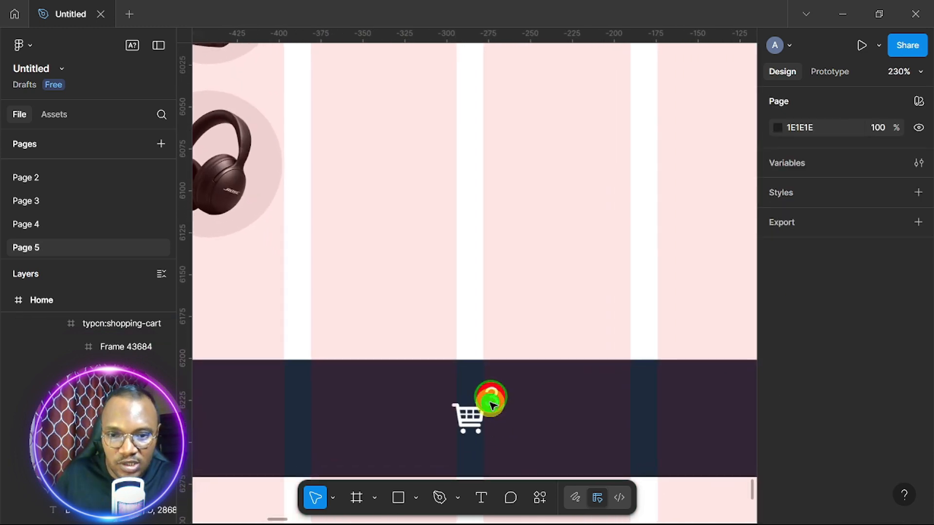
{"action": "left_click", "coordinate": [491, 401]}
{"action": "double_click", "coordinate": [487, 395]}
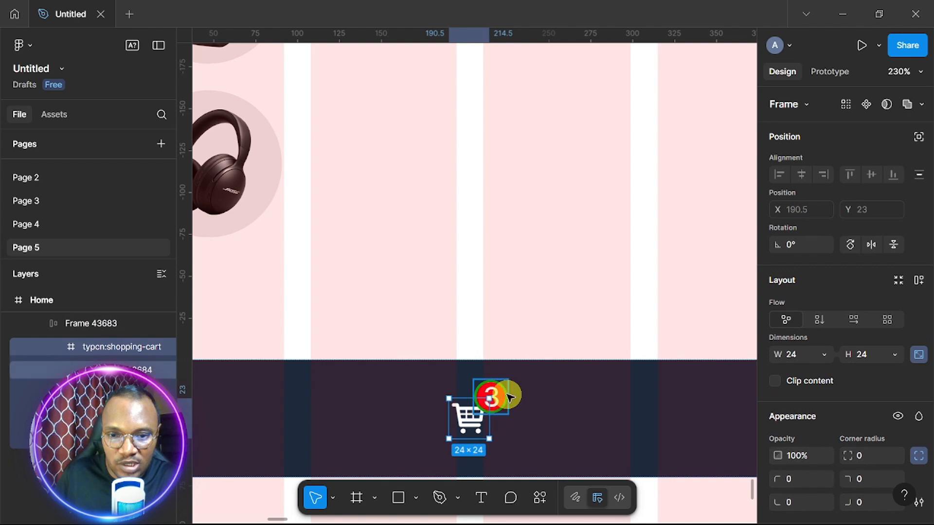
{"action": "left_click", "coordinate": [507, 394]}
{"action": "key", "text": "Delete"}
{"action": "scroll", "coordinate": [507, 394], "scroll_direction": "down", "scroll_amount": 5}
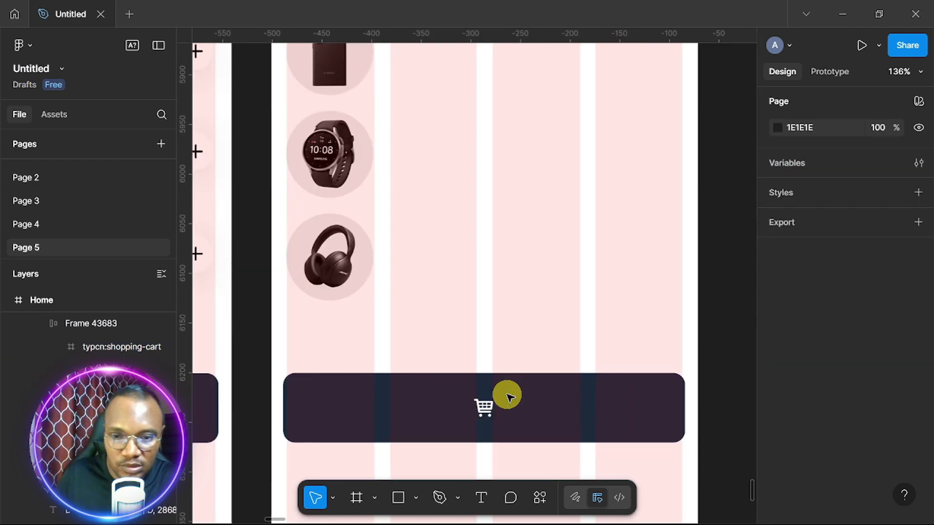
Enlarge the cart icon in the checkout button slightly with the Scale tool
{"action": "left_click", "coordinate": [480, 408]}
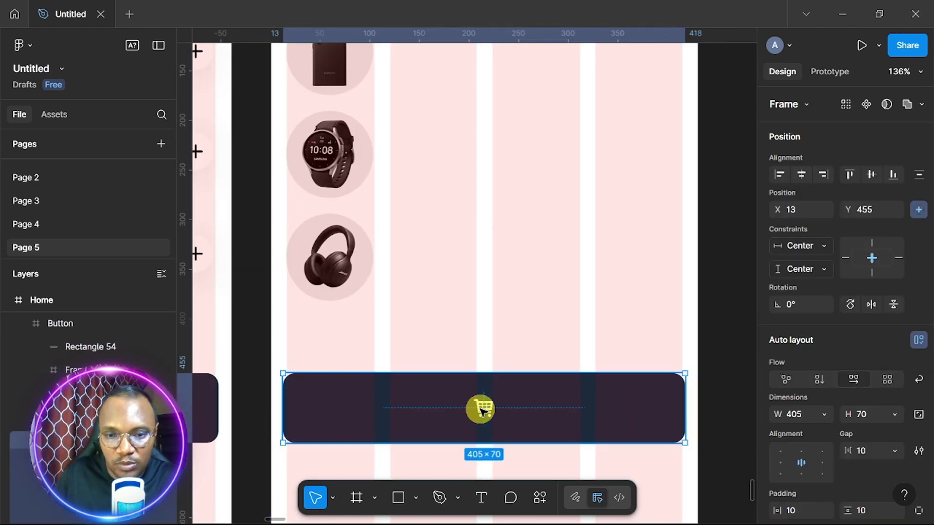
{"action": "double_click", "coordinate": [481, 410]}
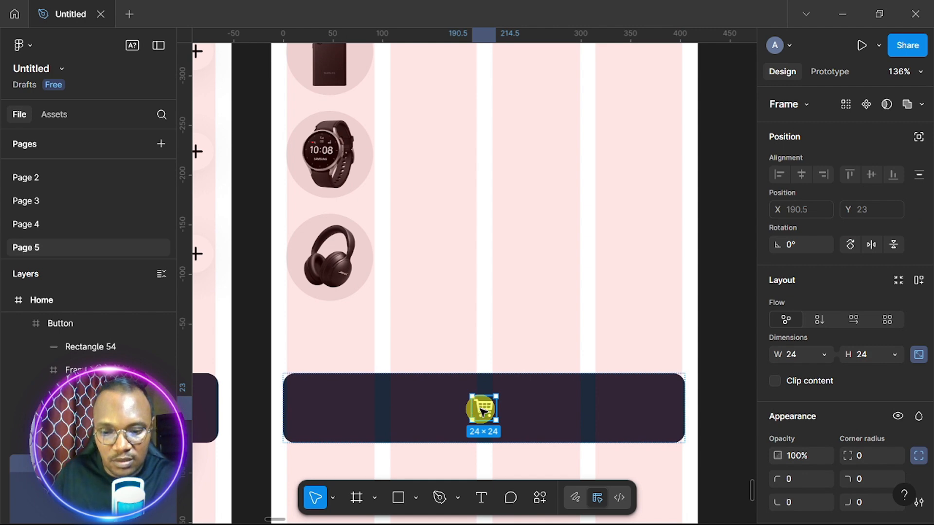
{"action": "key", "text": "k"}
{"action": "left_click_drag", "start_coordinate": [501, 405], "coordinate": [510, 403]}
{"action": "left_click", "coordinate": [587, 296]}
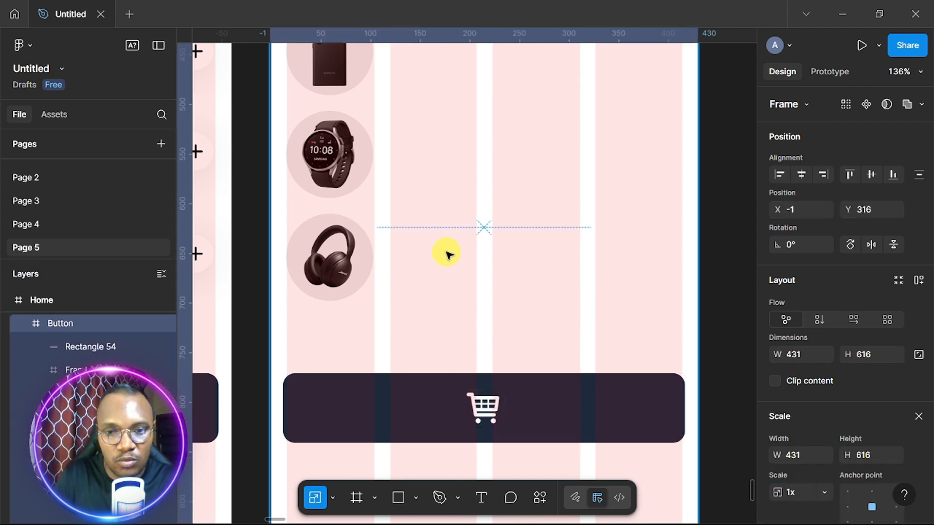
Wrap the phone, watch and headphones images of the copied screen together in one frame
{"action": "scroll", "coordinate": [446, 254], "scroll_direction": "down", "scroll_amount": 5}
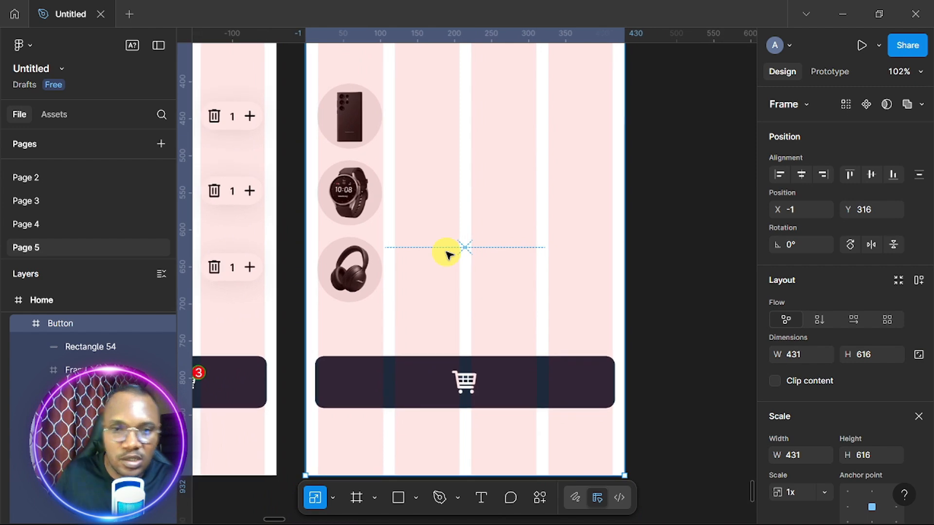
{"action": "left_click", "coordinate": [351, 114]}
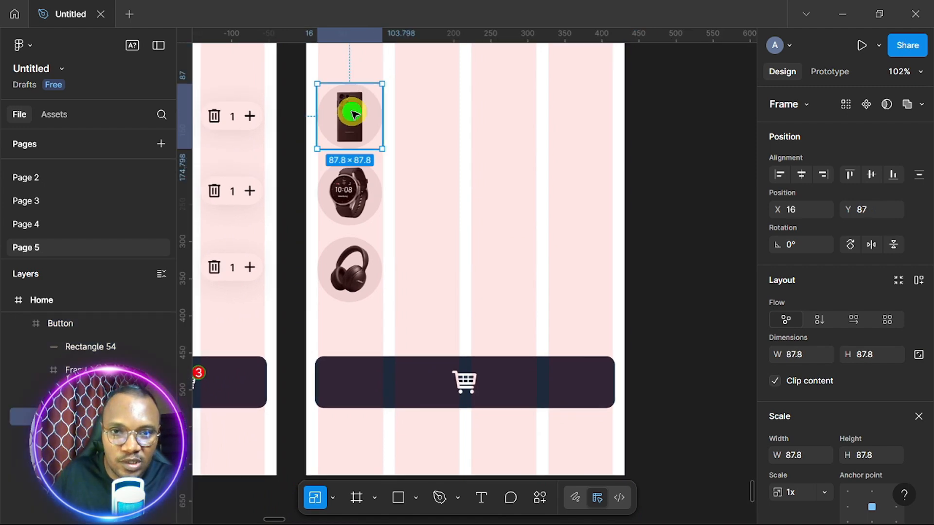
{"action": "left_click", "coordinate": [349, 192], "text": "shift"}
{"action": "left_click", "coordinate": [359, 276], "text": "shift"}
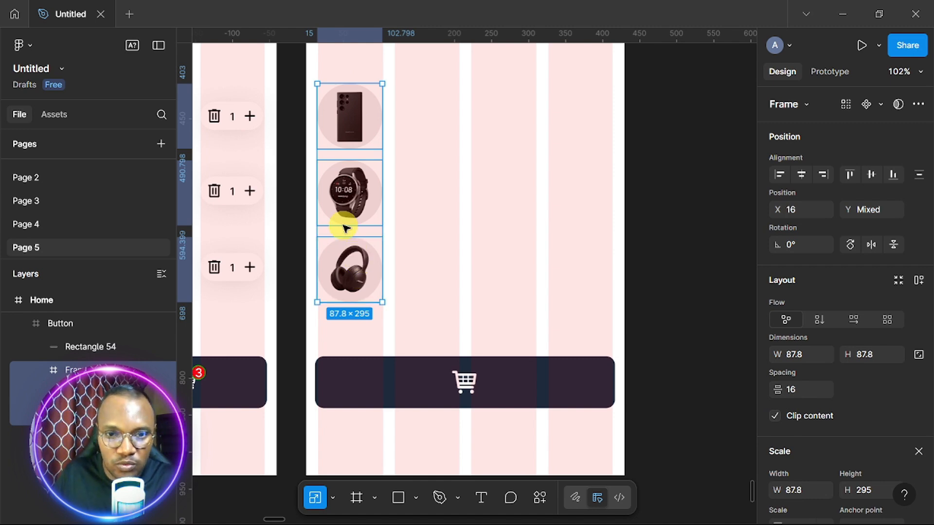
{"action": "right_click", "coordinate": [362, 234]}
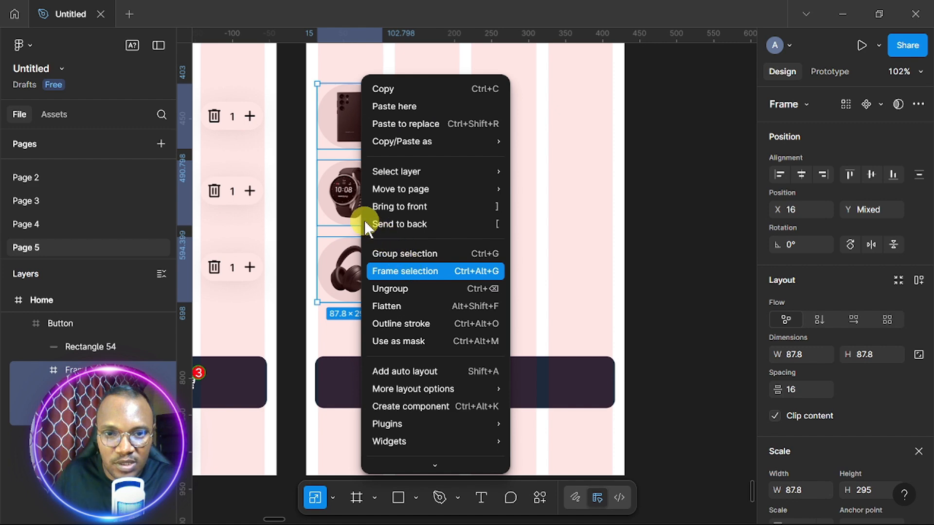
{"action": "left_click", "coordinate": [395, 271]}
Nudge the framed product images right to X 64 in the cart panel
{"action": "key", "text": "Right"}
{"action": "key", "text": "Right"}
{"action": "key", "text": "Right"}
{"action": "key", "text": "Right"}
{"action": "key", "text": "Right"}
{"action": "key", "text": "Right"}
{"action": "key", "text": "Right"}
{"action": "key", "text": "Right"}
{"action": "key", "text": "Right"}
{"action": "key", "text": "Right"}
{"action": "key", "text": "Right"}
{"action": "key", "text": "Right"}
{"action": "key", "text": "Right"}
{"action": "key", "text": "Right"}
{"action": "key", "text": "Right"}
{"action": "key", "text": "Right"}
{"action": "key", "text": "Right"}
{"action": "key", "text": "Right"}
{"action": "key", "text": "Right"}
{"action": "key", "text": "Right"}
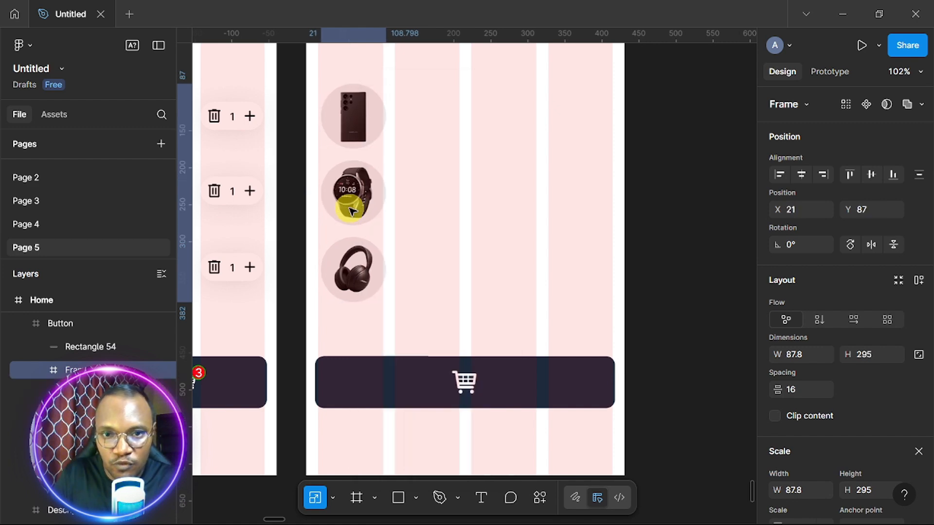
{"action": "key", "text": "Right"}
{"action": "key", "text": "Right"}
{"action": "key", "text": "Right"}
{"action": "key", "text": "Right"}
{"action": "key", "text": "Right"}
{"action": "key", "text": "Right"}
{"action": "key", "text": "Right"}
{"action": "key", "text": "Right"}
{"action": "key", "text": "Right"}
{"action": "key", "text": "Right"}
{"action": "key", "text": "Right"}
{"action": "key", "text": "Right"}
{"action": "key", "text": "Right"}
{"action": "key", "text": "Right"}
{"action": "key", "text": "Right"}
{"action": "key", "text": "Right"}
{"action": "key", "text": "Right"}
{"action": "key", "text": "Right"}
{"action": "key", "text": "Right"}
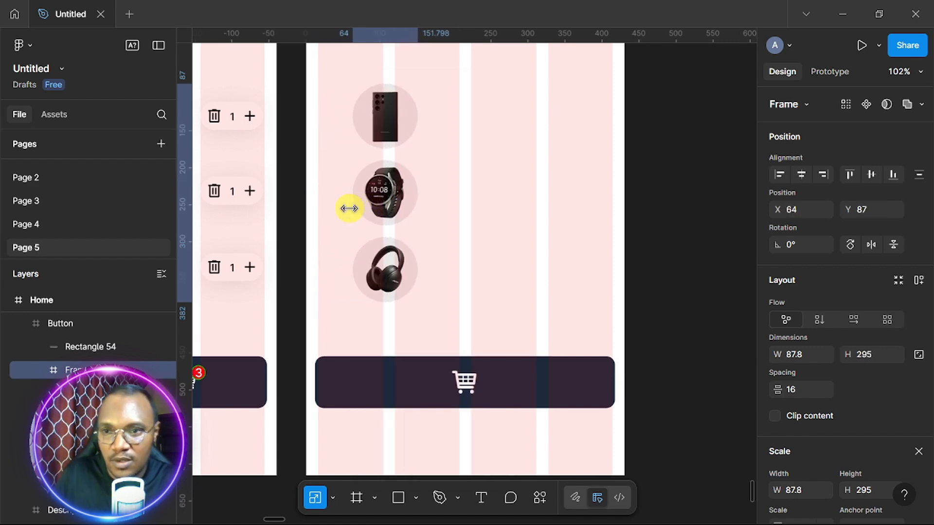
Scale the framed product images down to about 21 × 72 and centre them horizontally in the cart panel
{"action": "left_click", "coordinate": [802, 174]}
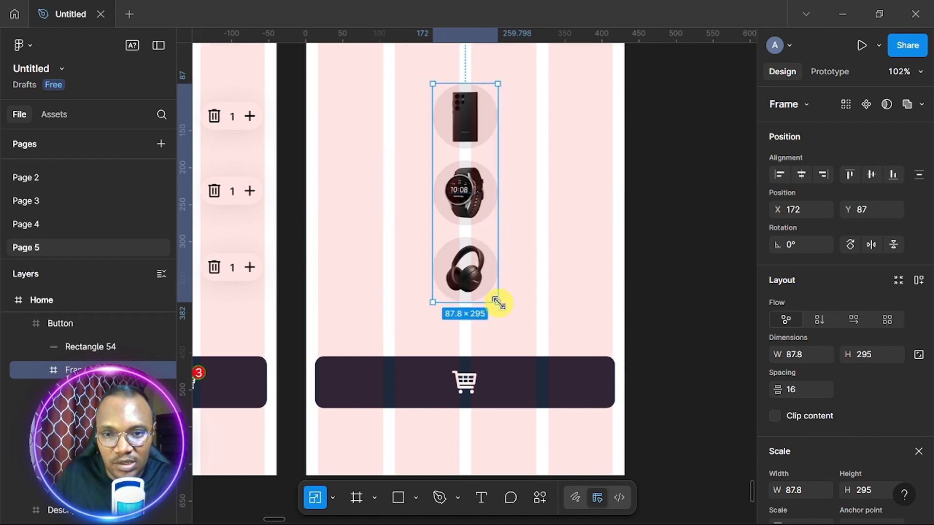
{"action": "left_click_drag", "start_coordinate": [499, 302], "coordinate": [463, 142]}
{"action": "scroll", "coordinate": [463, 144], "scroll_direction": "up", "scroll_amount": 5}
{"action": "scroll", "coordinate": [463, 142], "scroll_direction": "down", "scroll_amount": 2}
{"action": "scroll", "coordinate": [446, 182], "scroll_direction": "up", "scroll_amount": 4}
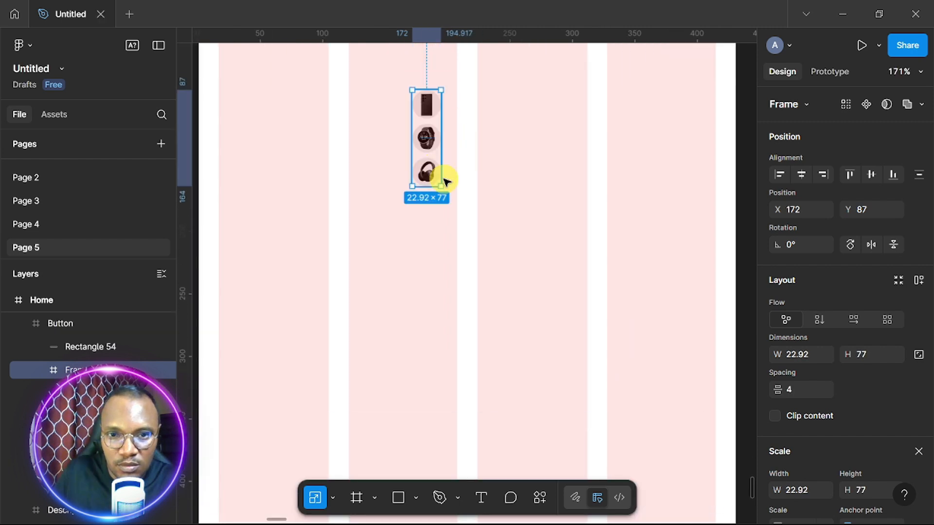
{"action": "left_click_drag", "start_coordinate": [439, 188], "coordinate": [437, 182]}
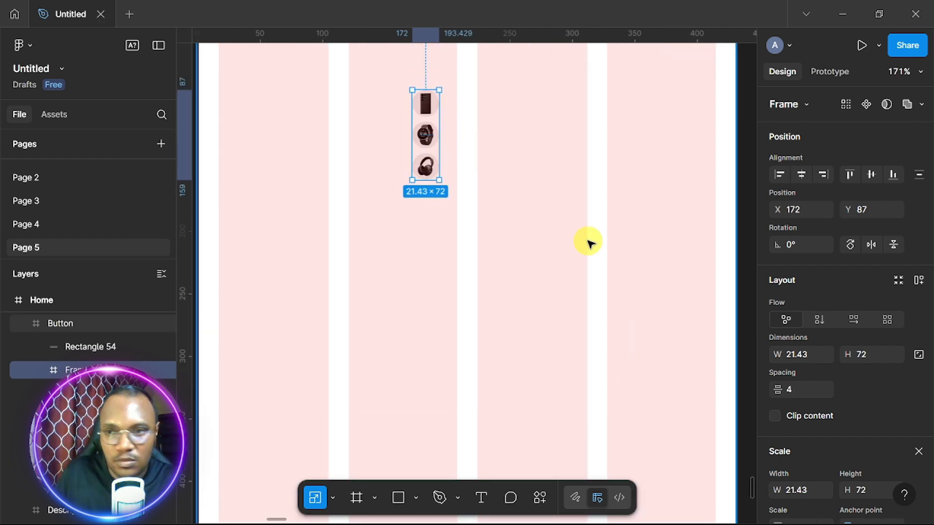
{"action": "left_click", "coordinate": [801, 174]}
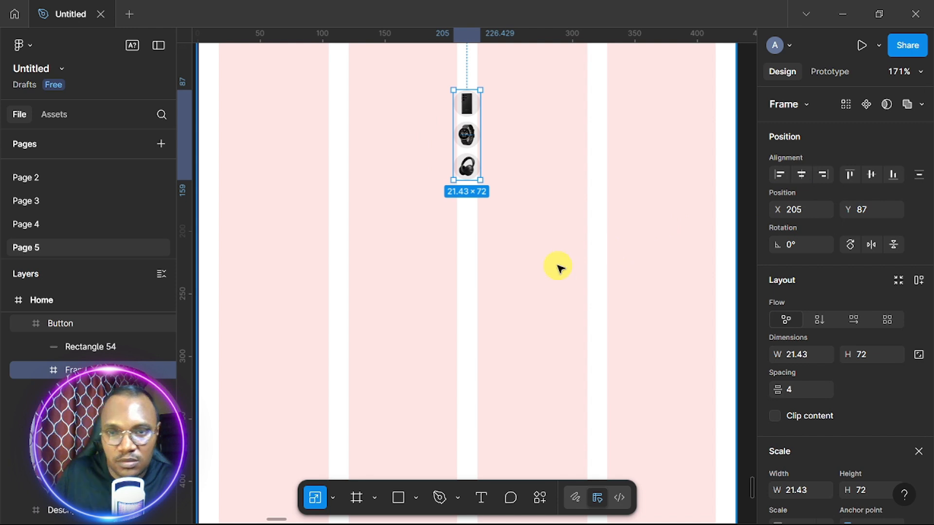
Try moving the small product image frame down to X 244, Y 359 above the checkout button, and undo the move
{"action": "scroll", "coordinate": [559, 268], "scroll_direction": "down", "scroll_amount": 2}
{"action": "scroll", "coordinate": [559, 268], "scroll_direction": "down", "scroll_amount": 3}
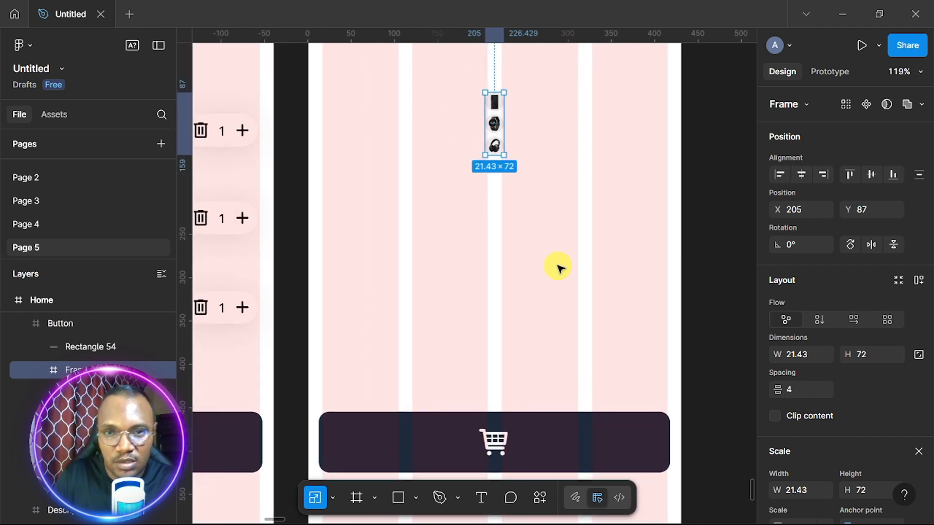
{"action": "left_click_drag", "start_coordinate": [494, 125], "coordinate": [530, 370]}
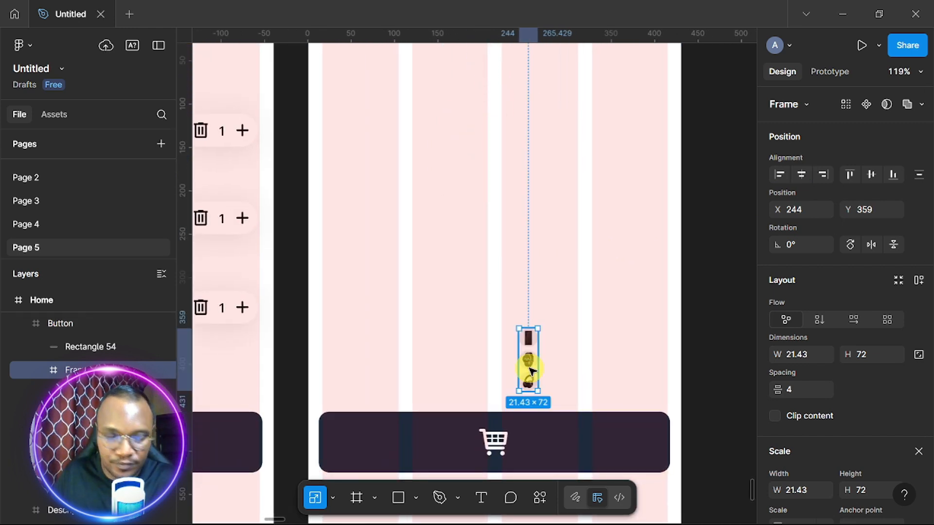
{"action": "key", "text": "ctrl+z"}
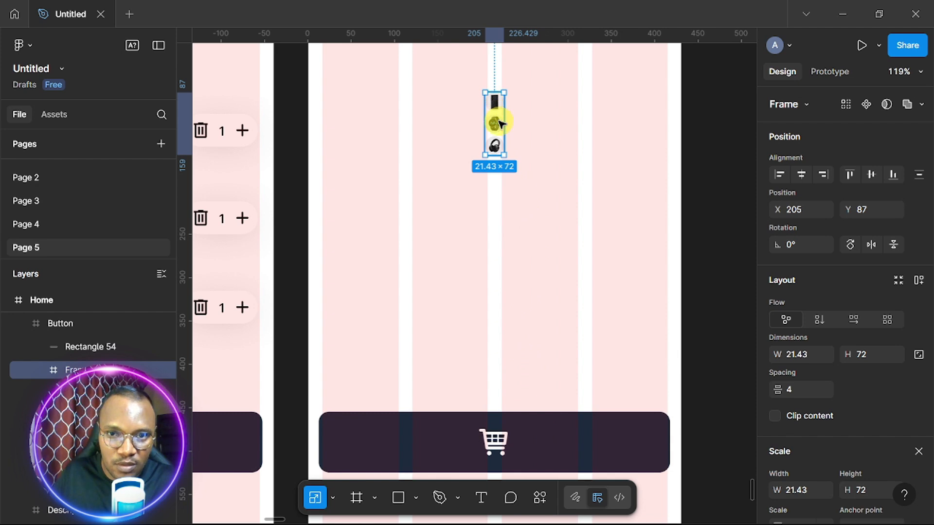
Duplicate the small product image frame straight down to Y 236 and delete the copy
{"action": "left_click_drag", "start_coordinate": [499, 127], "coordinate": [499, 257]}
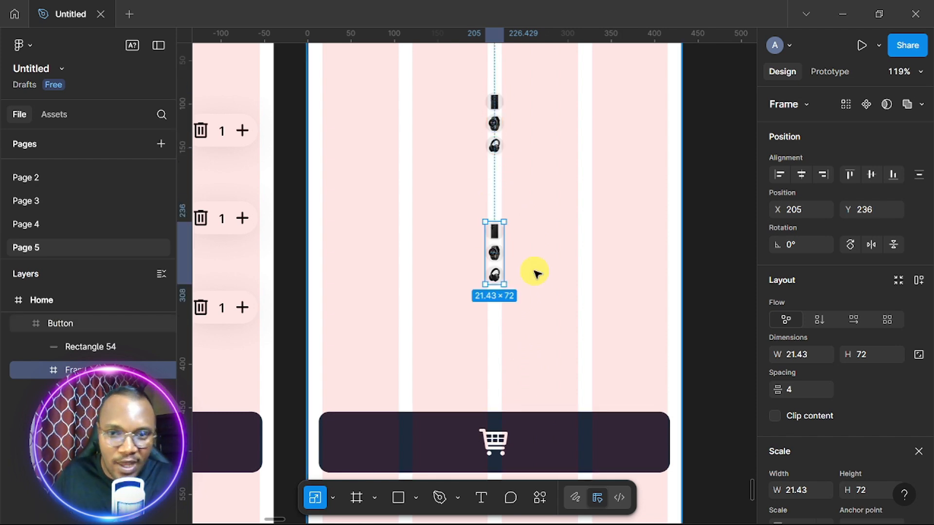
{"action": "key", "text": "Delete"}
{"action": "scroll", "coordinate": [516, 341], "scroll_direction": "down", "scroll_amount": 1}
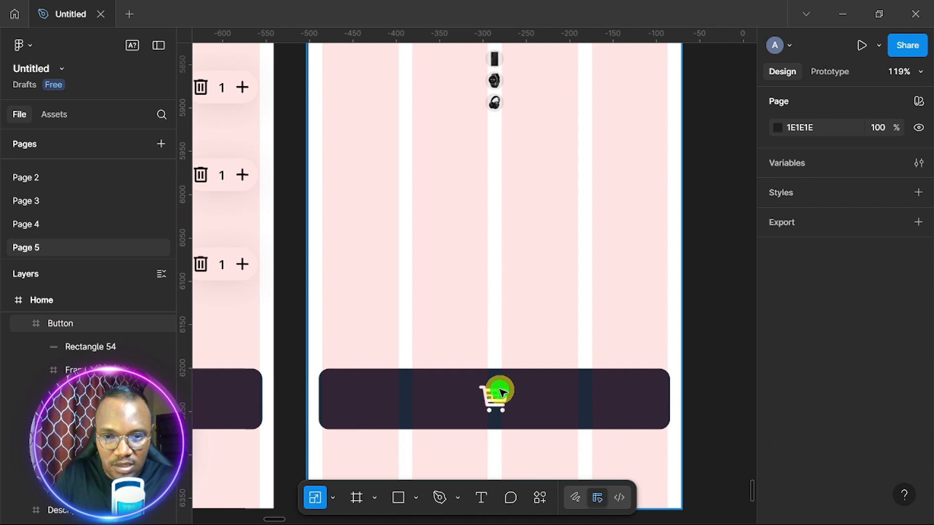
Duplicate the cart icon in the checkout button and replace the copy with the copied small product image frame
{"action": "left_click", "coordinate": [501, 392]}
{"action": "double_click", "coordinate": [501, 392]}
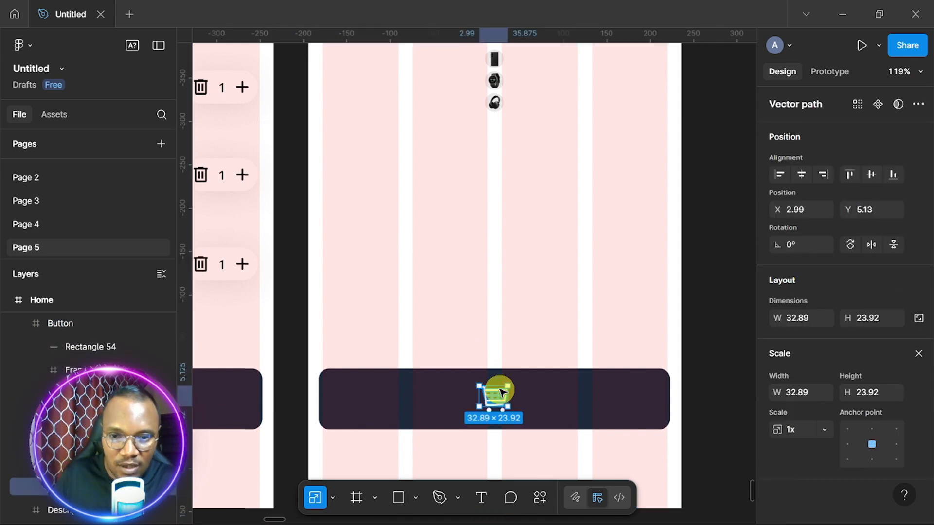
{"action": "left_click", "coordinate": [533, 399]}
{"action": "left_click", "coordinate": [506, 402]}
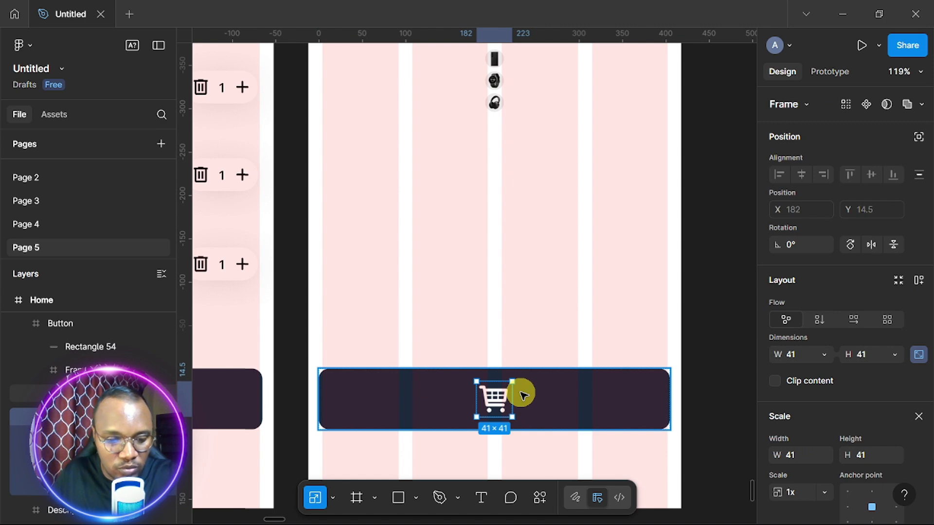
{"action": "key", "text": "ctrl+d"}
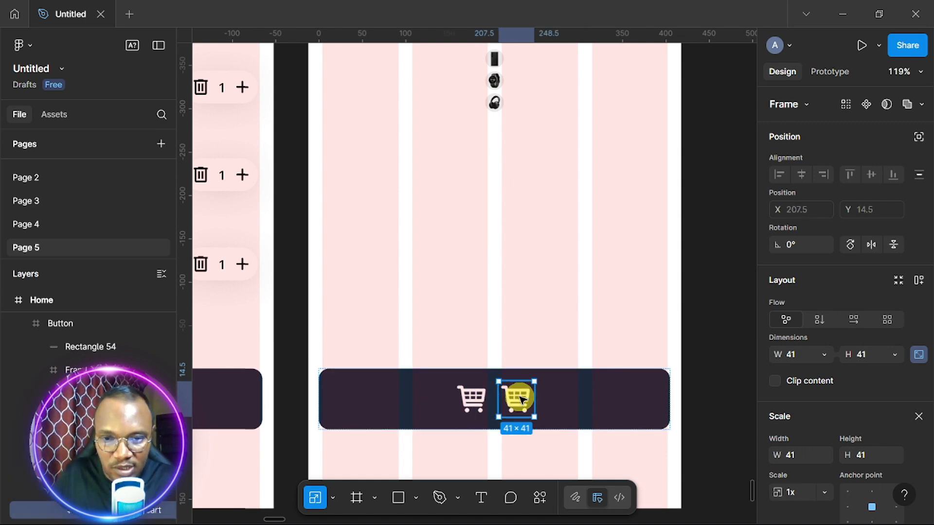
{"action": "right_click", "coordinate": [521, 400]}
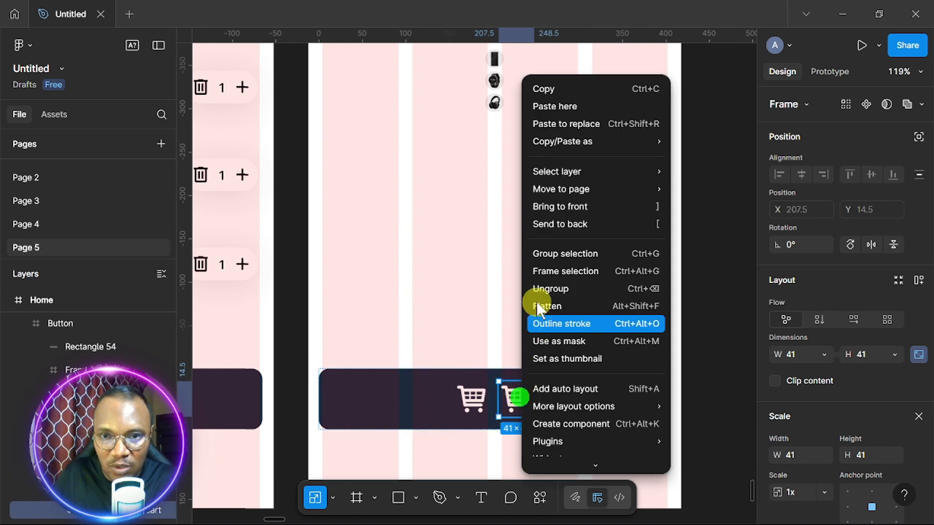
{"action": "left_click", "coordinate": [583, 128]}
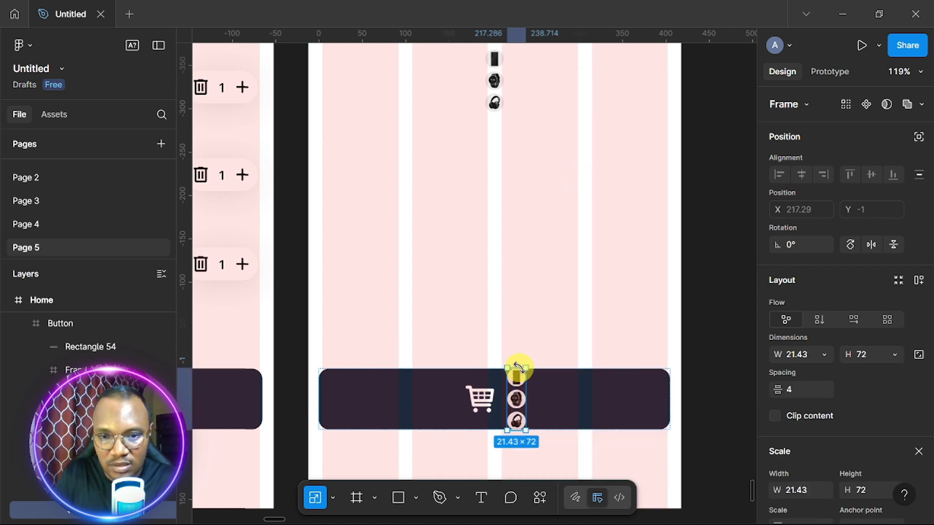
Make the pasted product image frame ignore auto layout and nudge it left over the cart icon to X 195.29
{"action": "left_click", "coordinate": [918, 137]}
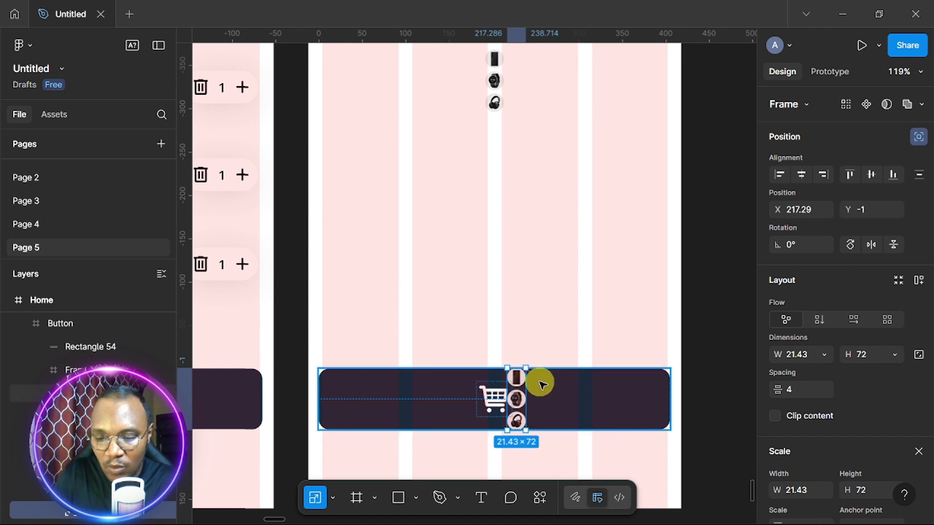
{"action": "key", "text": "Left"}
{"action": "key", "text": "Left"}
{"action": "key", "text": "Left"}
{"action": "key", "text": "Left"}
{"action": "key", "text": "Left"}
{"action": "key", "text": "Left"}
{"action": "key", "text": "Left"}
{"action": "key", "text": "Left"}
{"action": "key", "text": "Left"}
{"action": "key", "text": "Left"}
{"action": "key", "text": "Left"}
{"action": "key", "text": "Left"}
{"action": "key", "text": "Left"}
{"action": "key", "text": "Left"}
{"action": "key", "text": "Left"}
{"action": "key", "text": "Left"}
{"action": "key", "text": "Left"}
{"action": "key", "text": "Left"}
{"action": "key", "text": "Left"}
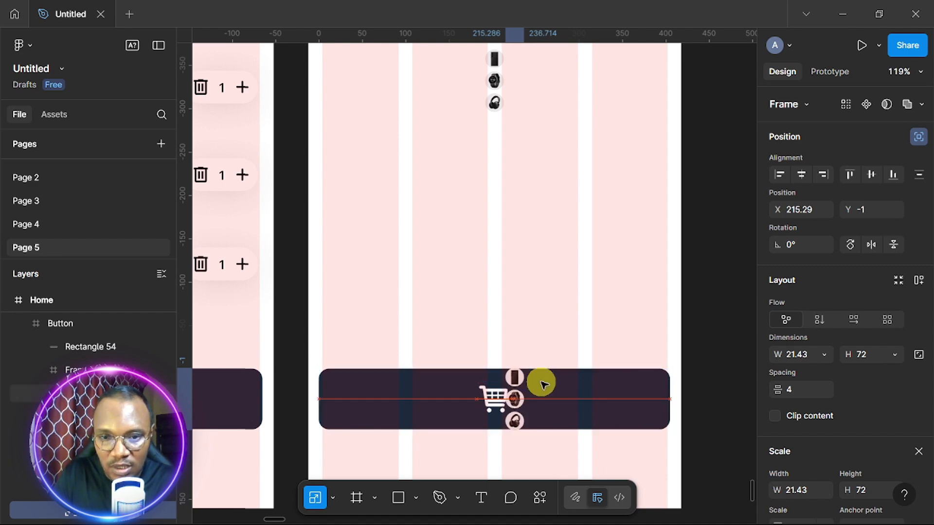
{"action": "key", "text": "Left"}
{"action": "key", "text": "Left"}
{"action": "key", "text": "Left"}
{"action": "key", "text": "Left"}
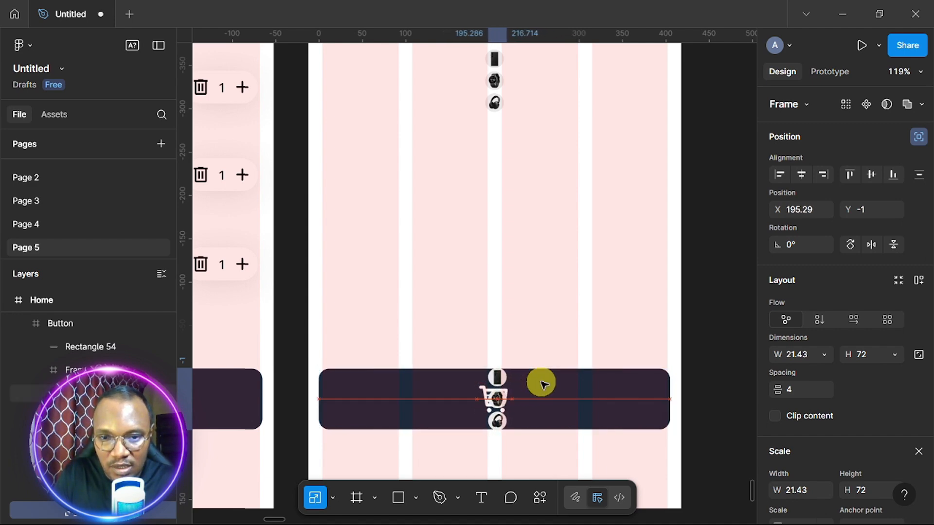
Raise the pasted image frame above the cart icon to Y -64 and centre it horizontally in the button
{"action": "key", "text": "Up"}
{"action": "key", "text": "Up"}
{"action": "key", "text": "Up"}
{"action": "key", "text": "Up"}
{"action": "key", "text": "Up"}
{"action": "key", "text": "Up"}
{"action": "key", "text": "Up"}
{"action": "key", "text": "Up"}
{"action": "key", "text": "Up"}
{"action": "key", "text": "Up"}
{"action": "key", "text": "Up"}
{"action": "key", "text": "Up"}
{"action": "key", "text": "Up"}
{"action": "key", "text": "Up"}
{"action": "key", "text": "Up"}
{"action": "key", "text": "Up"}
{"action": "key", "text": "Up"}
{"action": "key", "text": "Up"}
{"action": "key", "text": "Up"}
{"action": "key", "text": "Up"}
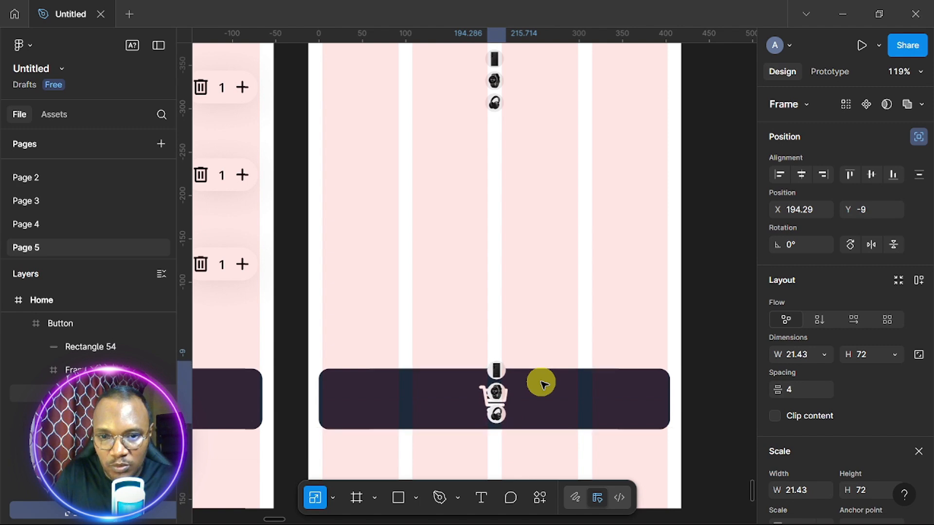
{"action": "key", "text": "Up"}
{"action": "key", "text": "Up"}
{"action": "key", "text": "Up"}
{"action": "key", "text": "Up"}
{"action": "key", "text": "Up"}
{"action": "key", "text": "Up"}
{"action": "key", "text": "Up"}
{"action": "key", "text": "Up"}
{"action": "key", "text": "Up"}
{"action": "key", "text": "Up"}
{"action": "key", "text": "Up"}
{"action": "key", "text": "Up"}
{"action": "key", "text": "Up"}
{"action": "key", "text": "Up"}
{"action": "key", "text": "Up"}
{"action": "key", "text": "Up"}
{"action": "key", "text": "Up"}
{"action": "key", "text": "Up"}
{"action": "key", "text": "Up"}
{"action": "key", "text": "Up"}
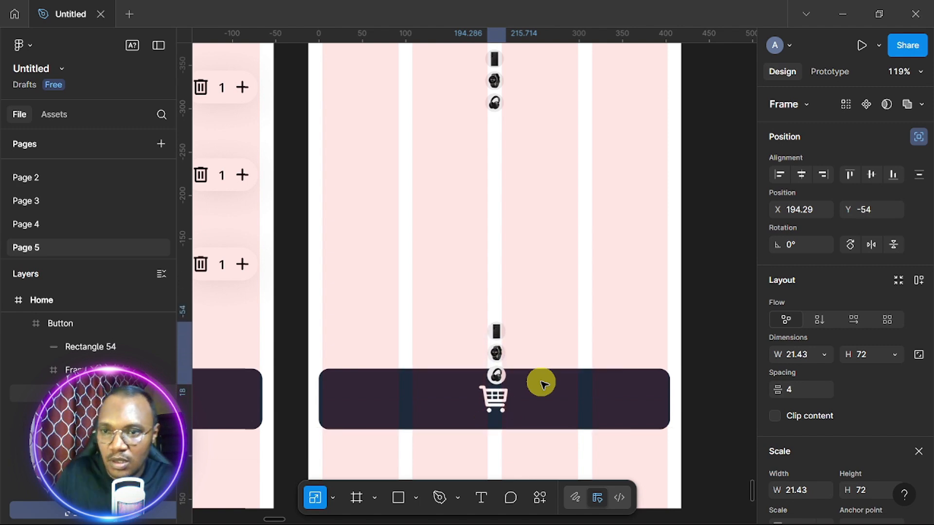
{"action": "left_click", "coordinate": [802, 175]}
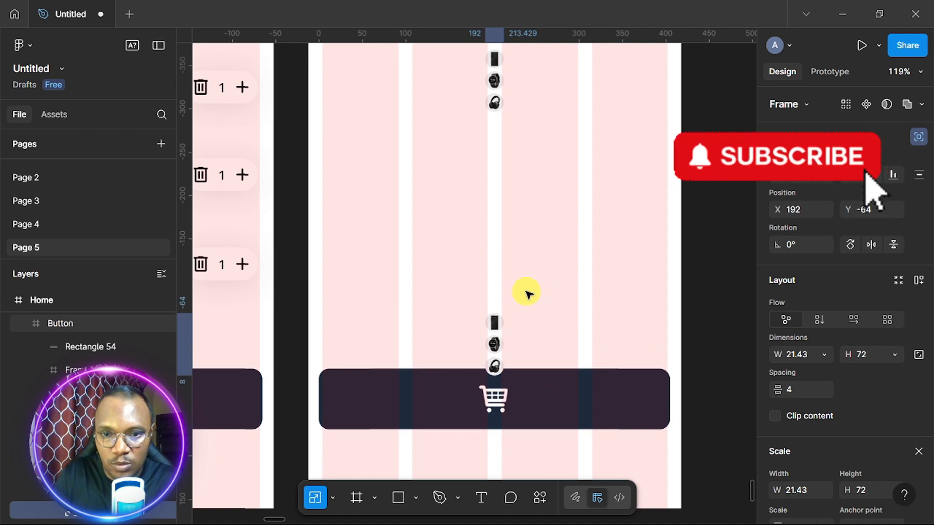
Move the pasted image frame straight up to Y -367, over the original small product images
{"action": "key", "text": "Up"}
{"action": "key", "text": "Up"}
{"action": "key", "text": "Up"}
{"action": "key", "text": "Up"}
{"action": "key", "text": "Up"}
{"action": "key", "text": "Up"}
{"action": "key", "text": "Up"}
{"action": "key", "text": "Up"}
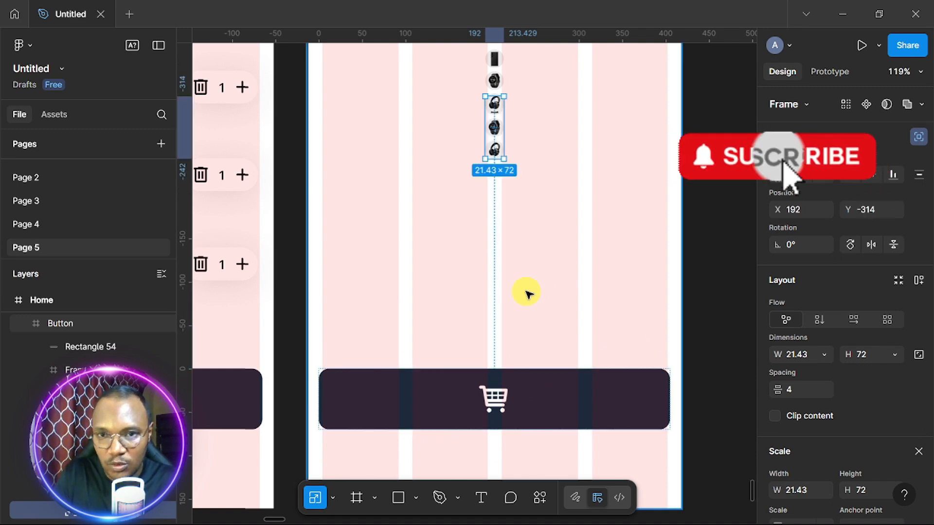
{"action": "key", "text": "Up"}
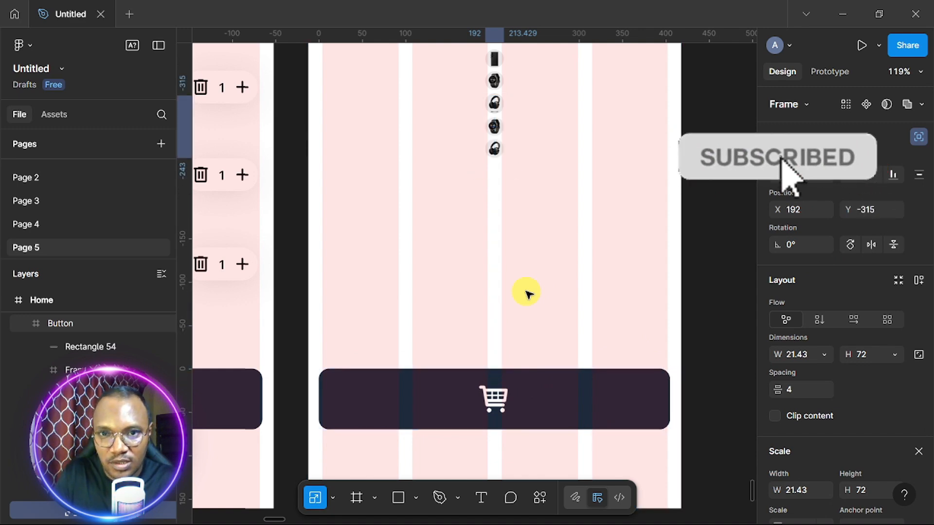
{"action": "key", "text": "Up"}
{"action": "key", "text": "Up"}
{"action": "key", "text": "Up"}
{"action": "key", "text": "Up"}
{"action": "key", "text": "Up"}
{"action": "key", "text": "Up"}
{"action": "key", "text": "Up"}
{"action": "key", "text": "Up"}
{"action": "key", "text": "Up"}
{"action": "key", "text": "Up"}
{"action": "key", "text": "Up"}
{"action": "key", "text": "Up"}
{"action": "key", "text": "Up"}
{"action": "key", "text": "Up"}
{"action": "key", "text": "Up"}
{"action": "key", "text": "Up"}
{"action": "key", "text": "Up"}
{"action": "key", "text": "Up"}
{"action": "key", "text": "Up"}
{"action": "key", "text": "Up"}
{"action": "key", "text": "Up"}
{"action": "key", "text": "Up"}
{"action": "key", "text": "Up"}
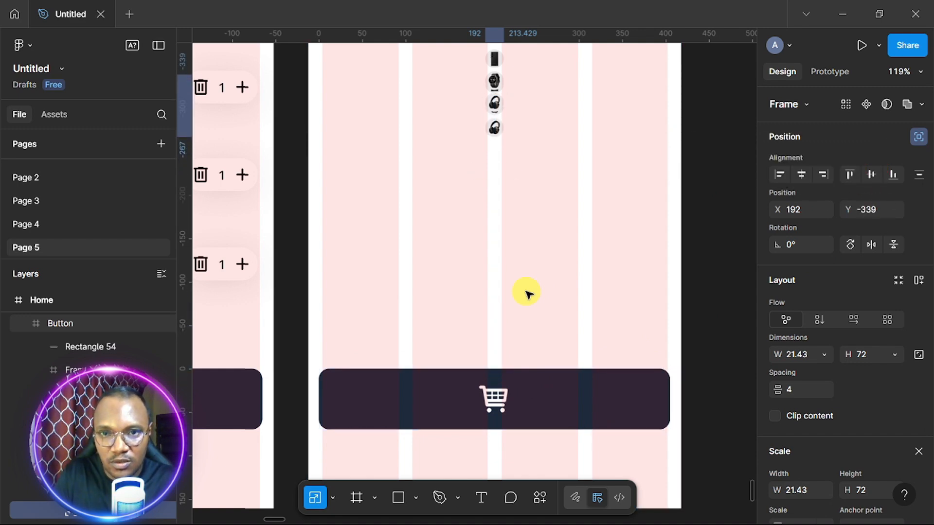
{"action": "key", "text": "Up"}
{"action": "key", "text": "Up"}
{"action": "key", "text": "Up"}
{"action": "key", "text": "Up"}
{"action": "key", "text": "Up"}
{"action": "key", "text": "Up"}
{"action": "key", "text": "Up"}
{"action": "key", "text": "Up"}
{"action": "key", "text": "Up"}
{"action": "key", "text": "Up"}
{"action": "key", "text": "Up"}
{"action": "key", "text": "Up"}
{"action": "key", "text": "Up"}
{"action": "key", "text": "Up"}
{"action": "key", "text": "Up"}
{"action": "key", "text": "Up"}
{"action": "key", "text": "Up"}
{"action": "key", "text": "Up"}
{"action": "key", "text": "Up"}
{"action": "key", "text": "Up"}
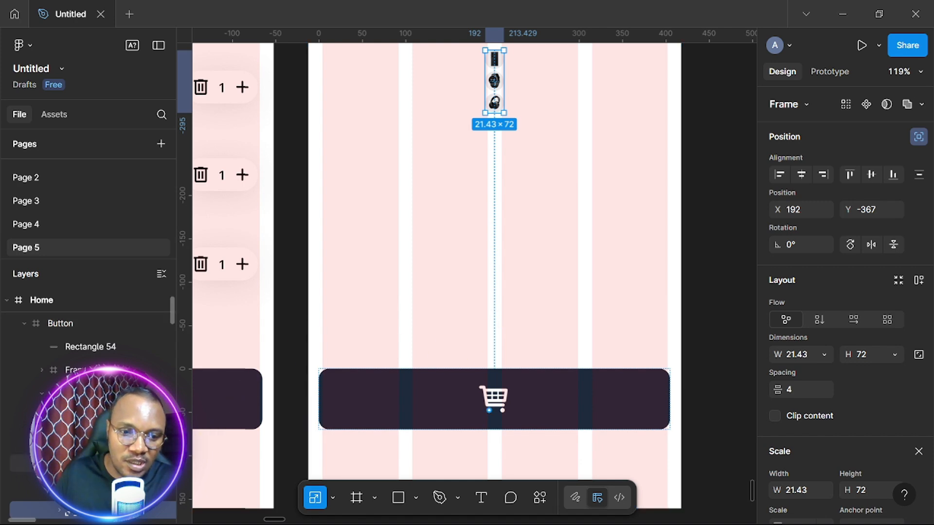
Ungroup the pasted product image frame and open the opacity of its three images for editing
{"action": "scroll", "coordinate": [66, 486], "scroll_direction": "down", "scroll_amount": 3}
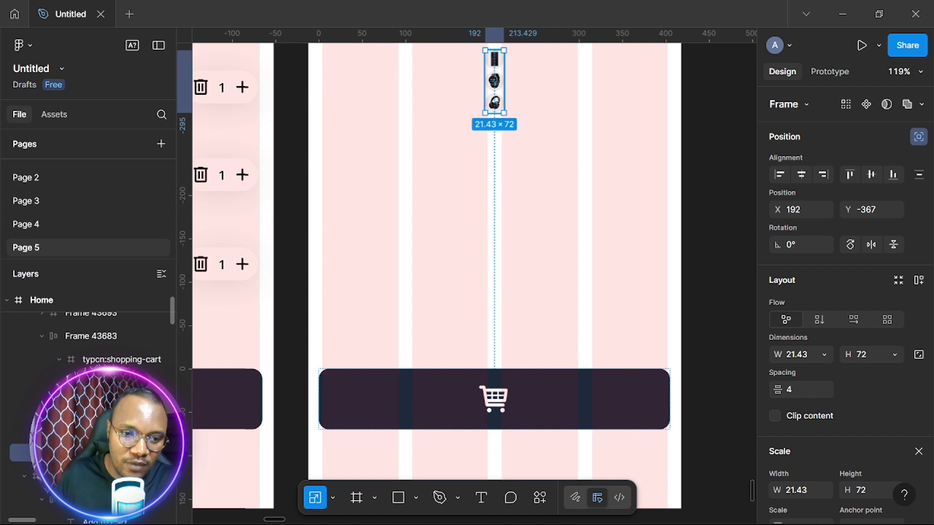
{"action": "right_click", "coordinate": [496, 79]}
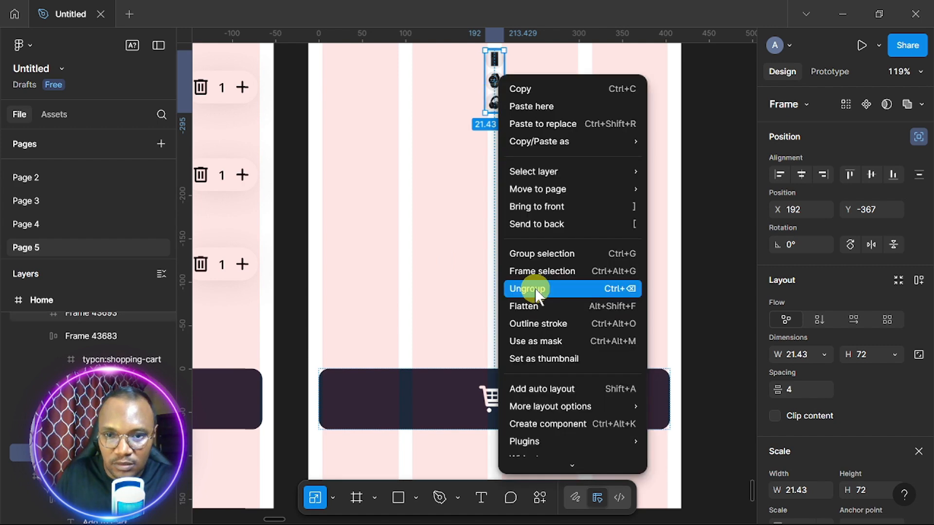
{"action": "left_click", "coordinate": [536, 292]}
{"action": "scroll", "coordinate": [797, 420], "scroll_direction": "down", "scroll_amount": 2}
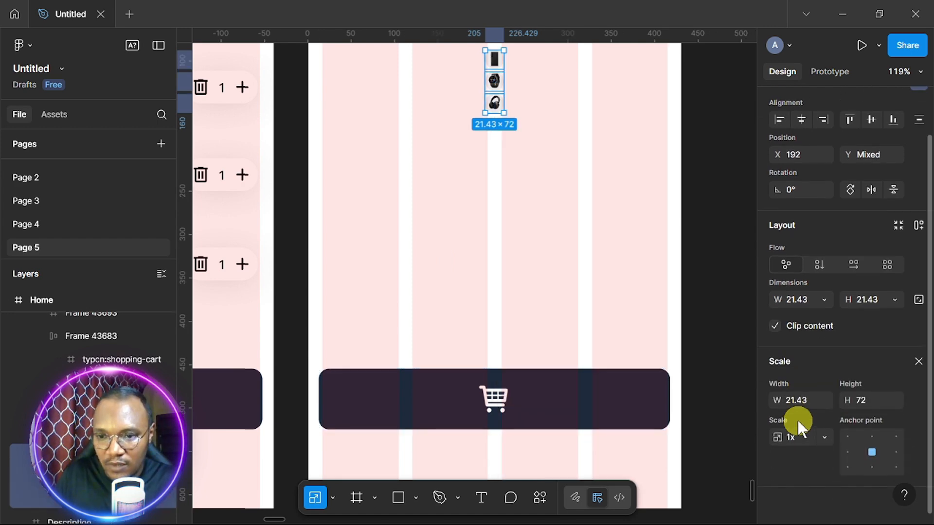
{"action": "key", "text": "v"}
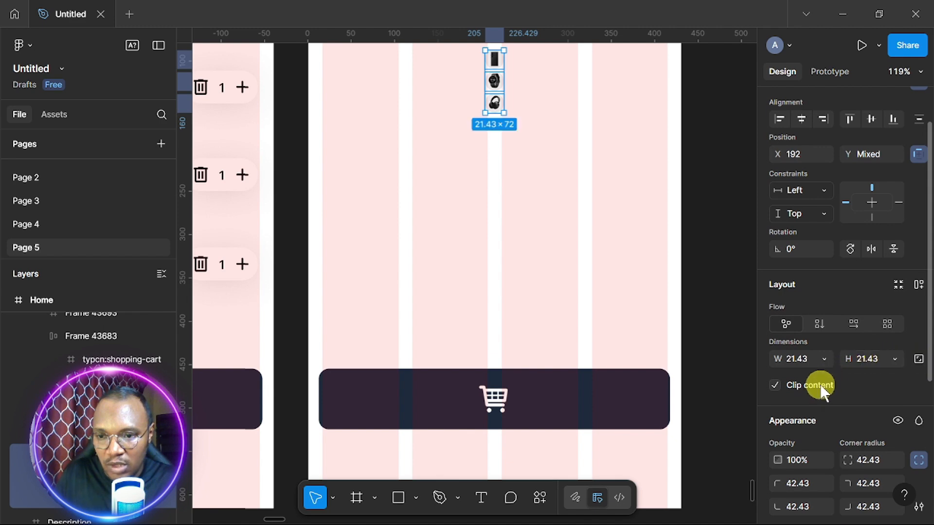
{"action": "scroll", "coordinate": [819, 389], "scroll_direction": "down", "scroll_amount": 5}
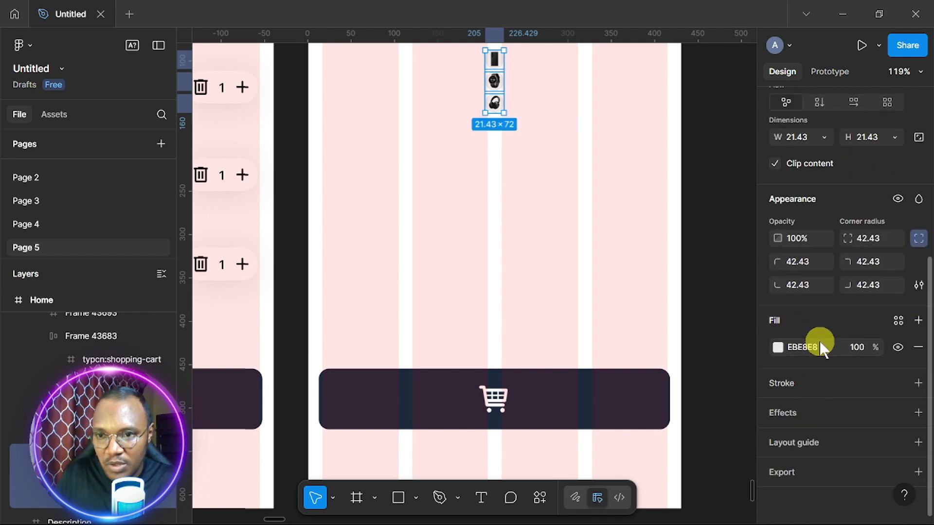
{"action": "left_click", "coordinate": [798, 239]}
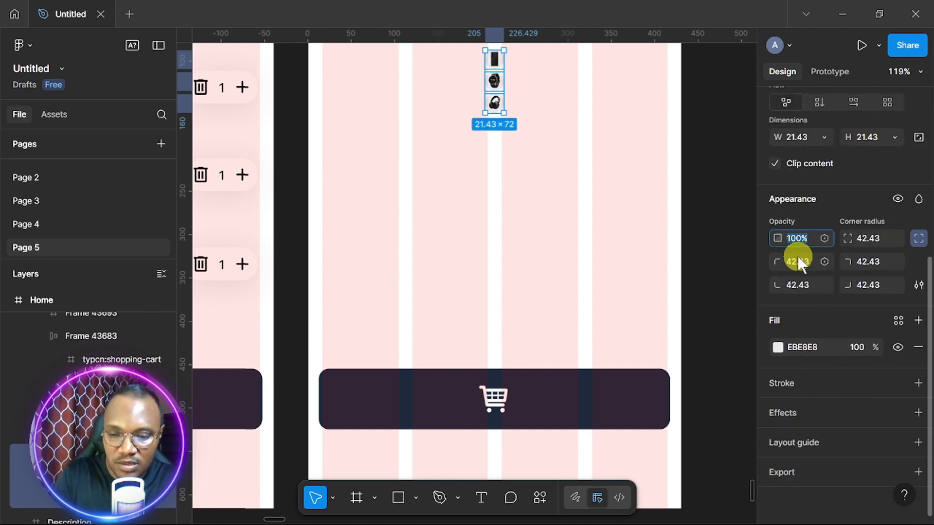
Ungroup the original small product image frame in the cart panel and clear the selection
{"action": "left_click", "coordinate": [495, 92]}
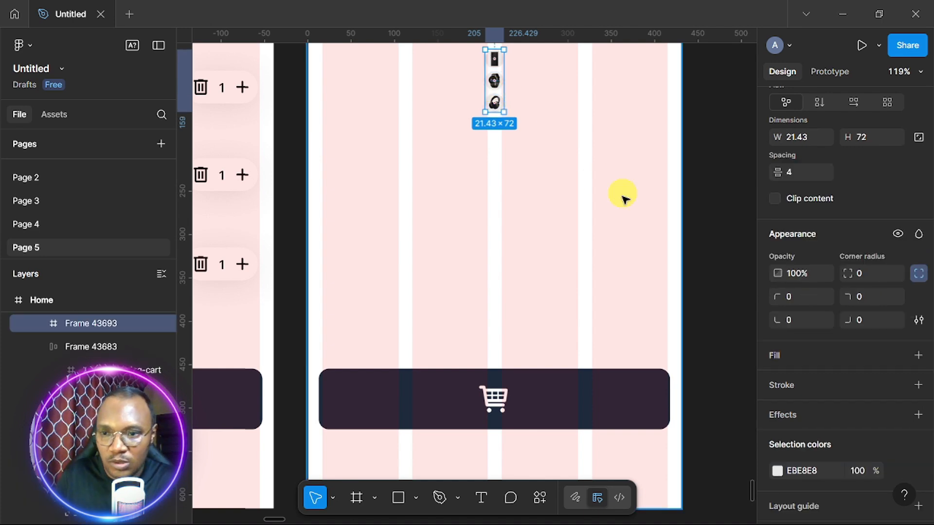
{"action": "right_click", "coordinate": [492, 87]}
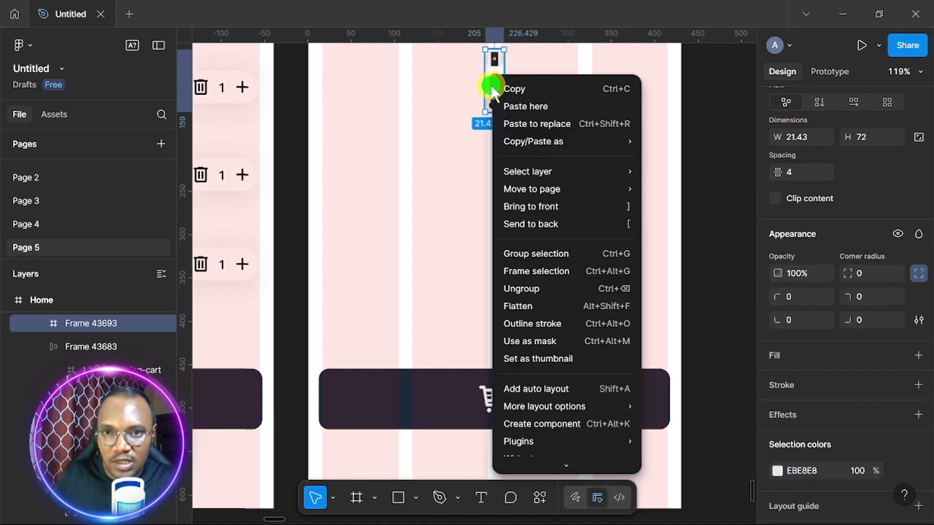
{"action": "left_click", "coordinate": [530, 288]}
{"action": "left_click", "coordinate": [696, 154]}
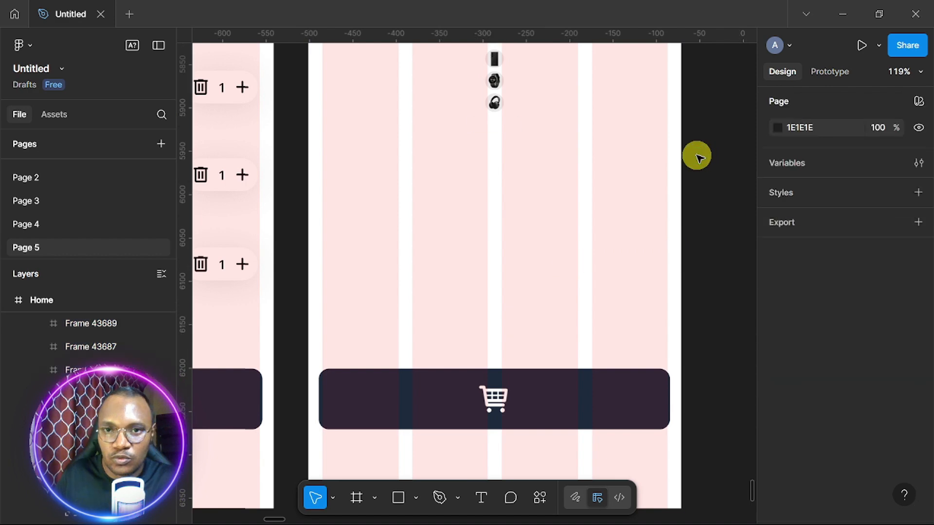
Duplicate the Home screen with the small product images and place the copy beside it at X -31, Y 5430
{"action": "scroll", "coordinate": [579, 183], "scroll_direction": "down", "scroll_amount": 5}
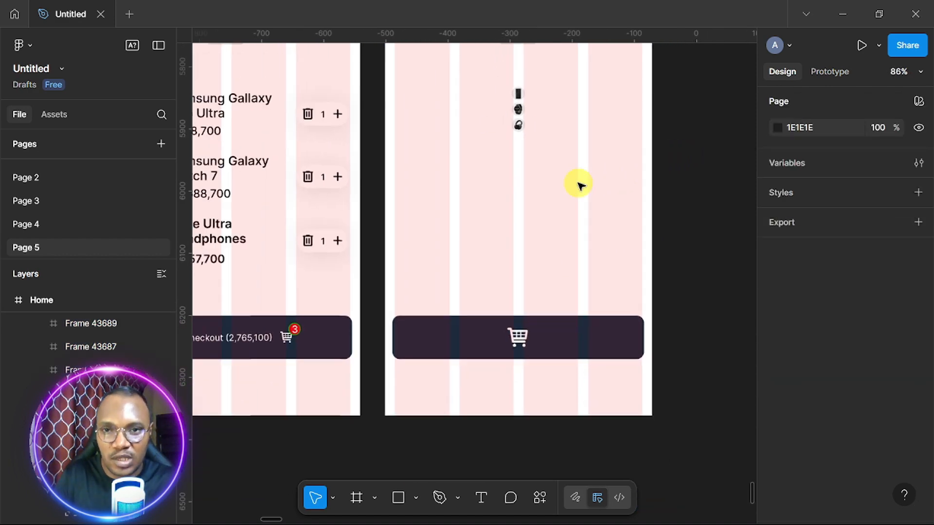
{"action": "scroll", "coordinate": [579, 184], "scroll_direction": "up", "scroll_amount": 3}
{"action": "scroll", "coordinate": [579, 184], "scroll_direction": "right", "scroll_amount": 2}
{"action": "scroll", "coordinate": [579, 184], "scroll_direction": "up", "scroll_amount": 1}
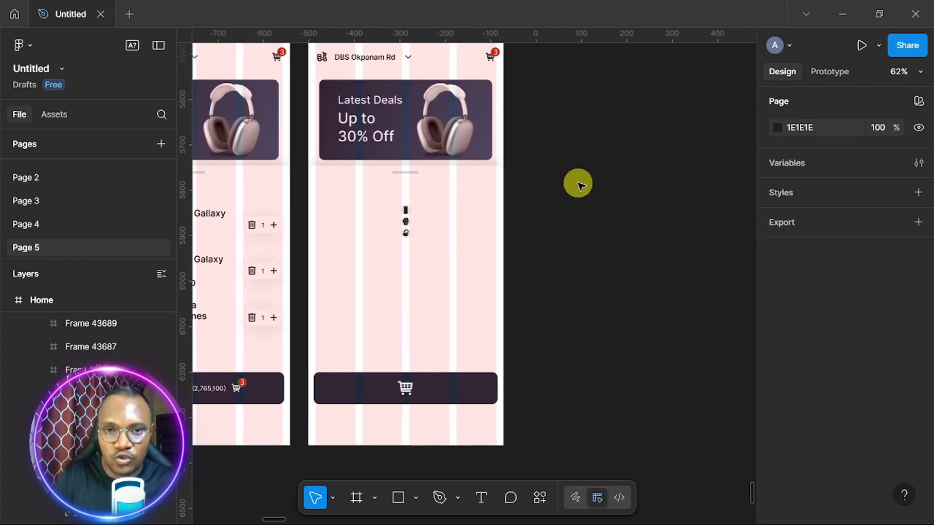
{"action": "scroll", "coordinate": [579, 184], "scroll_direction": "down", "scroll_amount": 2}
{"action": "scroll", "coordinate": [578, 184], "scroll_direction": "up", "scroll_amount": 1}
{"action": "scroll", "coordinate": [579, 184], "scroll_direction": "right", "scroll_amount": 1}
{"action": "scroll", "coordinate": [579, 184], "scroll_direction": "down", "scroll_amount": 1}
{"action": "scroll", "coordinate": [579, 184], "scroll_direction": "right", "scroll_amount": 1}
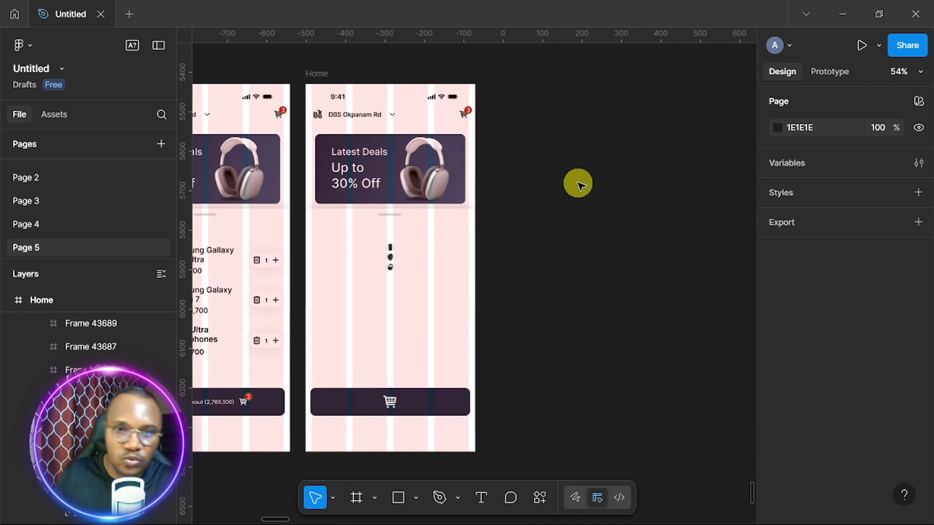
{"action": "left_click", "coordinate": [317, 74]}
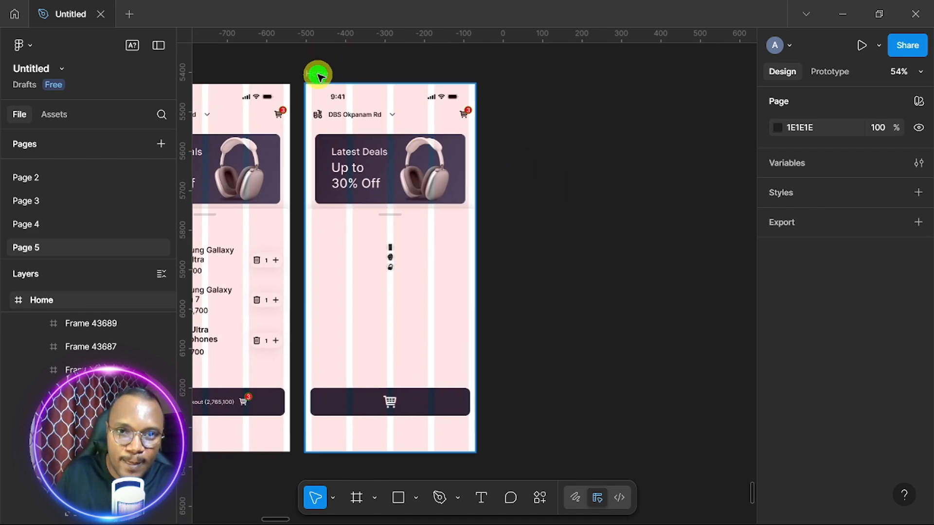
{"action": "left_click", "coordinate": [421, 295]}
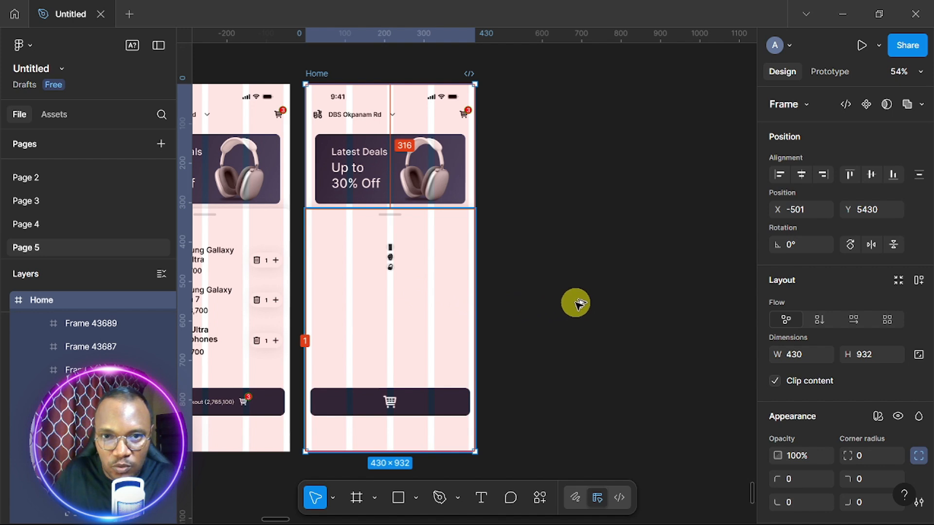
{"action": "key", "text": "ctrl+d"}
{"action": "left_click_drag", "start_coordinate": [607, 298], "coordinate": [612, 301]}
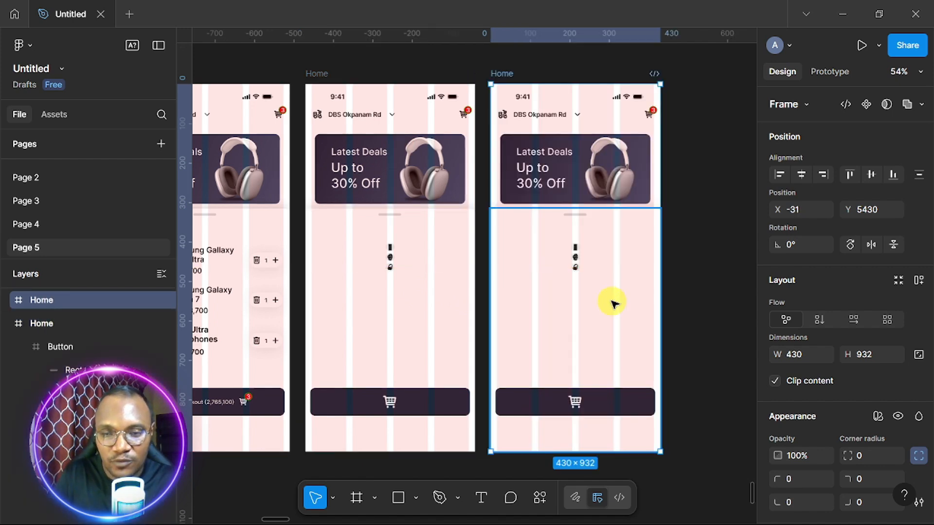
Set the opacity of the three small product images in the new Home copy to 0%
{"action": "scroll", "coordinate": [612, 303], "scroll_direction": "up", "scroll_amount": 5}
{"action": "scroll", "coordinate": [612, 303], "scroll_direction": "down", "scroll_amount": 3}
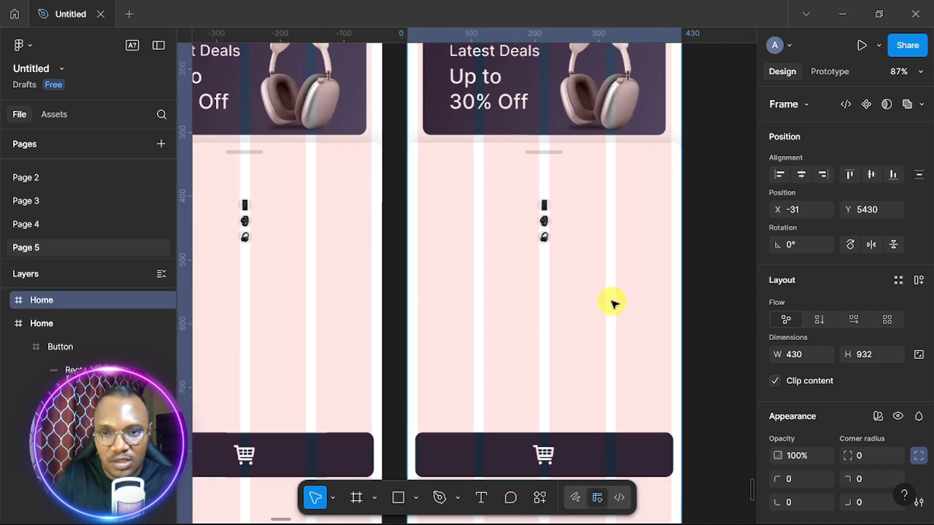
{"action": "scroll", "coordinate": [613, 303], "scroll_direction": "up", "scroll_amount": 2}
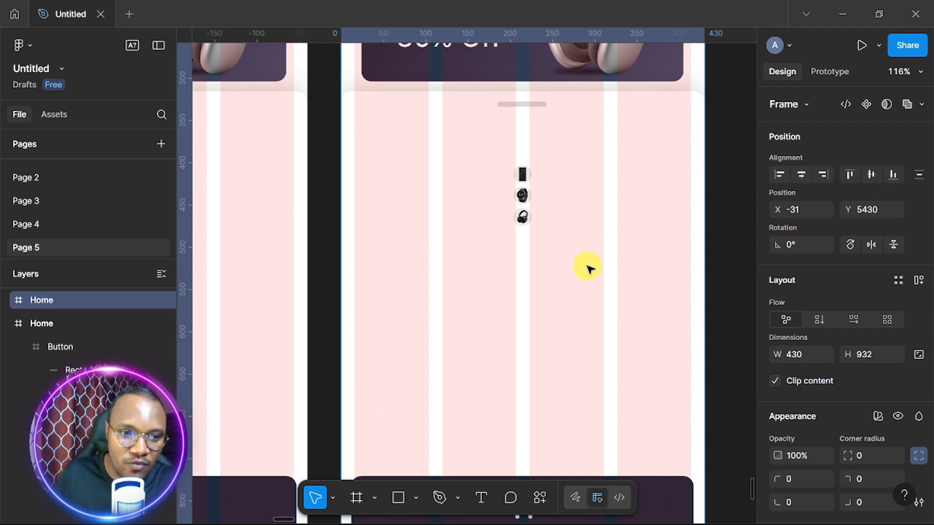
{"action": "double_click", "coordinate": [522, 175]}
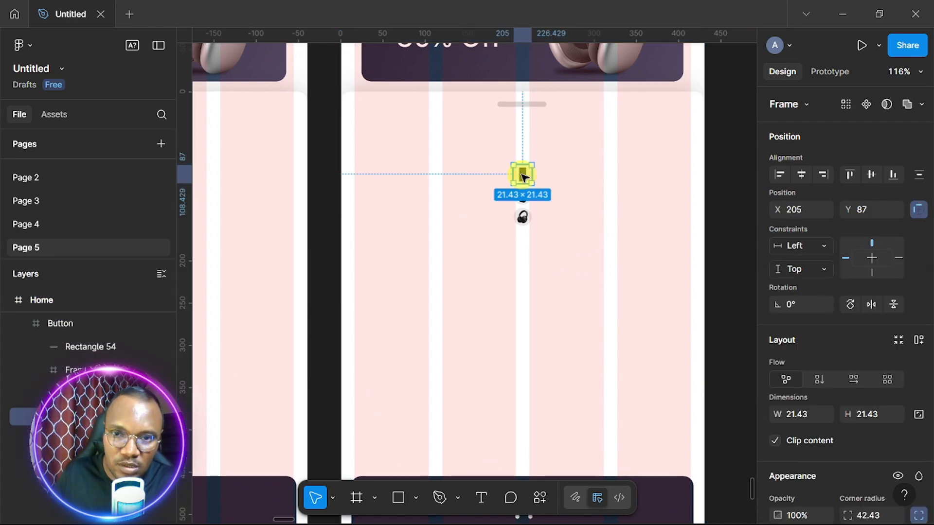
{"action": "left_click", "coordinate": [522, 202], "text": "shift"}
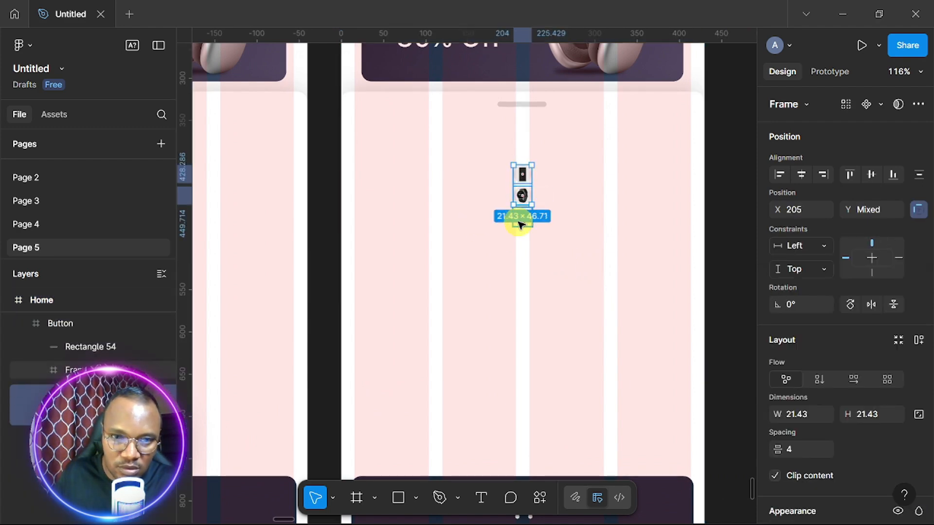
{"action": "left_click", "coordinate": [519, 219], "text": "shift"}
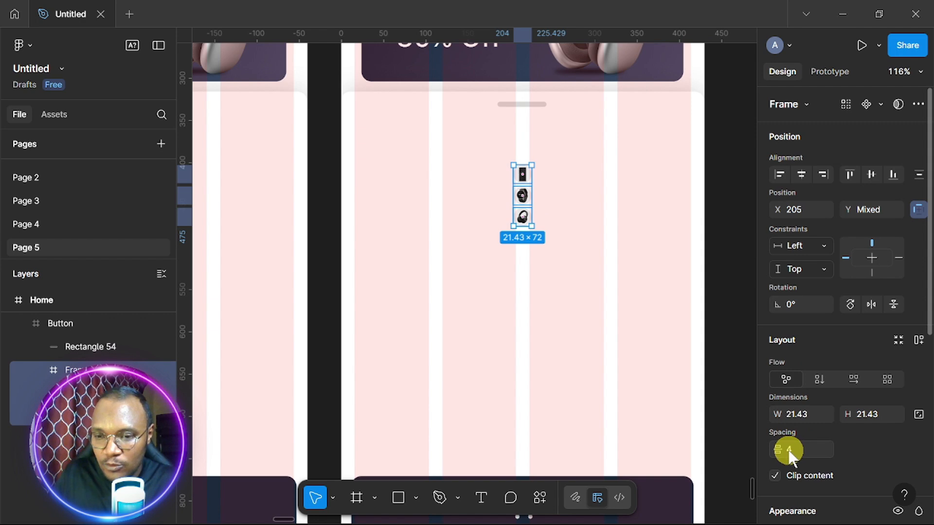
{"action": "scroll", "coordinate": [808, 408], "scroll_direction": "down", "scroll_amount": 5}
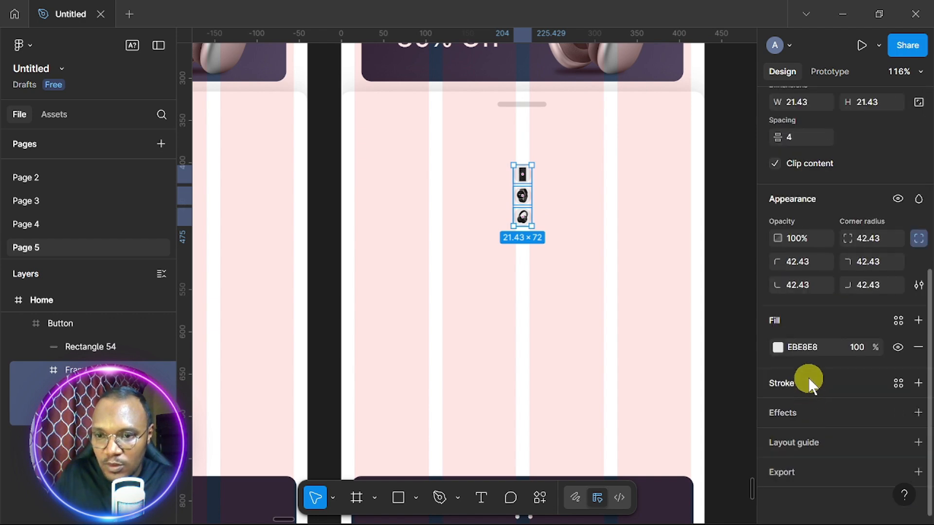
{"action": "scroll", "coordinate": [808, 377], "scroll_direction": "up", "scroll_amount": 3}
{"action": "scroll", "coordinate": [809, 330], "scroll_direction": "down", "scroll_amount": 3}
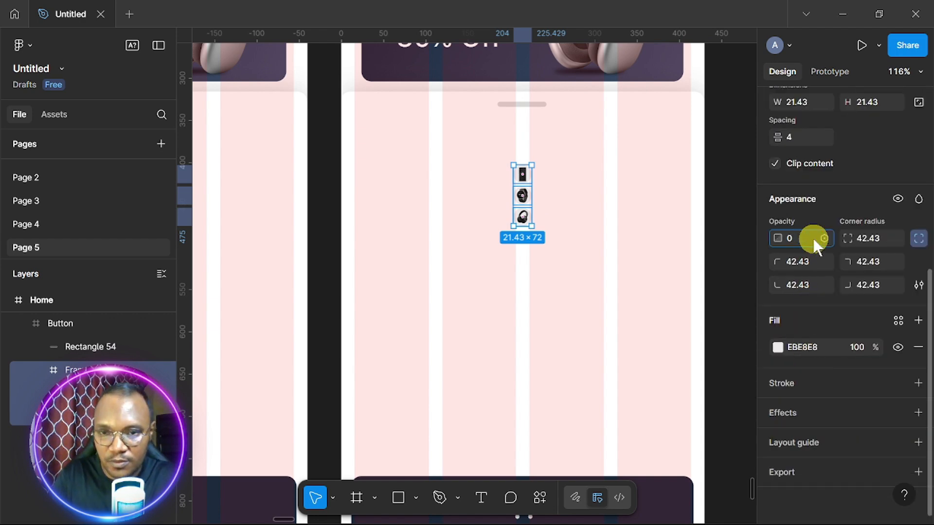
Reselect the three hidden product image frames in the new Home copy and set their opacity to 100%
{"action": "left_click", "coordinate": [551, 318]}
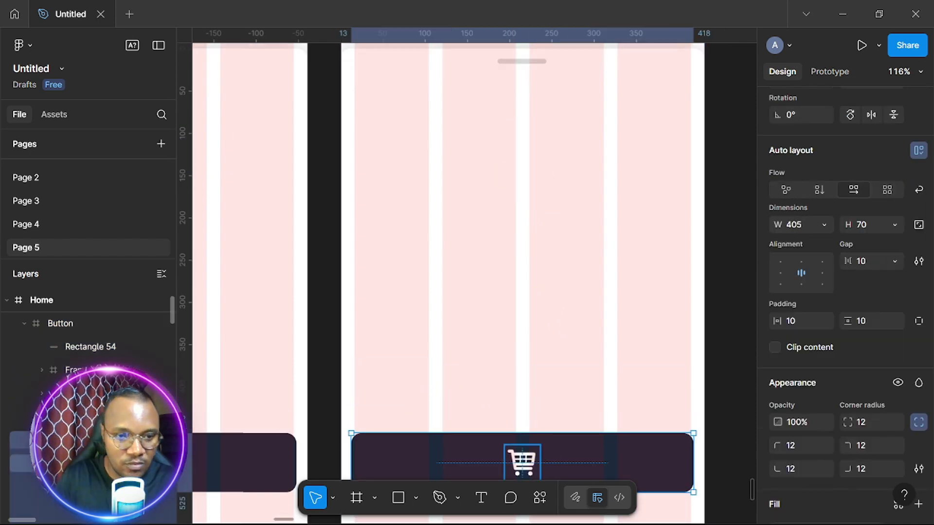
{"action": "scroll", "coordinate": [97, 463], "scroll_direction": "down", "scroll_amount": 3}
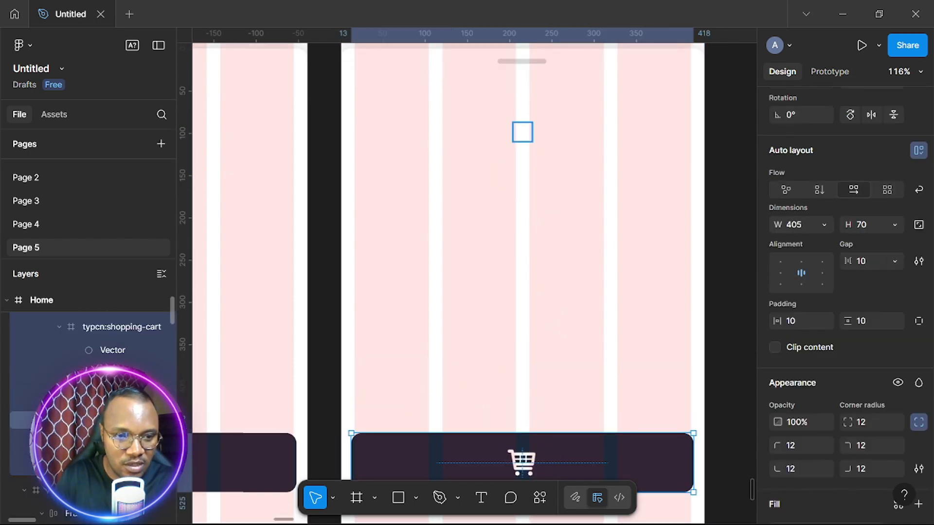
{"action": "scroll", "coordinate": [92, 340], "scroll_direction": "up", "scroll_amount": 1}
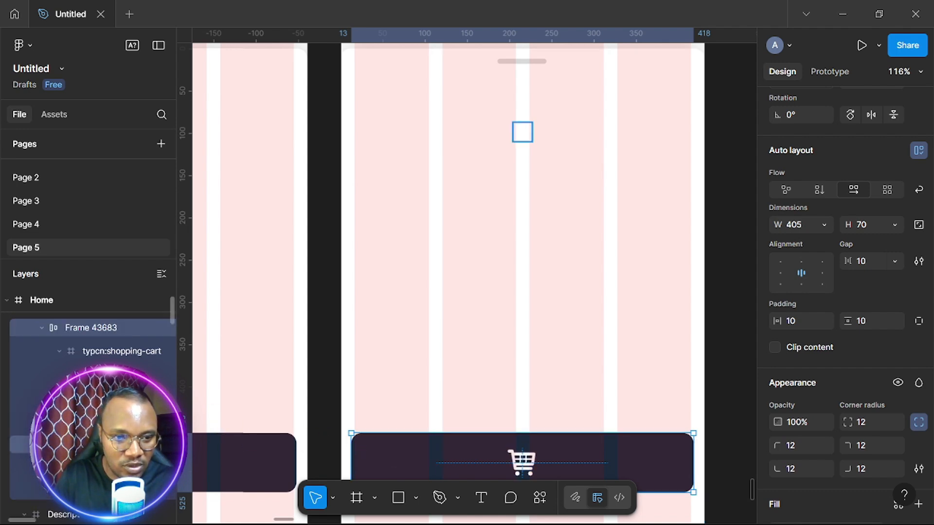
{"action": "left_click", "coordinate": [19, 444]}
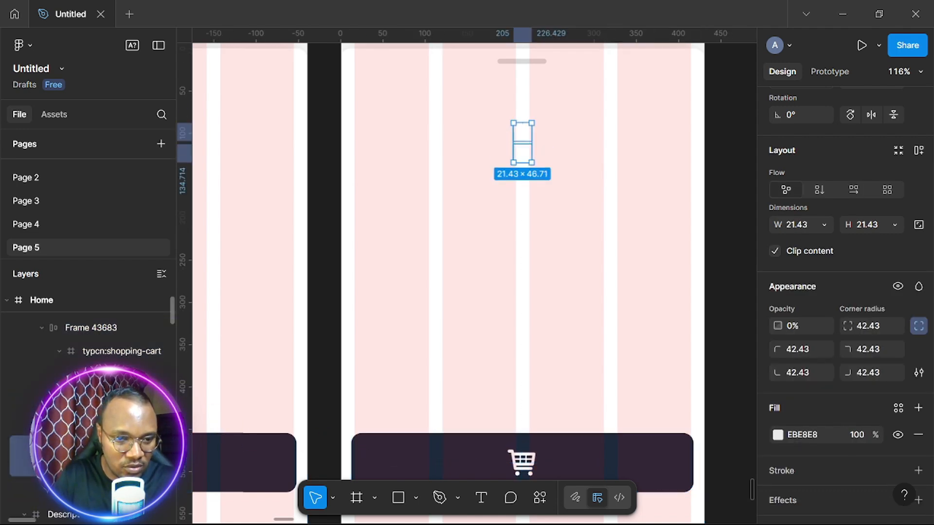
{"action": "left_click", "coordinate": [93, 492]}
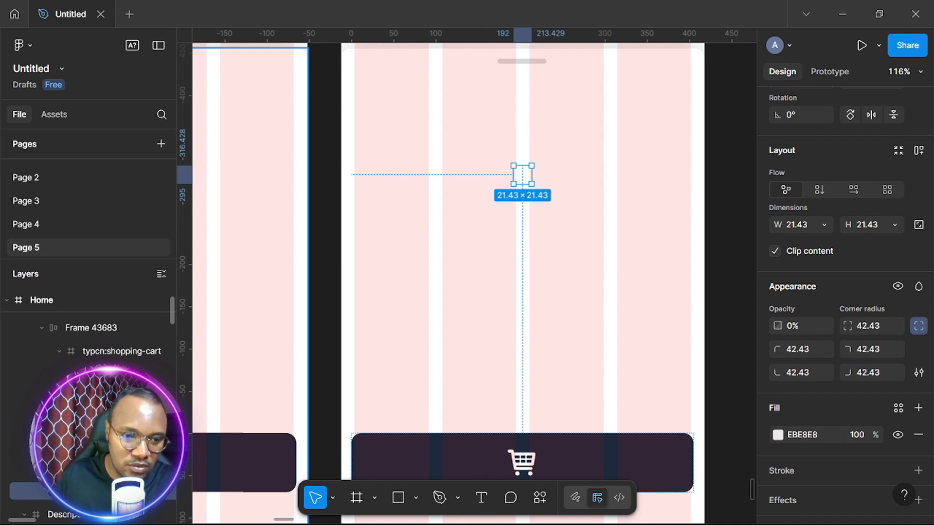
{"action": "left_click", "coordinate": [92, 445], "text": "shift"}
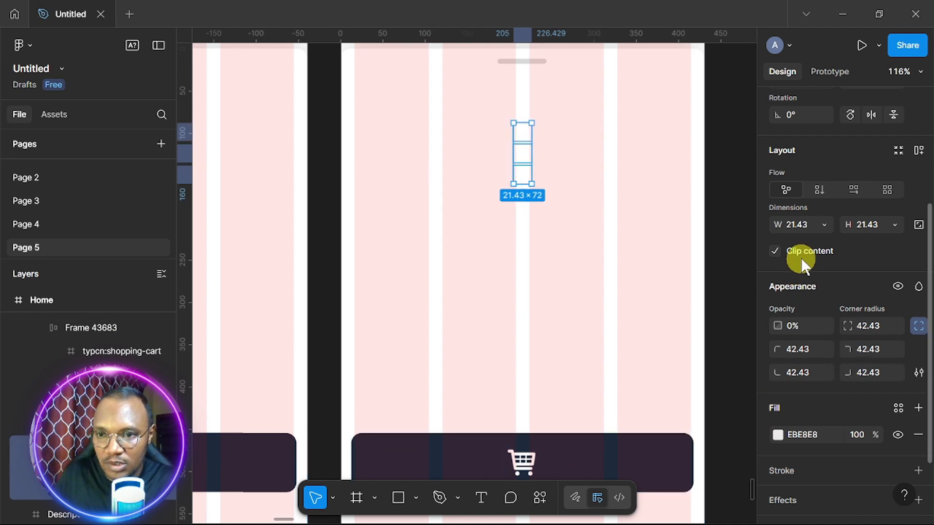
{"action": "left_click", "coordinate": [806, 323]}
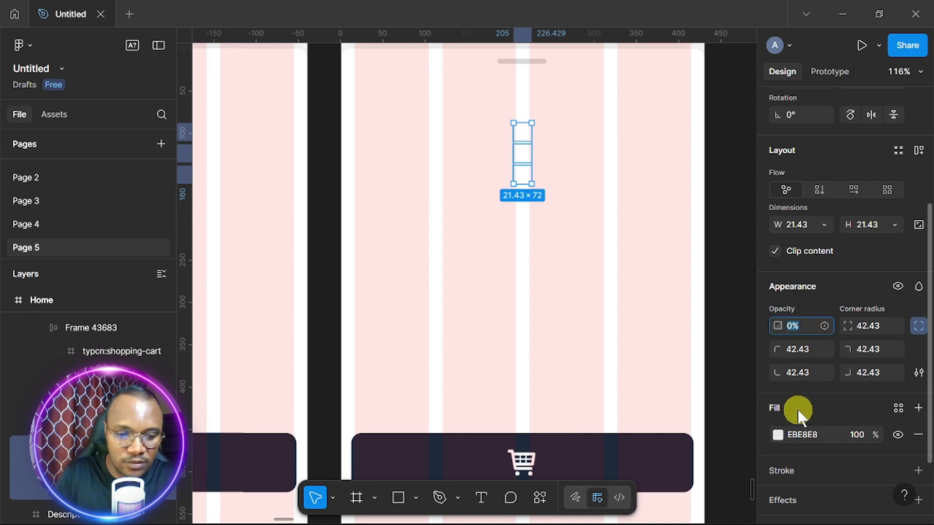
{"action": "type", "text": "100"}
{"action": "key", "text": "Return"}
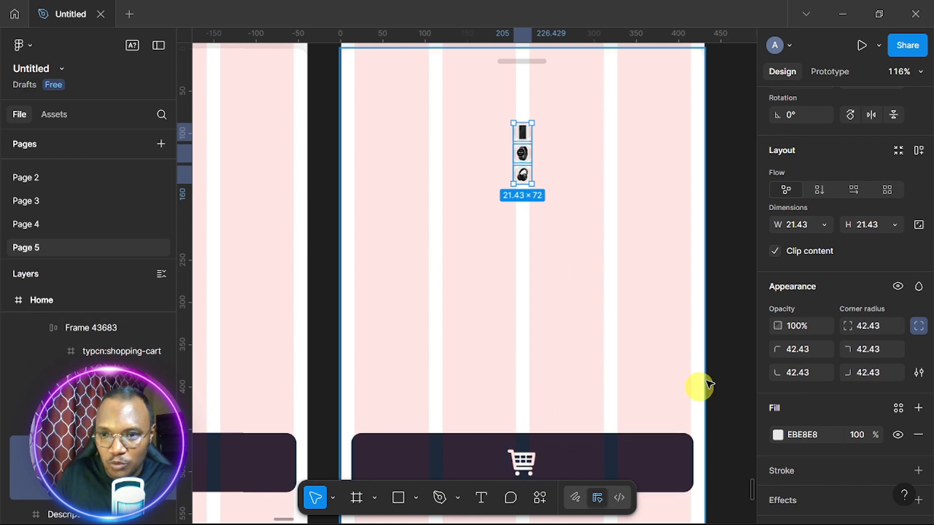
Stack the three product images by aligning their vertical centers, and move the stack straight down to Y 3 at the checkout button's cart icon
{"action": "scroll", "coordinate": [830, 230], "scroll_direction": "up", "scroll_amount": 5}
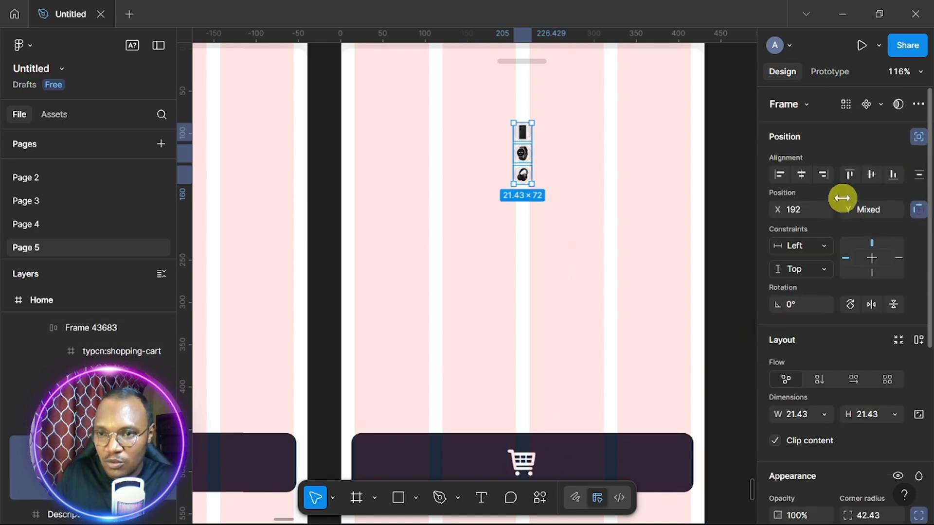
{"action": "left_click", "coordinate": [873, 174]}
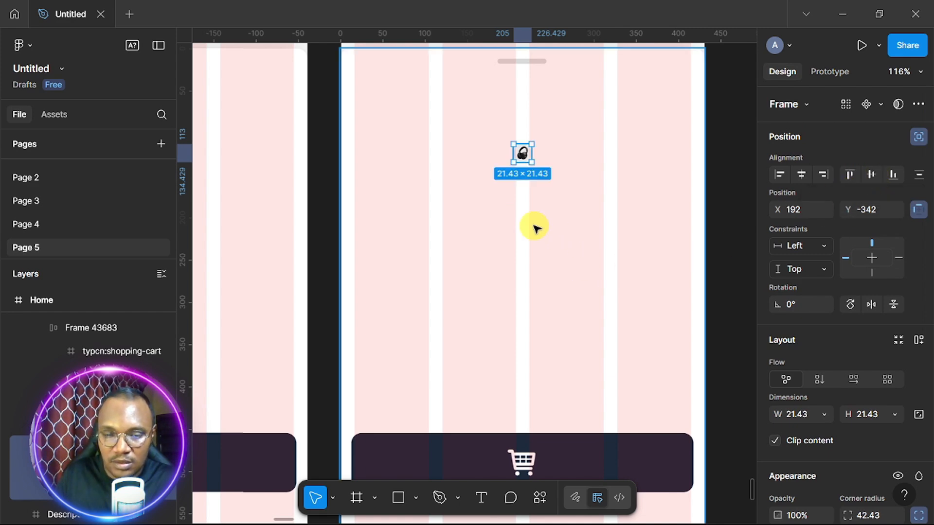
{"action": "key", "text": "shift+Down"}
{"action": "key", "text": "shift+Down"}
{"action": "key", "text": "shift+Down"}
{"action": "key", "text": "shift+Down"}
{"action": "key", "text": "shift+Down"}
{"action": "key", "text": "shift+Down"}
{"action": "key", "text": "shift+Down"}
{"action": "key", "text": "shift+Down"}
{"action": "key", "text": "shift+Down"}
{"action": "key", "text": "shift+Down"}
{"action": "key", "text": "shift+Down"}
{"action": "key", "text": "shift+Down"}
{"action": "key", "text": "shift+Down"}
{"action": "key", "text": "shift+Down"}
{"action": "key", "text": "shift+Down"}
{"action": "key", "text": "shift+Down"}
{"action": "key", "text": "shift+Down"}
{"action": "key", "text": "shift+Down"}
{"action": "key", "text": "shift+Down"}
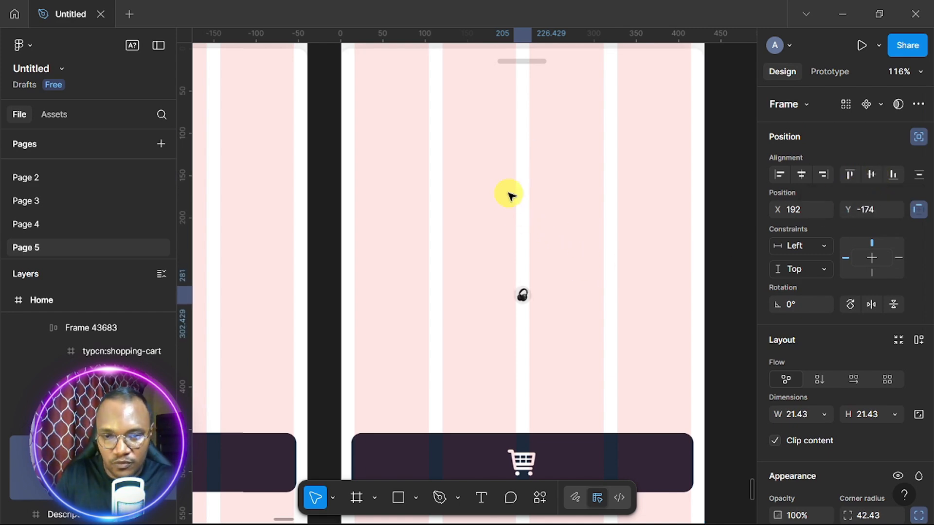
{"action": "key", "text": "shift+Down"}
{"action": "key", "text": "shift+Down"}
{"action": "key", "text": "shift+Down"}
{"action": "key", "text": "shift+Down"}
{"action": "key", "text": "shift+Down"}
{"action": "key", "text": "shift+Down"}
{"action": "key", "text": "shift+Down"}
{"action": "key", "text": "shift+Down"}
{"action": "key", "text": "shift+Down"}
{"action": "key", "text": "shift+Down"}
{"action": "key", "text": "shift+Down"}
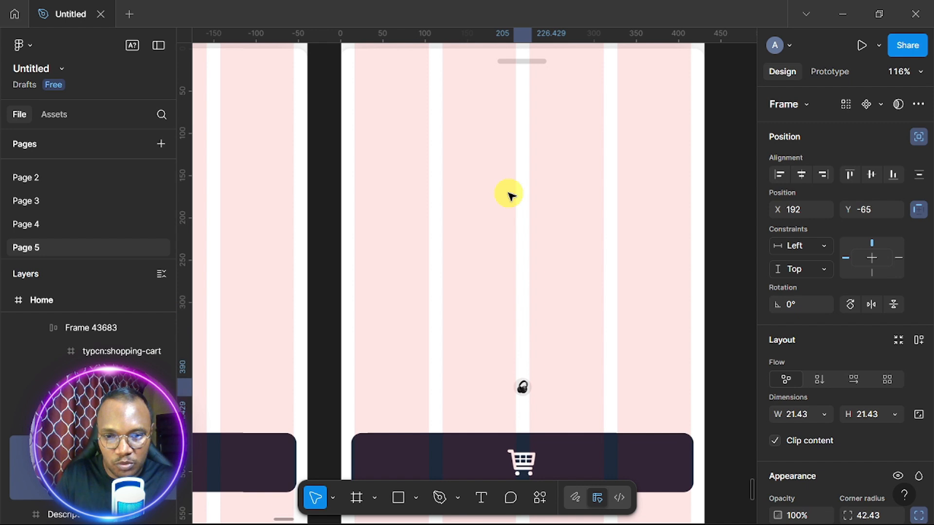
{"action": "key", "text": "shift+Down"}
{"action": "key", "text": "shift+Down"}
{"action": "key", "text": "shift+Down"}
{"action": "key", "text": "shift+Down"}
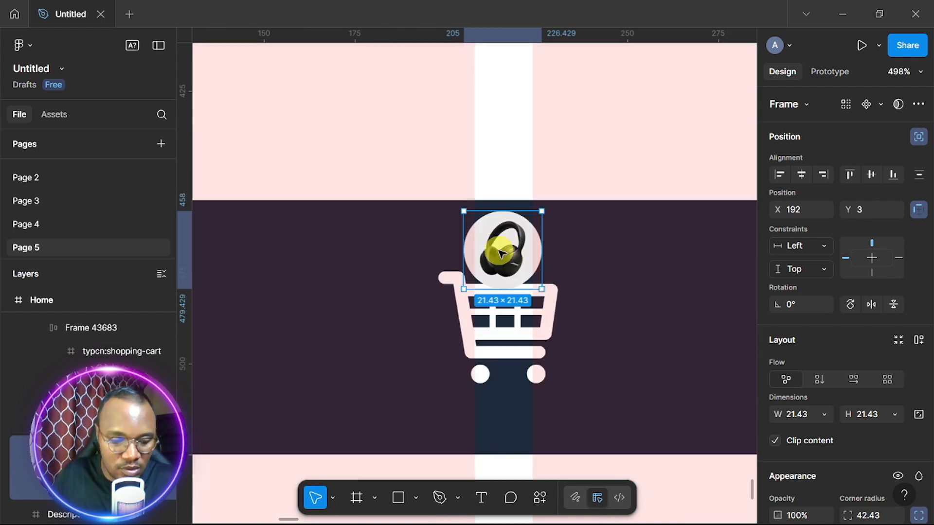
Try to spread the stacked product images apart above the cart icon
{"action": "left_click_drag", "start_coordinate": [502, 253], "coordinate": [479, 251]}
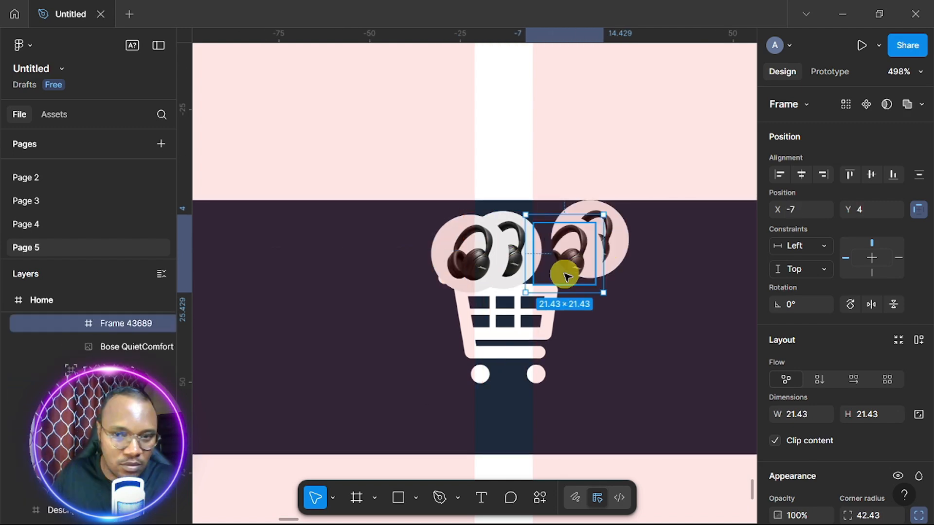
{"action": "key", "text": "ctrl+z"}
{"action": "key", "text": "ctrl+z"}
{"action": "key", "text": "ctrl+z"}
{"action": "key", "text": "ctrl+z"}
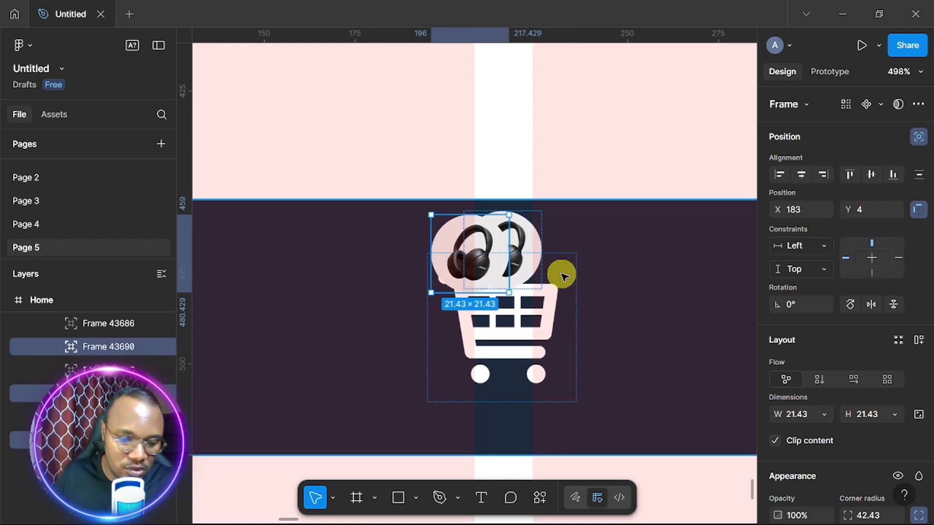
Place the image stack at X 194, Y 0 and pull the headphones image out to the left at X 3, Y -12.5 within the cart icon frame
{"action": "mouse_move", "coordinate": [538, 255]}
{"action": "left_mouse_down"}
{"action": "mouse_move", "coordinate": [547, 263]}
{"action": "mouse_move", "coordinate": [528, 266]}
{"action": "left_mouse_up"}
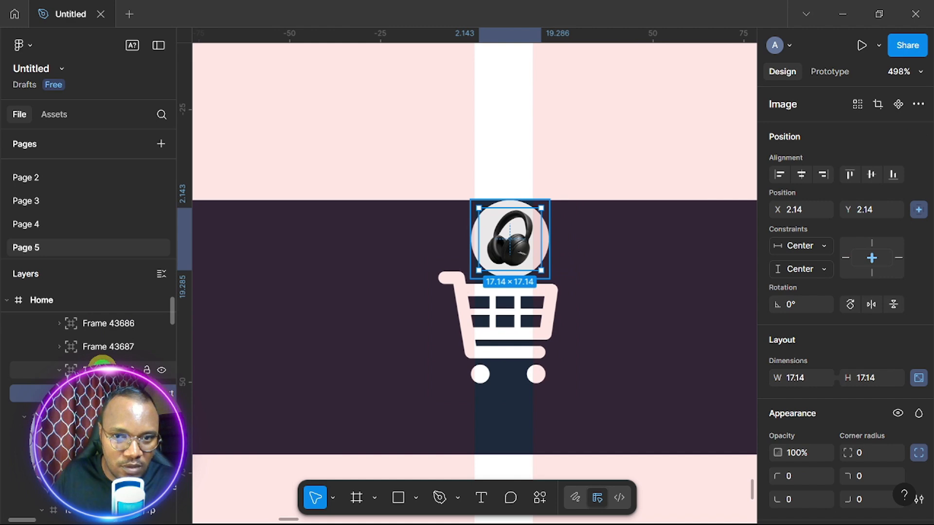
{"action": "left_click", "coordinate": [102, 369]}
{"action": "left_click", "coordinate": [111, 347]}
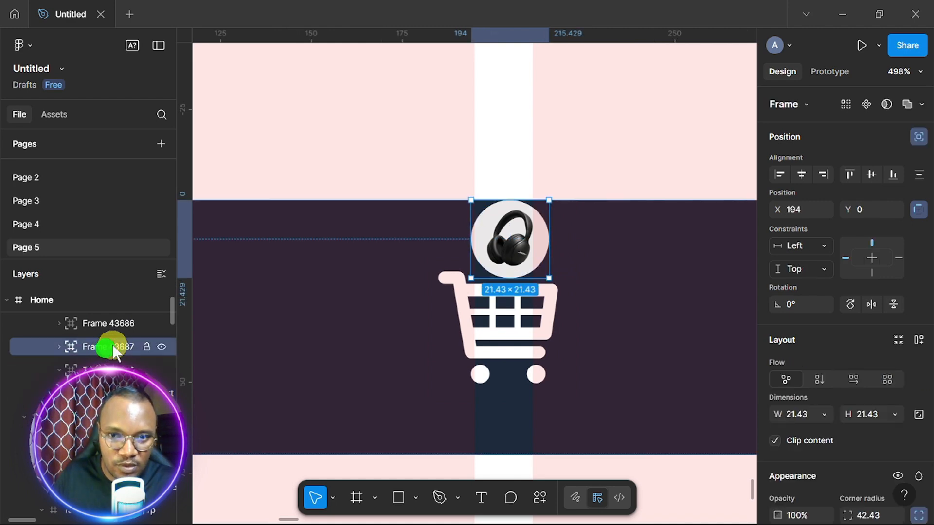
{"action": "left_click", "coordinate": [102, 366]}
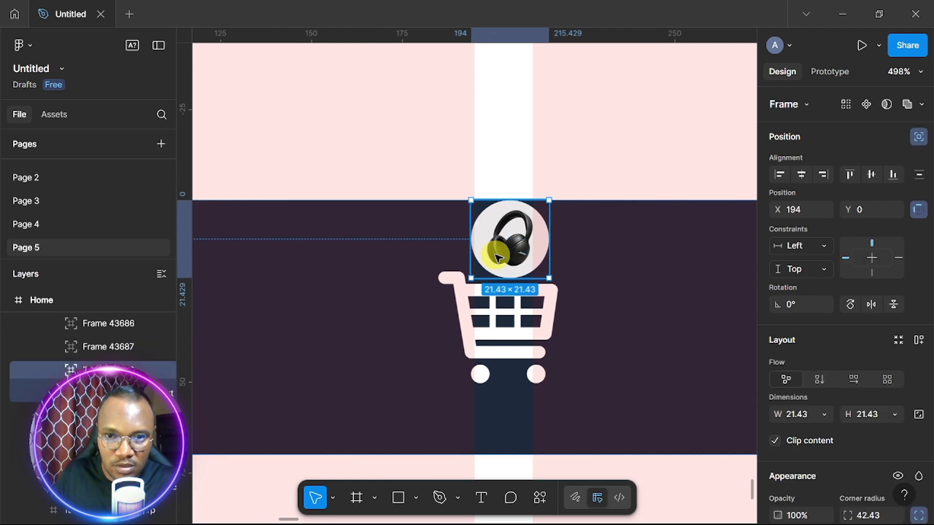
{"action": "left_click_drag", "start_coordinate": [496, 254], "coordinate": [465, 268]}
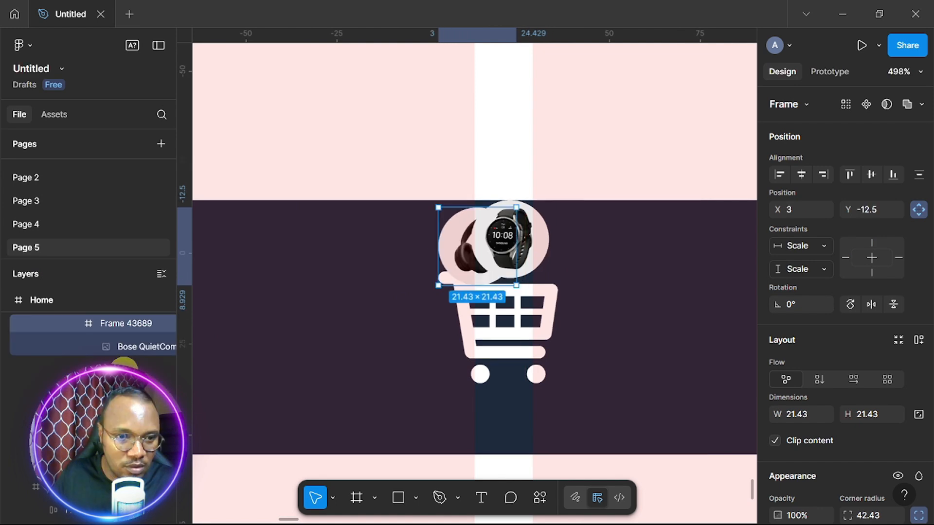
Move the phone image out to the right of the watch at X 22, Y -12.5 within the cart icon frame
{"action": "scroll", "coordinate": [124, 369], "scroll_direction": "down", "scroll_amount": 2}
{"action": "left_click", "coordinate": [124, 366]}
{"action": "left_click_drag", "start_coordinate": [524, 246], "coordinate": [566, 256]}
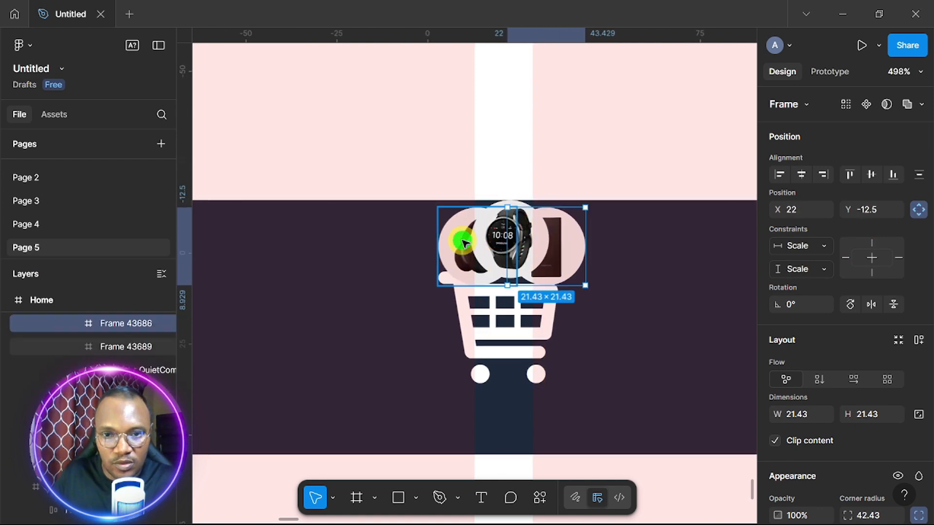
Select the headphones, watch and phone images together and nudge them 4 px to the right above the cart icon
{"action": "left_click", "coordinate": [463, 243]}
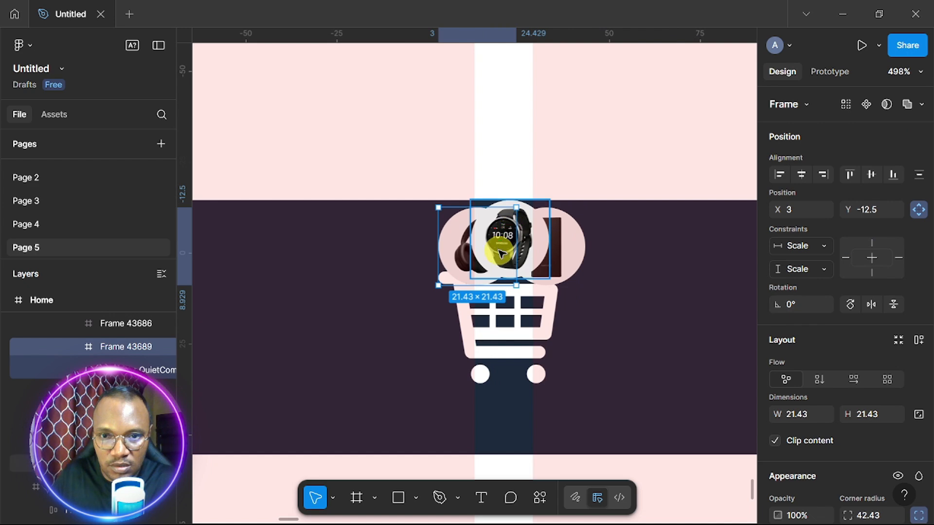
{"action": "left_click", "coordinate": [574, 257], "text": "shift"}
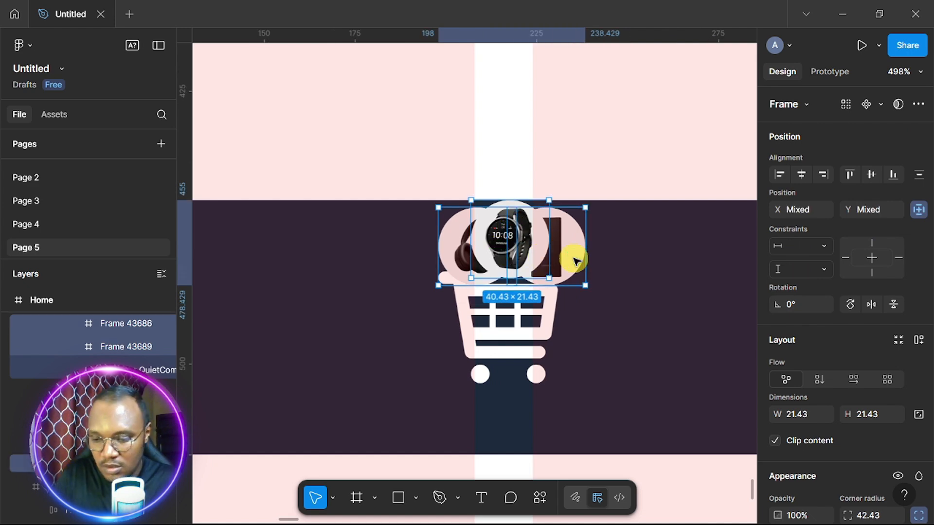
{"action": "key", "text": "Right"}
{"action": "key", "text": "Right"}
{"action": "key", "text": "Right"}
{"action": "key", "text": "Right"}
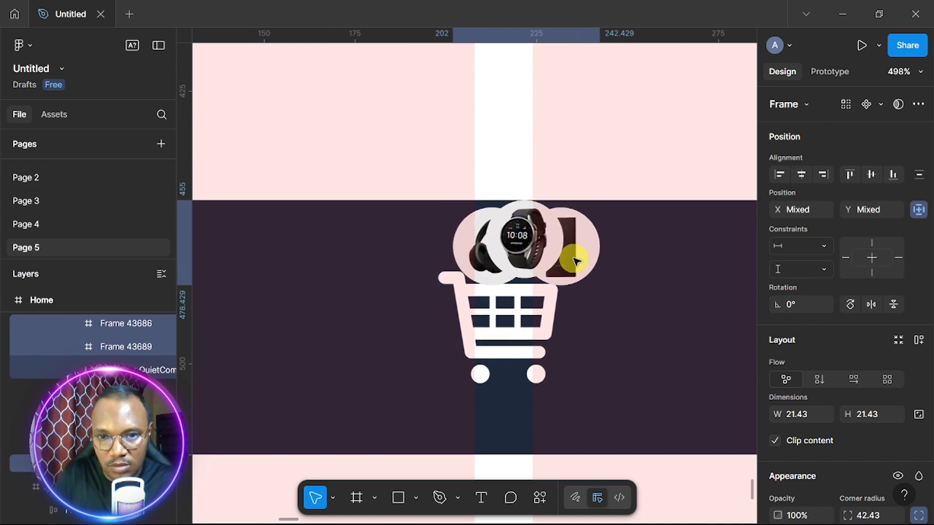
Nudge the phone image alone straight down to about Y -8 so it sits lower against the cart icon
{"action": "left_click", "coordinate": [584, 269]}
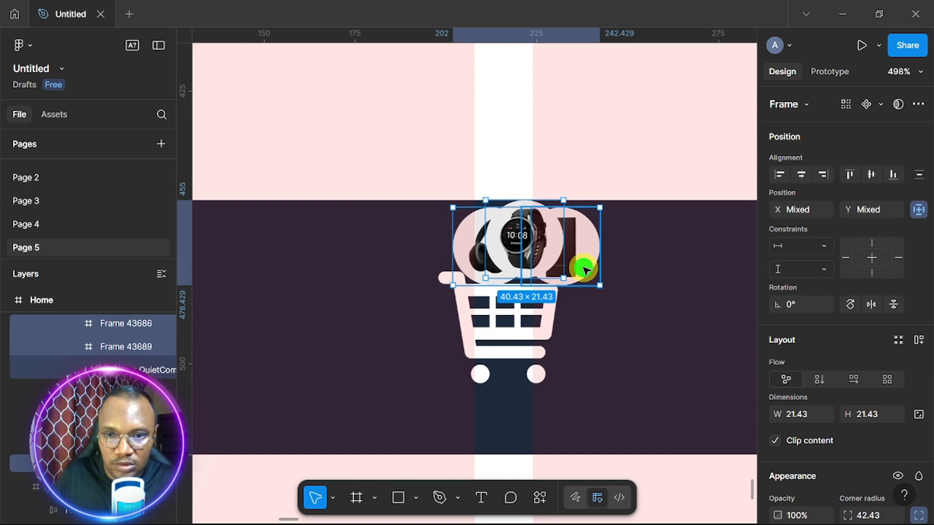
{"action": "key", "text": "Down"}
{"action": "key", "text": "Down"}
{"action": "key", "text": "Down"}
{"action": "key", "text": "Down"}
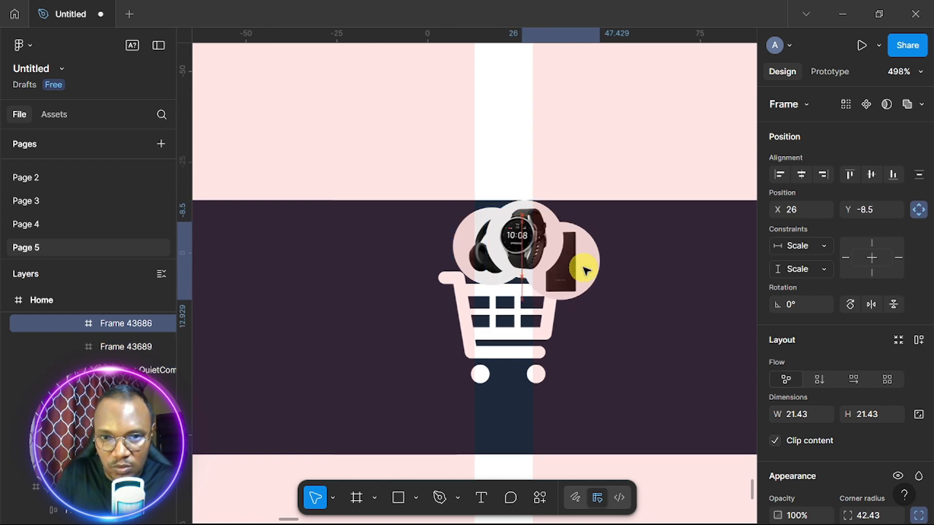
Nudge the watch image right to about X 200, between the headphones and the phone
{"action": "left_click", "coordinate": [535, 254]}
{"action": "key", "text": "Right"}
{"action": "key", "text": "Right"}
{"action": "key", "text": "Right"}
{"action": "key", "text": "Right"}
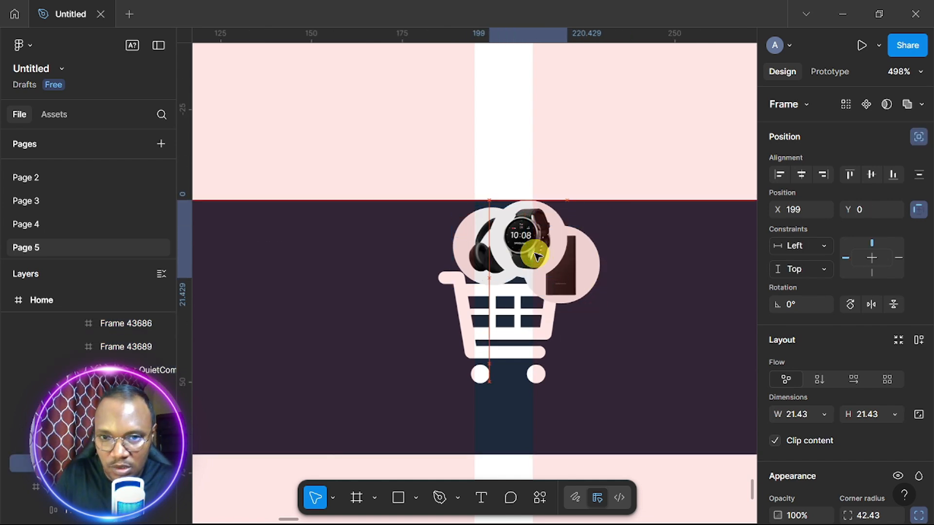
Nudge the headphones image straight down to Y -8.5 so it overlaps the cart icon's upper edge
{"action": "left_click", "coordinate": [476, 234]}
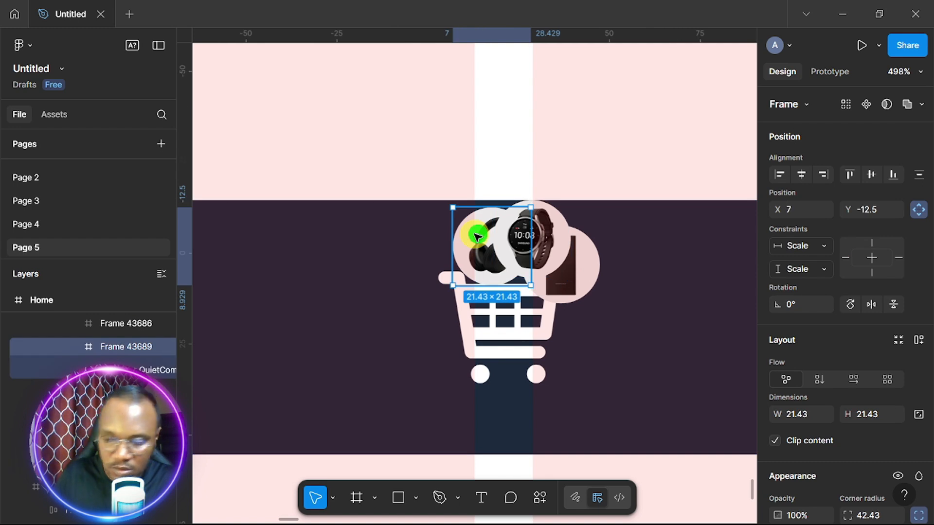
{"action": "key", "text": "Down"}
{"action": "key", "text": "Down"}
{"action": "key", "text": "Down"}
{"action": "key", "text": "Down"}
{"action": "left_click", "coordinate": [554, 374]}
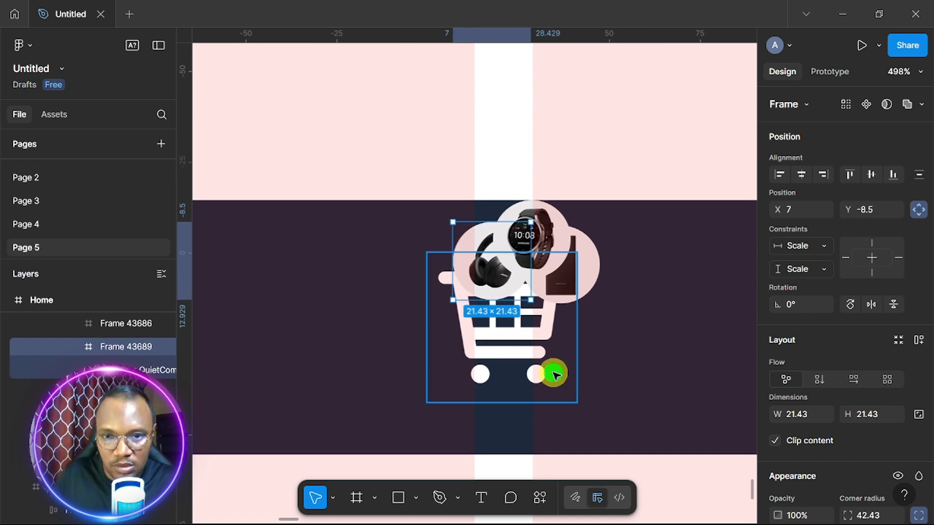
Bring the cart icon's basket shape in front of the headphones, watch and phone images in the checkout button
{"action": "right_click", "coordinate": [555, 375]}
{"action": "left_click", "coordinate": [619, 207]}
{"action": "double_click", "coordinate": [523, 377]}
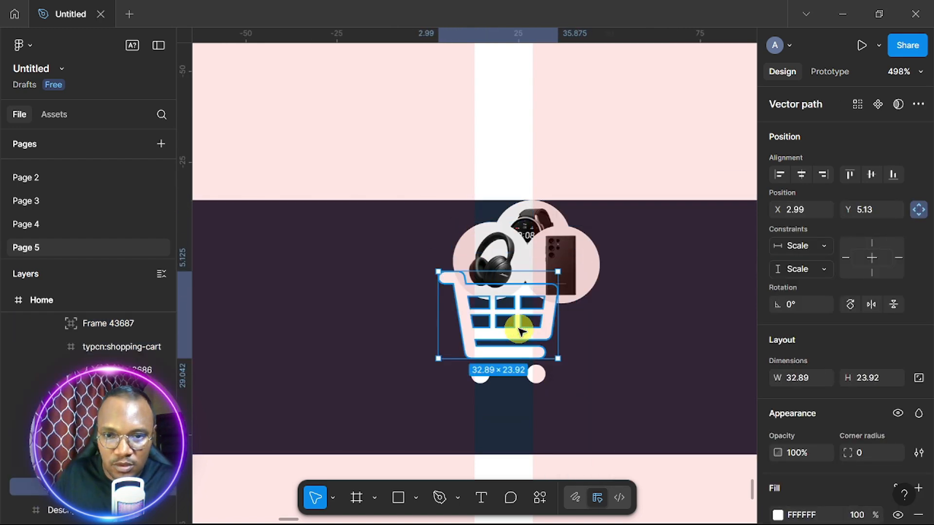
{"action": "right_click", "coordinate": [519, 331]}
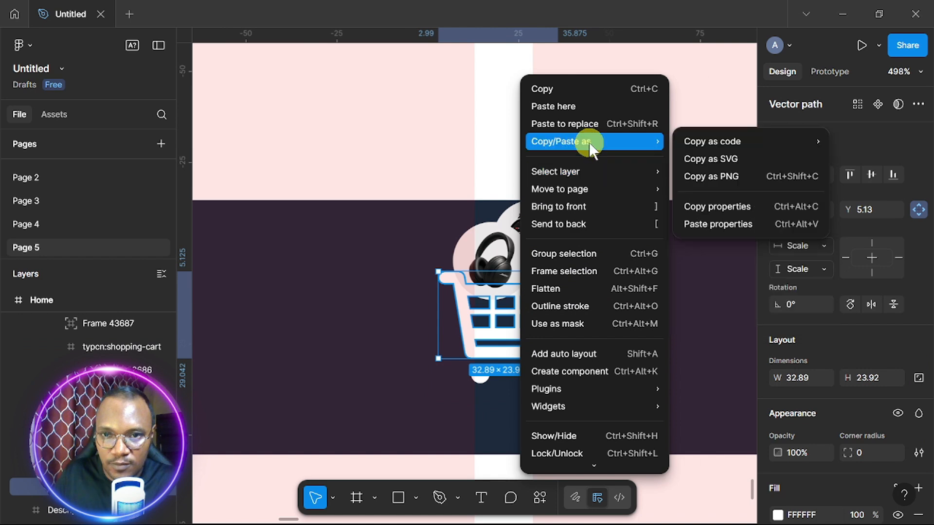
{"action": "left_click", "coordinate": [583, 208]}
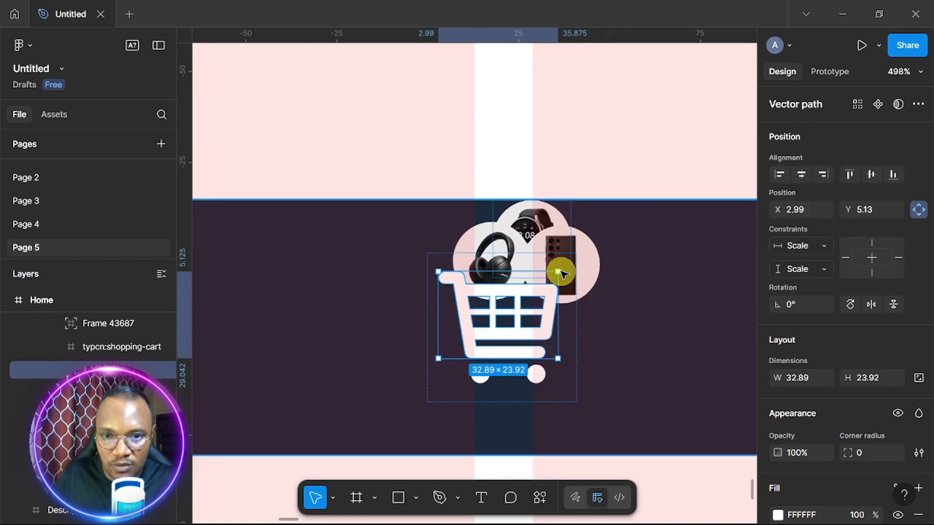
{"action": "left_click", "coordinate": [666, 343]}
{"action": "scroll", "coordinate": [655, 361], "scroll_direction": "down", "scroll_amount": 2}
{"action": "scroll", "coordinate": [656, 361], "scroll_direction": "right", "scroll_amount": 2}
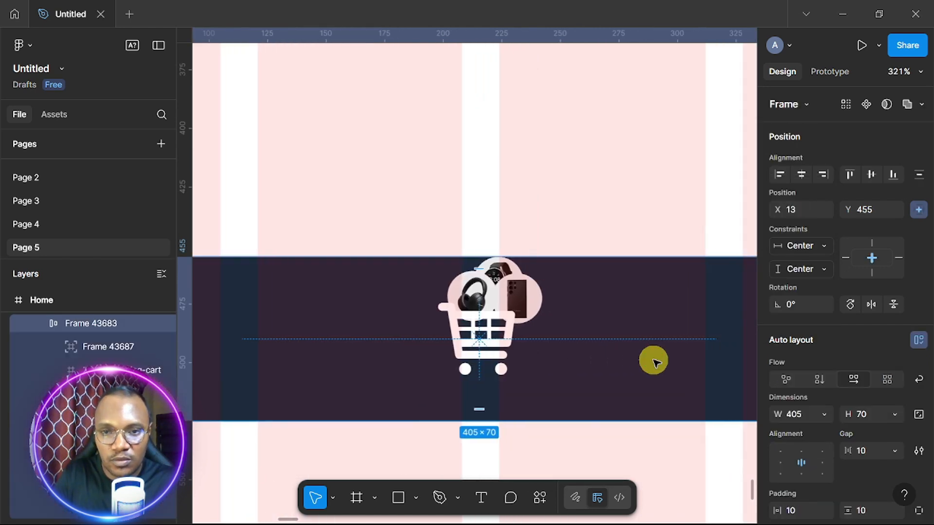
Select the headphones, watch and phone images together and nudge them down about 8 px into the cart basket
{"action": "left_click", "coordinate": [472, 290]}
{"action": "left_click", "coordinate": [472, 287]}
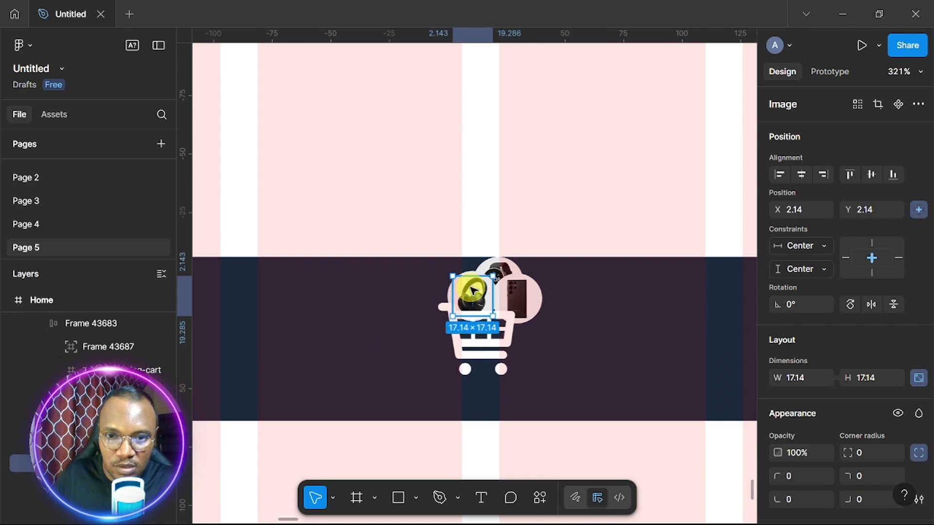
{"action": "scroll", "coordinate": [451, 295], "scroll_direction": "up", "scroll_amount": 5}
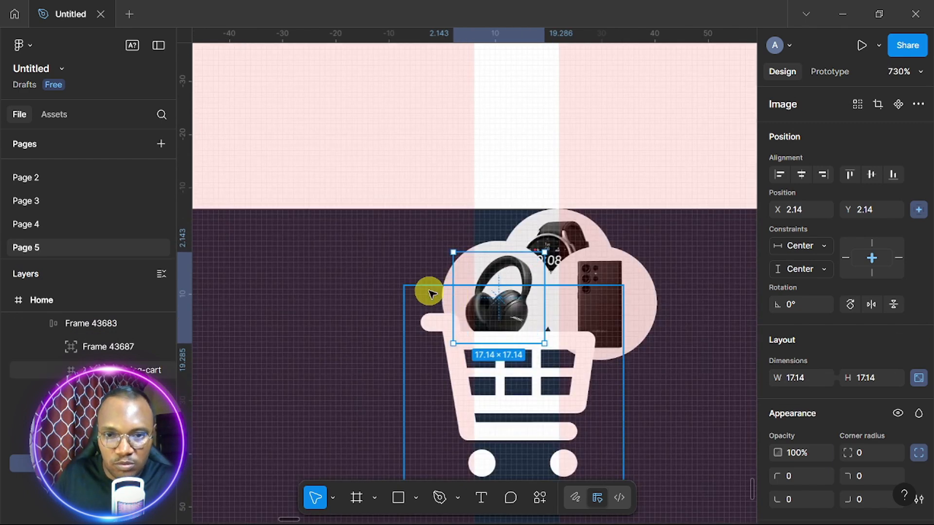
{"action": "left_click", "coordinate": [362, 272]}
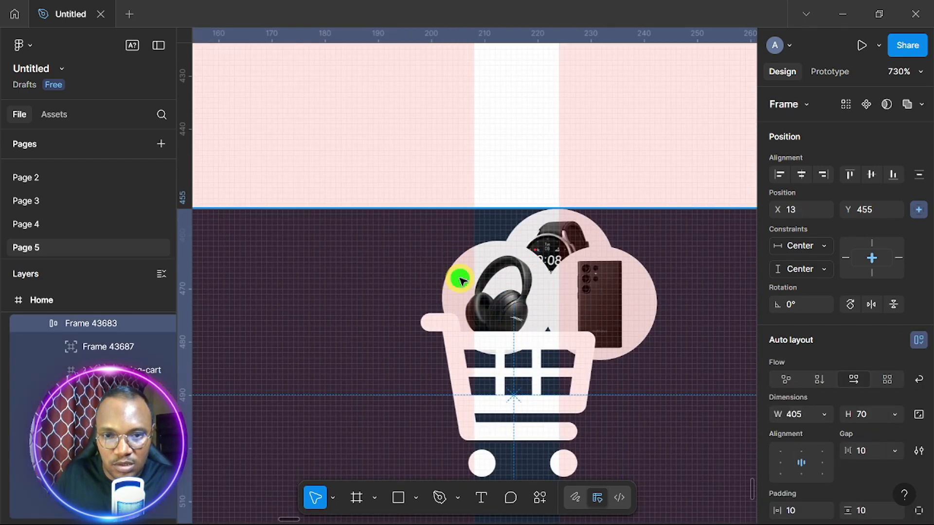
{"action": "left_click", "coordinate": [460, 281]}
{"action": "left_click", "coordinate": [570, 224], "text": "shift"}
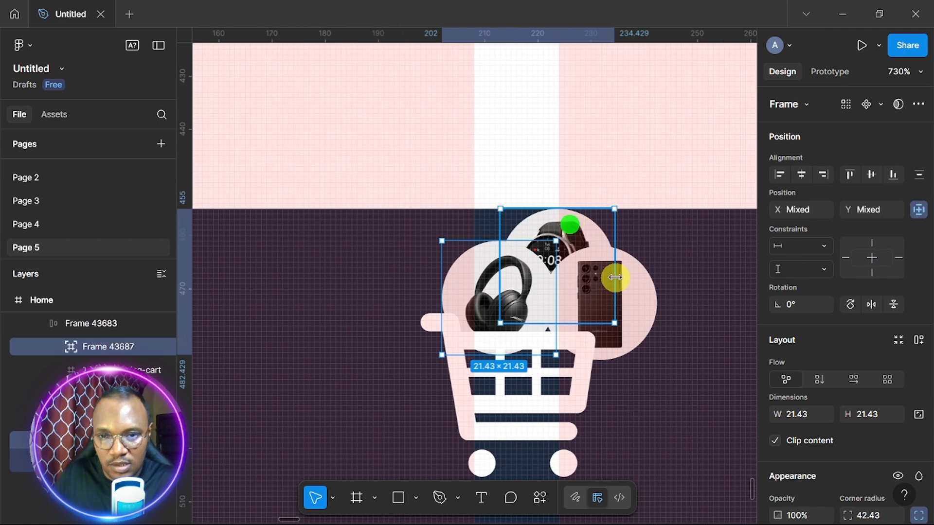
{"action": "left_click", "coordinate": [640, 306], "text": "shift"}
{"action": "key", "text": "Down"}
{"action": "key", "text": "Down"}
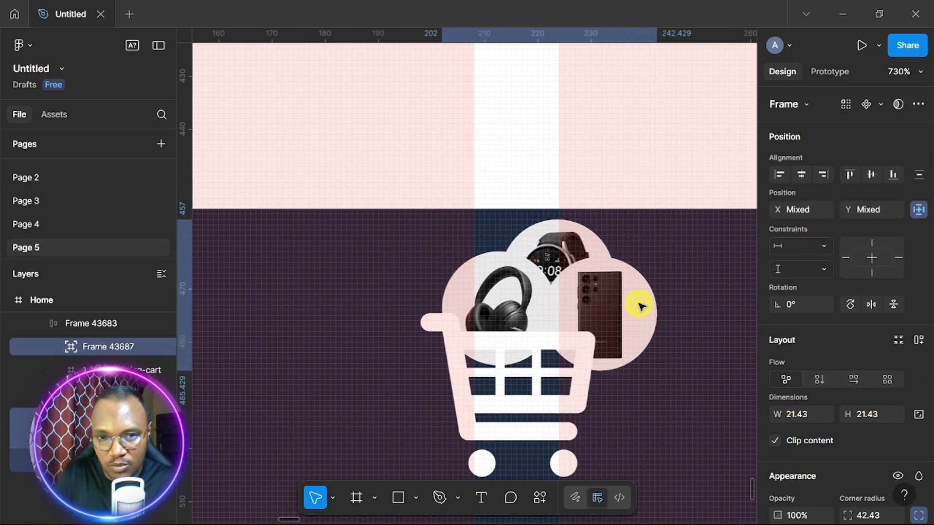
{"action": "key", "text": "Down"}
{"action": "key", "text": "Down"}
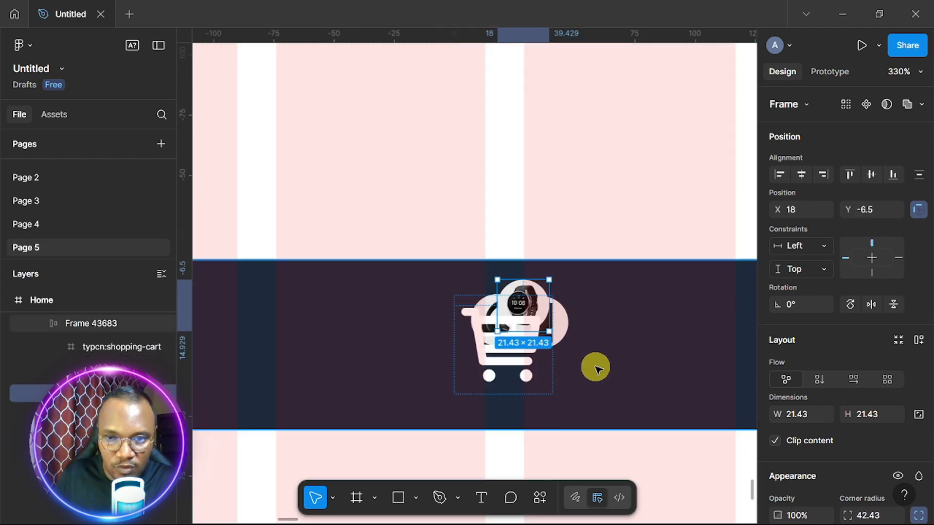
Duplicate the last Home screen to get another state for the cart transition
{"action": "left_click", "coordinate": [593, 369]}
{"action": "scroll", "coordinate": [518, 349], "scroll_direction": "down", "scroll_amount": 10}
{"action": "scroll", "coordinate": [518, 348], "scroll_direction": "right", "scroll_amount": 1}
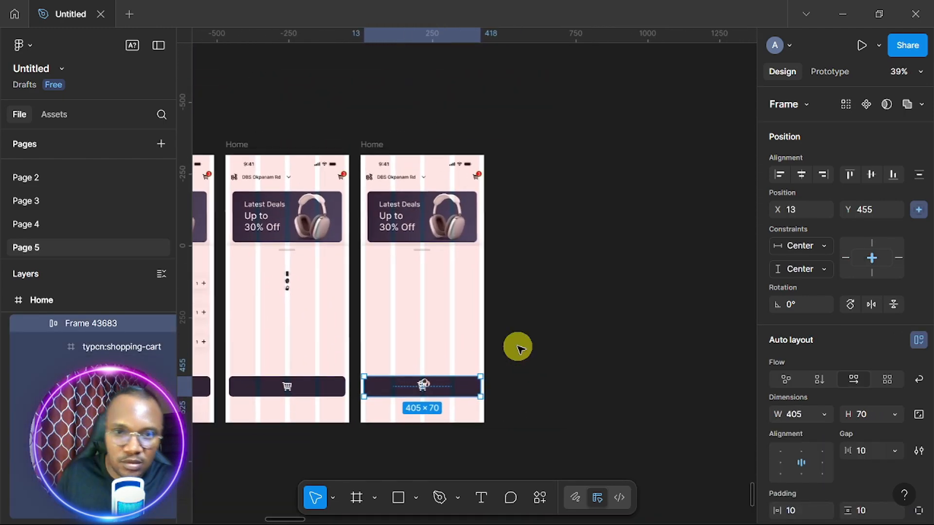
{"action": "left_click", "coordinate": [374, 145]}
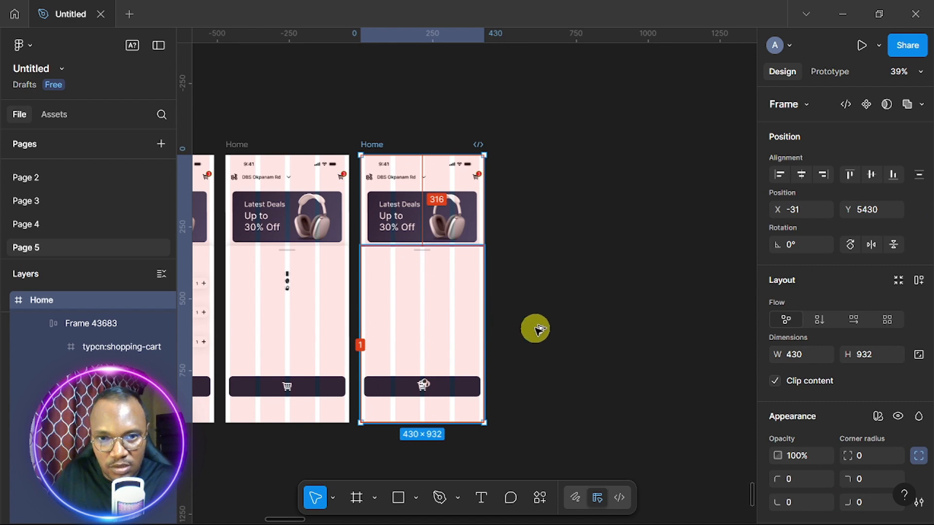
{"action": "key", "text": "ctrl+d"}
{"action": "scroll", "coordinate": [565, 344], "scroll_direction": "up", "scroll_amount": 5}
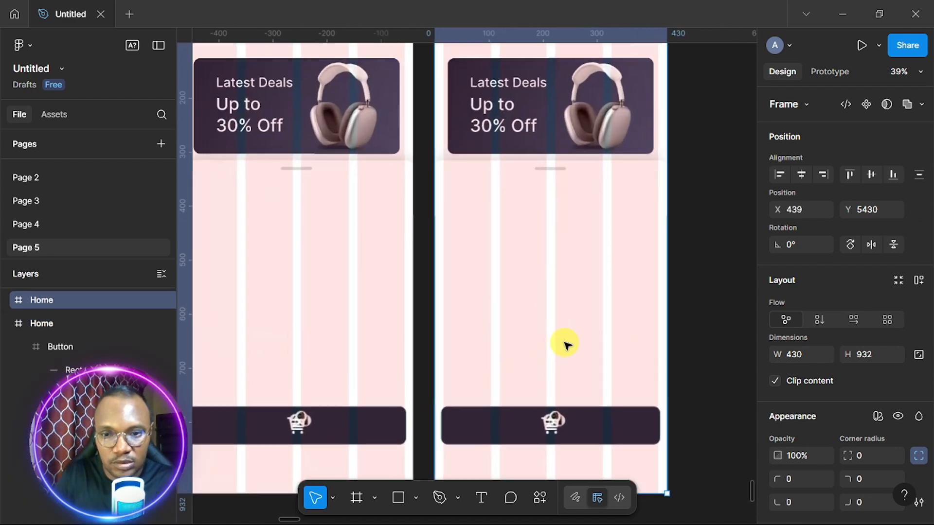
Set the cart icon with its product images to ignore auto layout in the new copy's checkout button
{"action": "scroll", "coordinate": [564, 344], "scroll_direction": "up", "scroll_amount": 5}
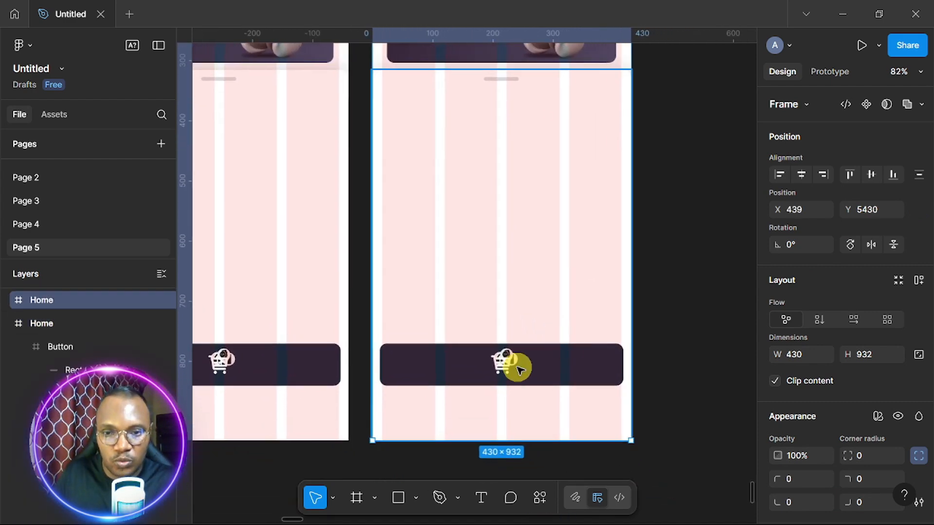
{"action": "double_click", "coordinate": [506, 364]}
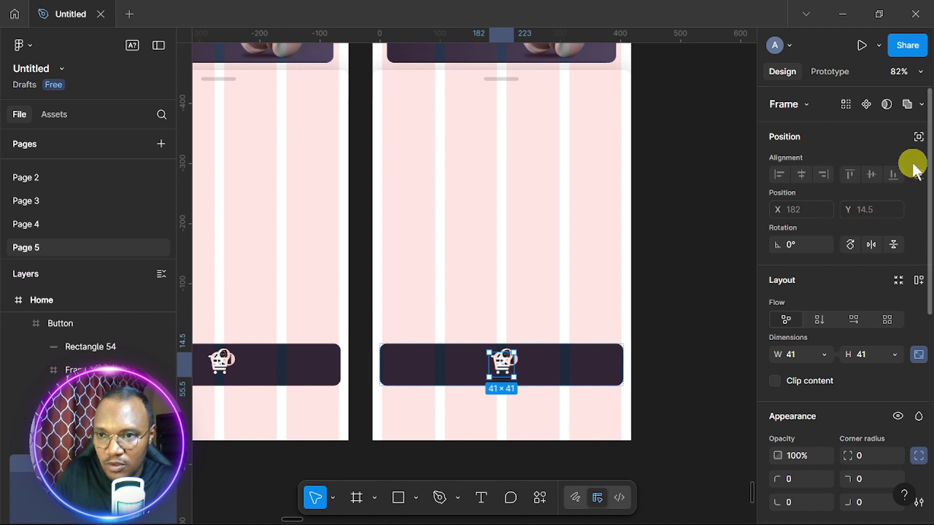
{"action": "left_click", "coordinate": [918, 135]}
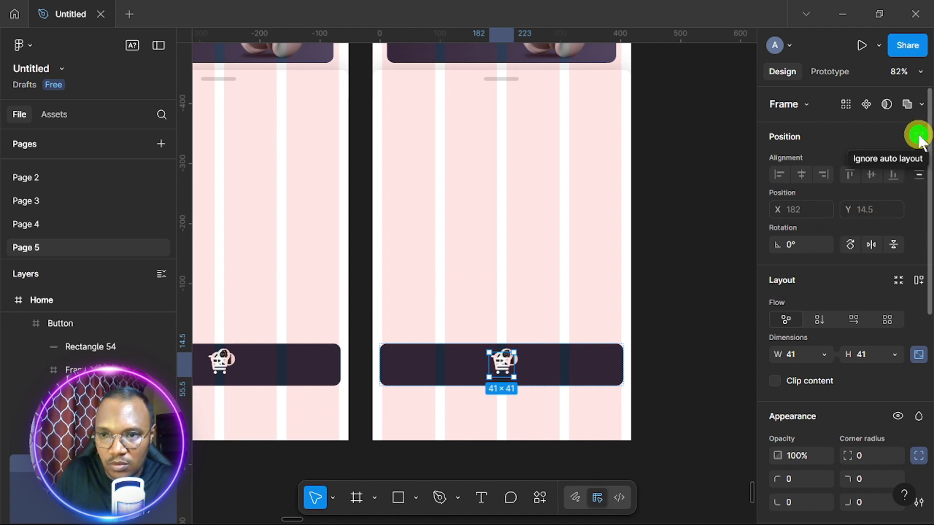
Move the filled cart icon straight right until it is completely outside the checkout button and out of sight
{"action": "left_click_drag", "start_coordinate": [489, 364], "coordinate": [491, 366]}
{"action": "key", "text": "Right"}
{"action": "key", "text": "Right"}
{"action": "key", "text": "Right"}
{"action": "key", "text": "Right"}
{"action": "key", "text": "Right"}
{"action": "key", "text": "Right"}
{"action": "key", "text": "Right"}
{"action": "key", "text": "Right"}
{"action": "key", "text": "Right"}
{"action": "key", "text": "Right"}
{"action": "key", "text": "Right"}
{"action": "key", "text": "Right"}
{"action": "key", "text": "Right"}
{"action": "key", "text": "Right"}
{"action": "key", "text": "Right"}
{"action": "key", "text": "Right"}
{"action": "key", "text": "Right"}
{"action": "key", "text": "Right"}
{"action": "key", "text": "Right"}
{"action": "key", "text": "Right"}
{"action": "left_click", "coordinate": [489, 364]}
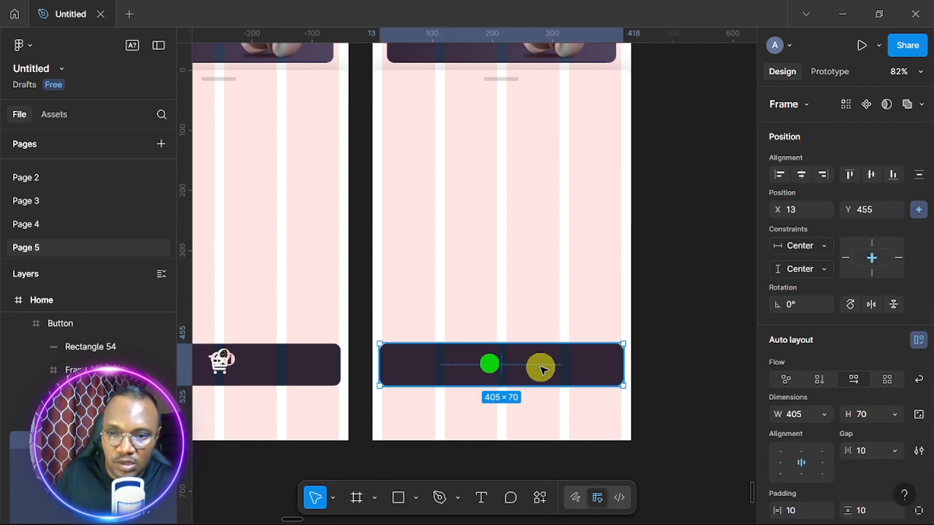
Turn on Clip content for the checkout button in the last Home screen
{"action": "scroll", "coordinate": [810, 429], "scroll_direction": "down", "scroll_amount": 5}
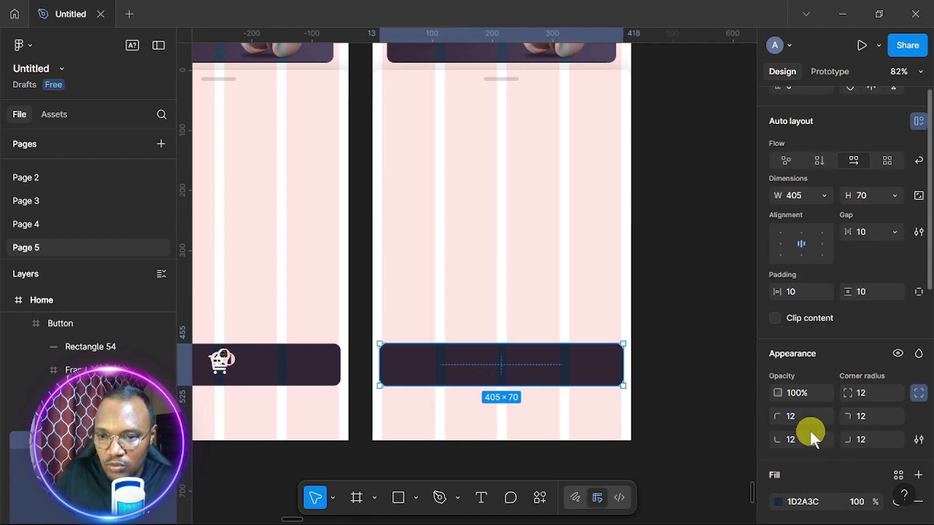
{"action": "scroll", "coordinate": [810, 432], "scroll_direction": "up", "scroll_amount": 5}
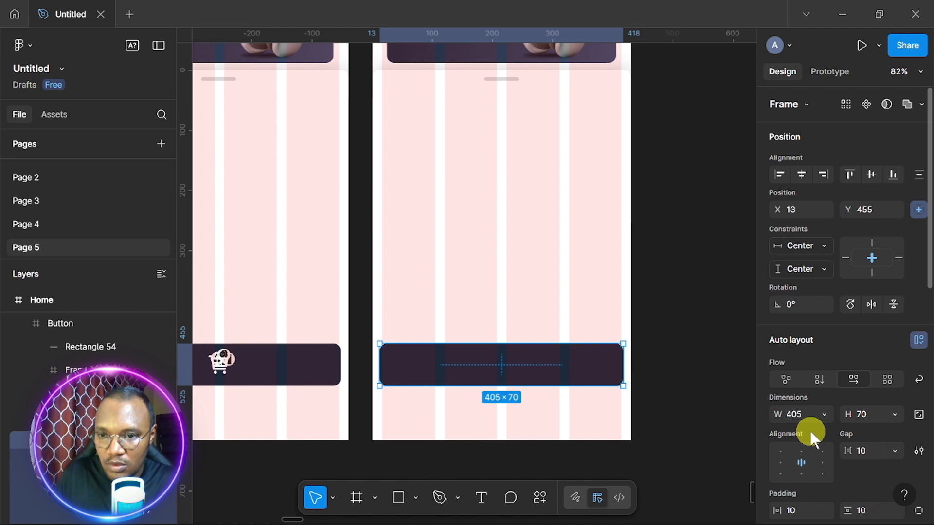
{"action": "scroll", "coordinate": [810, 429], "scroll_direction": "down", "scroll_amount": 6}
{"action": "scroll", "coordinate": [809, 429], "scroll_direction": "up", "scroll_amount": 5}
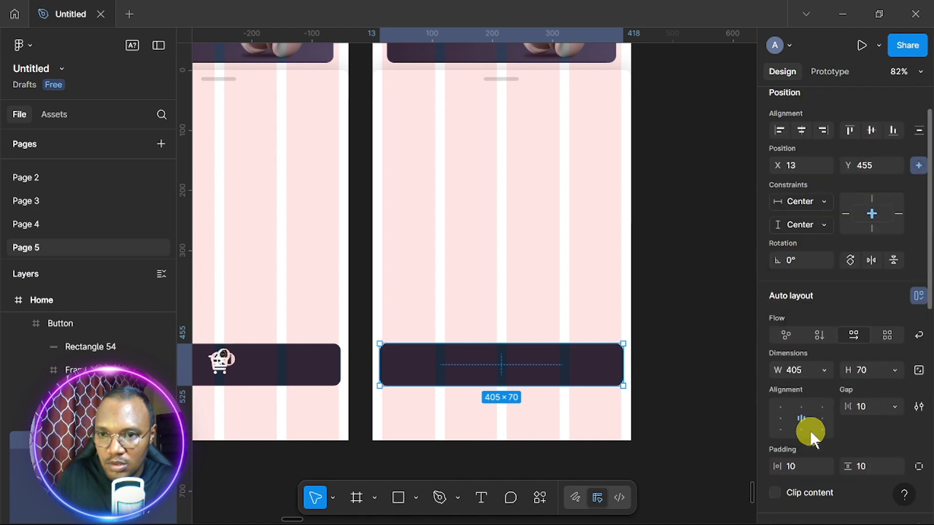
{"action": "scroll", "coordinate": [791, 278], "scroll_direction": "down", "scroll_amount": 3}
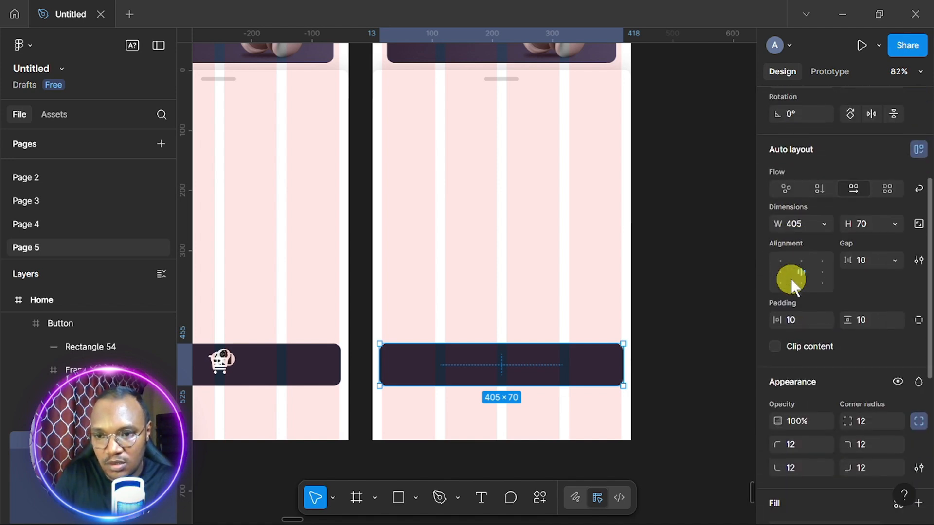
{"action": "left_click", "coordinate": [775, 346]}
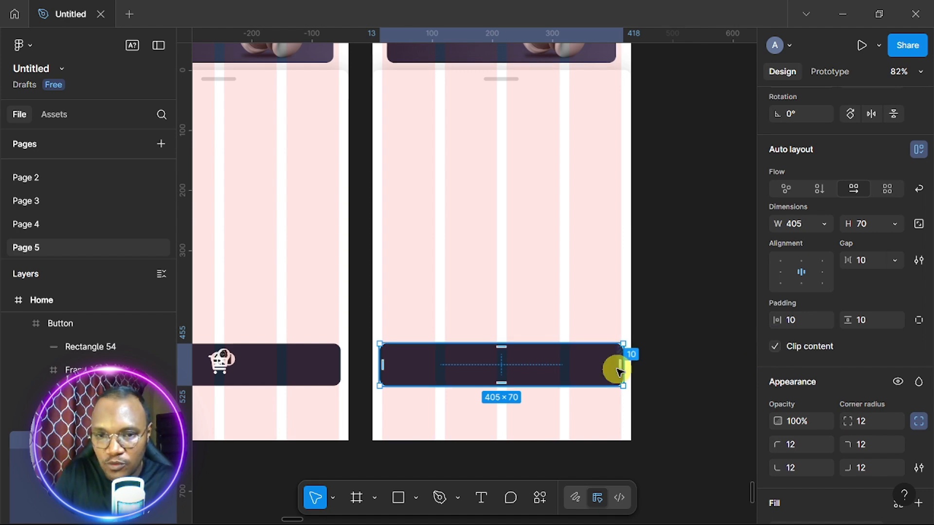
{"action": "scroll", "coordinate": [617, 369], "scroll_direction": "down", "scroll_amount": 4}
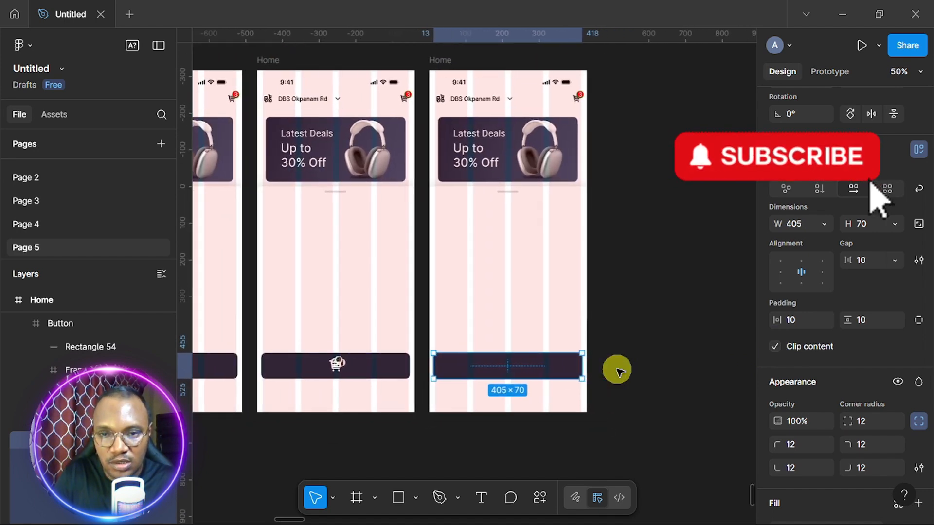